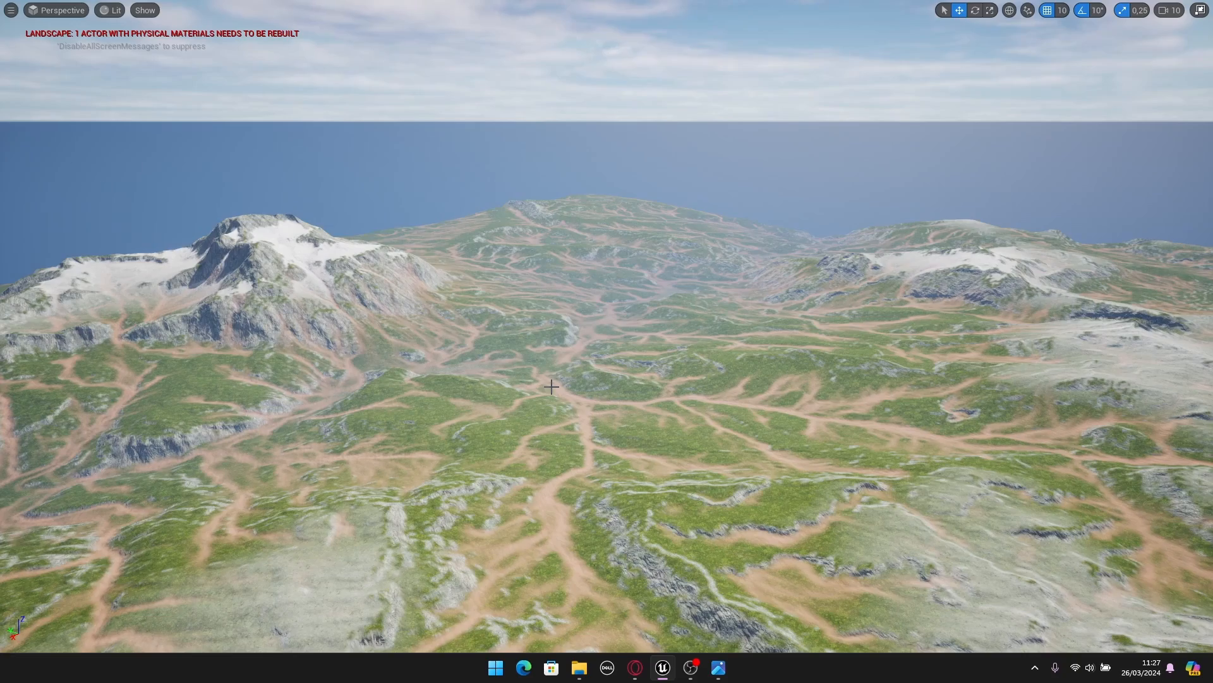
Step: Fly over the textured landscape to examine its mountains, valleys and ground materials
mouse_move(552, 387)
right_down()
mouse_move(510, 407)
mouse_move(622, 408)
mouse_move(505, 380)
mouse_move(600, 386)
mouse_move(551, 387)
right_up()
key(w)
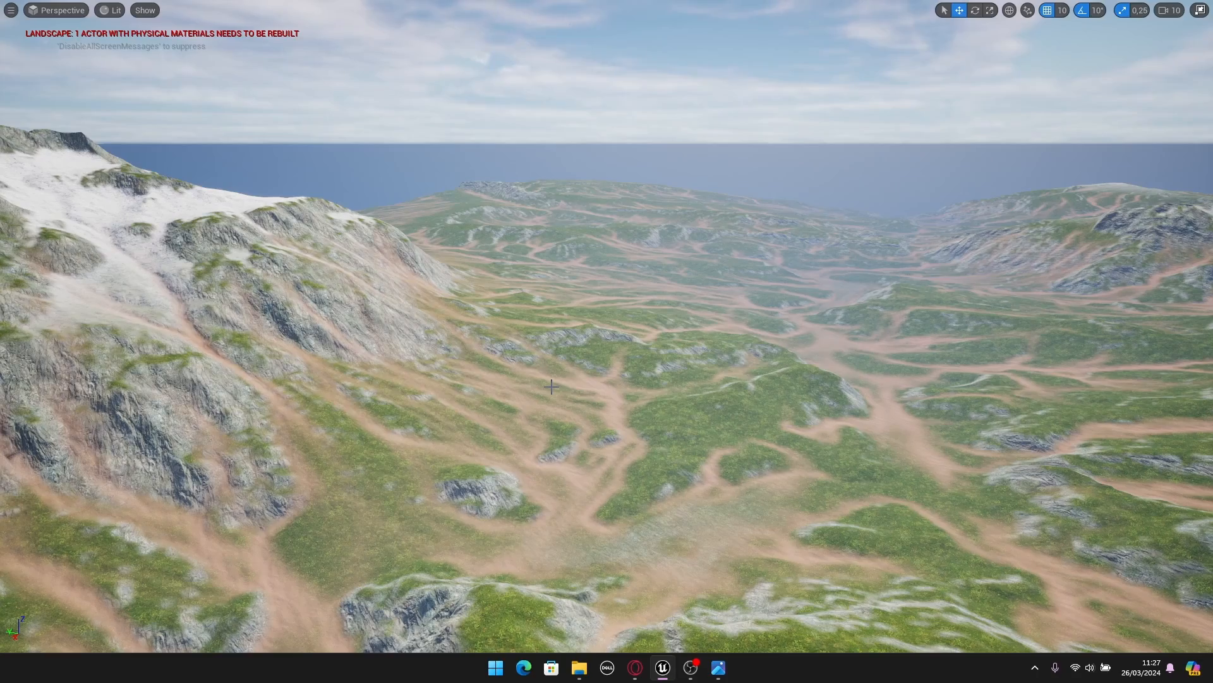
mouse_move(551, 387)
right_down()
mouse_move(493, 389)
mouse_move(600, 385)
mouse_move(544, 387)
mouse_move(569, 411)
mouse_move(619, 398)
mouse_move(588, 379)
mouse_move(639, 386)
mouse_move(552, 387)
right_up()
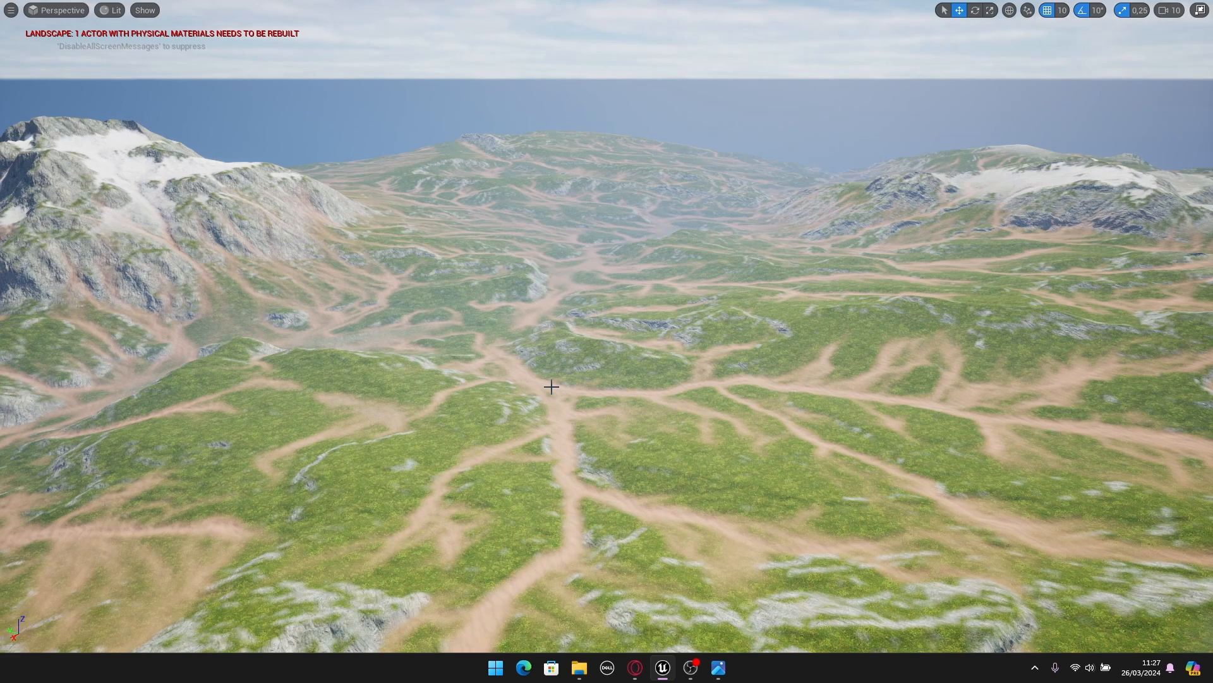
mouse_move(551, 386)
right_down()
mouse_move(474, 397)
mouse_move(532, 378)
mouse_move(559, 398)
mouse_move(554, 386)
right_up()
key(w)
key(s)
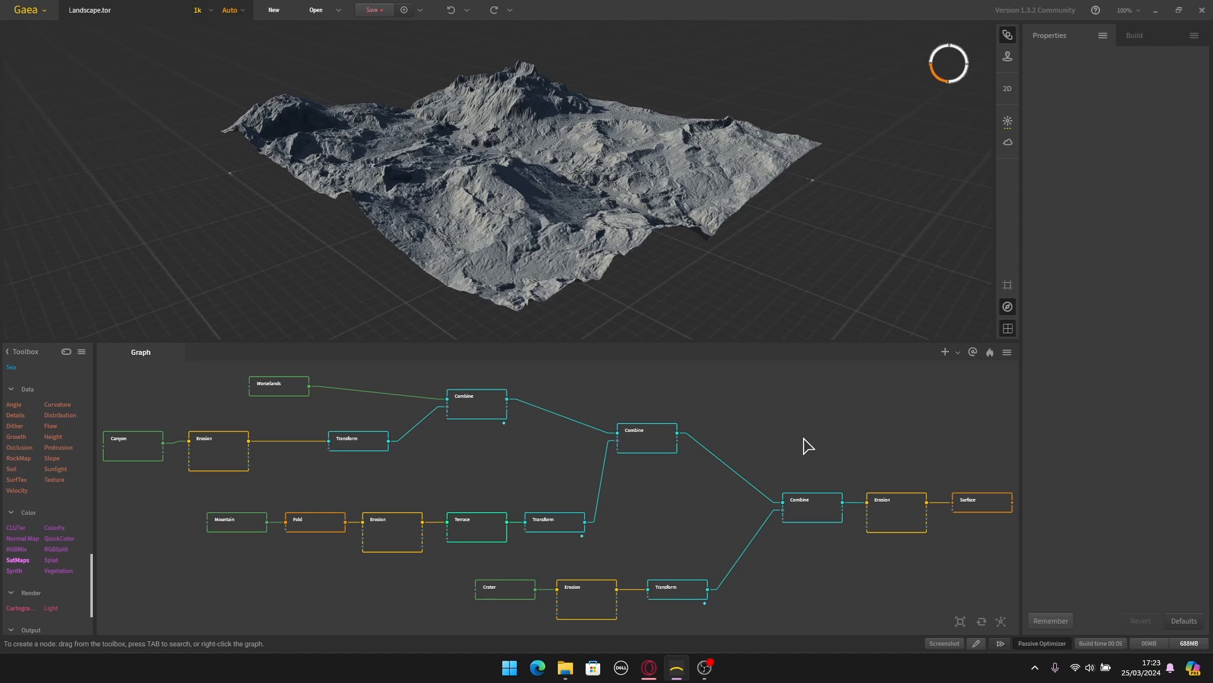
Step: Rename the terrain's node graph as Heightmap
scroll(808, 446, down, 3)
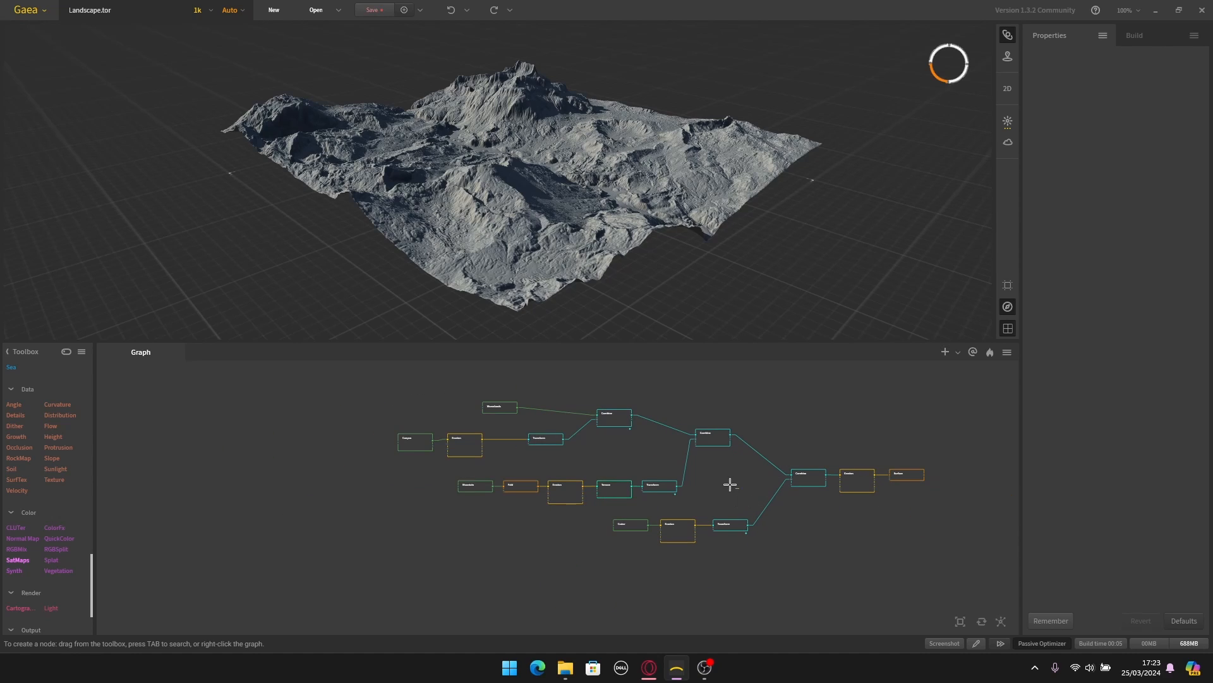
scroll(657, 481, down, 2)
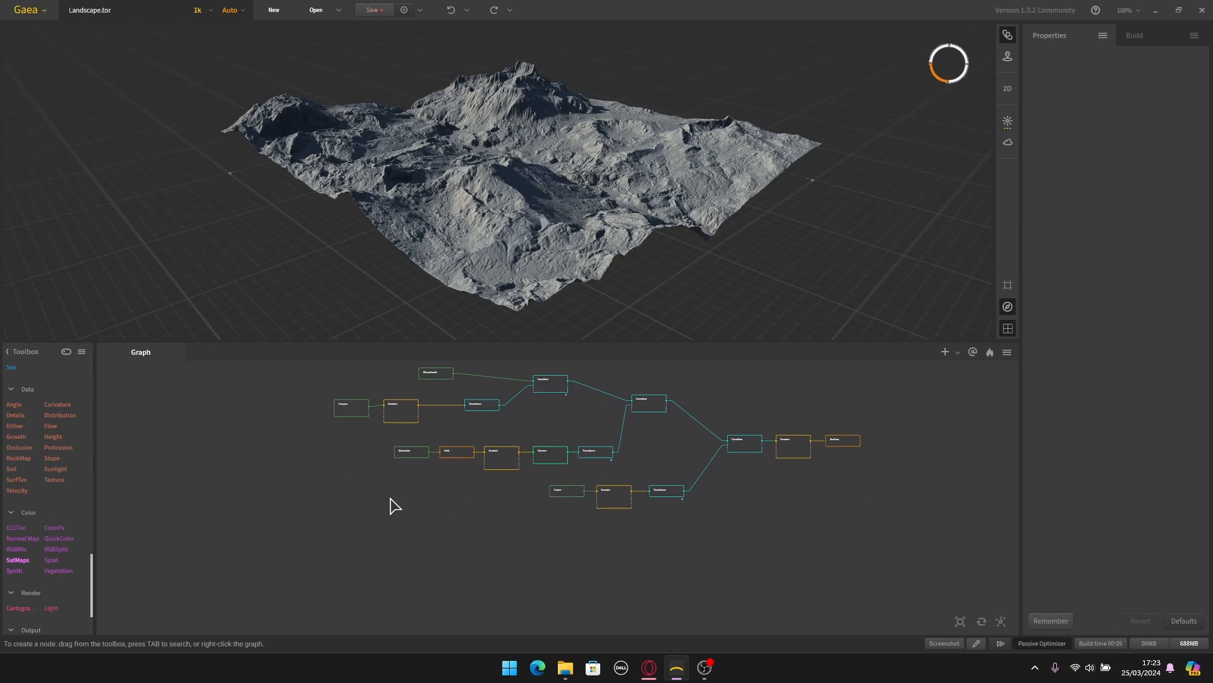
scroll(443, 509, down, 1)
middle_drag(509, 506, 455, 484)
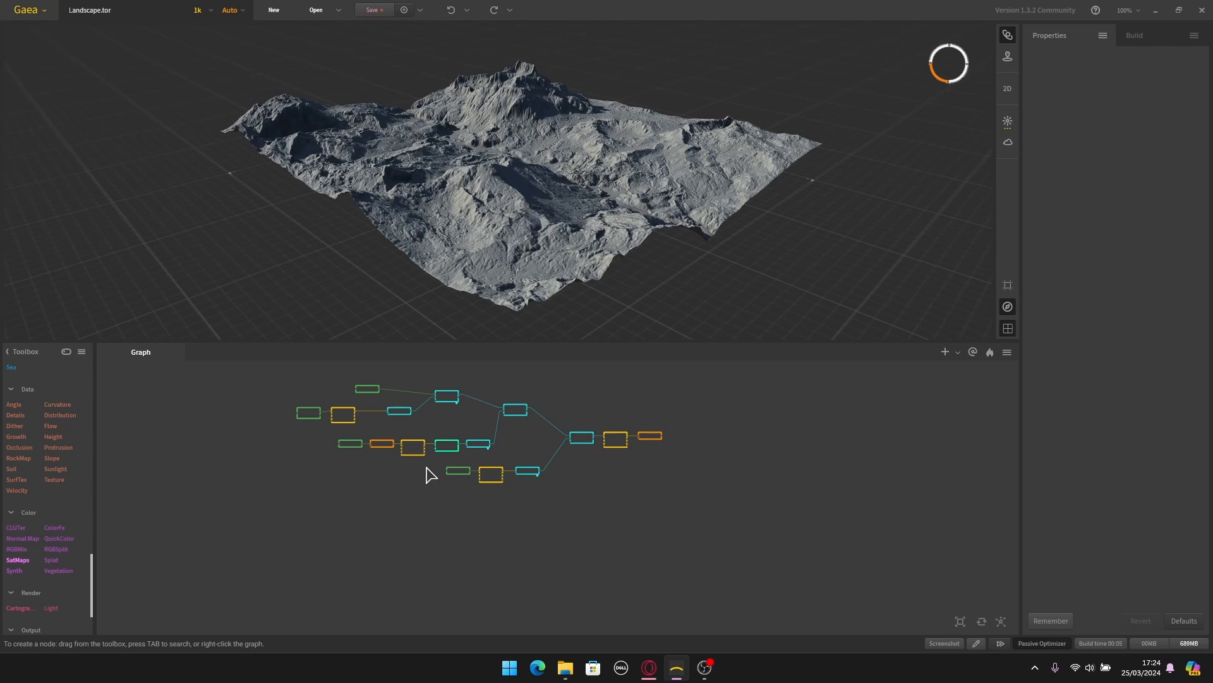
scroll(417, 480, up, 3)
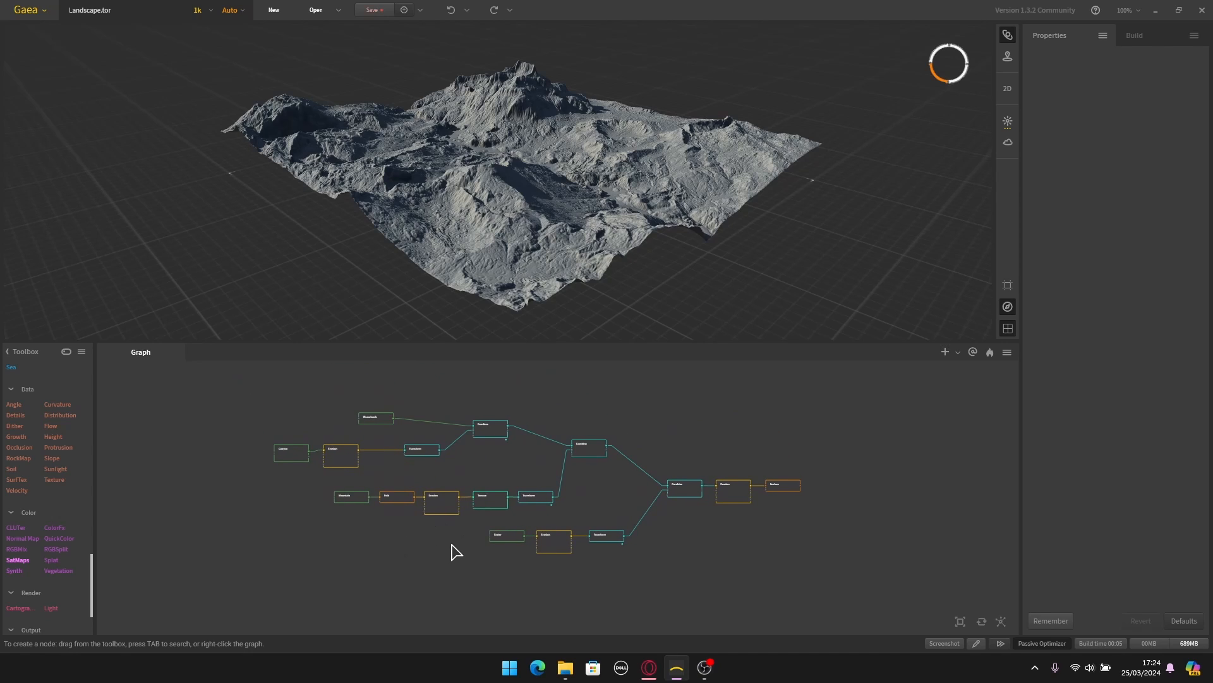
mouse_move(451, 543)
middle_down()
mouse_move(444, 521)
mouse_move(455, 535)
middle_up()
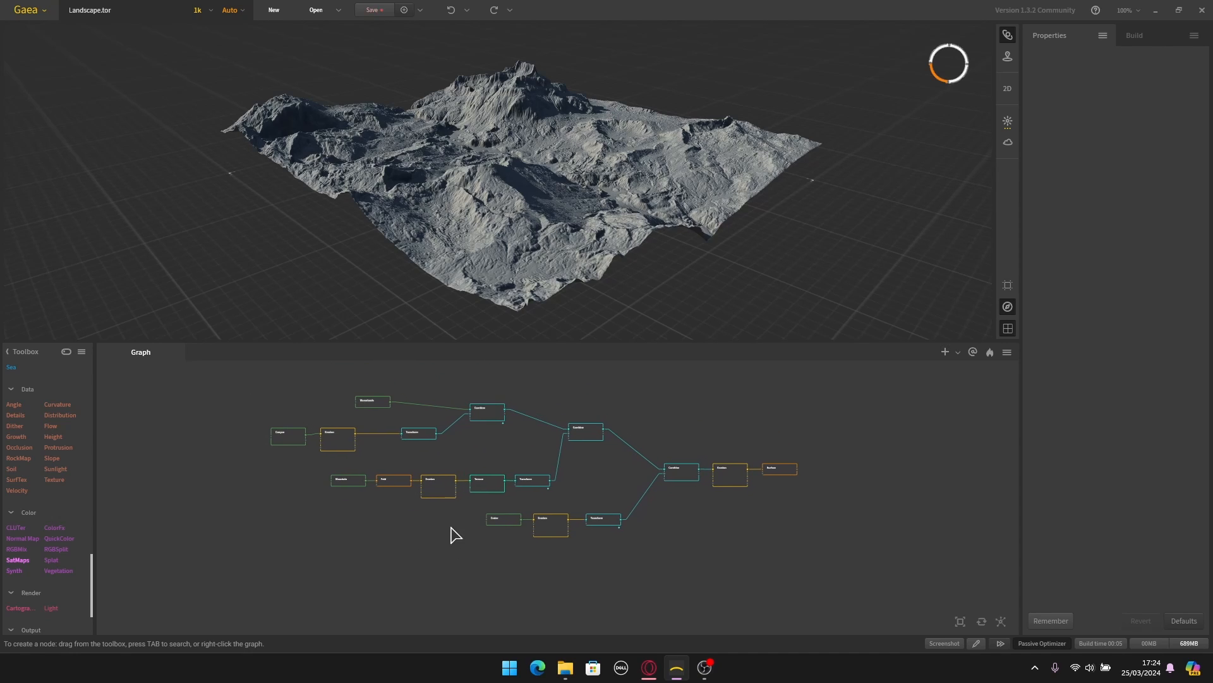
right_click(142, 351)
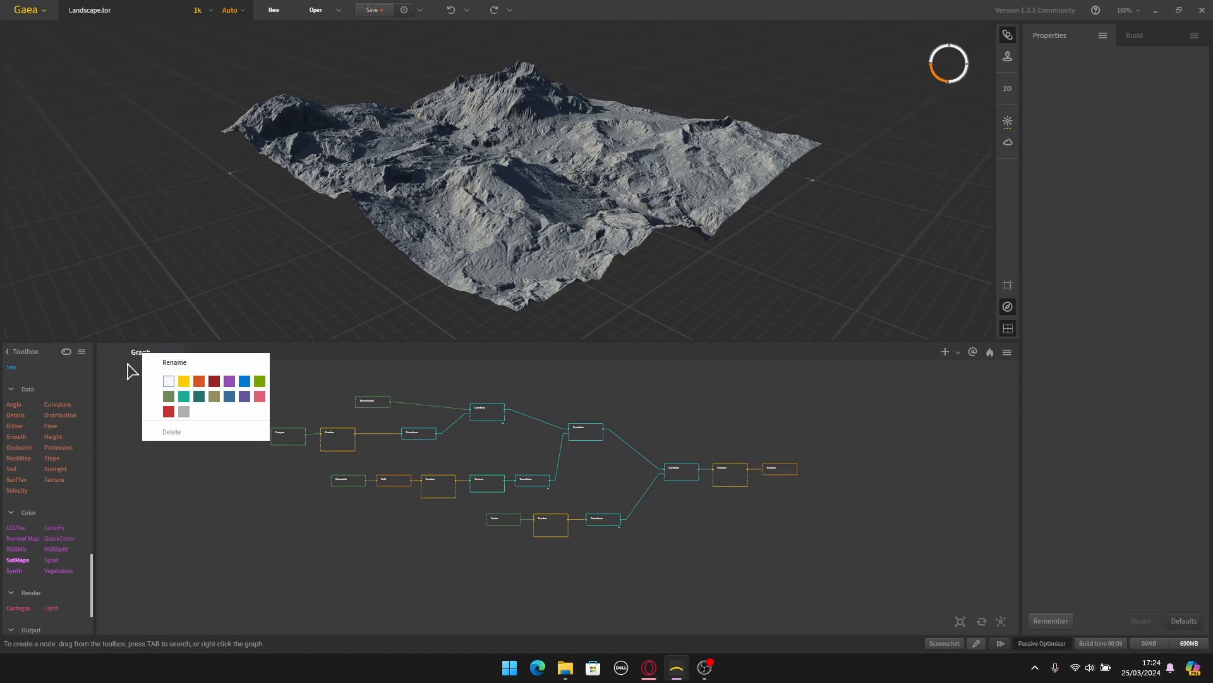
click(181, 368)
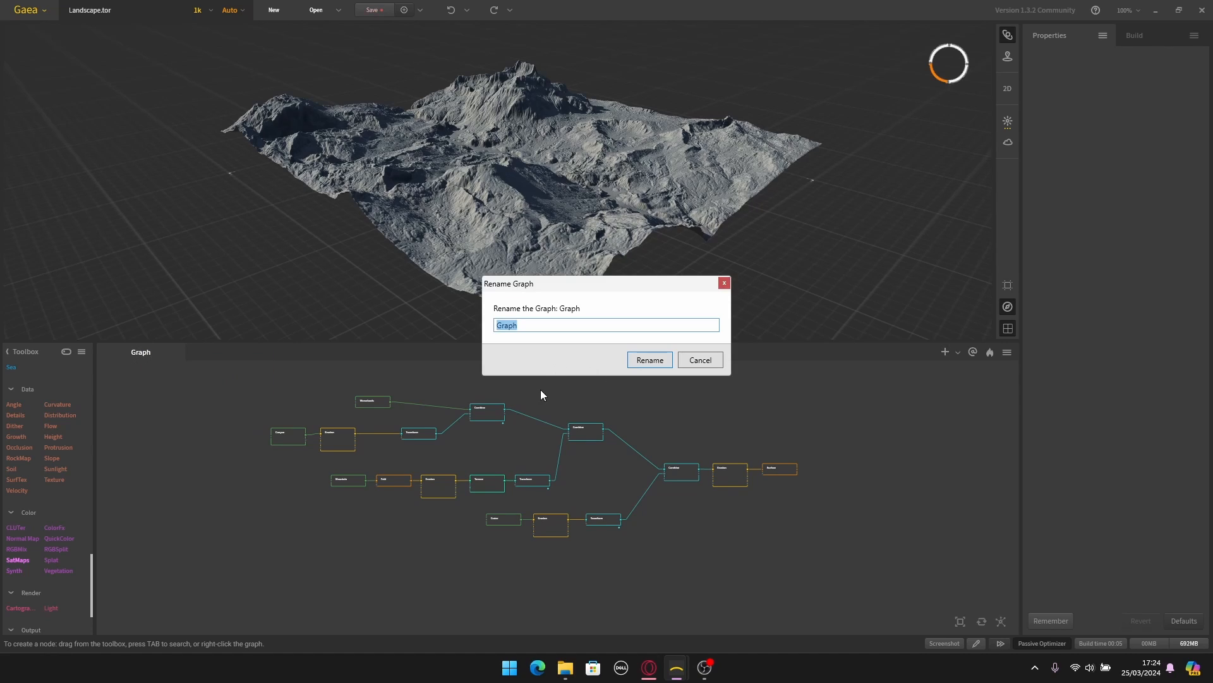
text(Heightmap)
key(Return)
scroll(528, 402, up, 1)
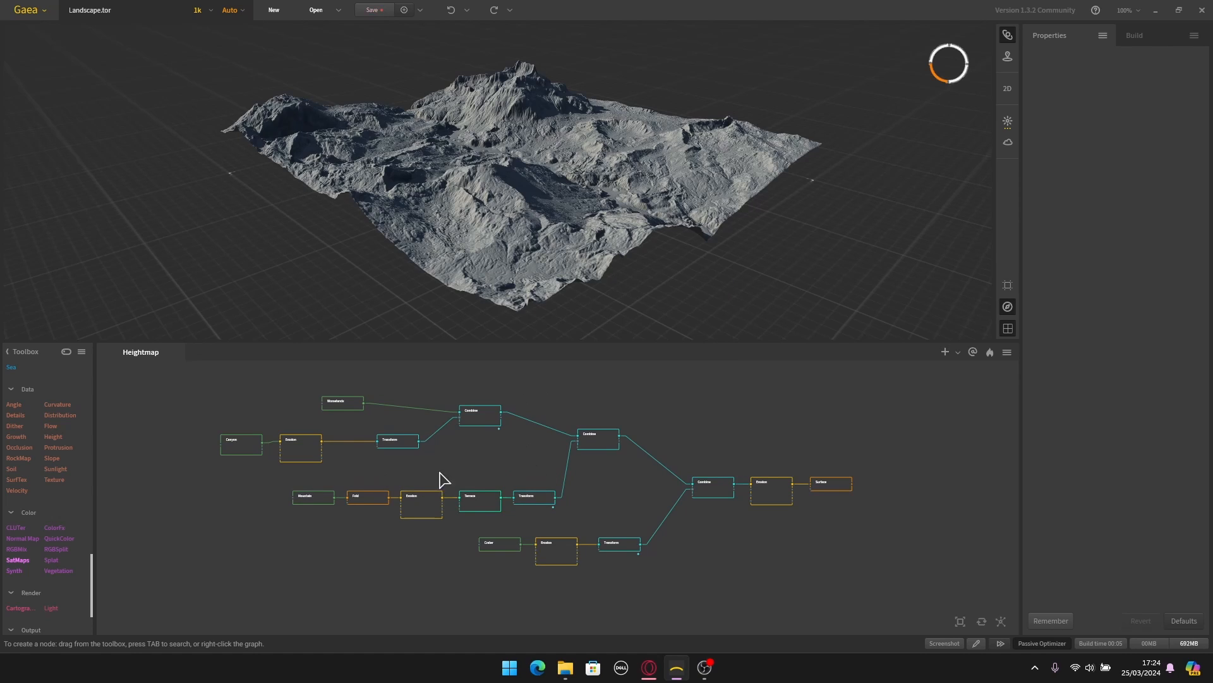
Step: Assign the orange colour to the Heightmap graph
right_click(154, 355)
right_click(139, 353)
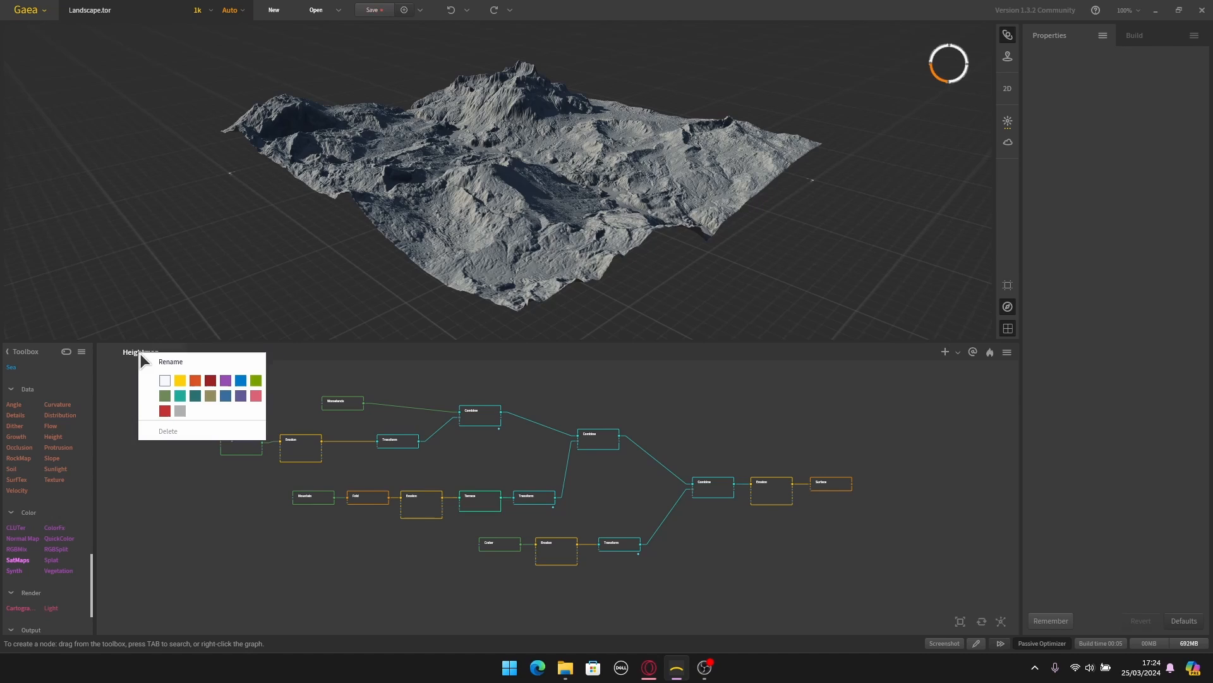
click(196, 381)
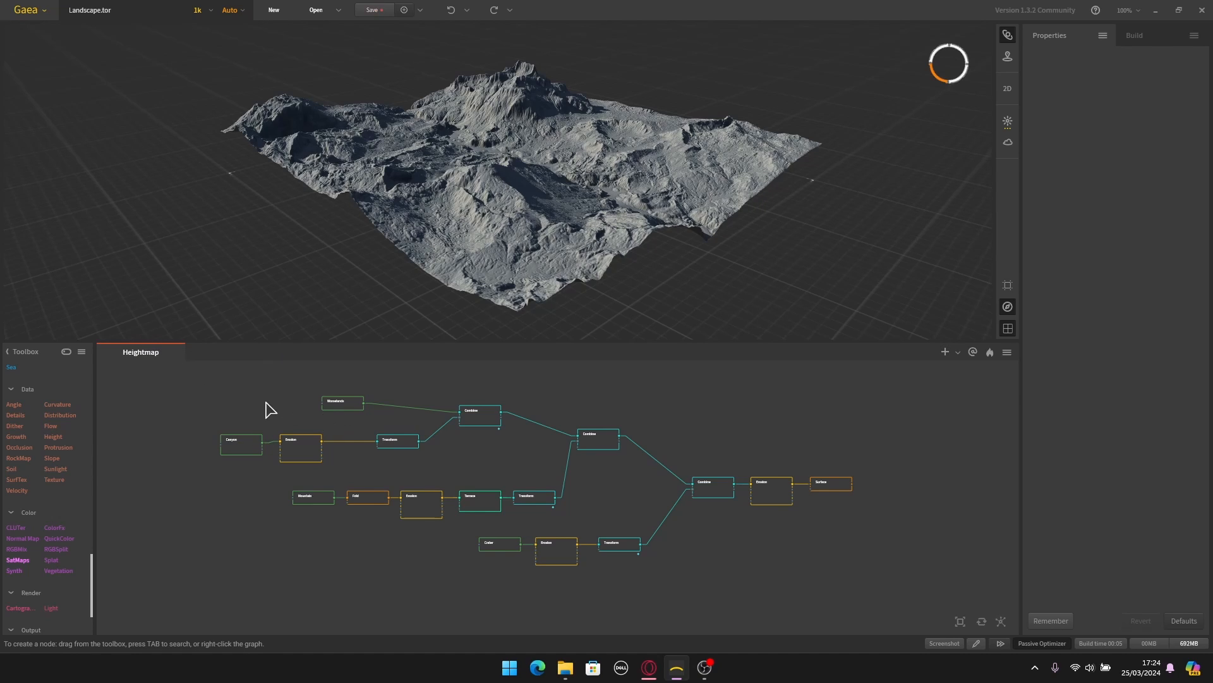
drag(266, 401, 275, 418)
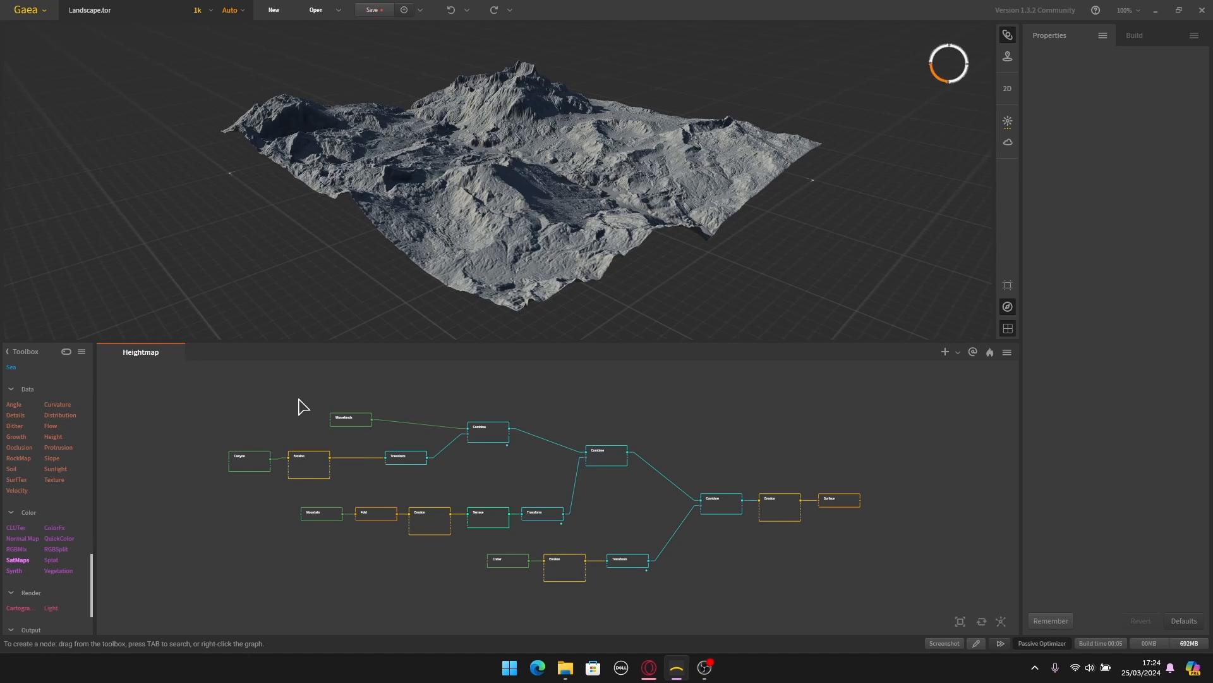
Step: Create a new graph named Maps
click(946, 353)
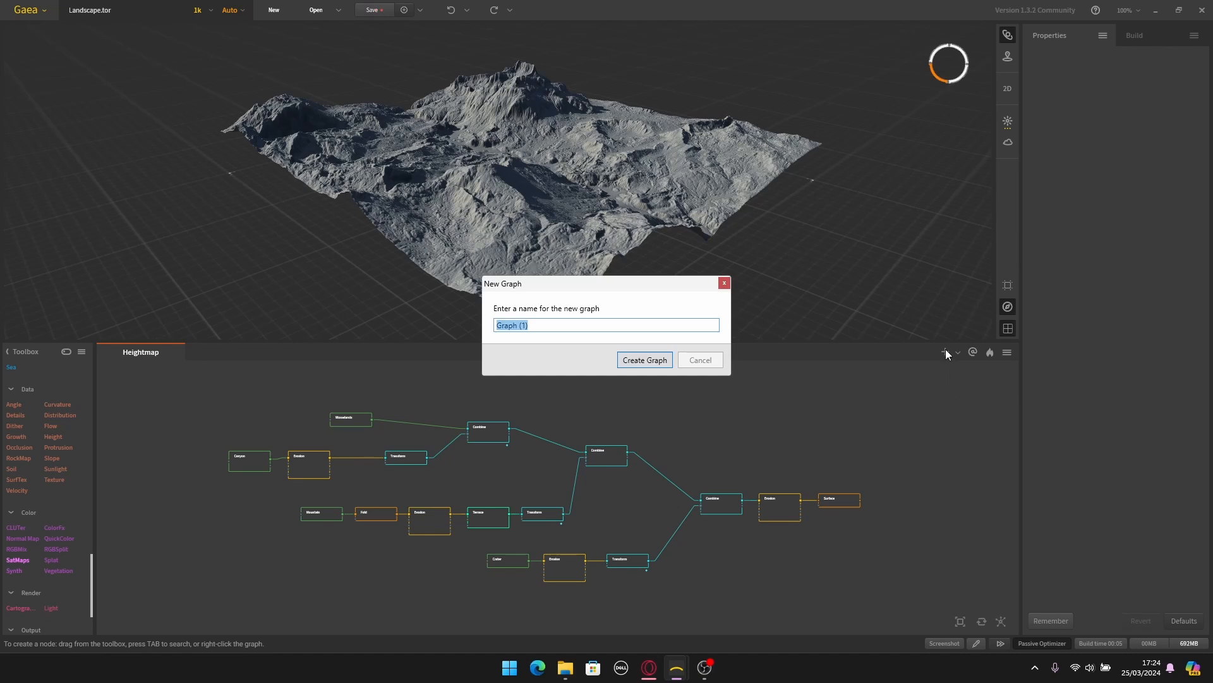
click(552, 323)
key(ctrl+a)
text(T)
click(651, 360)
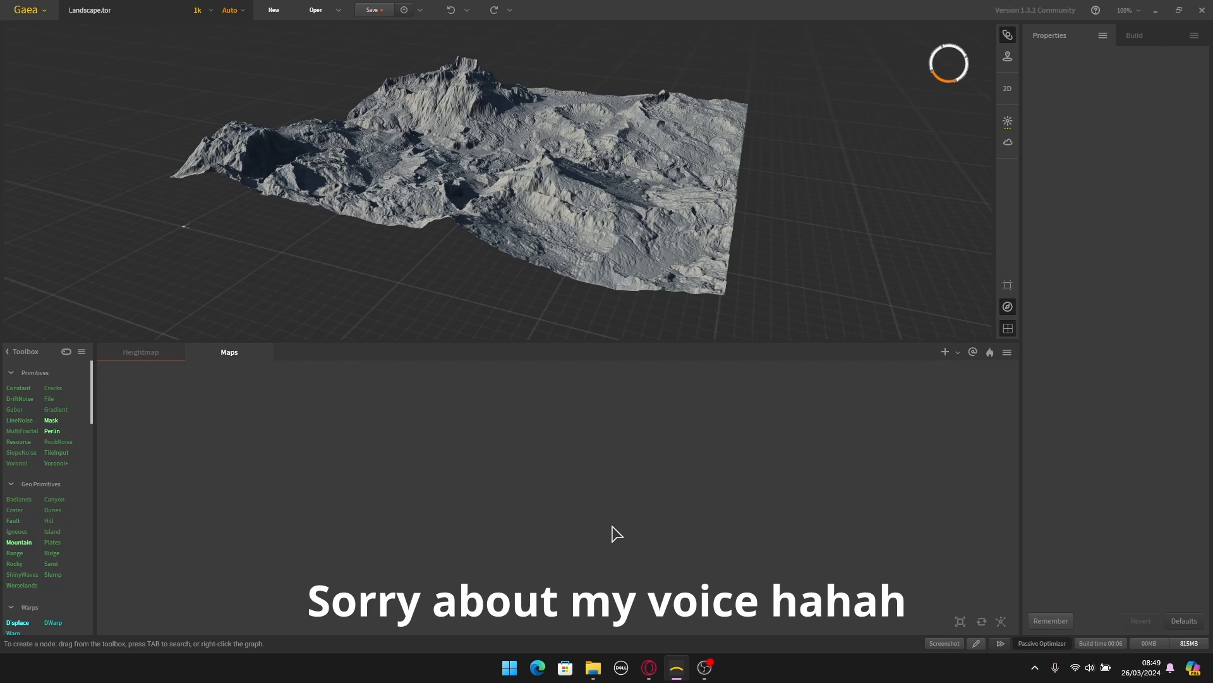
Step: Examine the end of the Heightmap graph's node chain, up to the Surface node, and the Maps graph
click(136, 358)
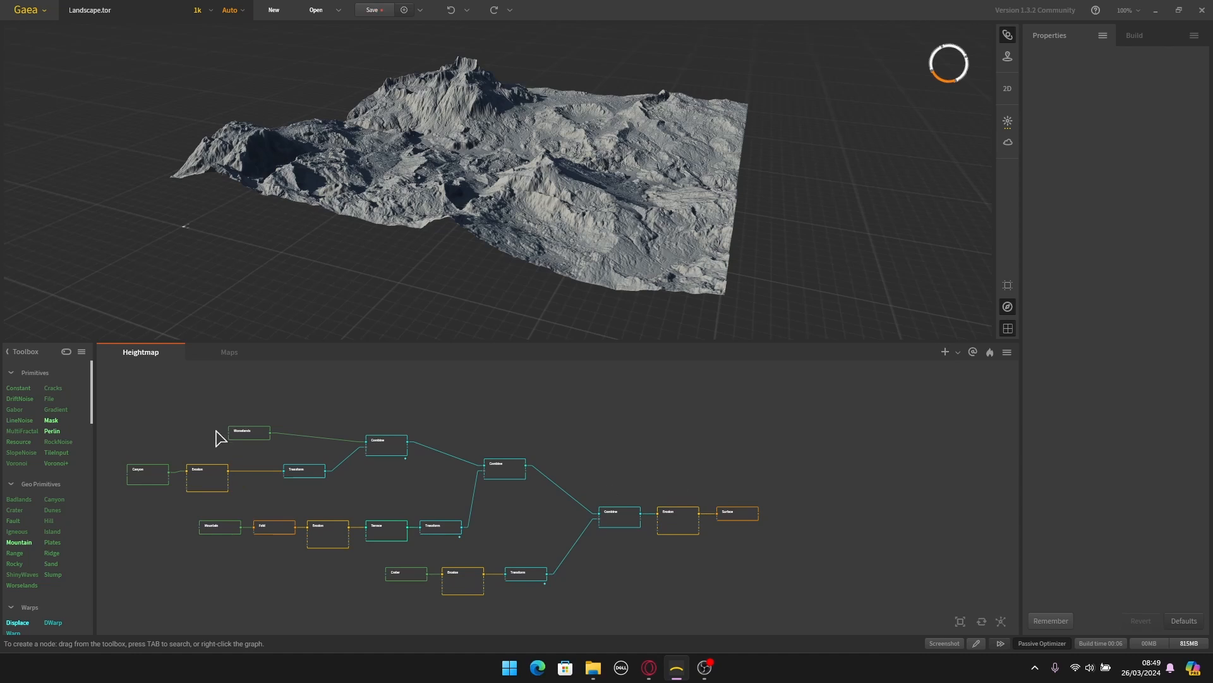
middle_drag(635, 508, 360, 486)
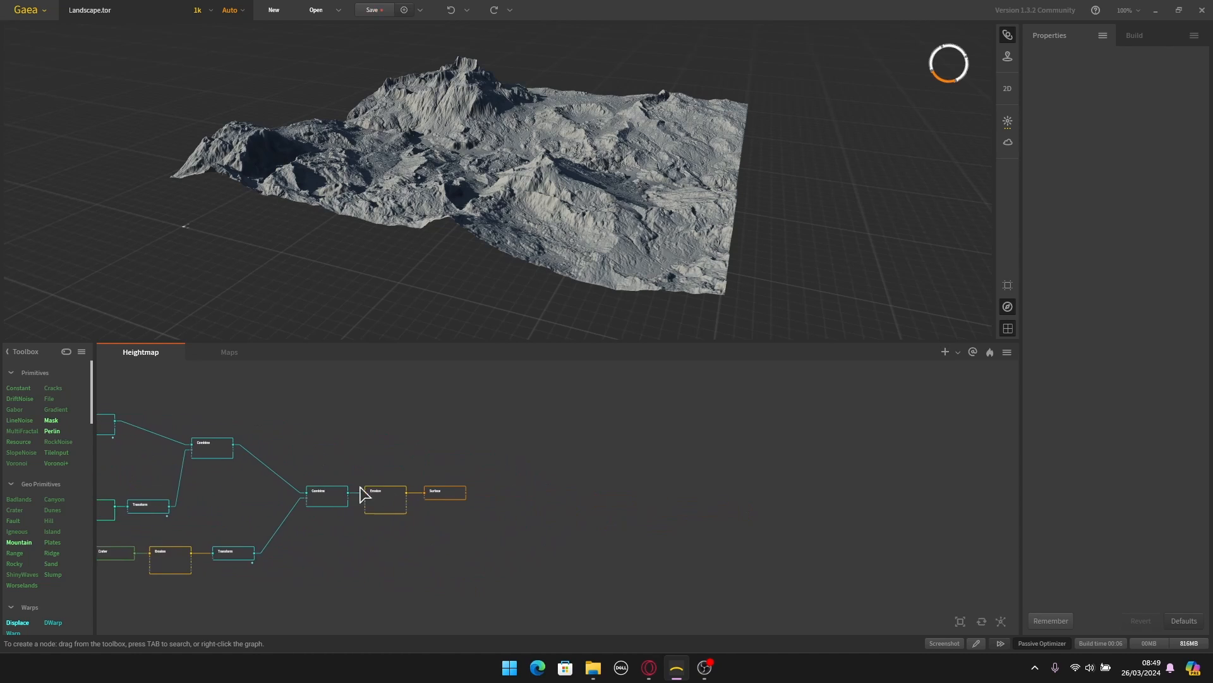
scroll(461, 496, up, 3)
drag(470, 491, 517, 488)
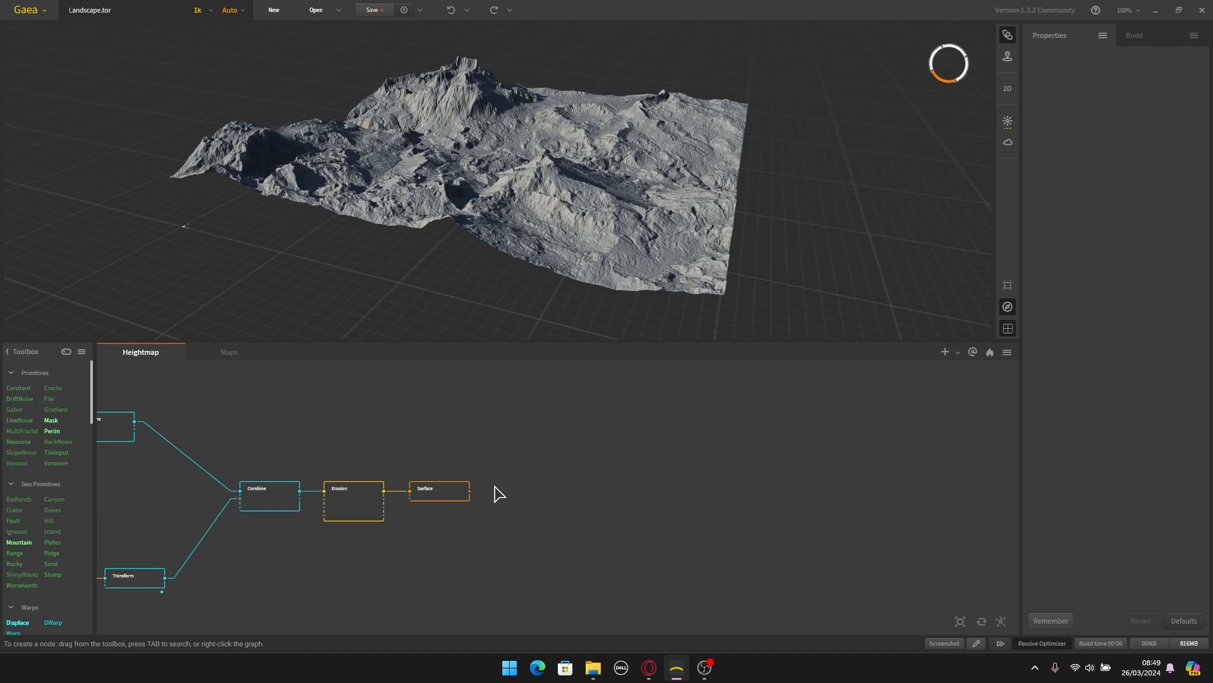
scroll(494, 494, up, 2)
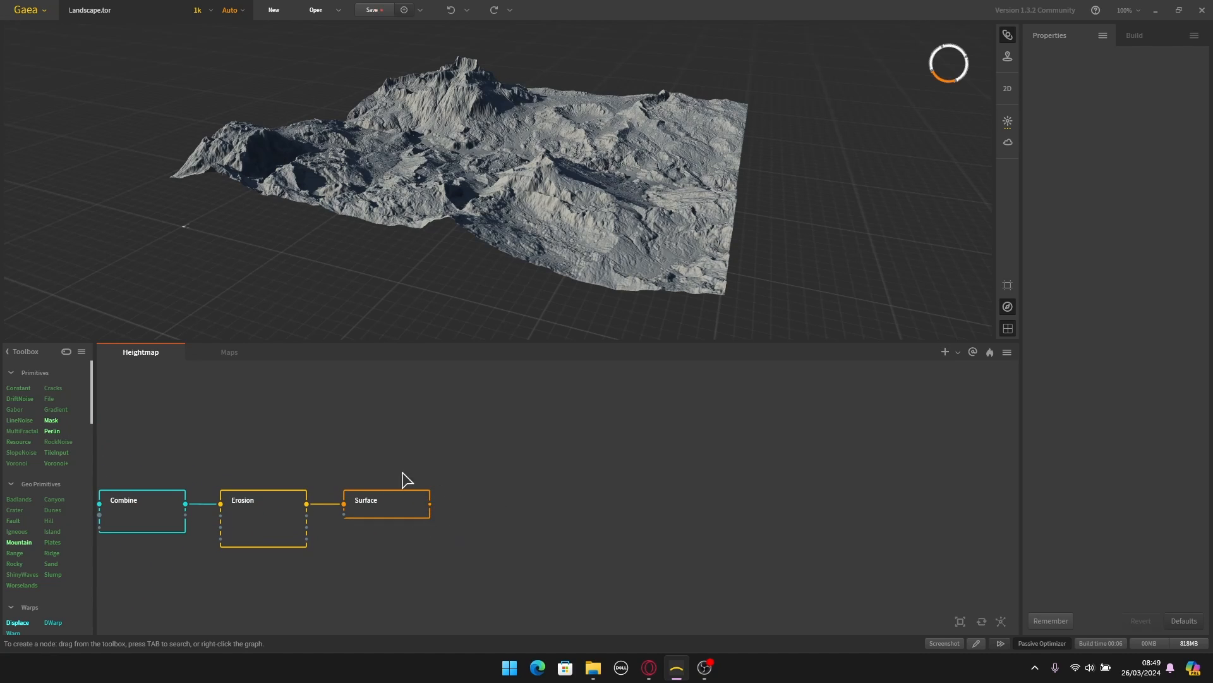
click(231, 353)
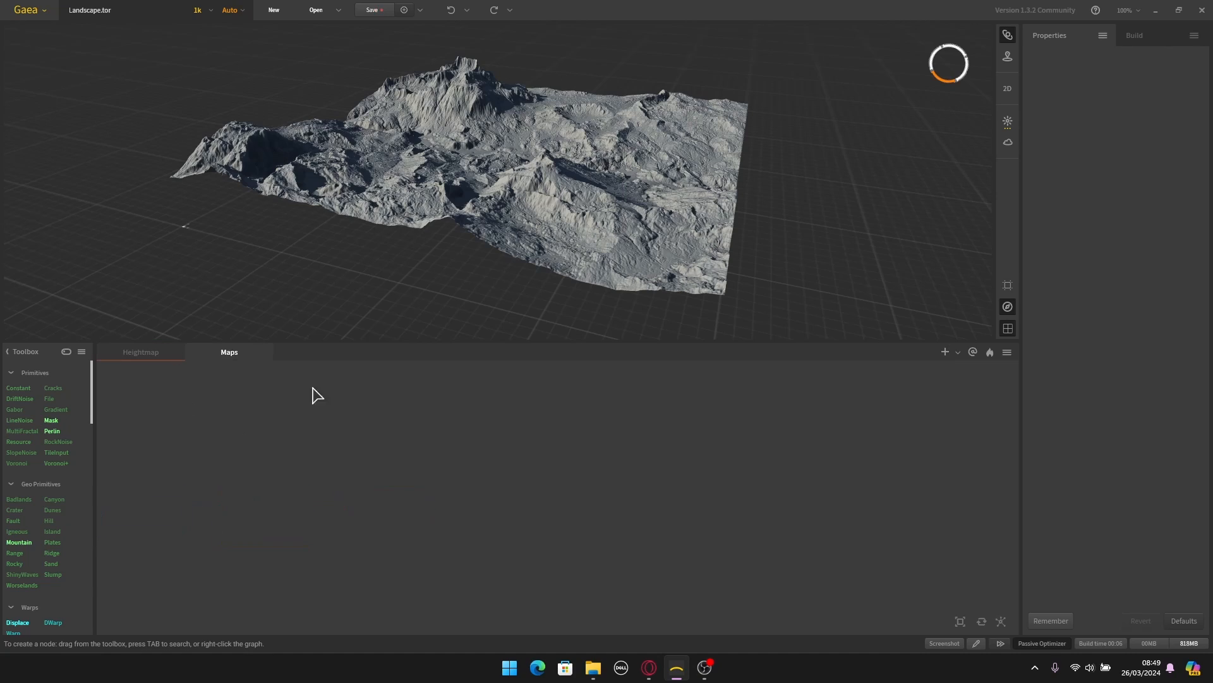
Step: Add an Fx node connected to the Surface node's output in the Heightmap graph
click(136, 355)
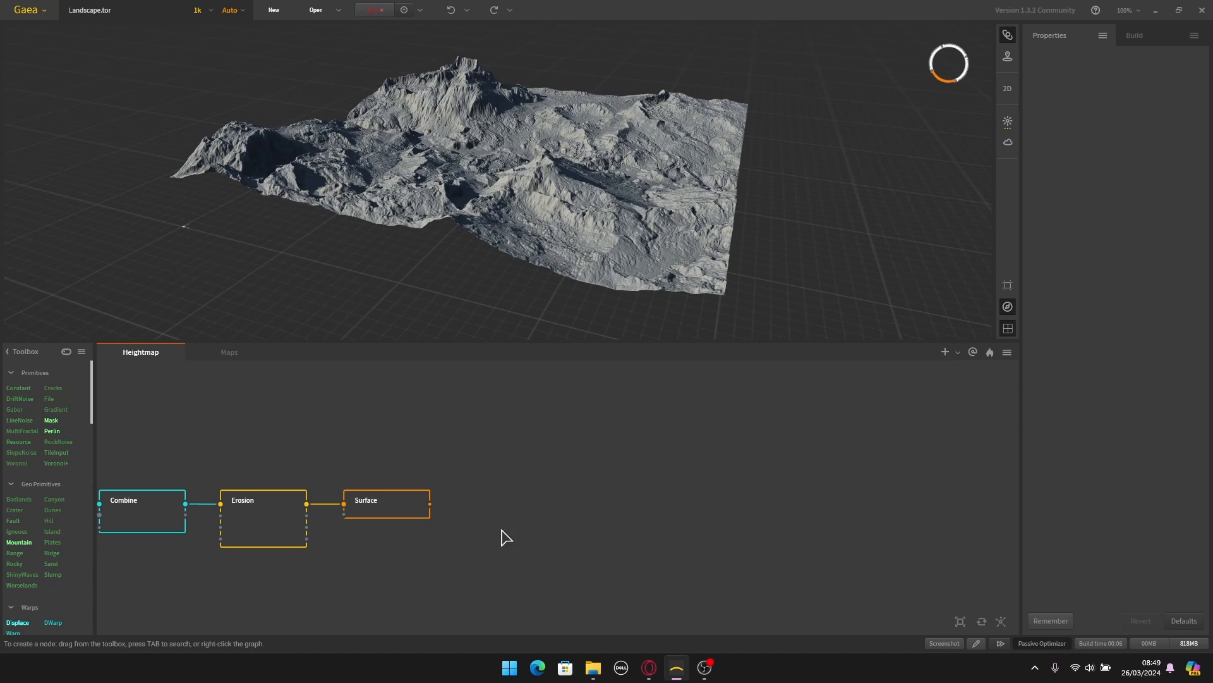
drag(430, 504, 492, 456)
click(388, 433)
drag(431, 504, 485, 514)
text(fX)
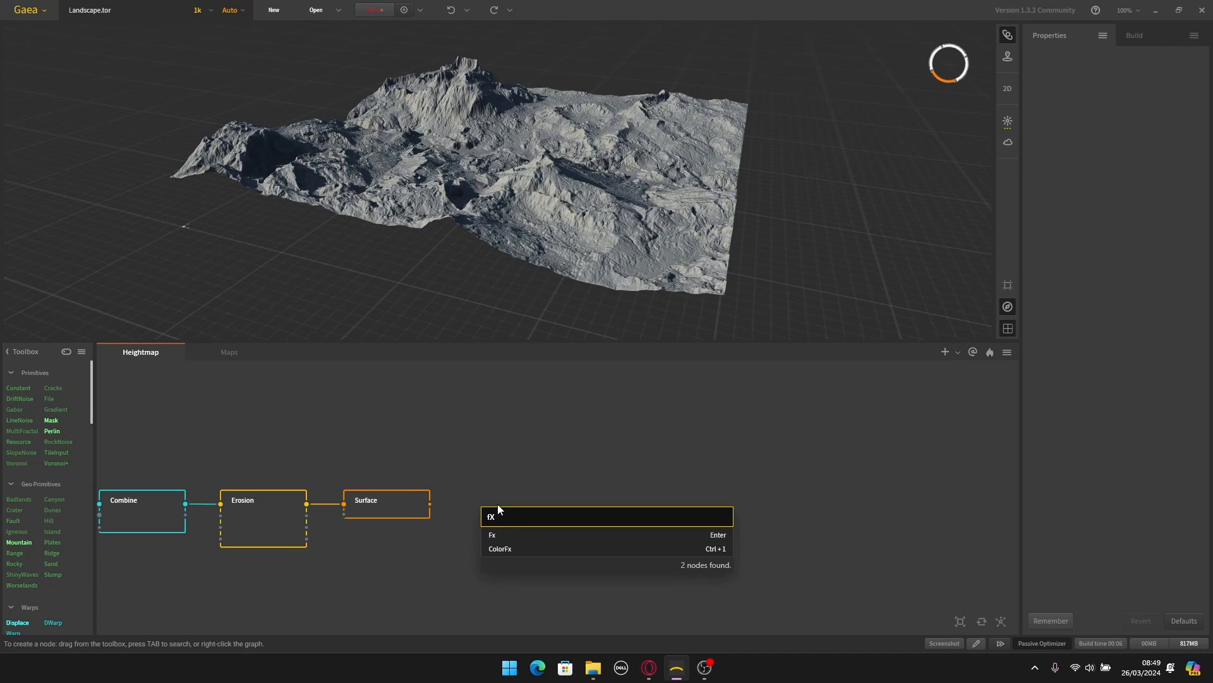
click(499, 536)
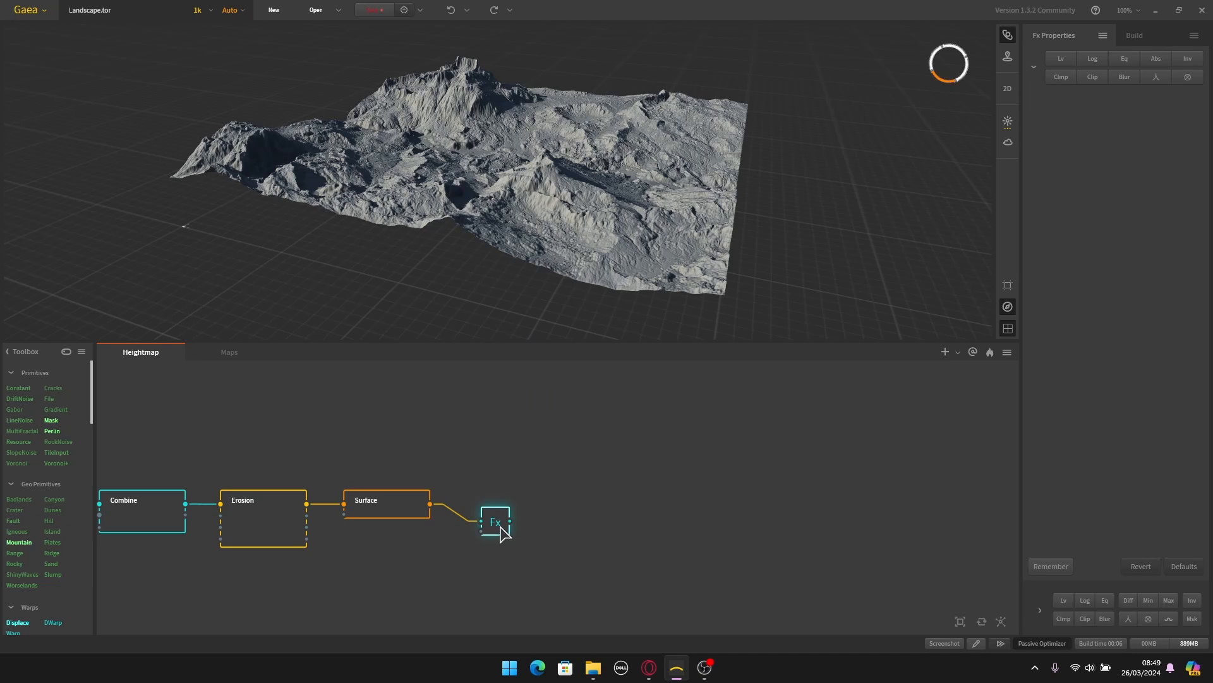
scroll(491, 516, up, 2)
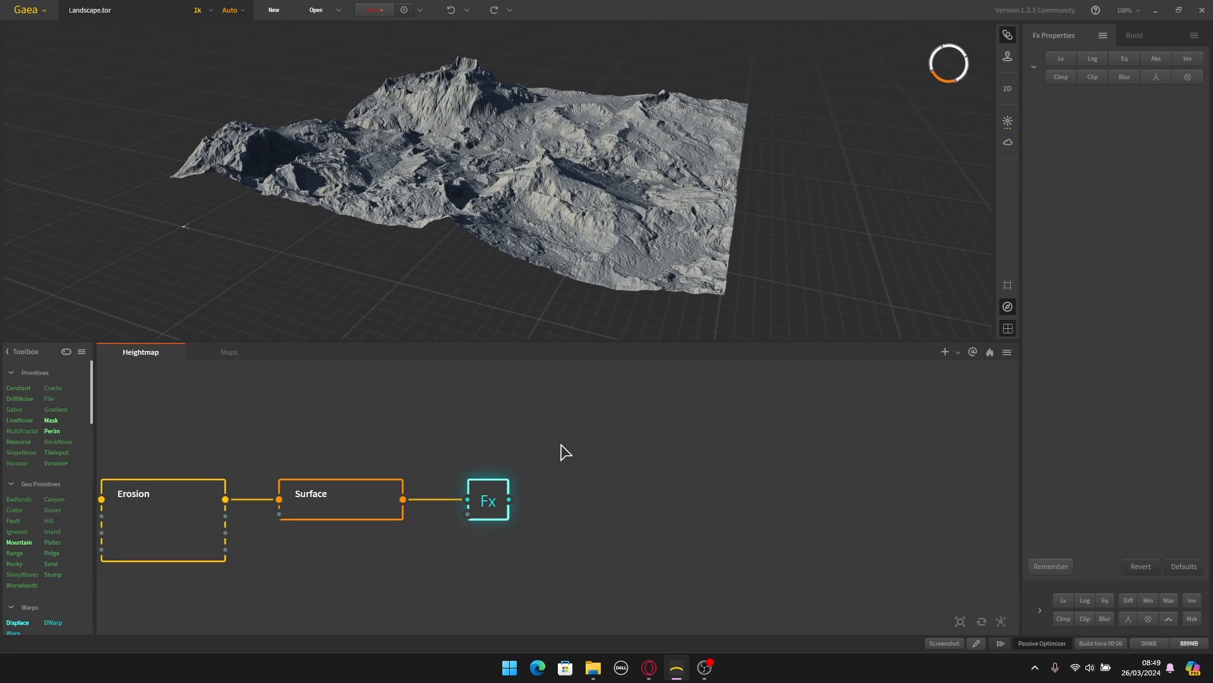
drag(565, 442, 442, 566)
drag(577, 426, 434, 584)
click(499, 520)
drag(586, 449, 461, 541)
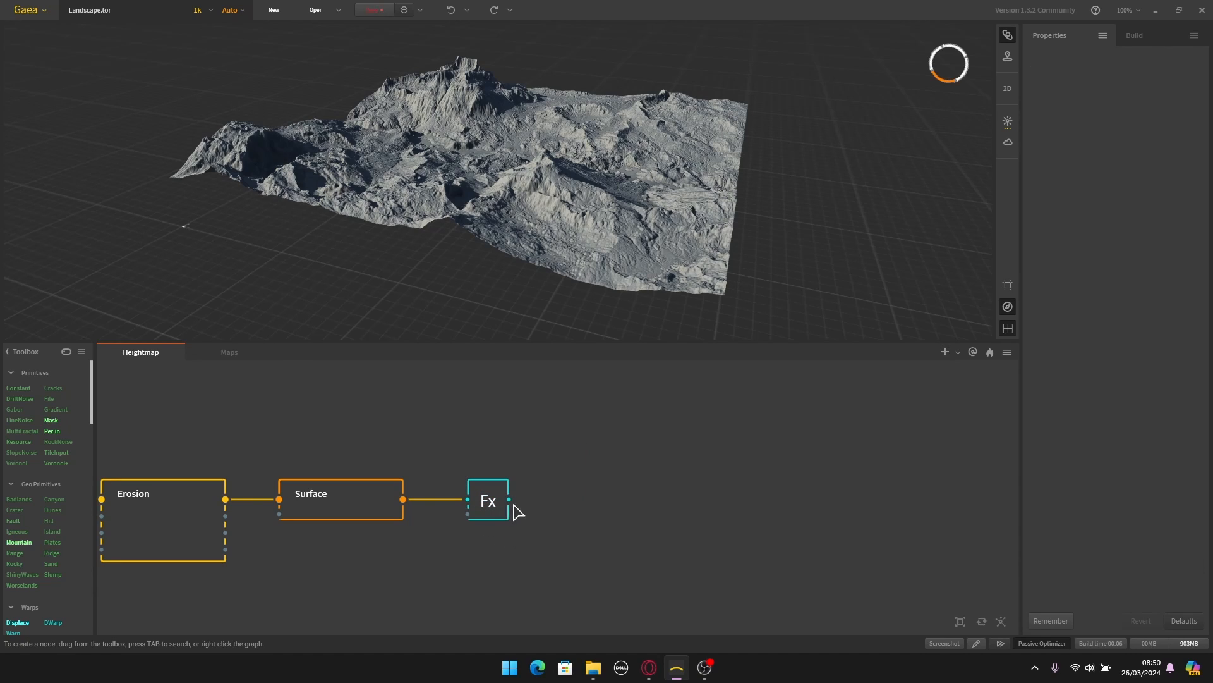
scroll(360, 453, down, 2)
middle_drag(324, 459, 506, 467)
drag(594, 447, 278, 590)
scroll(360, 561, down, 2)
scroll(438, 558, up, 1)
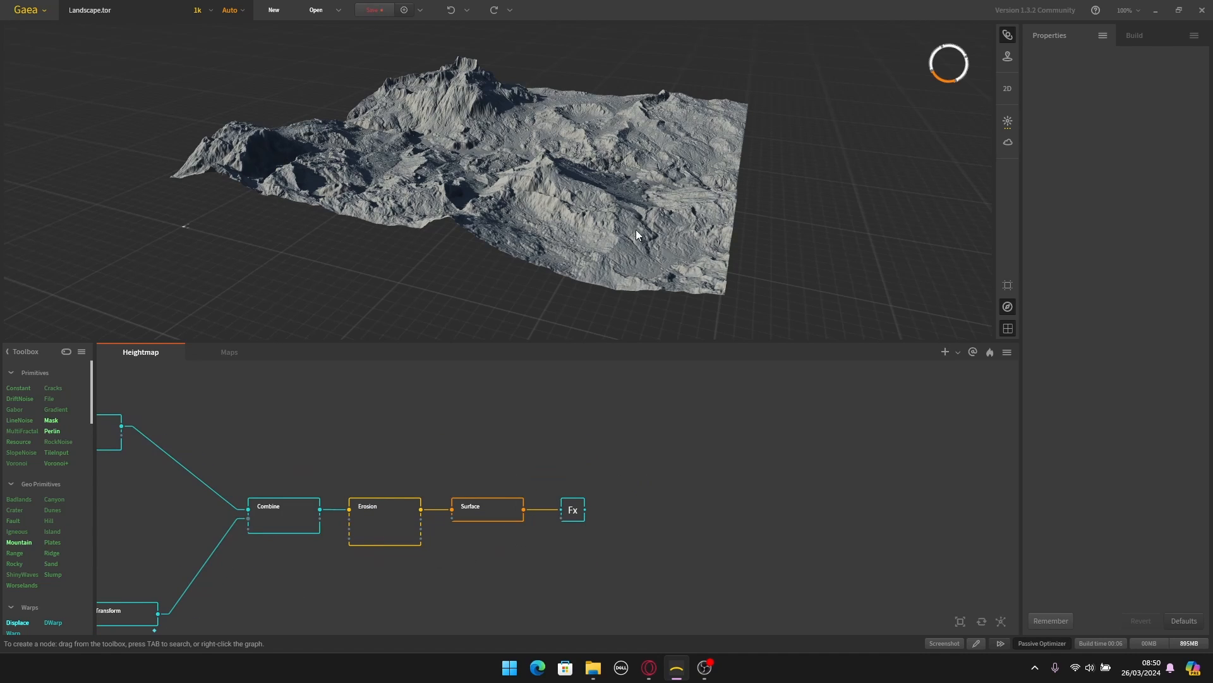
Step: Rename the Fx node after Surface with a name starting with "Heigh"
scroll(617, 511, up, 4)
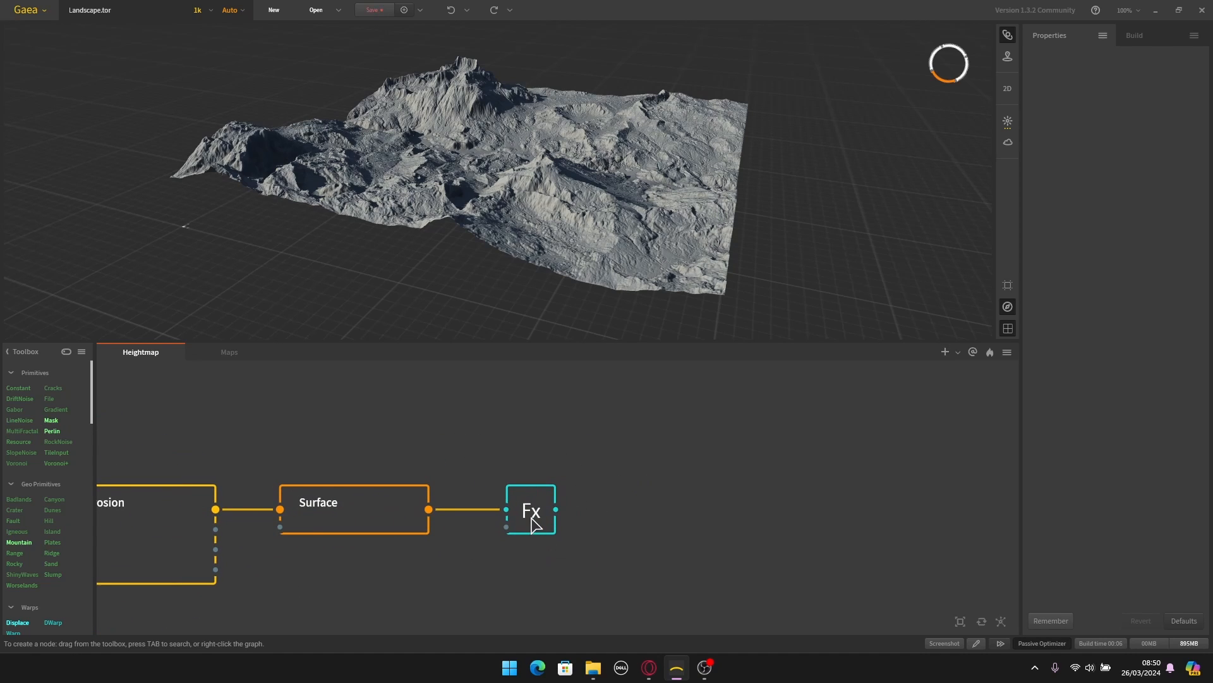
click(534, 523)
right_click(542, 526)
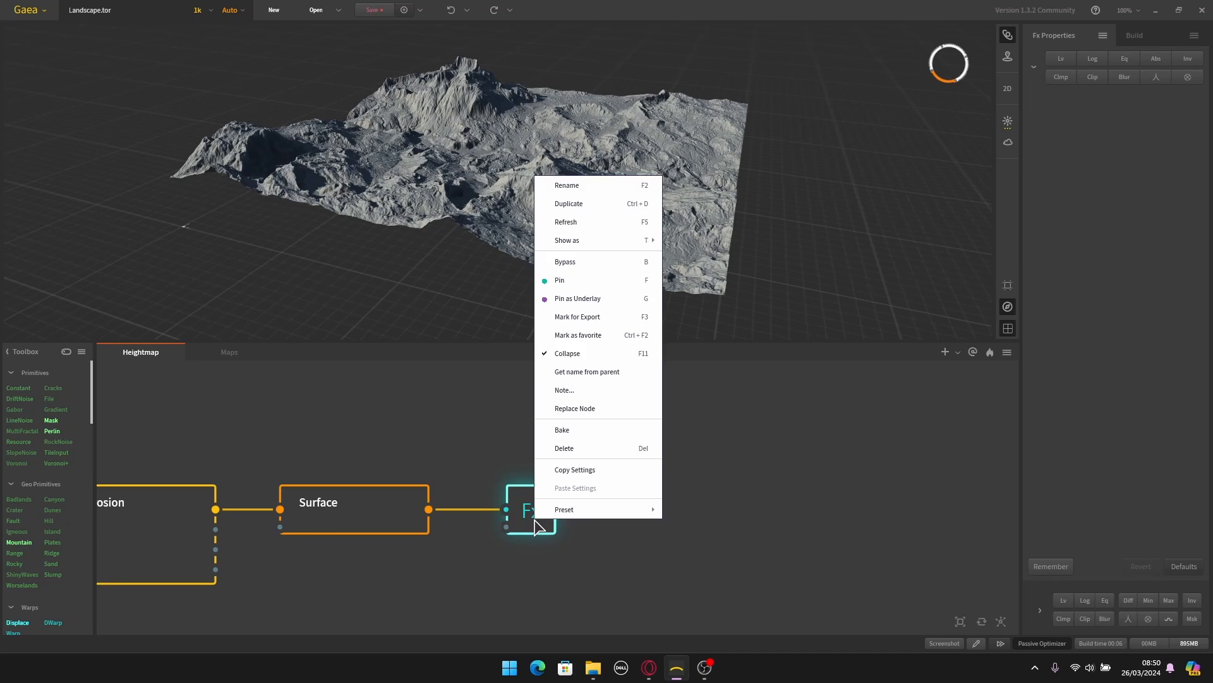
click(597, 185)
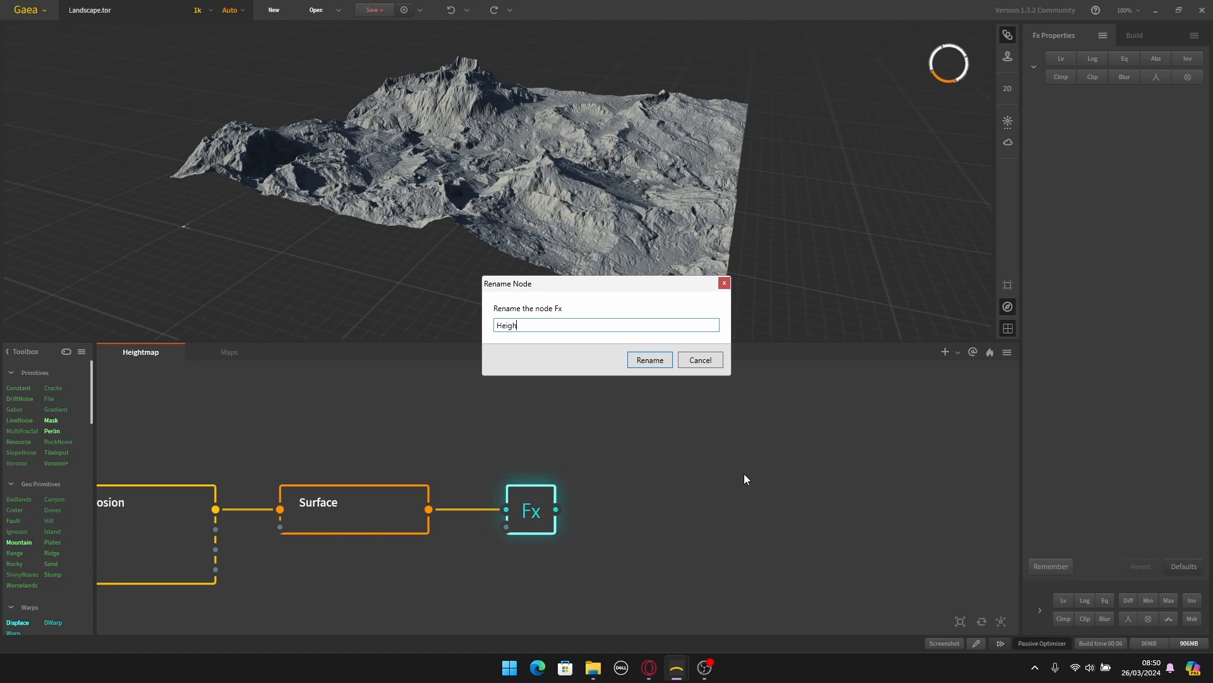
key(Return)
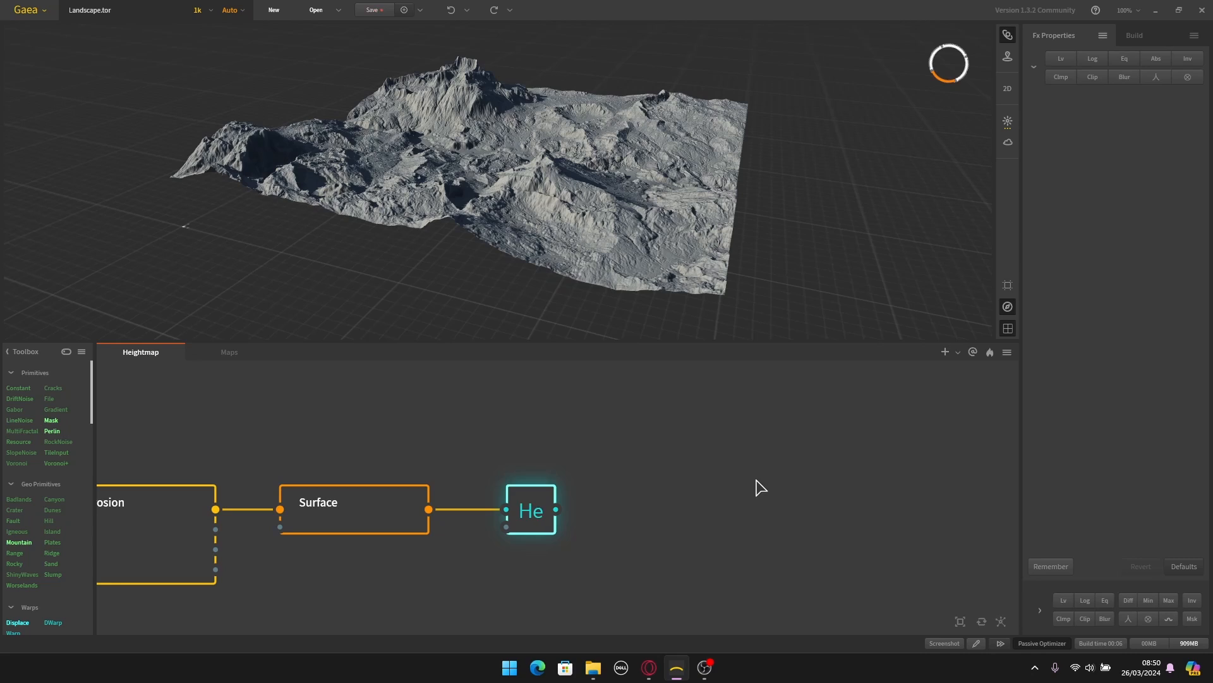
Step: Make a portal from the output of the renamed Fx node
middle_drag(560, 524, 445, 563)
click(568, 503)
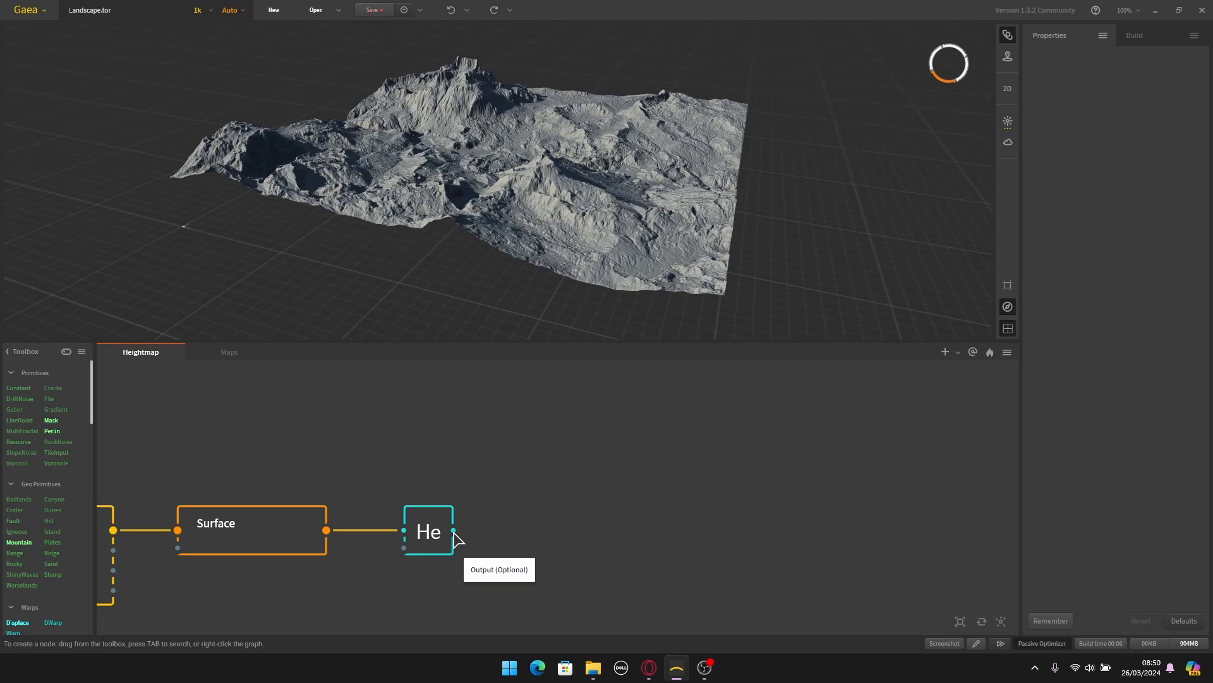
drag(455, 531, 503, 532)
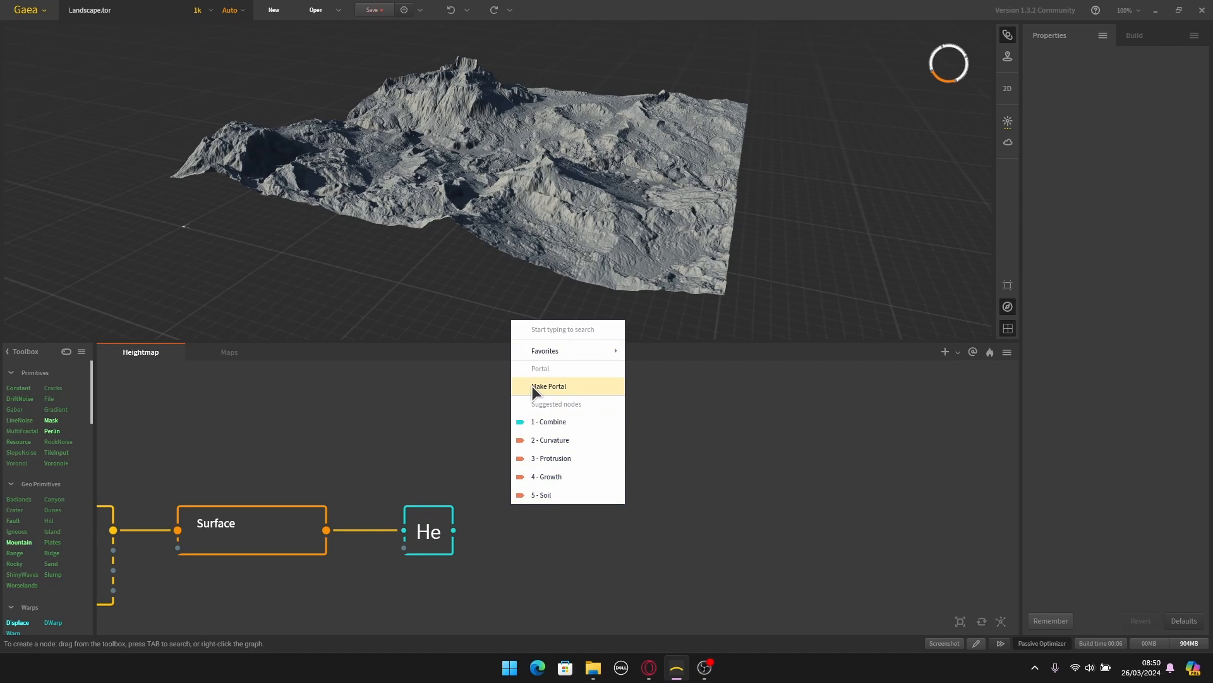
click(567, 387)
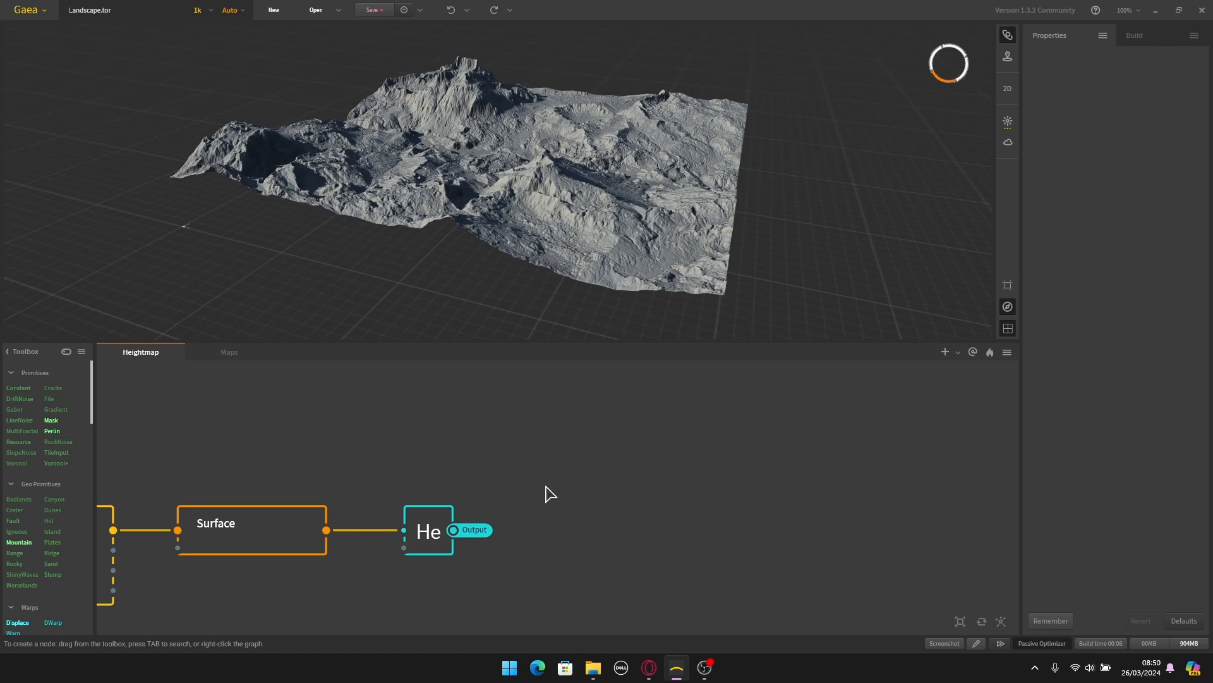
scroll(544, 536, up, 1)
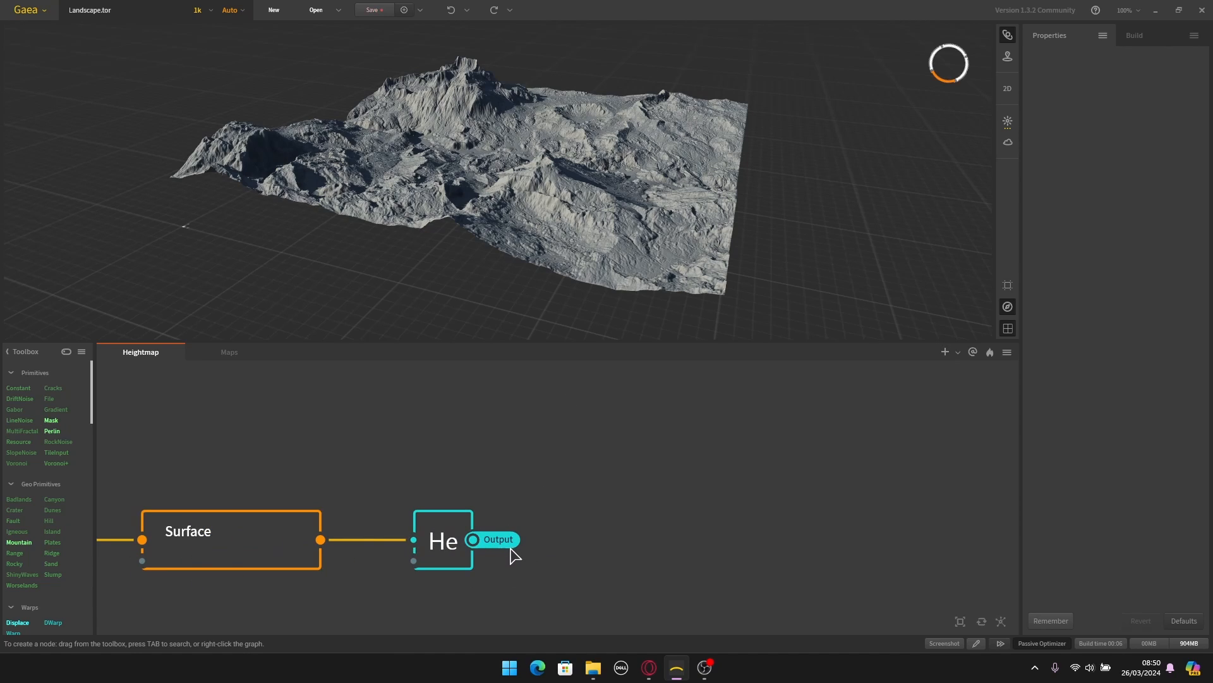
Step: Examine the whole Heightmap node network, its portal output node after Surface, and the Maps graph
scroll(515, 461, down, 3)
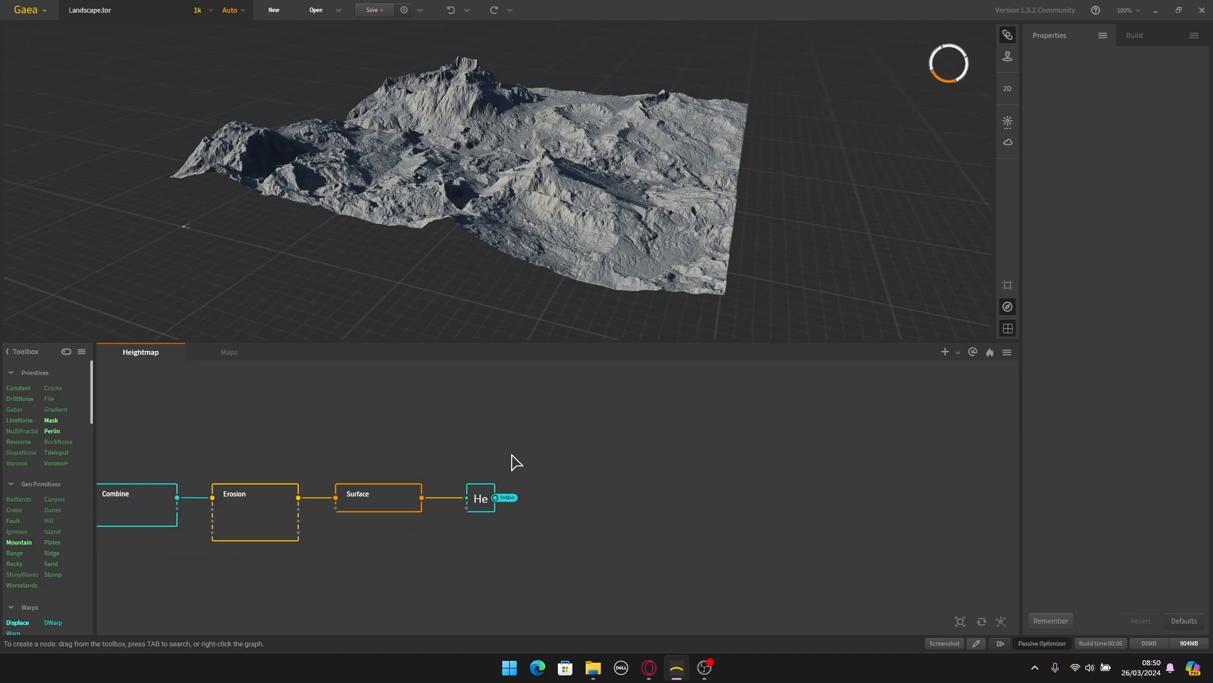
click(230, 352)
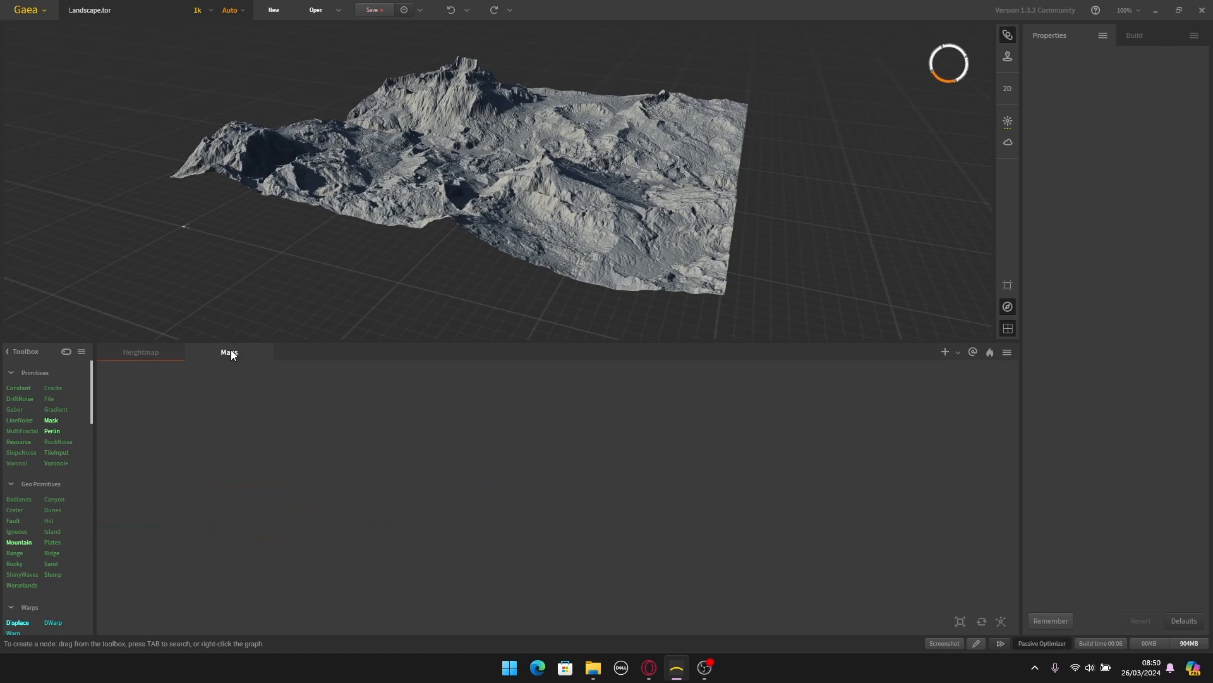
click(149, 352)
scroll(500, 497, up, 3)
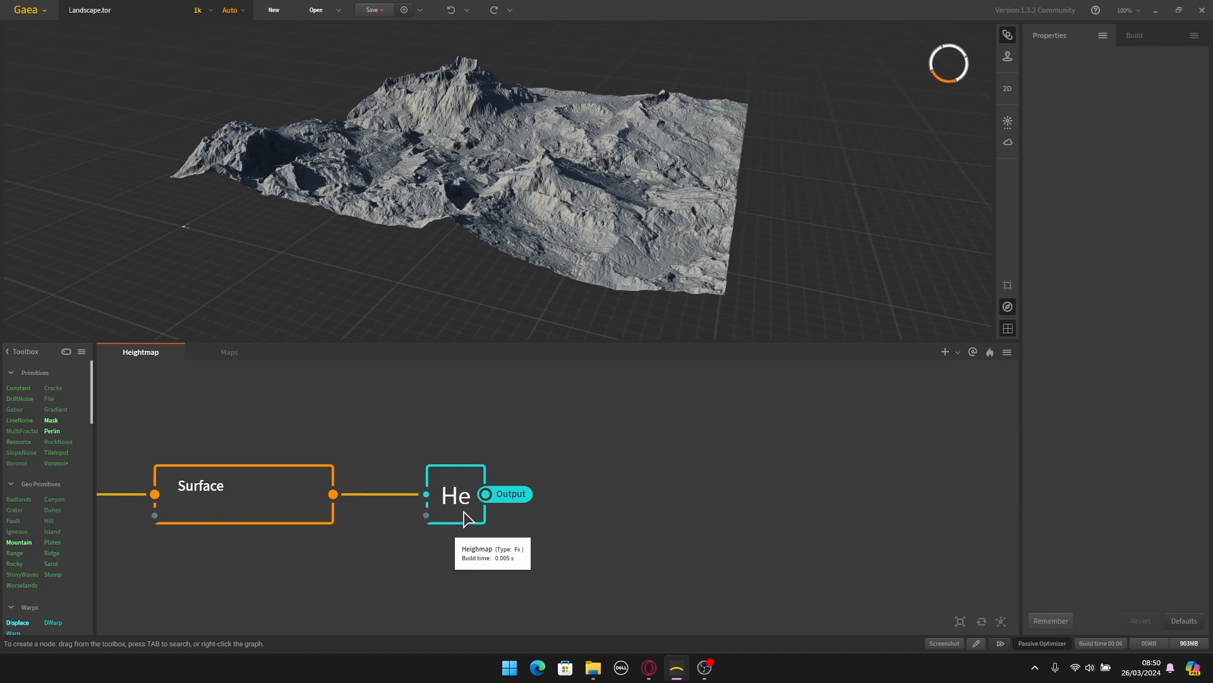
scroll(601, 514, down, 3)
scroll(547, 447, down, 2)
middle_drag(438, 424, 601, 461)
scroll(653, 470, down, 4)
scroll(602, 461, up, 1)
scroll(602, 461, up, 1)
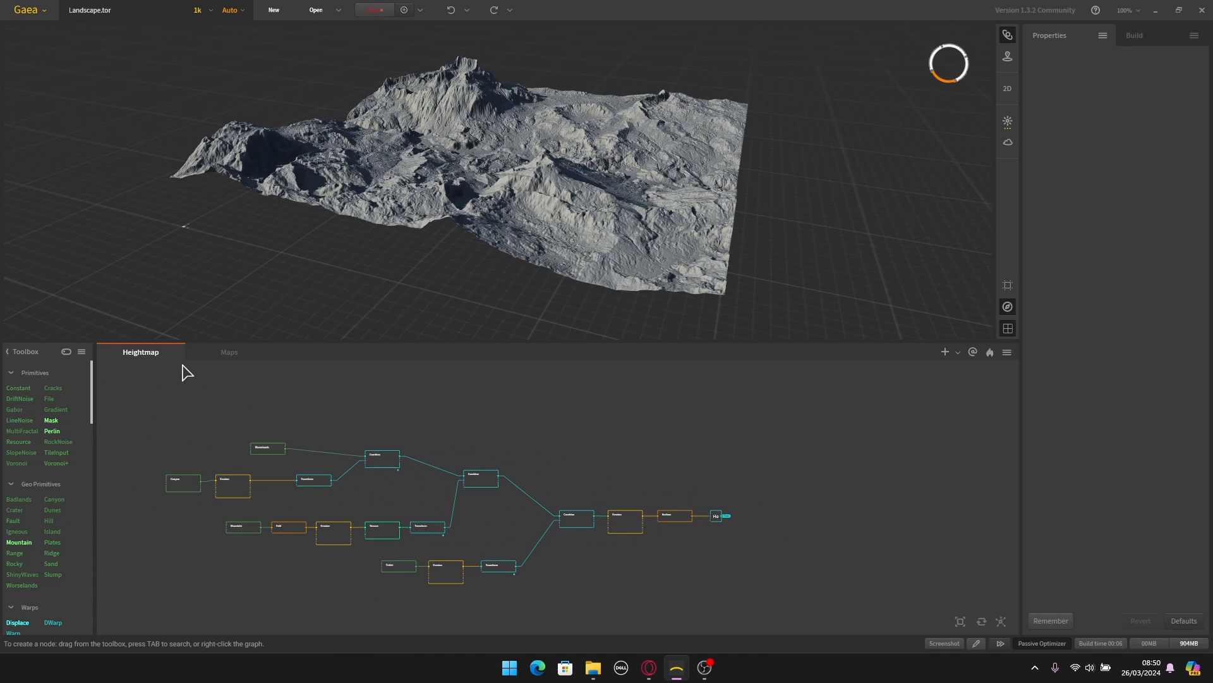
click(226, 353)
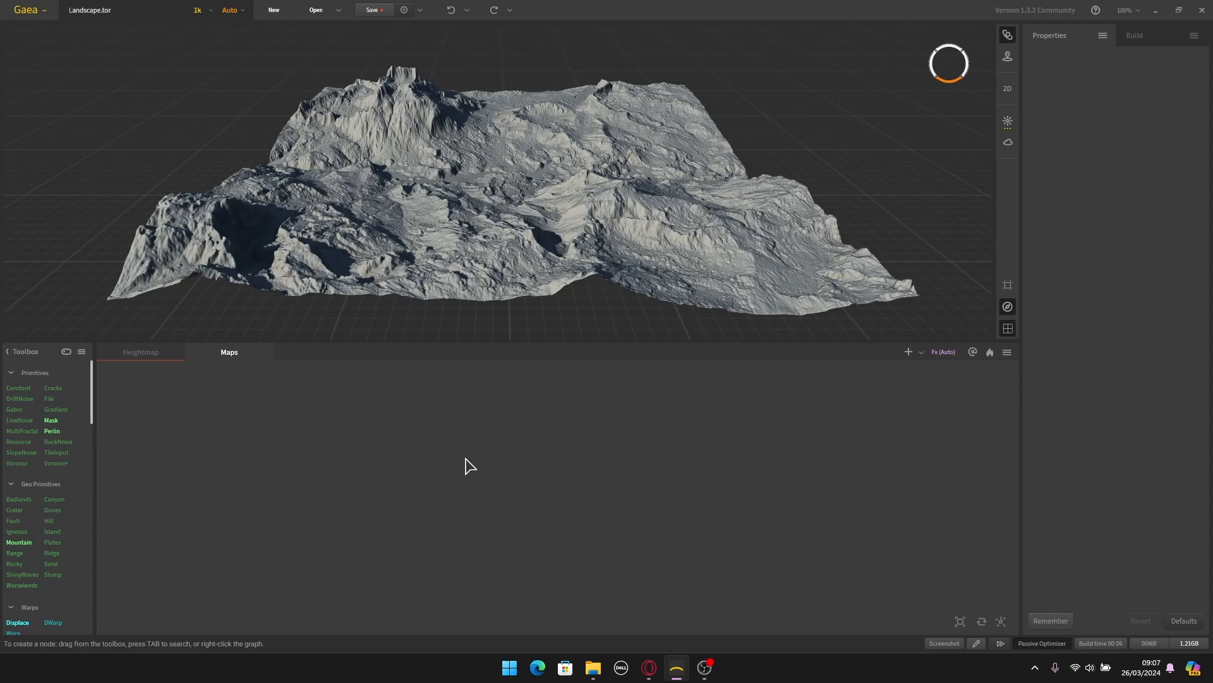
click(140, 352)
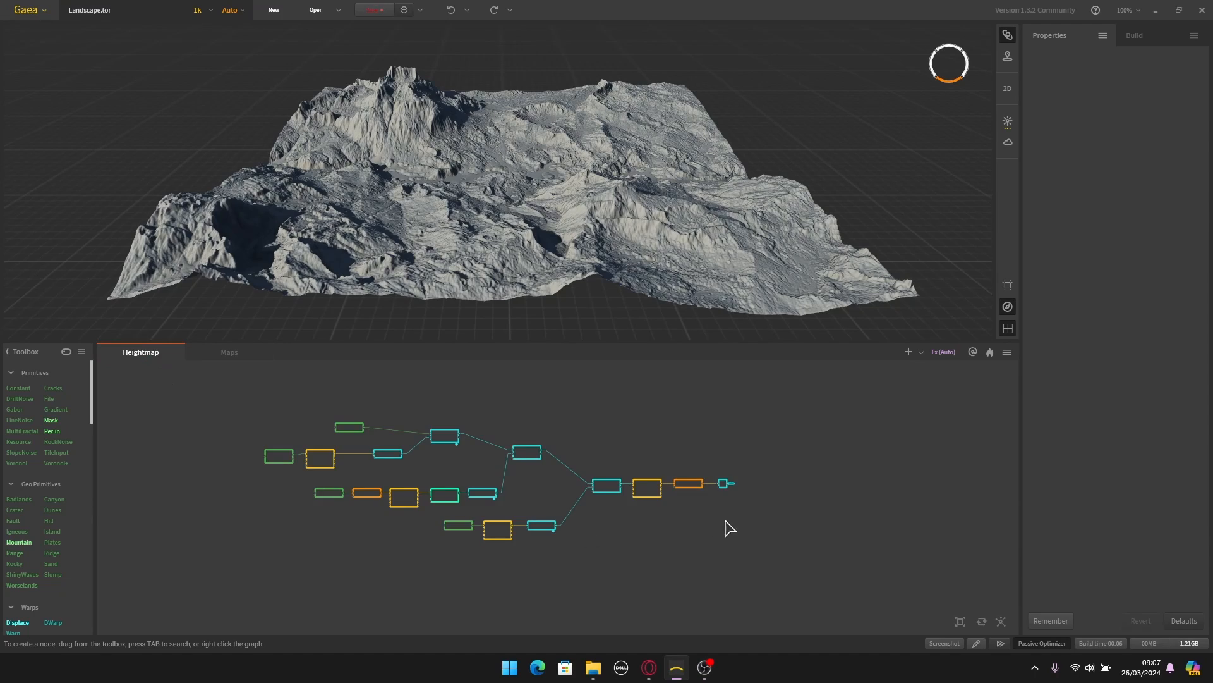
scroll(695, 508, up, 2)
Step: Add an Fx node to the Maps graph
click(229, 352)
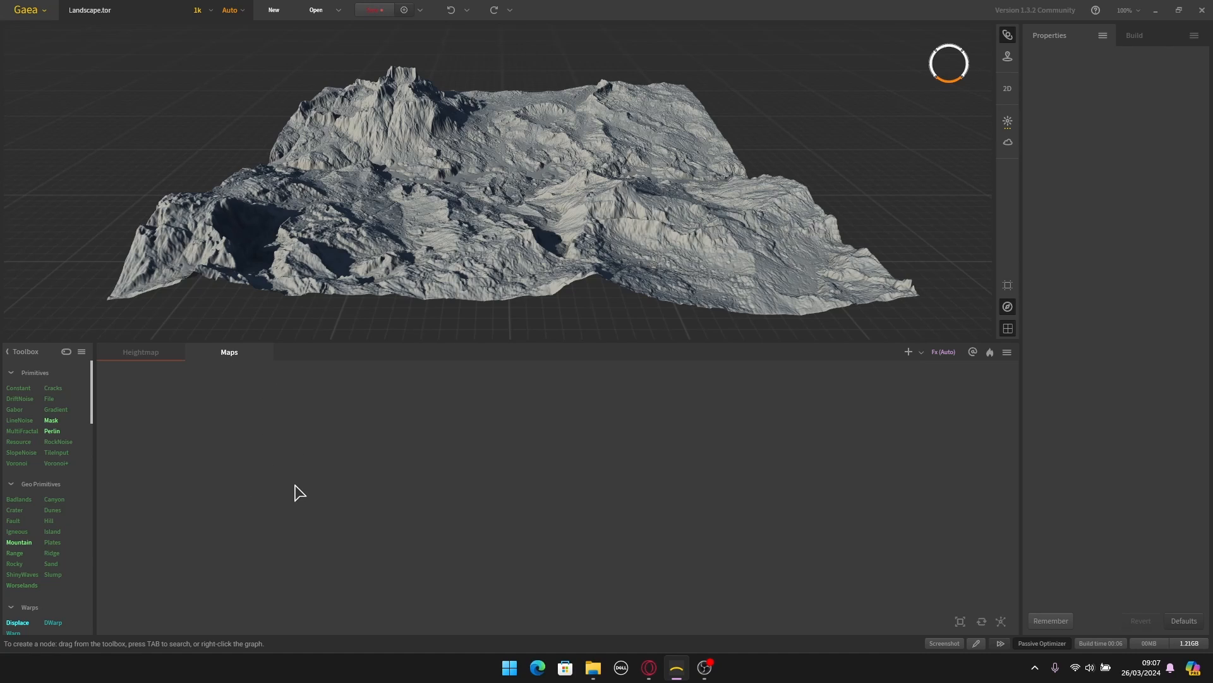
key(Tab)
text(fX)
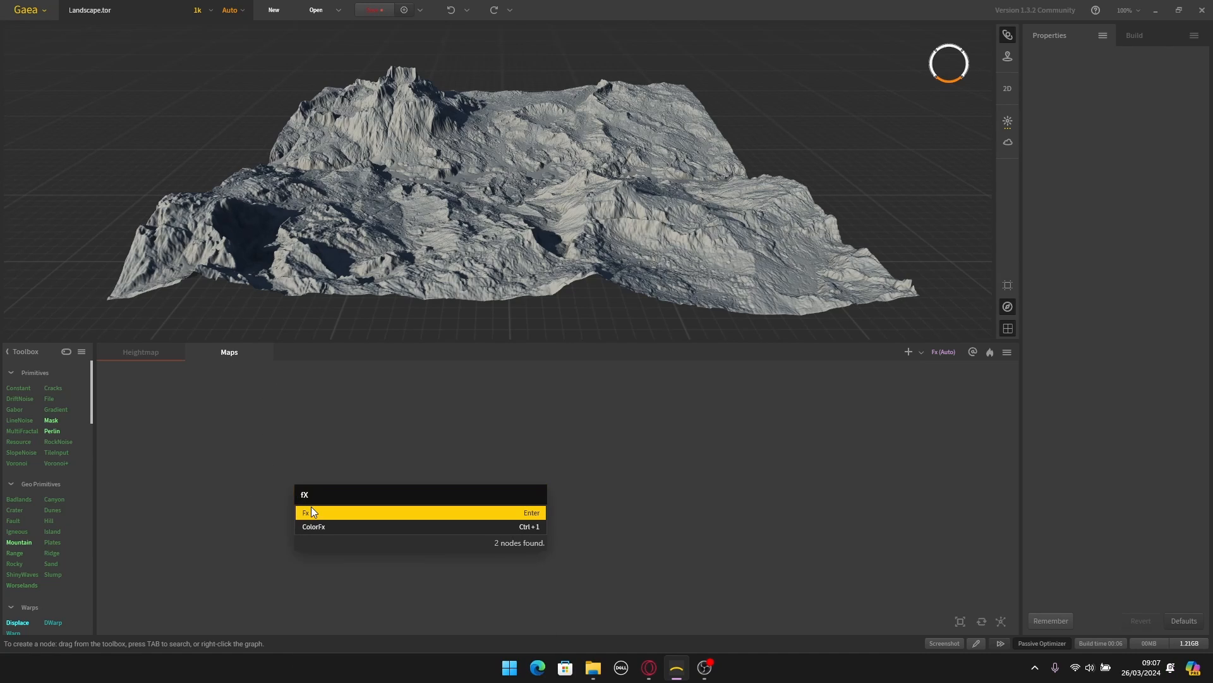
click(311, 506)
middle_drag(272, 504, 368, 476)
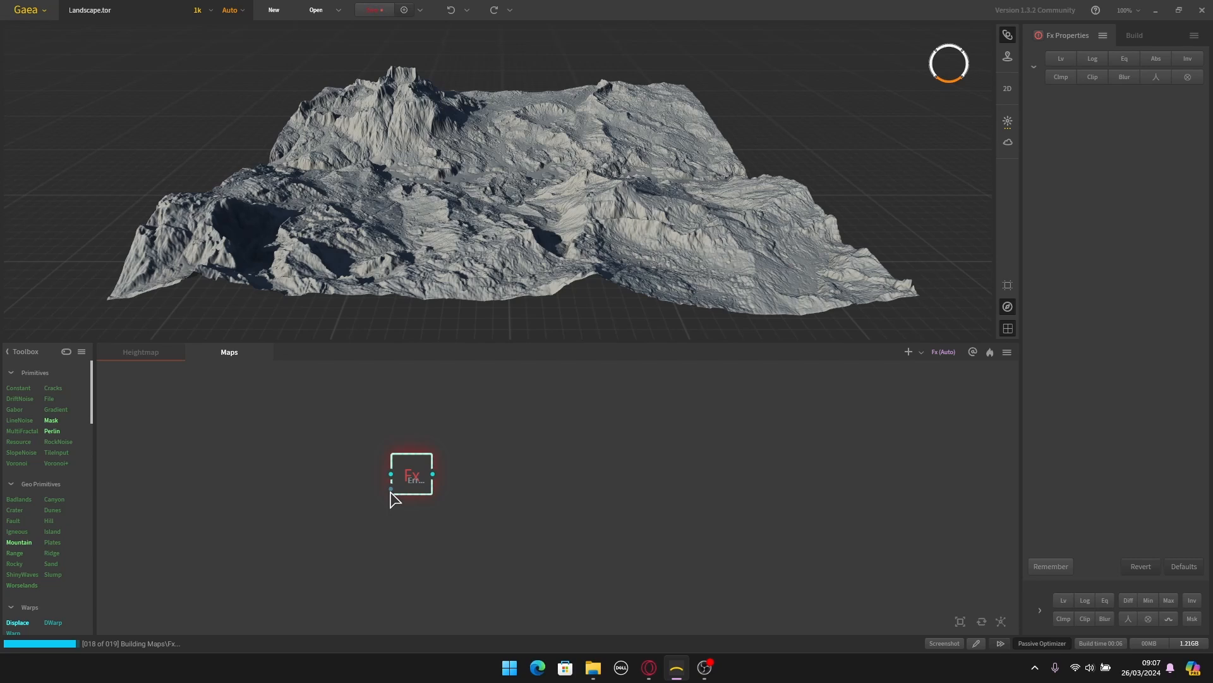
middle_drag(366, 479, 415, 488)
scroll(437, 482, up, 1)
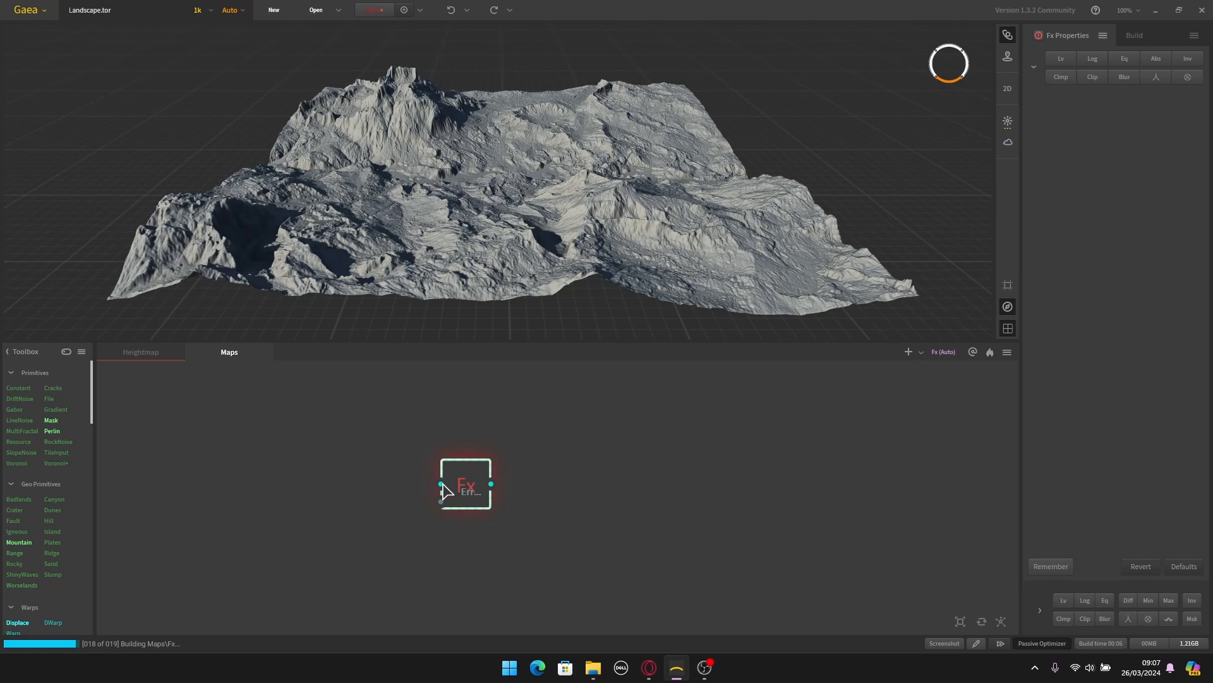
Step: Connect the Maps graph's Fx node input to the Heighmap portal
drag(443, 483, 326, 444)
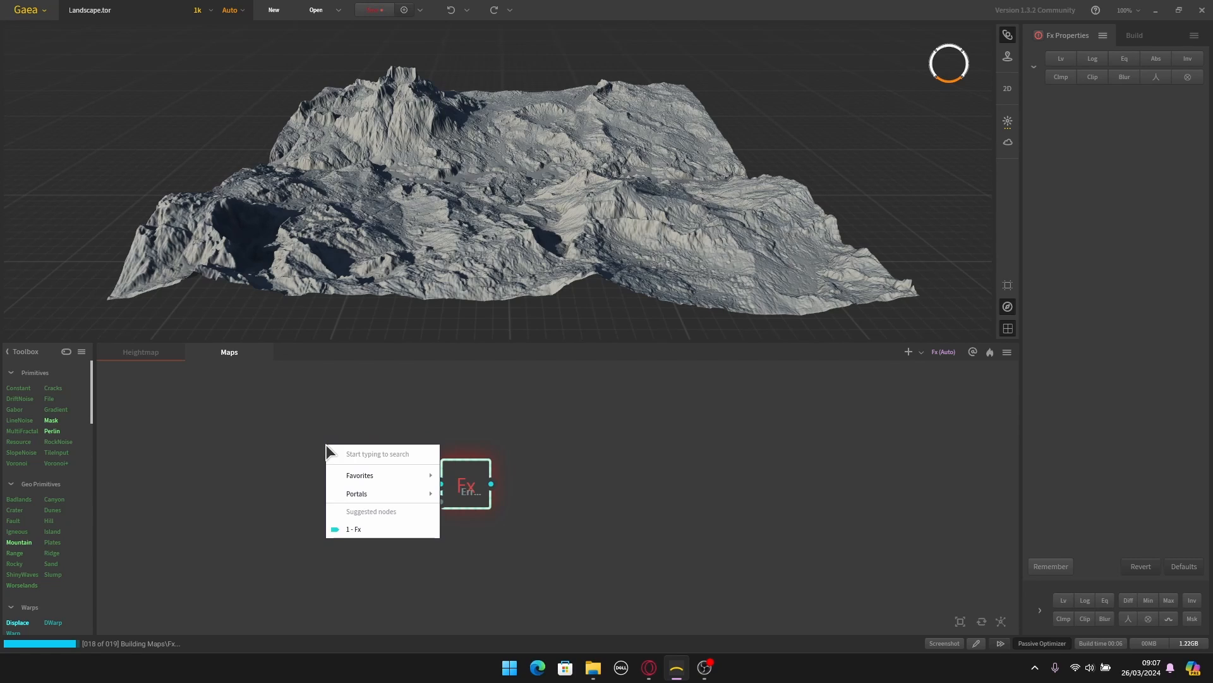
mouse_move(365, 498)
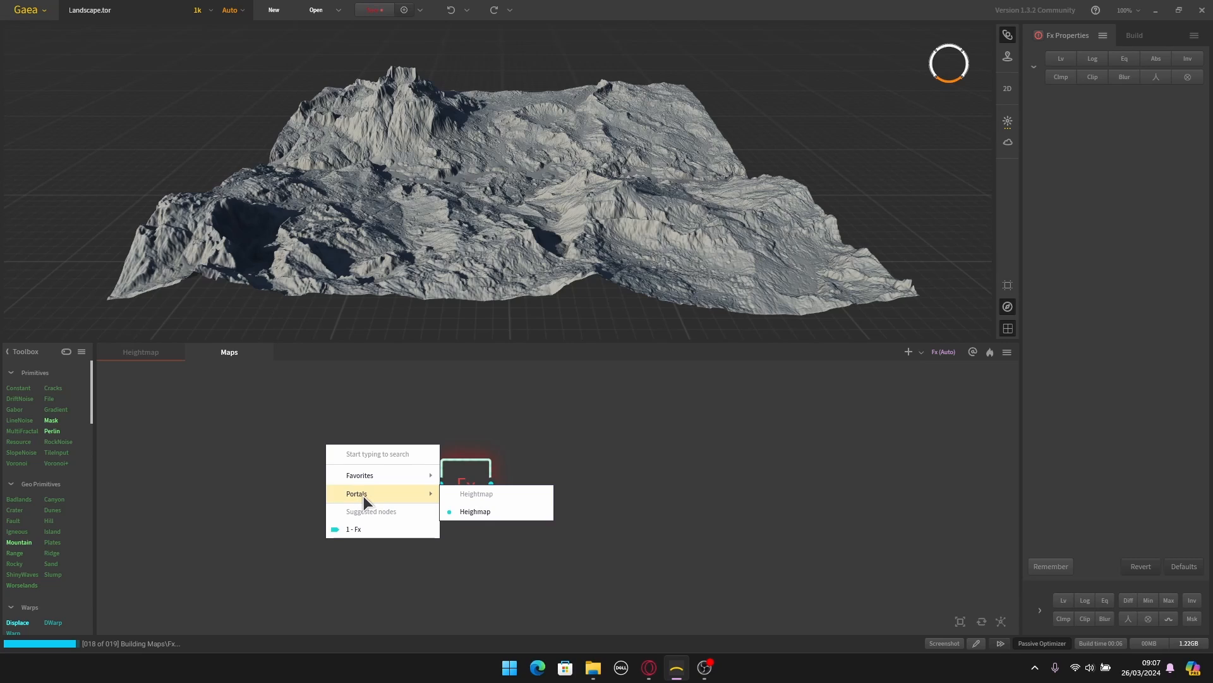
click(481, 512)
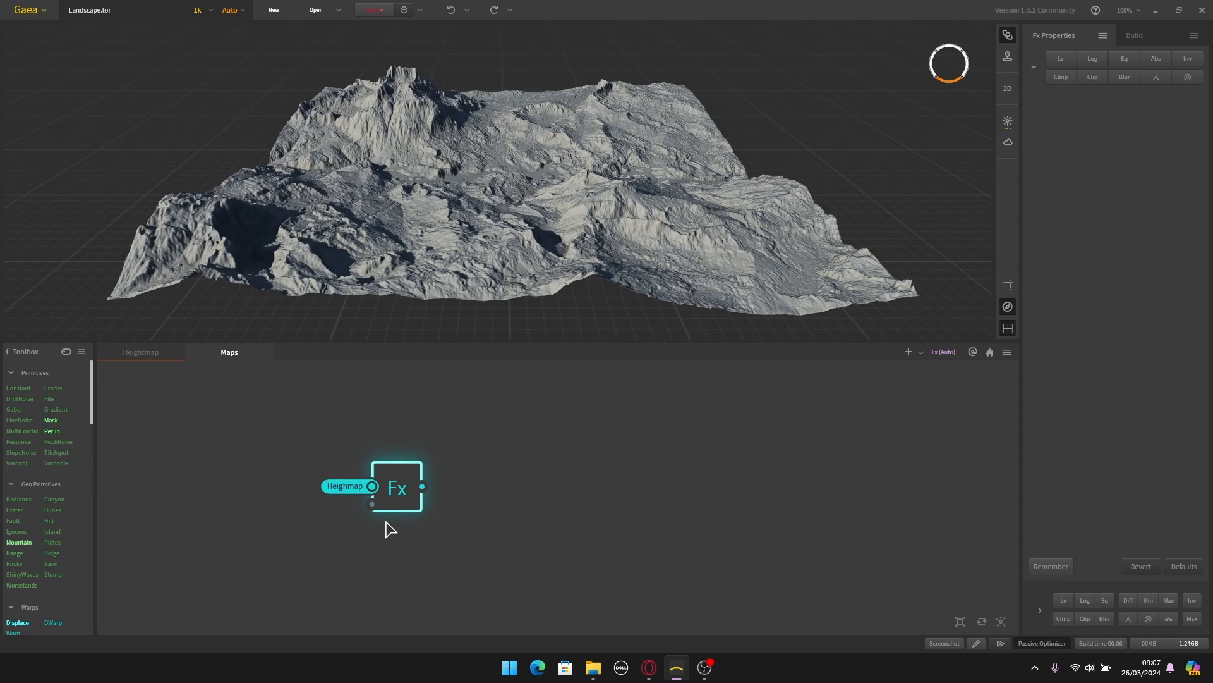
Step: Compare the portal's source node at the end of the Heightmap graph with the portal-fed Fx node in Maps
click(127, 350)
scroll(632, 527, up, 3)
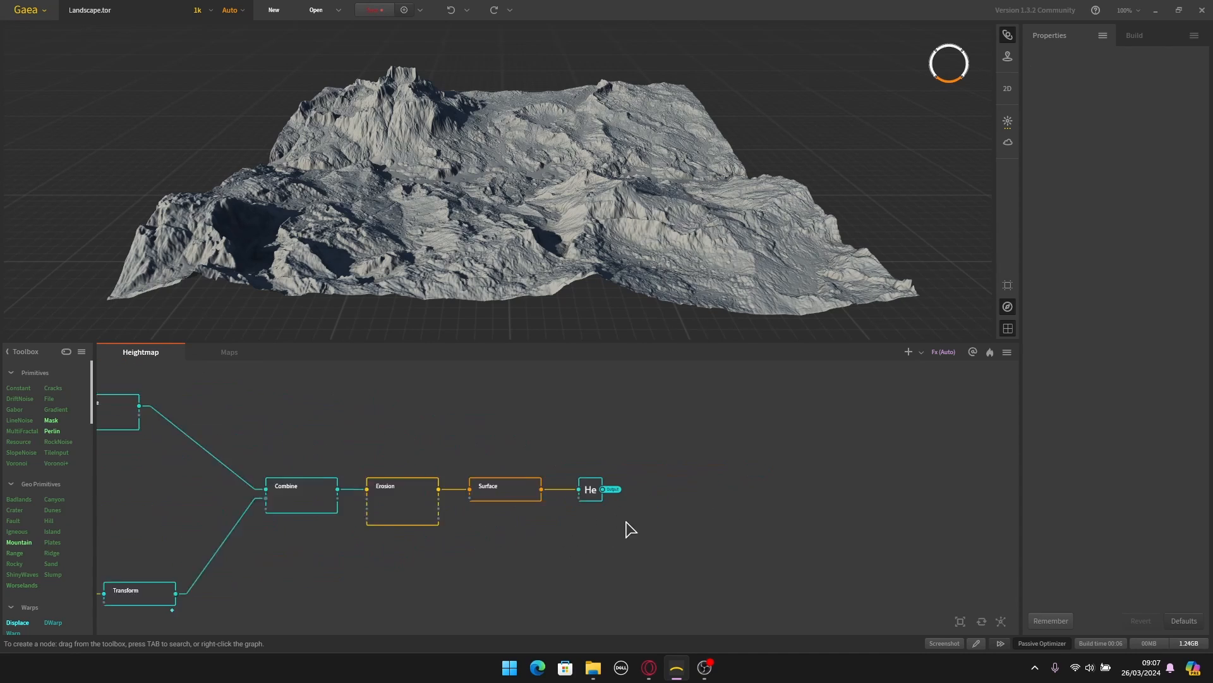
scroll(630, 528, up, 2)
scroll(563, 469, down, 6)
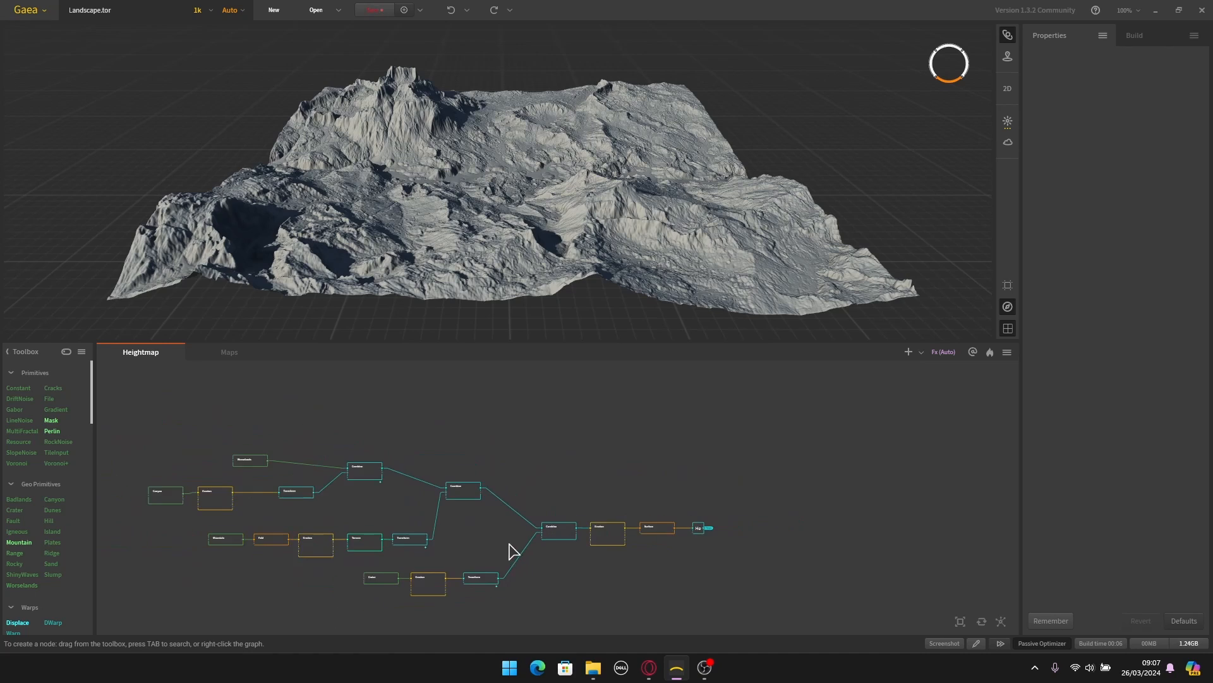
click(230, 352)
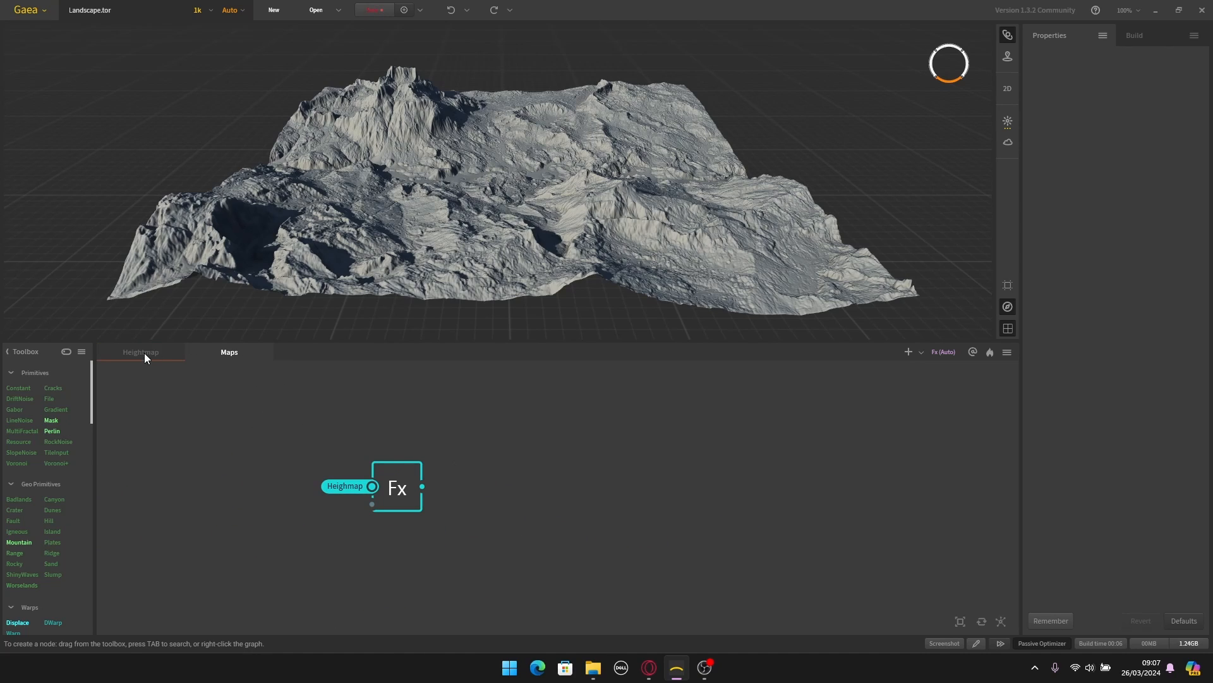
click(144, 352)
click(252, 351)
Step: Add a Flow data node to the Maps graph and connect the portal-fed Fx node's output to its input
drag(346, 488, 186, 433)
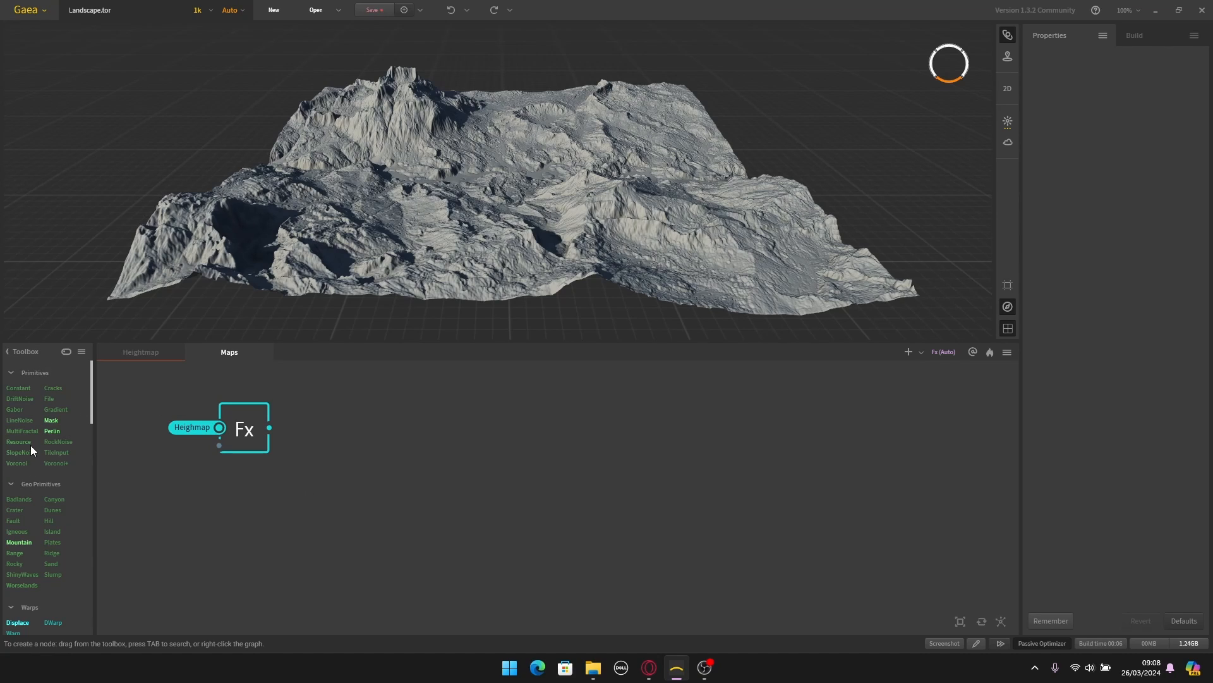
scroll(30, 445, down, 5)
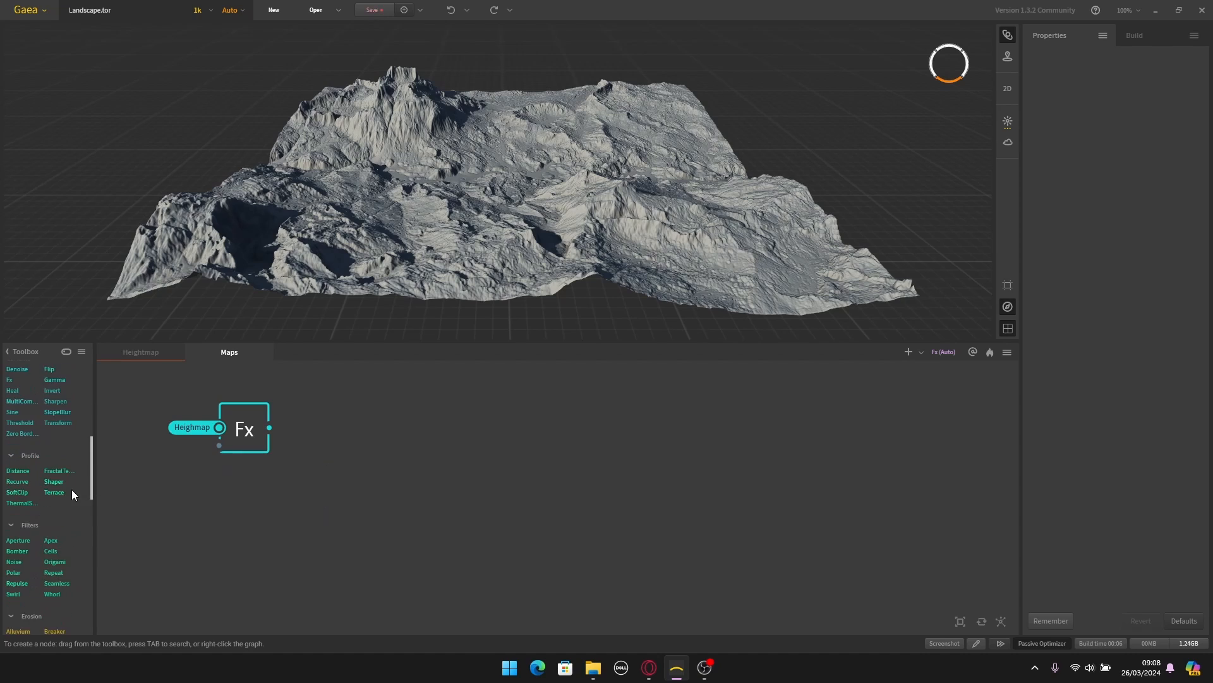
scroll(70, 492, down, 6)
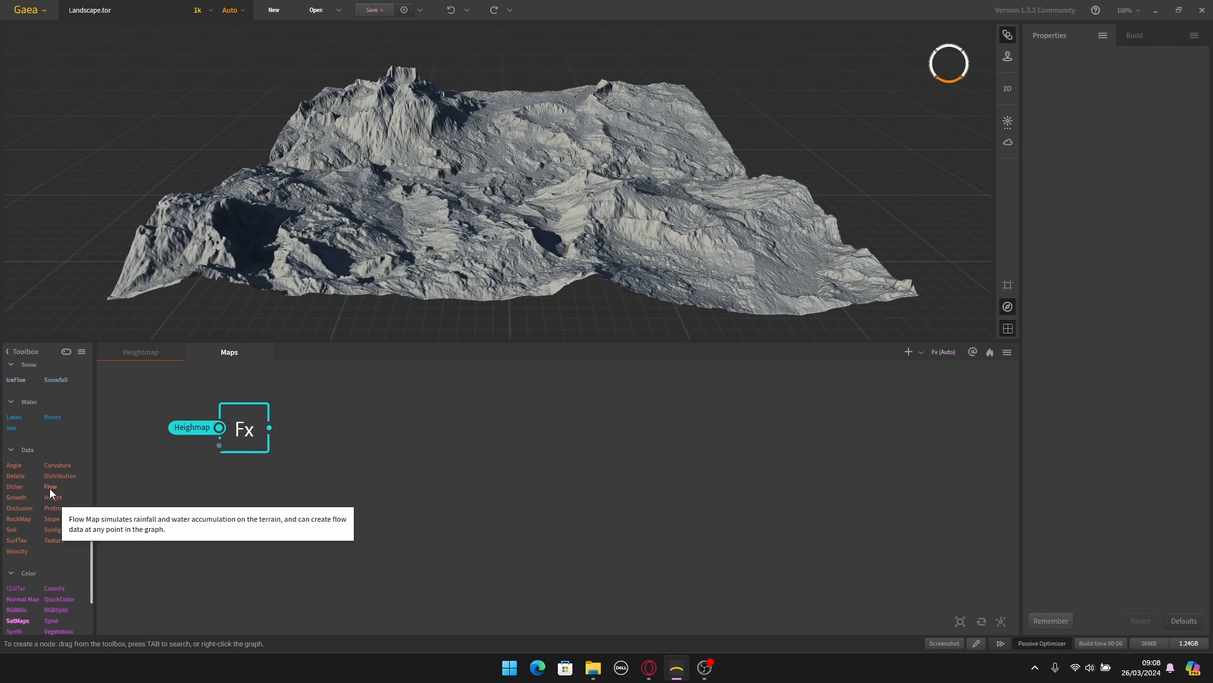
drag(51, 488, 356, 415)
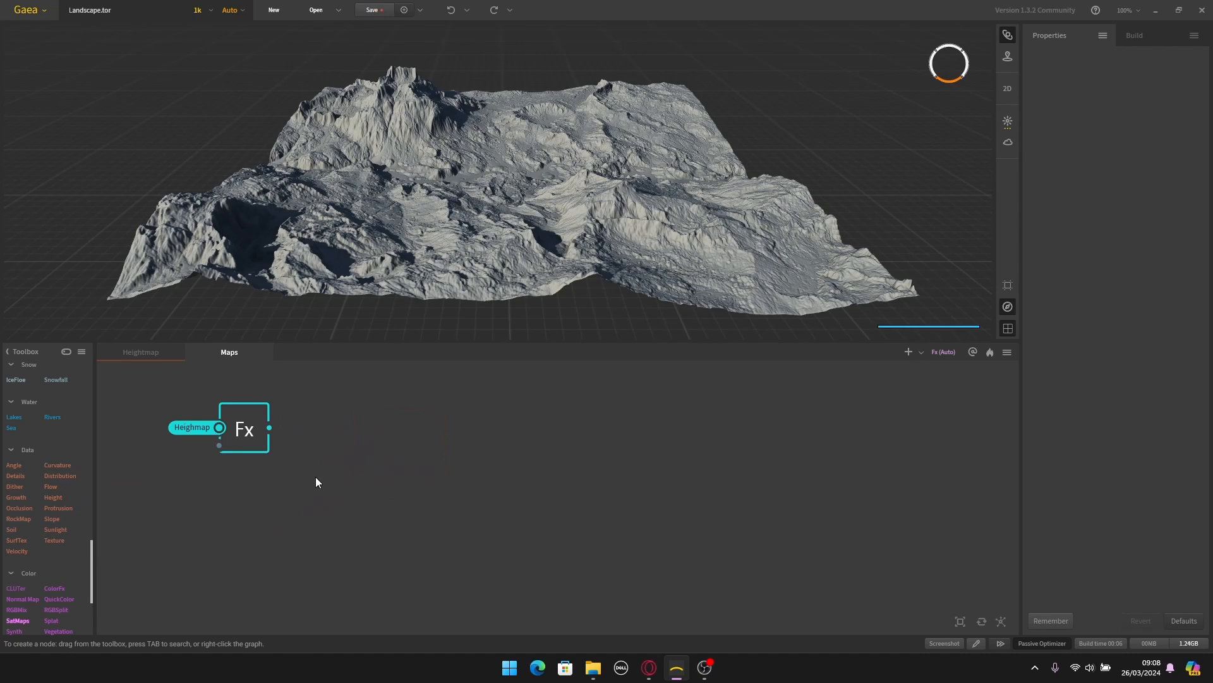
drag(329, 516, 366, 521)
drag(461, 487, 462, 476)
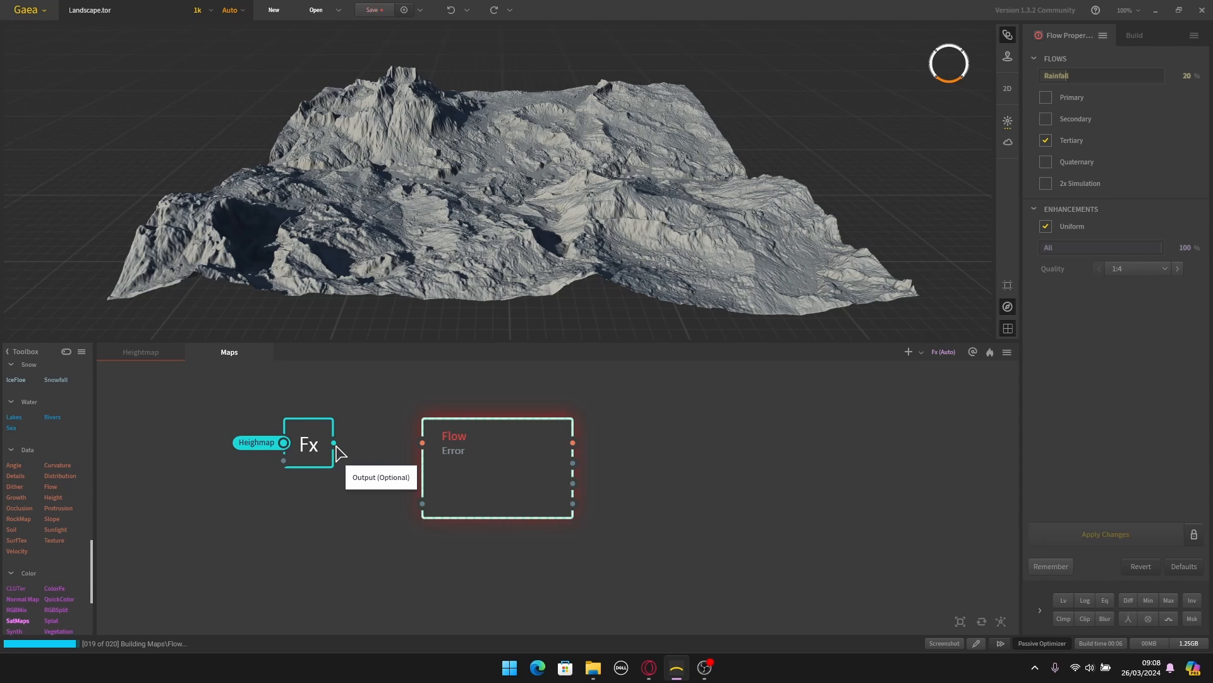
drag(333, 442, 425, 448)
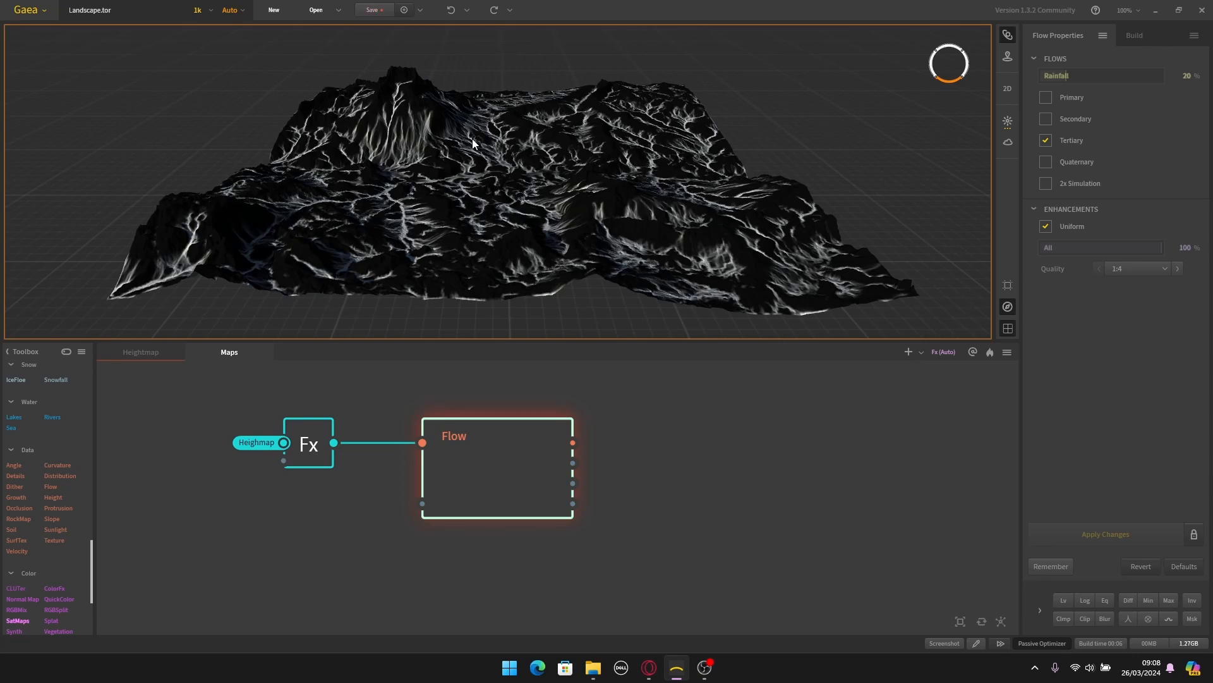
Step: Examine the flow lines on the terrain in the 3D view from several angles and distances
scroll(472, 138, up, 5)
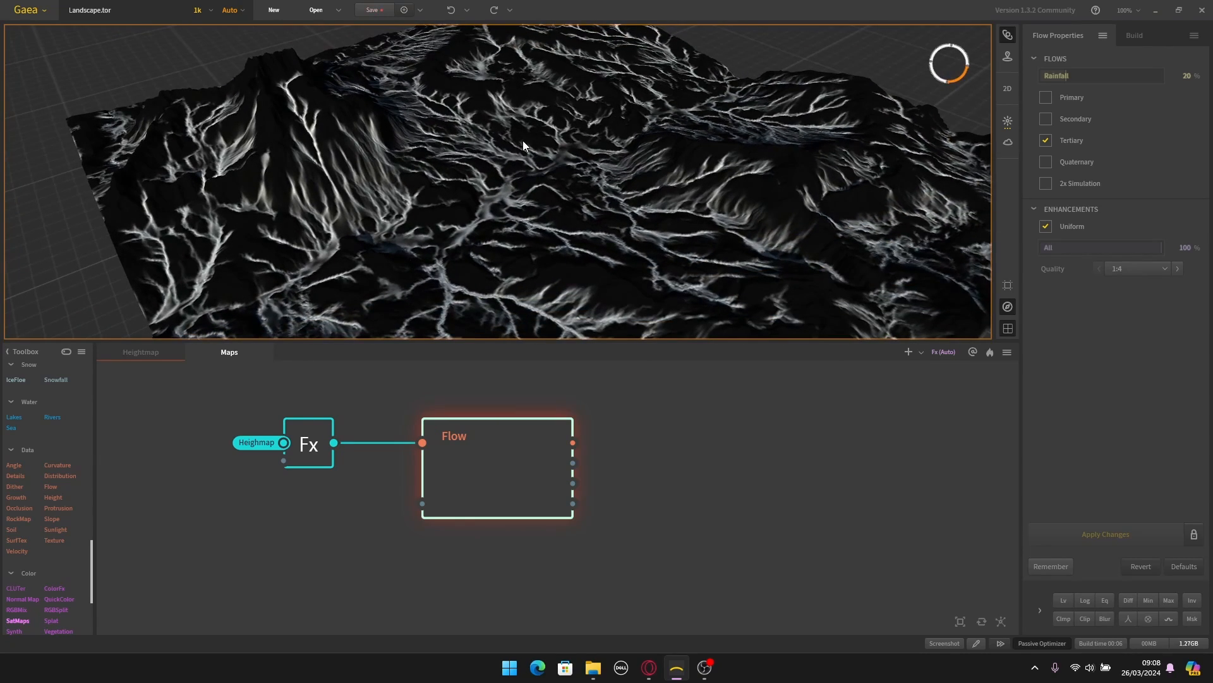
scroll(522, 141, down, 5)
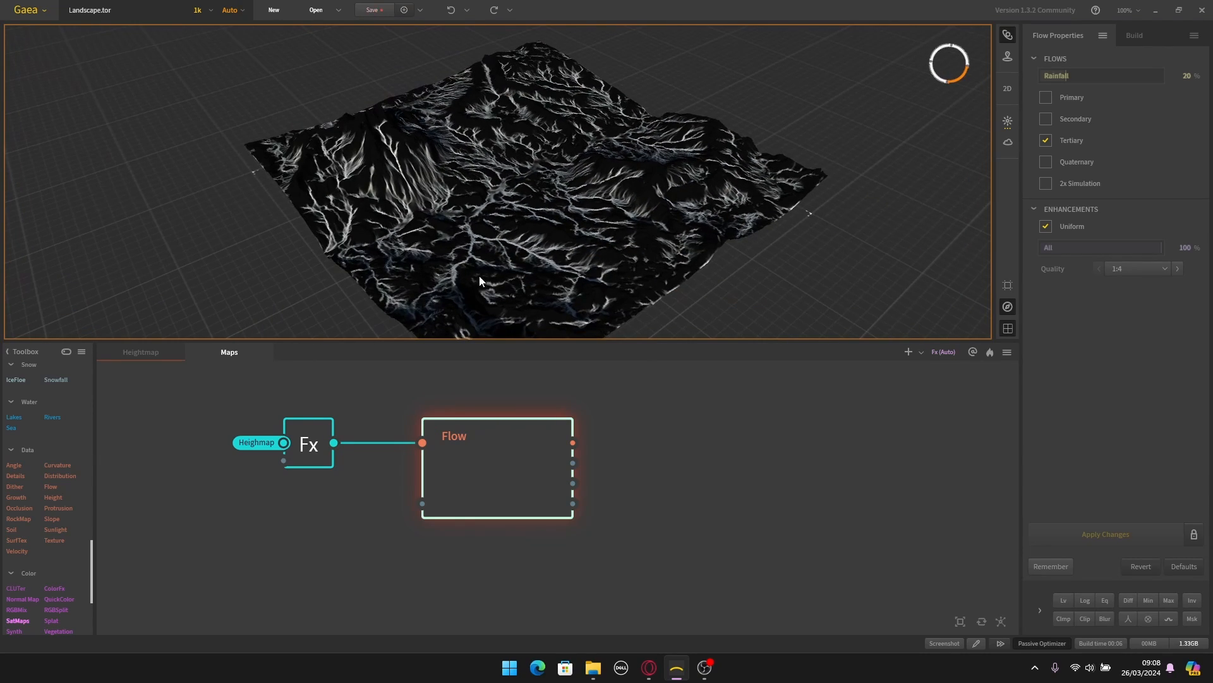
scroll(487, 215, up, 5)
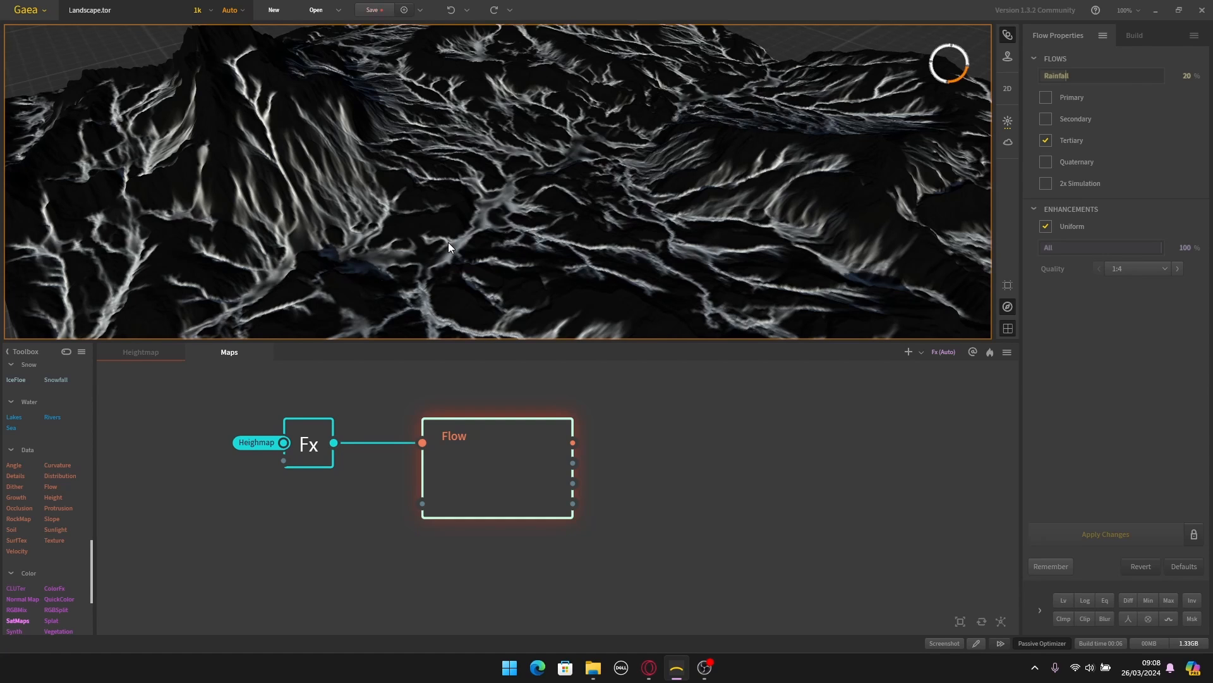
scroll(448, 241, down, 5)
scroll(629, 222, up, 5)
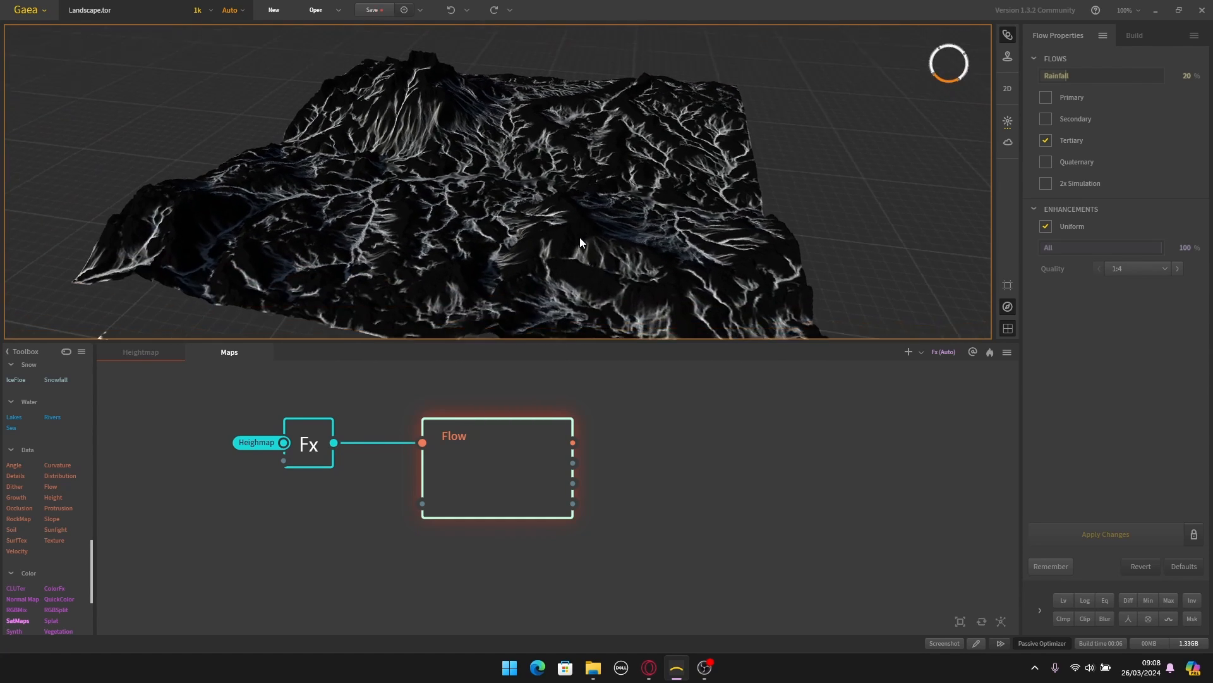
scroll(617, 161, down, 5)
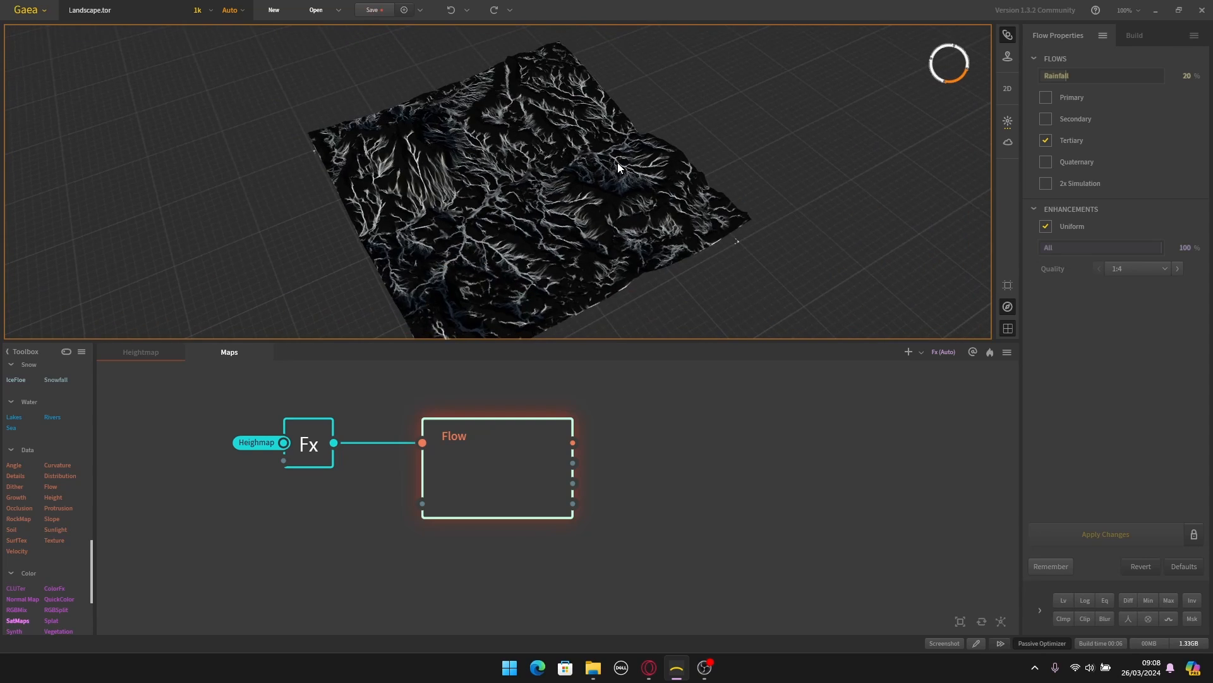
scroll(588, 211, up, 3)
drag(561, 206, 579, 218)
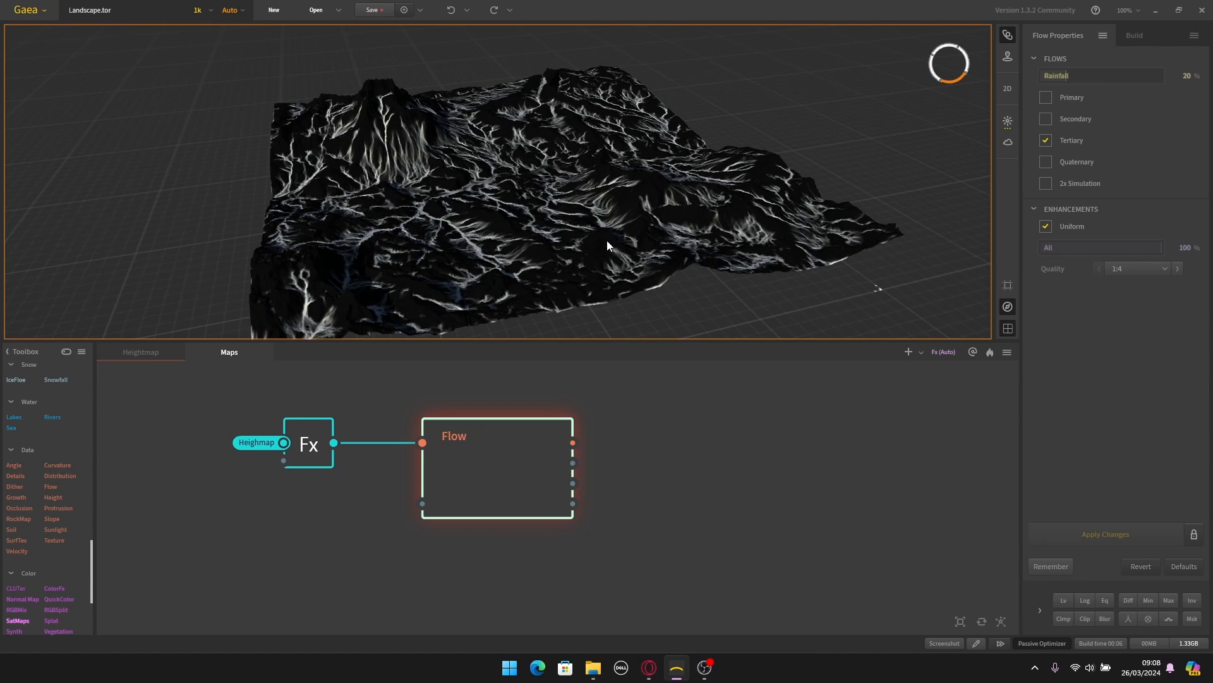
drag(606, 247, 497, 335)
click(573, 554)
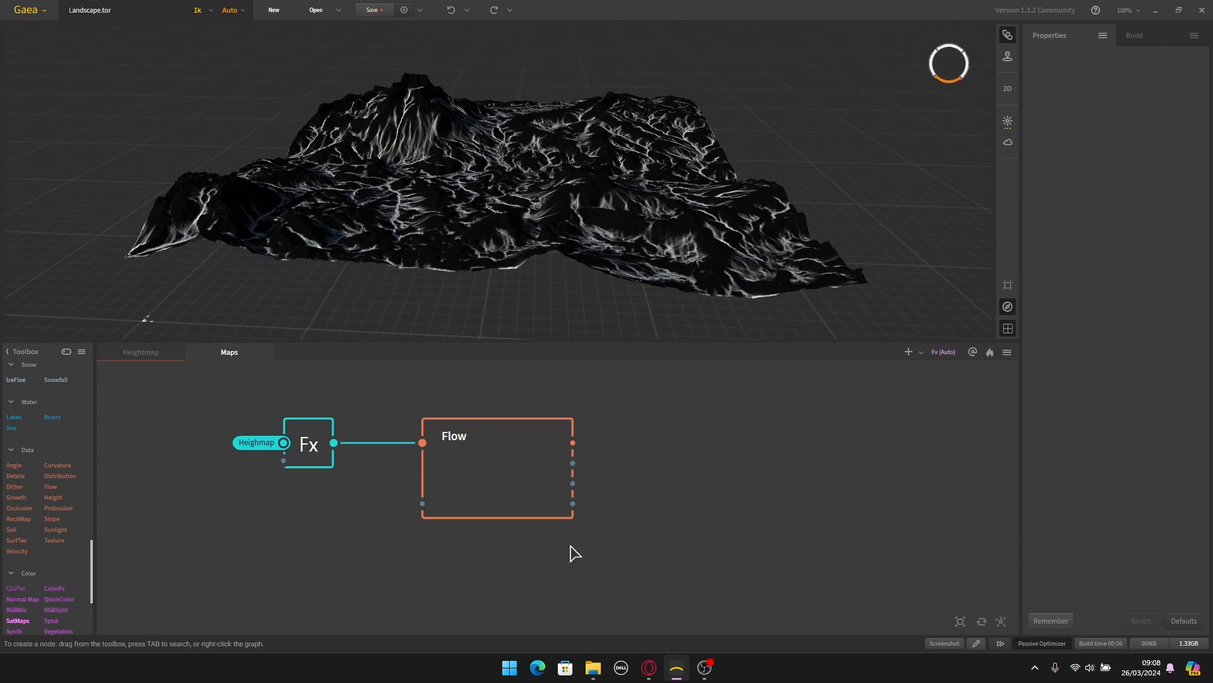
Step: Add a second Fx node after Flow in the Maps graph and connect Flow's main output to it
scroll(632, 518, down, 1)
middle_drag(632, 518, 434, 528)
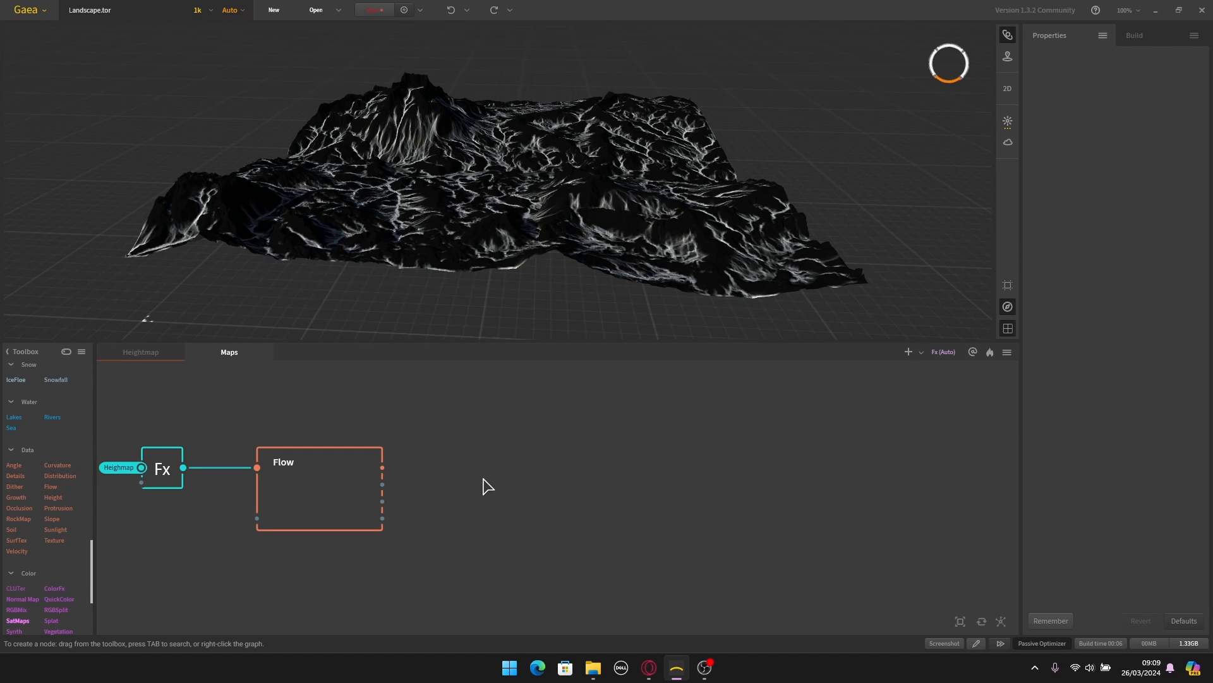
key(Tab)
text(fx)
click(503, 505)
drag(383, 468, 507, 481)
Step: Rename the Fx node after Flow as Flow_map
right_click(509, 479)
click(549, 145)
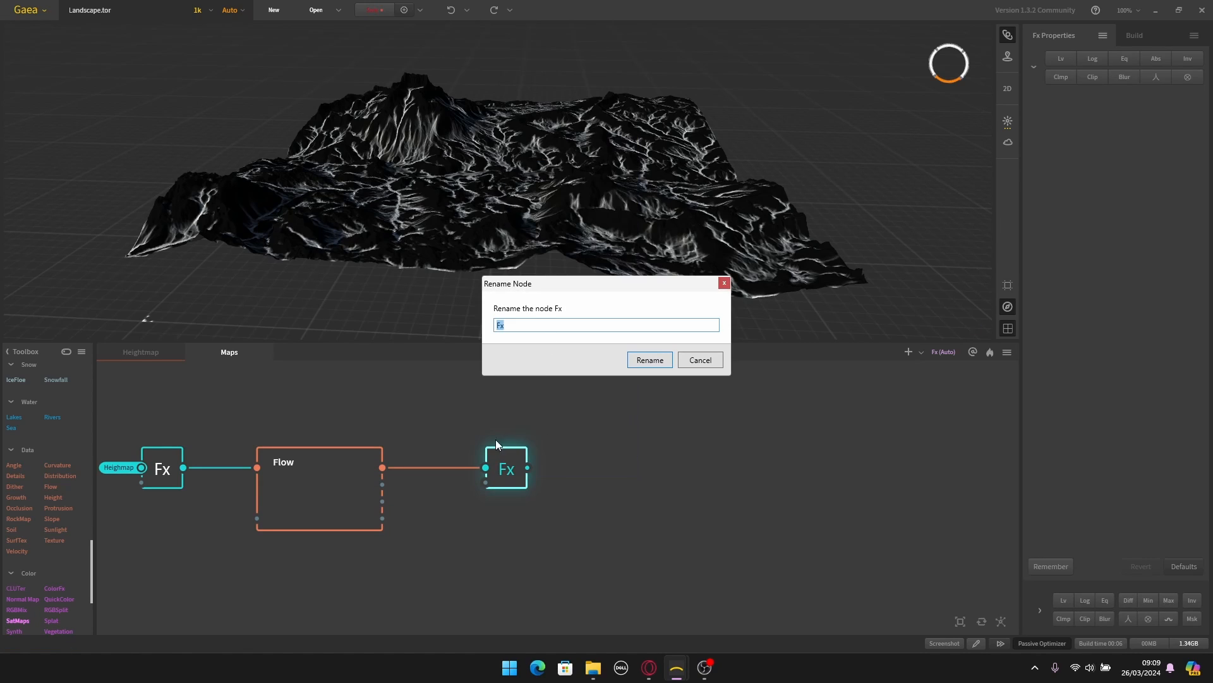
text(Flow_map)
key(Return)
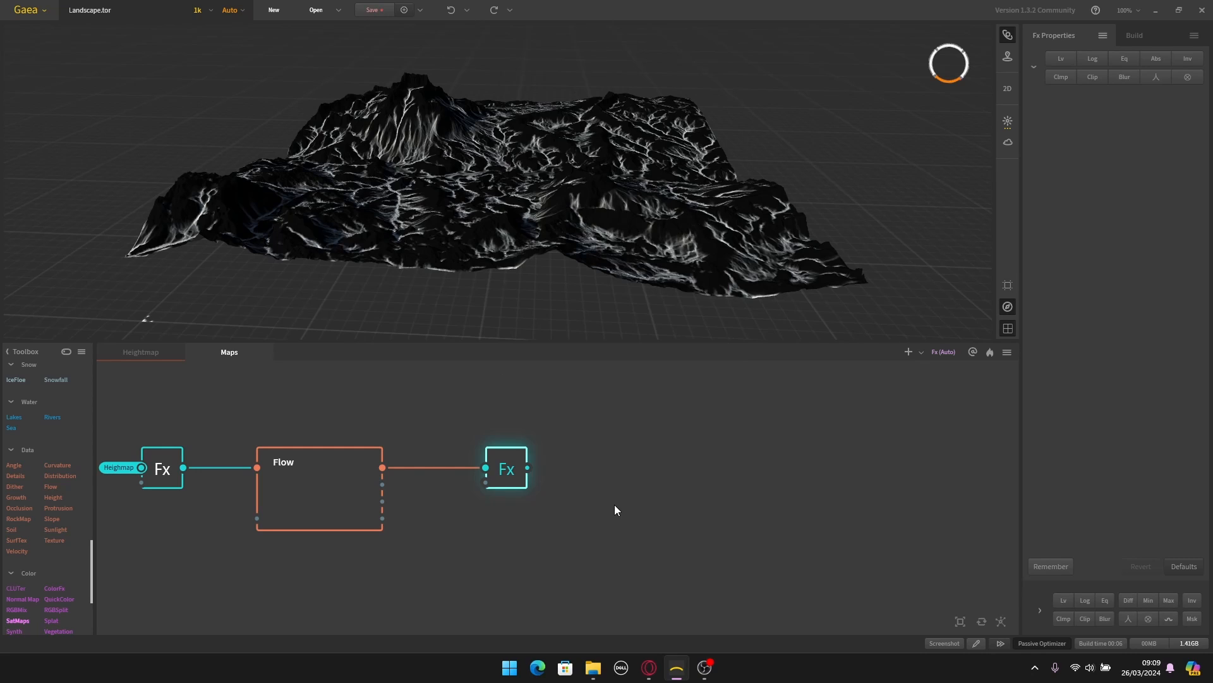
click(678, 534)
scroll(657, 526, down, 1)
drag(478, 486, 572, 470)
scroll(600, 475, up, 1)
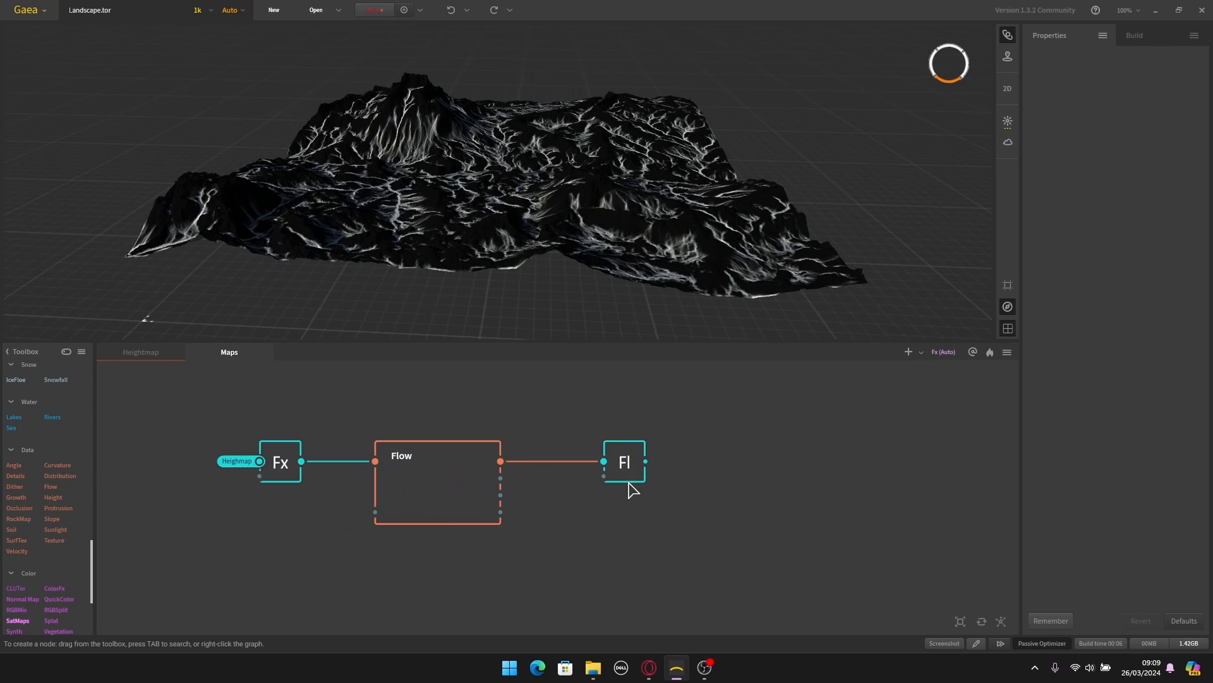
click(625, 479)
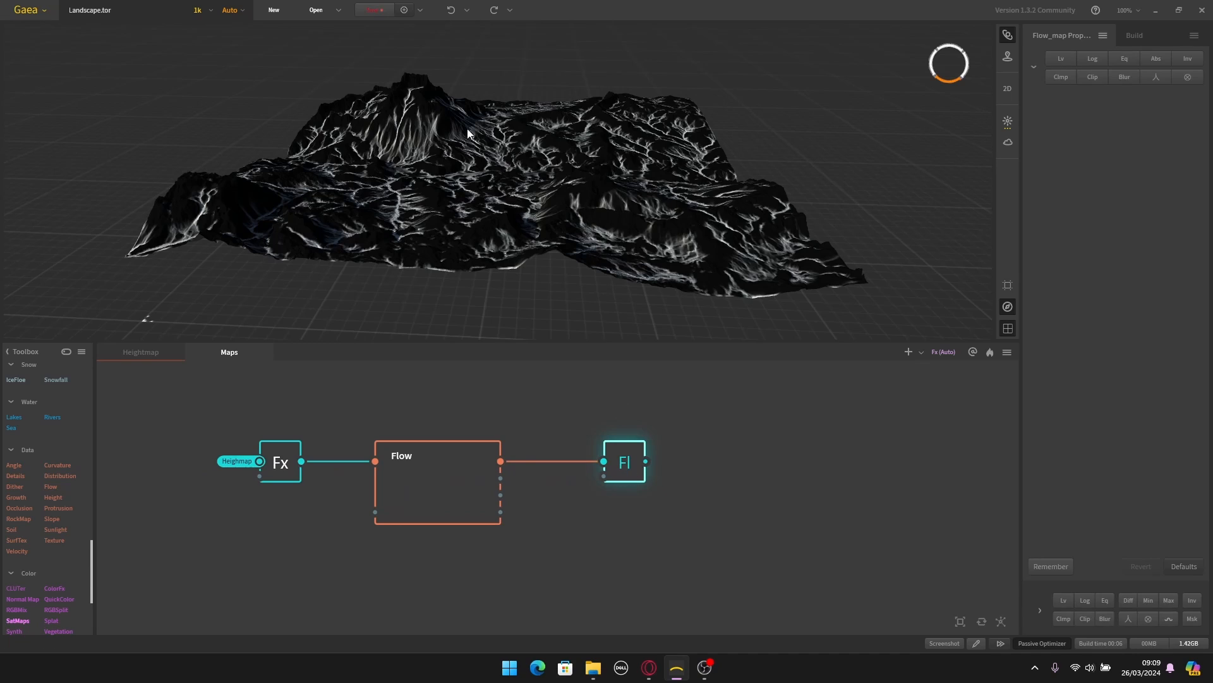
click(699, 535)
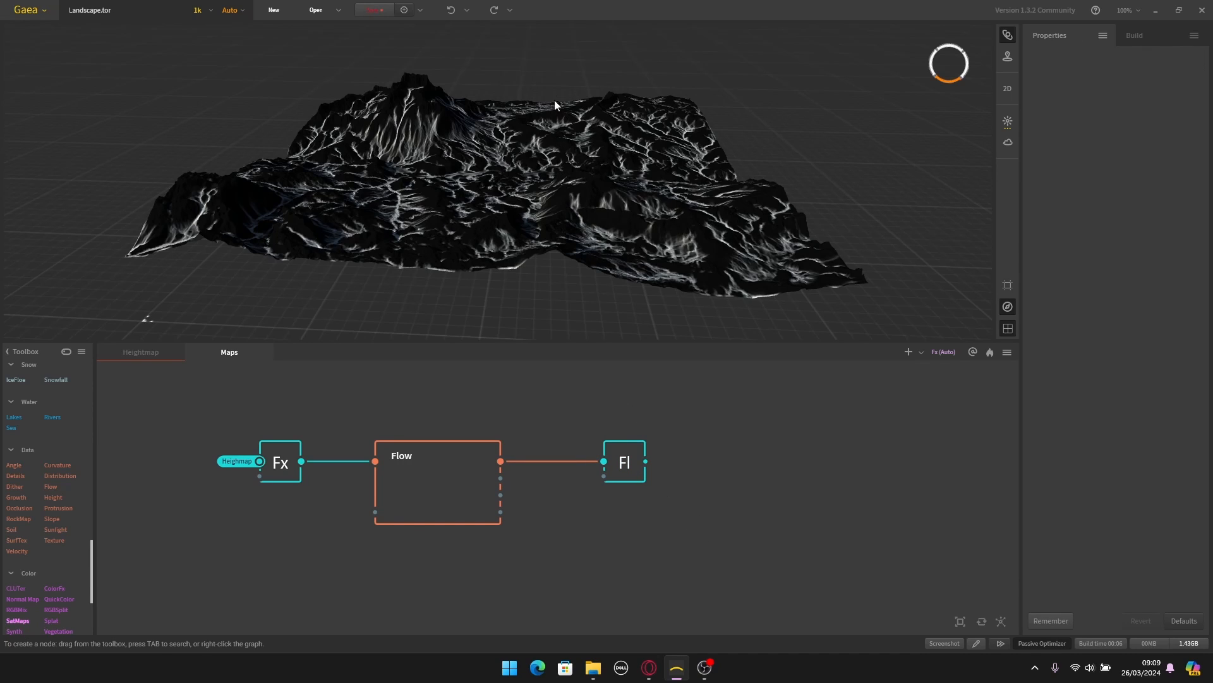
Step: Examine the flow map on the terrain from several angles and review the Flow node's properties
drag(555, 101, 561, 74)
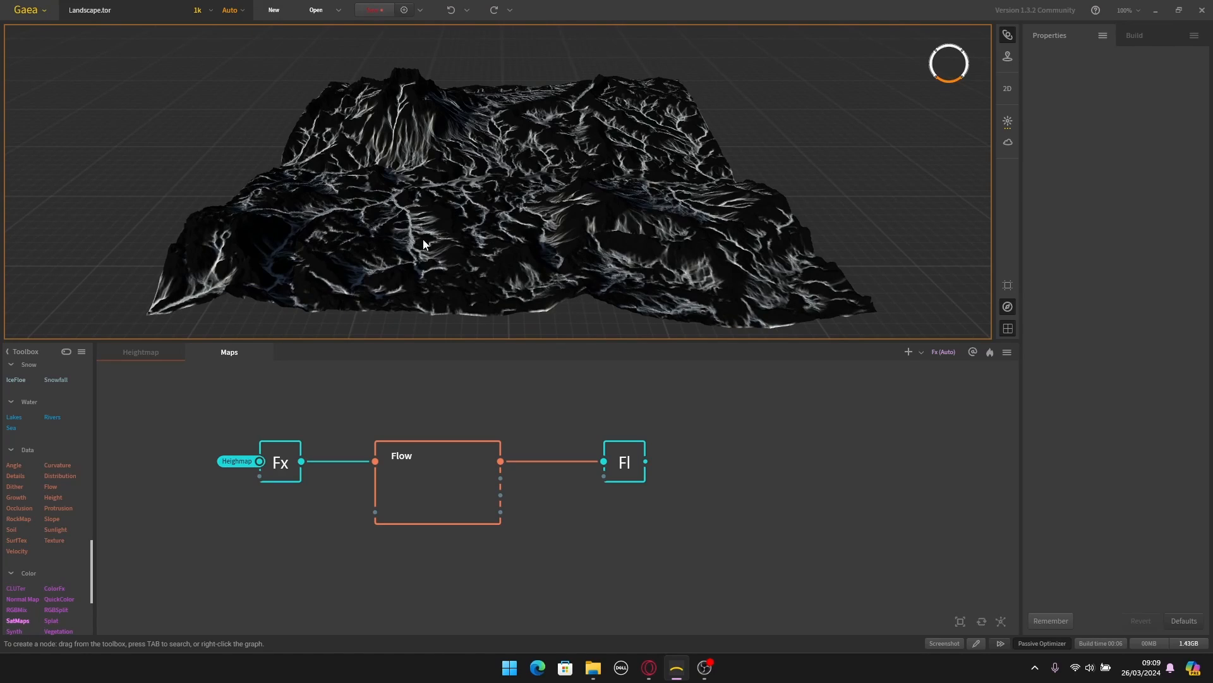
scroll(575, 412, down, 1)
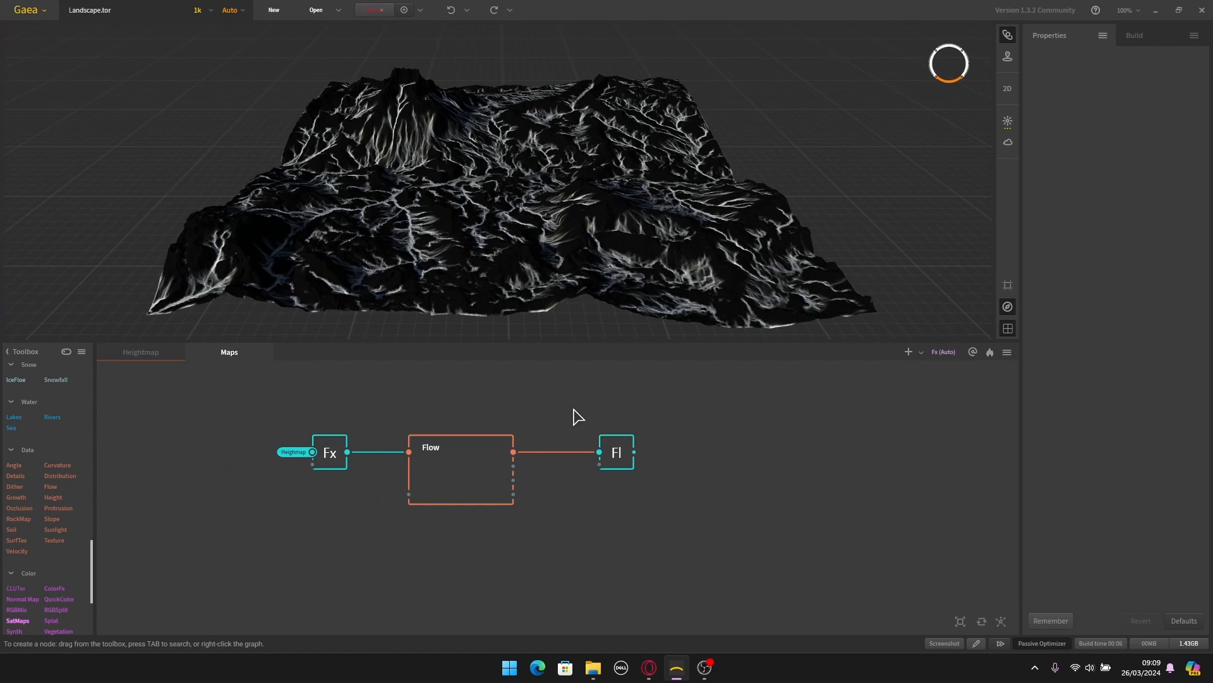
scroll(658, 537, down, 1)
middle_drag(657, 537, 542, 501)
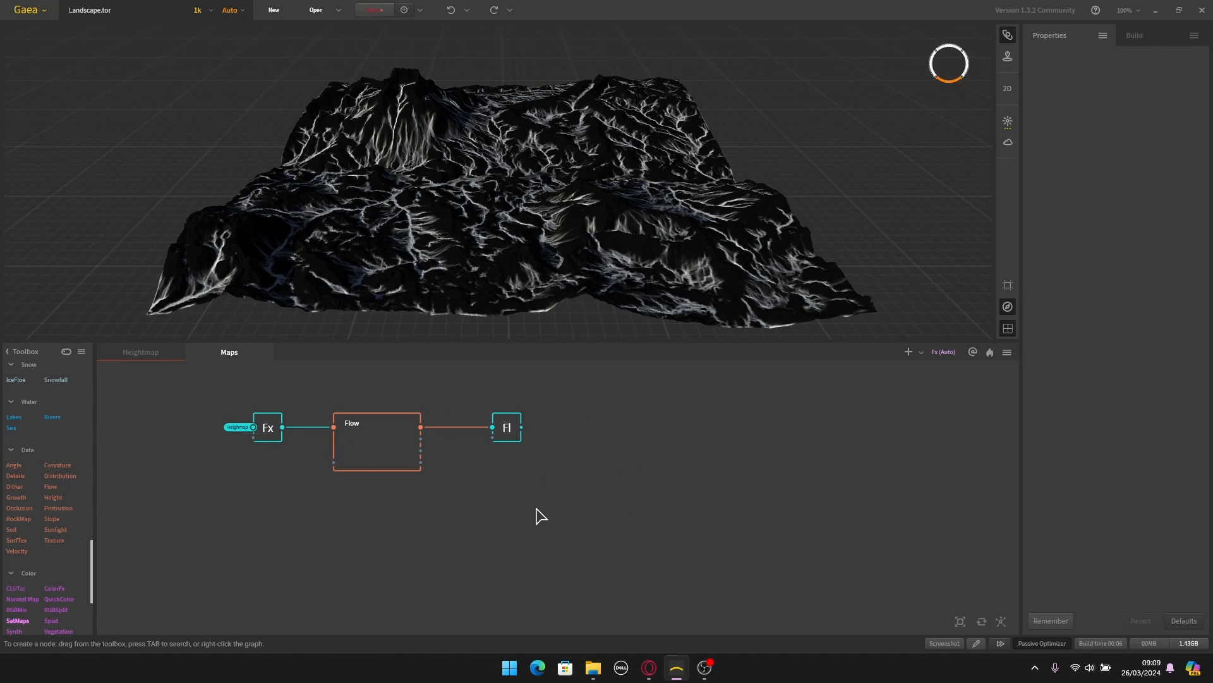
drag(536, 508, 531, 494)
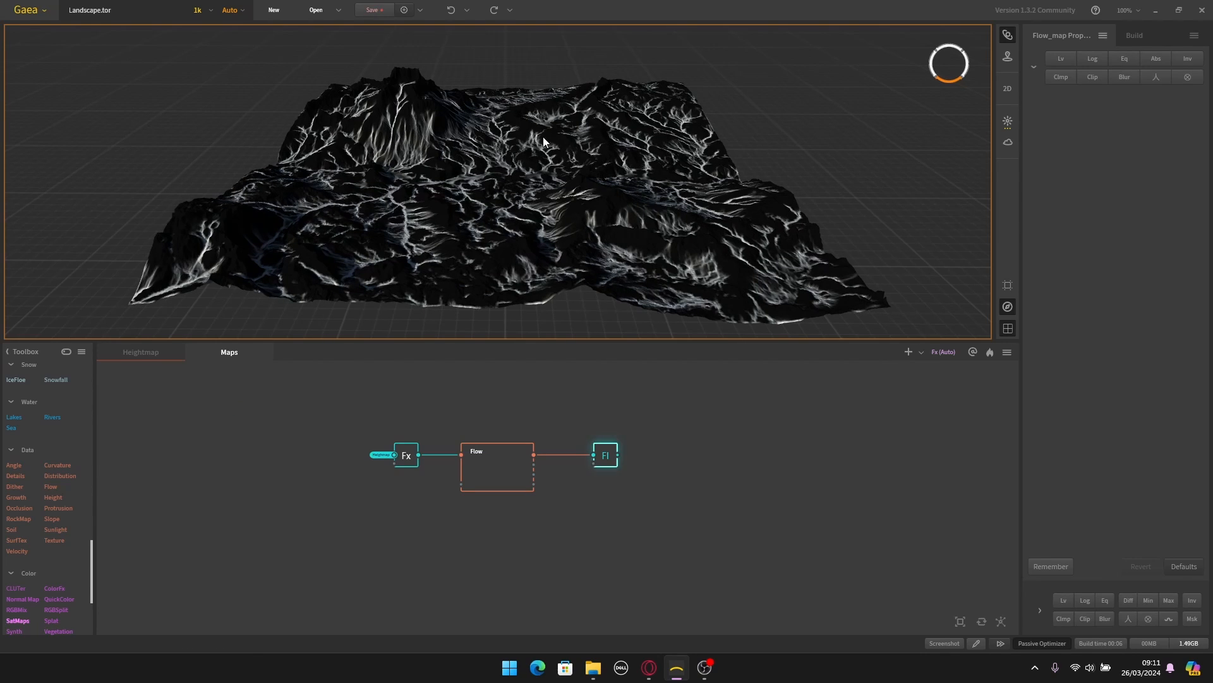
drag(544, 137, 501, 238)
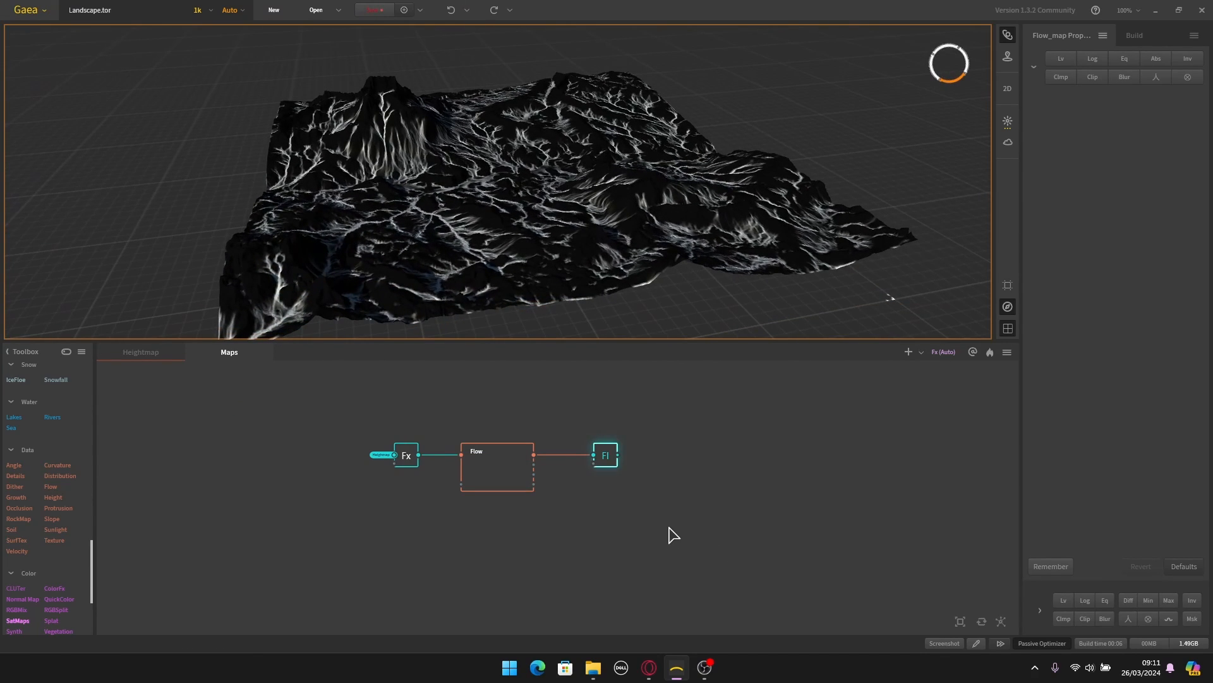
click(478, 480)
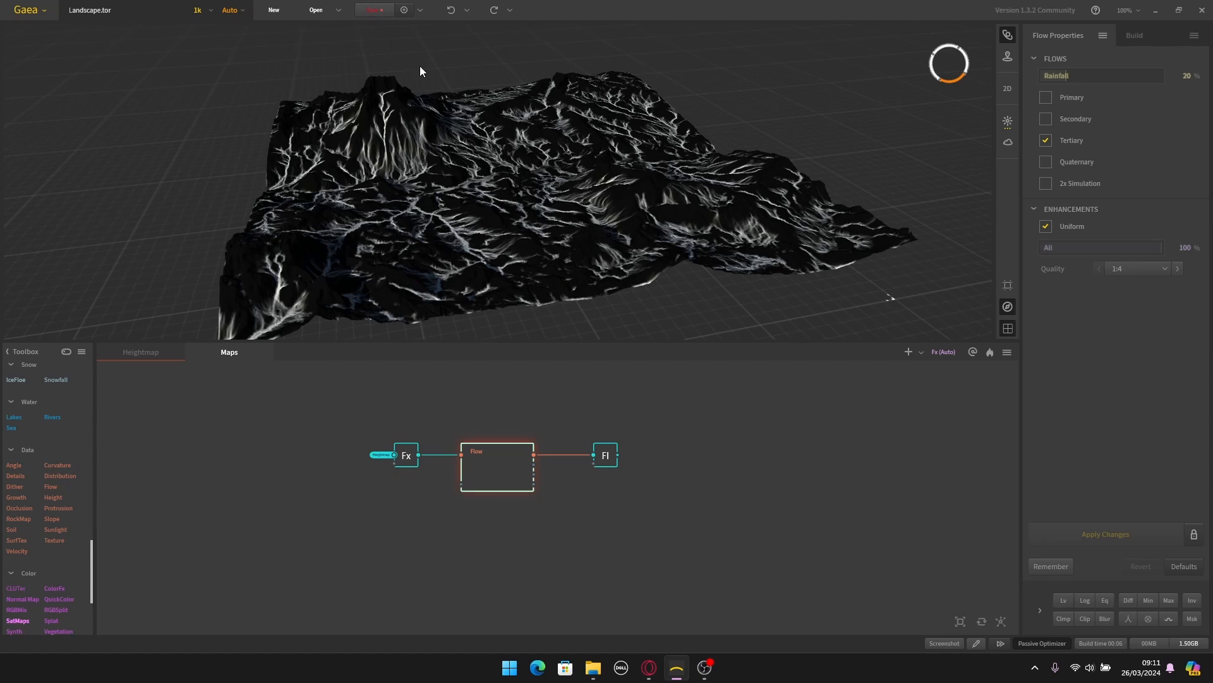
click(428, 183)
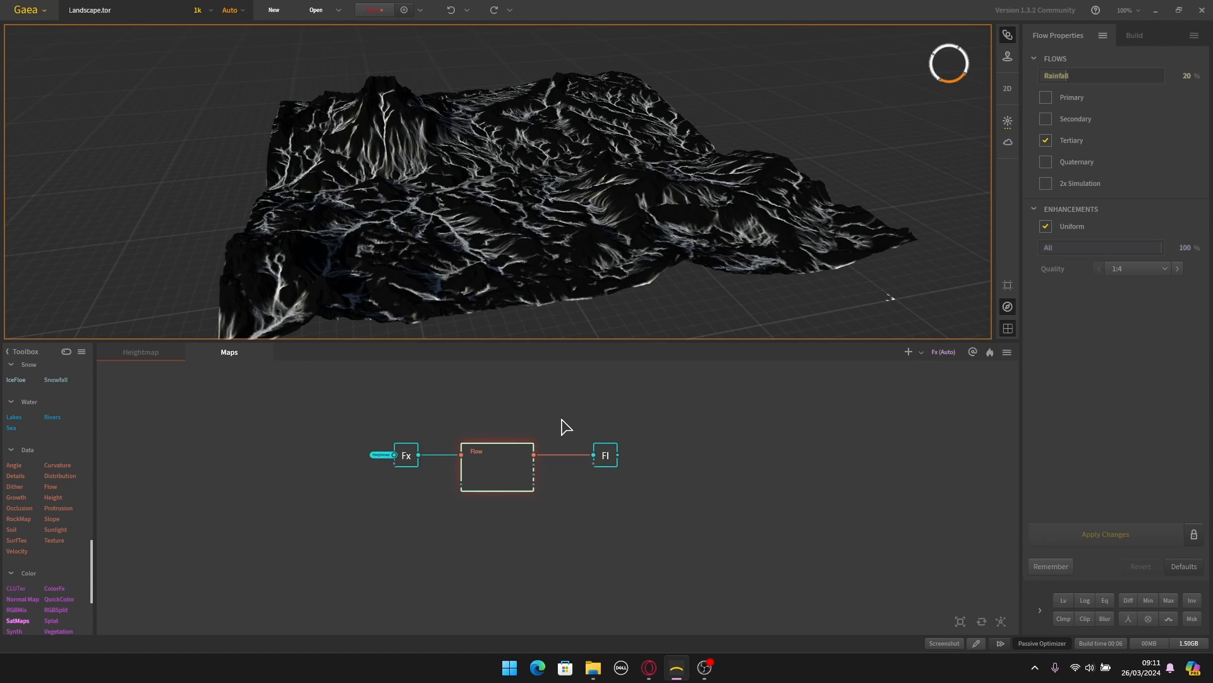
click(699, 497)
drag(567, 240, 521, 271)
Step: Add a Slope data node below the Flow node in the Maps graph
middle_drag(573, 418, 531, 397)
scroll(469, 482, up, 1)
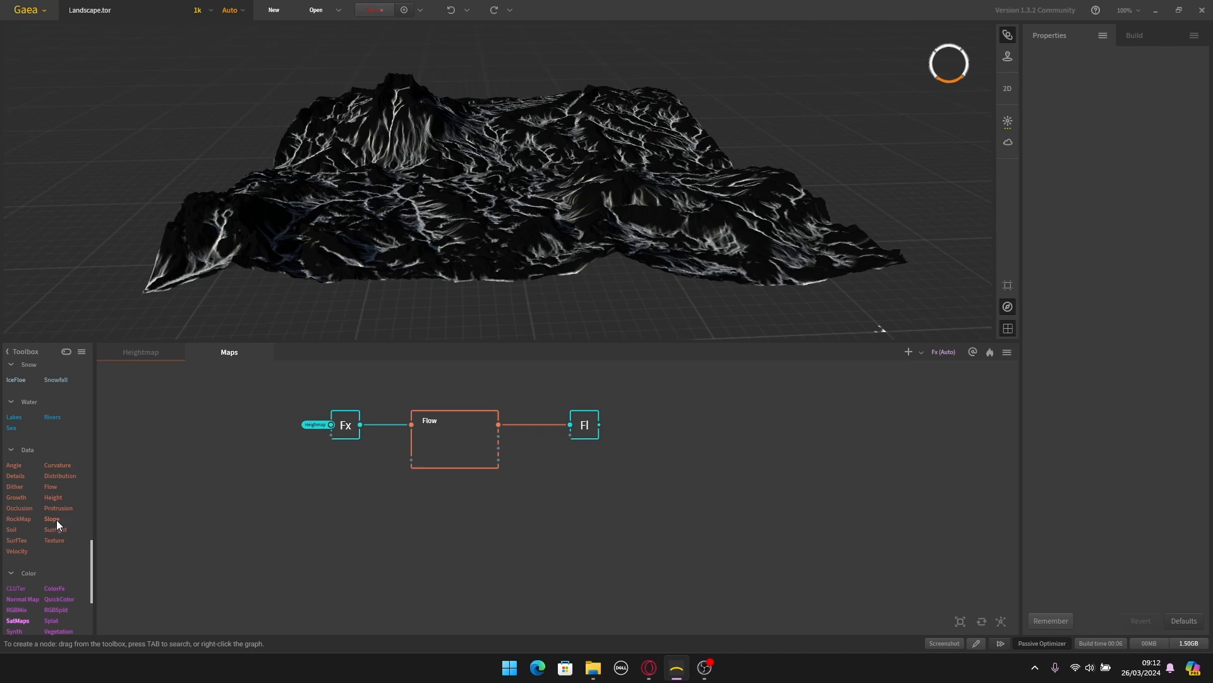
drag(57, 523, 415, 541)
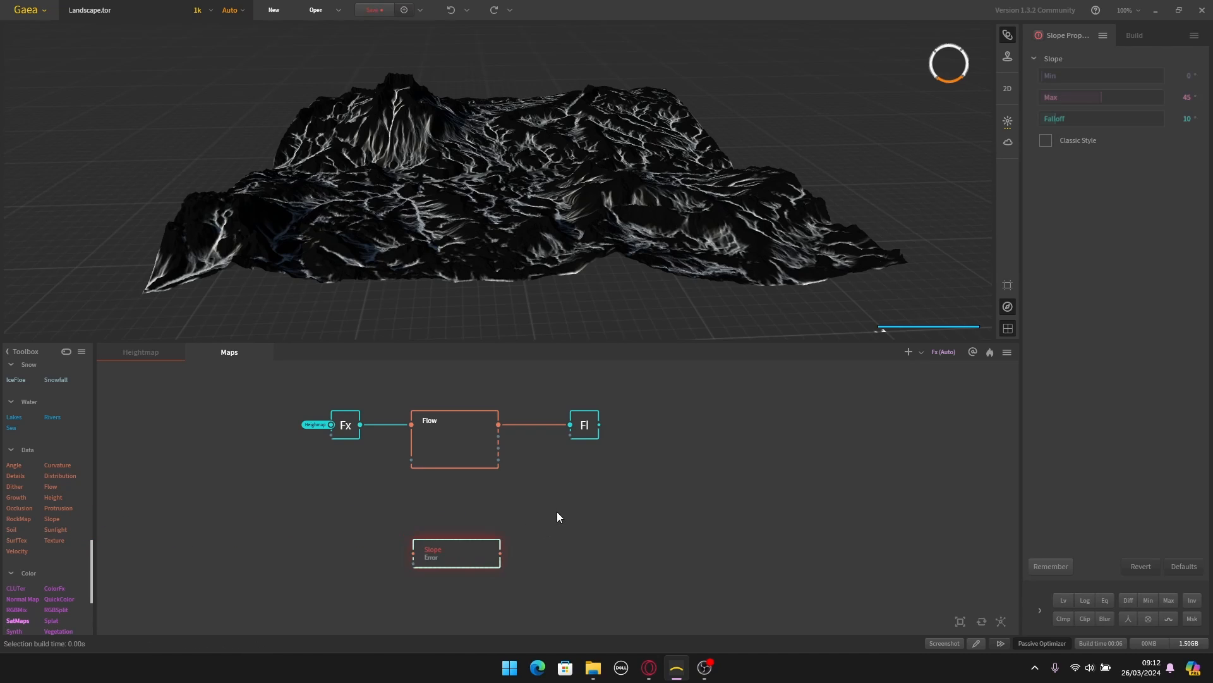
middle_drag(558, 511, 622, 457)
drag(512, 497, 506, 487)
click(335, 440)
scroll(530, 484, up, 2)
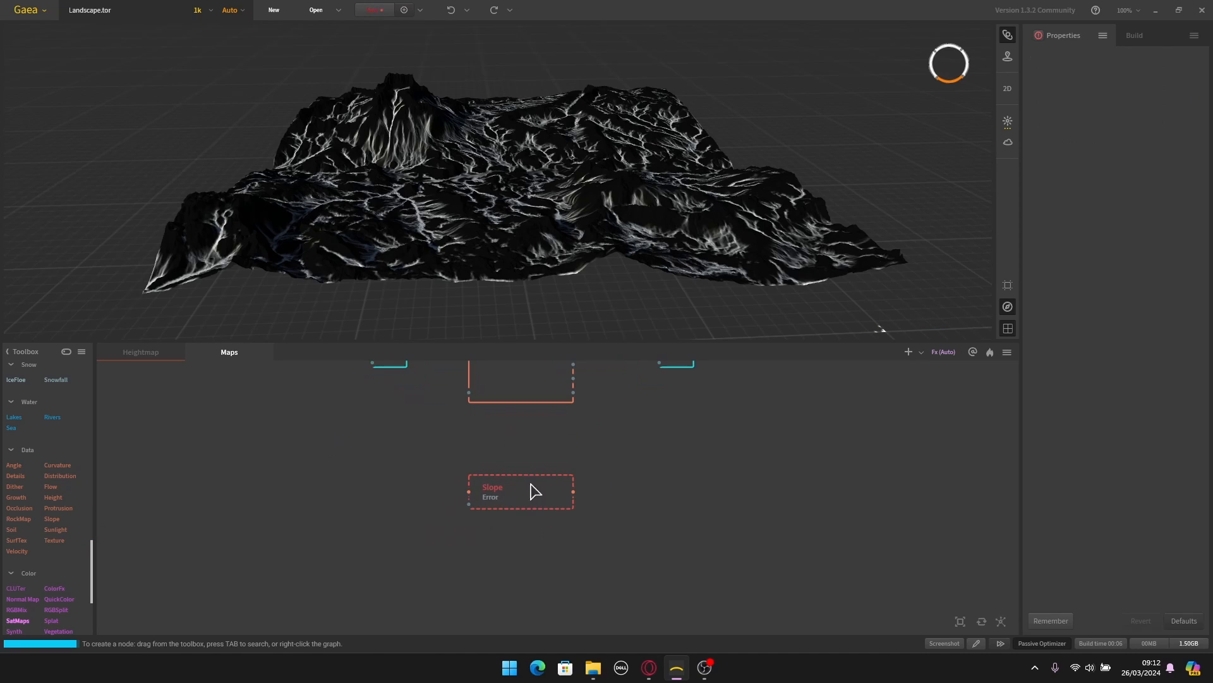
scroll(349, 443, down, 1)
middle_drag(347, 442, 382, 479)
scroll(411, 463, up, 1)
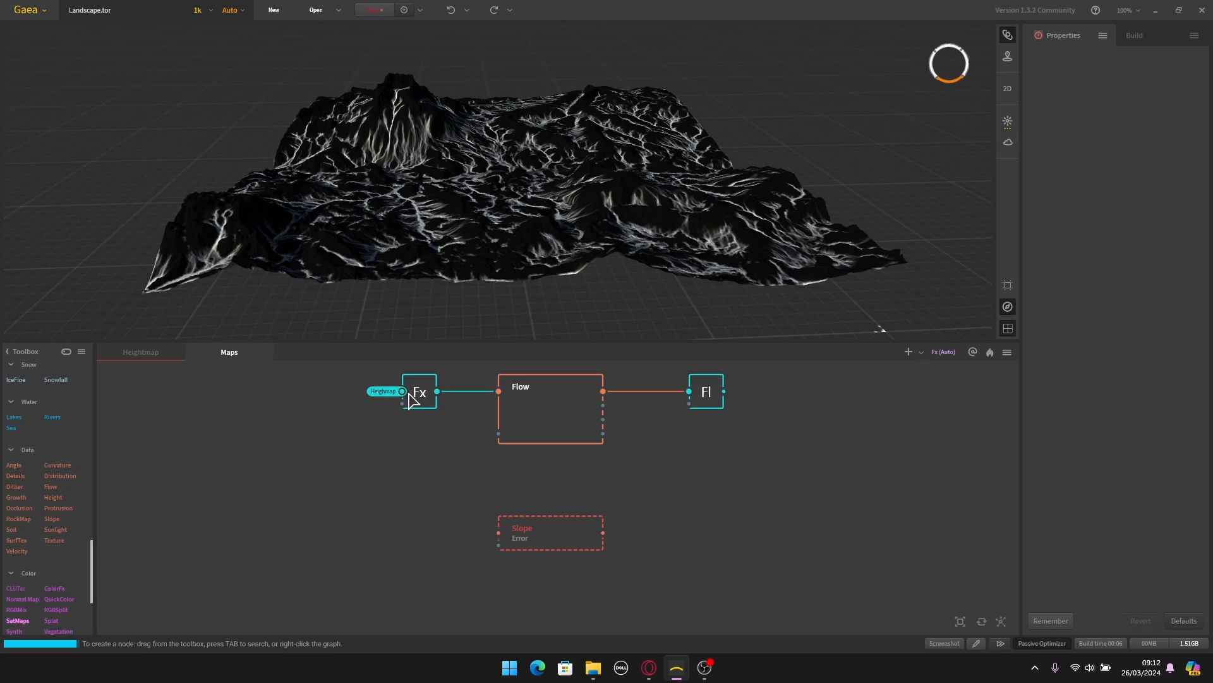
Step: Add an Fx node before Slope, aligned with Slope and directly below the first Fx node
right_click(423, 520)
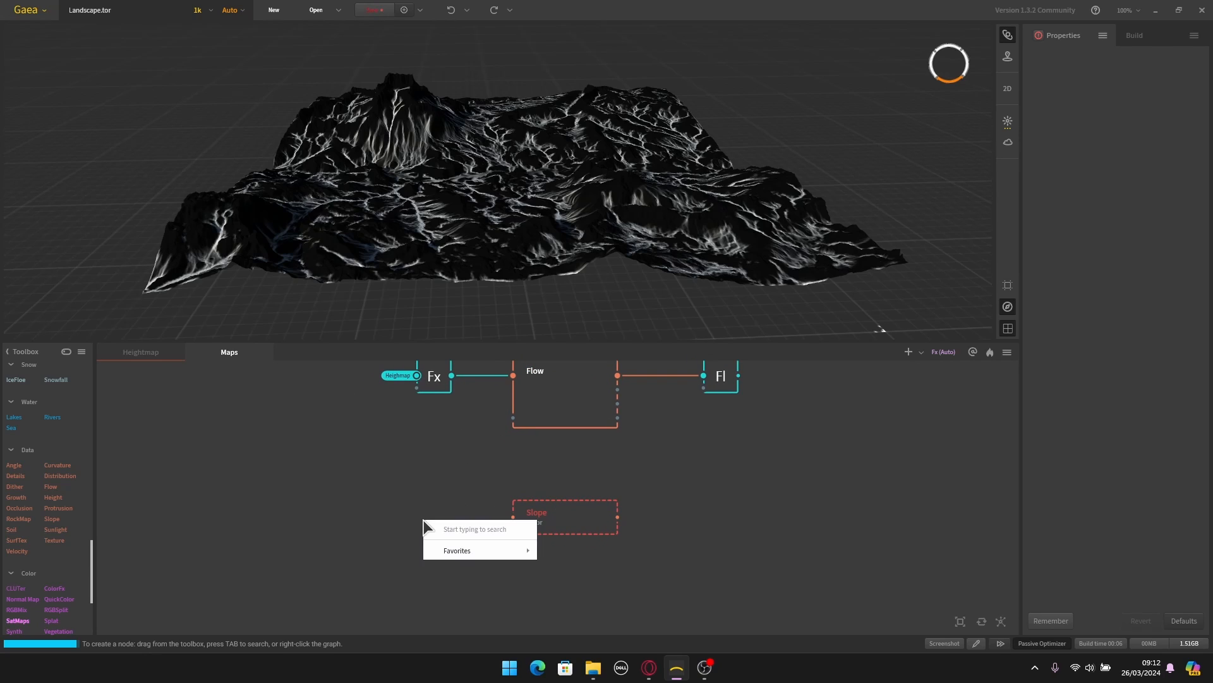
text(fx)
key(Return)
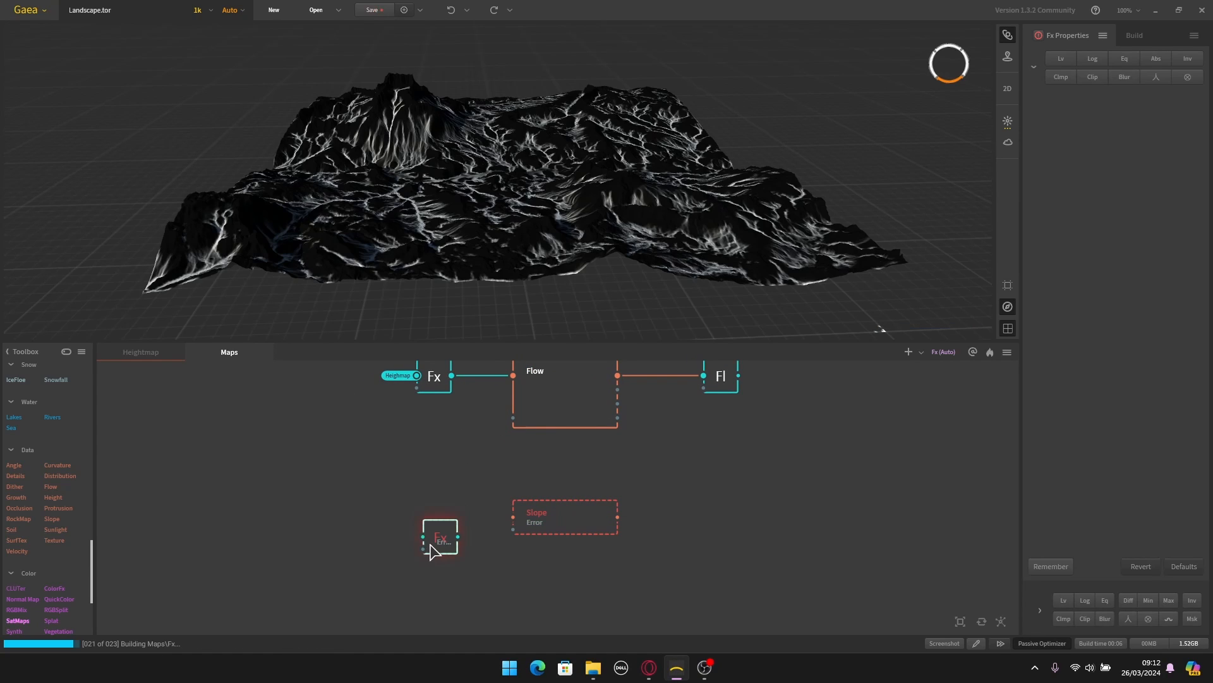
drag(425, 535, 415, 471)
click(409, 459)
mouse_move(442, 530)
mouse_down()
mouse_move(440, 495)
mouse_move(440, 511)
mouse_up()
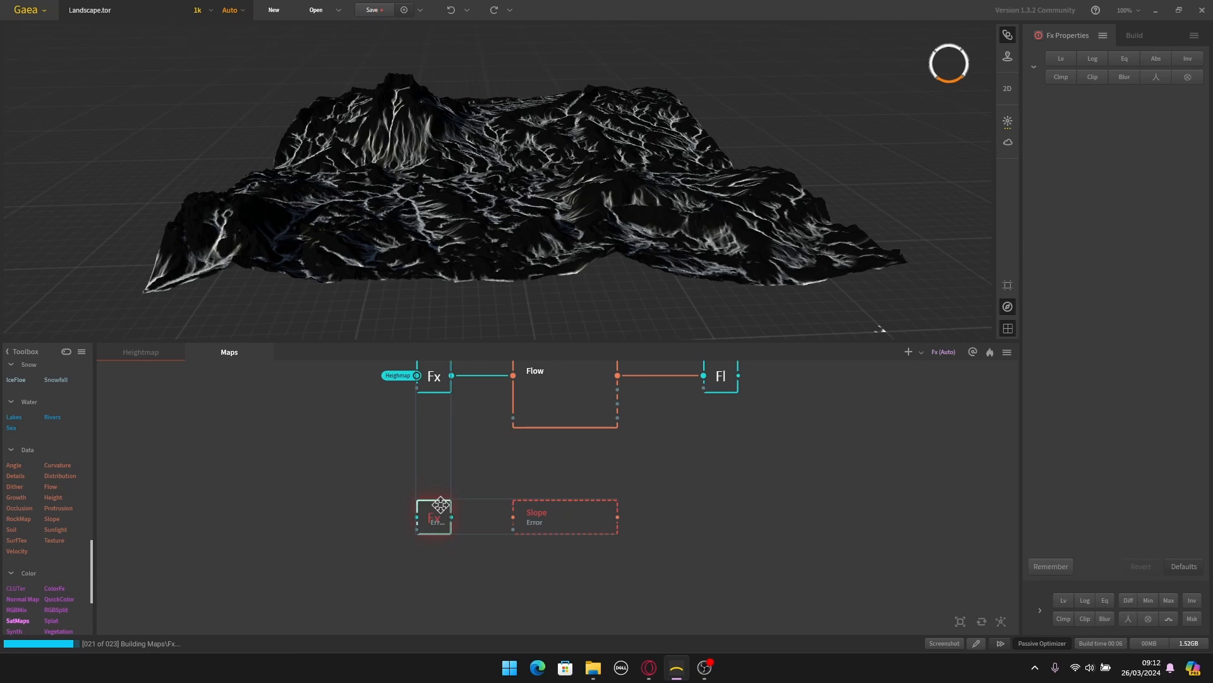
Step: Feed the new Fx node's input from the Heighmap portal
right_click(358, 500)
mouse_move(449, 541)
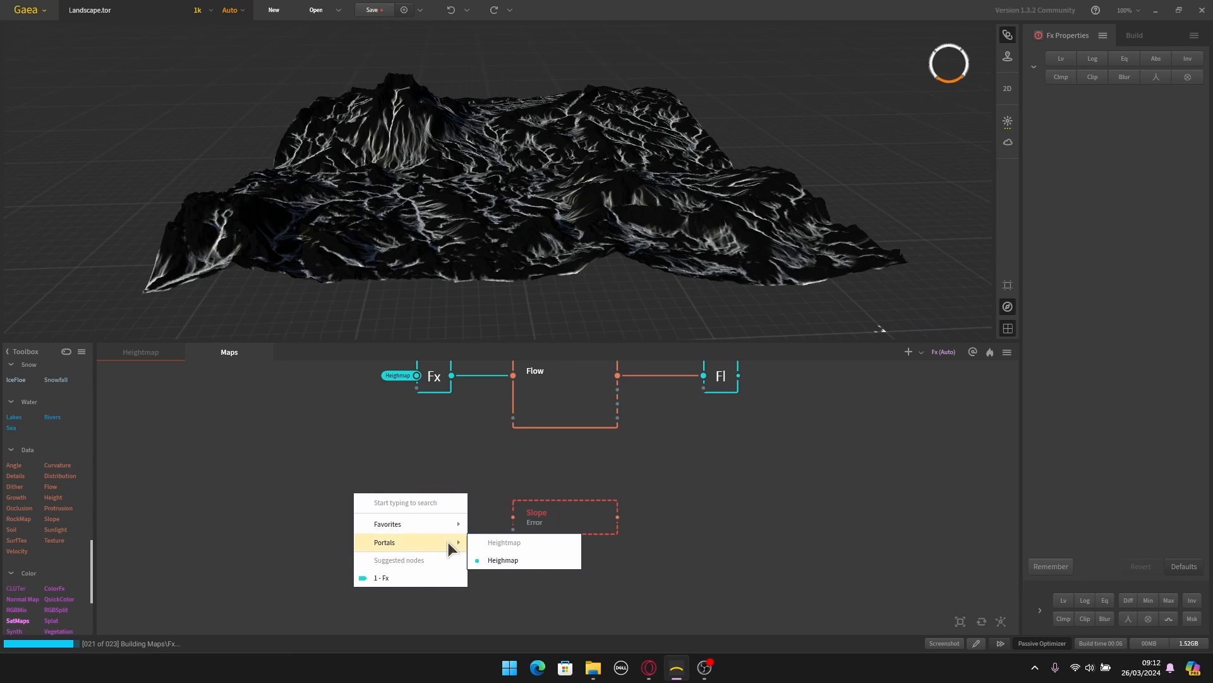
click(509, 563)
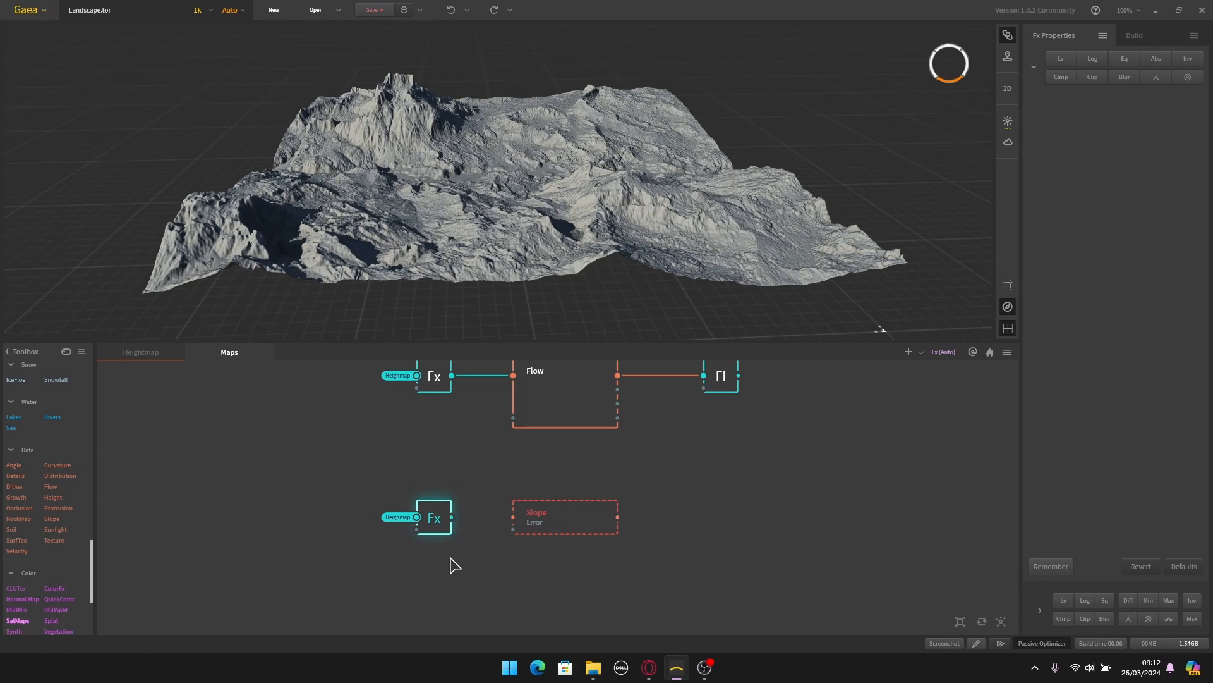
Step: Check the Heightmap graph, return to the Maps graph and connect the new Fx node's output to Slope's input
click(139, 353)
scroll(407, 425, down, 3)
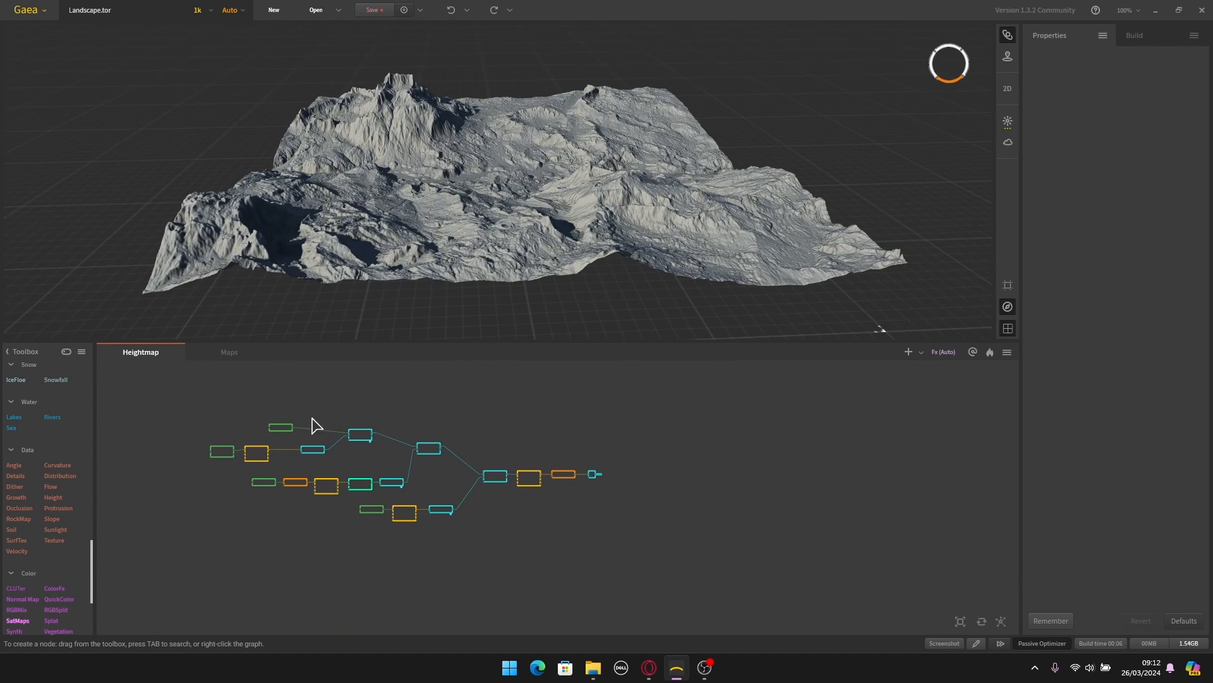
click(226, 352)
scroll(477, 520, up, 3)
drag(445, 517, 518, 517)
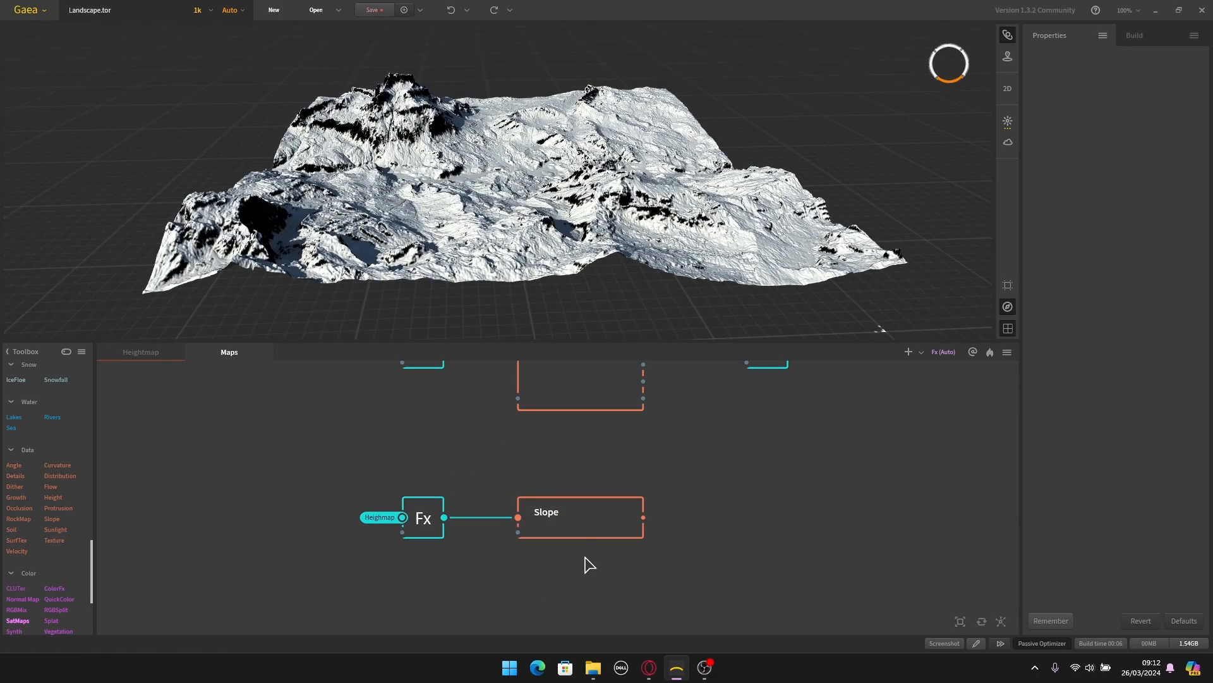
Step: Examine the slope mask on the mountains in the 3D view from several angles and distances
drag(198, 148, 383, 158)
scroll(381, 171, up, 3)
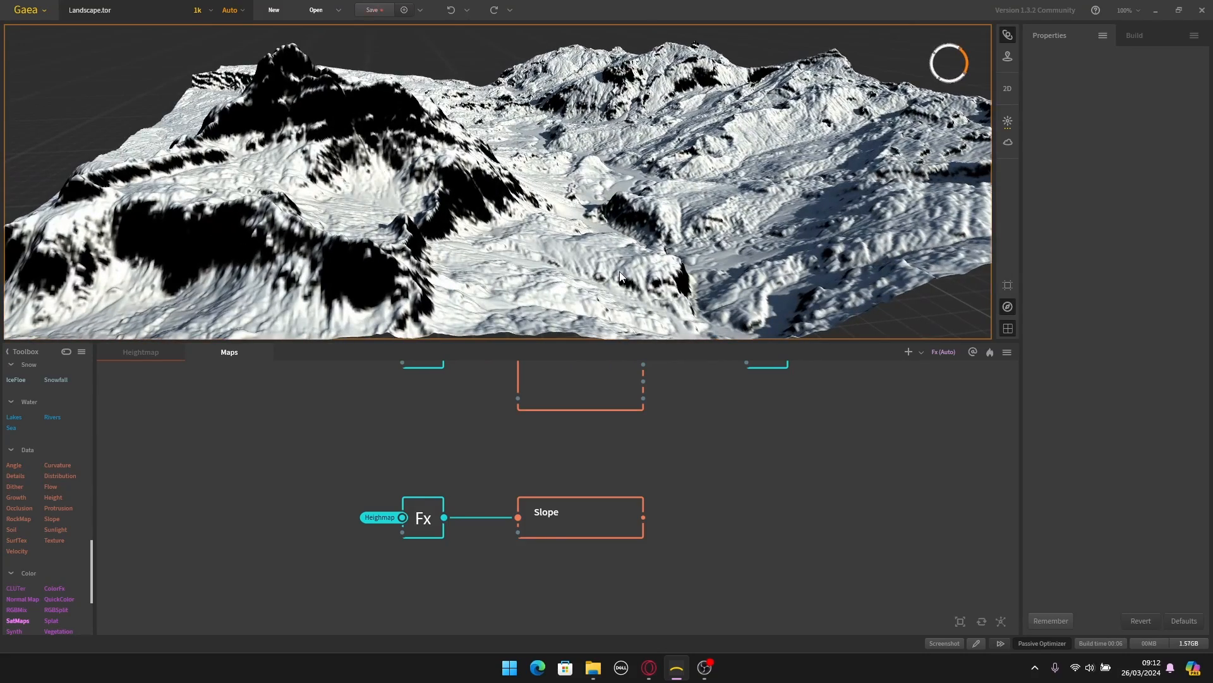
drag(594, 263, 524, 193)
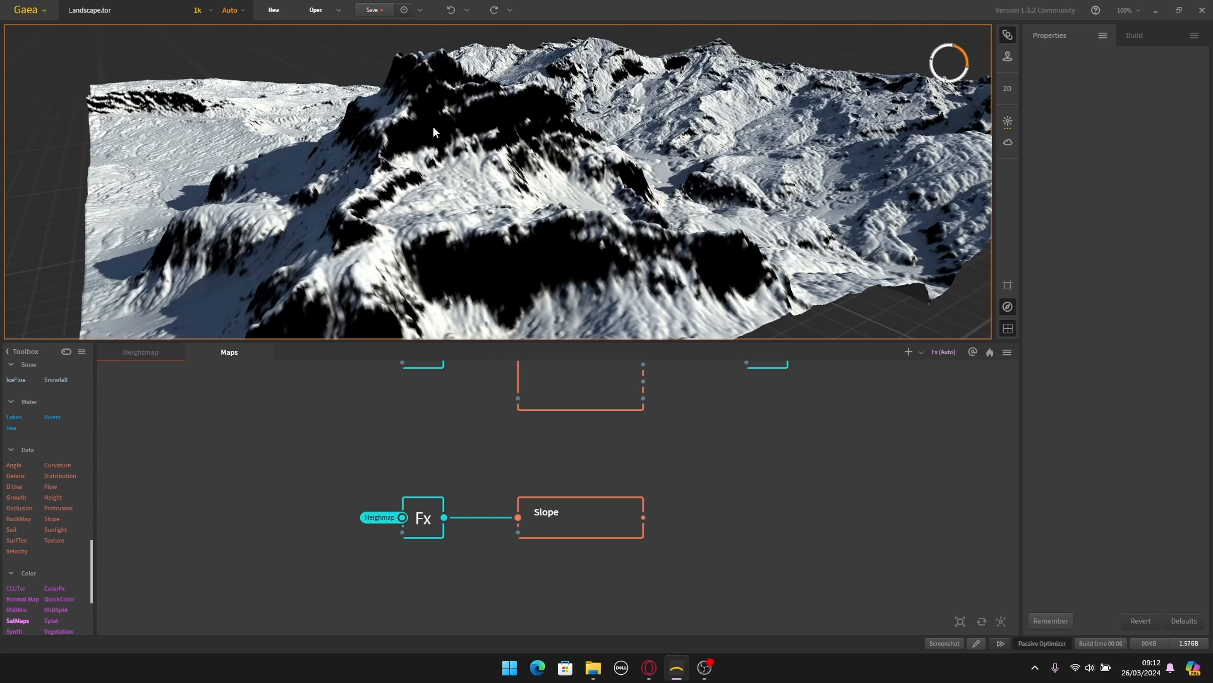
scroll(433, 126, down, 3)
scroll(404, 82, up, 3)
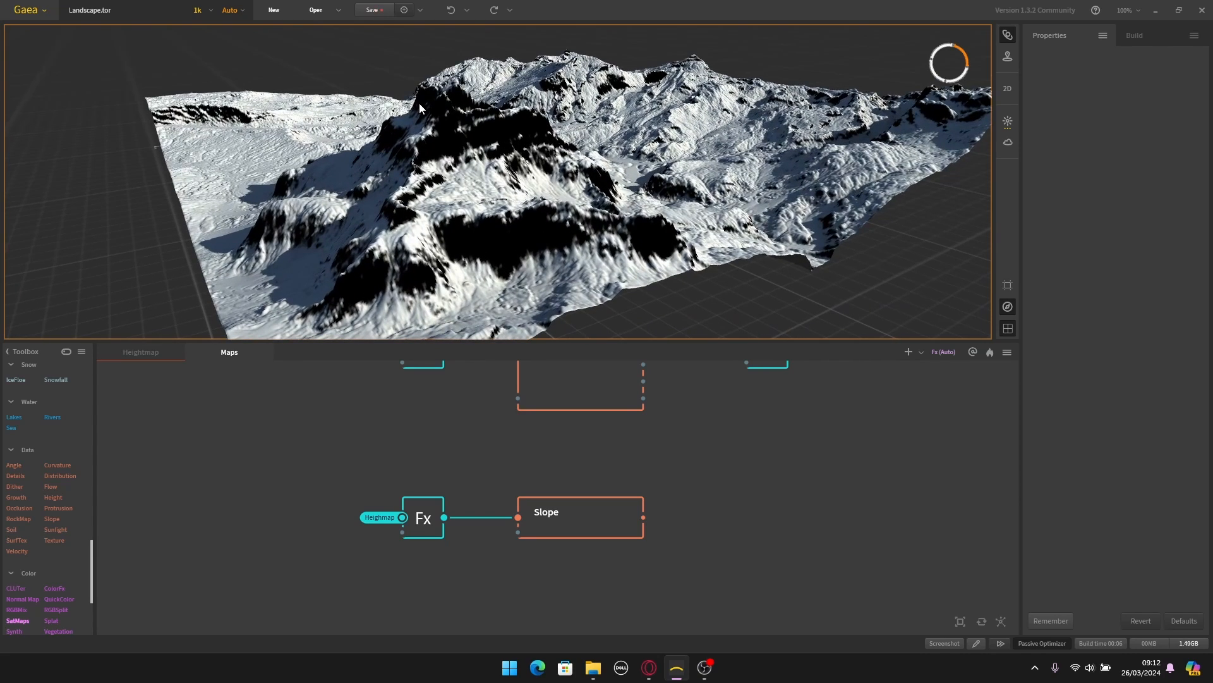
scroll(431, 108, up, 2)
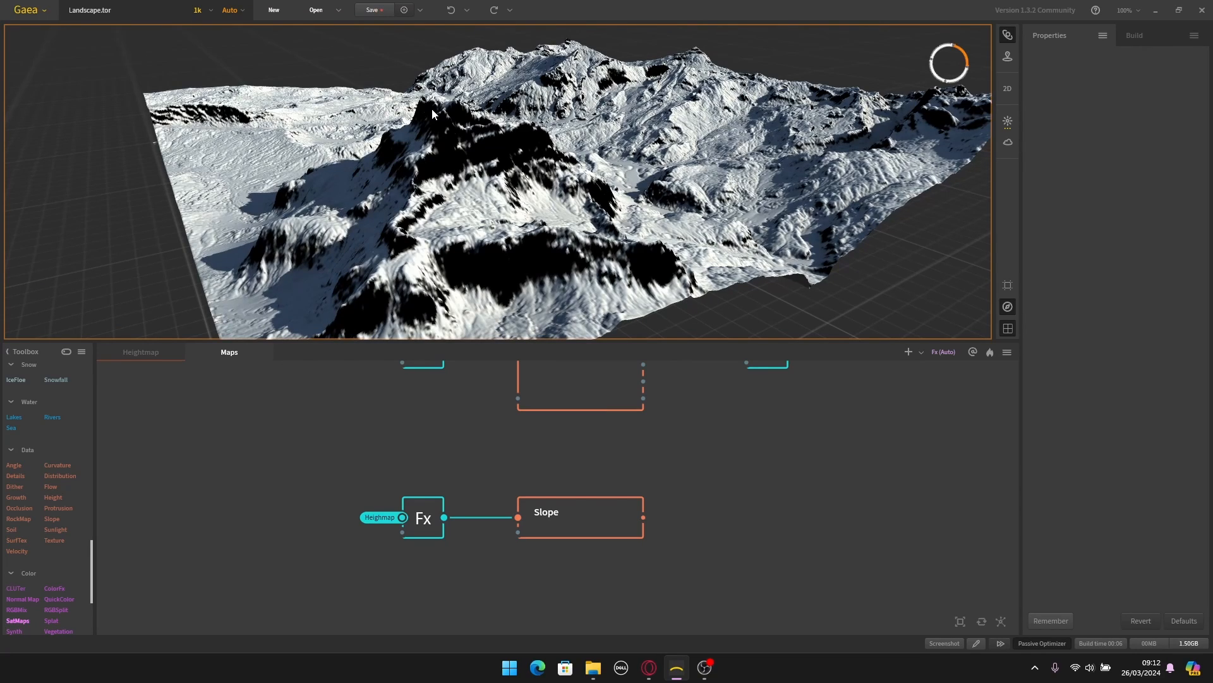
Step: Add an Invert node fed by Slope's output and align it in the same row
scroll(648, 461, down, 2)
middle_drag(681, 498, 489, 526)
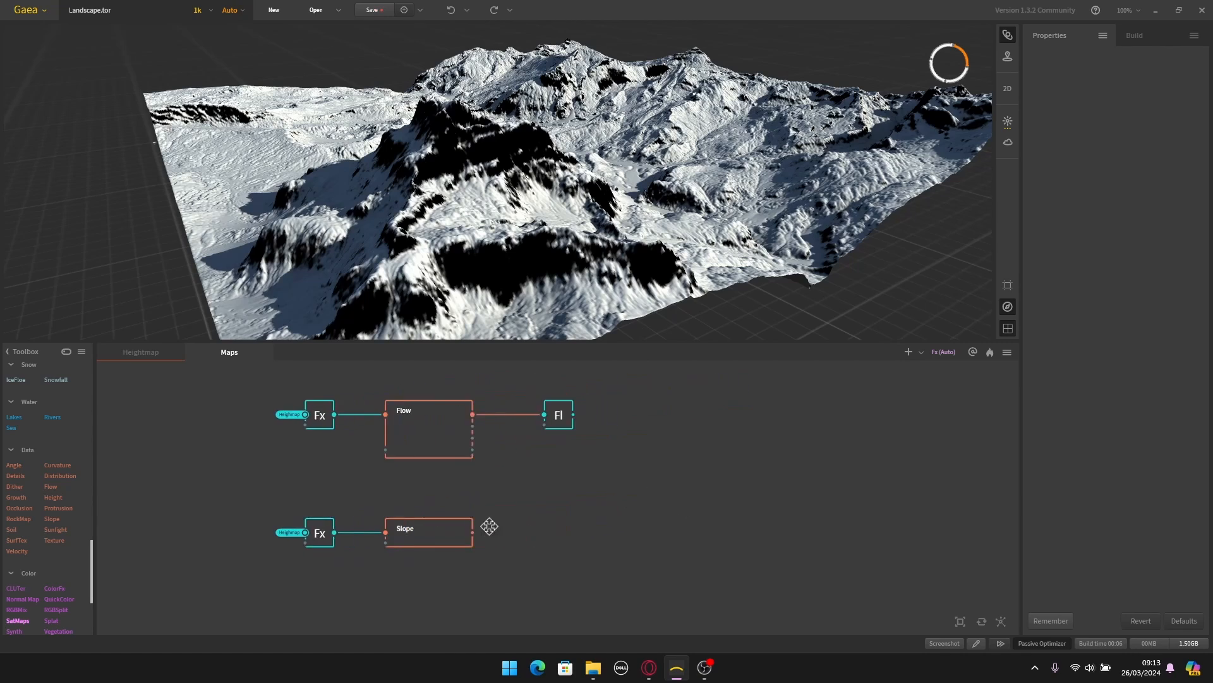
scroll(489, 526, up, 1)
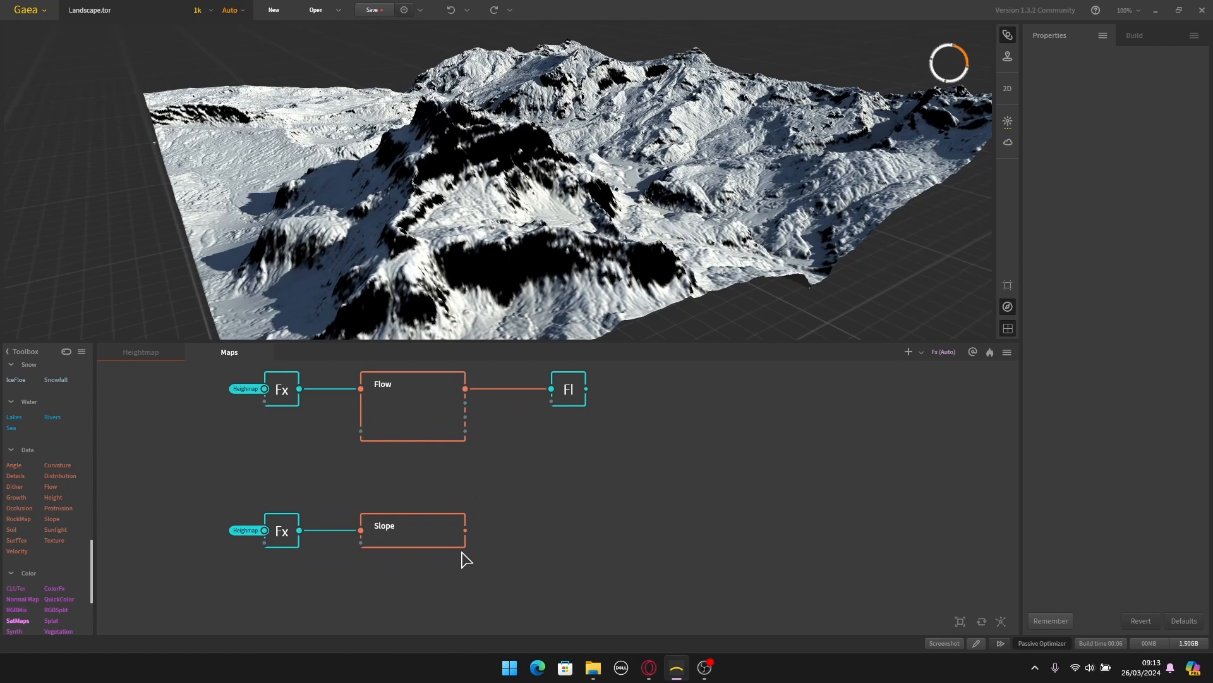
drag(466, 530, 529, 534)
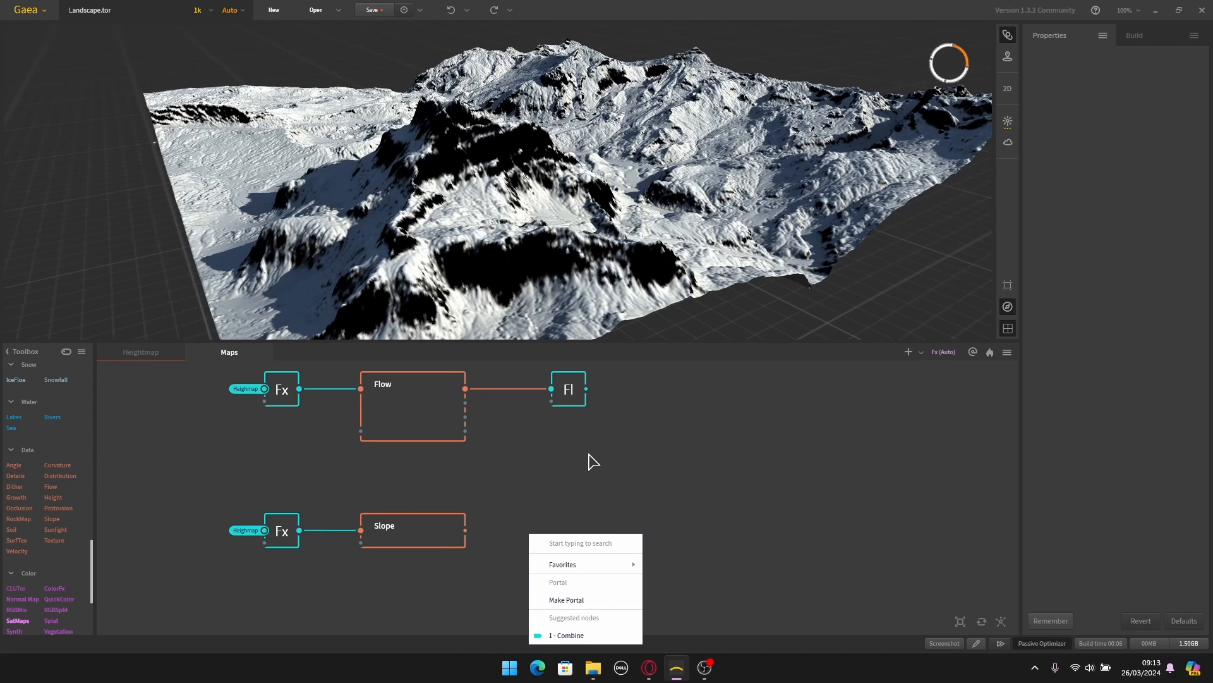
text(inv)
click(607, 487)
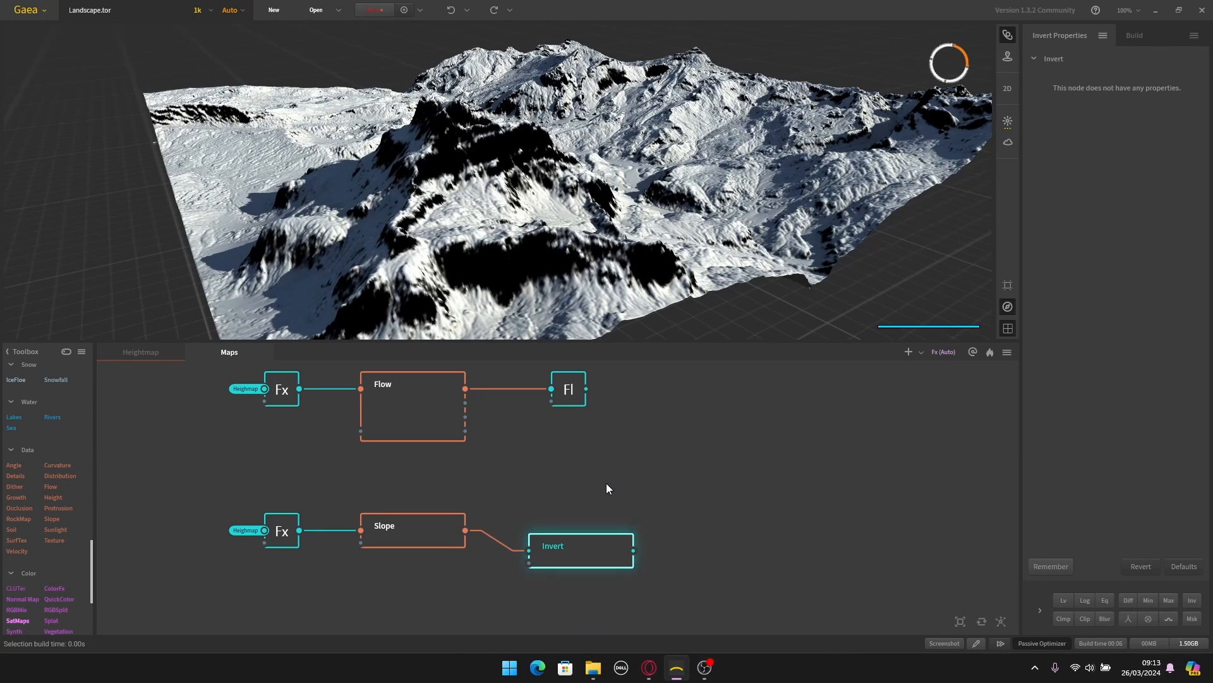
drag(596, 553, 574, 560)
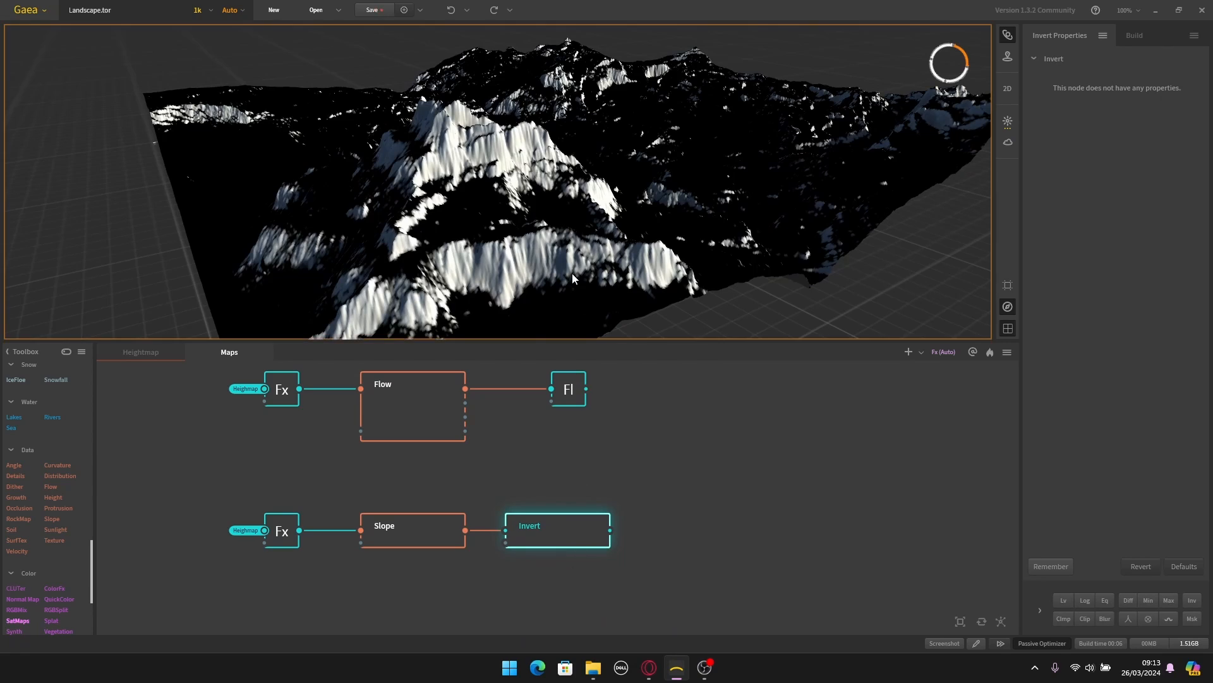
Step: Examine the inverted slope mask on the steep mountain faces up close and across the whole terrain
drag(573, 273, 598, 243)
scroll(522, 286, up, 10)
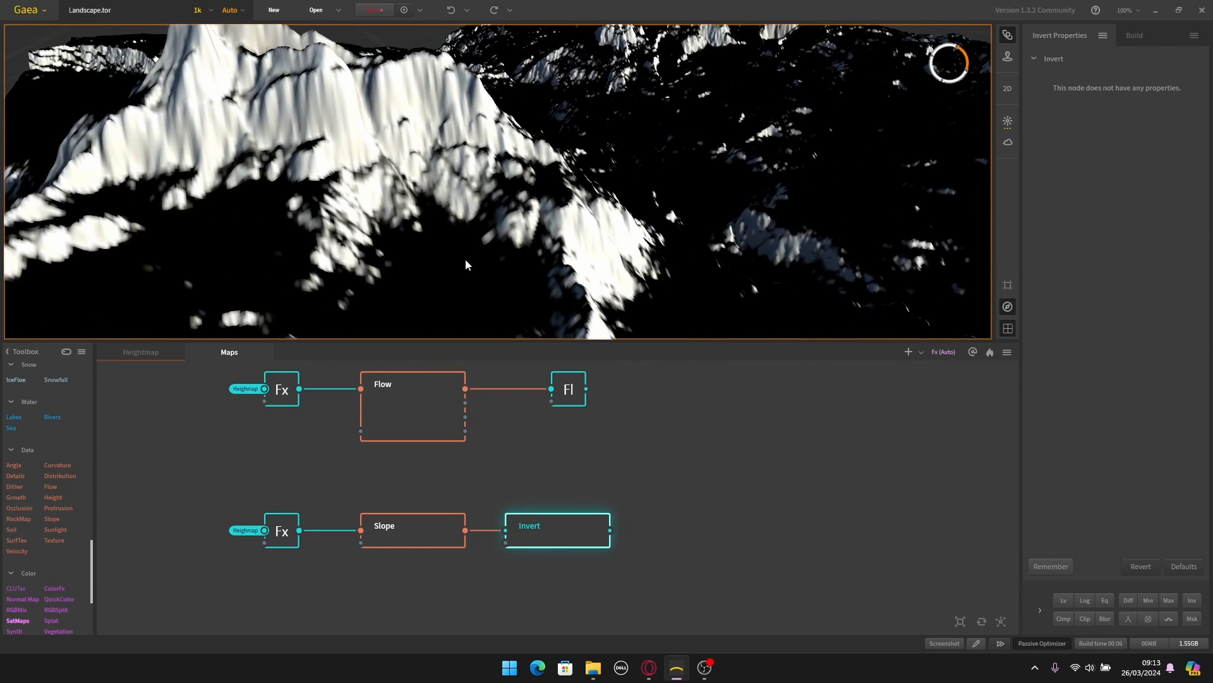
scroll(471, 253, down, 3)
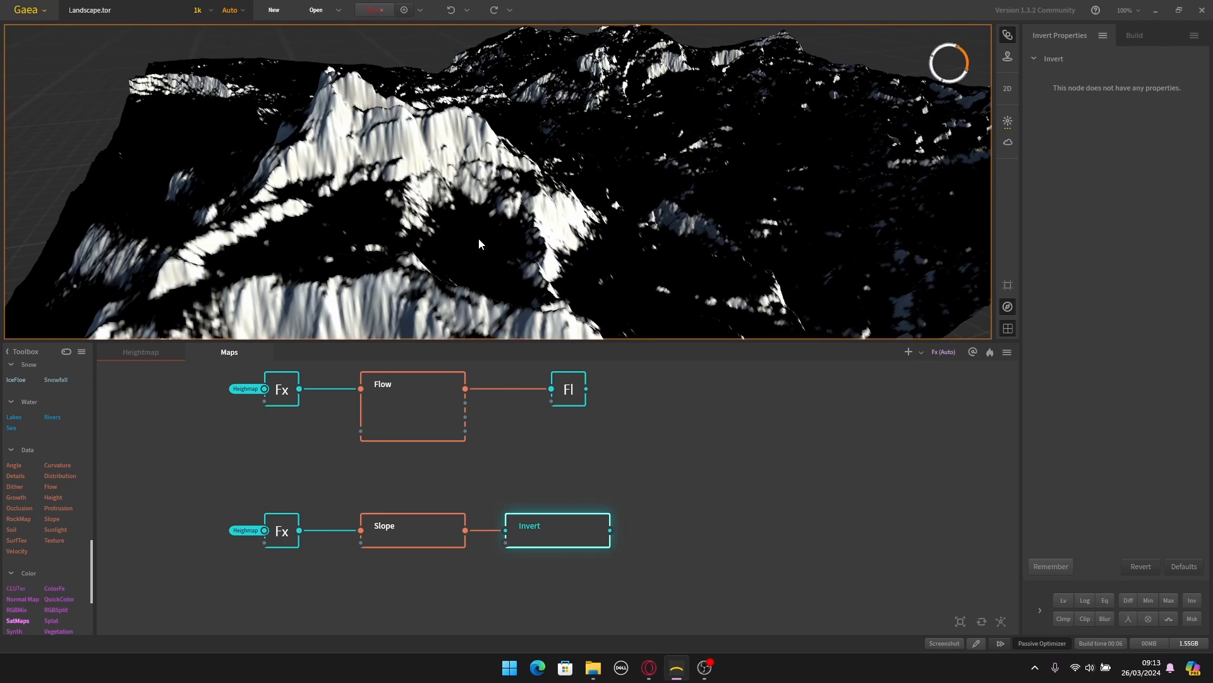
scroll(479, 237, down, 4)
scroll(593, 235, down, 2)
drag(593, 235, 643, 217)
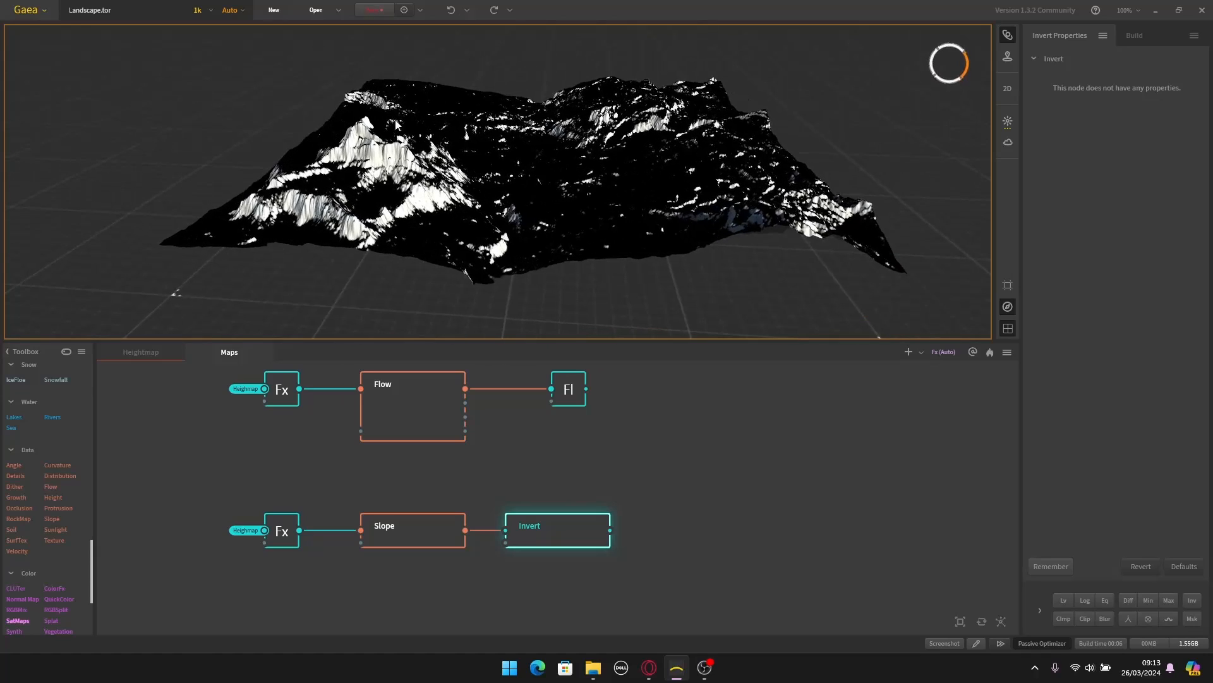
scroll(468, 222, up, 5)
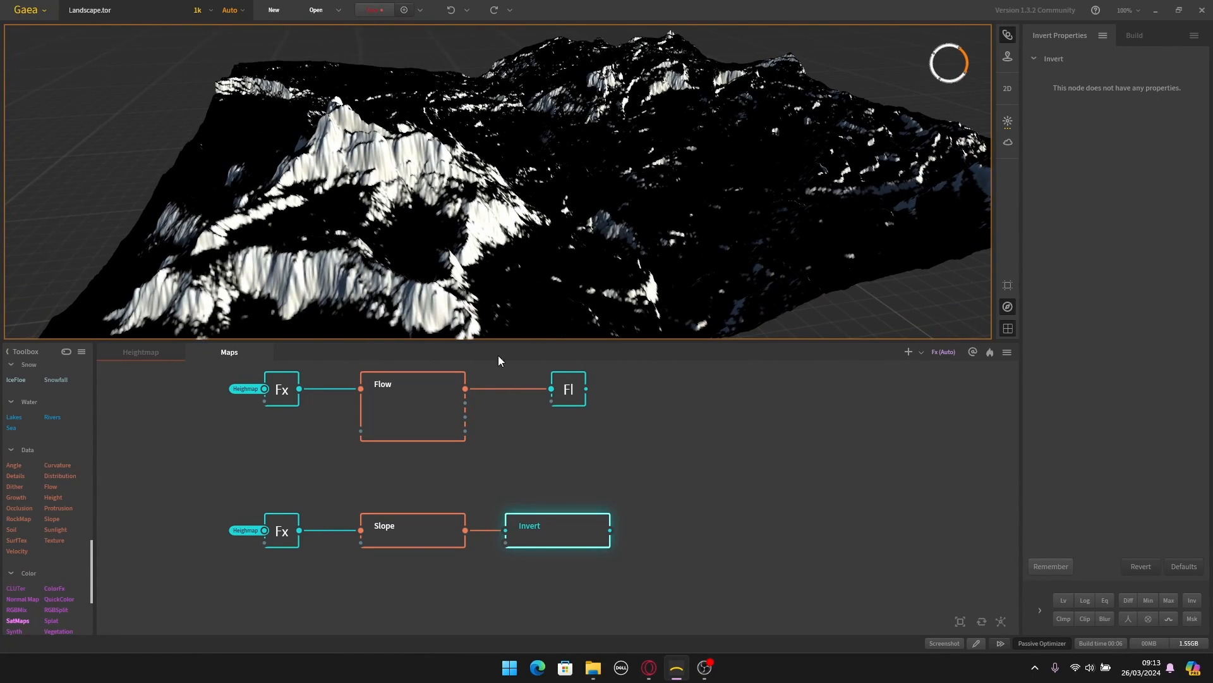
Step: Set the Slope node's Min to 12° and Max to 34°, and preview the result through the Invert node
click(392, 537)
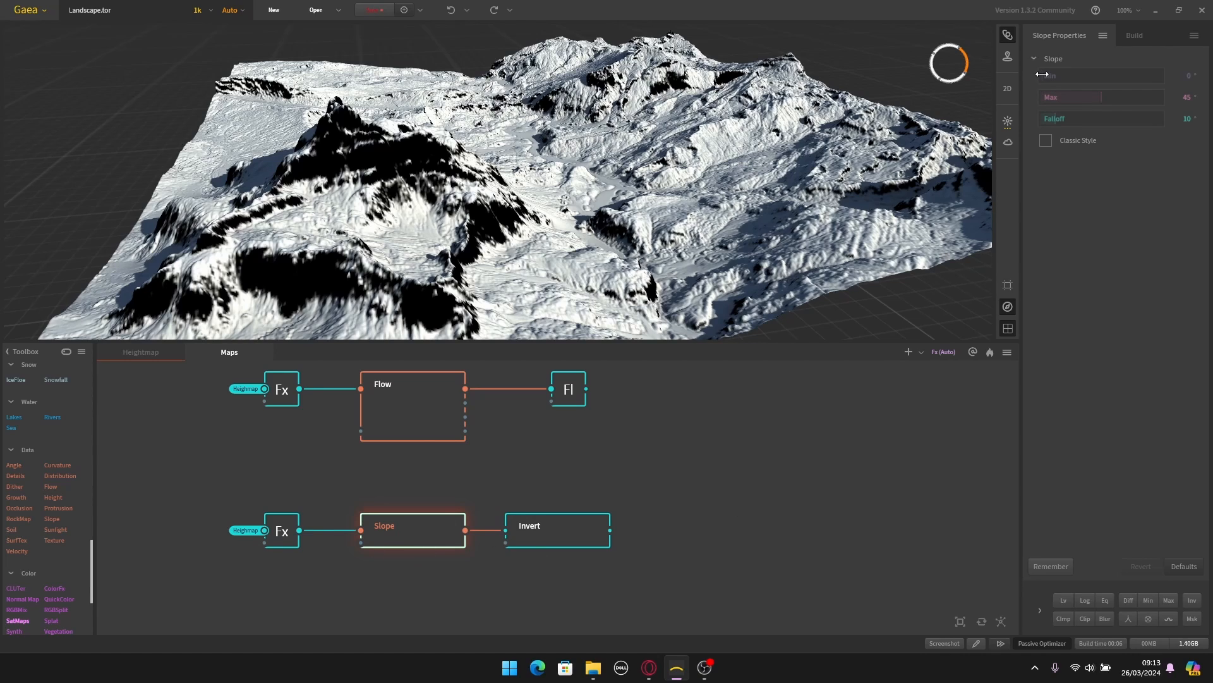
drag(1042, 75, 1087, 98)
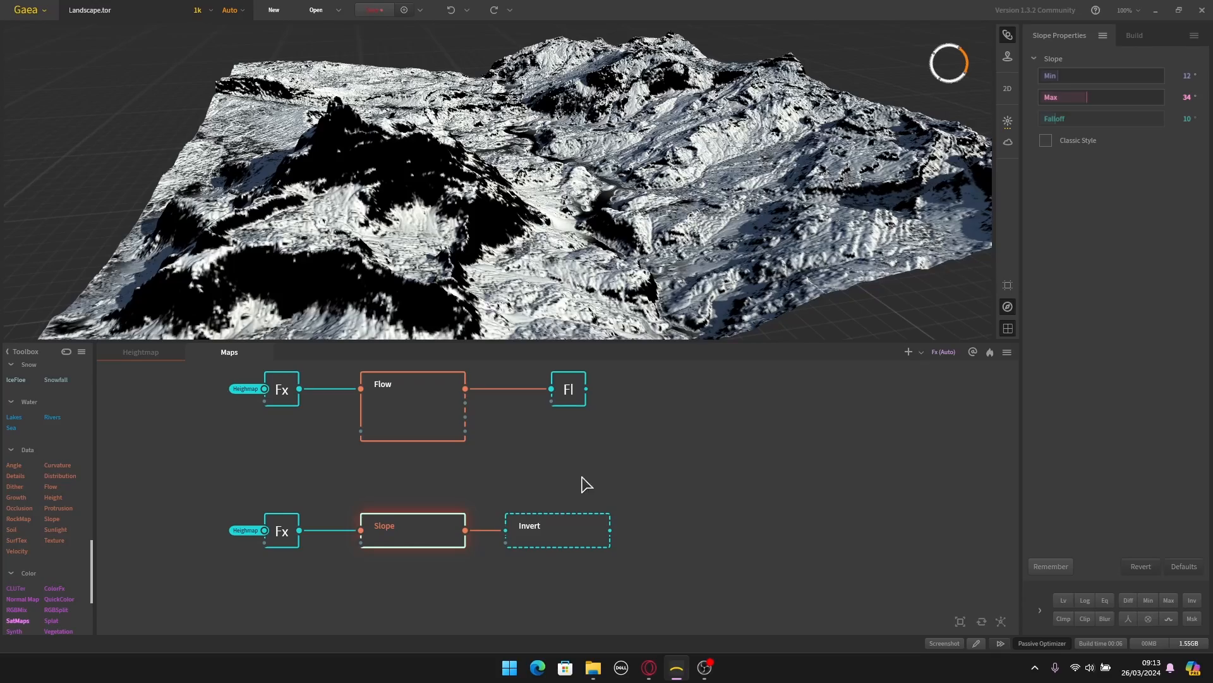
click(551, 545)
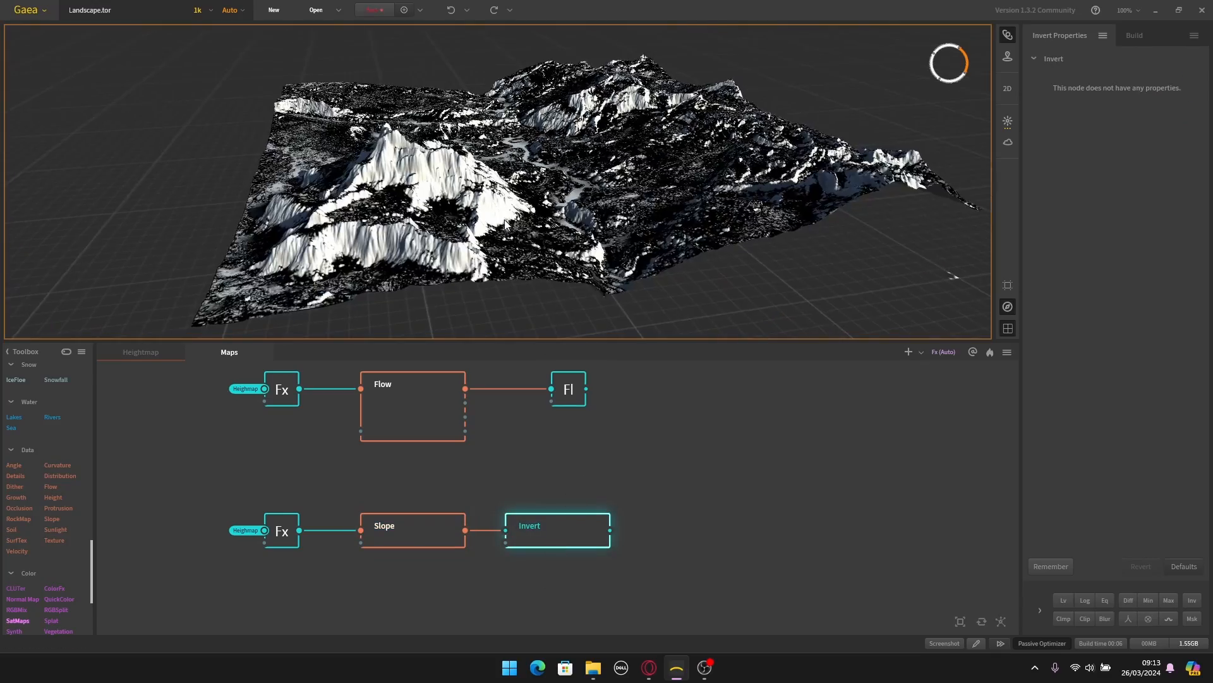
drag(560, 199, 529, 211)
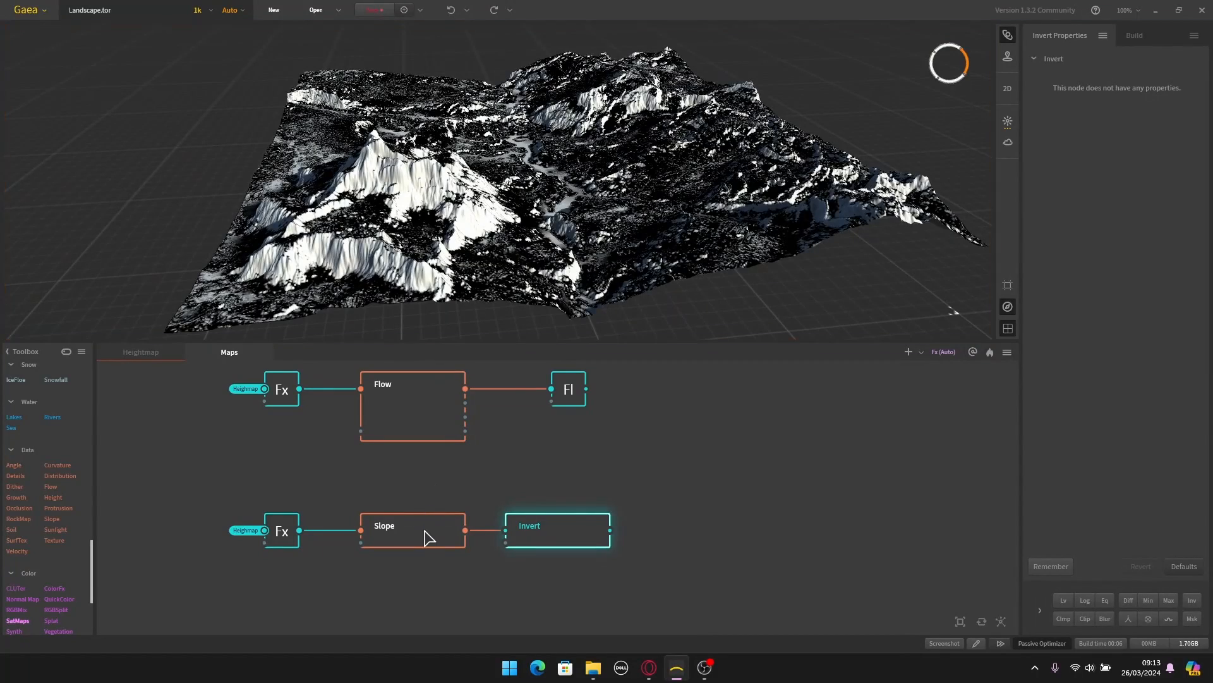
Step: Set the Slope node's Min to 4° and preview the mask up close through the Invert node
click(425, 533)
drag(1055, 76, 1051, 76)
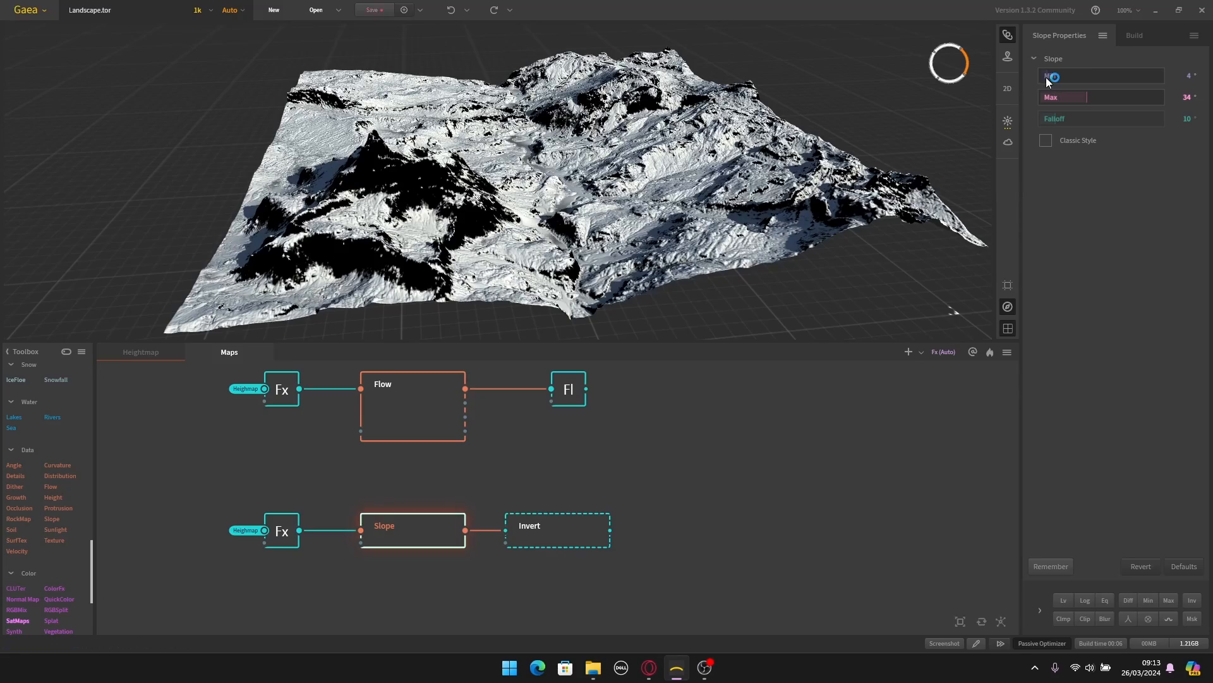
click(579, 536)
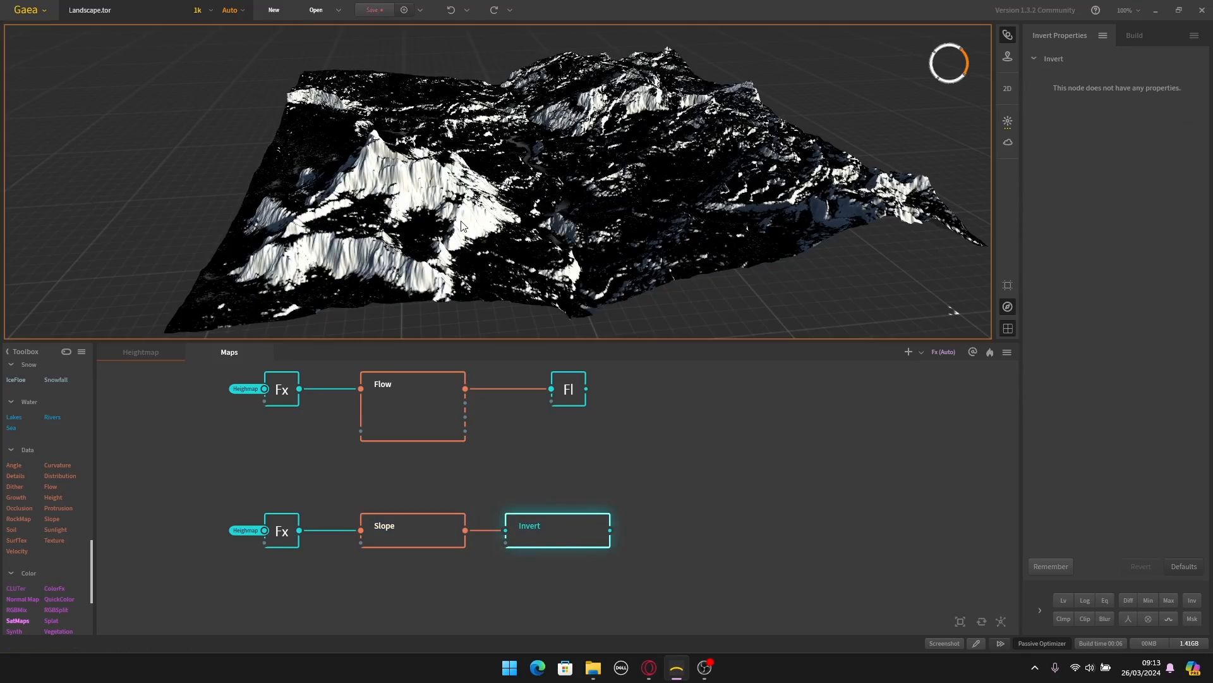
drag(464, 227, 484, 198)
scroll(481, 193, up, 8)
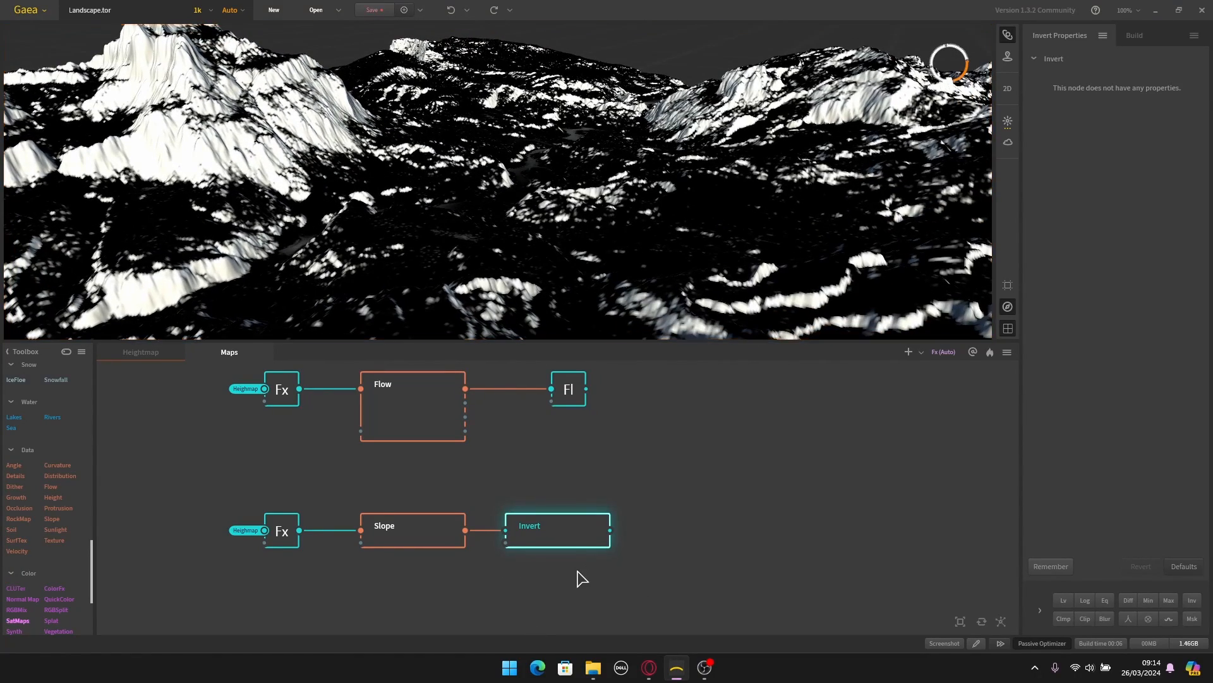
Step: Add an Fx node fed by the Invert node's output
drag(577, 577, 448, 517)
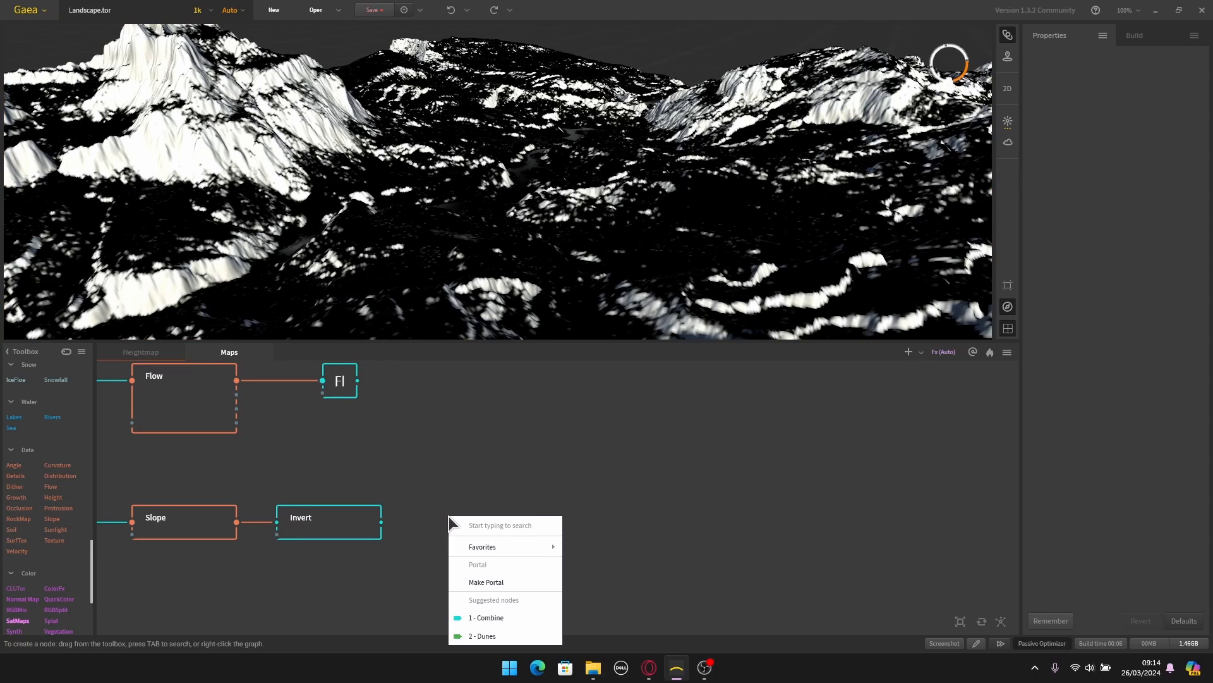
text(fx)
click(463, 547)
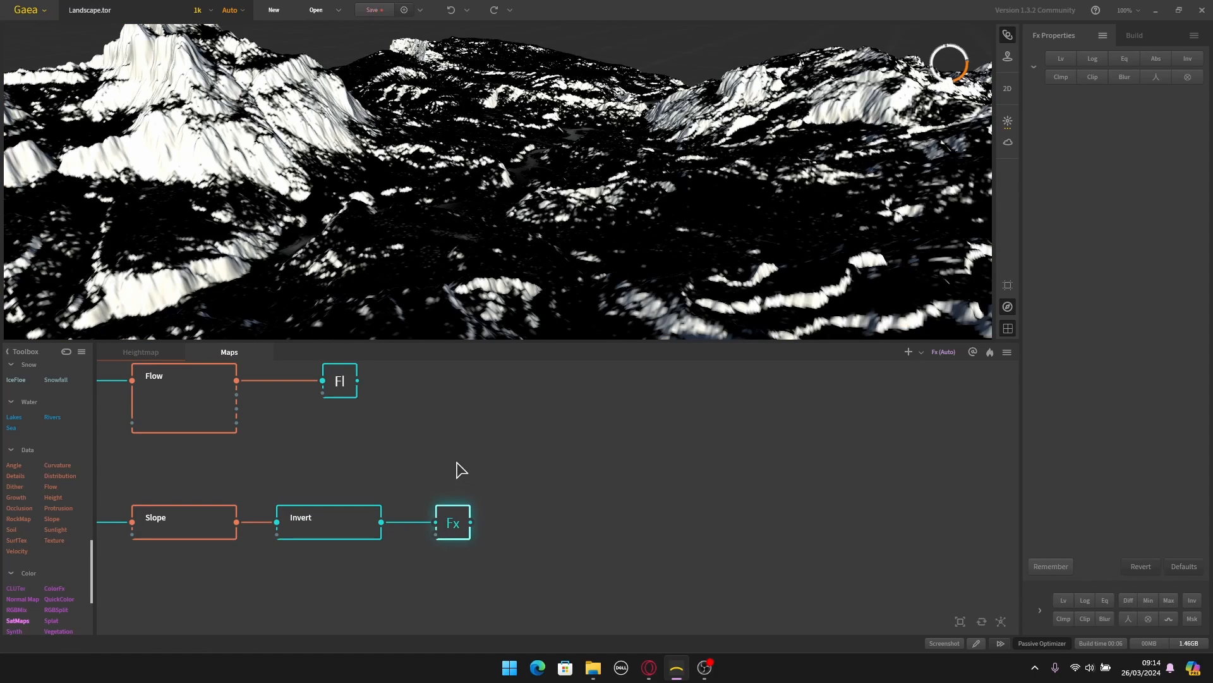
Step: Rename the Fx node after Invert as Slope_mask
right_click(455, 531)
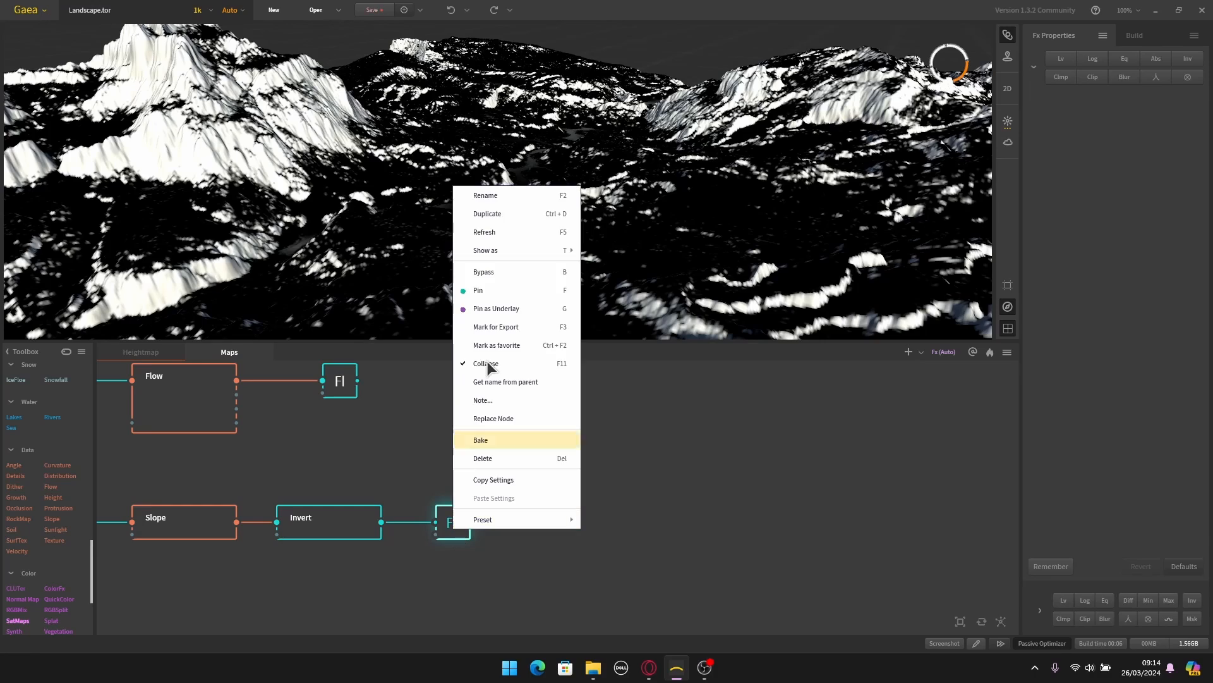
click(499, 200)
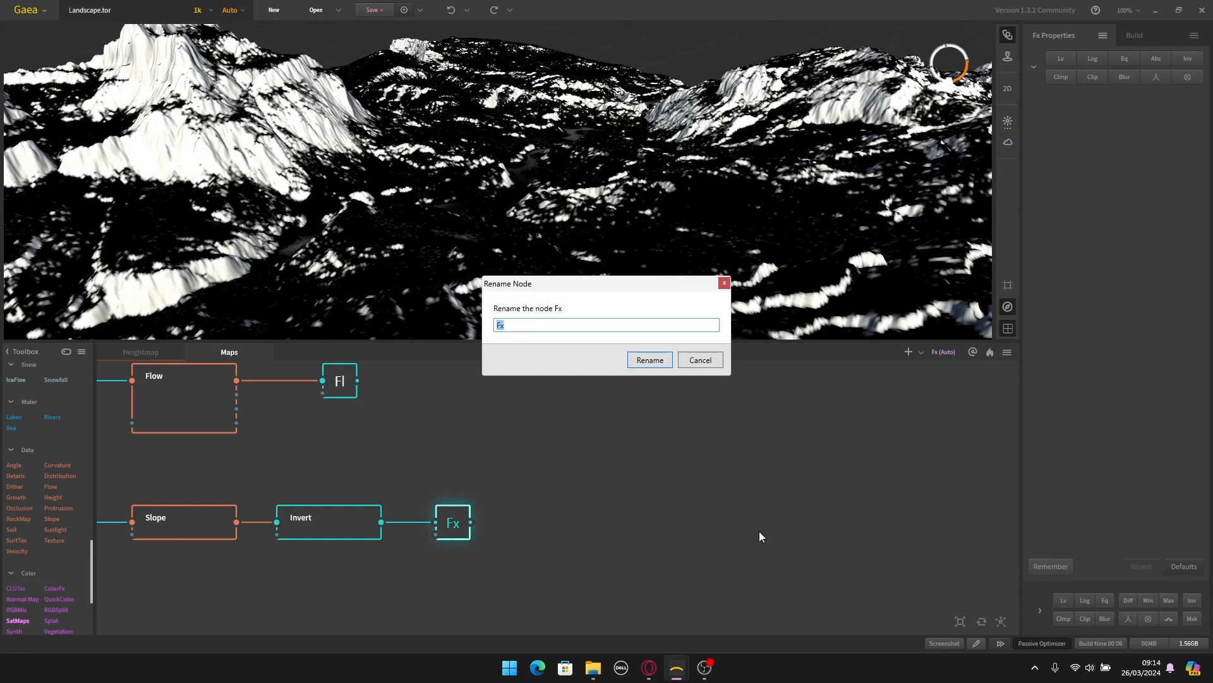
text(Slope_)
text(mask)
key(Return)
click(689, 501)
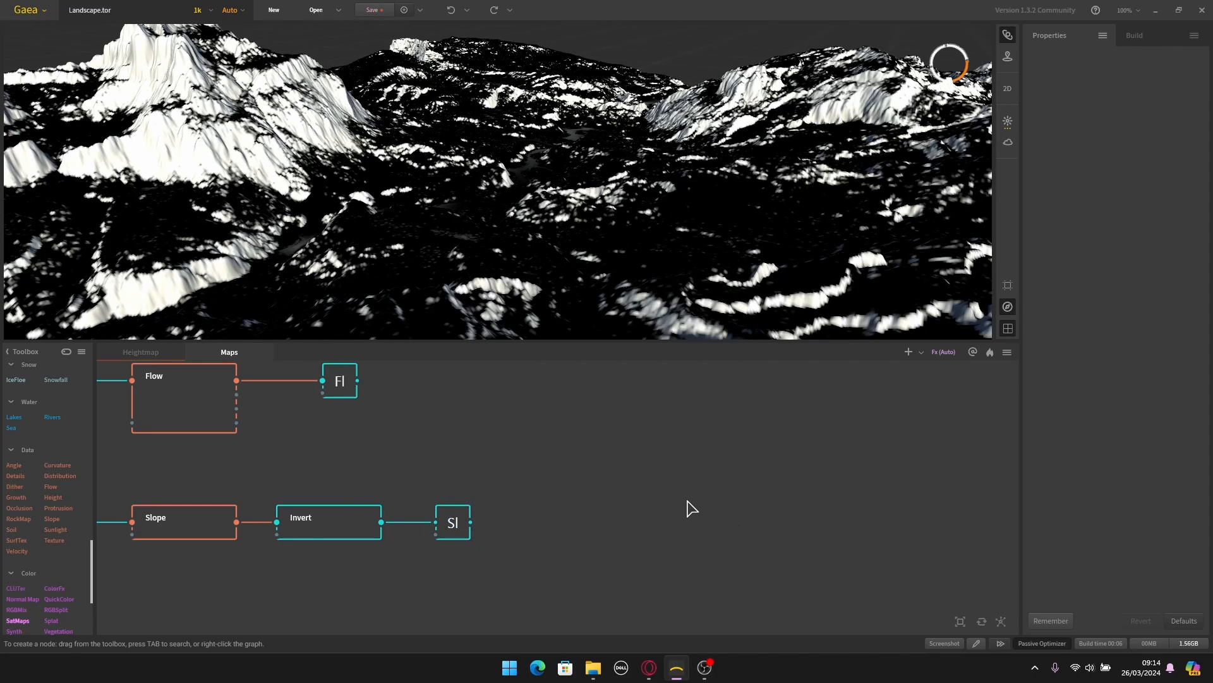
Step: Add a Snowfall node below the Slope row, aligned under the Slope node
scroll(625, 482, down, 3)
middle_drag(484, 467, 537, 472)
scroll(536, 472, up, 1)
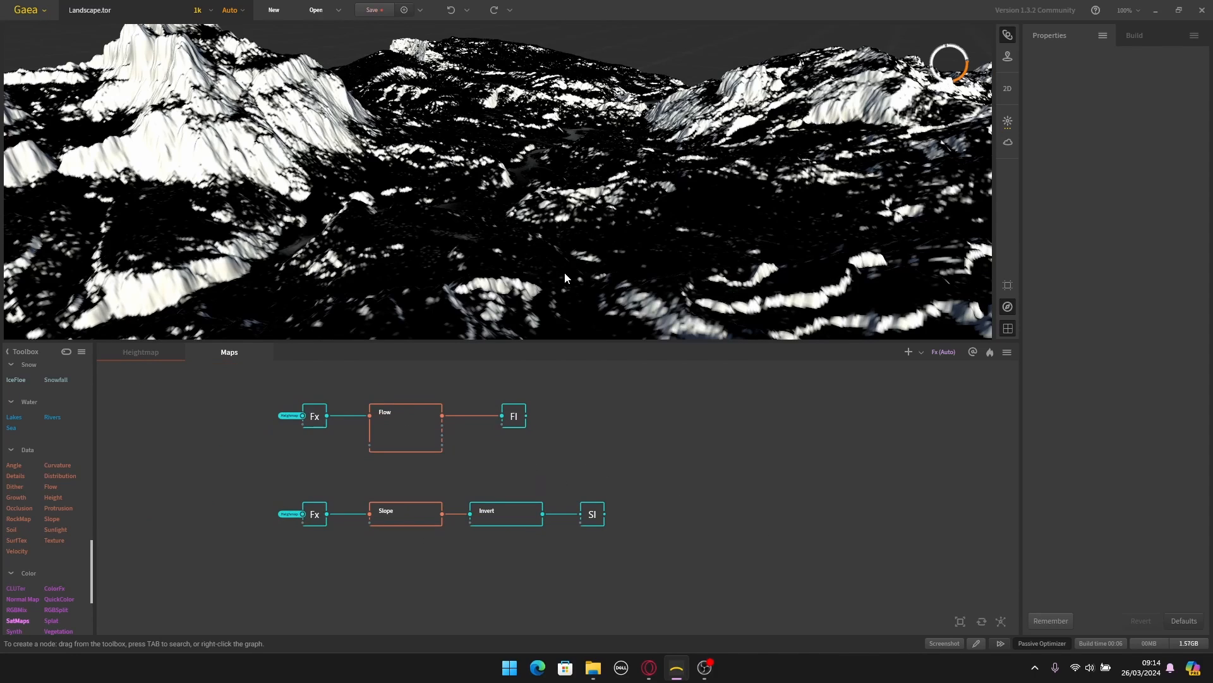
scroll(562, 272, down, 5)
drag(469, 225, 493, 201)
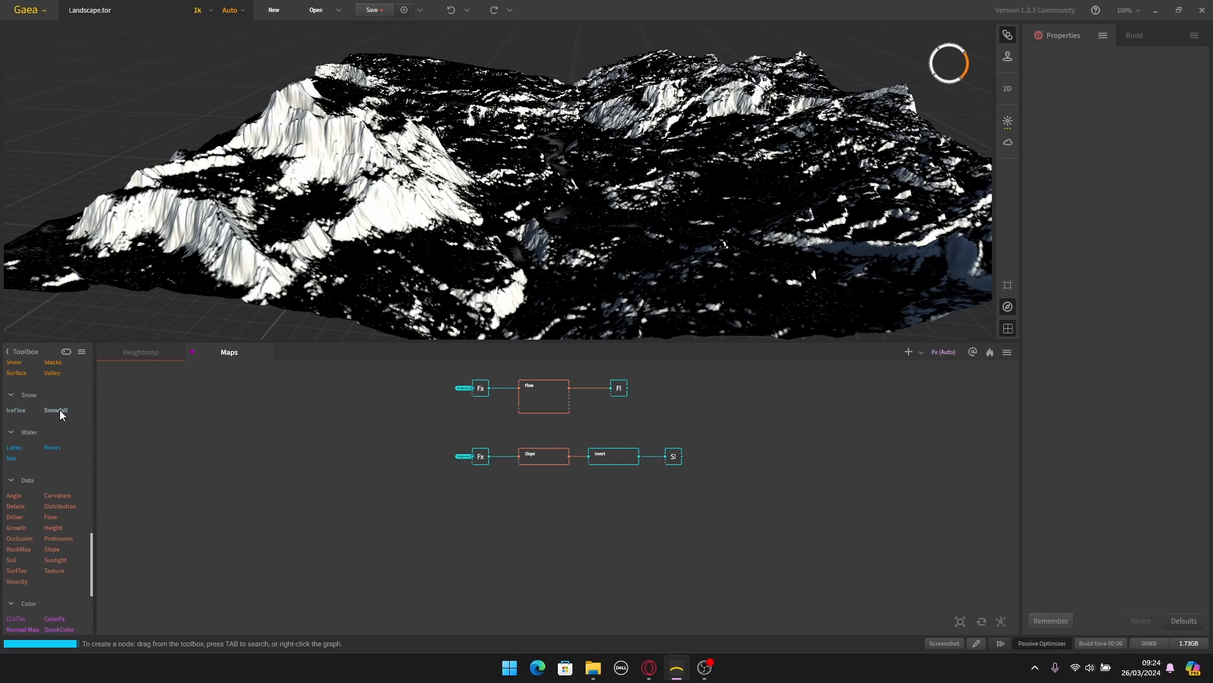
drag(59, 409, 535, 536)
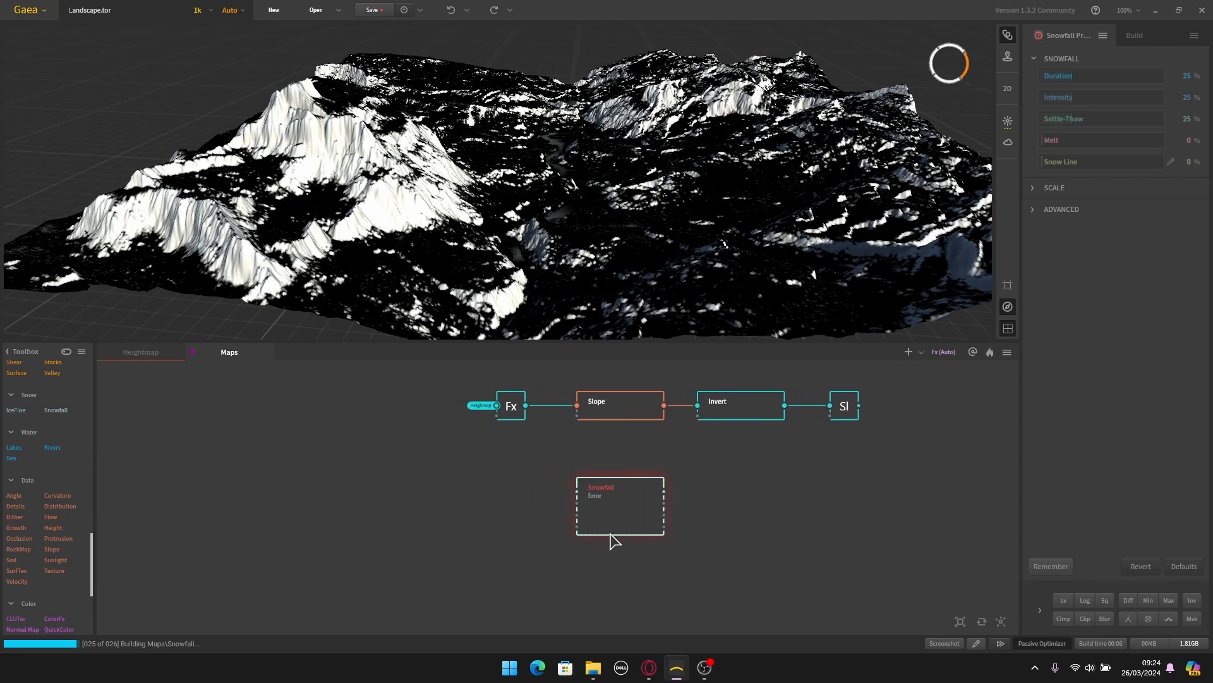
scroll(531, 482, up, 1)
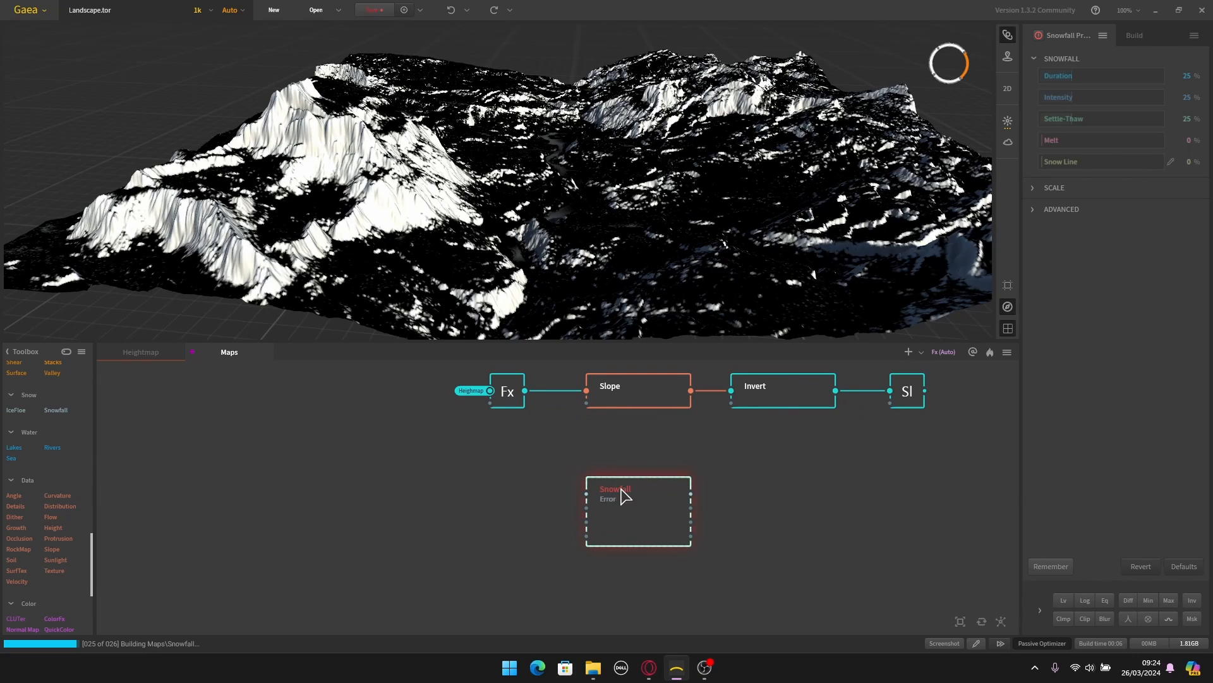
Step: Add an Fx node in front of Snowfall, aligned with the Fx node above, and link it to the Heighmap portal
right_click(457, 512)
text(fX)
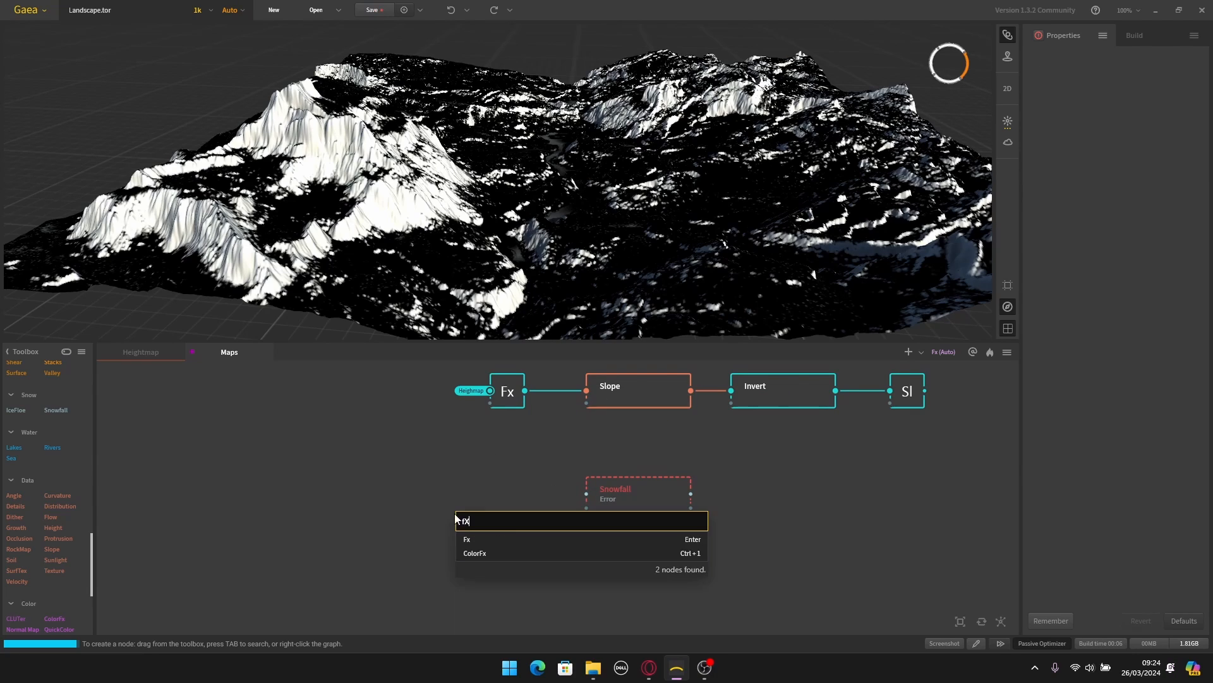
click(474, 542)
drag(476, 510, 512, 480)
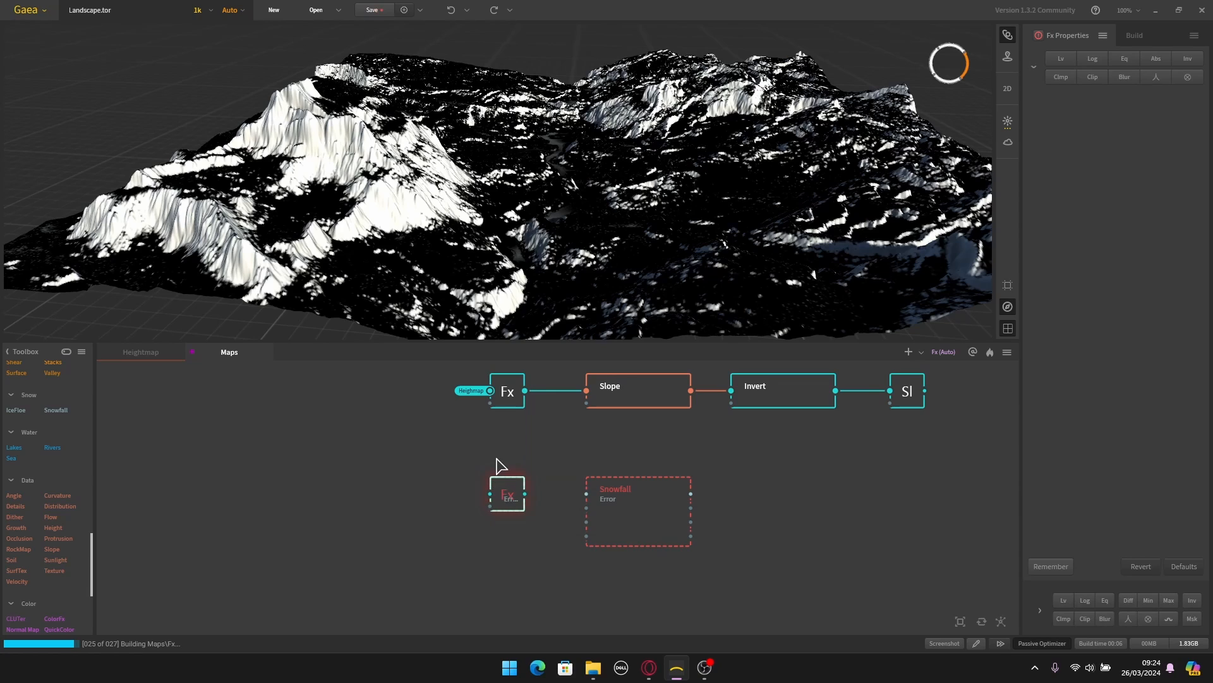
right_click(441, 473)
mouse_move(494, 517)
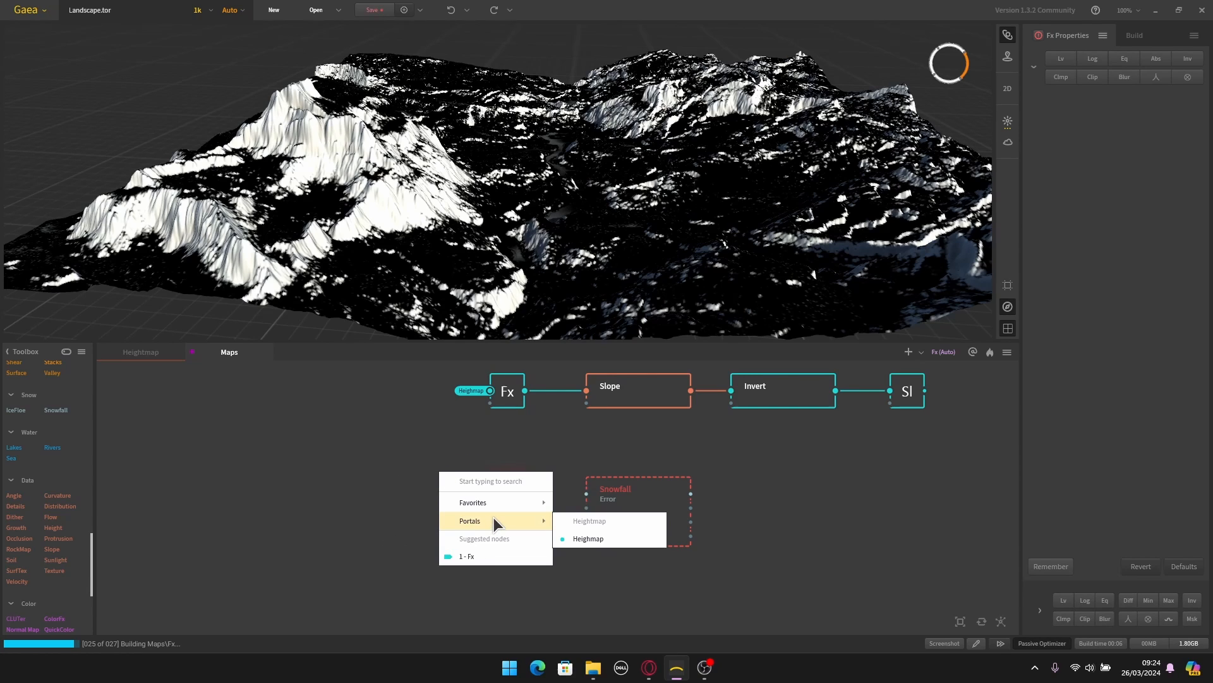
click(606, 540)
Step: Connect the portal-linked Fx node's output to Snowfall's input and inspect the snow on the terrain from several angles
middle_drag(515, 538, 387, 536)
scroll(387, 536, up, 1)
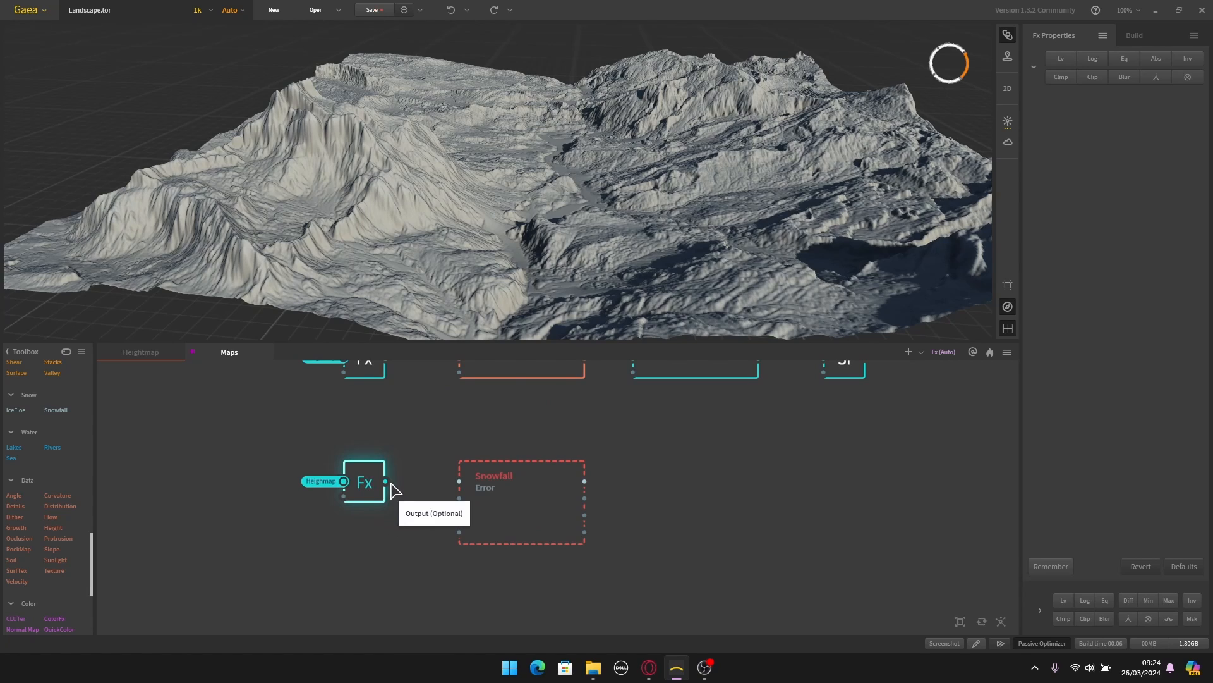
drag(386, 481, 459, 482)
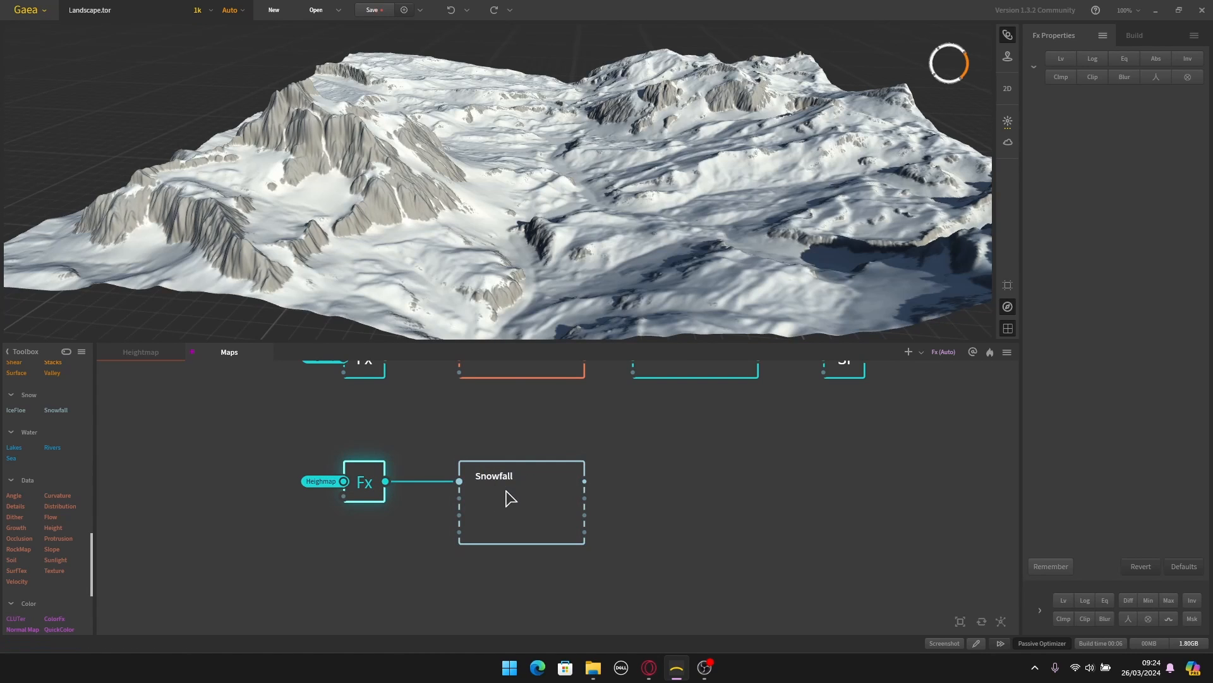
click(506, 491)
drag(439, 138, 388, 187)
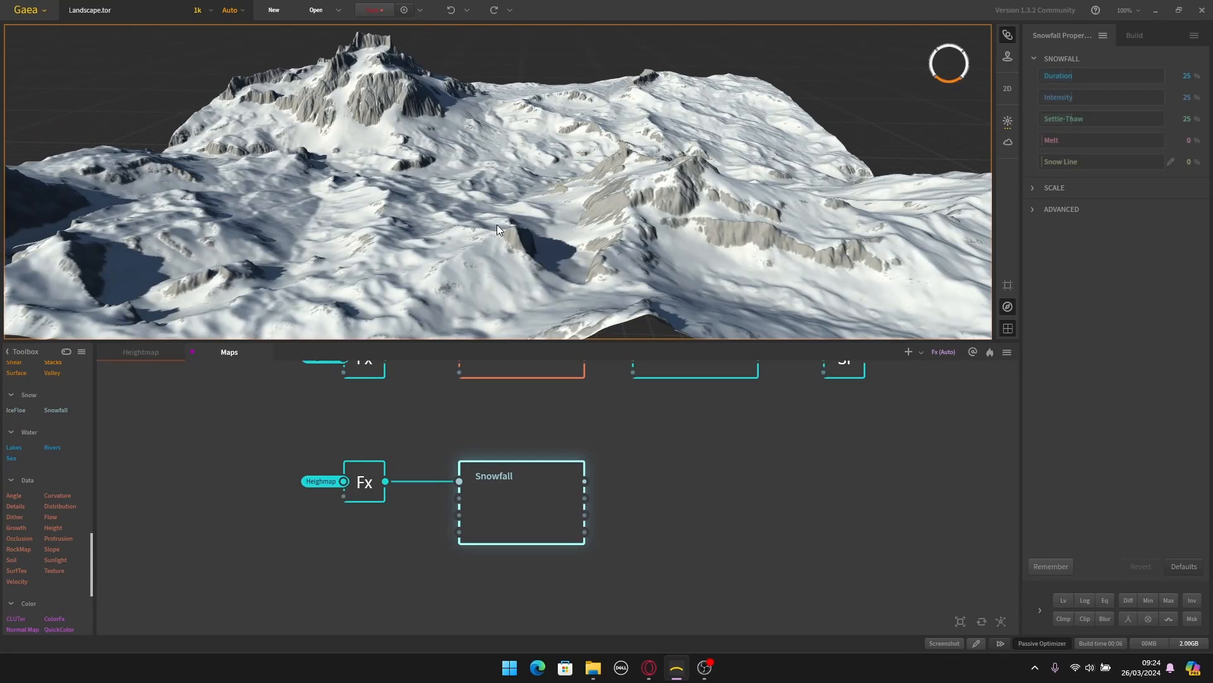
drag(497, 225, 535, 221)
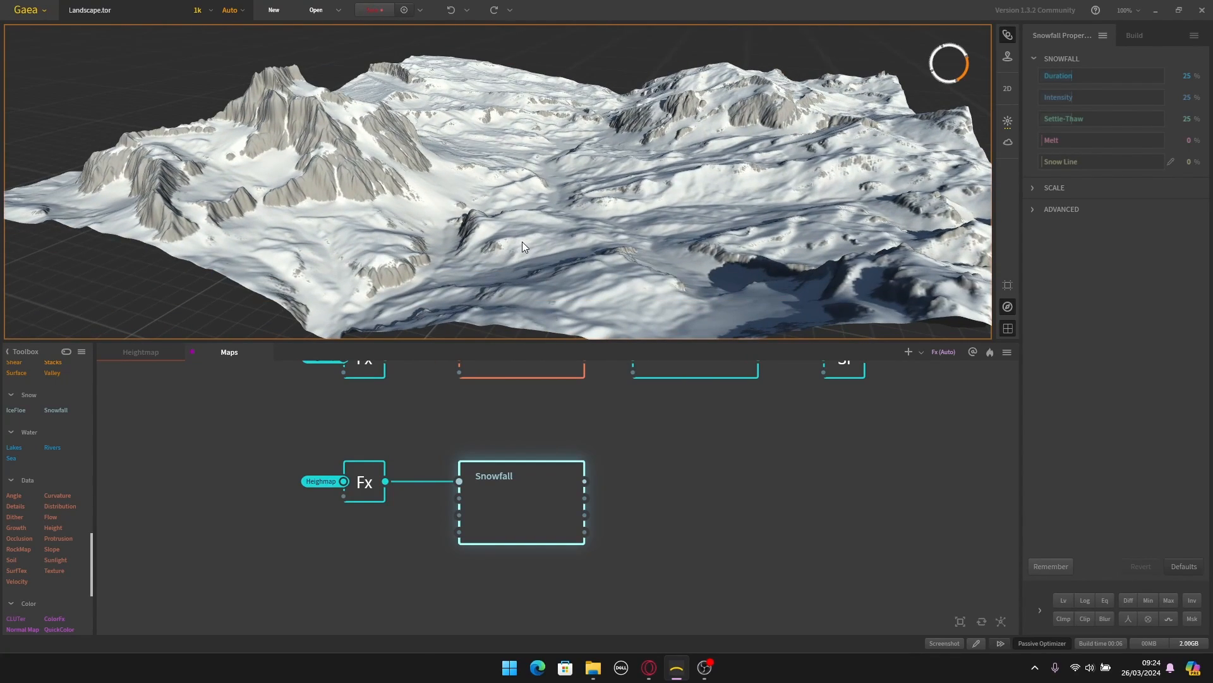
scroll(525, 233, up, 2)
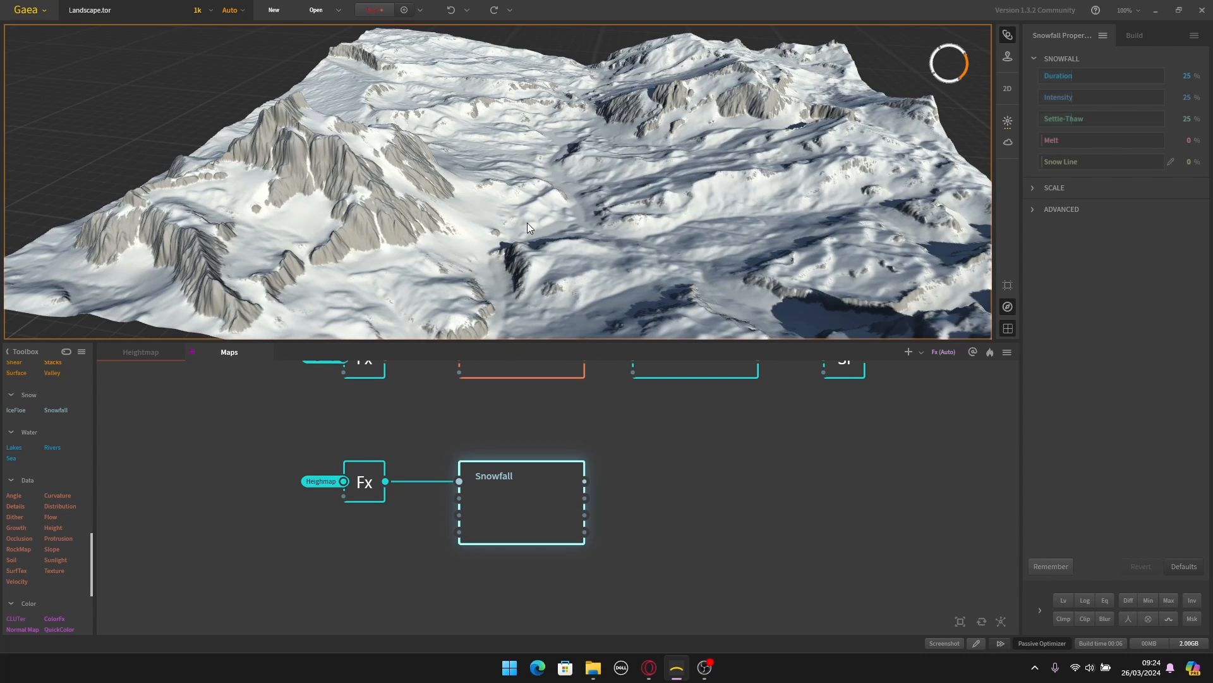
Step: Add an Fx node fed by Snowfall's Snow output and place it after the Snowfall node
click(626, 515)
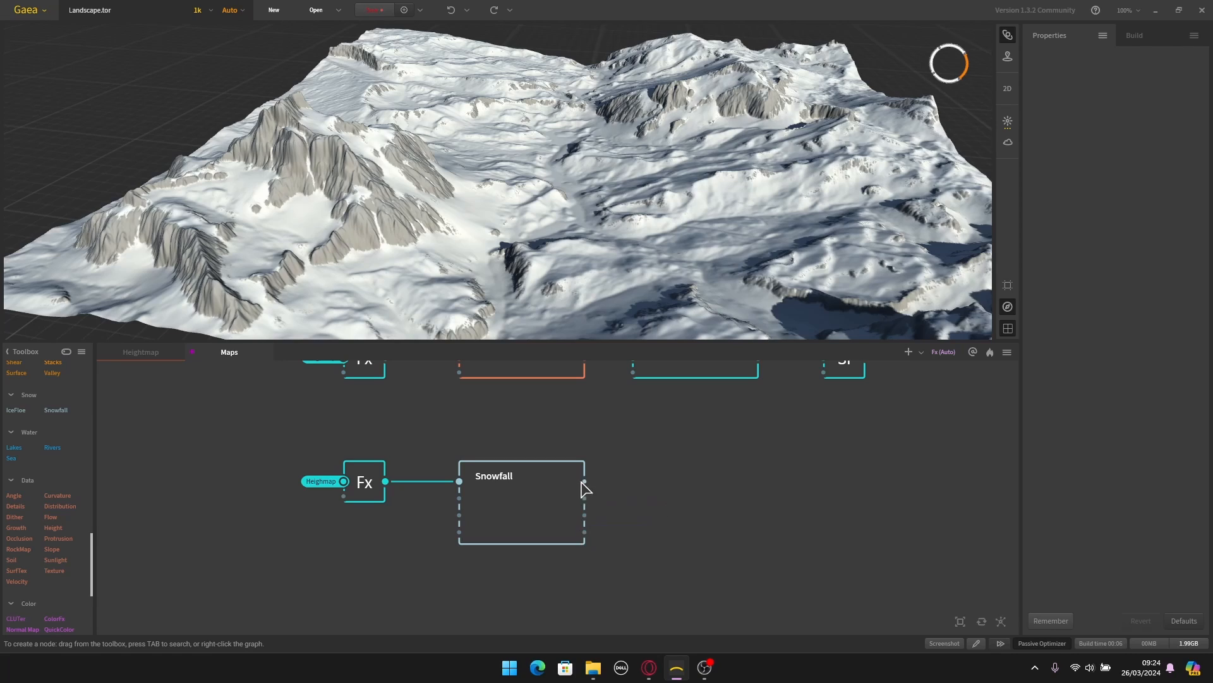
middle_drag(635, 507, 586, 506)
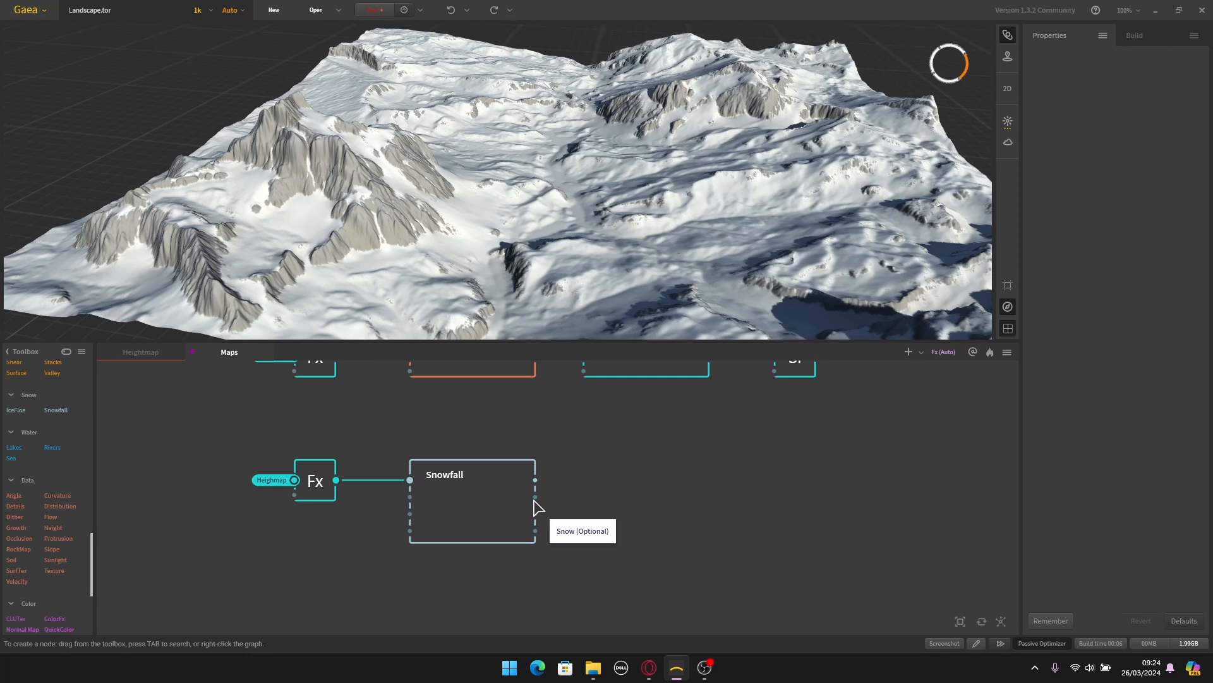
drag(537, 498, 600, 494)
text(fx)
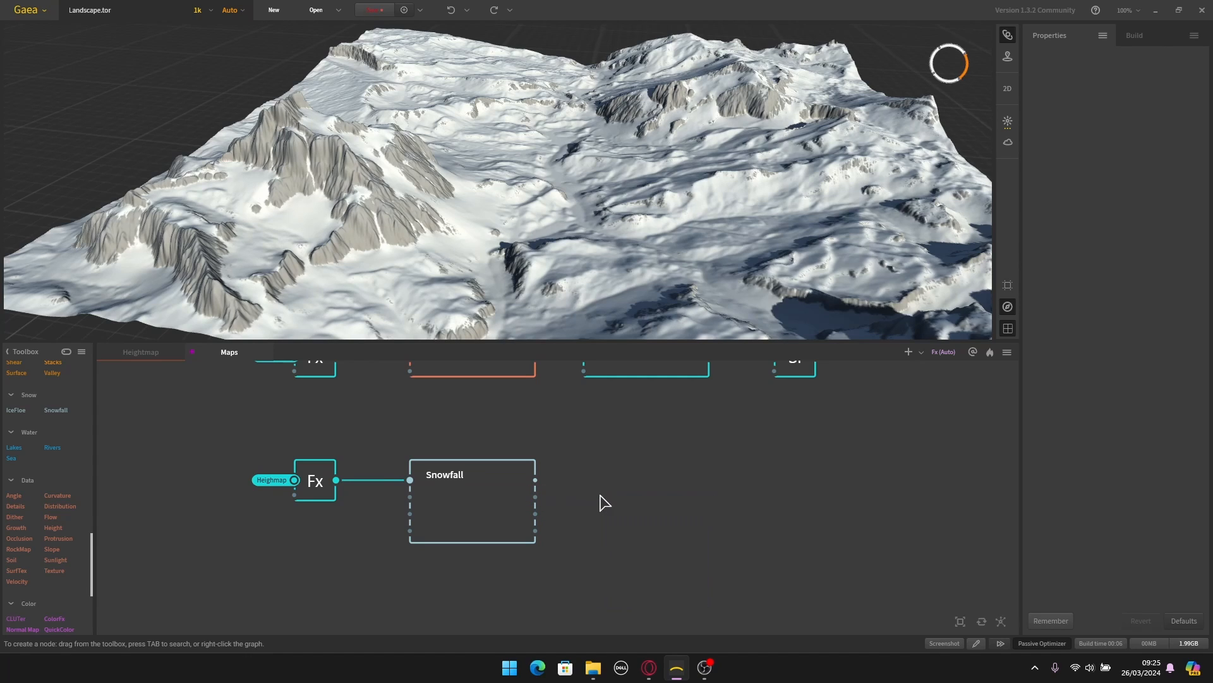
key(Return)
drag(613, 501, 639, 496)
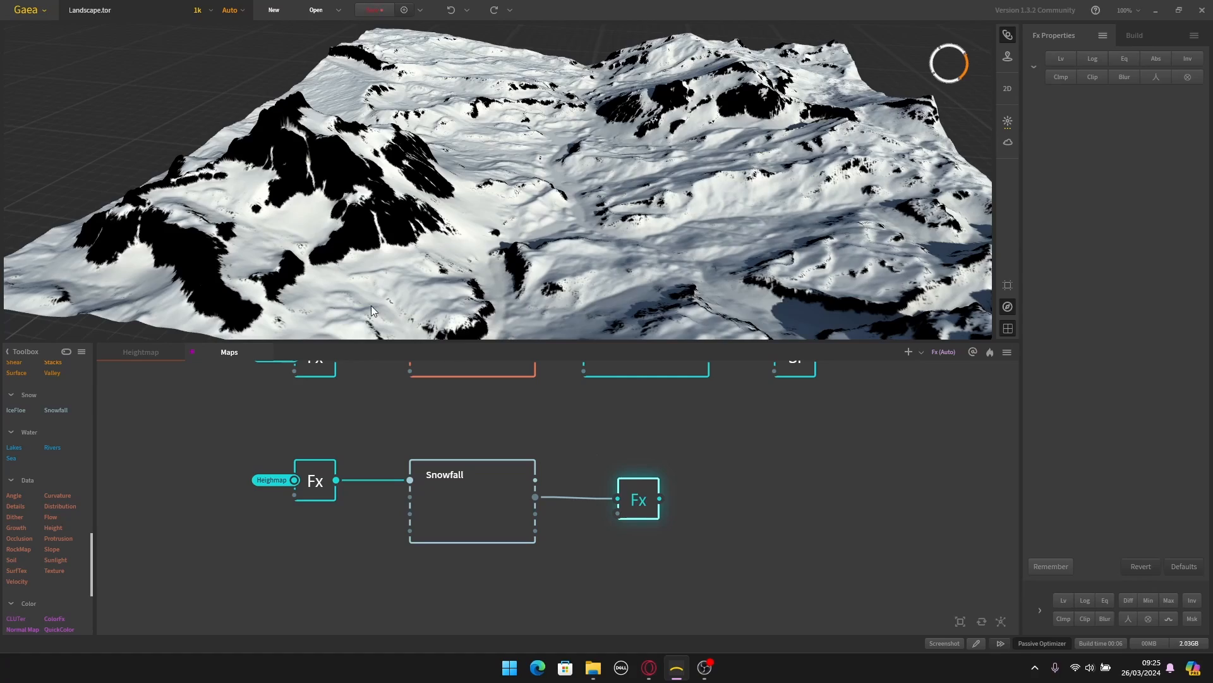
Step: Compare the snow mask with the Snowfall node's snow-covered terrain in the 3D view from several angles
scroll(586, 163, down, 3)
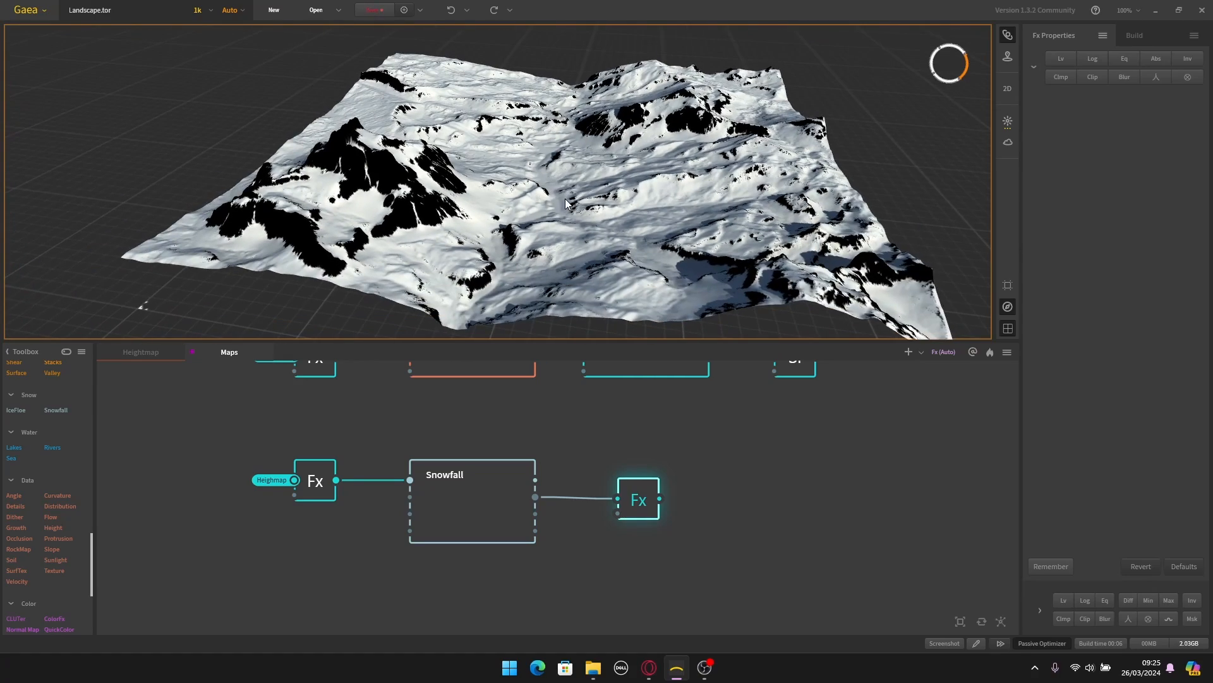
drag(565, 202, 505, 230)
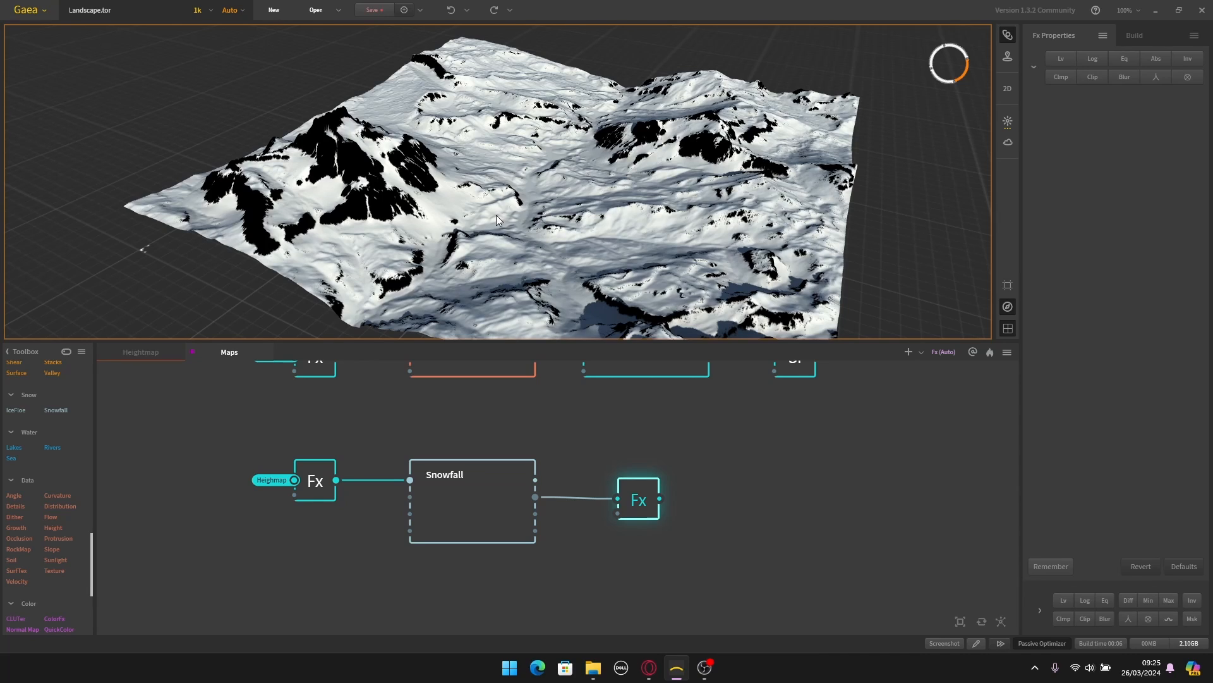
click(464, 517)
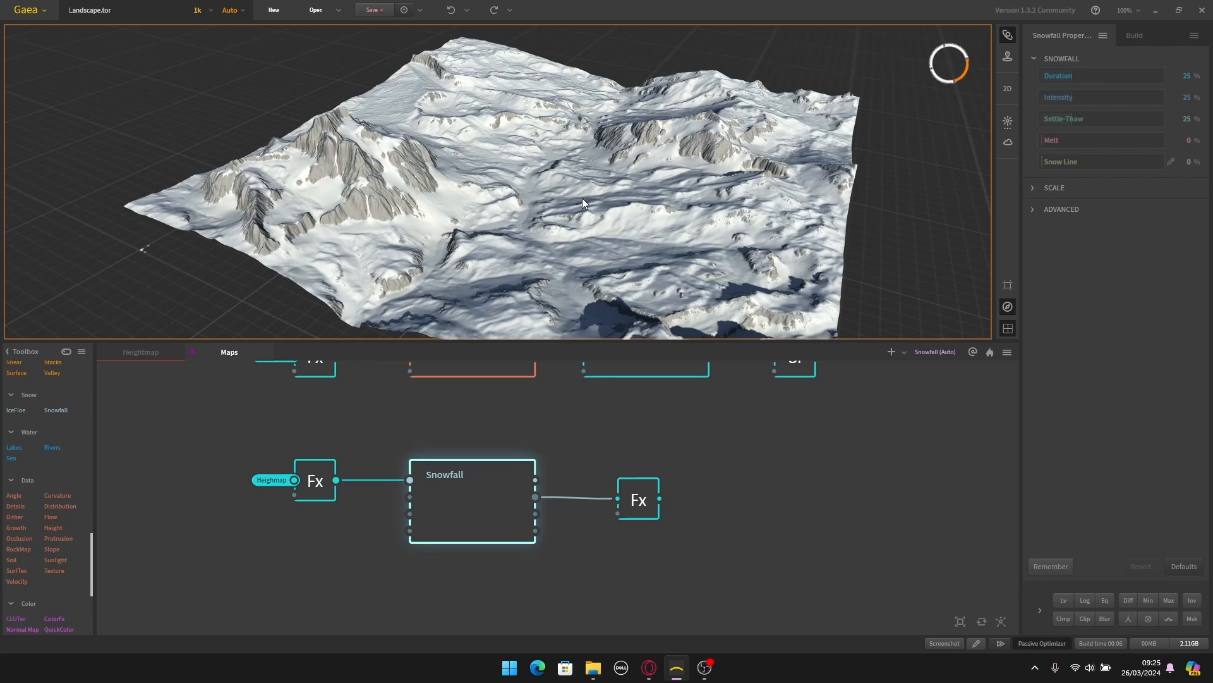
click(604, 405)
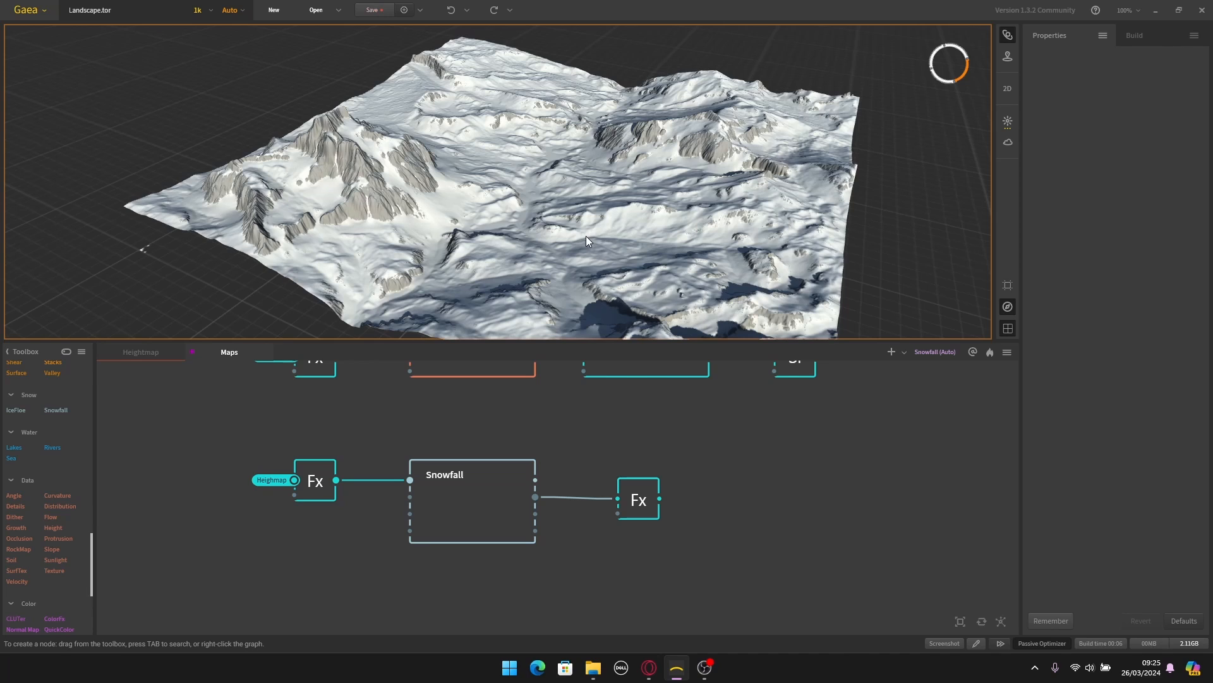
drag(428, 96, 451, 129)
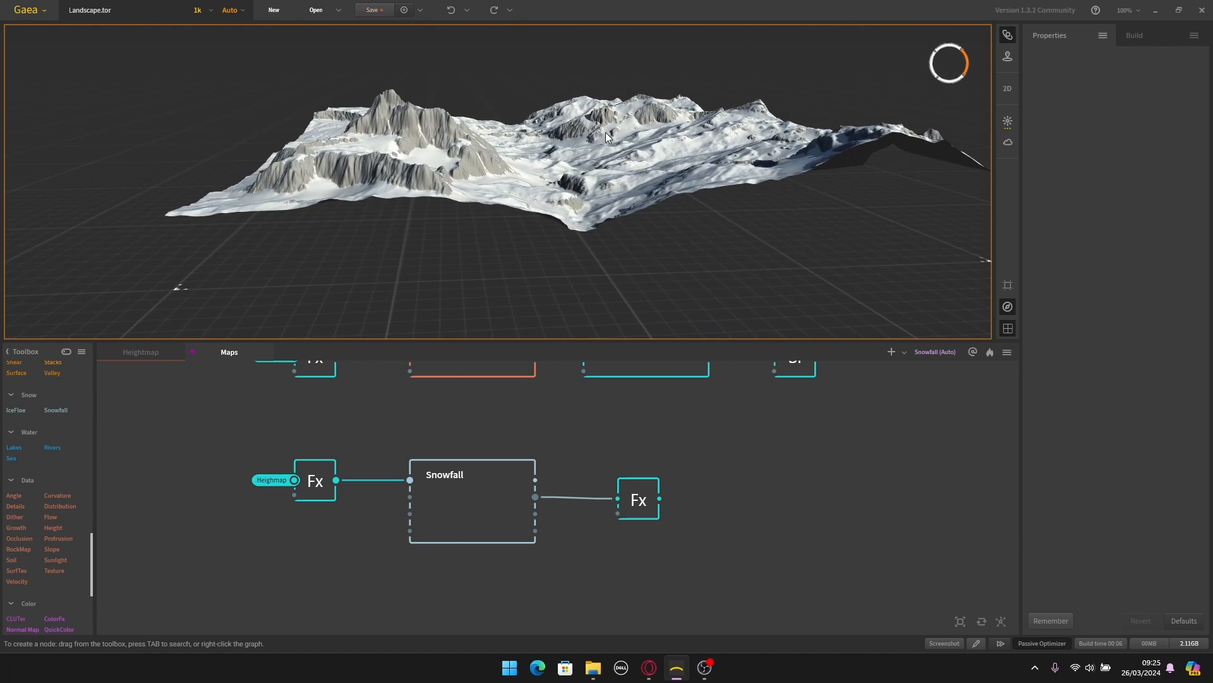
drag(605, 132, 516, 133)
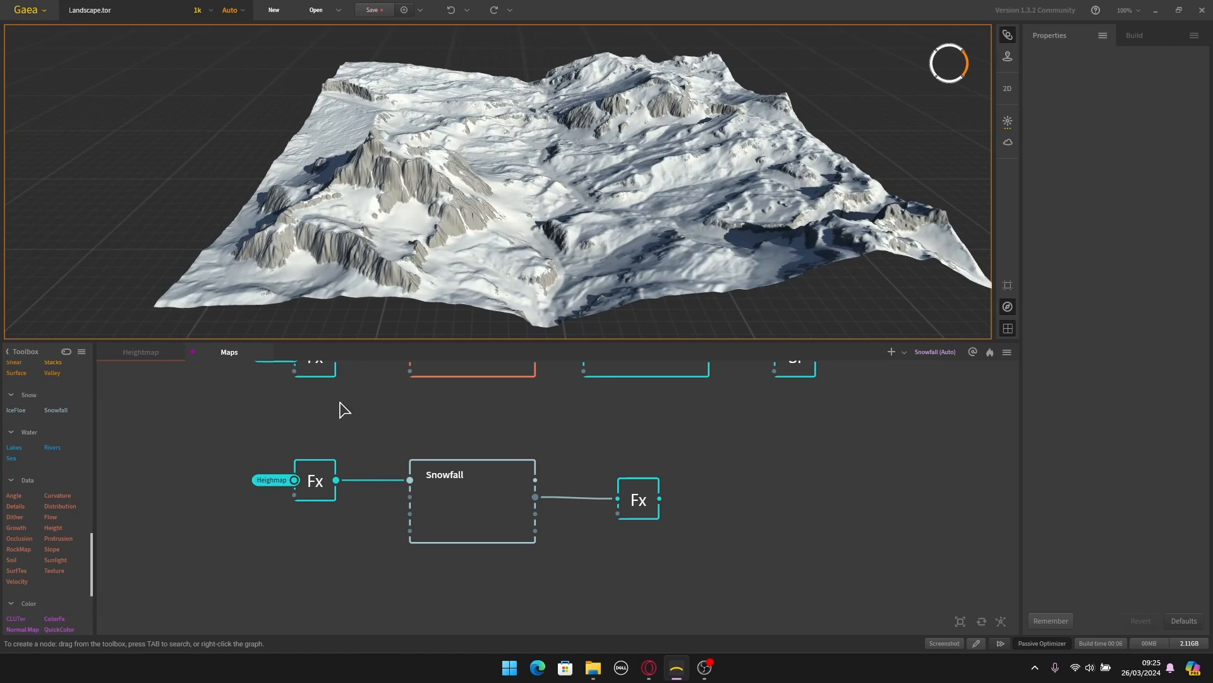
click(453, 497)
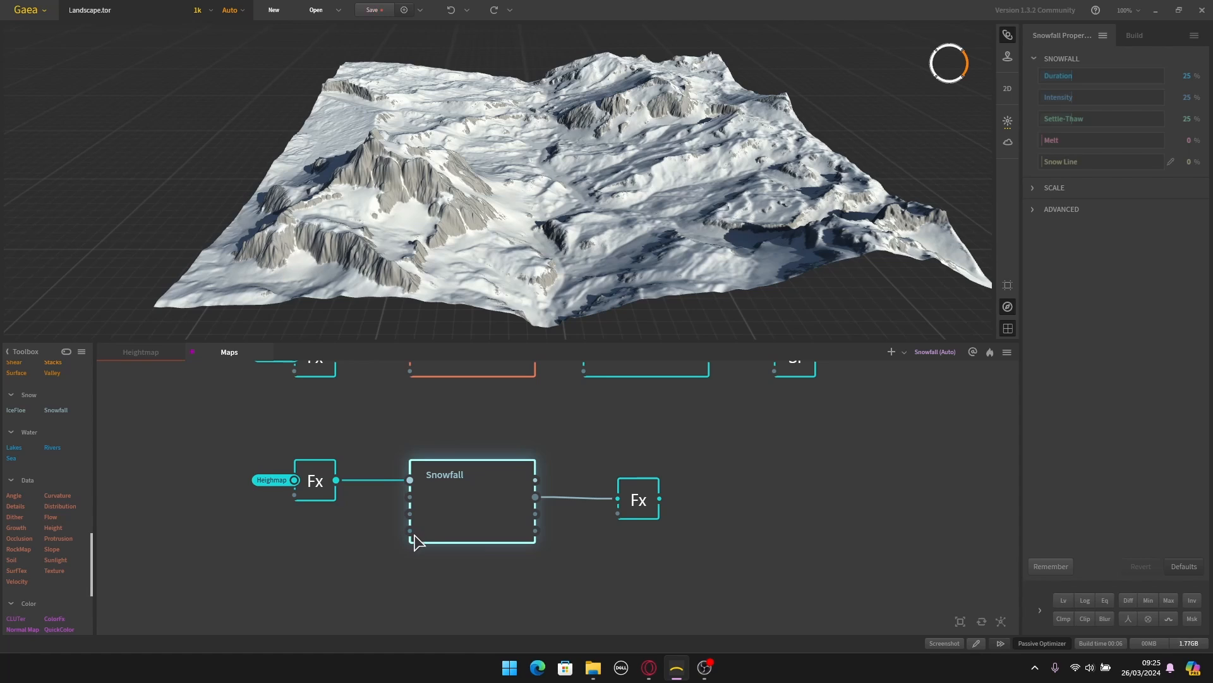
click(351, 562)
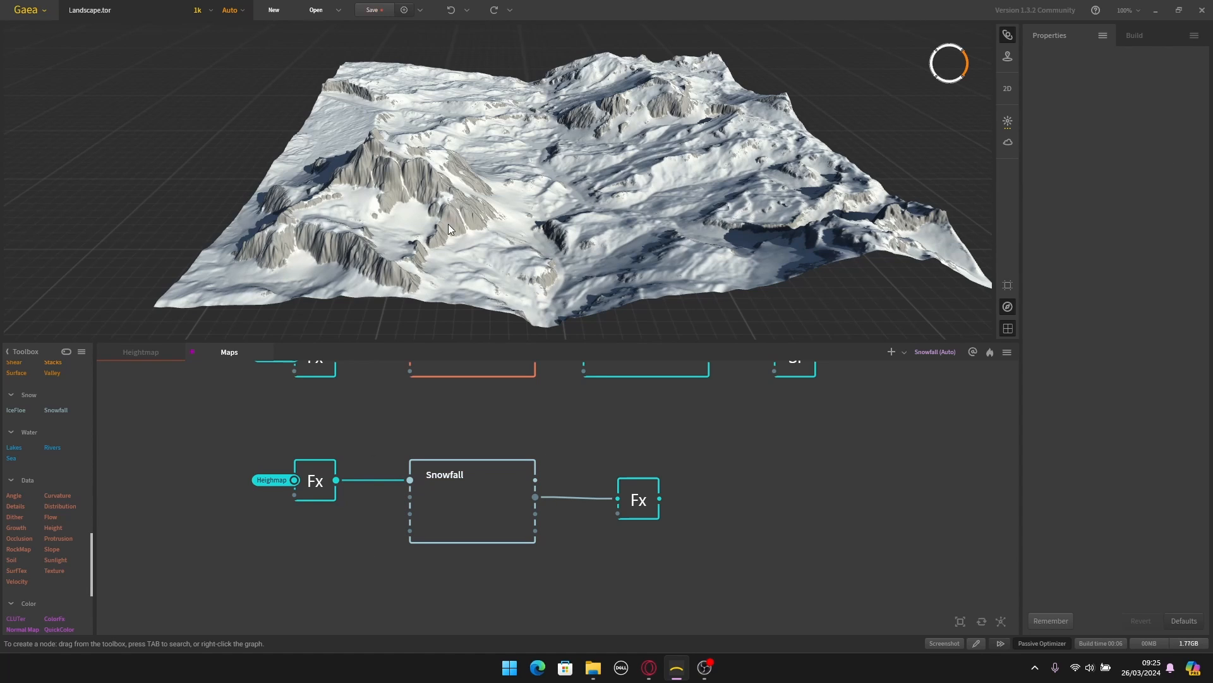
drag(461, 242, 458, 262)
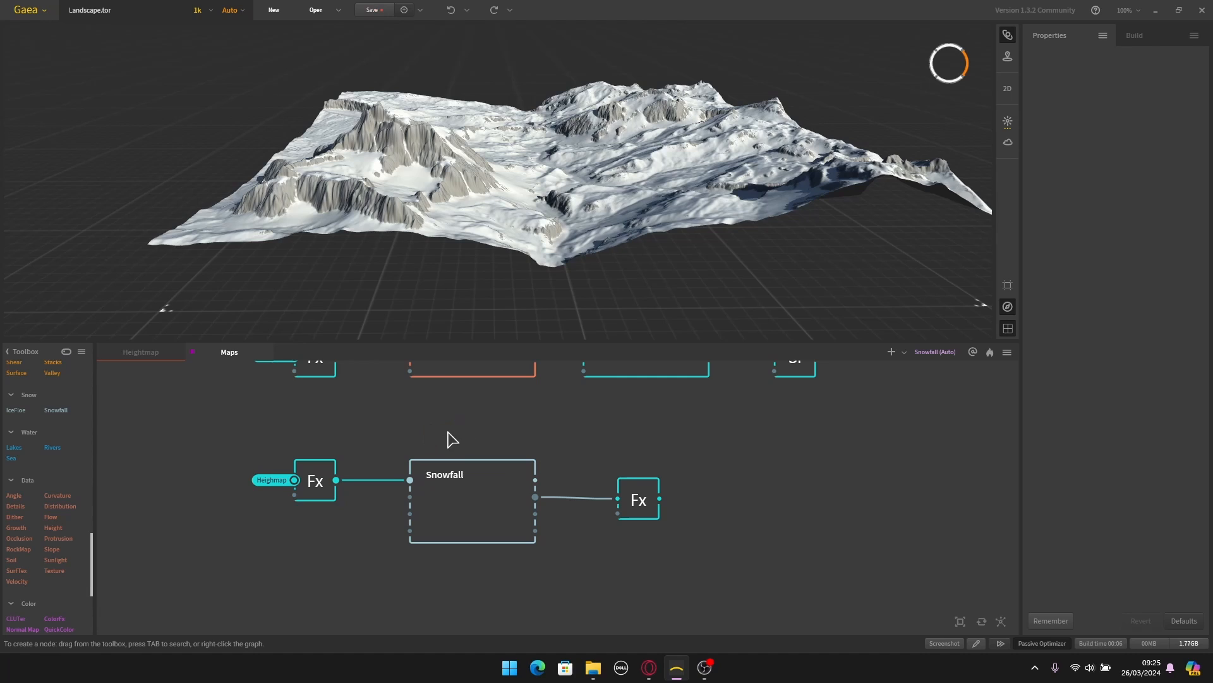
middle_drag(453, 433, 632, 414)
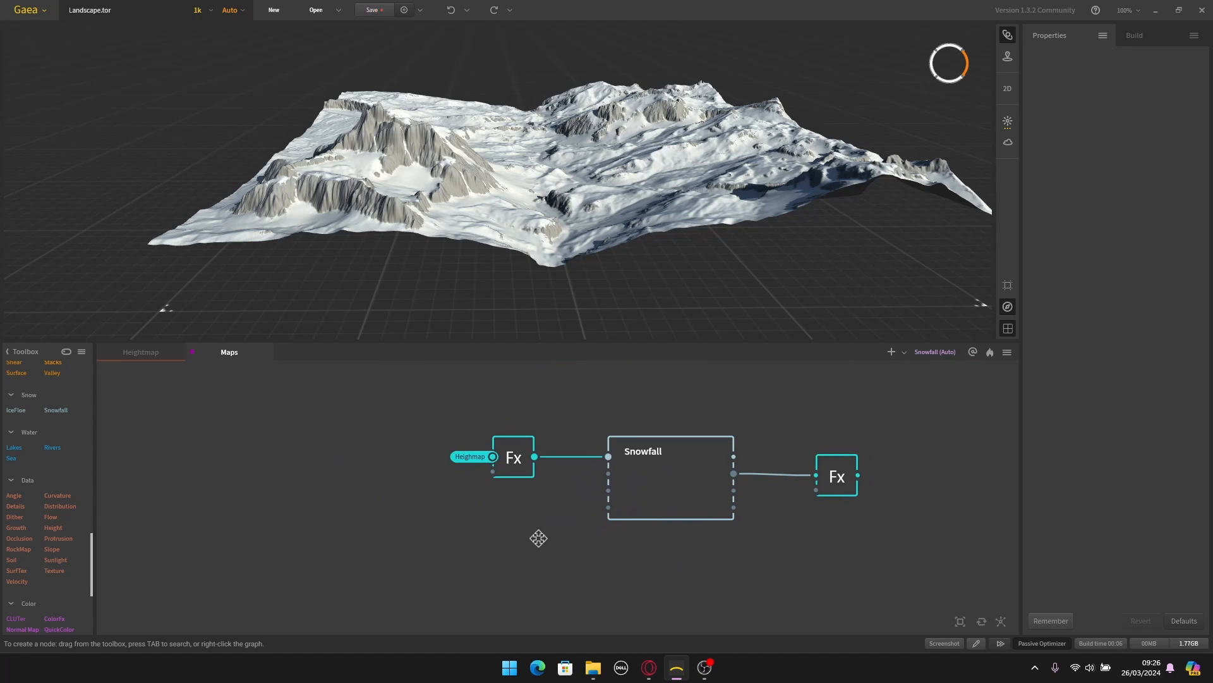
middle_drag(540, 536, 586, 513)
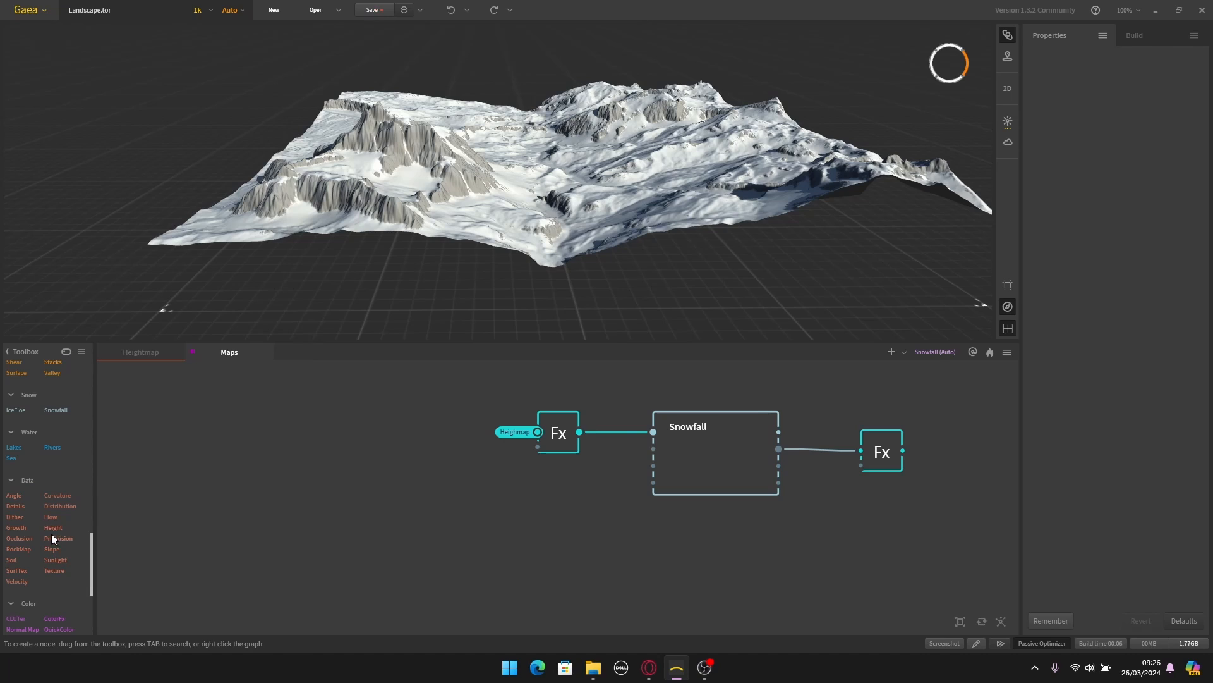
Step: Add a Height data node to the Maps graph and place it below and before the Snowfall chain
drag(50, 528, 404, 537)
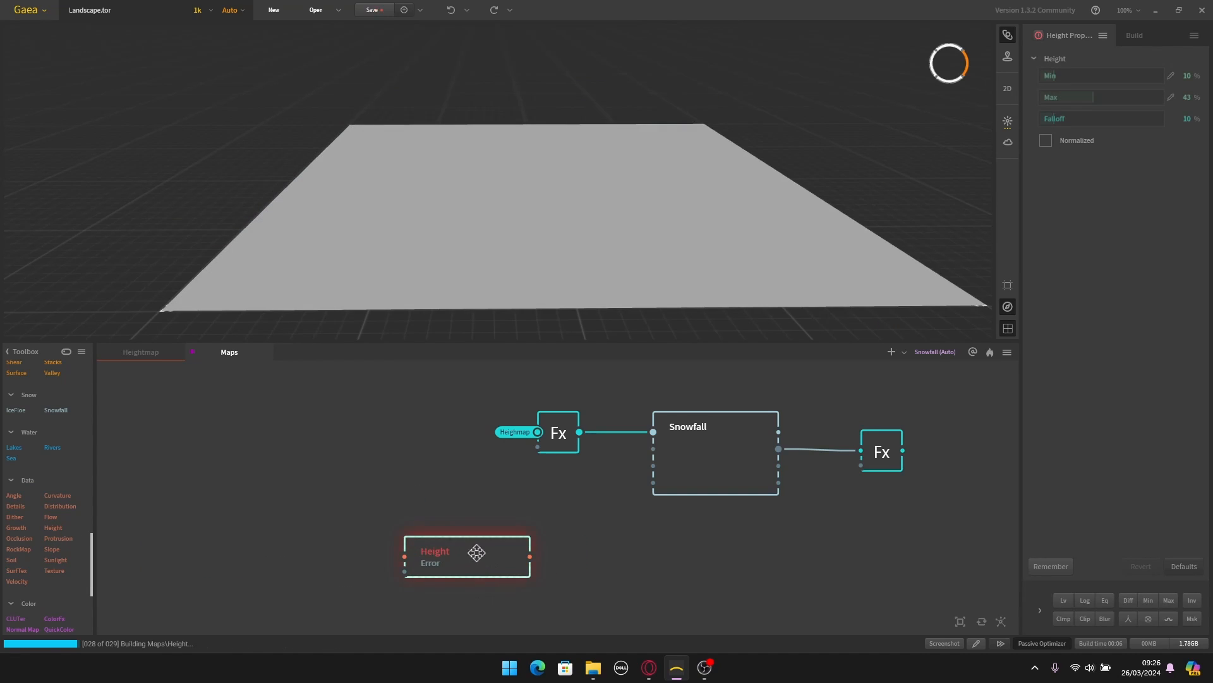
drag(477, 553, 512, 481)
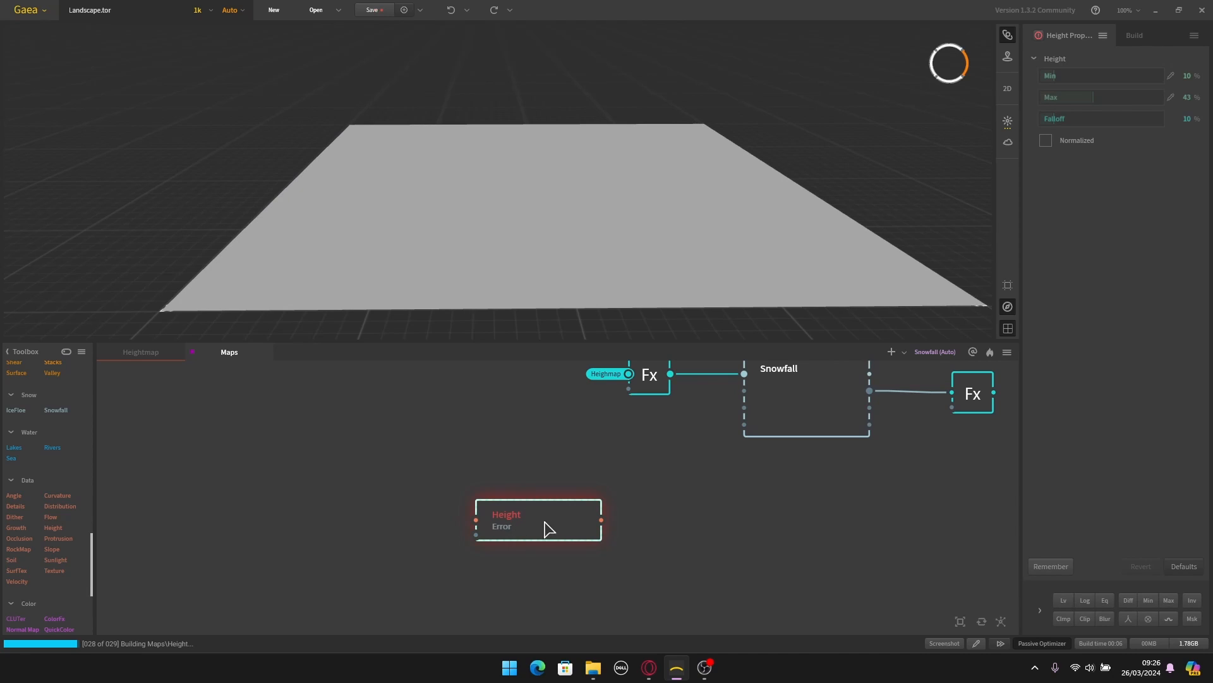
drag(585, 445, 635, 456)
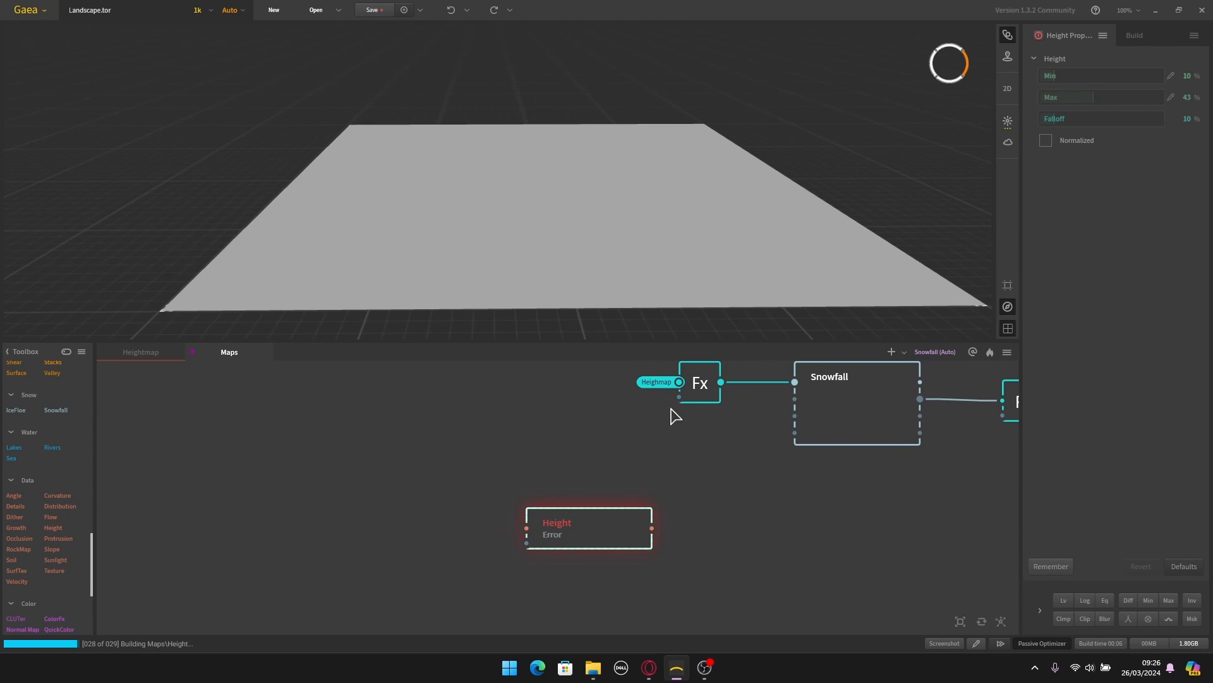
drag(455, 488, 512, 468)
Step: Add an Fx node in front of the Height node and link its input to the Heighmap portal
click(493, 495)
key(Tab)
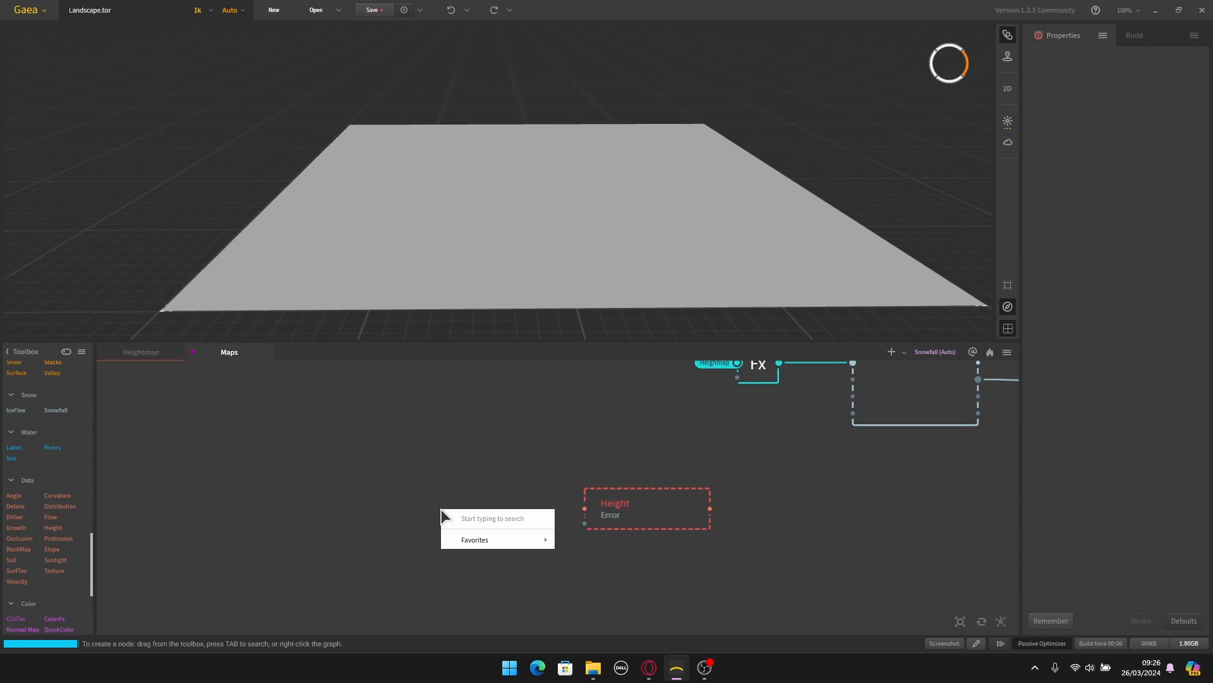
text(fX)
click(457, 536)
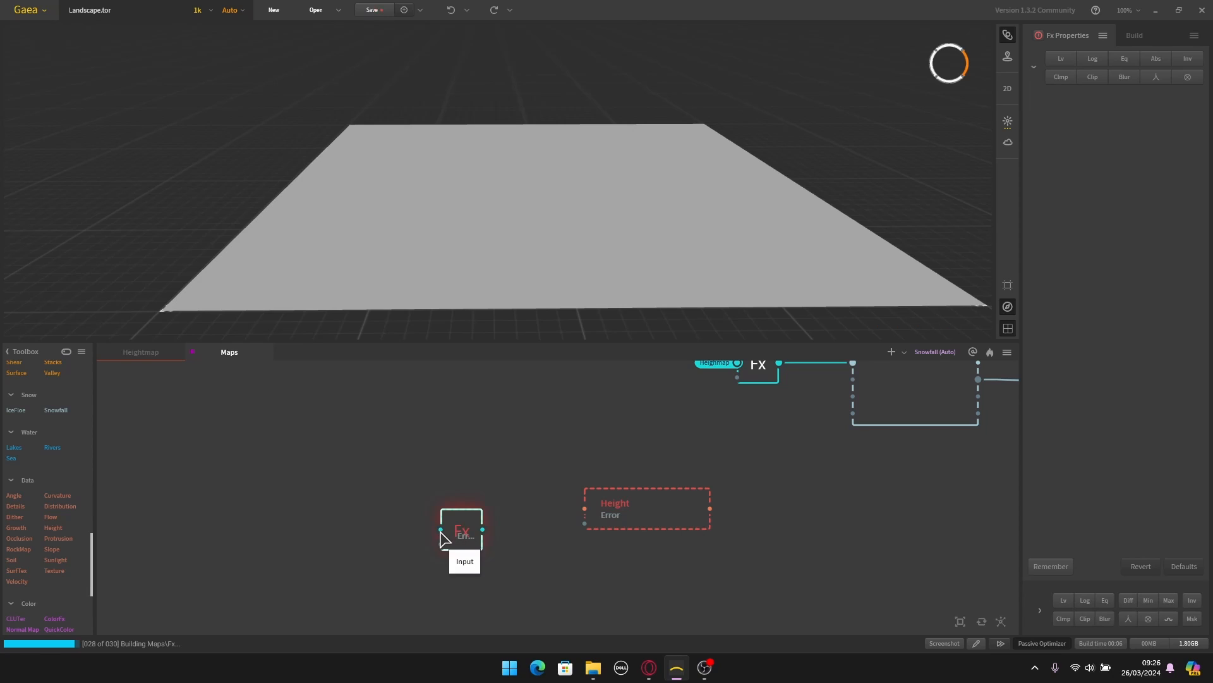
drag(441, 529, 351, 522)
mouse_move(376, 556)
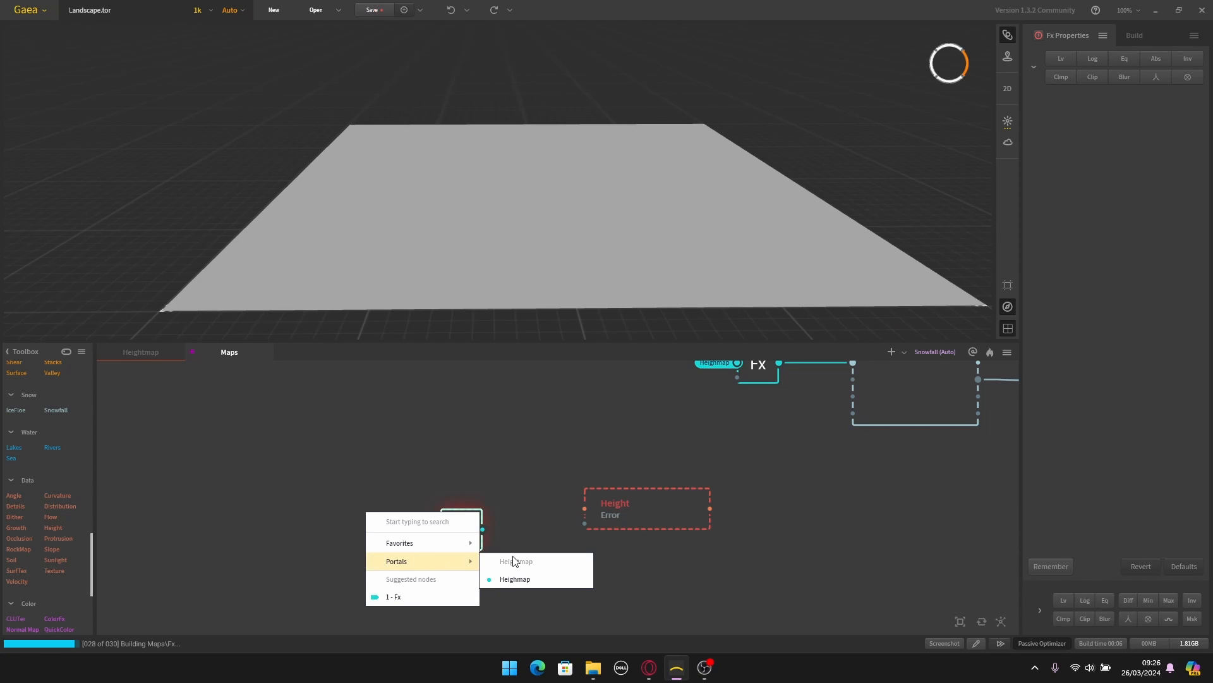
click(517, 578)
Step: Connect the new Fx node's output to Height's input and move the Height node closer to it
drag(464, 534, 585, 508)
click(630, 515)
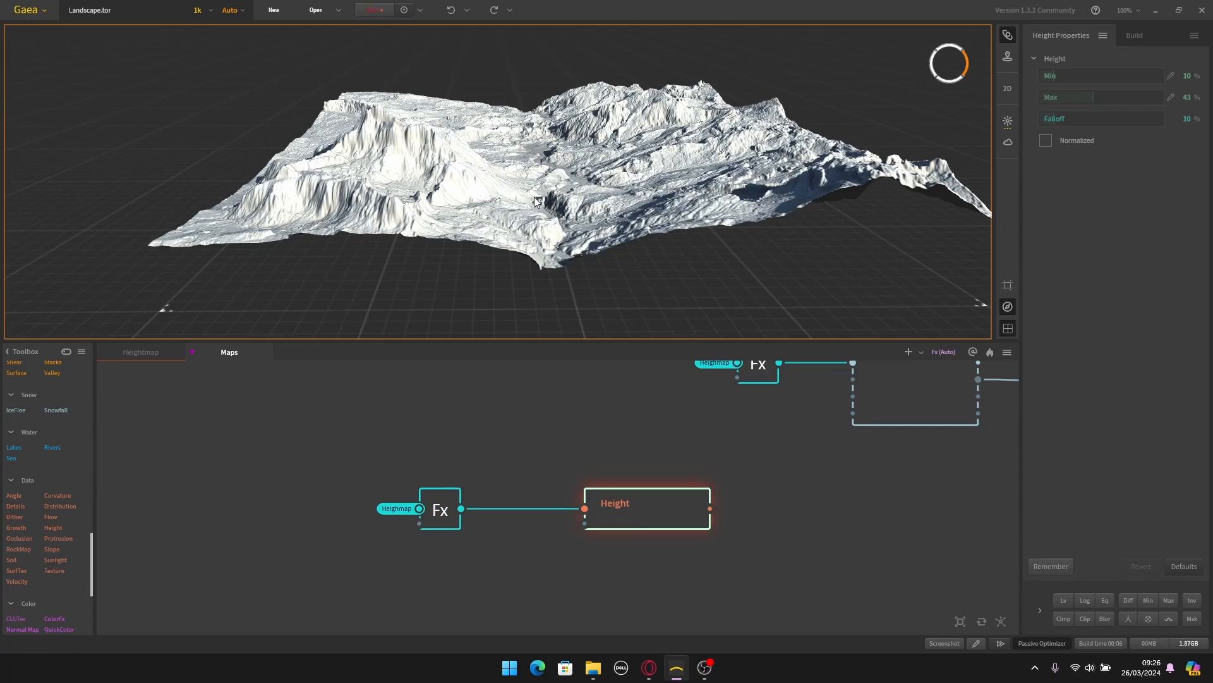
drag(533, 195, 556, 231)
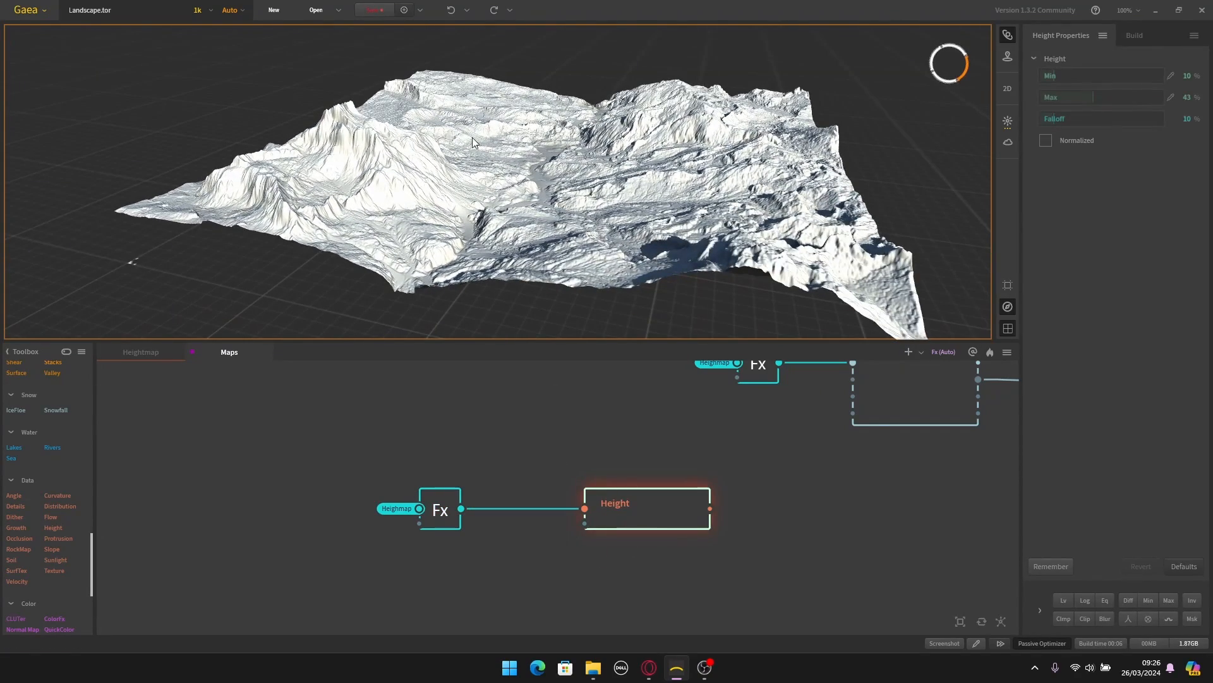
drag(630, 520, 568, 514)
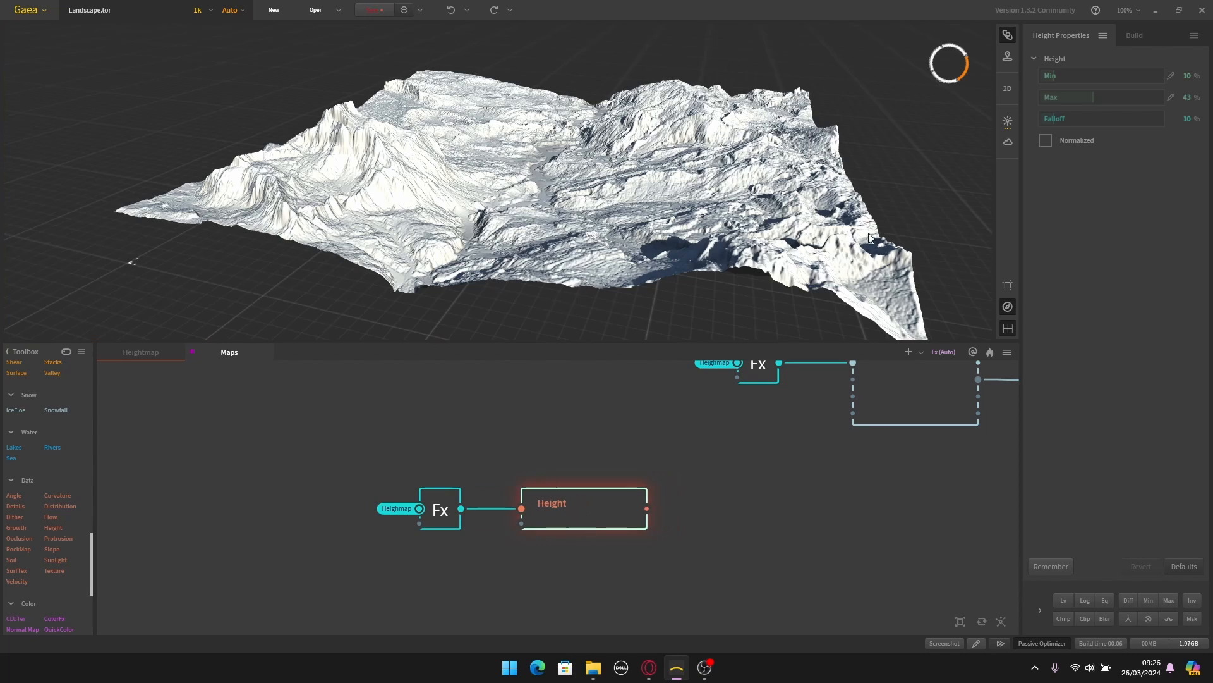
Step: Set the Height node's Min to 30% to limit the mask to the higher peaks
click(1063, 75)
drag(1063, 76, 1069, 75)
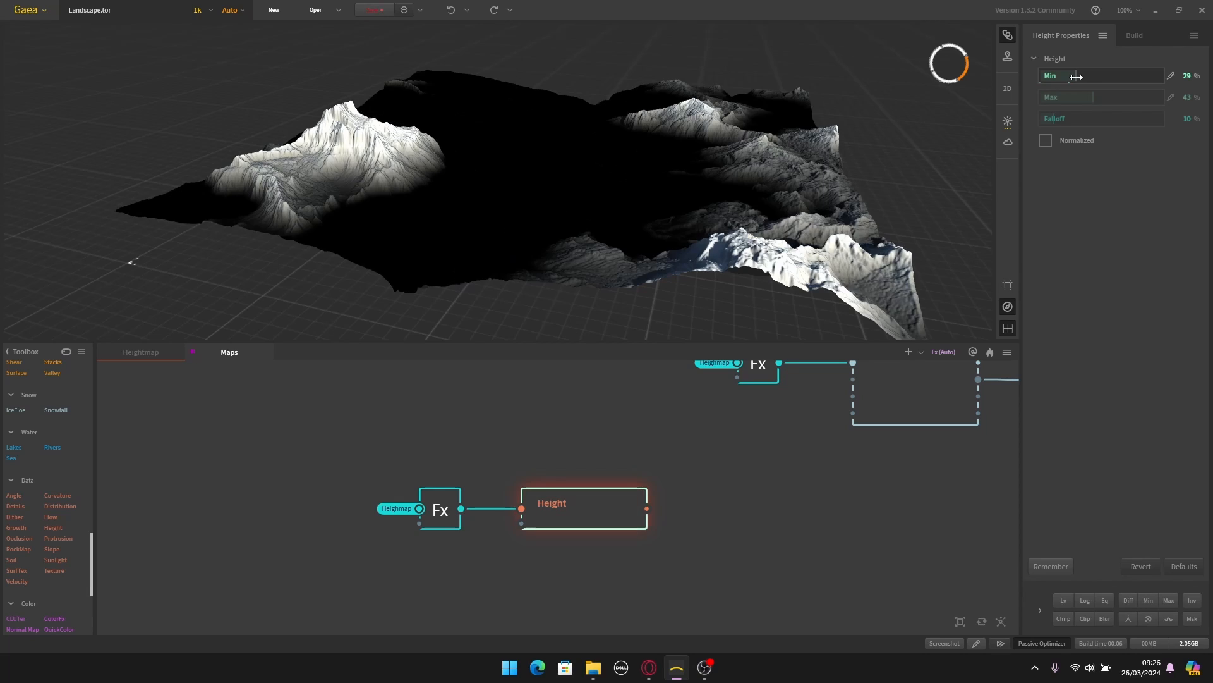
drag(1075, 77, 1071, 77)
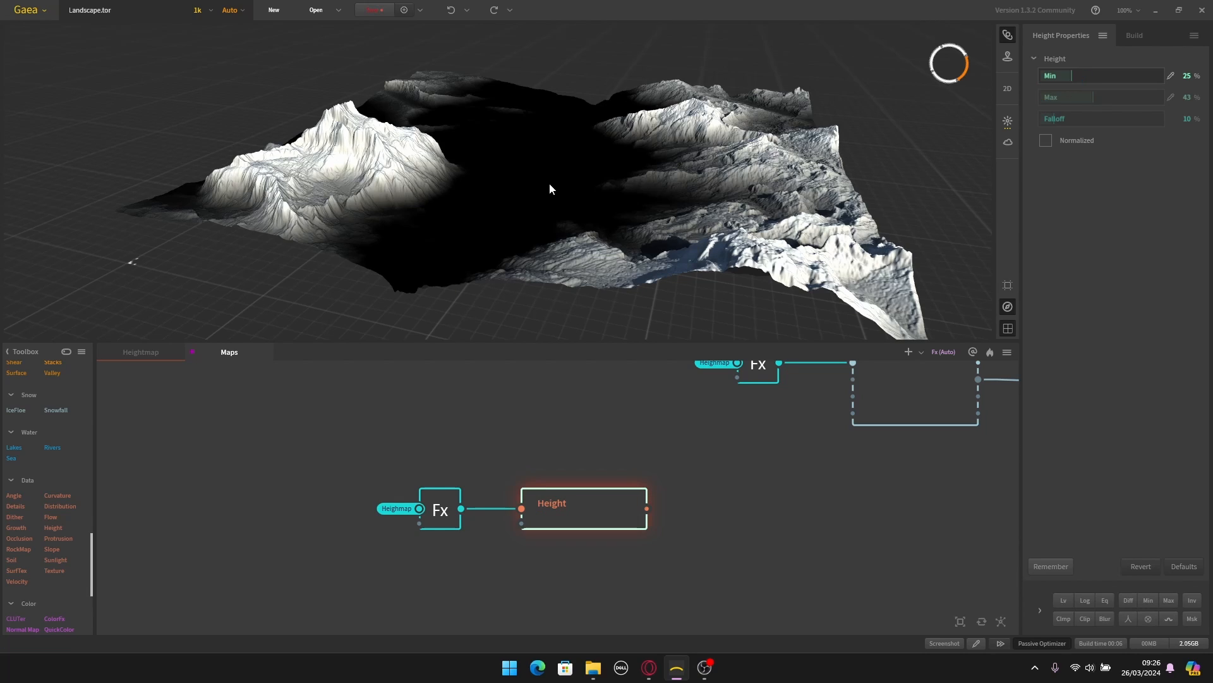
scroll(709, 422, down, 2)
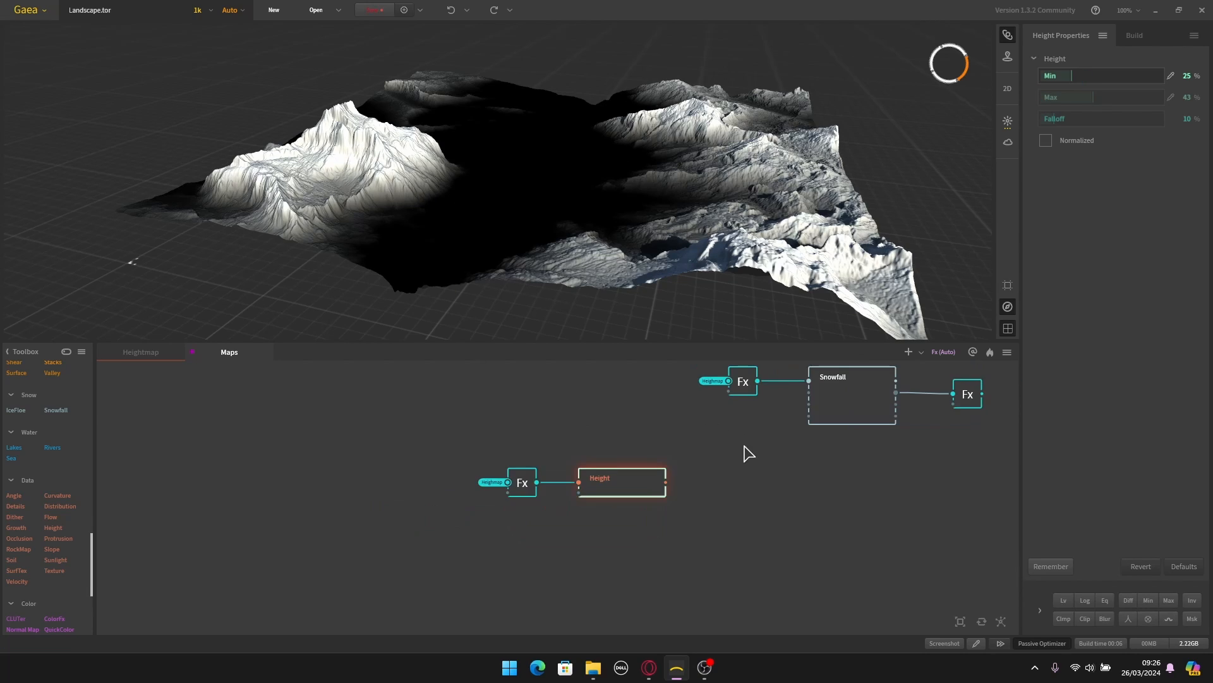
middle_drag(744, 451, 456, 552)
drag(682, 533, 433, 457)
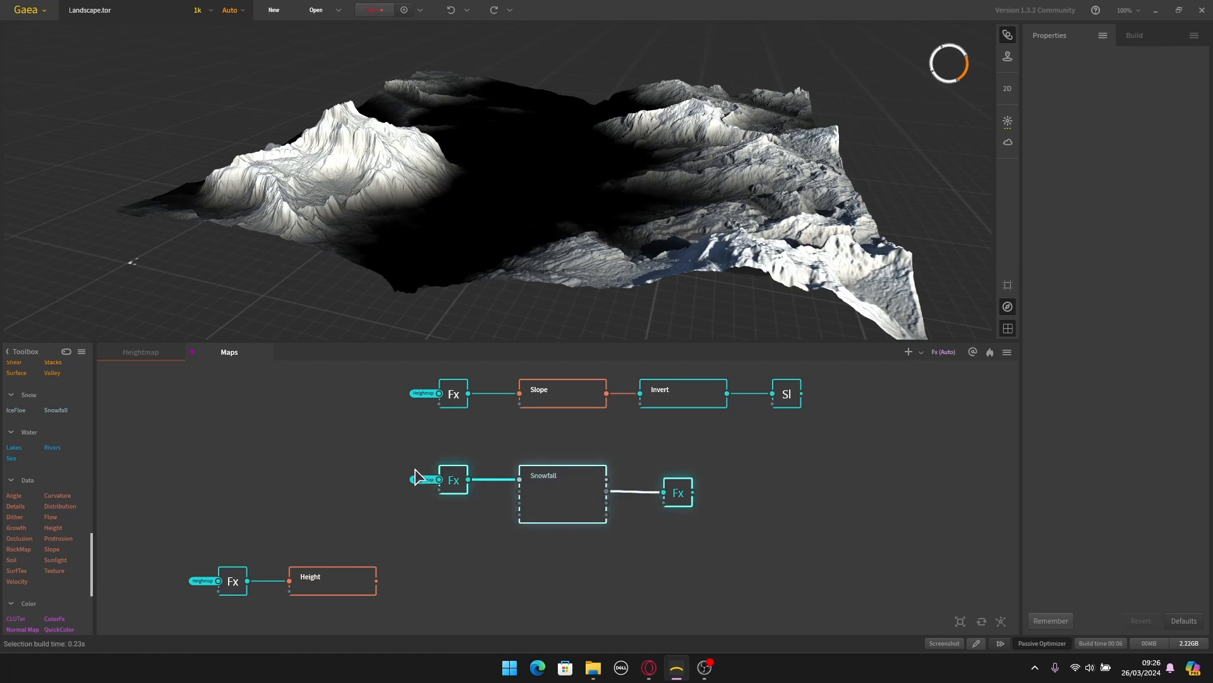
middle_drag(320, 529, 431, 476)
click(430, 537)
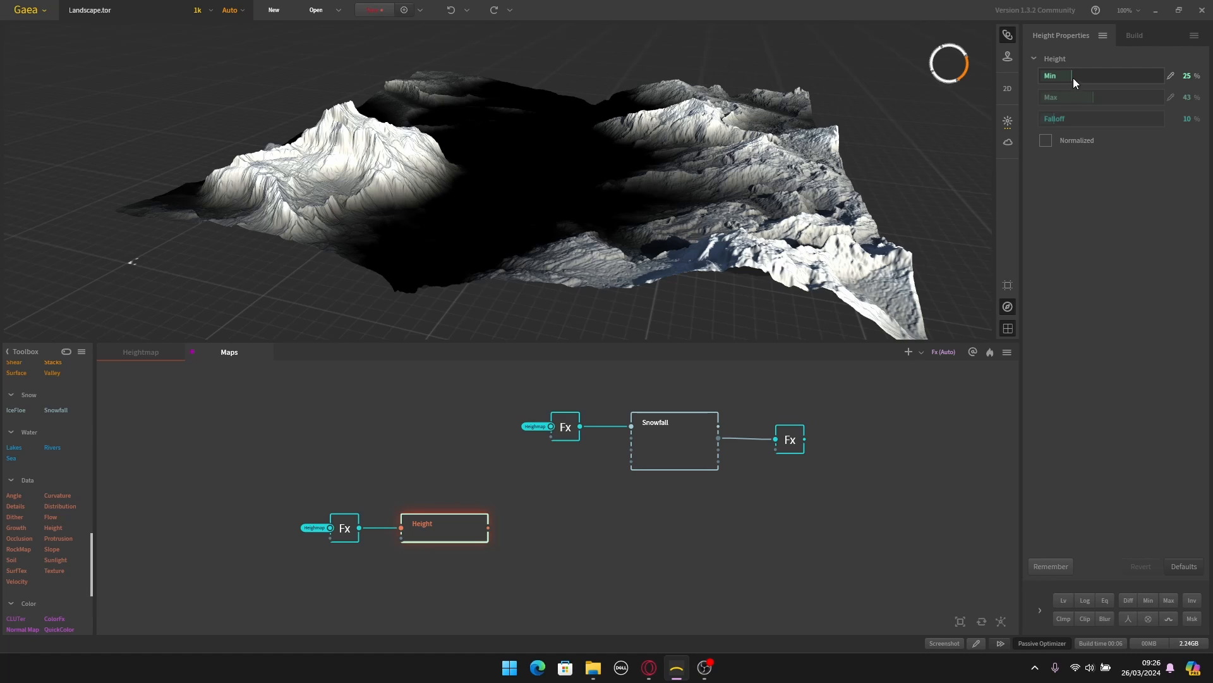
drag(1074, 76, 1077, 76)
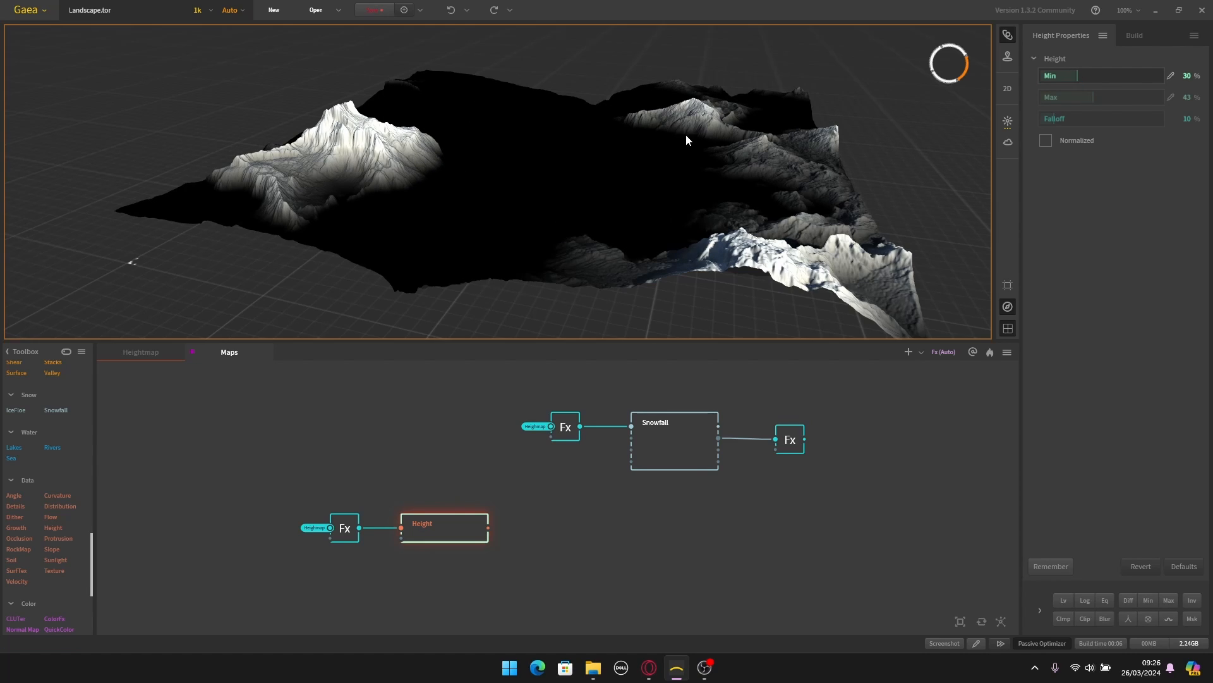
Step: Connect the Height node's output to the lowest input port of the Snowfall node
drag(685, 134, 627, 160)
drag(531, 558, 422, 529)
scroll(422, 528, up, 1)
drag(326, 541, 499, 460)
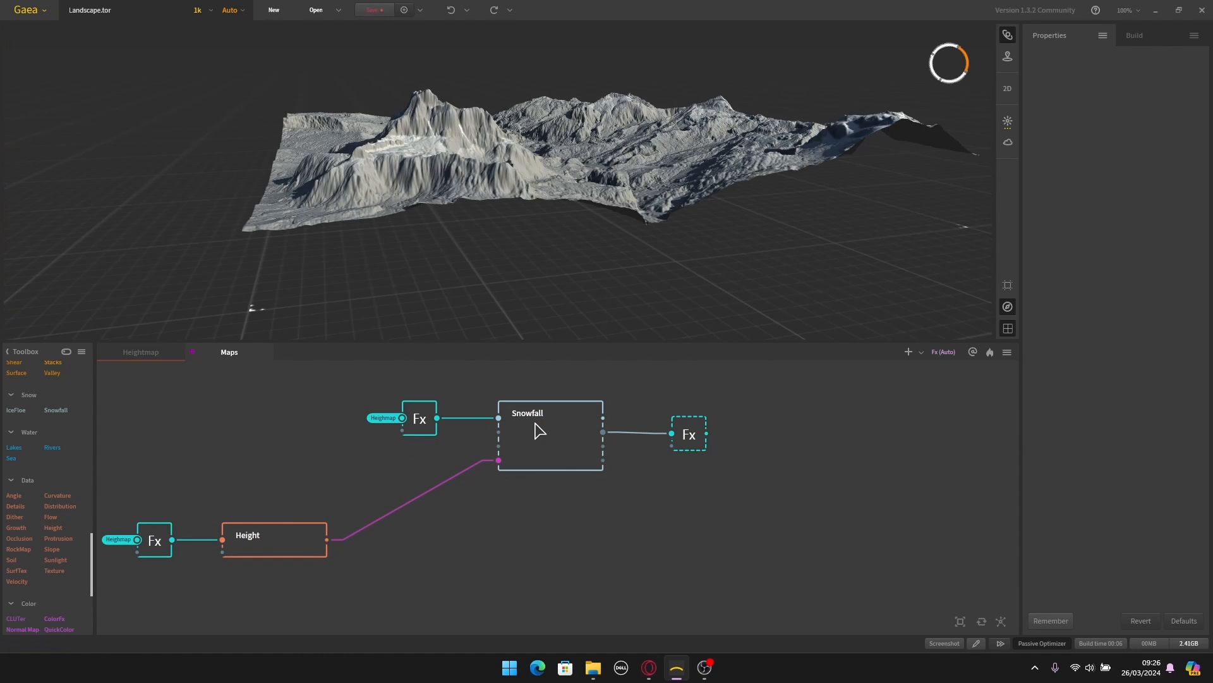
Step: Examine how the Height-masked Snowfall covers the terrain's peaks and valleys from several angles
click(534, 427)
drag(484, 176, 453, 158)
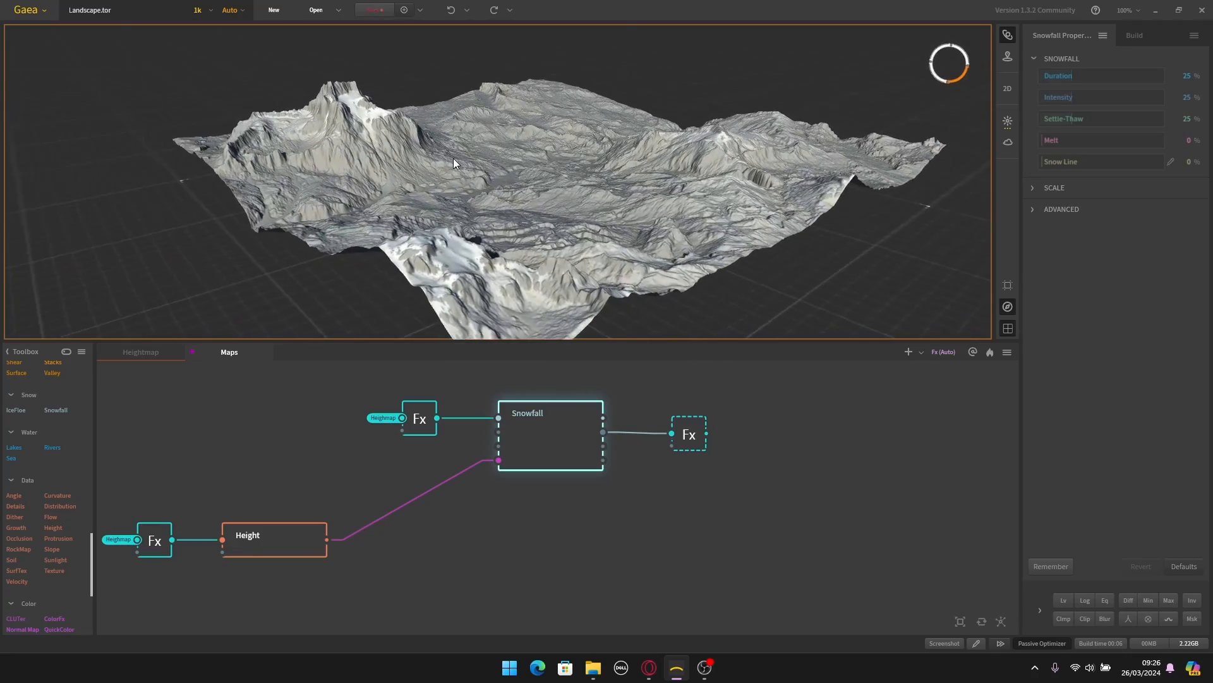
scroll(453, 158, up, 3)
drag(458, 237, 287, 283)
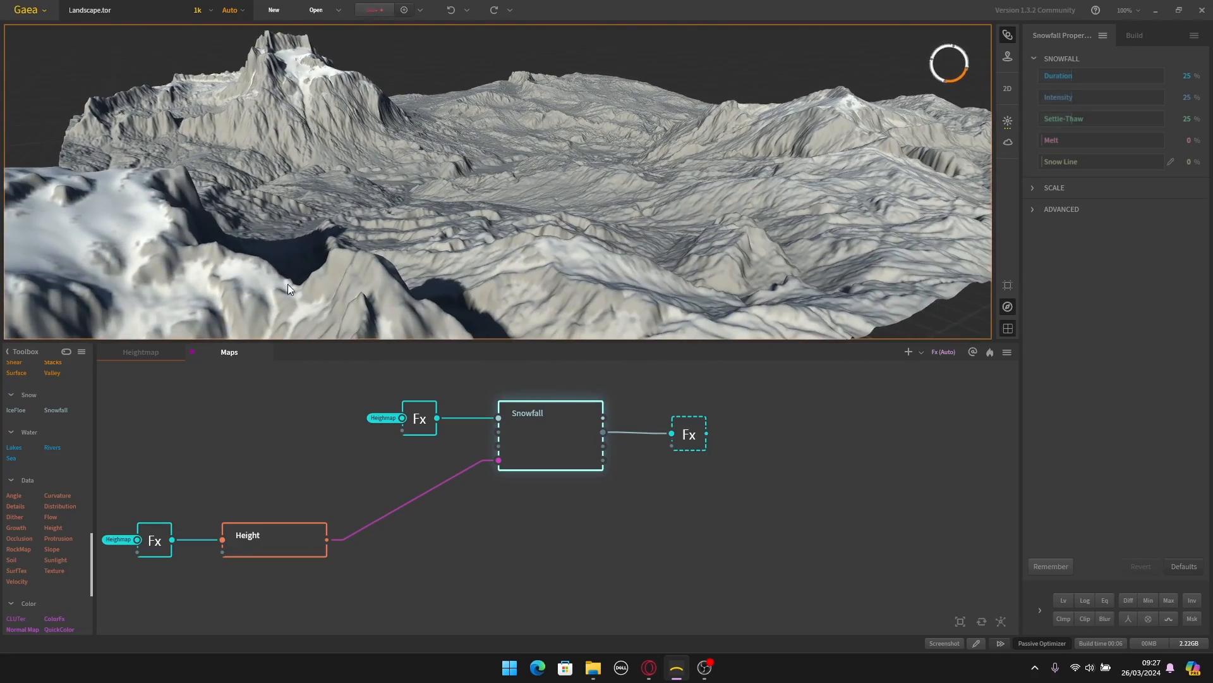
drag(574, 247, 351, 175)
drag(373, 218, 417, 259)
click(629, 544)
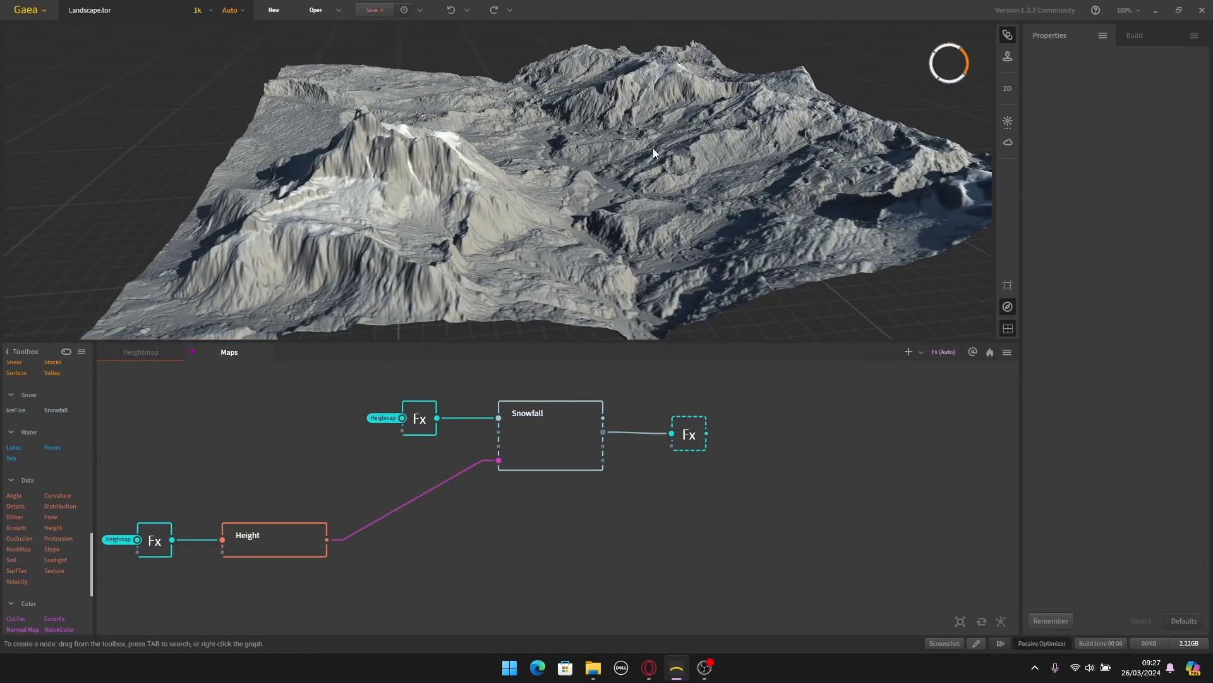
drag(653, 148, 624, 146)
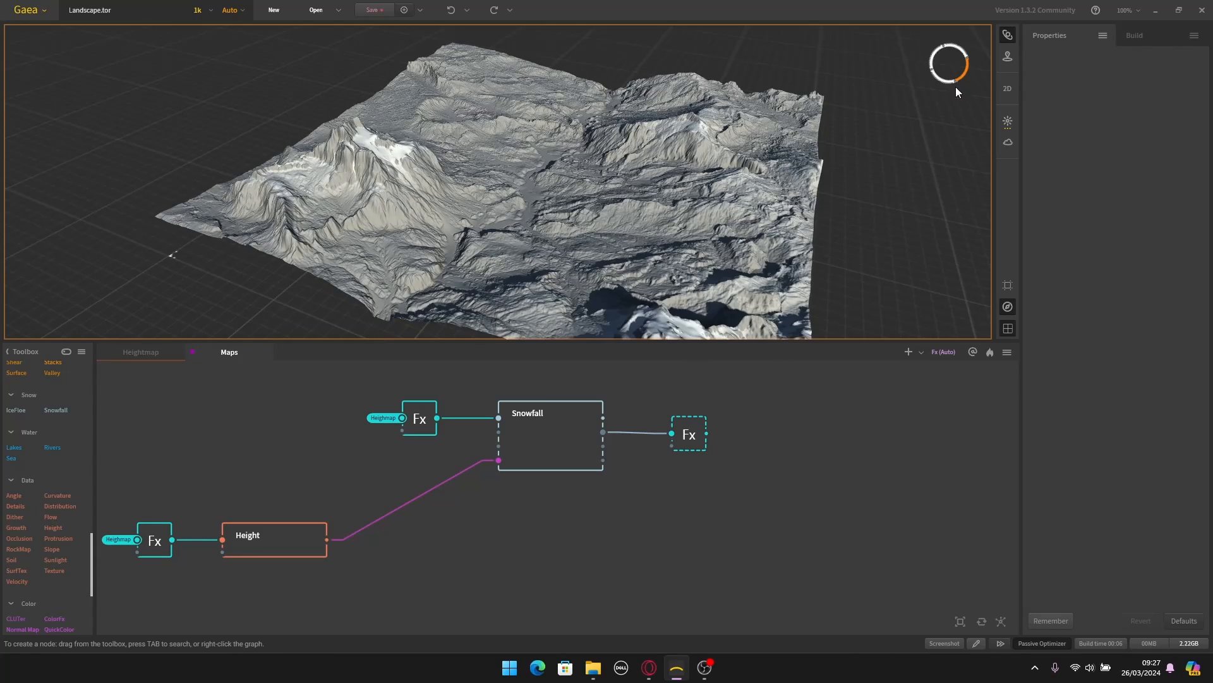
drag(956, 88, 1014, 92)
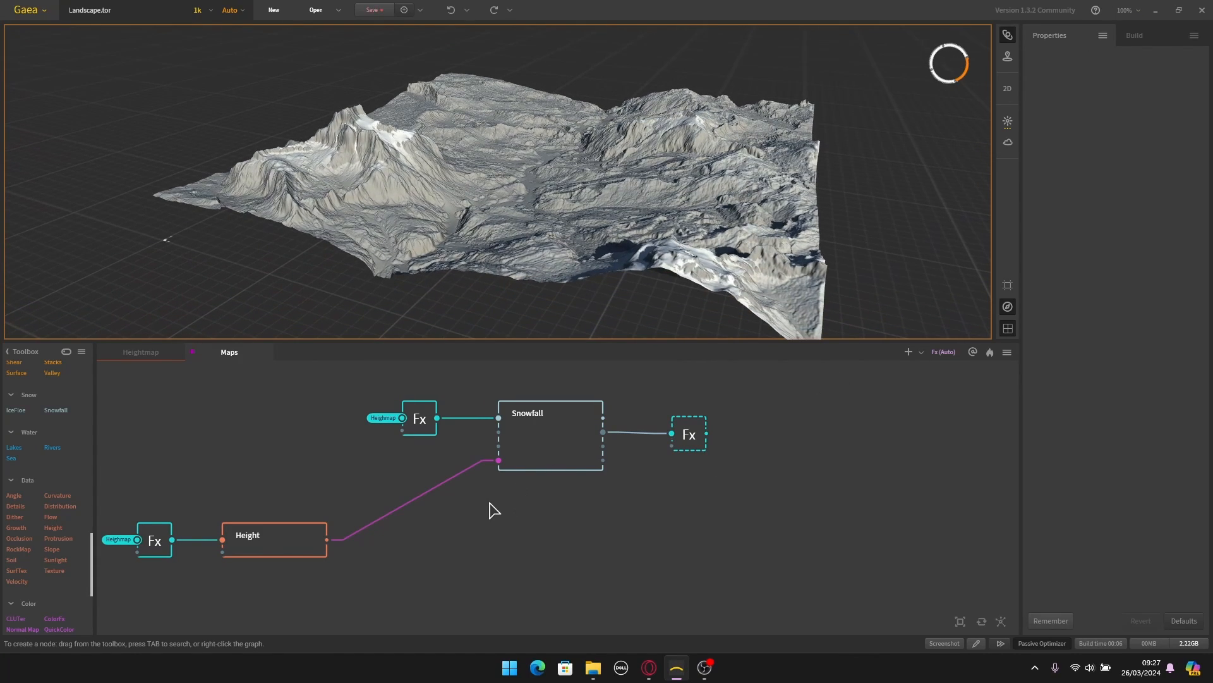
Step: Inspect the height-limited snow mask of the Fx node after Snowfall from several angles and closer up
scroll(596, 505, down, 1)
drag(632, 481, 439, 553)
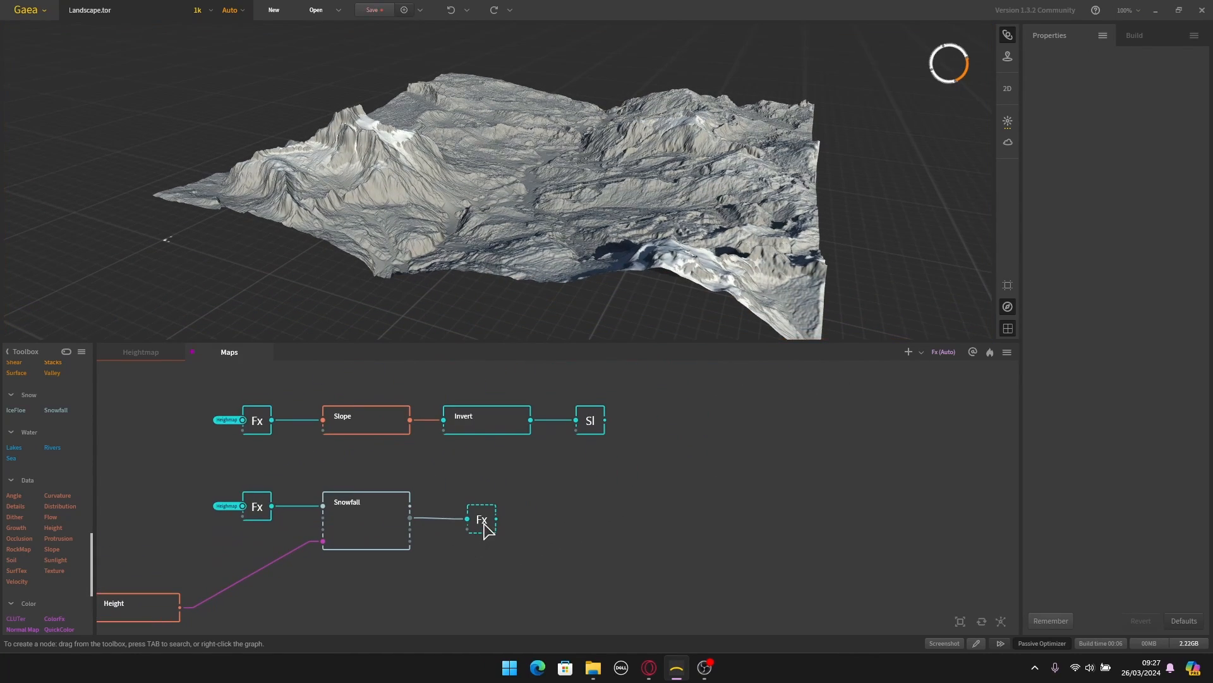
drag(468, 162, 490, 225)
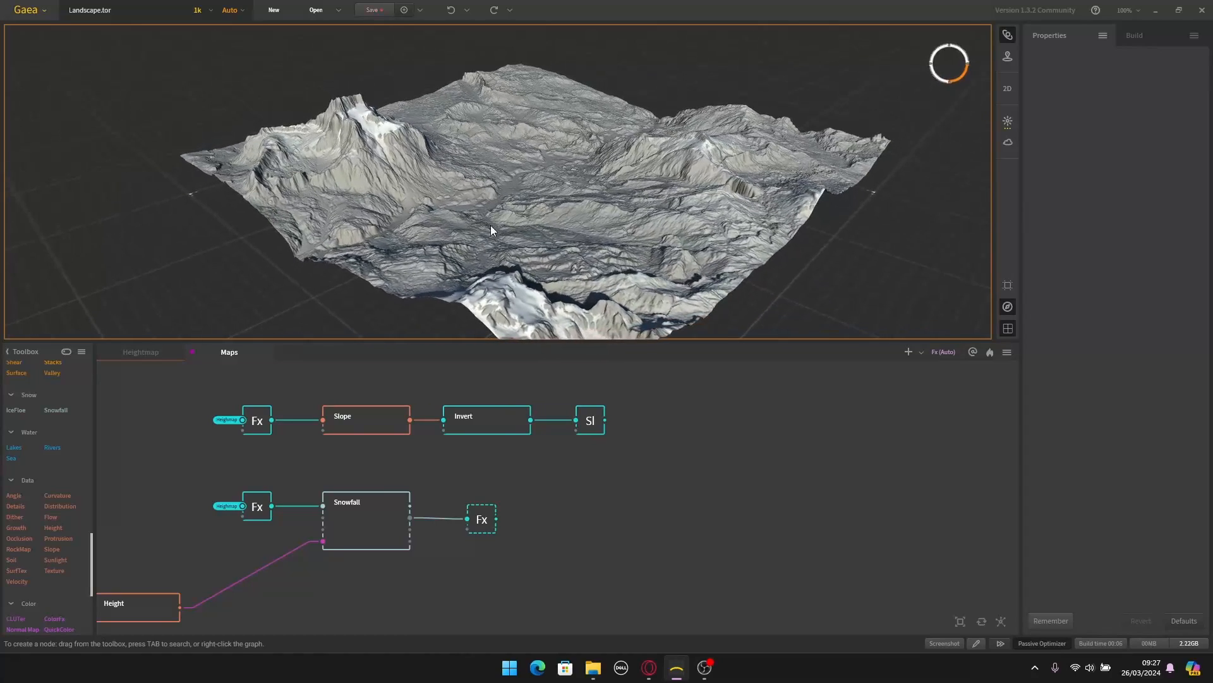
scroll(499, 532, up, 2)
click(479, 517)
mouse_move(479, 522)
mouse_down()
mouse_move(496, 504)
mouse_move(491, 528)
mouse_up()
drag(450, 220, 401, 237)
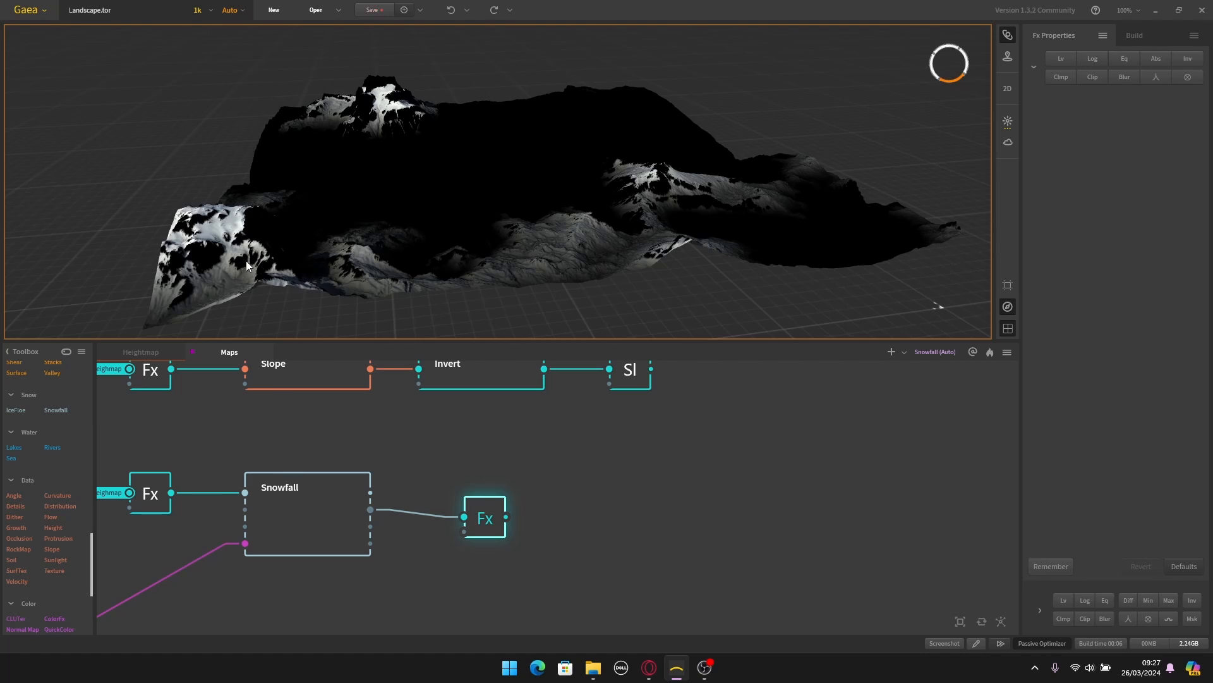
scroll(253, 276, up, 3)
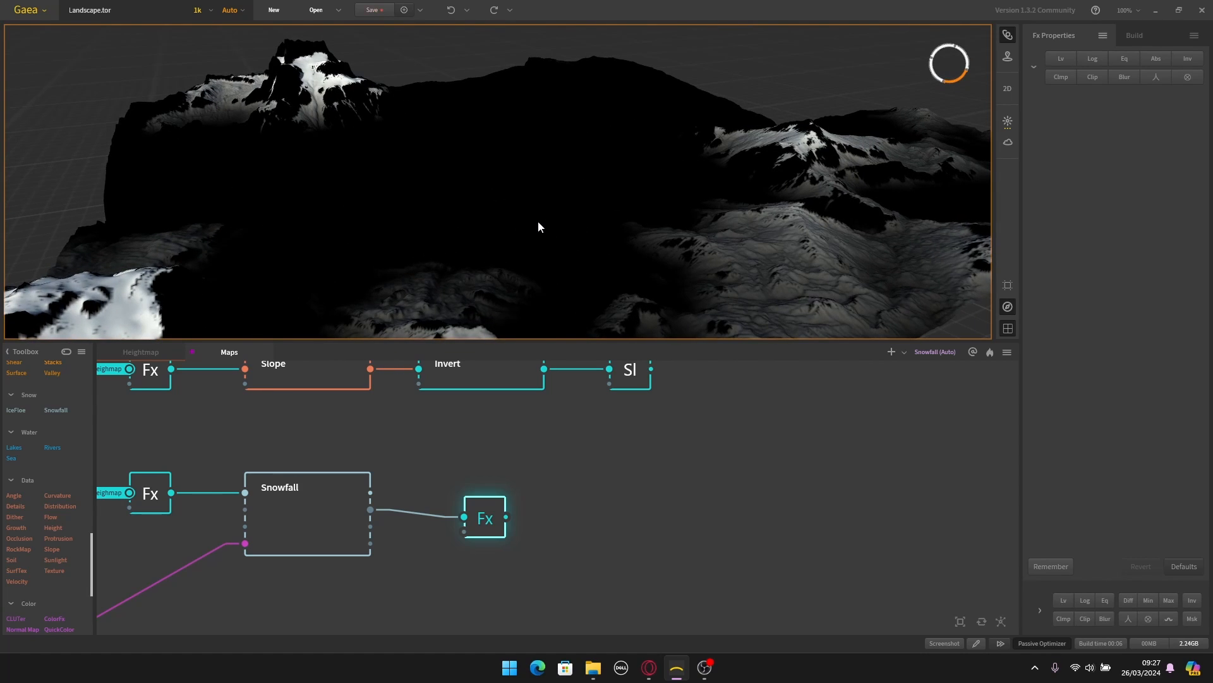
Step: Rename the Fx node after Snowfall as Snow_map
click(580, 499)
click(499, 519)
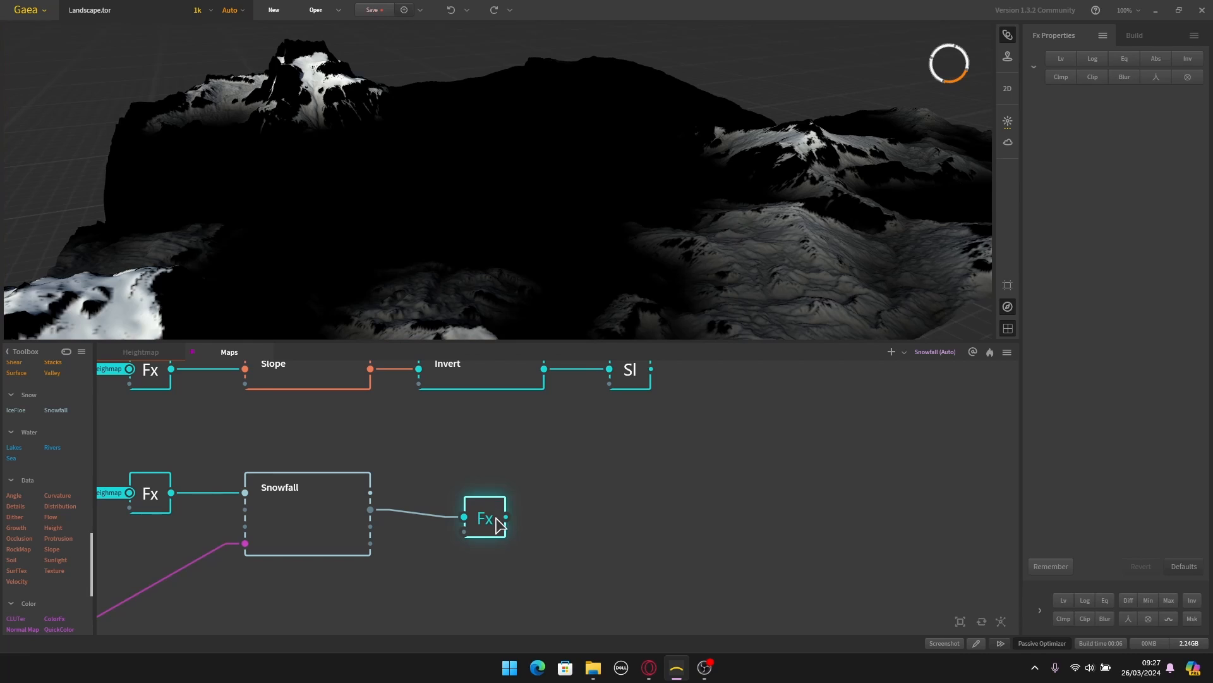
right_click(499, 517)
click(538, 186)
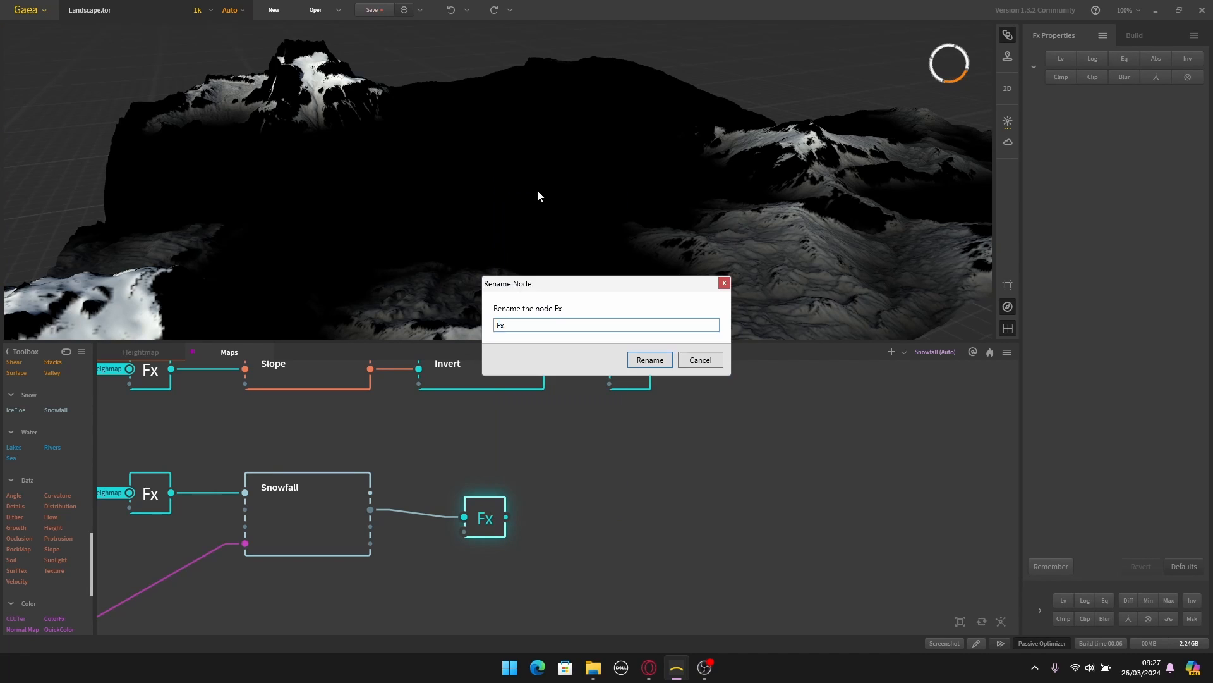
text(Snow_map)
click(649, 360)
click(632, 536)
Step: Compare the Flow_map, Slope_map and Snow_map masks one after another on the terrain
scroll(644, 518, down, 4)
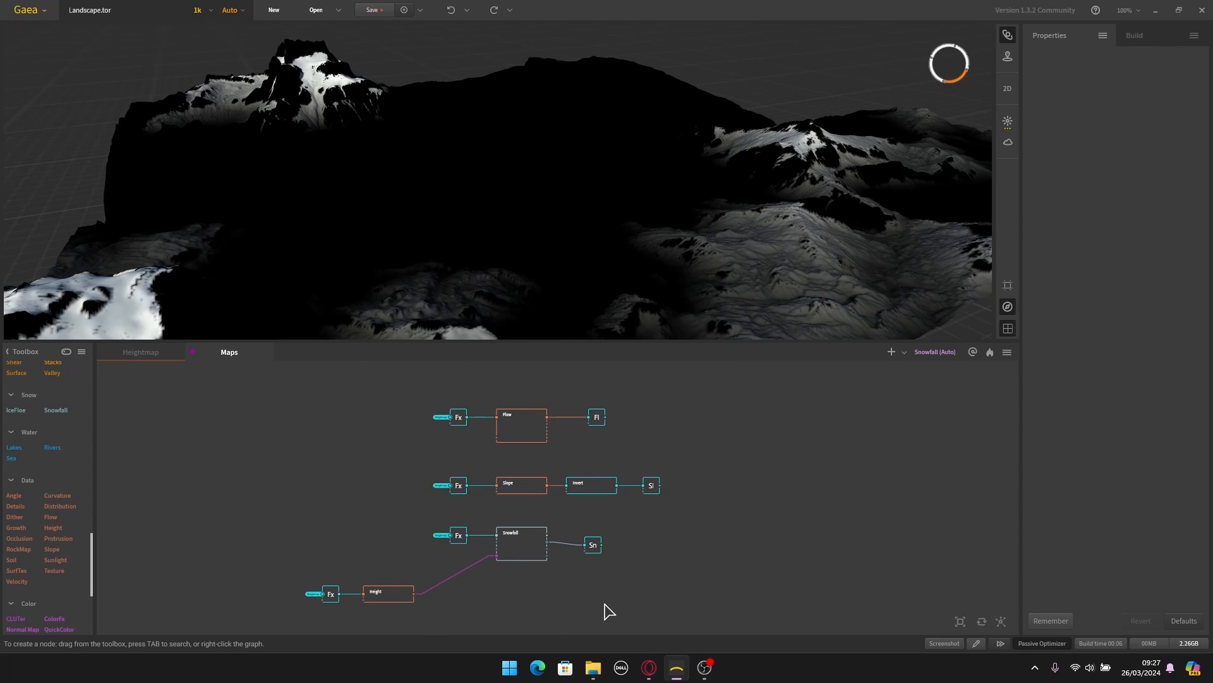
scroll(601, 449, up, 1)
click(596, 414)
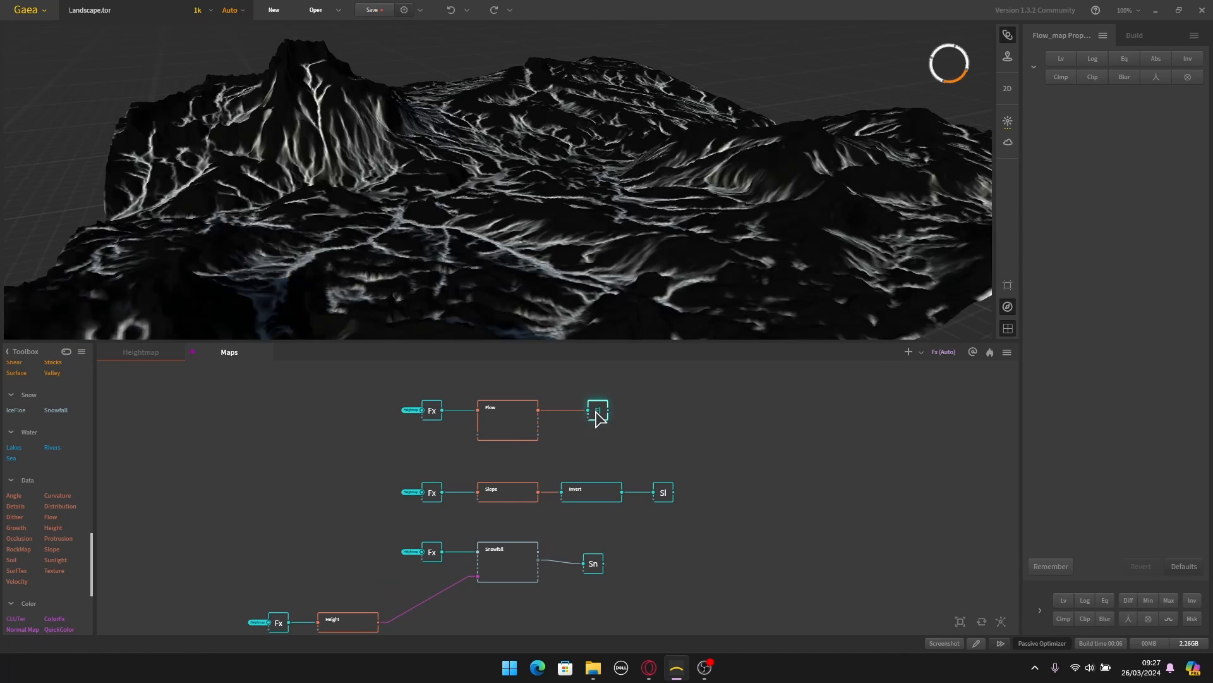
scroll(525, 182, down, 2)
drag(509, 180, 491, 146)
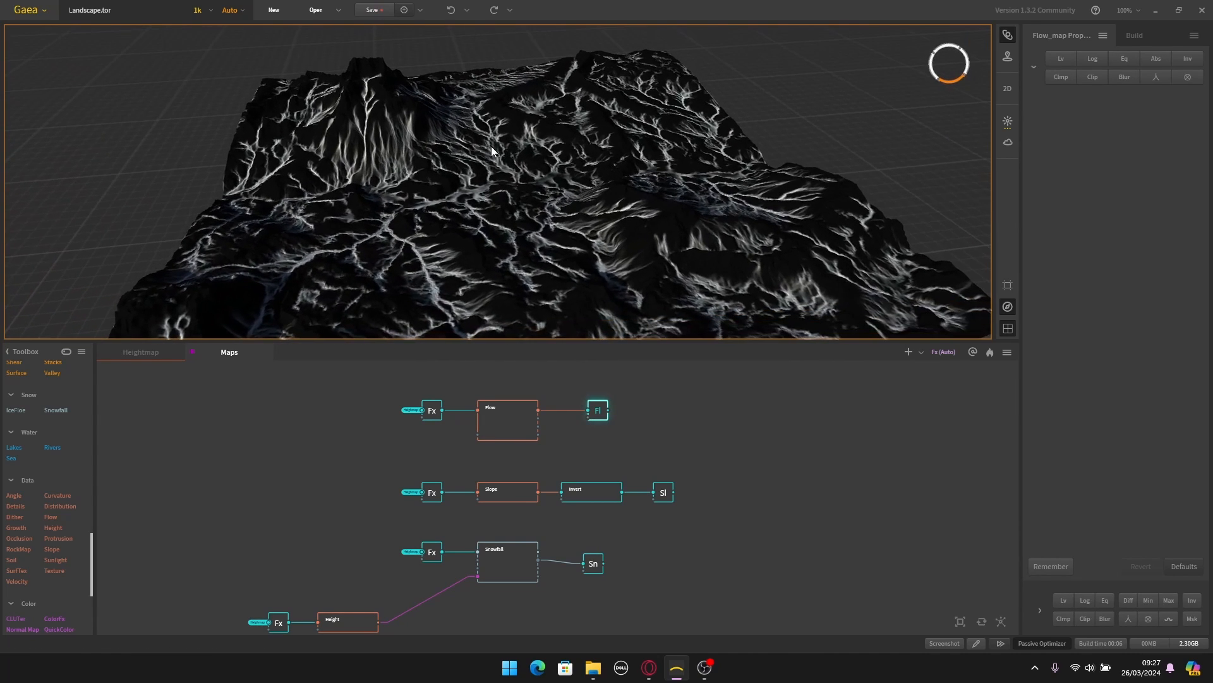
click(663, 493)
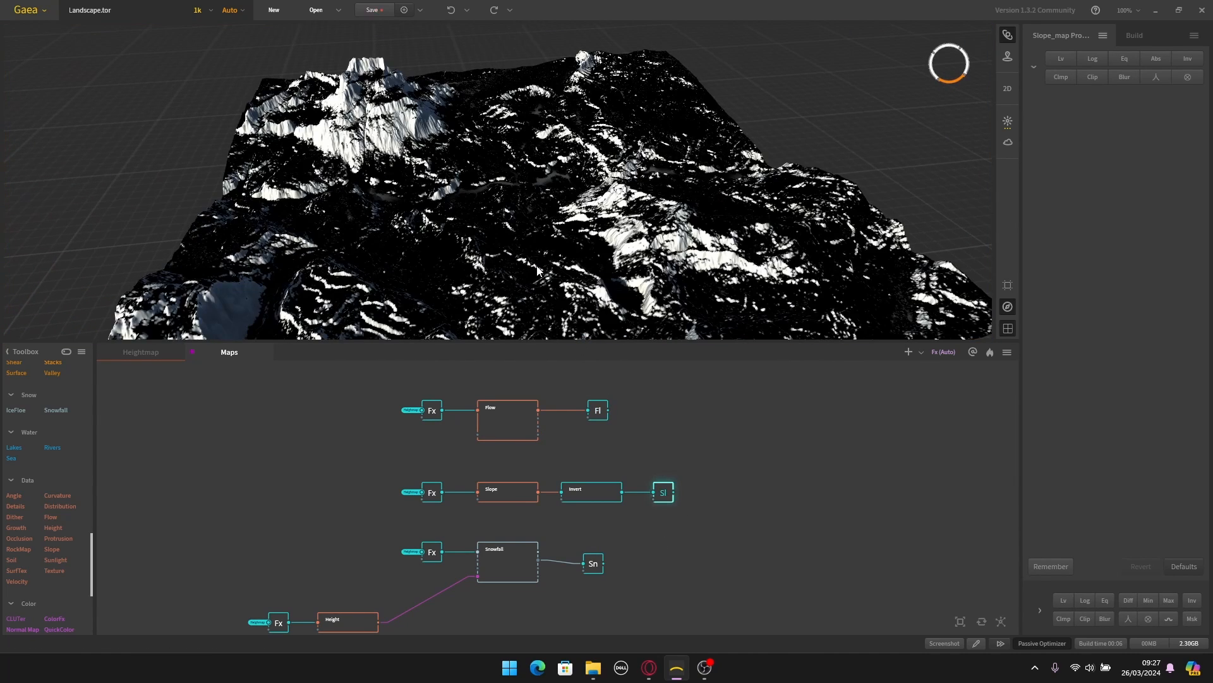
click(595, 566)
drag(451, 244, 478, 286)
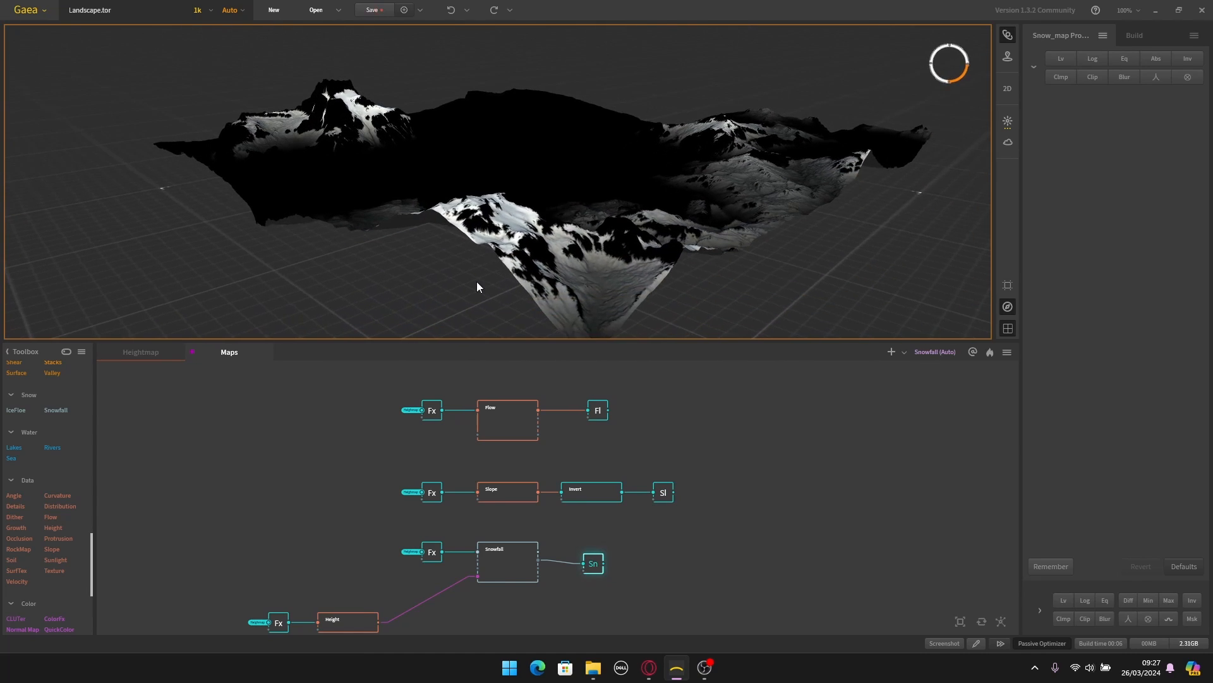
click(738, 526)
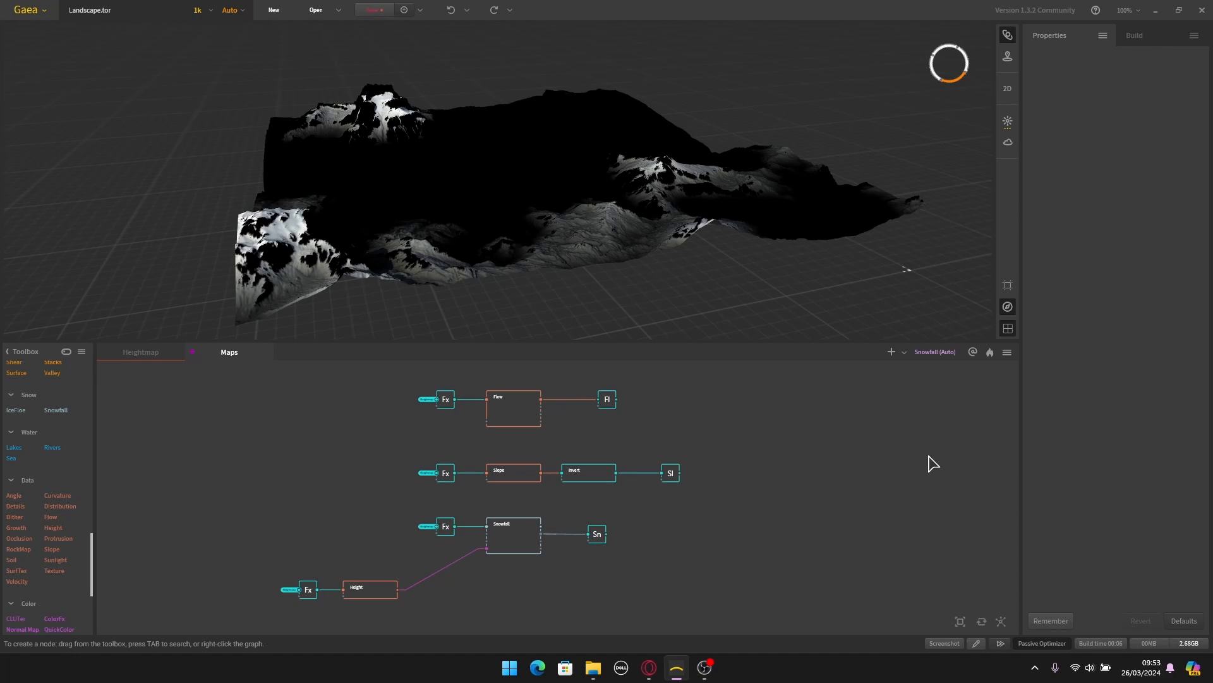
Step: Create a new graph named Colors
click(891, 354)
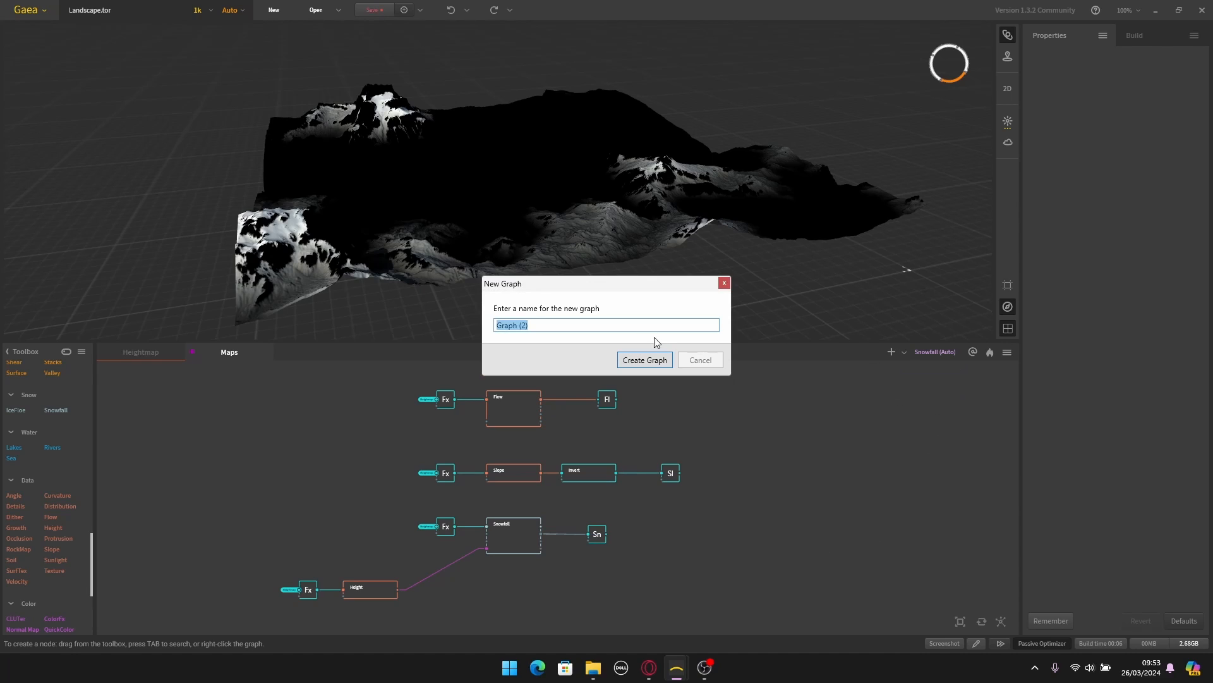
text(Colors)
key(Return)
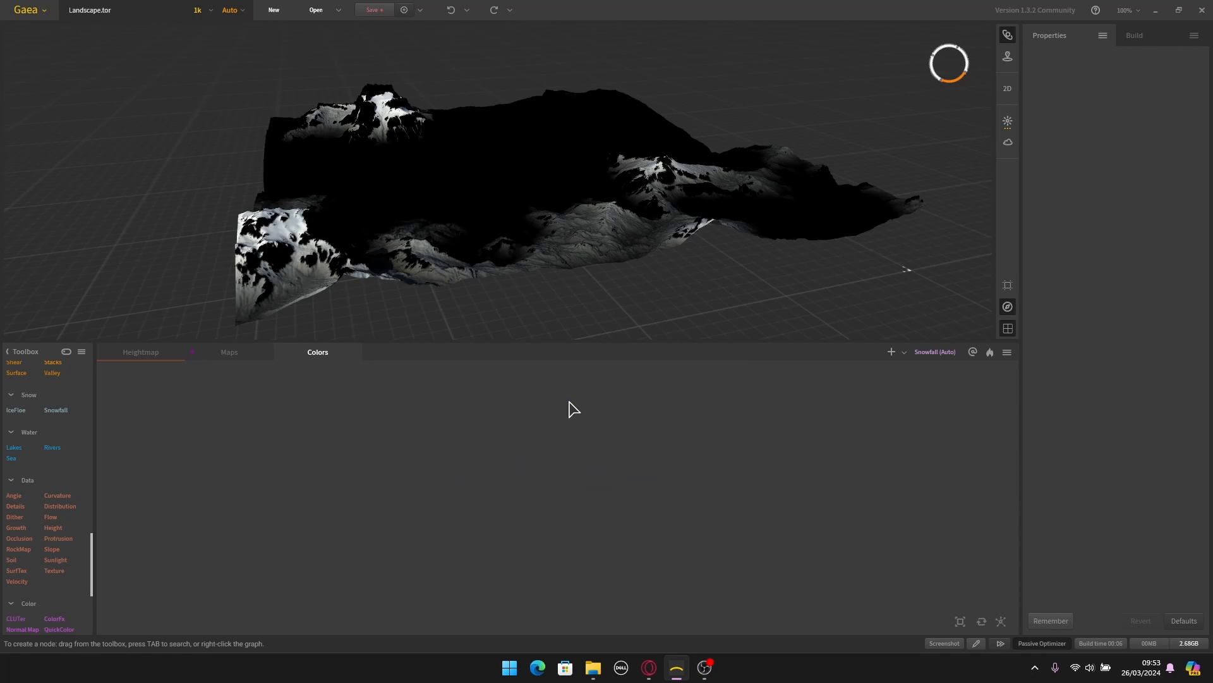
Step: Give the Colors graph's tab a red marker colour and the Maps graph's tab a blue one
click(317, 354)
click(336, 419)
click(229, 353)
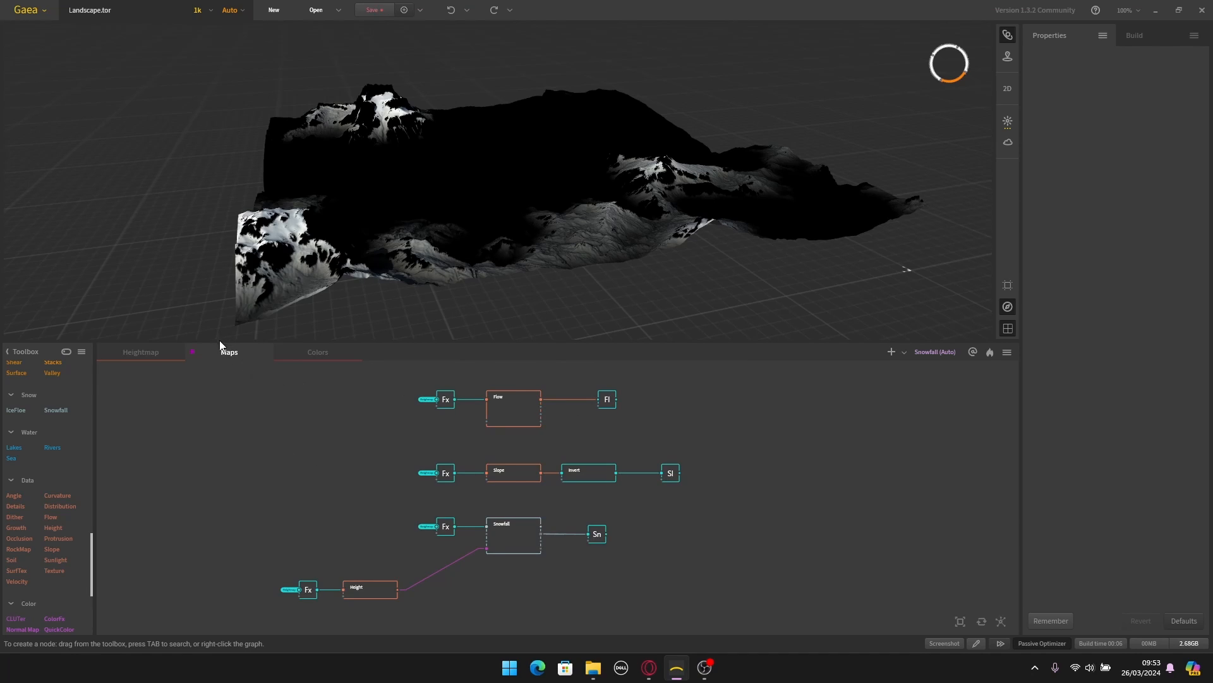
right_click(221, 348)
click(326, 387)
click(331, 353)
click(235, 352)
Step: Turn the output of the Flow_map node in the Maps graph into a portal
middle_drag(689, 433, 632, 445)
scroll(594, 441, up, 1)
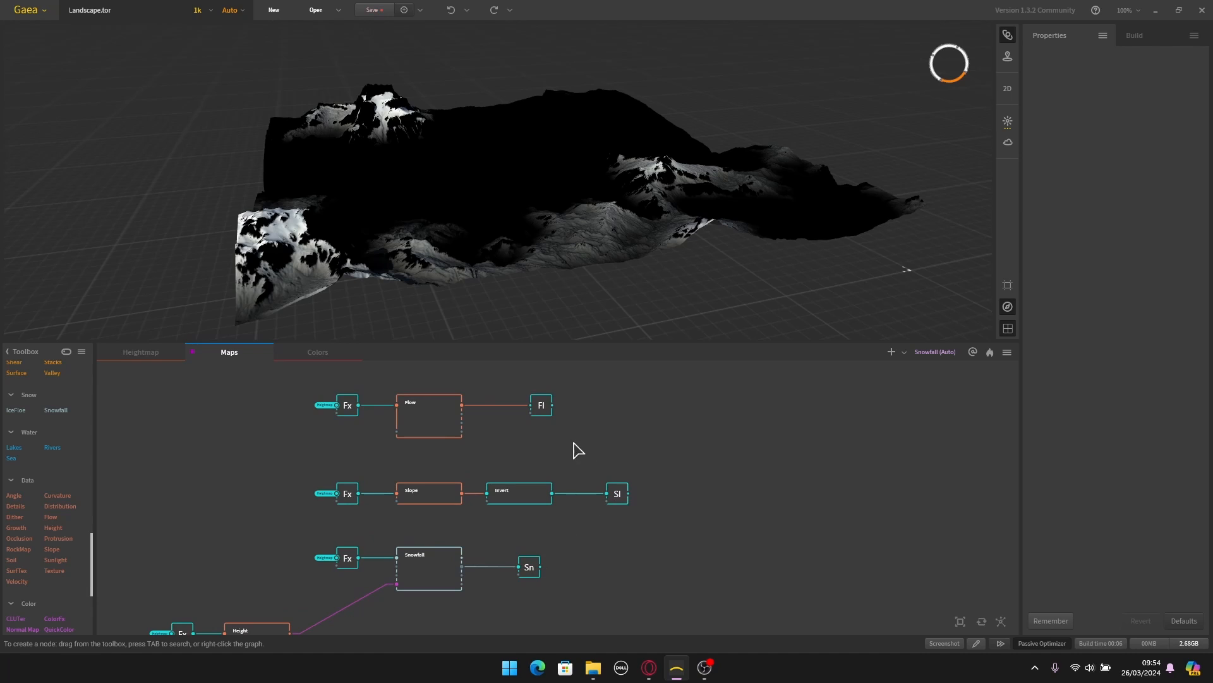
scroll(566, 461, up, 3)
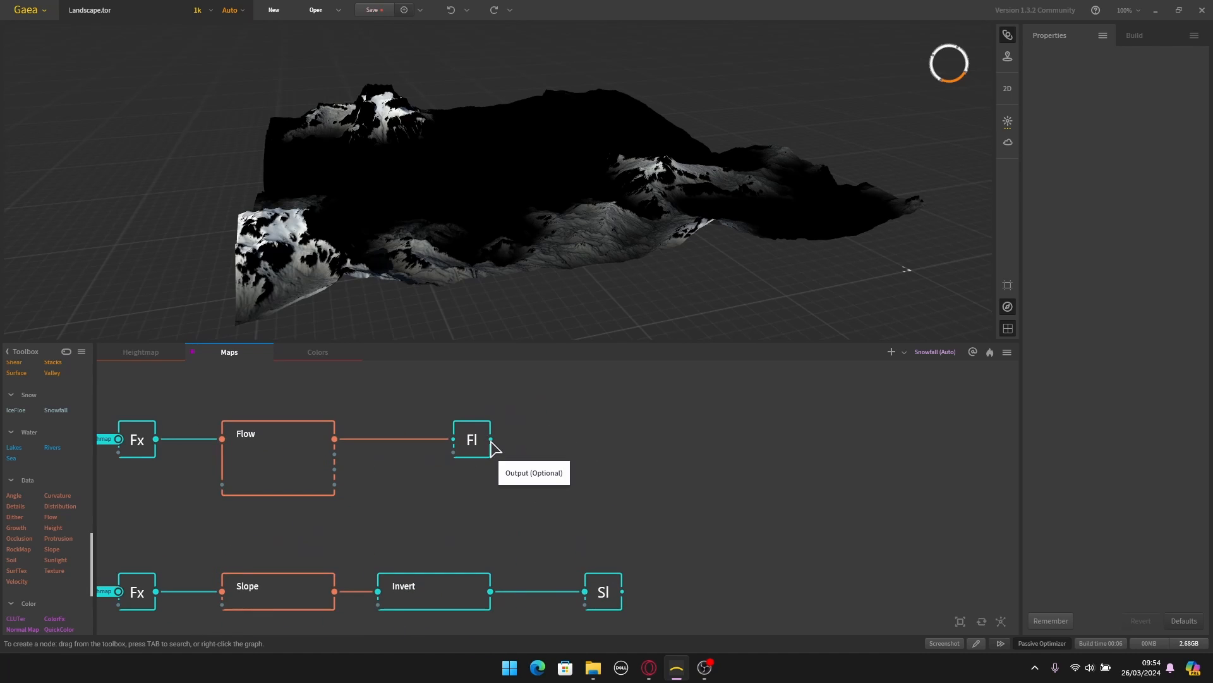
scroll(491, 444, up, 1)
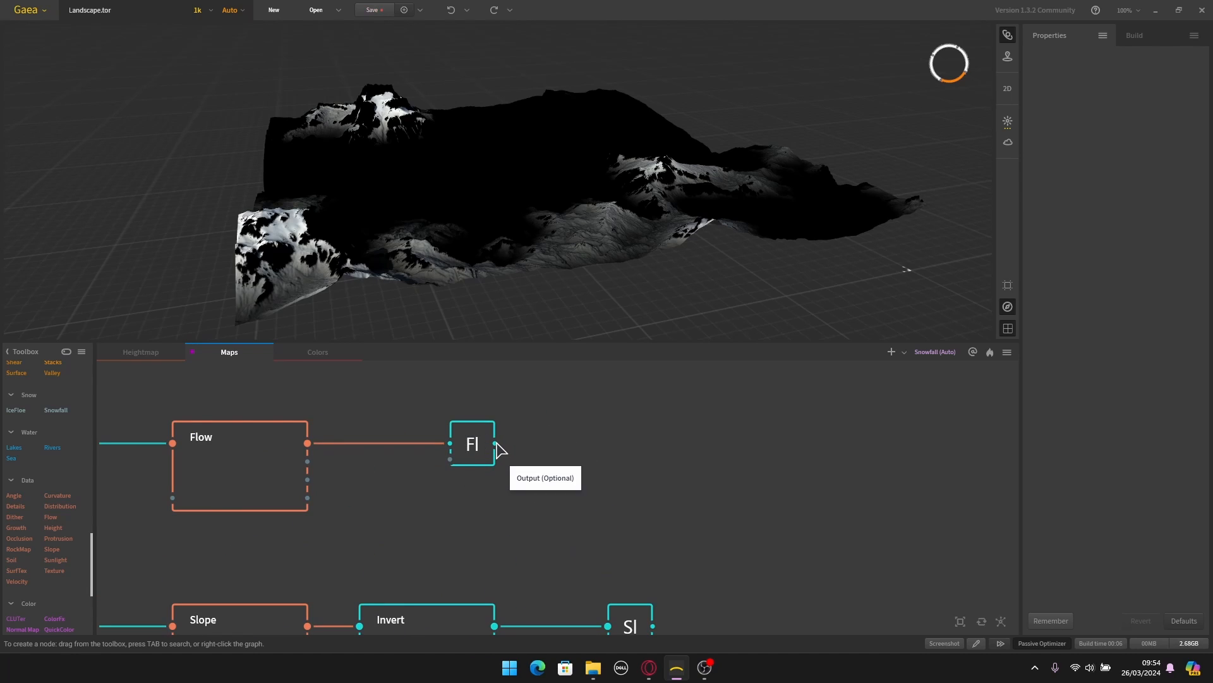
drag(497, 443, 577, 426)
click(591, 496)
Step: Make a portal from the output of the Slope_map node after Invert
scroll(601, 502, down, 1)
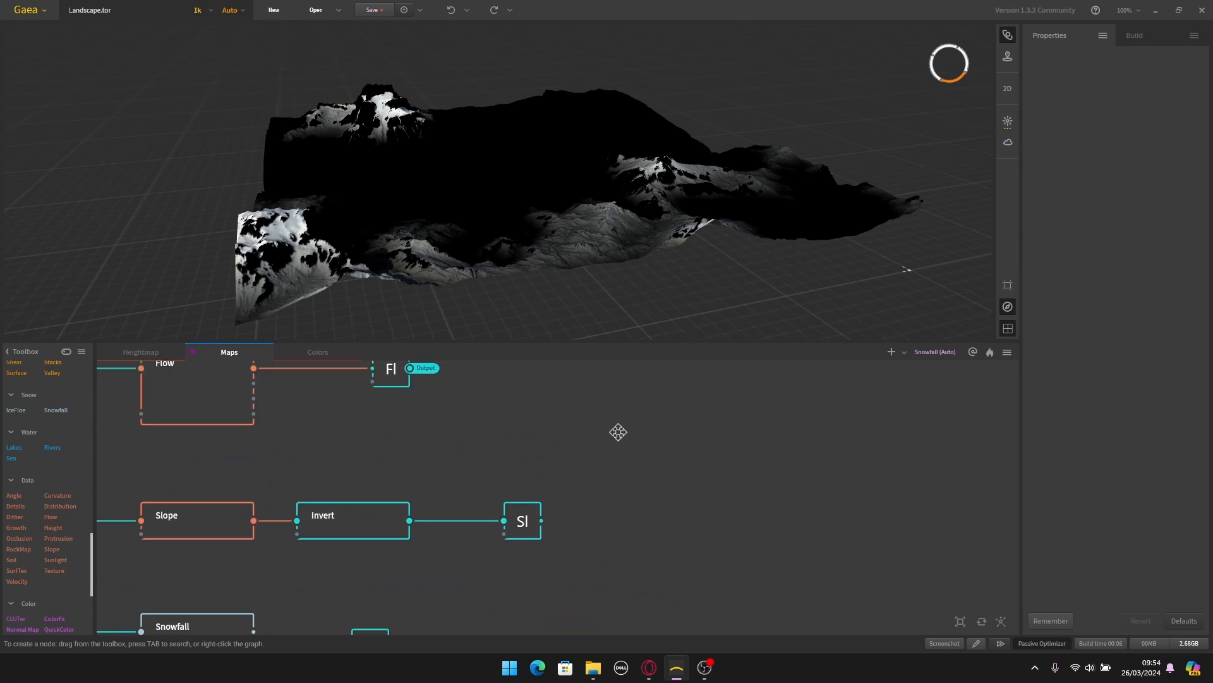
middle_drag(618, 432, 593, 407)
drag(517, 497, 571, 490)
click(615, 373)
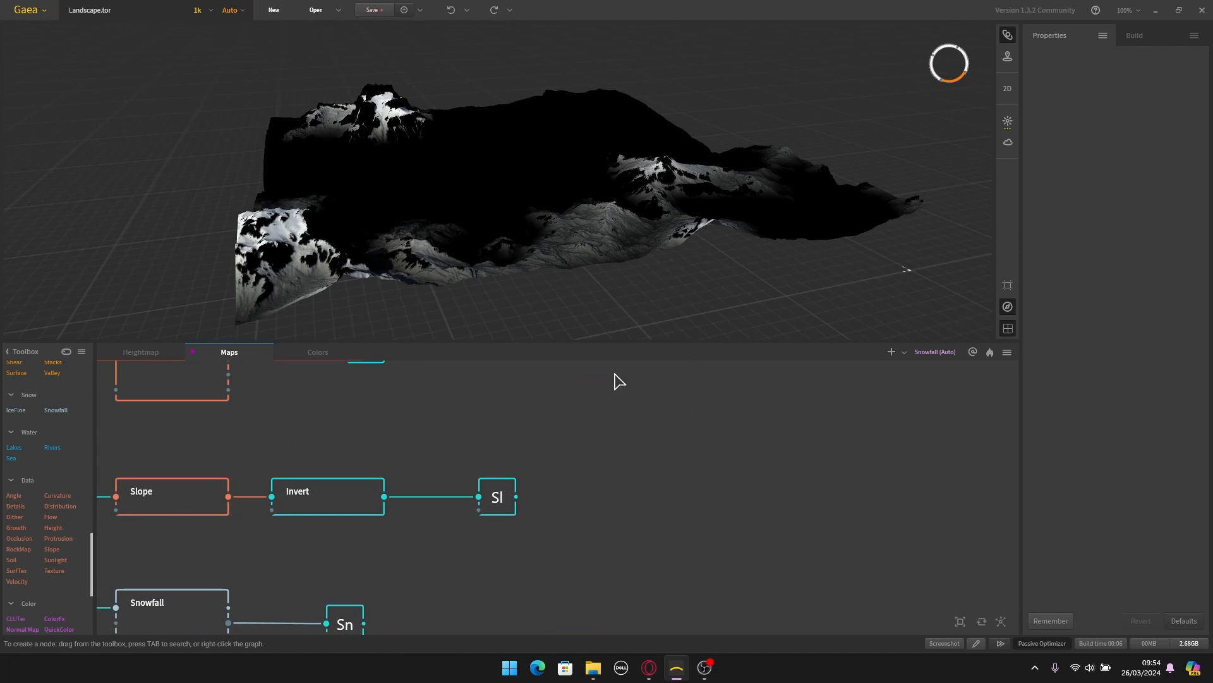
Step: Make a portal from the output of the Snow_map node after Snowfall
scroll(503, 513, down, 1)
middle_drag(503, 513, 616, 374)
scroll(551, 437, up, 2)
drag(480, 480, 549, 458)
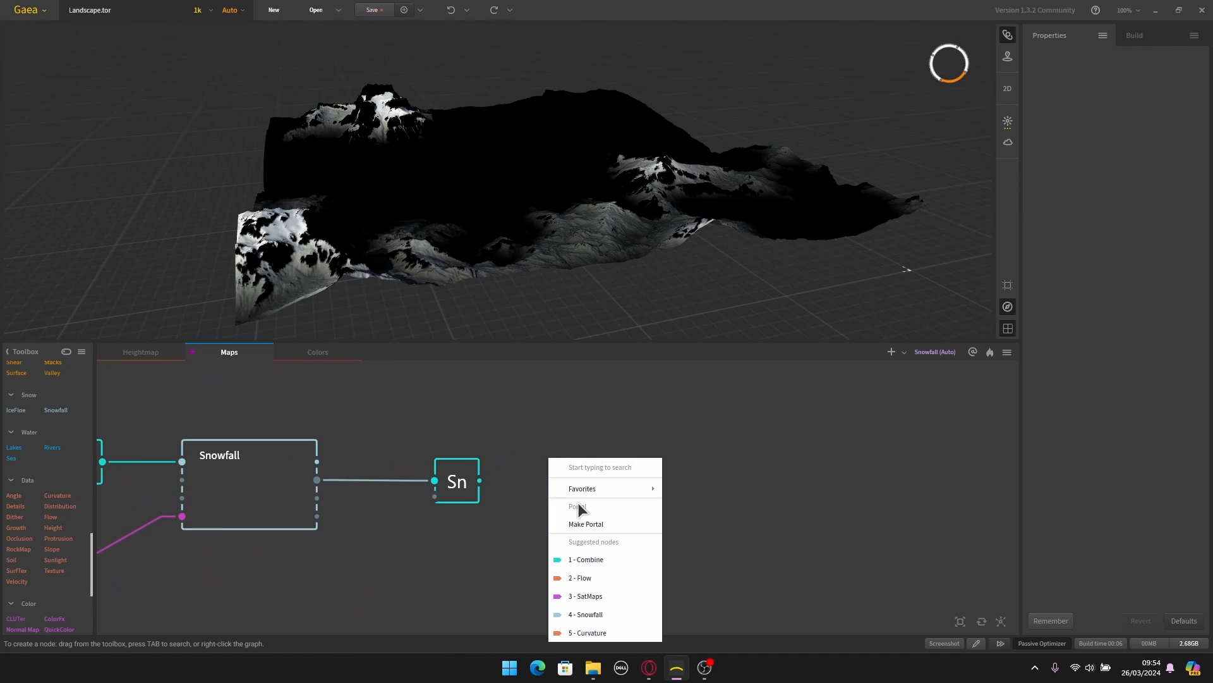
click(582, 522)
scroll(582, 523, down, 2)
scroll(544, 468, up, 1)
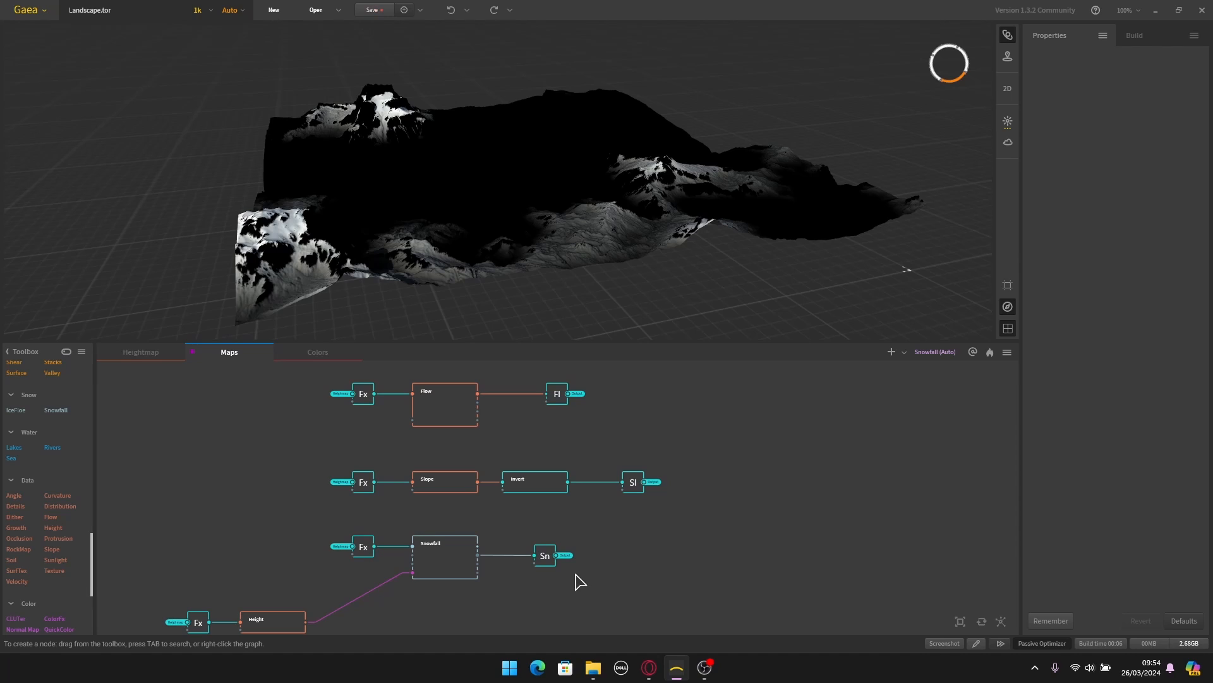
Step: Add an Fx node to the Colors graph and feed its input from the Heighmap portal
click(318, 353)
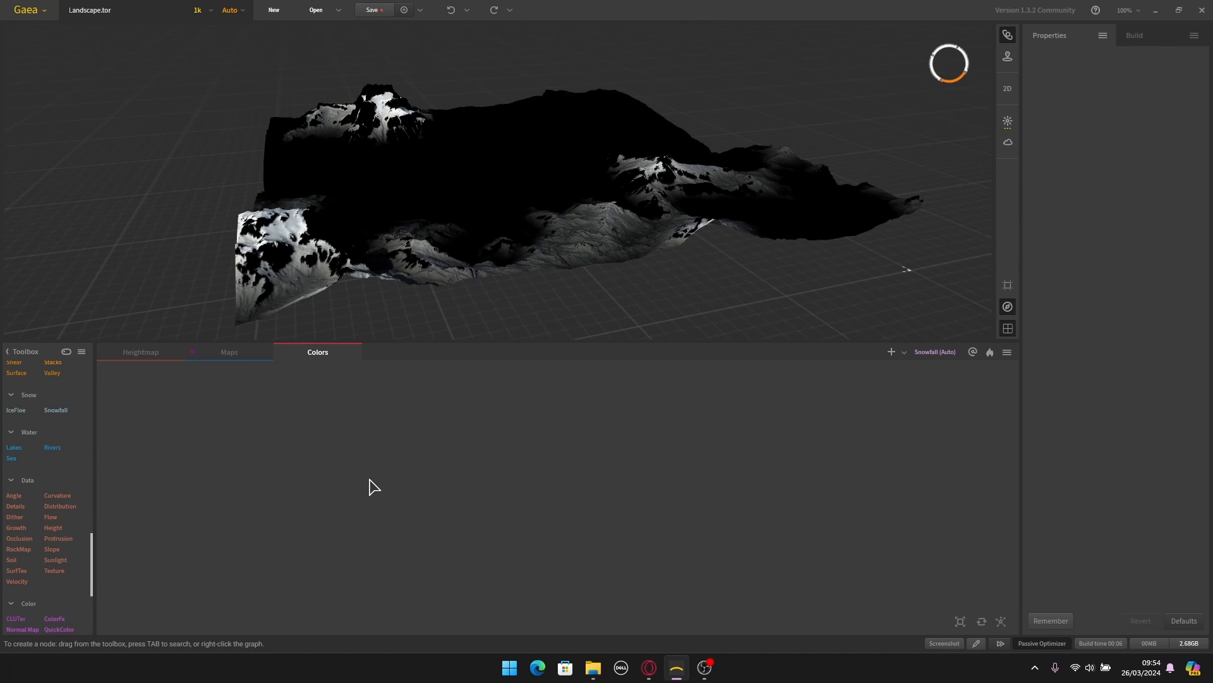
right_click(335, 473)
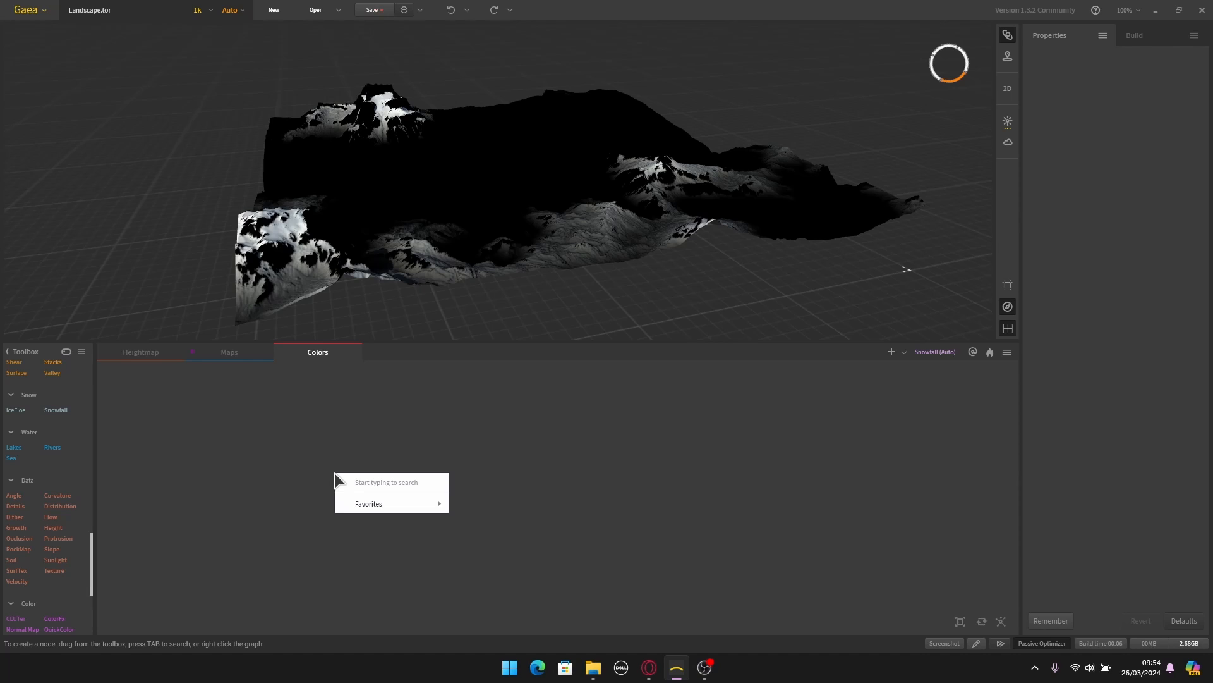
text(fx)
click(339, 503)
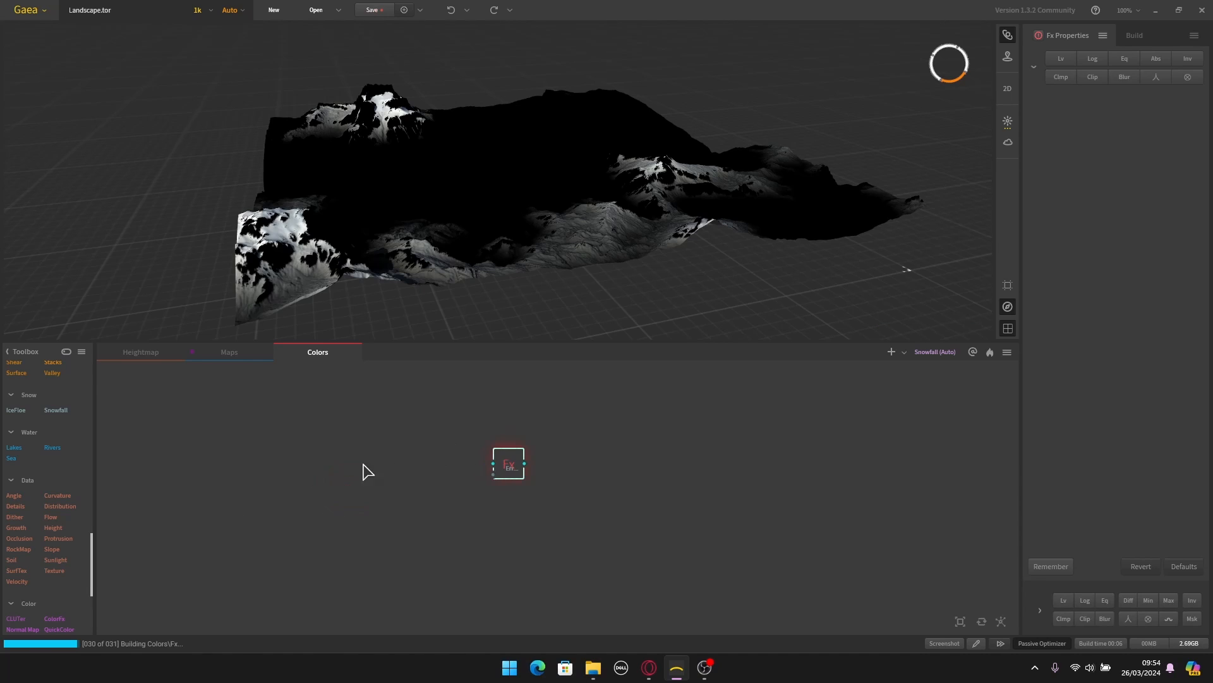
drag(509, 482, 374, 468)
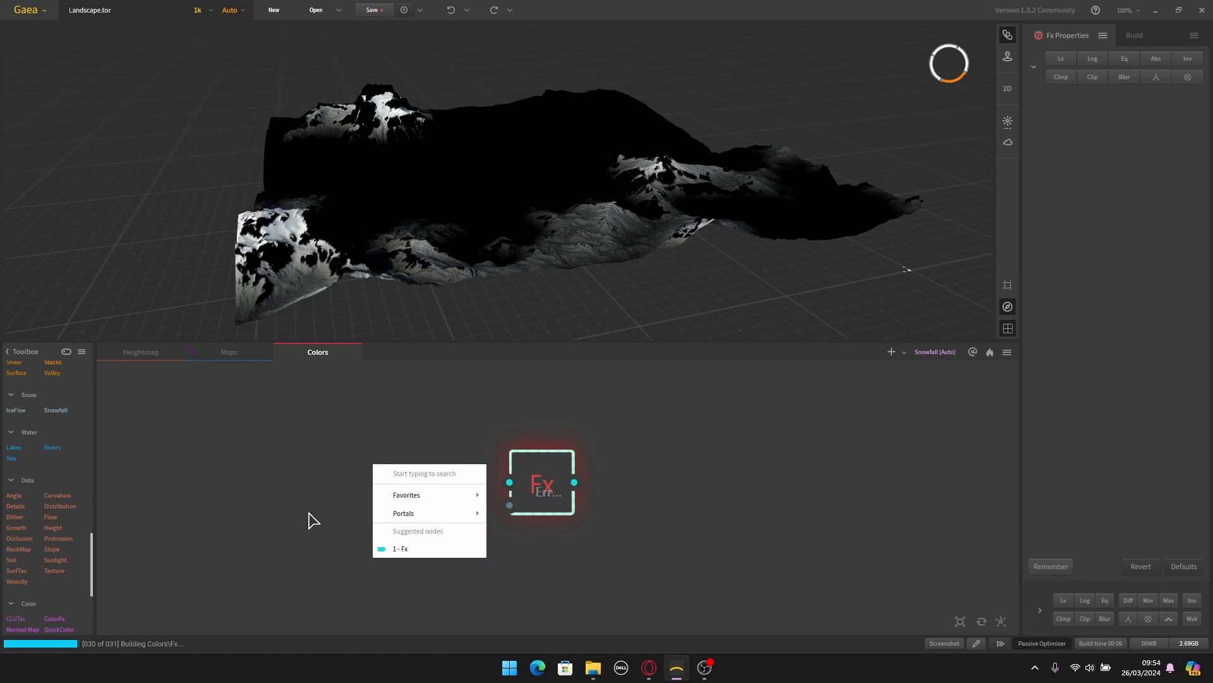
mouse_move(420, 514)
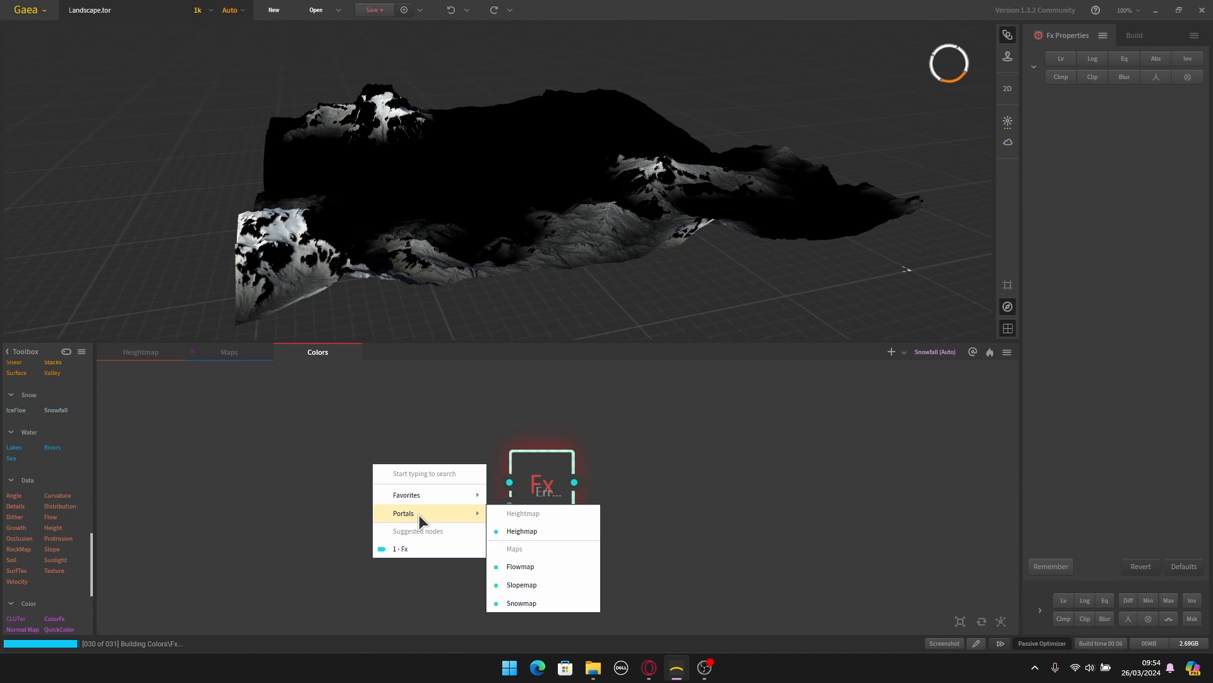
click(541, 532)
middle_drag(651, 520, 377, 487)
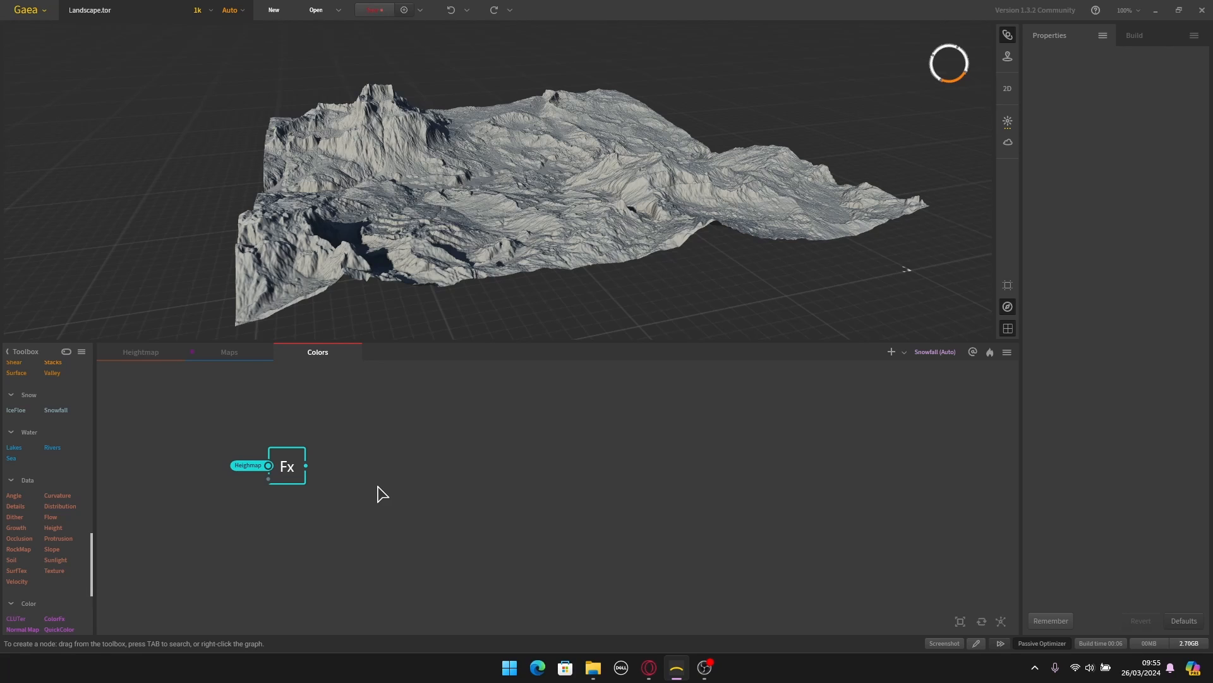
Step: Add a SatMaps node beside the Fx node and connect the Fx output to its input
key(Tab)
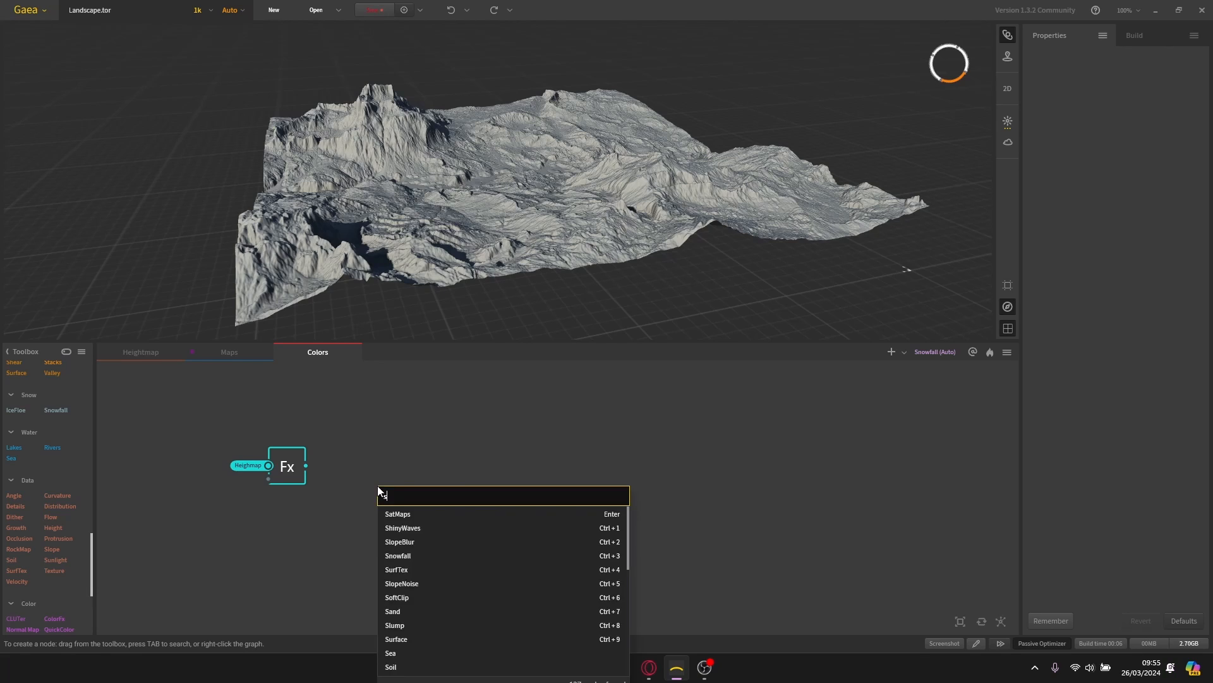
text(sat)
click(408, 514)
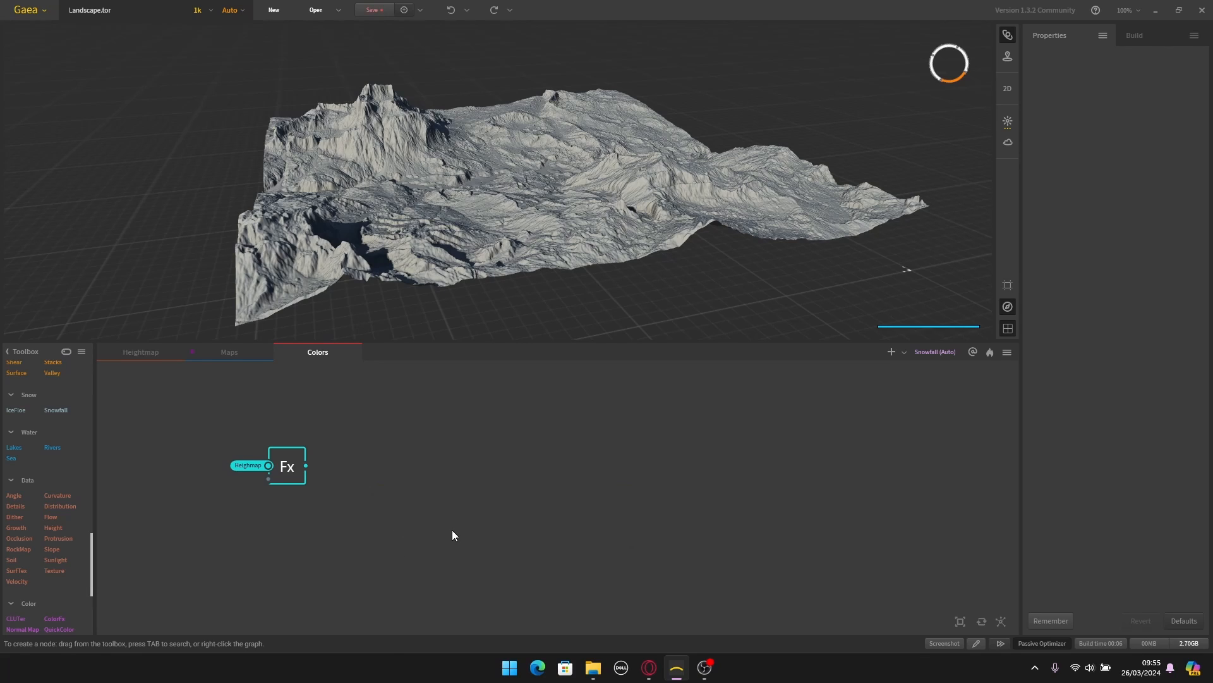
drag(420, 506, 423, 469)
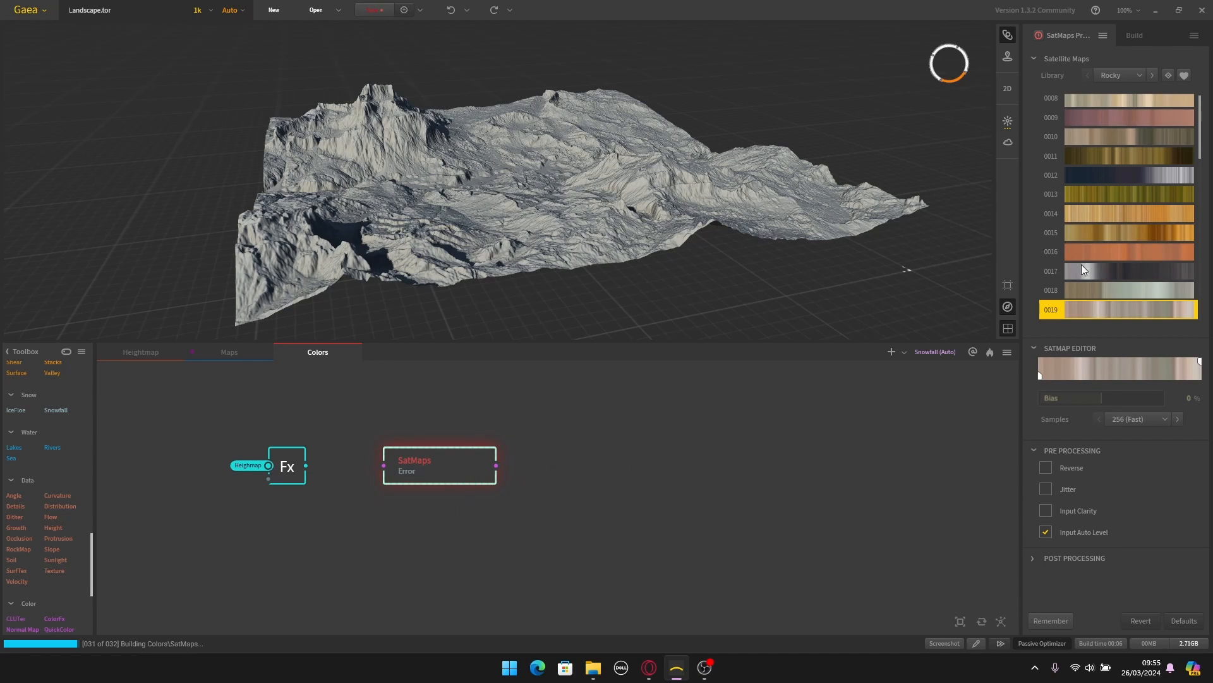
scroll(1082, 242, up, 3)
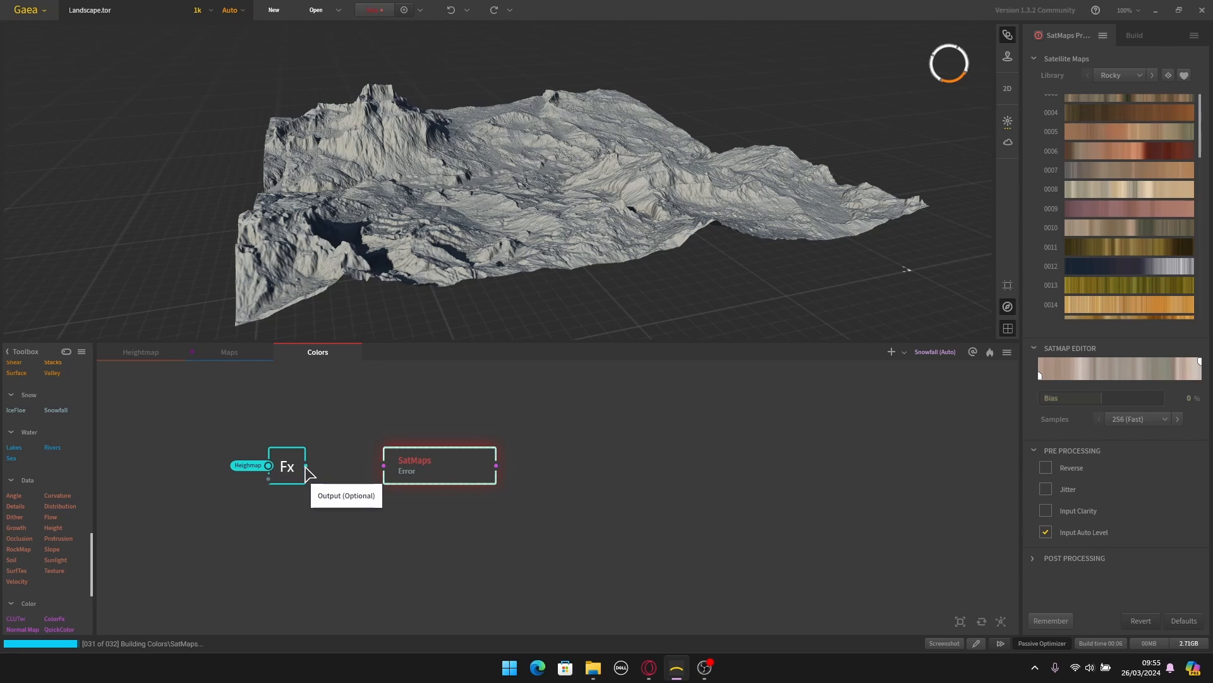
drag(306, 465, 385, 466)
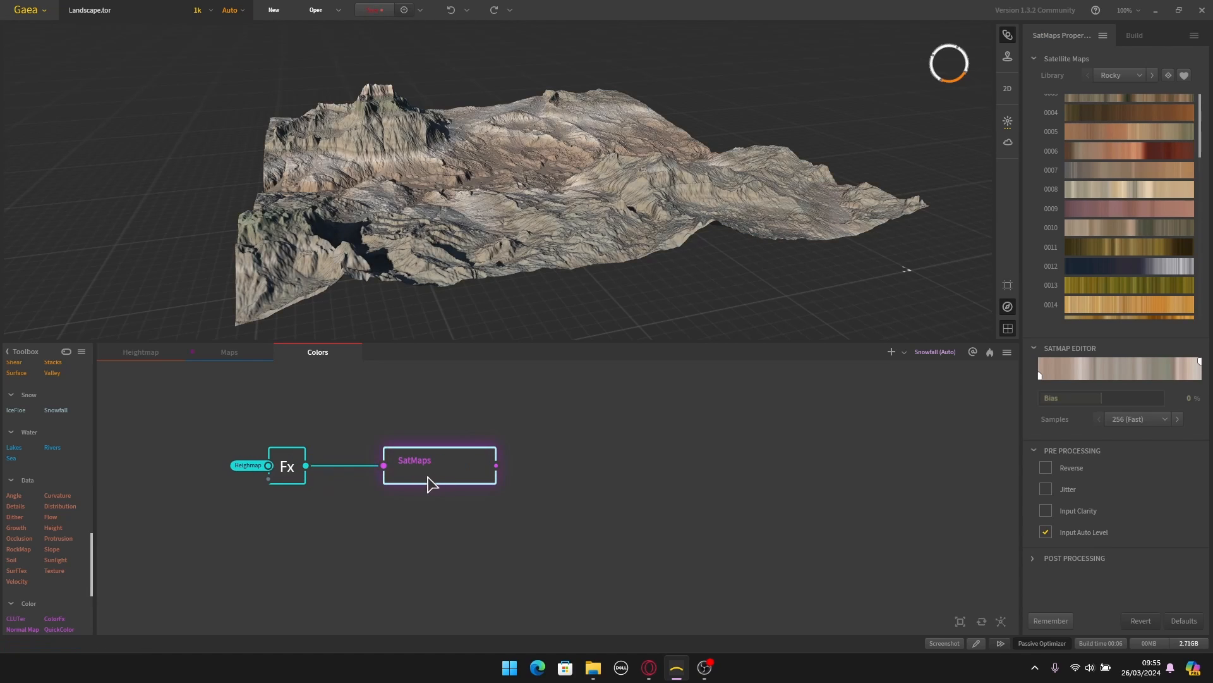
Step: Check the default satellite colouring on the terrain and switch the SatMaps library to Green
drag(412, 165, 456, 168)
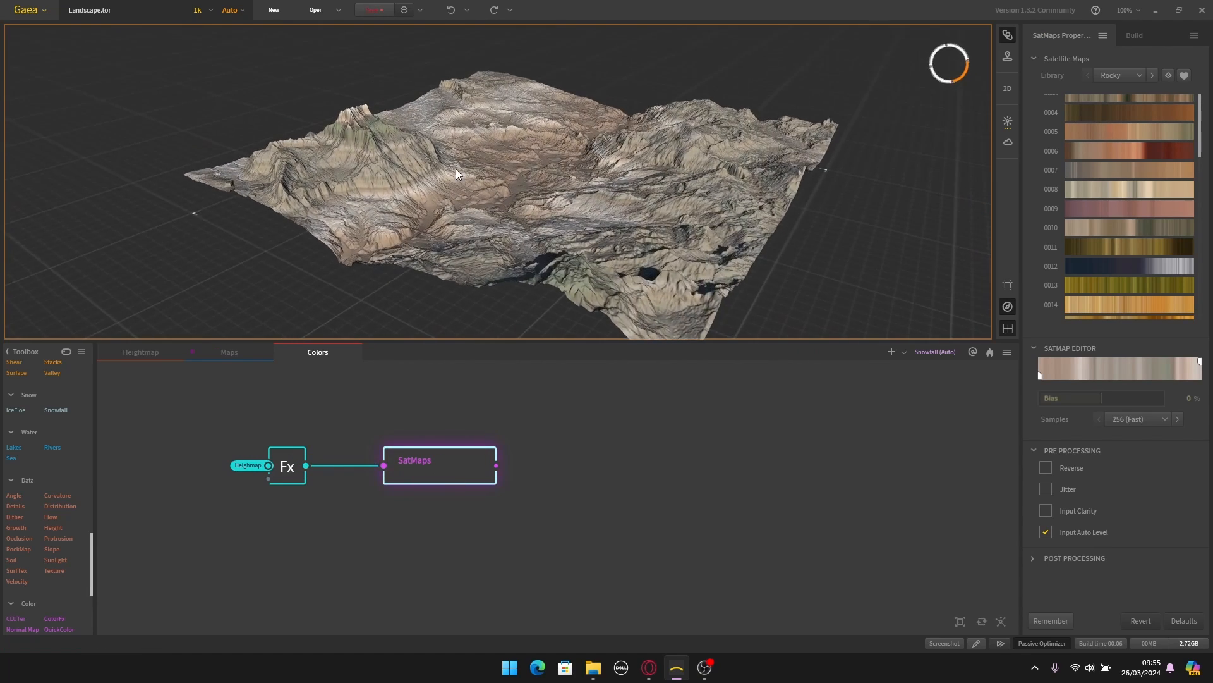
scroll(462, 157, up, 5)
scroll(379, 190, down, 4)
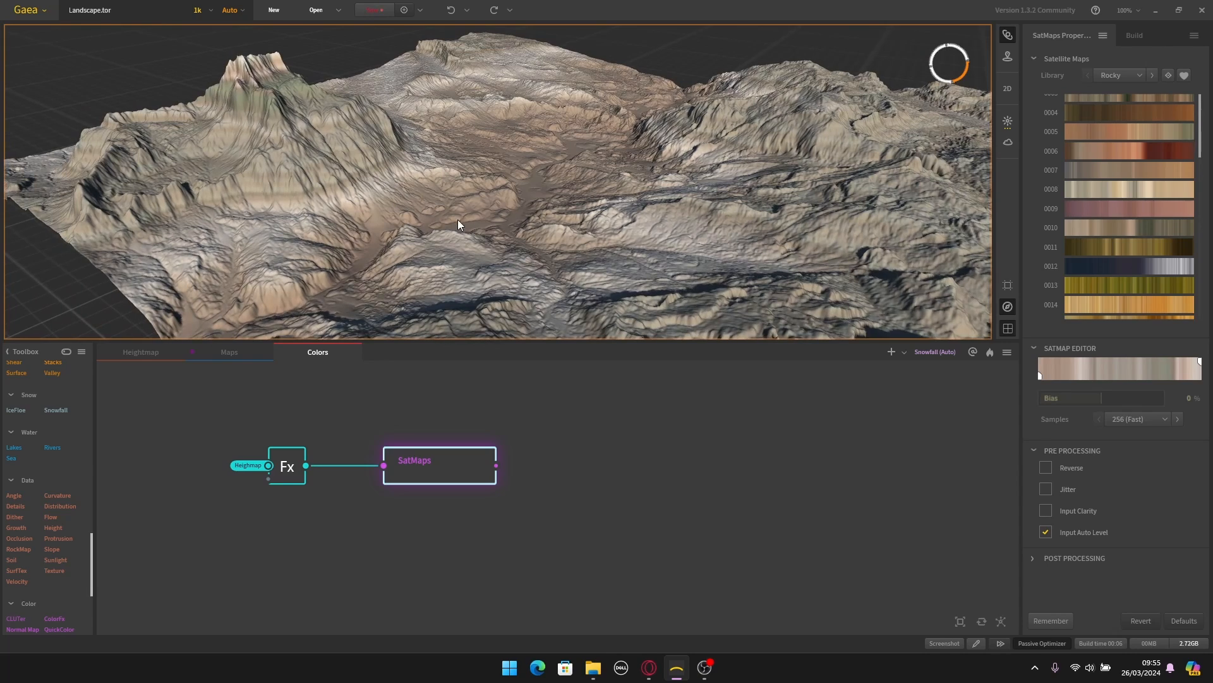
scroll(1119, 209, up, 3)
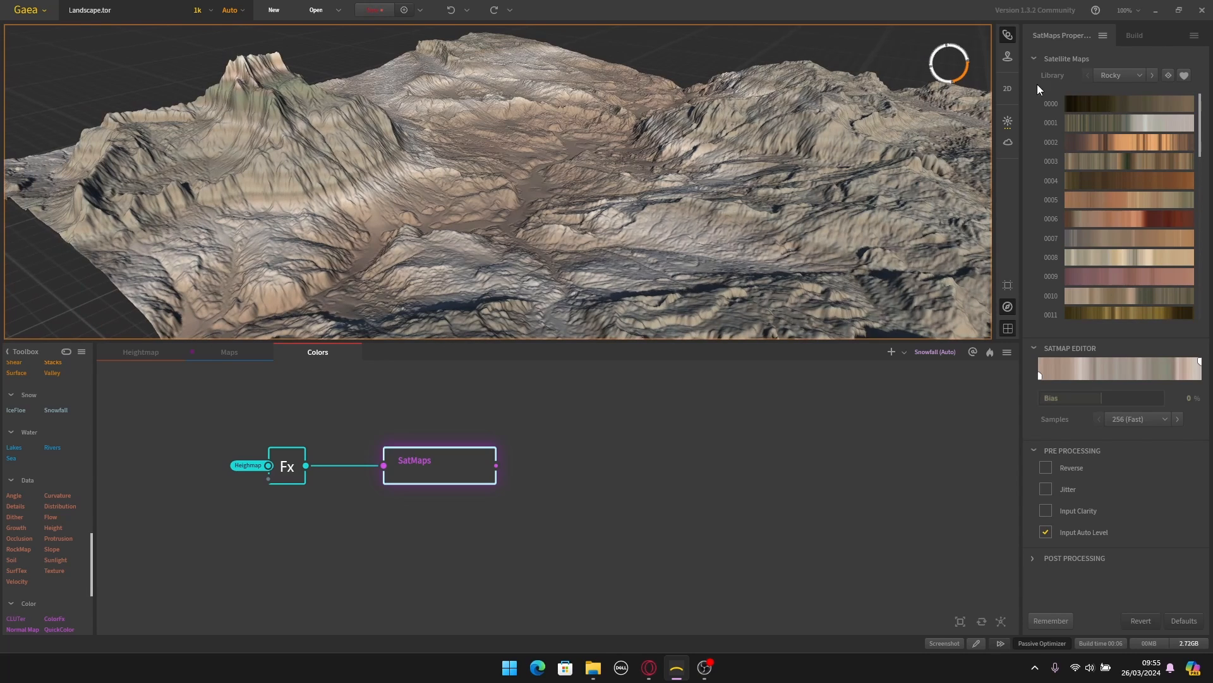
click(446, 463)
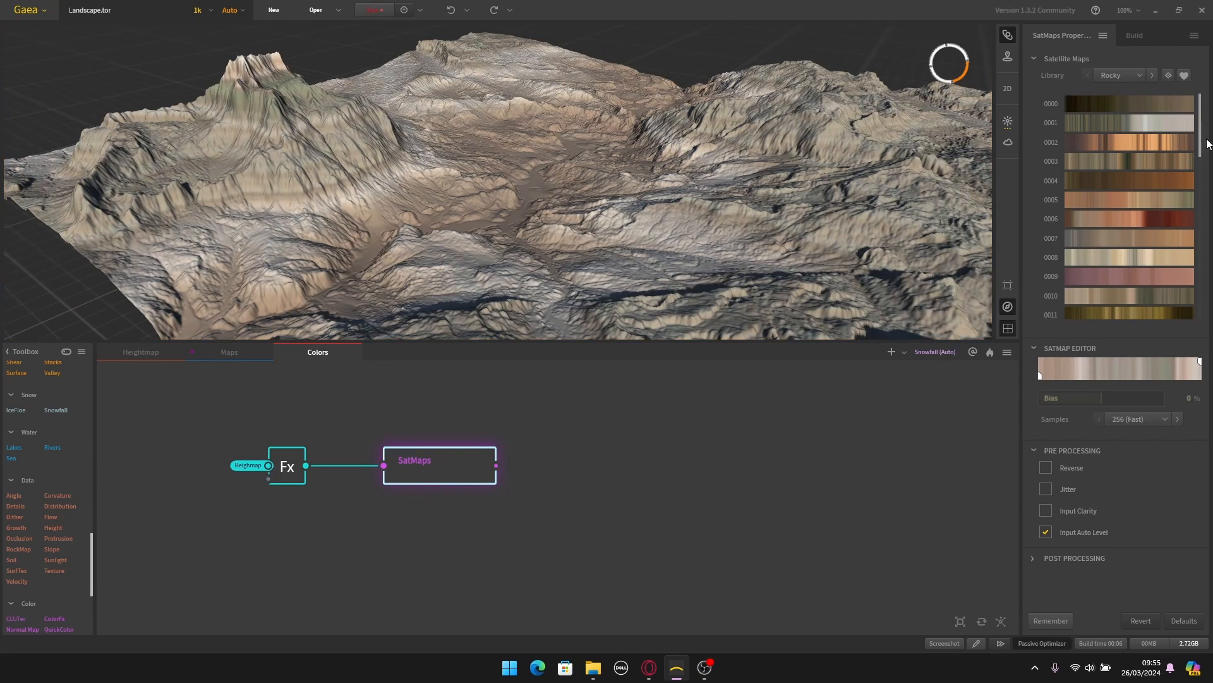
click(1122, 75)
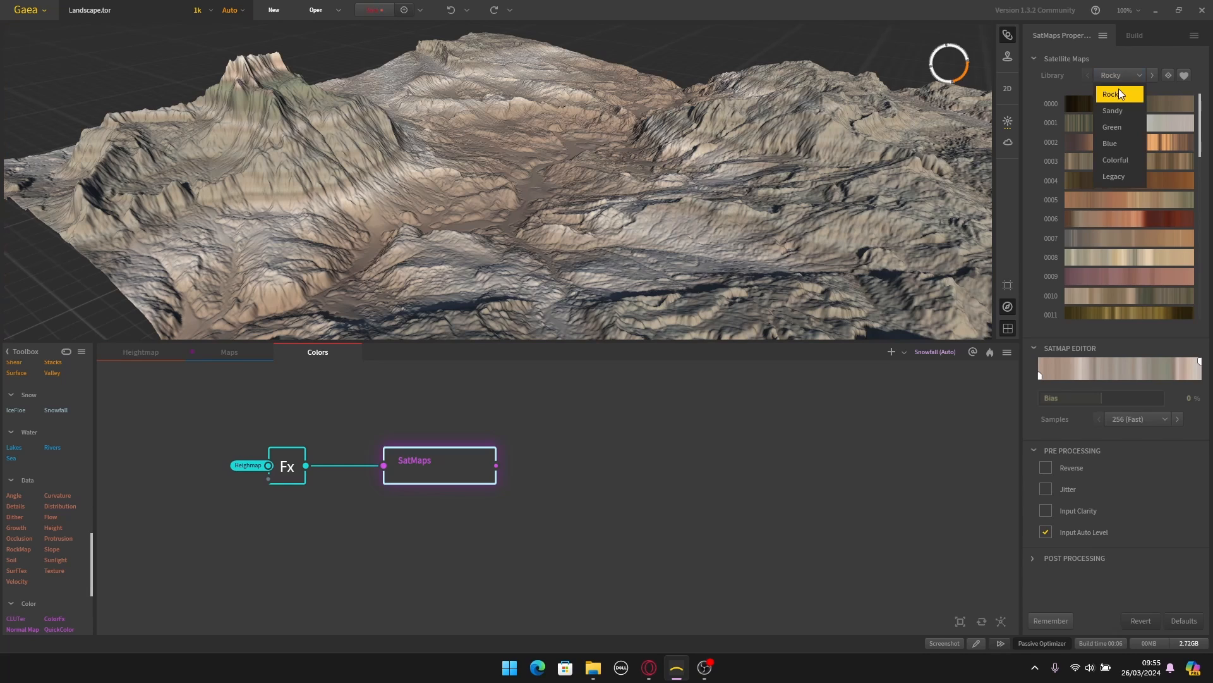
click(1110, 129)
Step: Try Green satellite maps 0065 and 0064 on the terrain and settle on 0075 for the SatMaps node
scroll(1131, 241, down, 5)
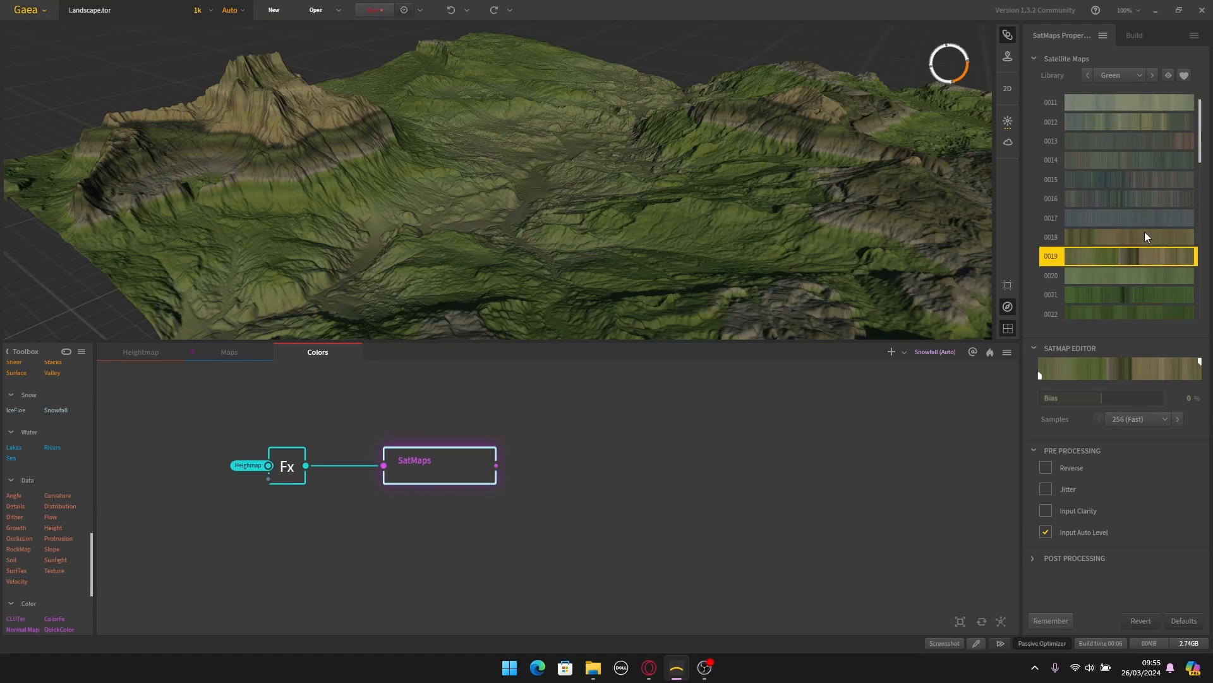
scroll(1137, 251, down, 10)
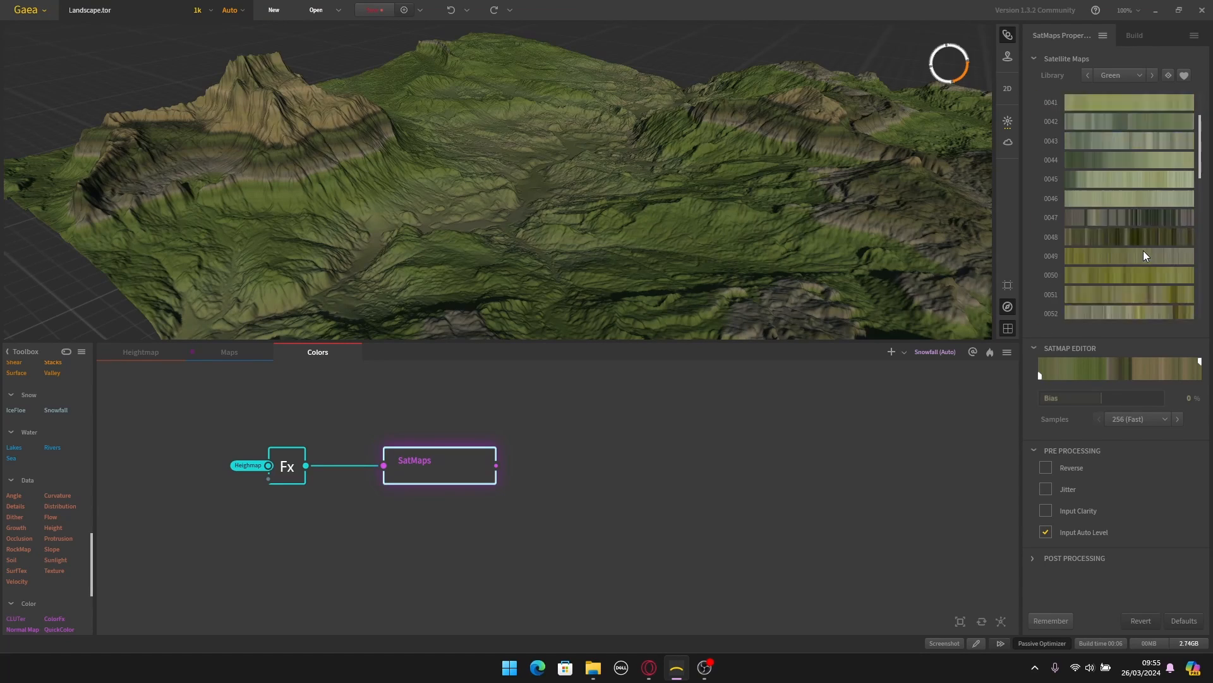
scroll(1143, 250, down, 3)
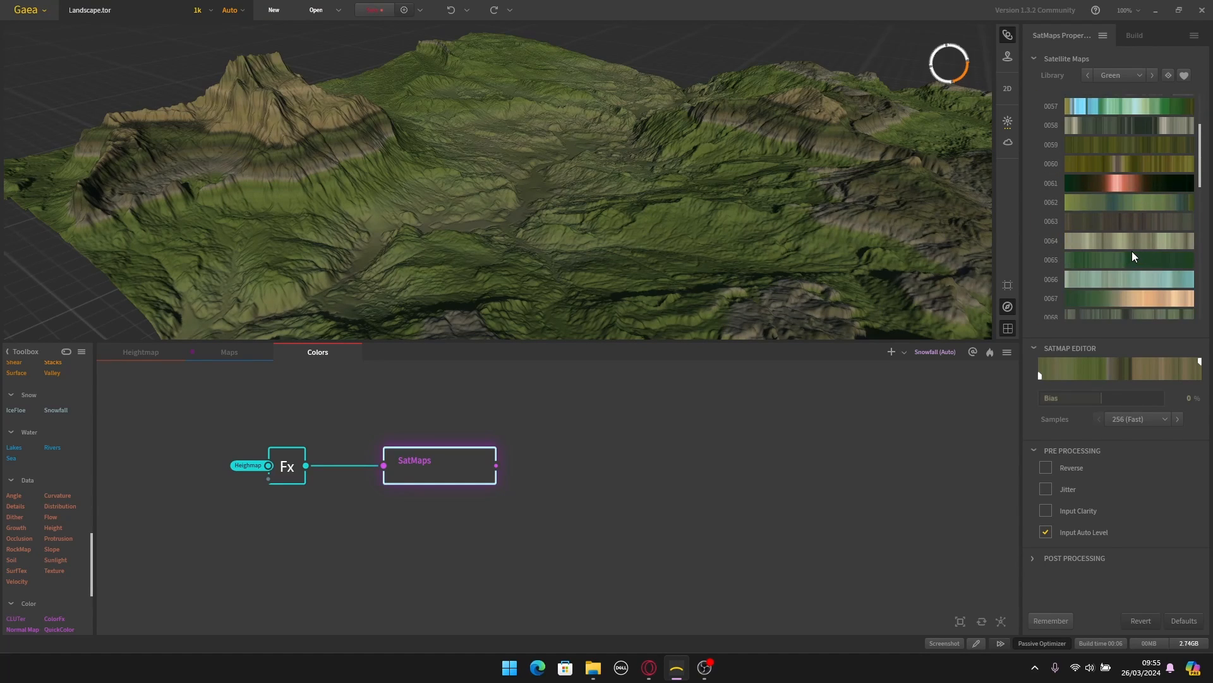
click(1133, 255)
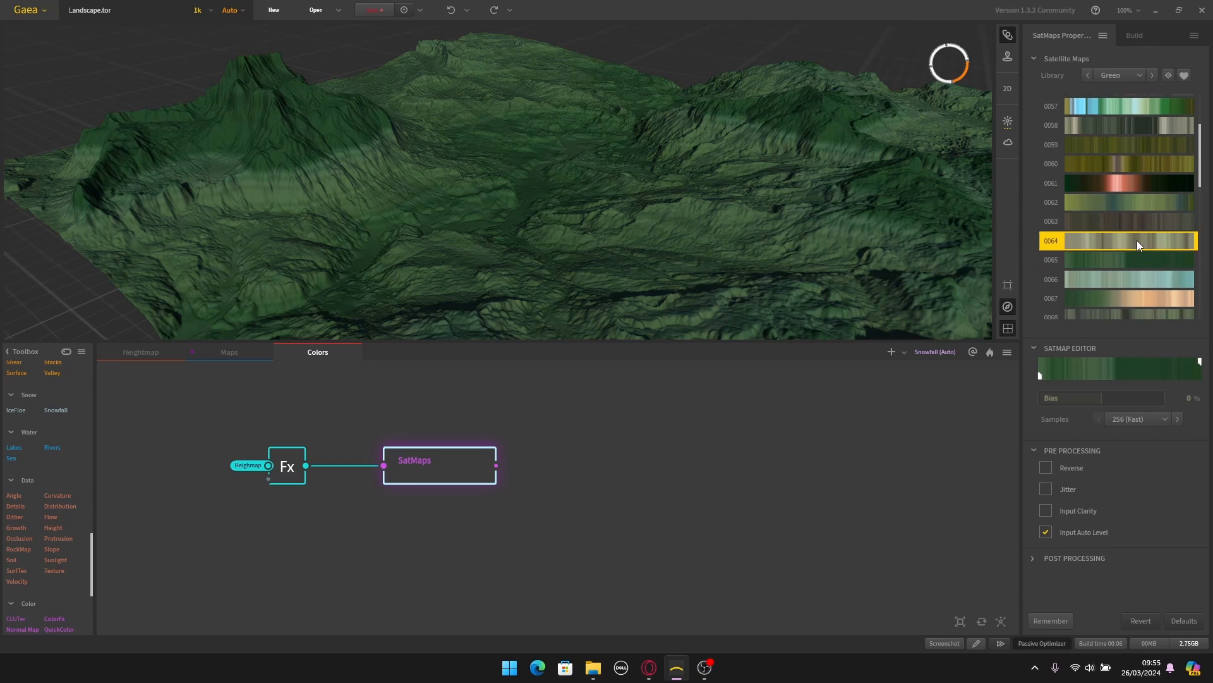
click(1136, 240)
scroll(1137, 240, down, 3)
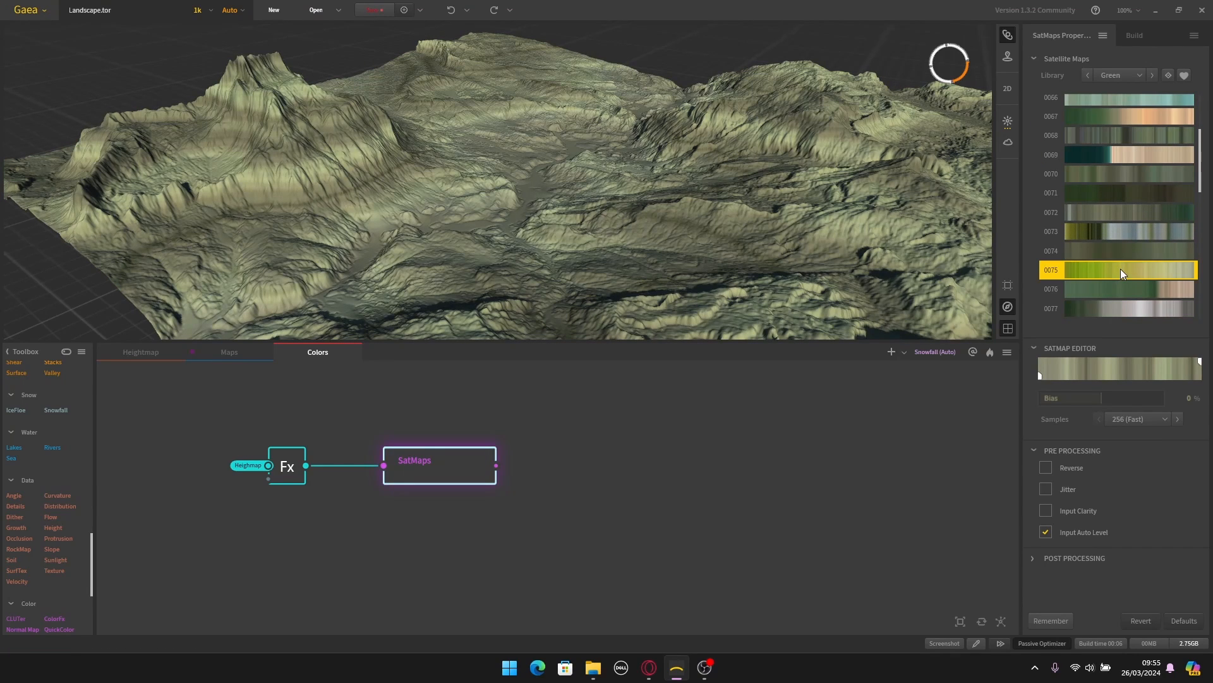
click(1121, 269)
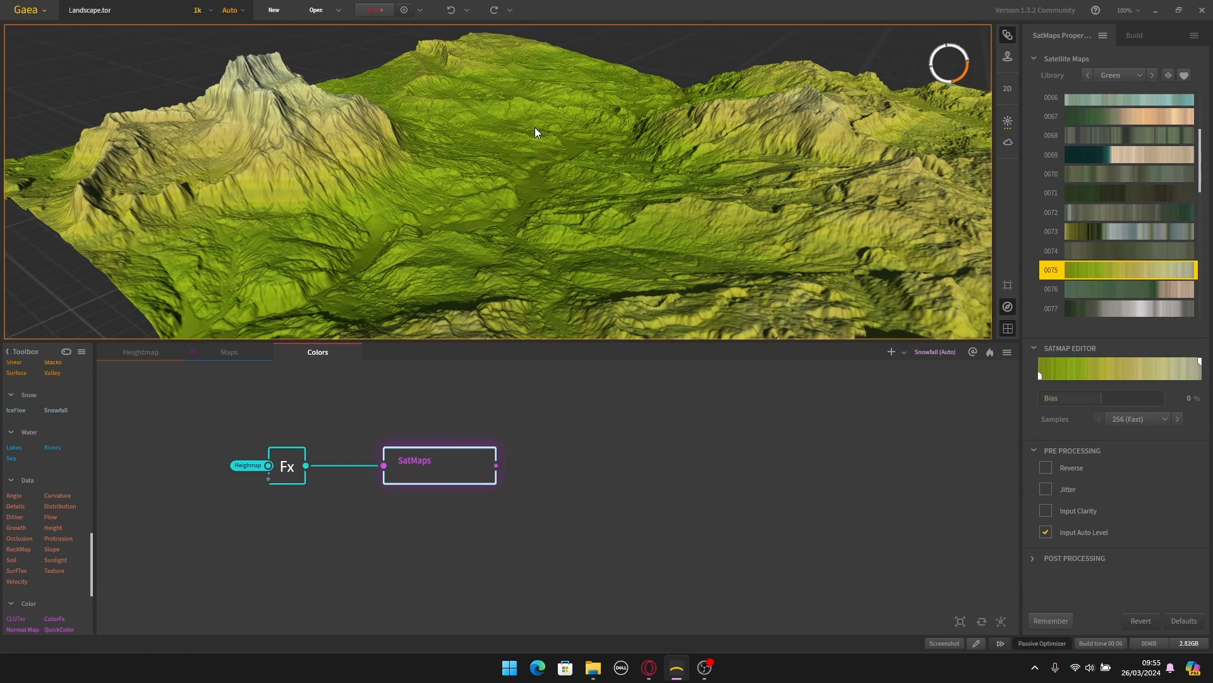
scroll(536, 127, down, 5)
mouse_move(620, 154)
mouse_down()
mouse_move(654, 146)
mouse_move(612, 142)
mouse_up()
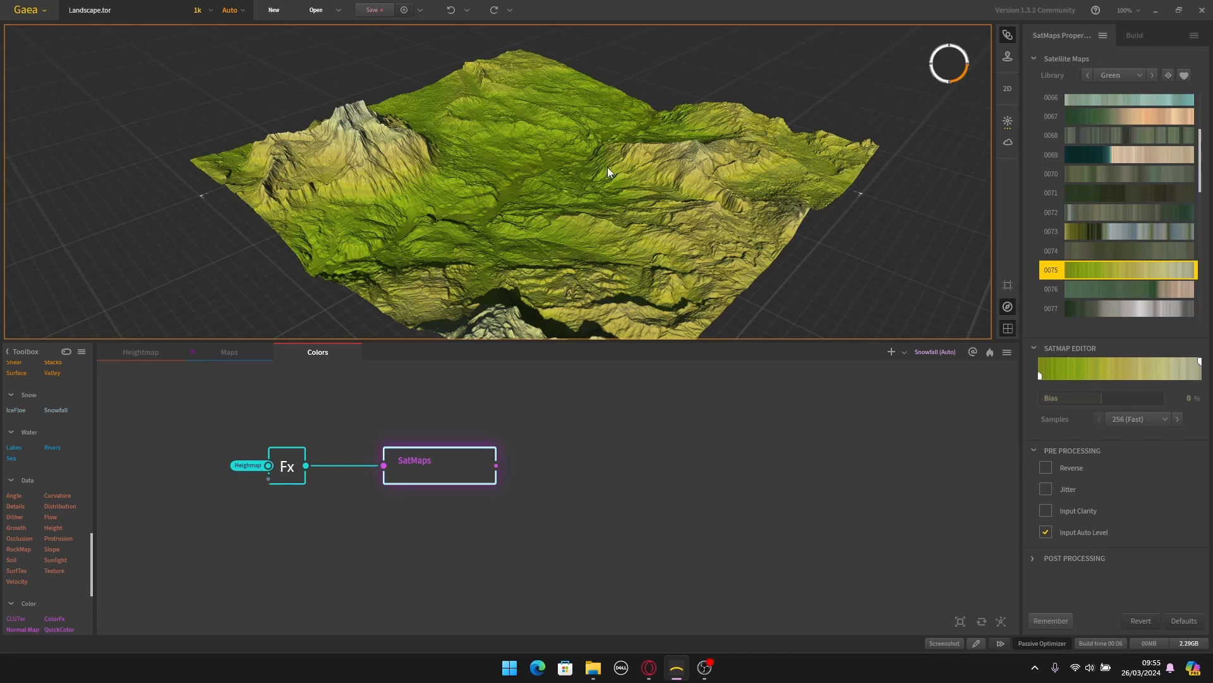
Step: Look over the Flow_map, Slope_map and Snow_map chains in the Maps graph and return to the Colors graph
click(553, 512)
drag(503, 557, 424, 440)
click(515, 420)
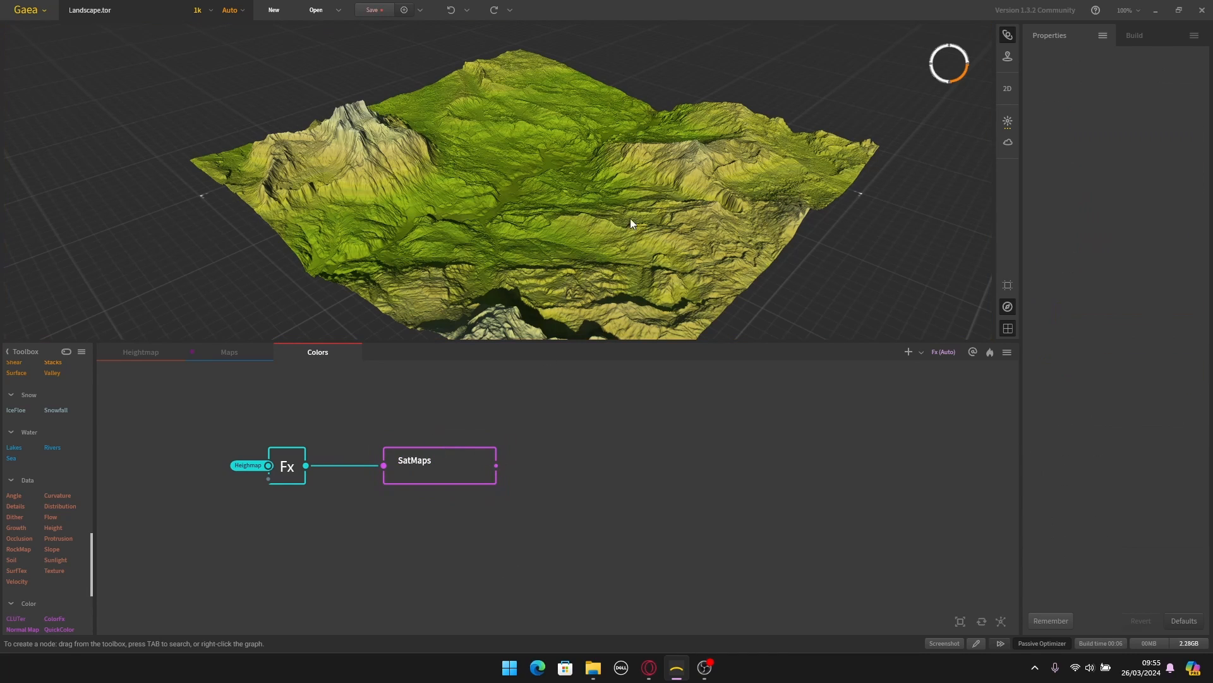
scroll(608, 479, down, 1)
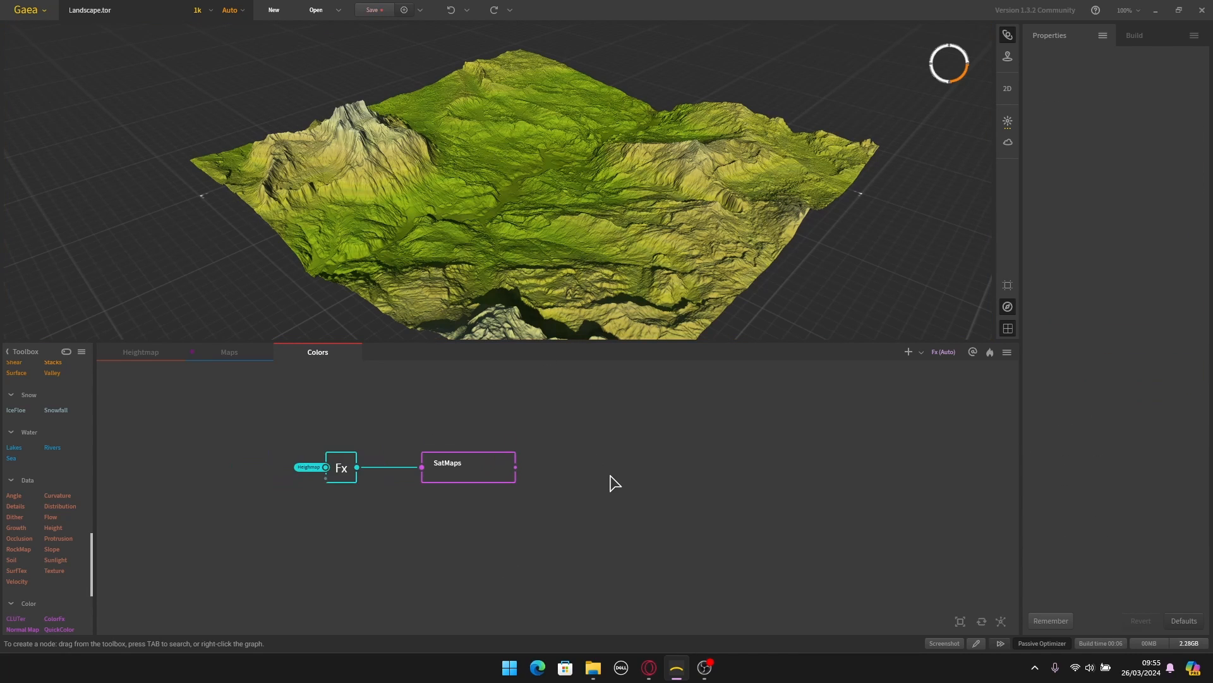
click(245, 351)
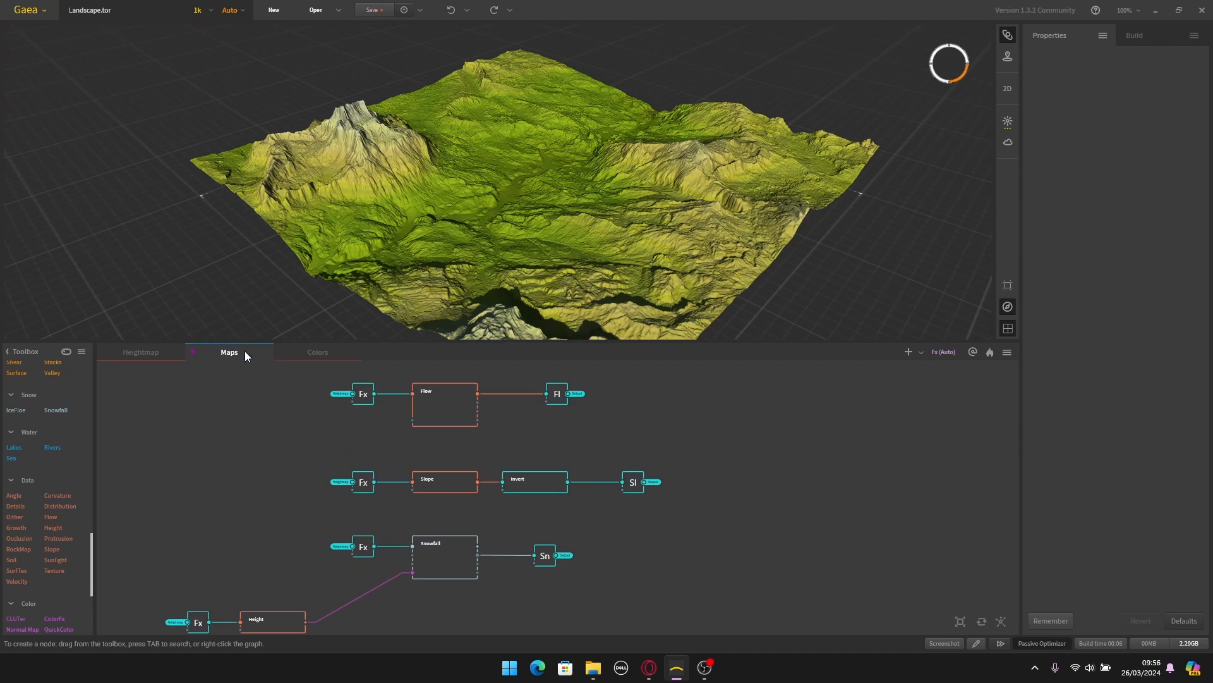
drag(629, 446, 307, 387)
click(325, 351)
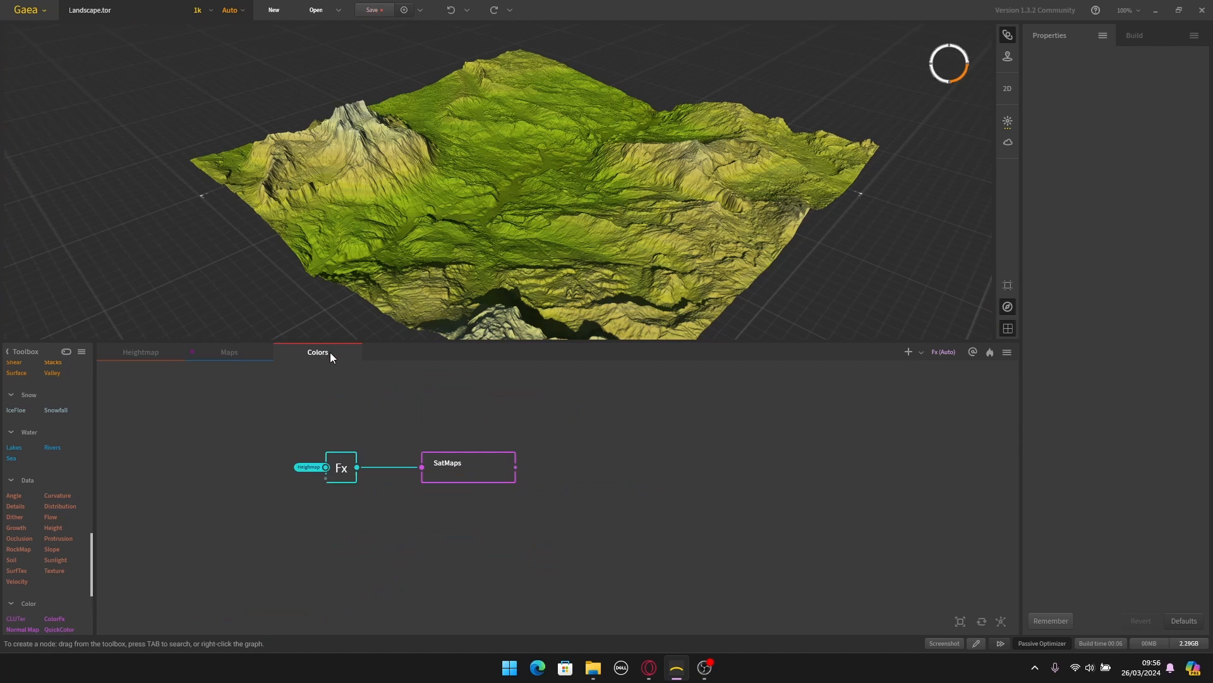
Step: Add a Combine node beside the SatMaps node and connect the SatMaps output to its first input
scroll(506, 457, up, 2)
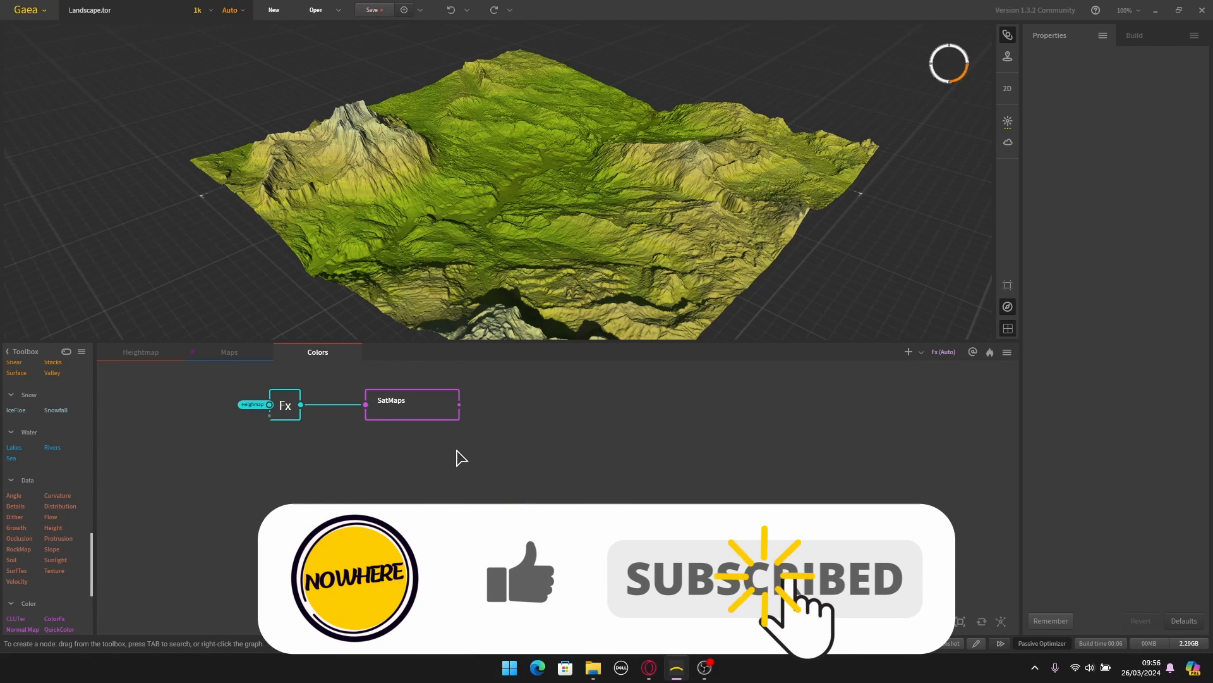
right_click(506, 469)
text(combin)
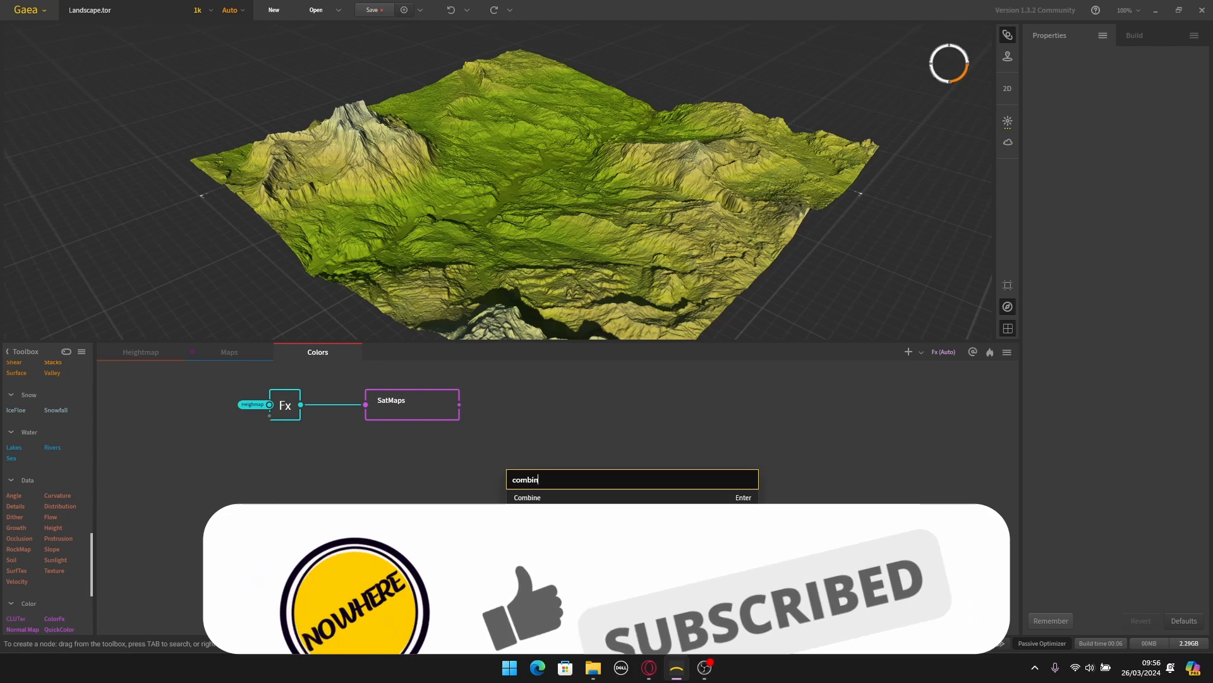
click(536, 497)
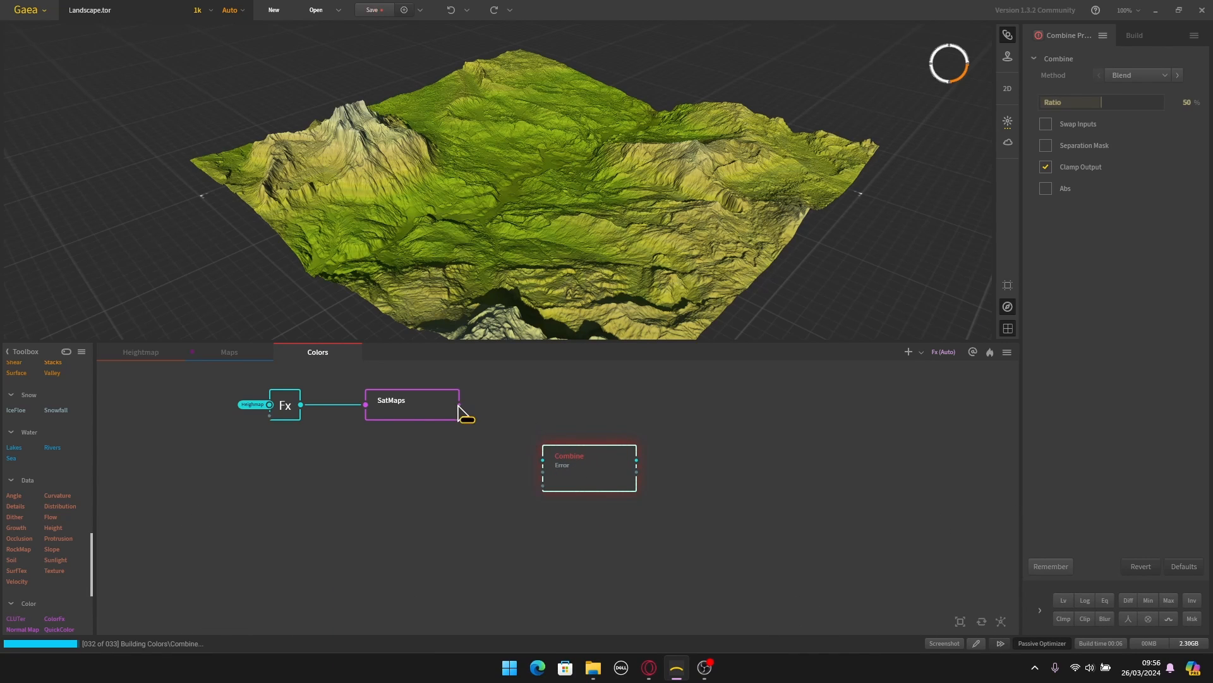
drag(459, 405, 522, 481)
click(504, 535)
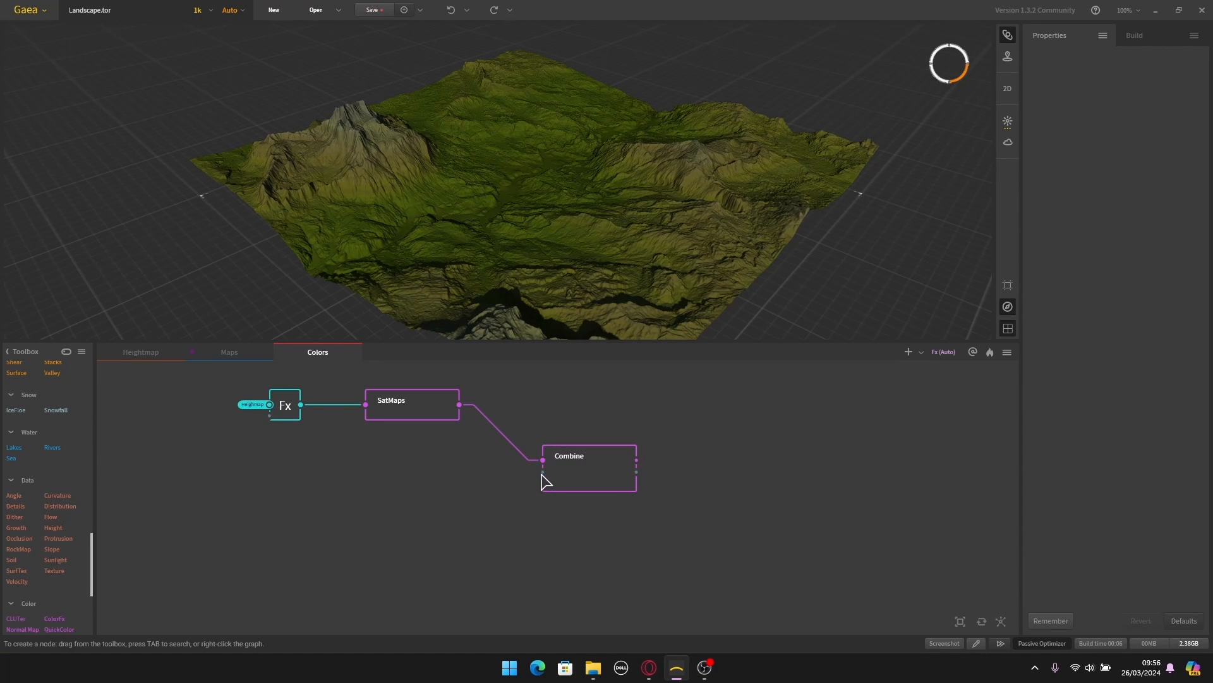
Step: Add a second SatMaps node and place it below the first one in the Colors graph
drag(416, 507, 630, 515)
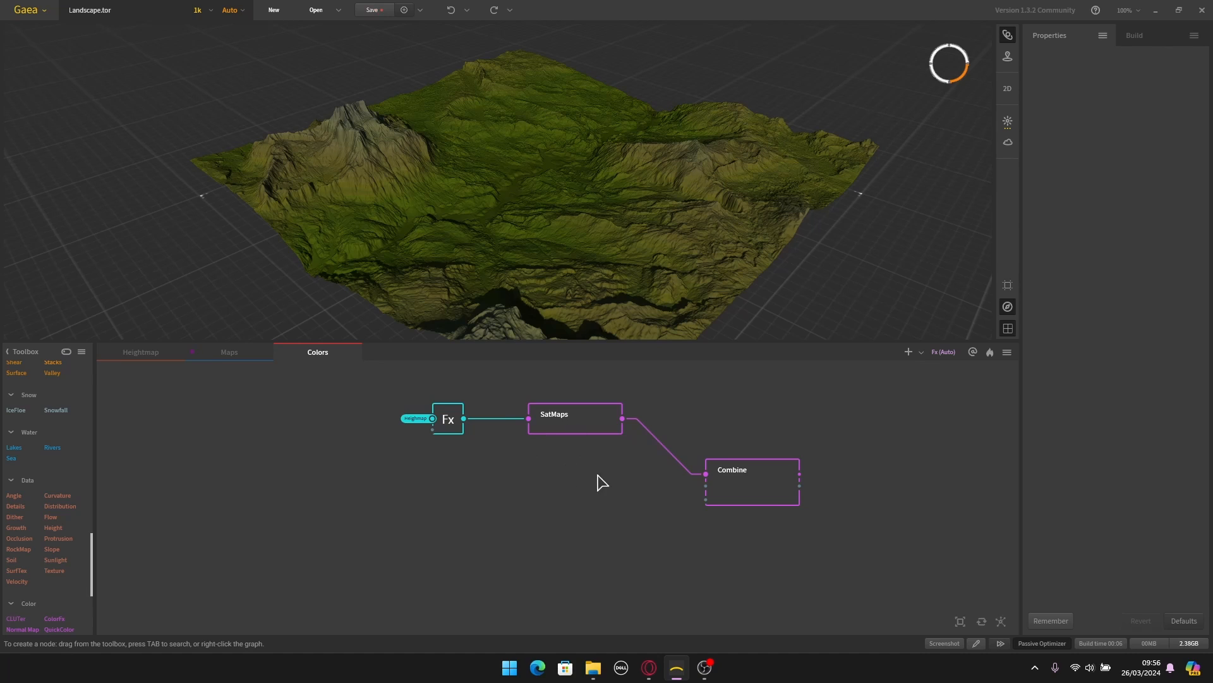
drag(489, 551, 467, 520)
right_click(539, 514)
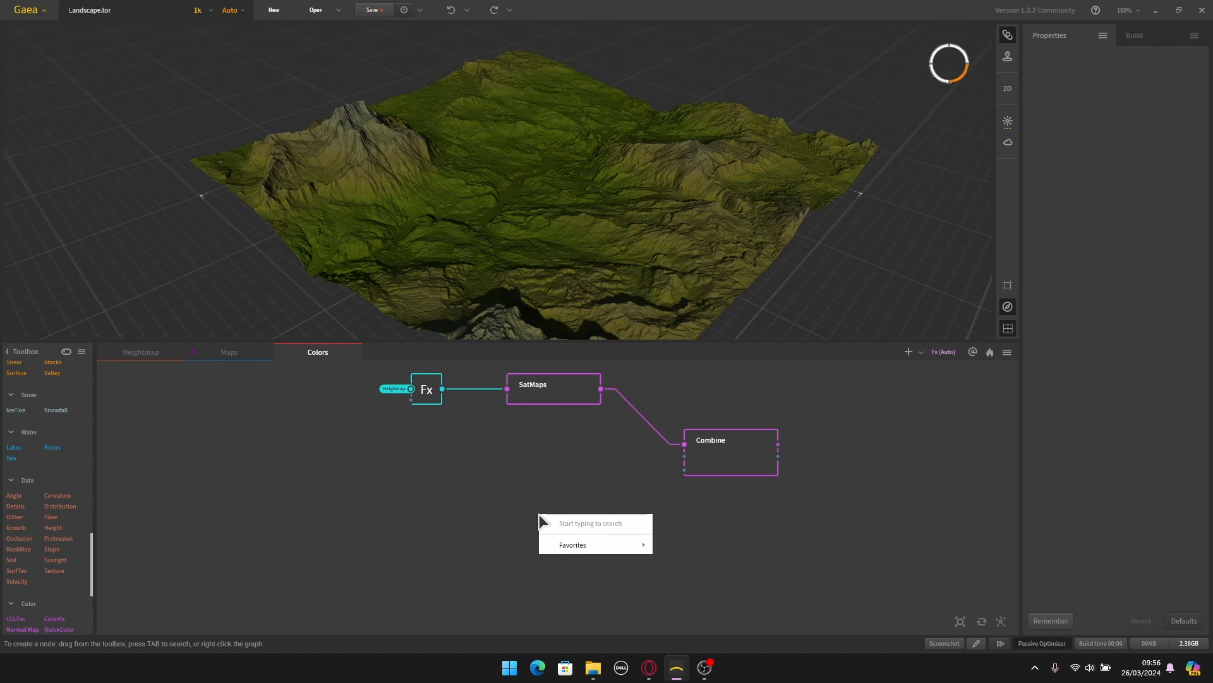
text(sat)
click(556, 539)
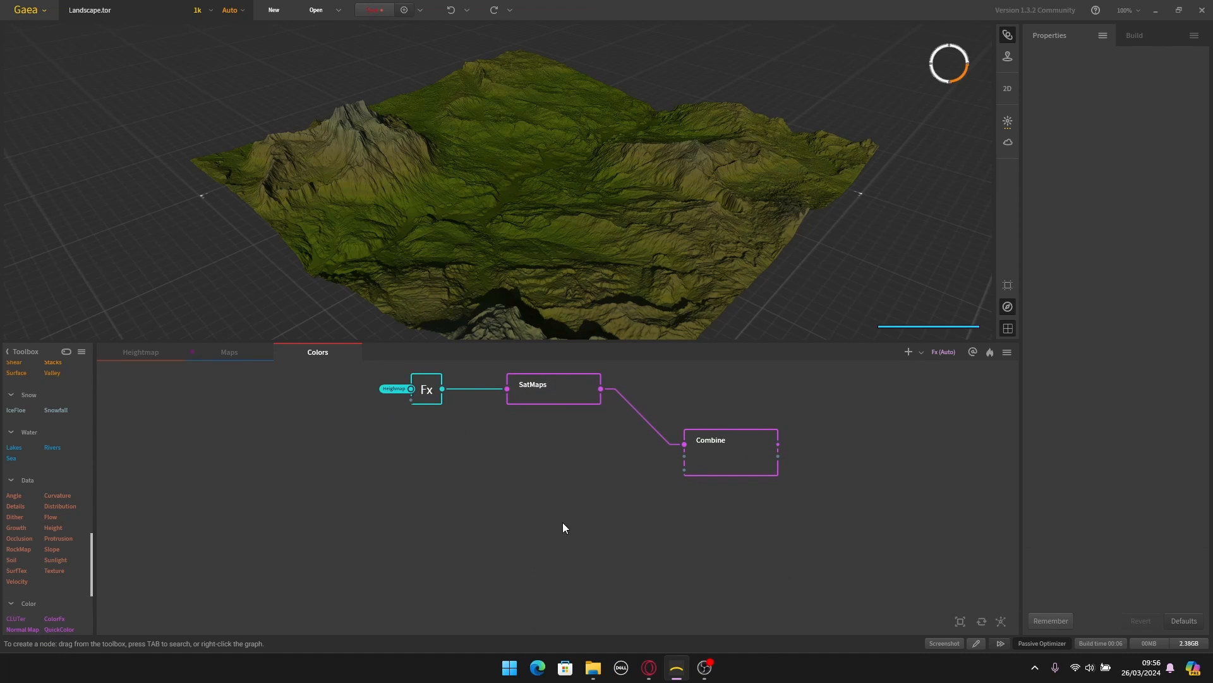
drag(537, 507, 530, 496)
right_click(412, 479)
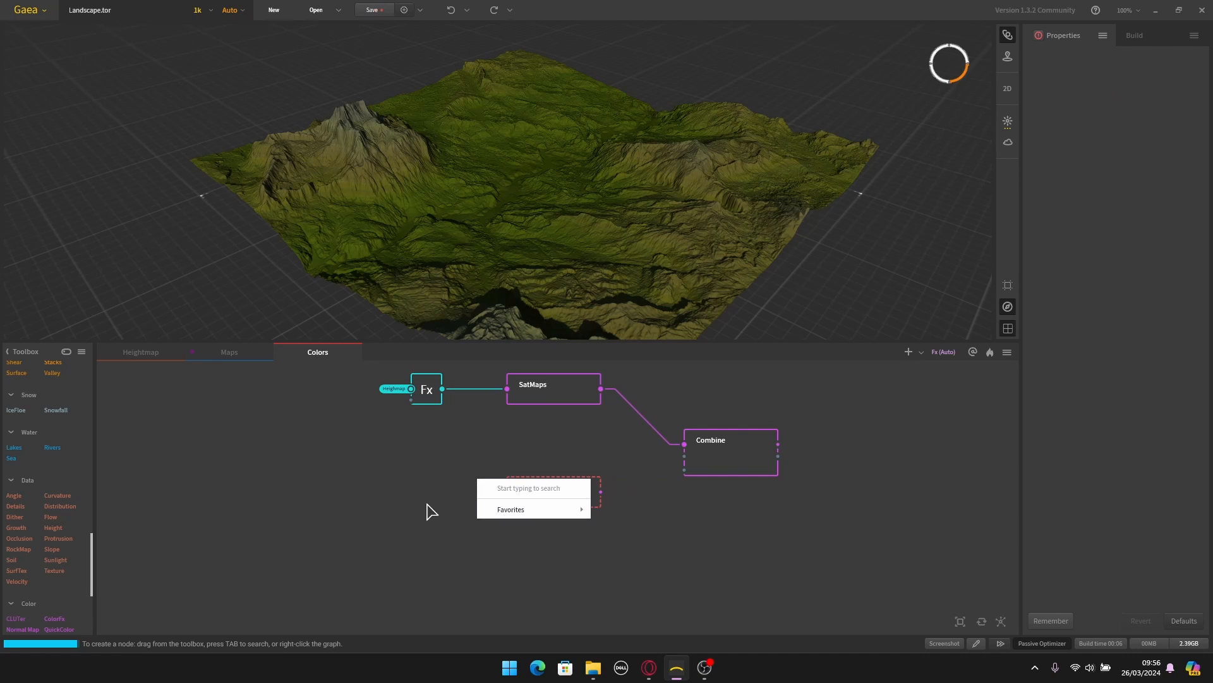
click(372, 491)
right_click(415, 486)
click(365, 469)
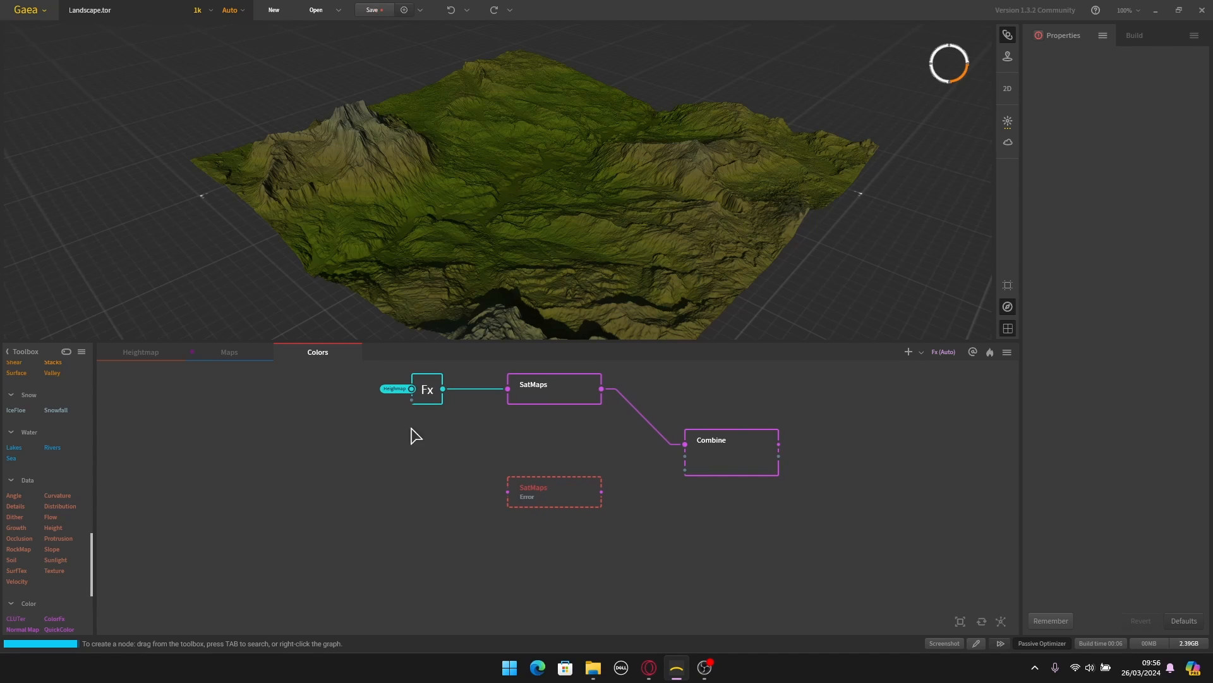
Step: Add an Fx node beside the lower SatMaps node and feed it from the Heightmap portal
middle_drag(425, 455, 487, 480)
right_click(502, 495)
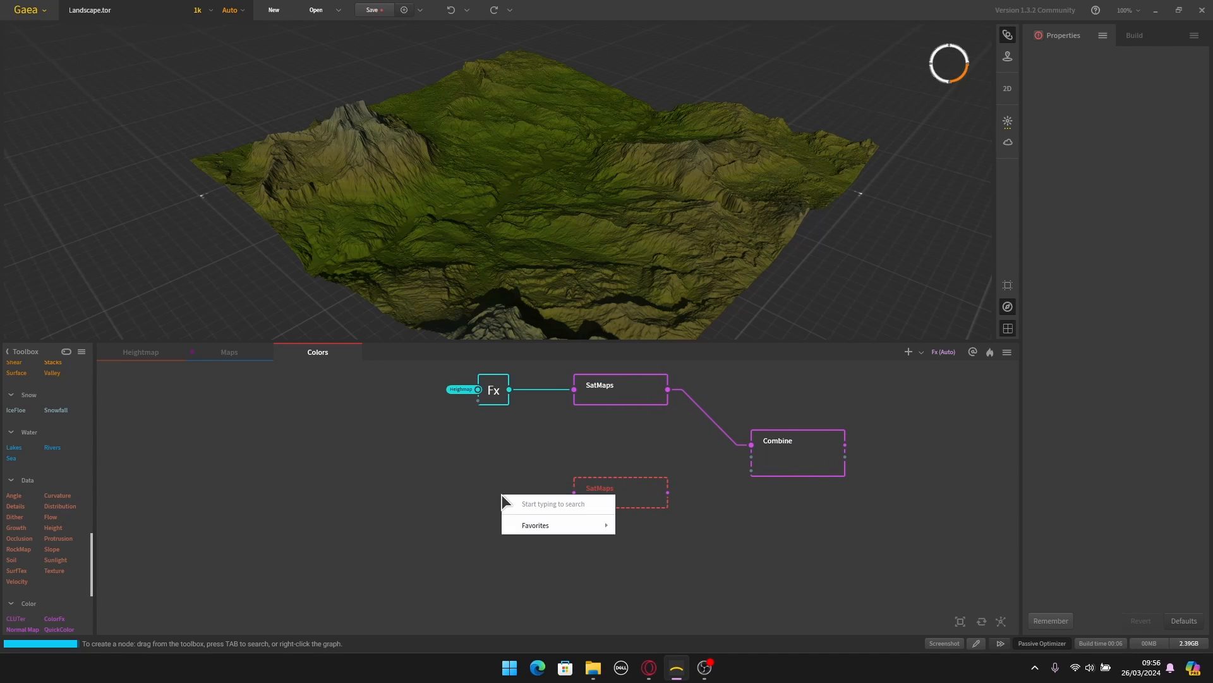
text(fx)
click(506, 520)
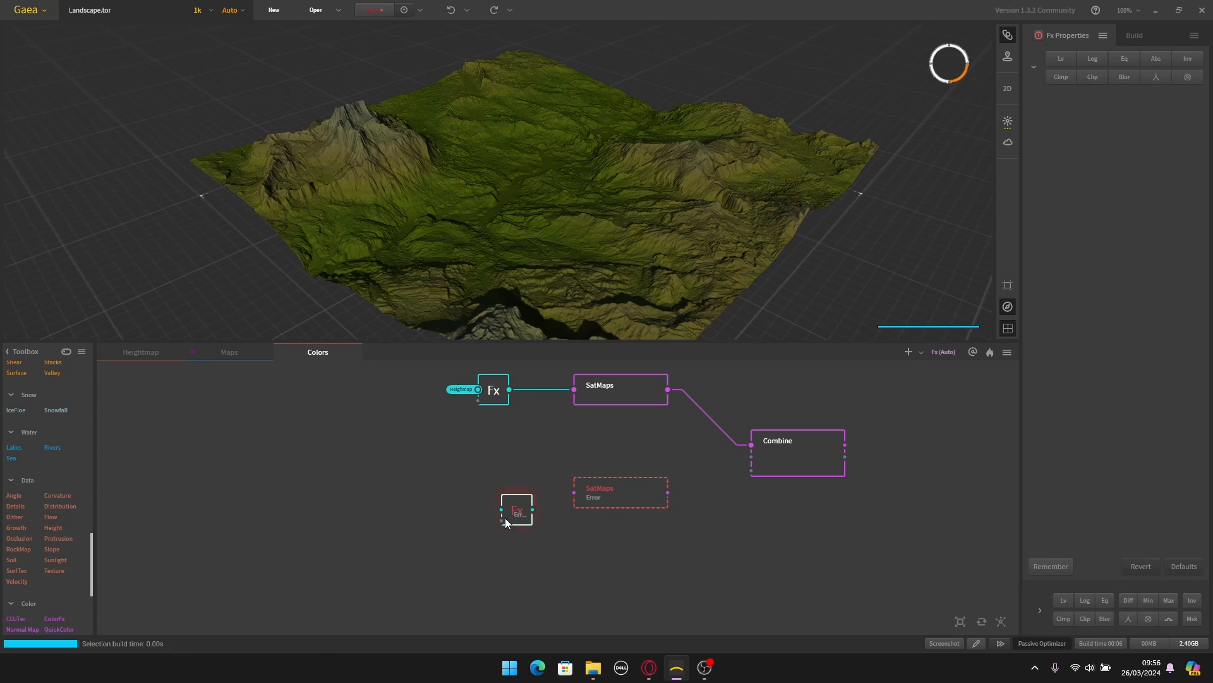
right_click(445, 503)
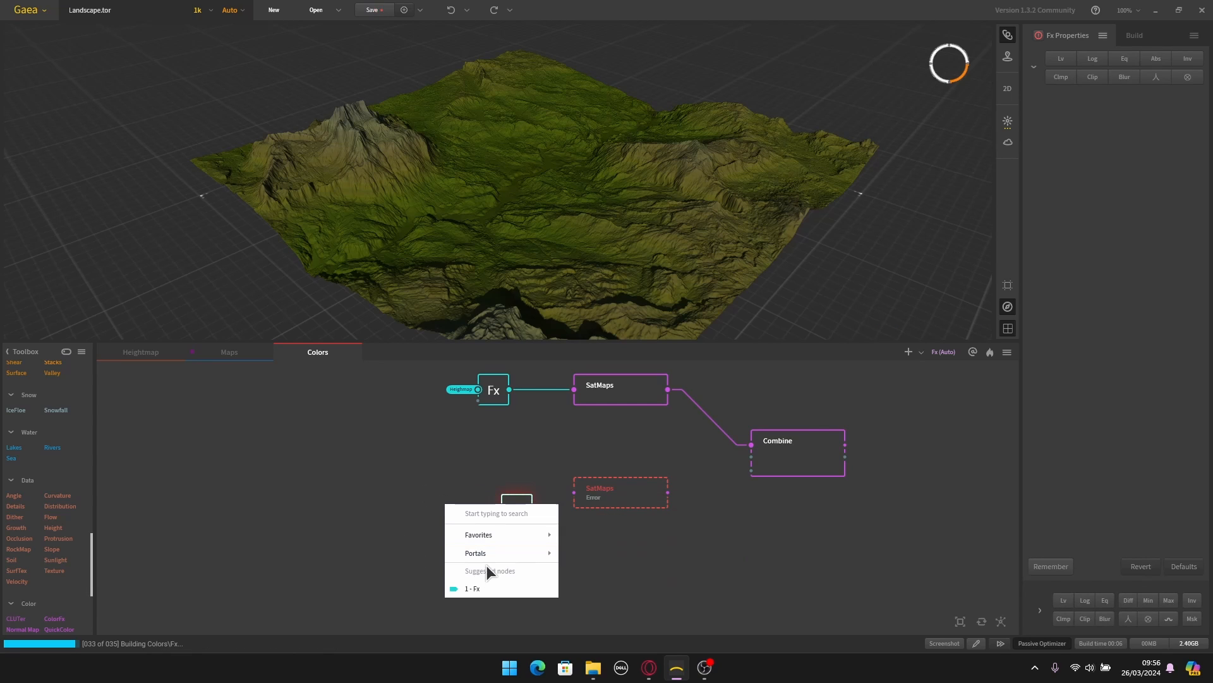
mouse_move(488, 555)
Step: Connect the new Fx node to the lower SatMaps node and that node's output to Combine's second input
drag(517, 526, 573, 492)
drag(614, 441, 485, 461)
scroll(485, 462, up, 1)
drag(471, 531, 569, 491)
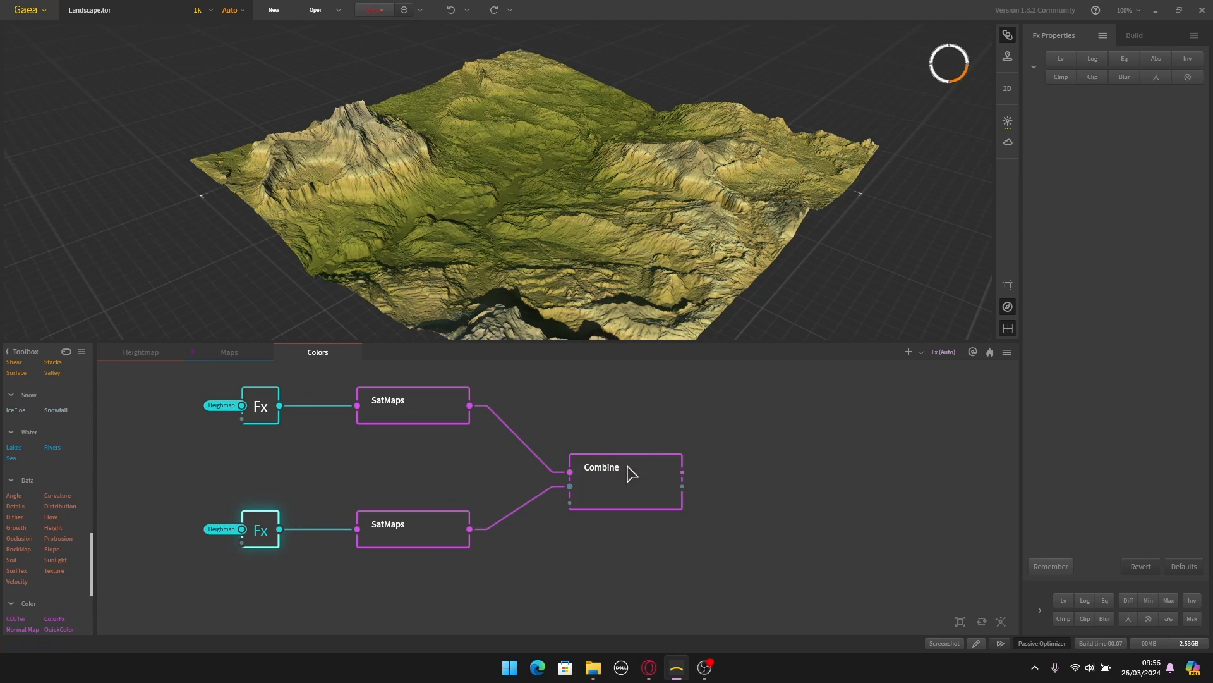
Step: Move the lower Fx and SatMaps nodes up, closer beneath the first row
drag(365, 547, 390, 510)
click(545, 548)
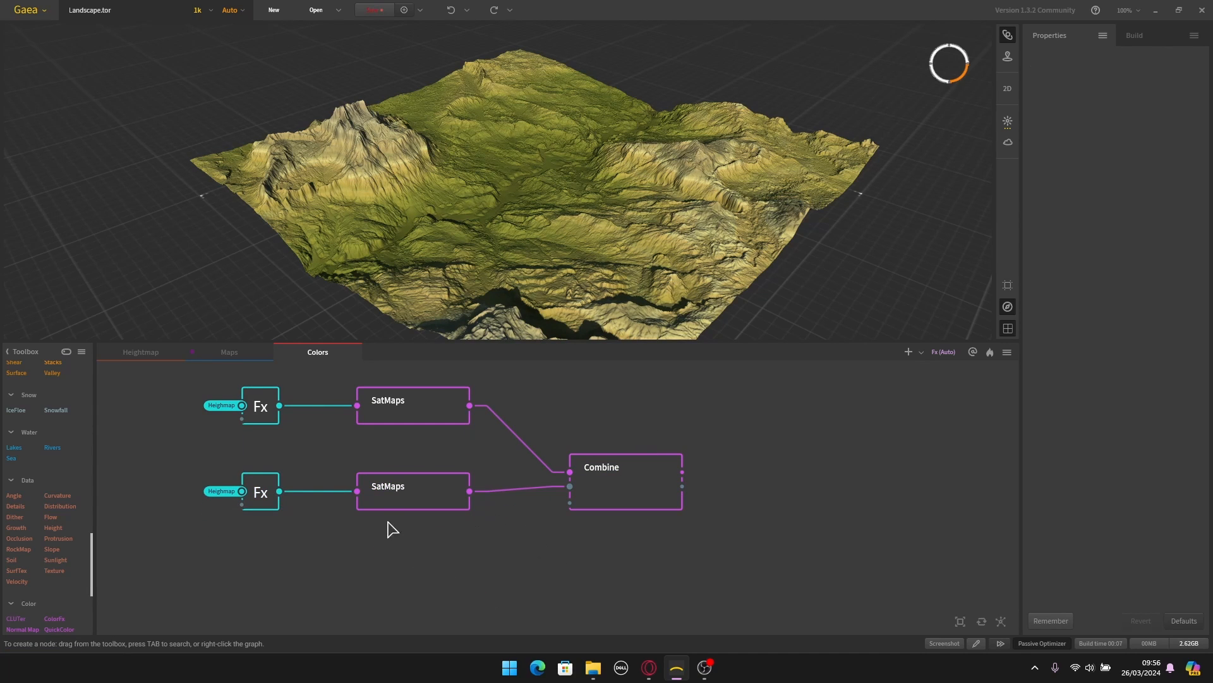
drag(463, 559, 226, 474)
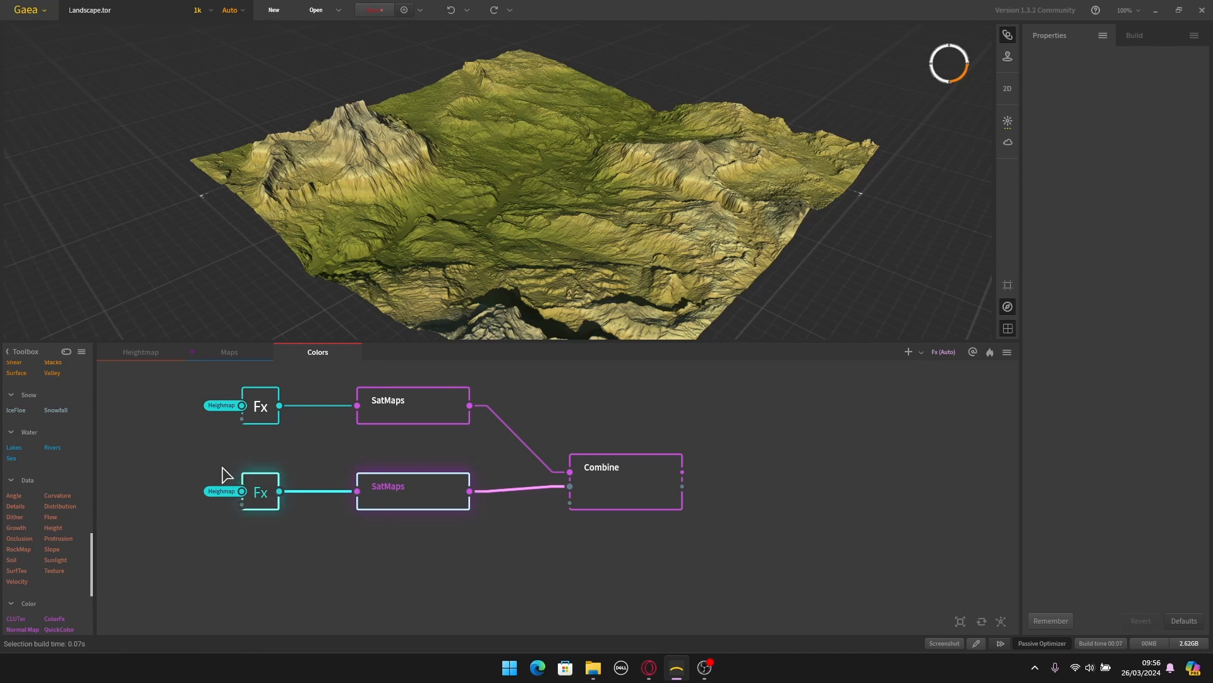
drag(480, 555, 222, 464)
click(196, 458)
Step: Examine the Flow_map mask in the Maps graph and the Combine node's optional mask input in the Colors graph
click(229, 352)
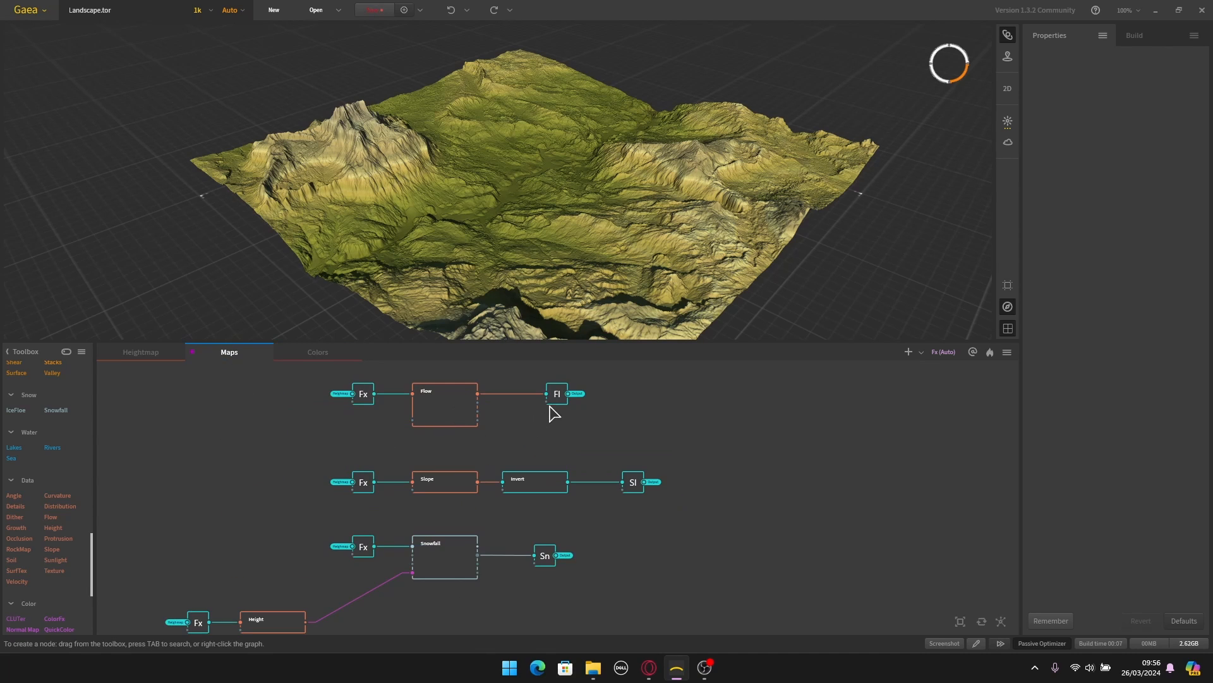
click(558, 402)
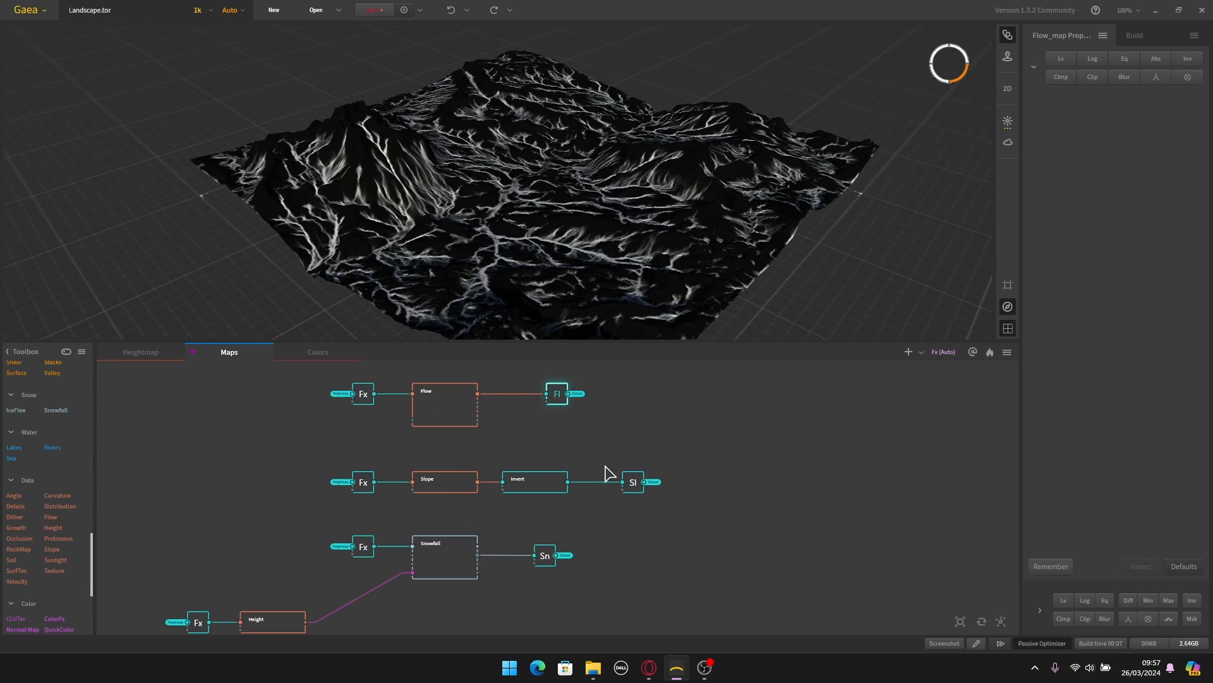
click(321, 353)
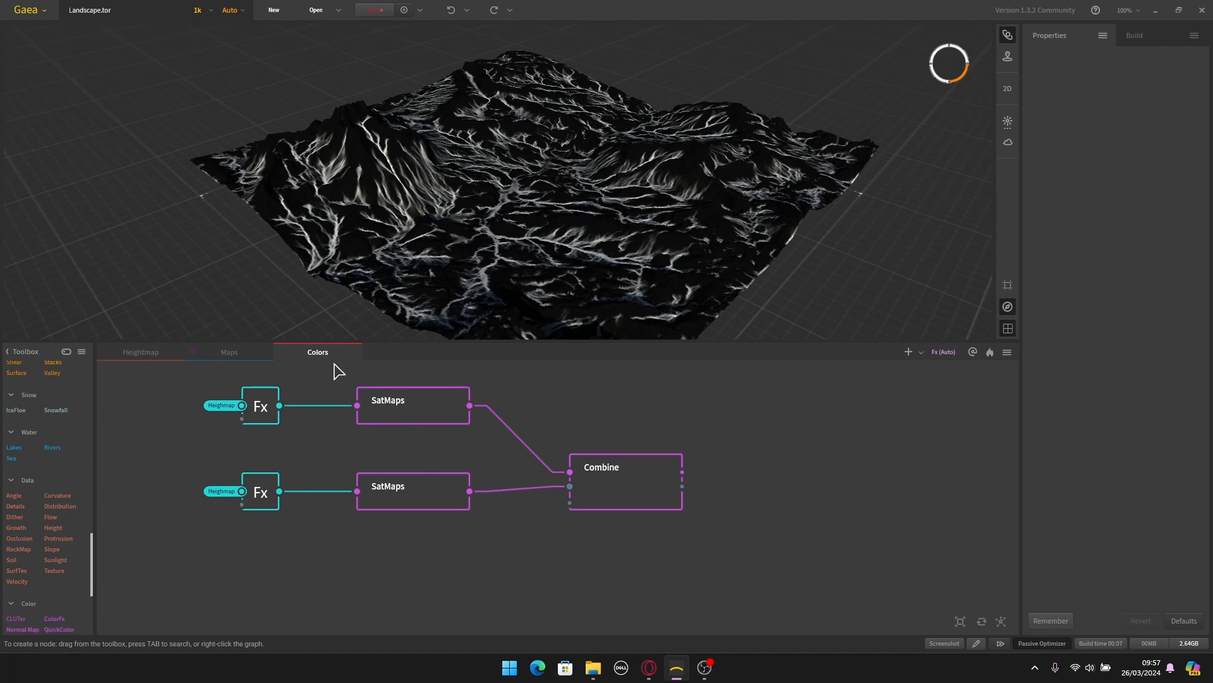
click(624, 476)
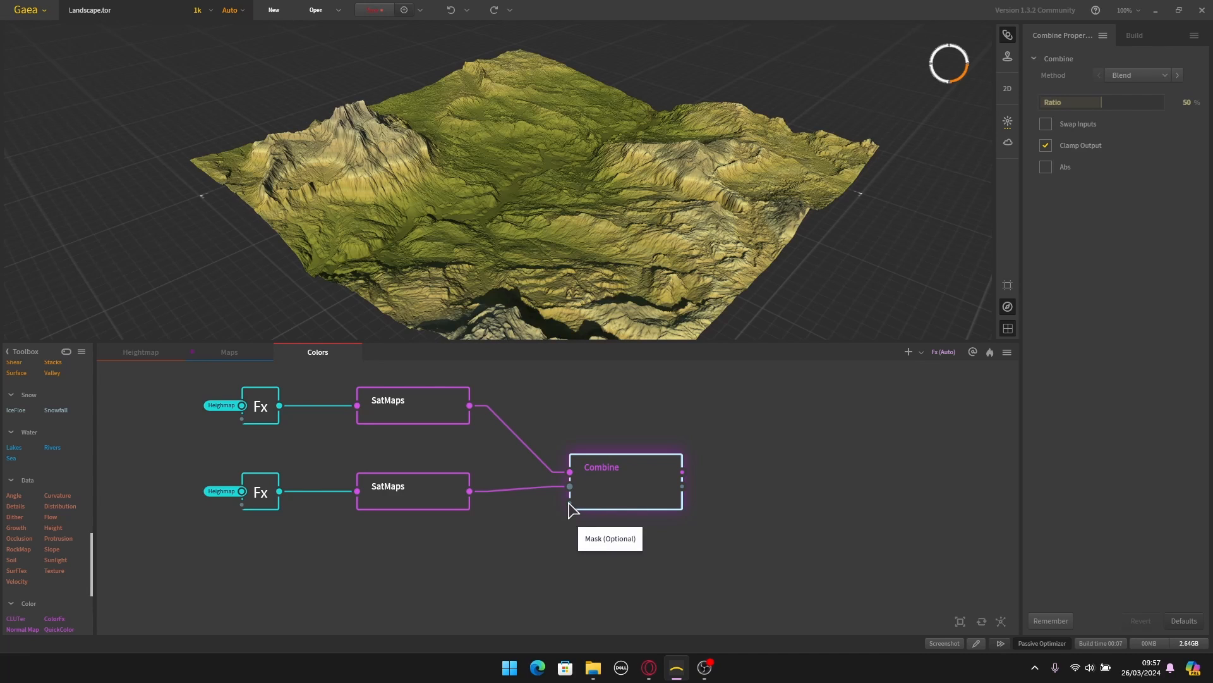
click(231, 353)
click(558, 395)
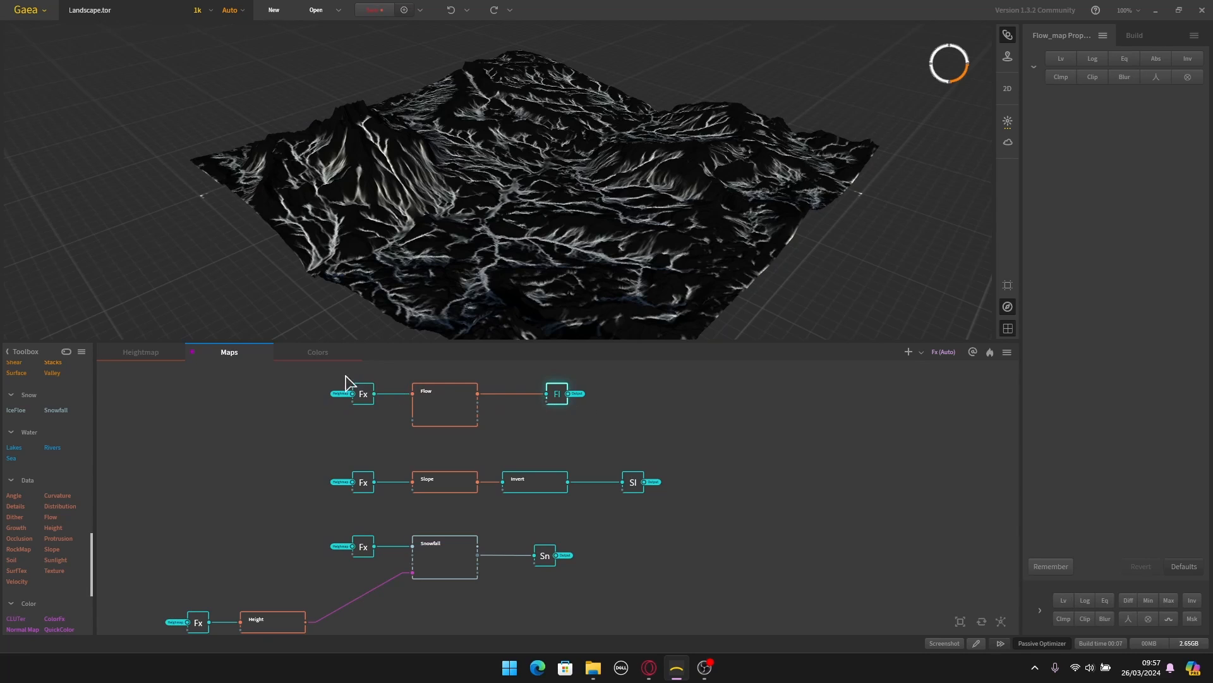
click(323, 354)
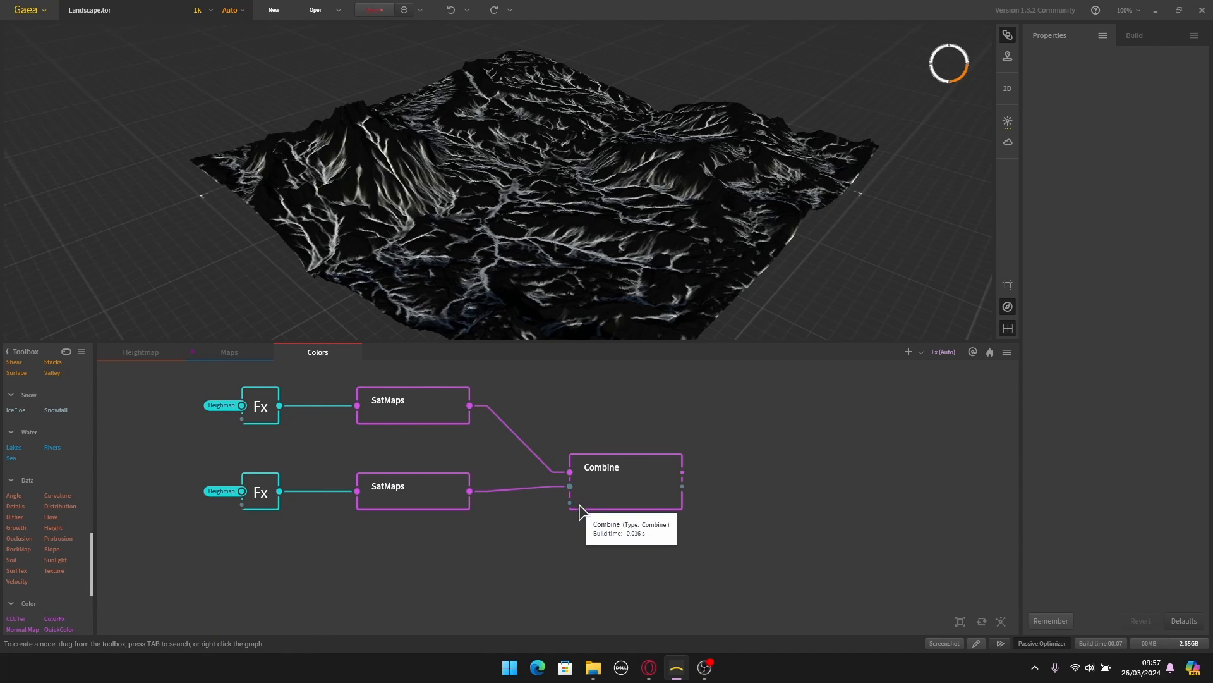
scroll(526, 555, down, 1)
middle_drag(522, 557, 585, 525)
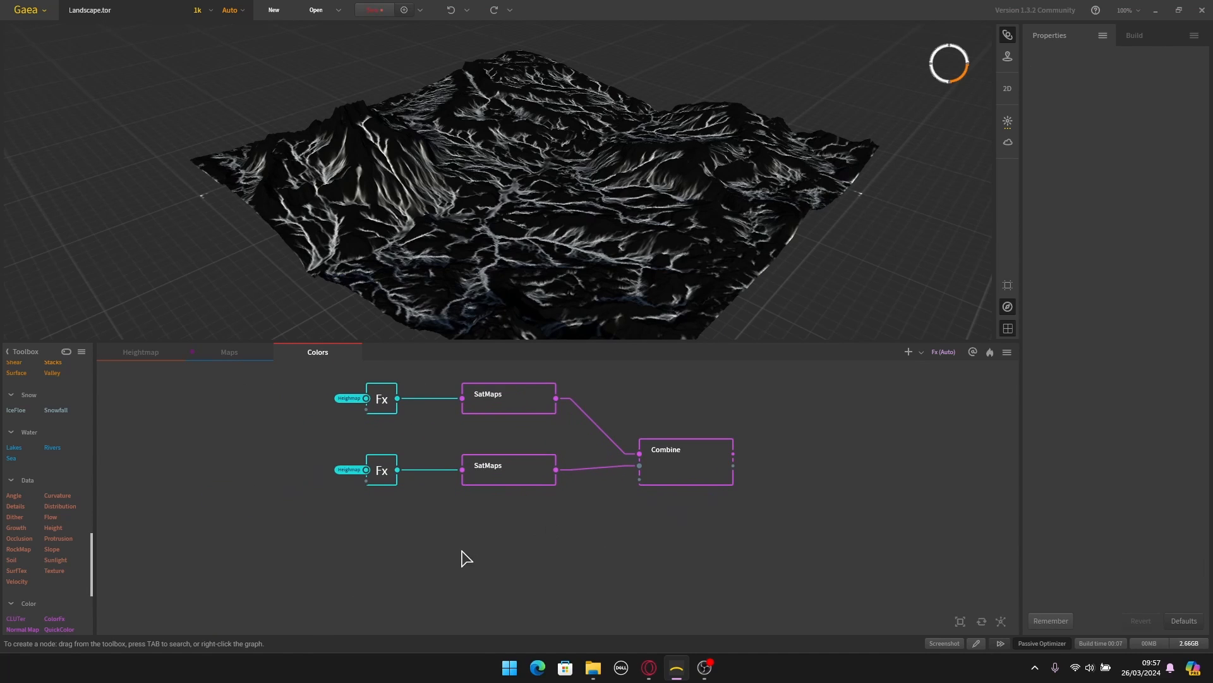
Step: Add an Fx node below the SatMaps nodes in the Colors graph and feed its input from the Flowmap portal
key(Tab)
text(fx)
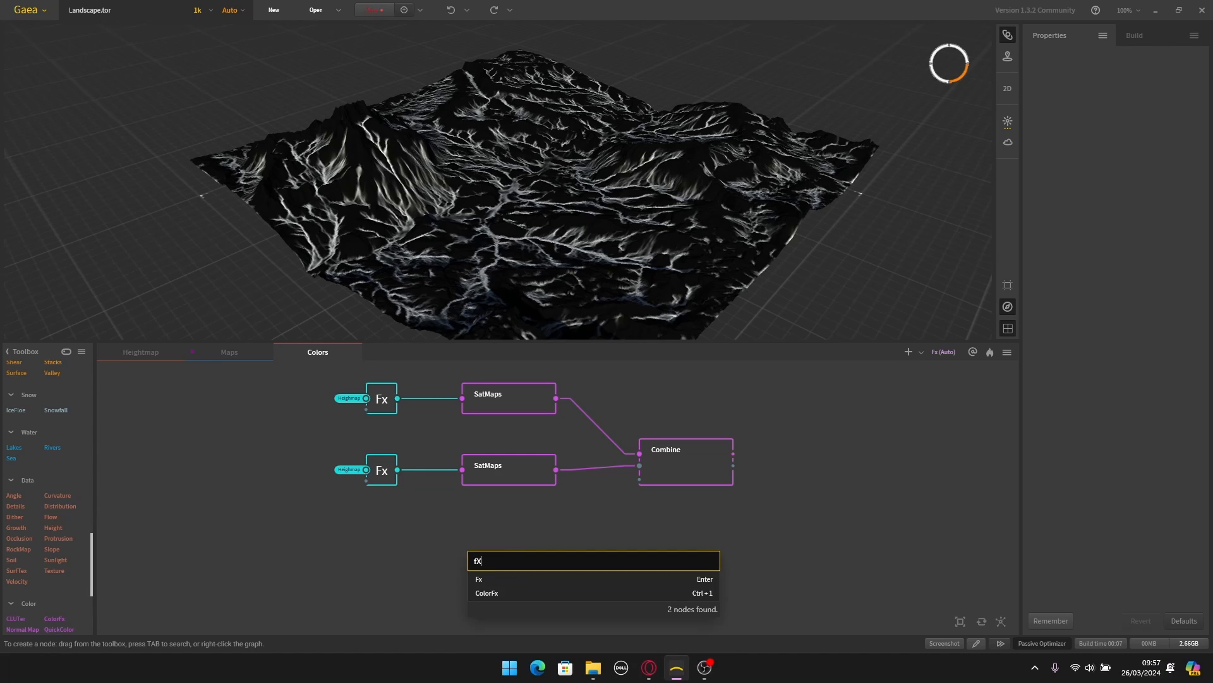
key(Return)
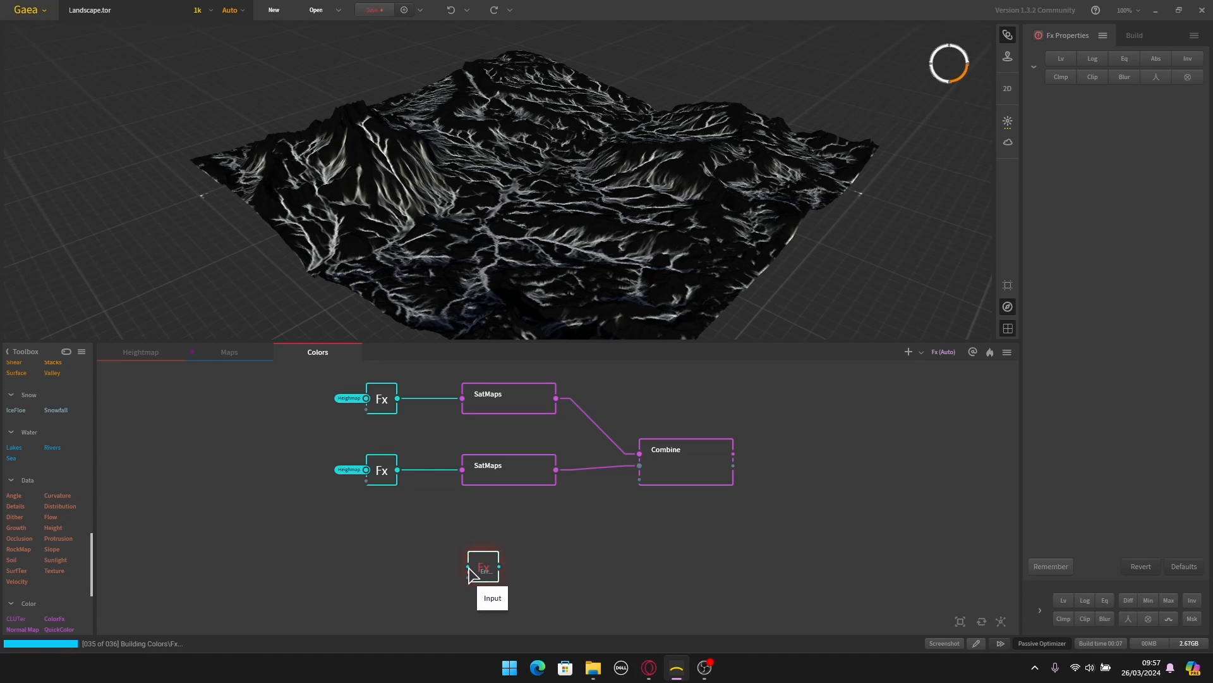
drag(468, 566, 427, 560)
mouse_move(472, 514)
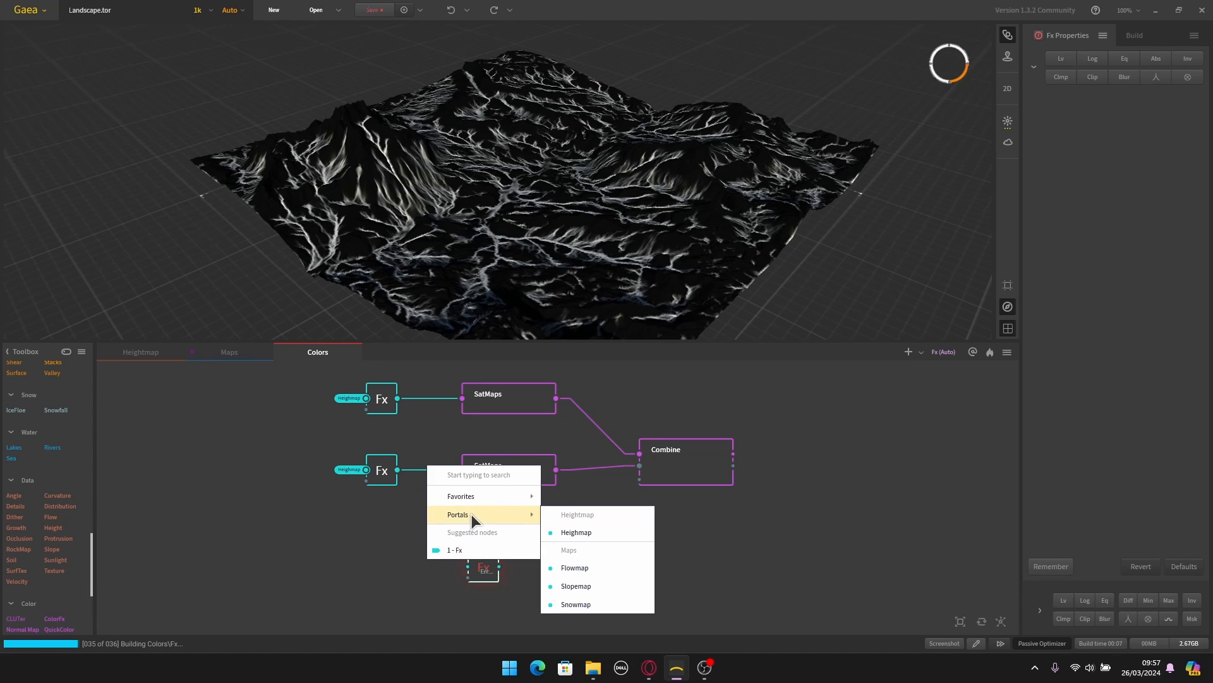
click(577, 567)
Step: Connect the output of the flow map's Fx node to the third input of the Combine node
drag(488, 574, 535, 549)
drag(634, 544, 474, 542)
scroll(422, 548, up, 2)
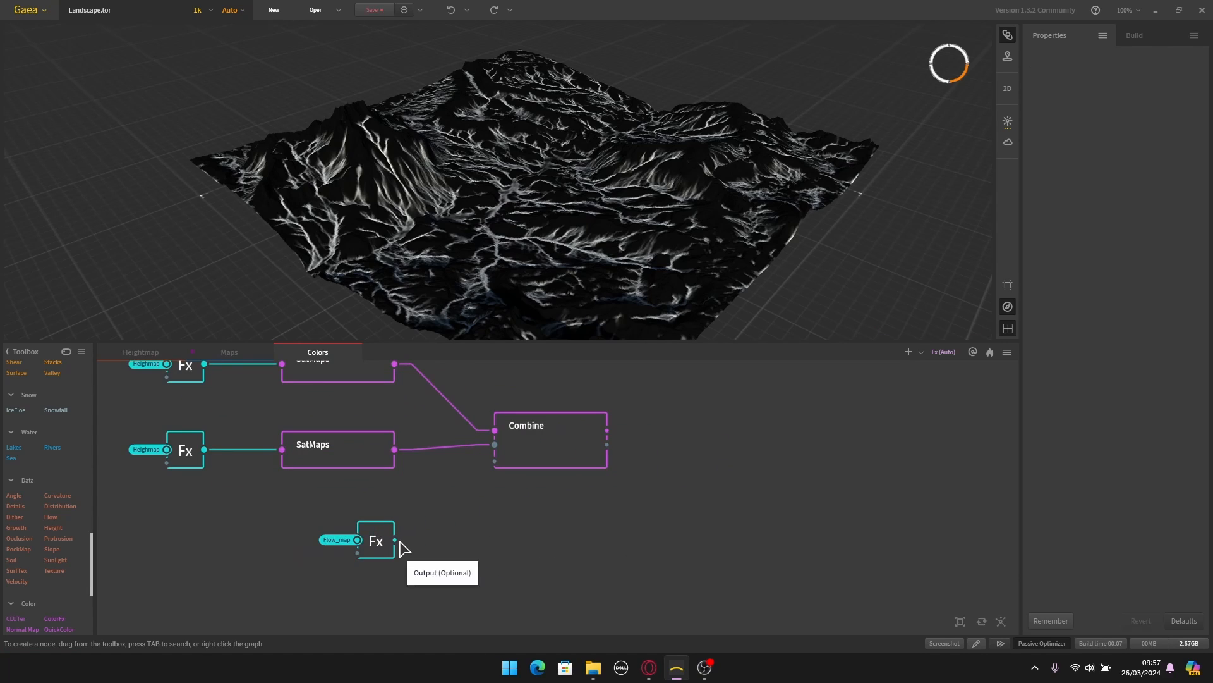
drag(395, 539, 495, 464)
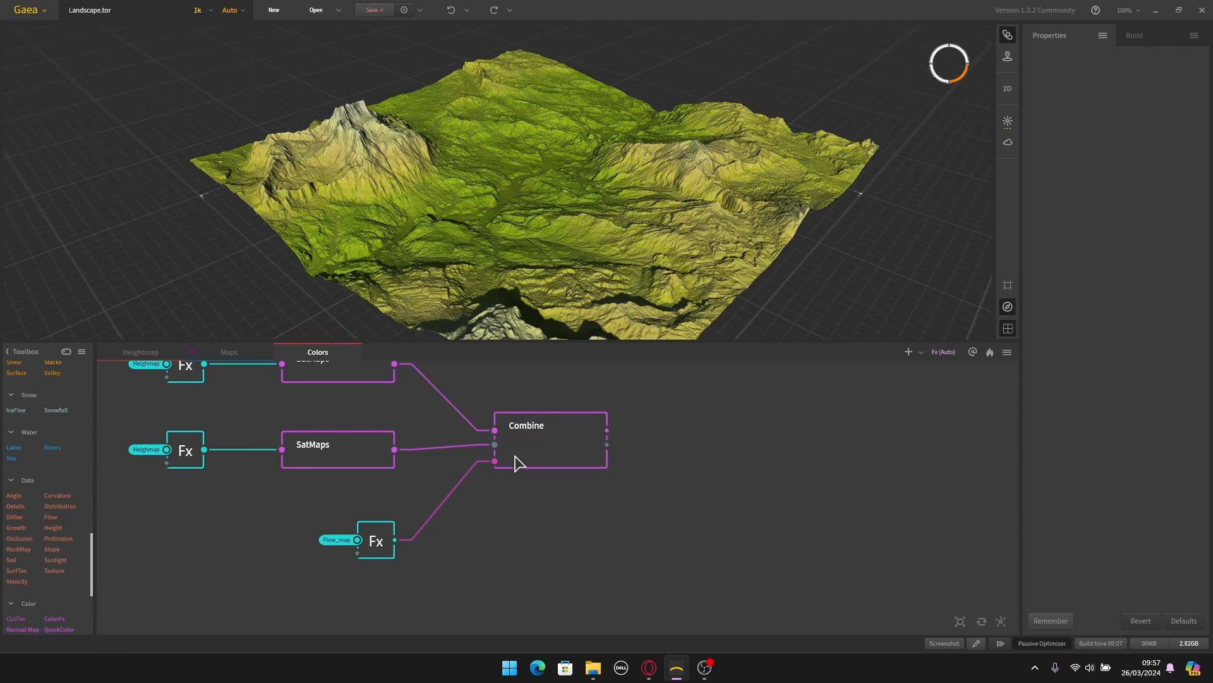
Step: Set the Combine node's method to Add and look at the blended terrain up close
click(522, 450)
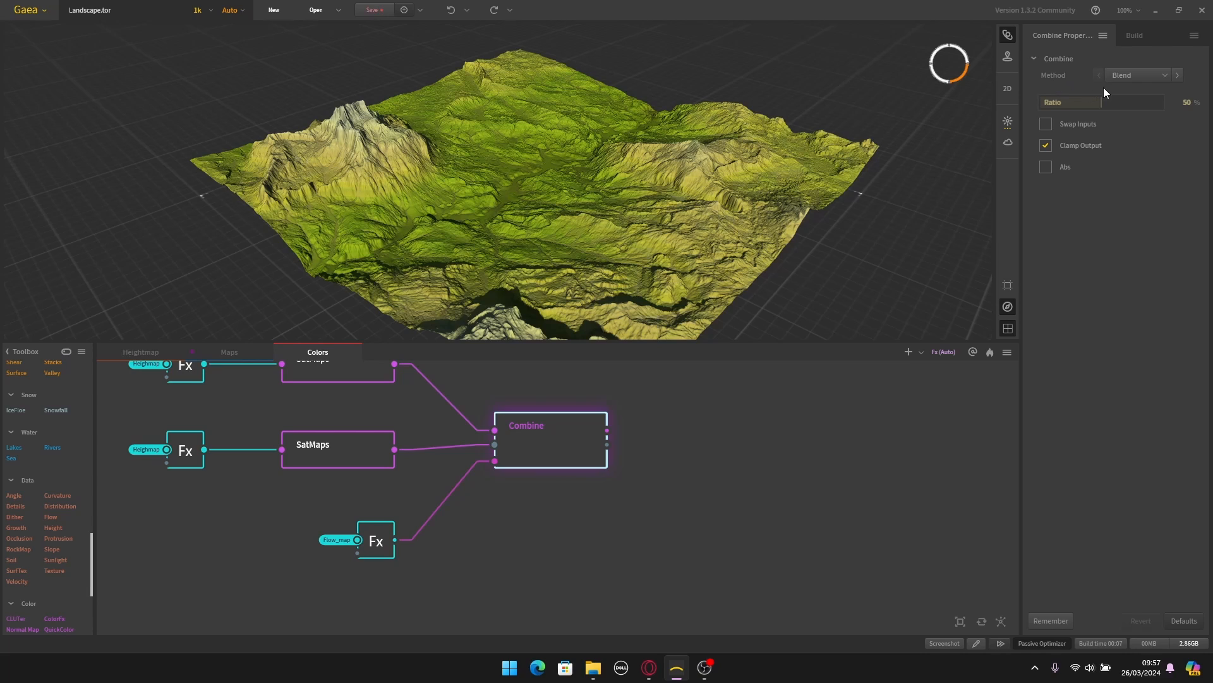
click(1125, 77)
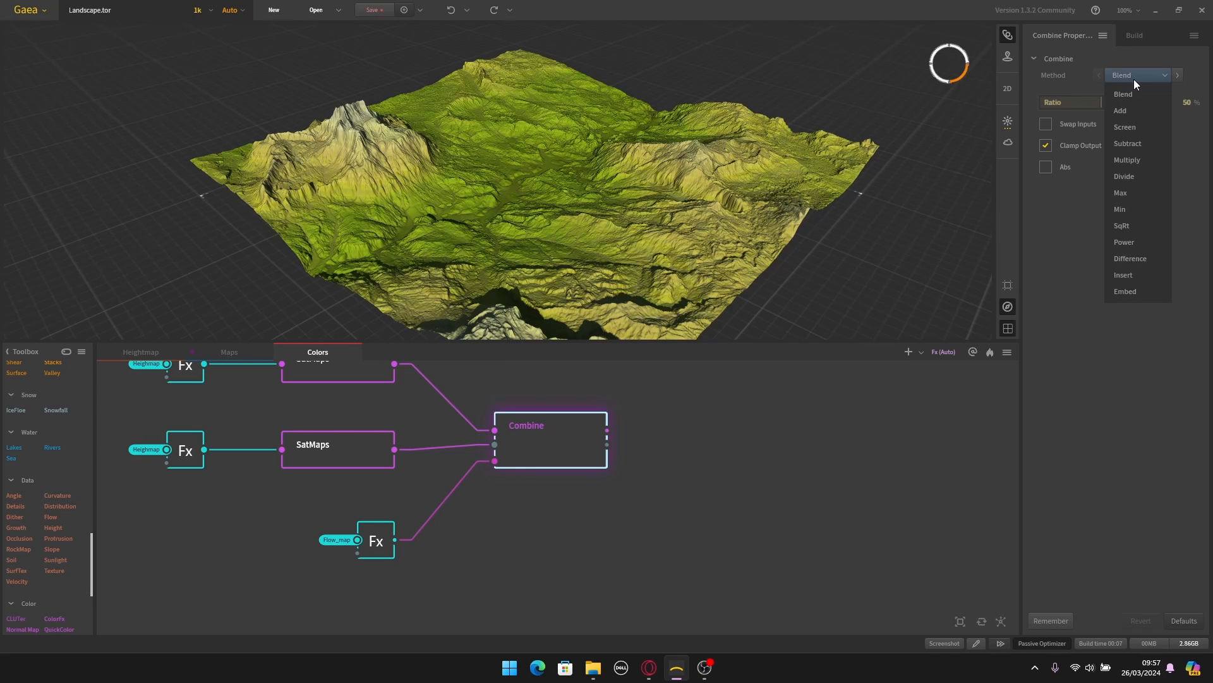
click(1127, 110)
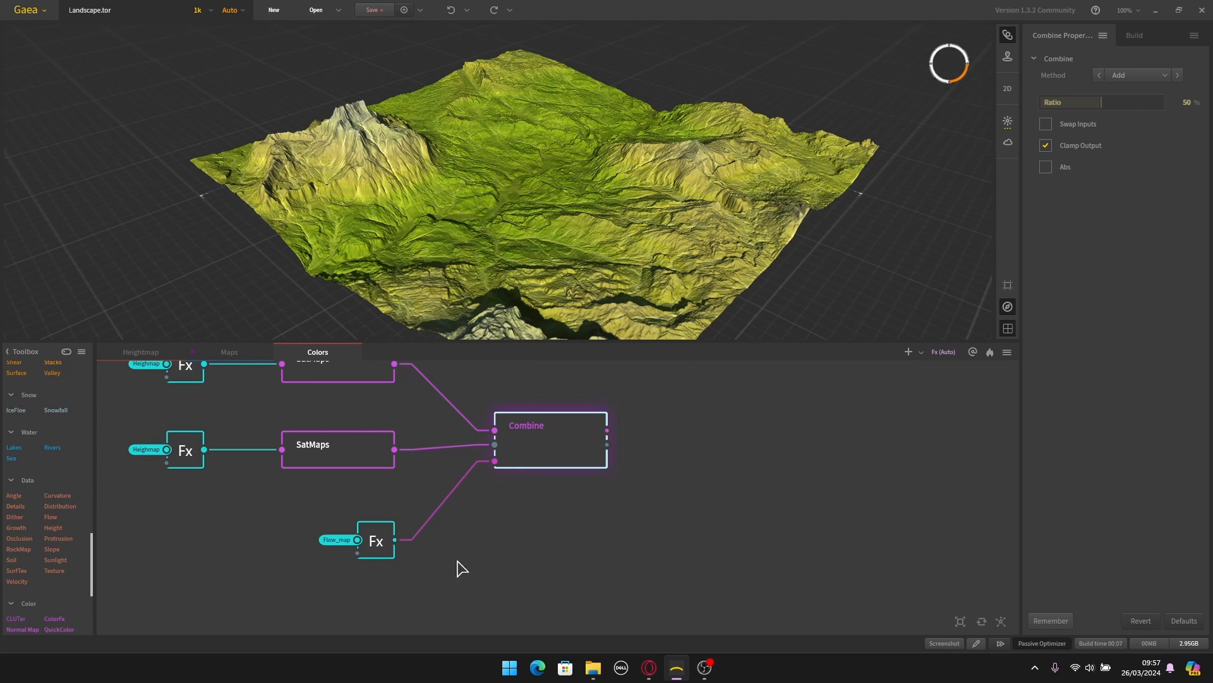
middle_drag(457, 561, 500, 566)
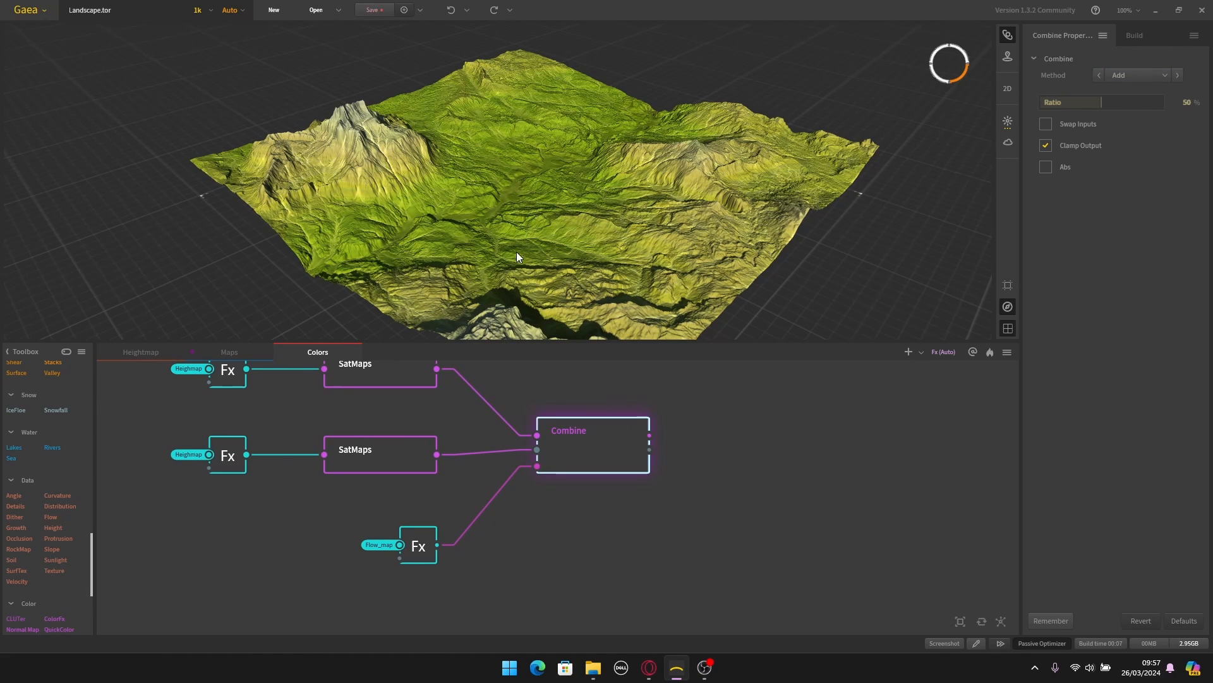
scroll(517, 256, up, 5)
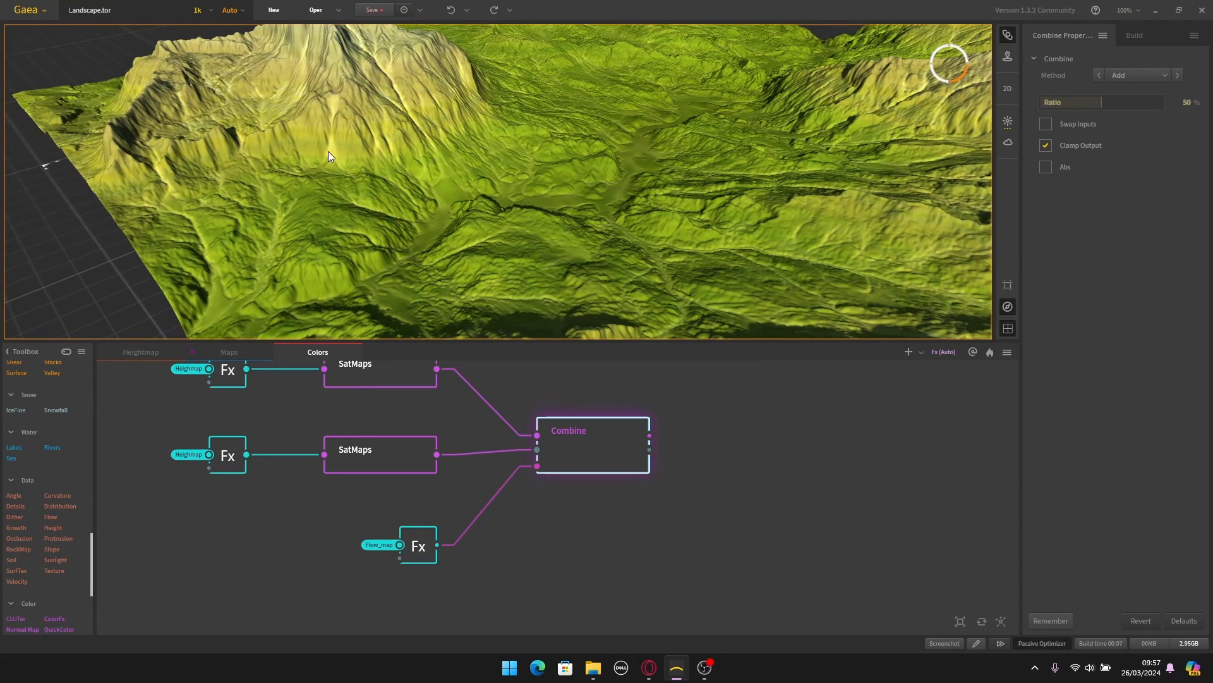
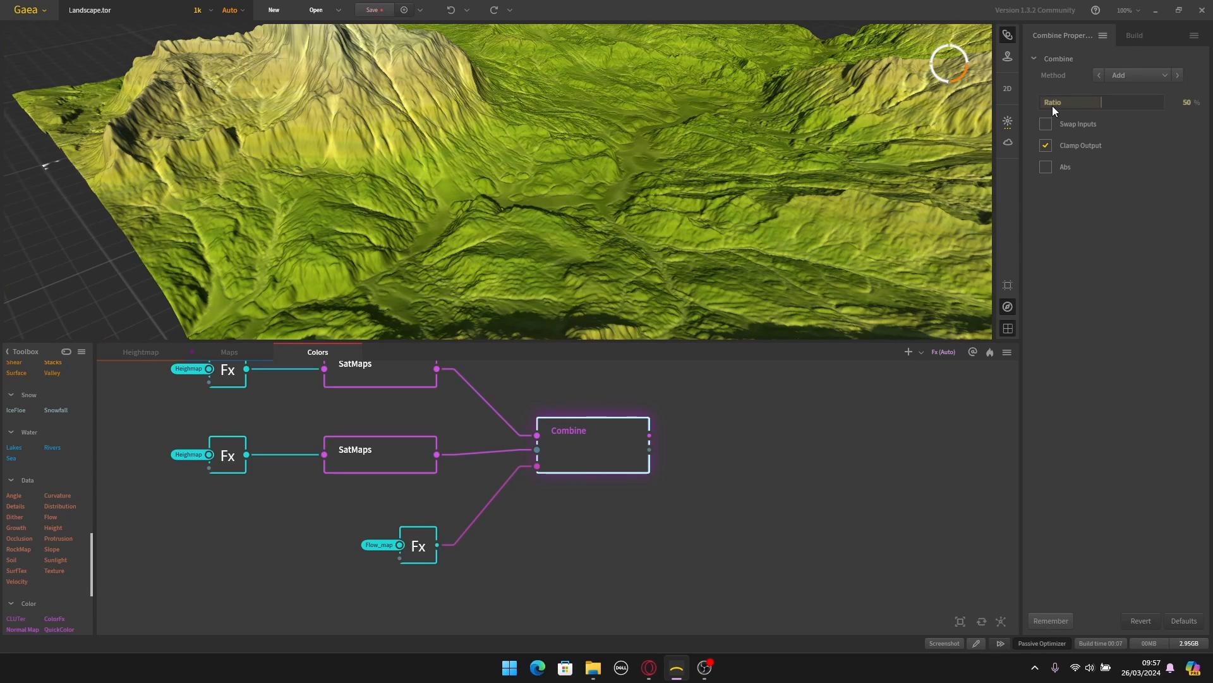
Step: Raise the Combine node's ratio to 100% and deselect the node
click(1187, 107)
text(100)
key(Return)
click(653, 556)
scroll(651, 542, down, 2)
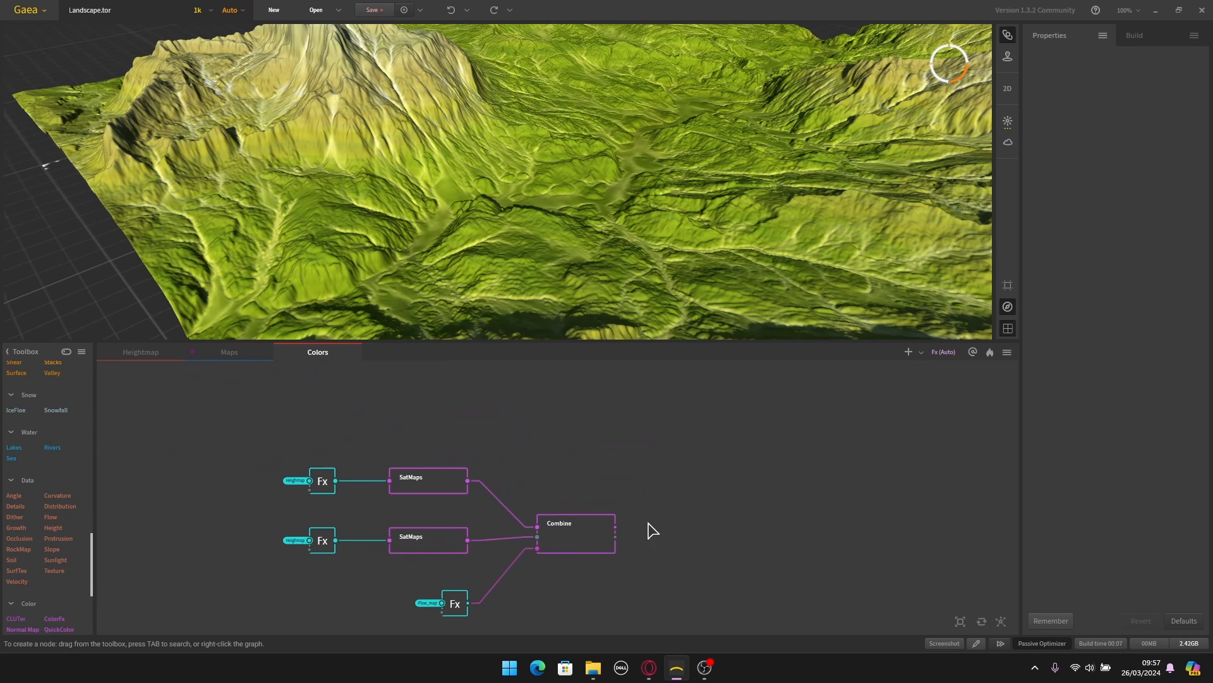
scroll(622, 163, down, 5)
scroll(619, 168, up, 4)
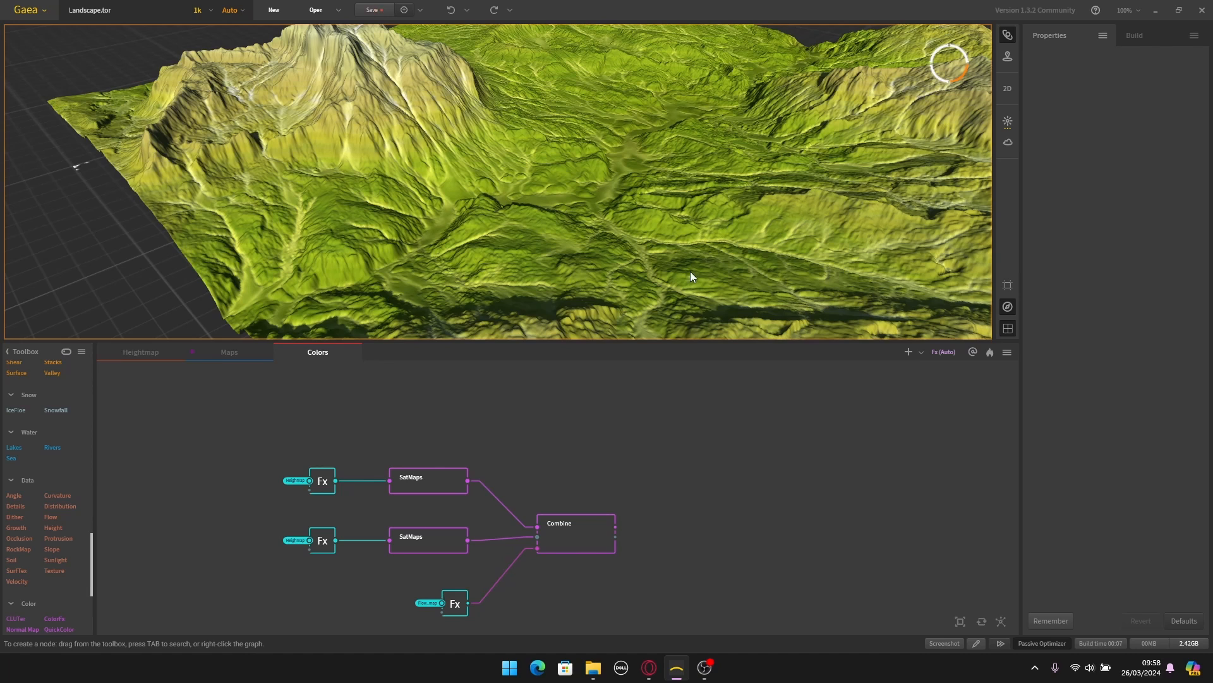
Step: Switch the lower SatMaps node to the Sandy library and pick colour map 0350
click(447, 547)
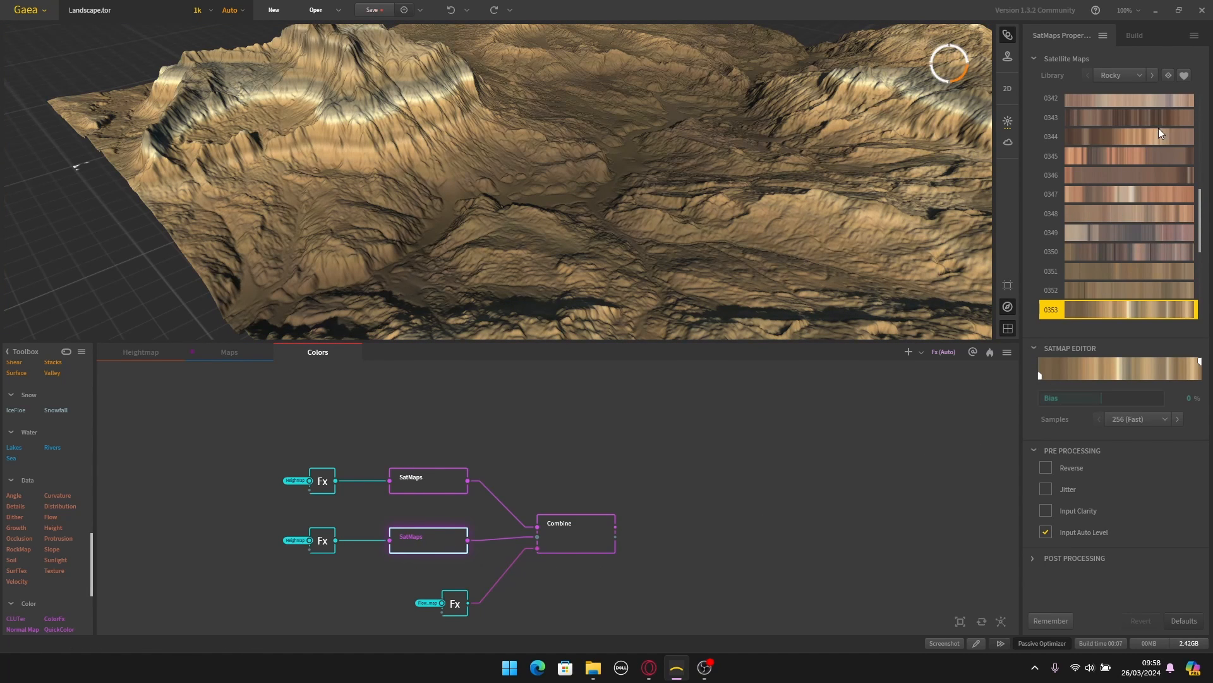
click(1133, 76)
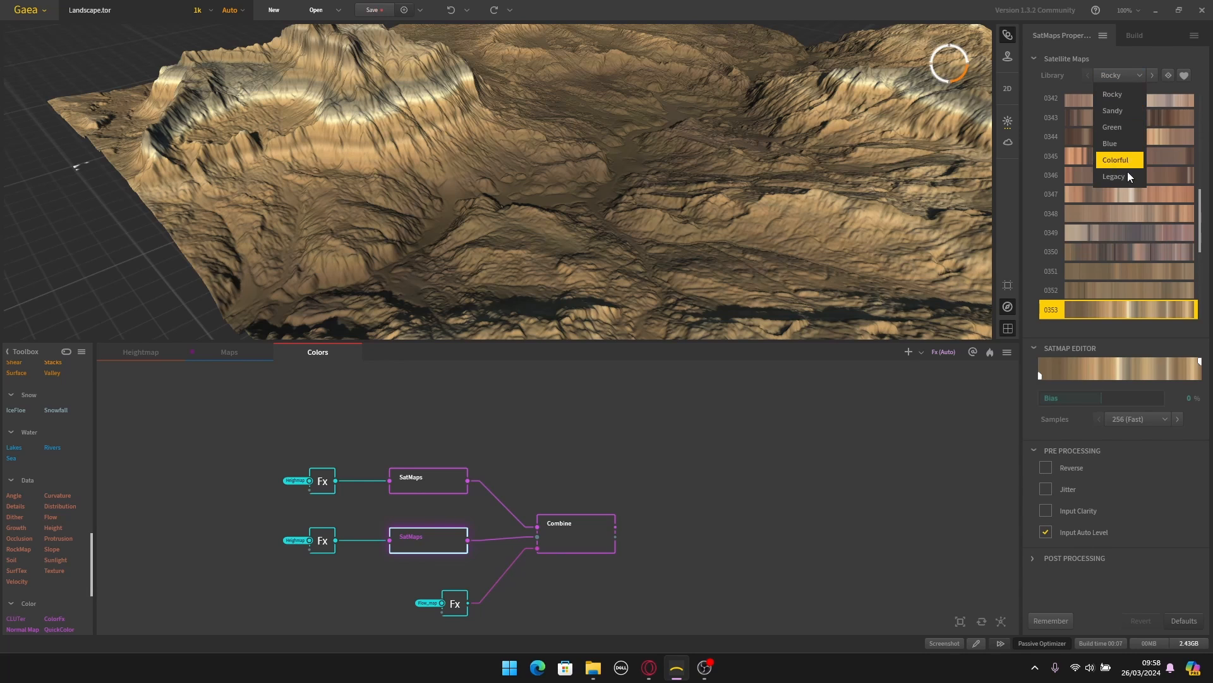
click(1112, 111)
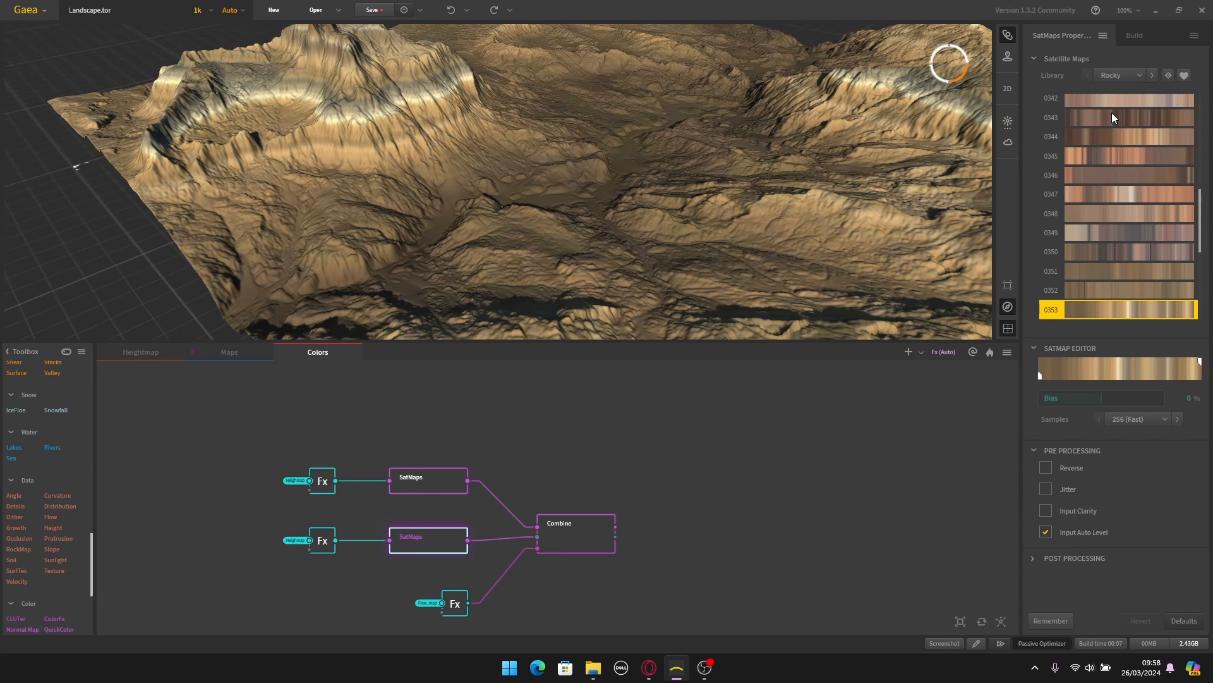
scroll(1132, 237, down, 1)
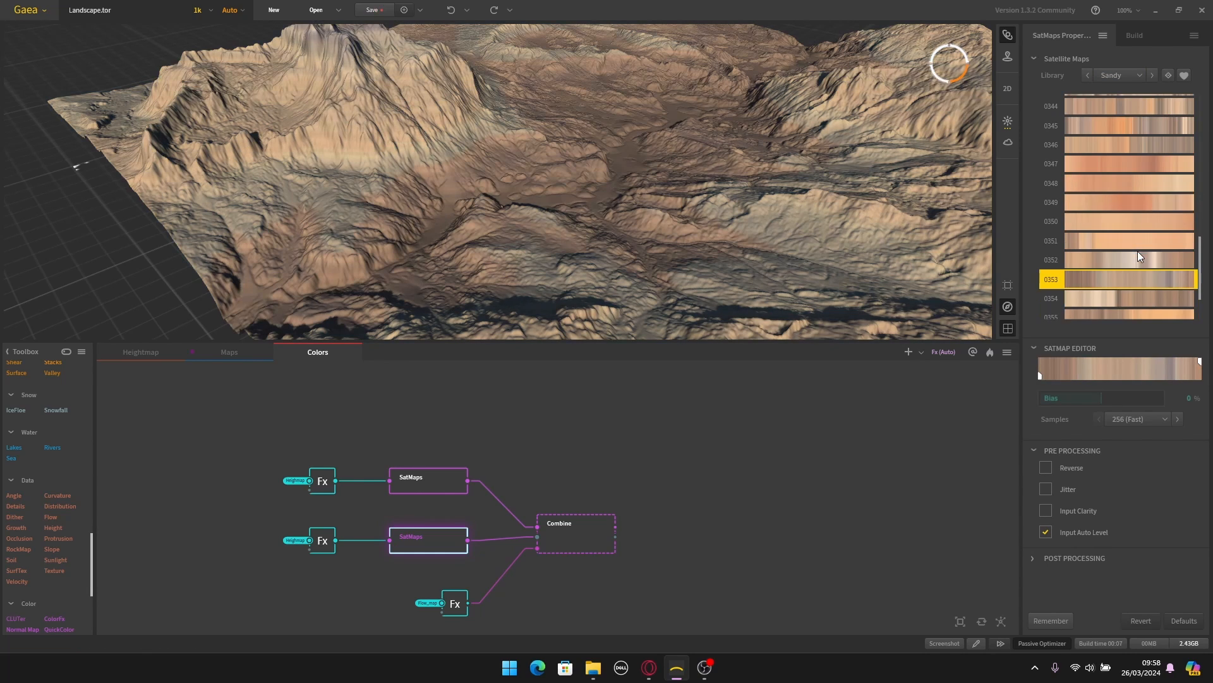
click(1112, 222)
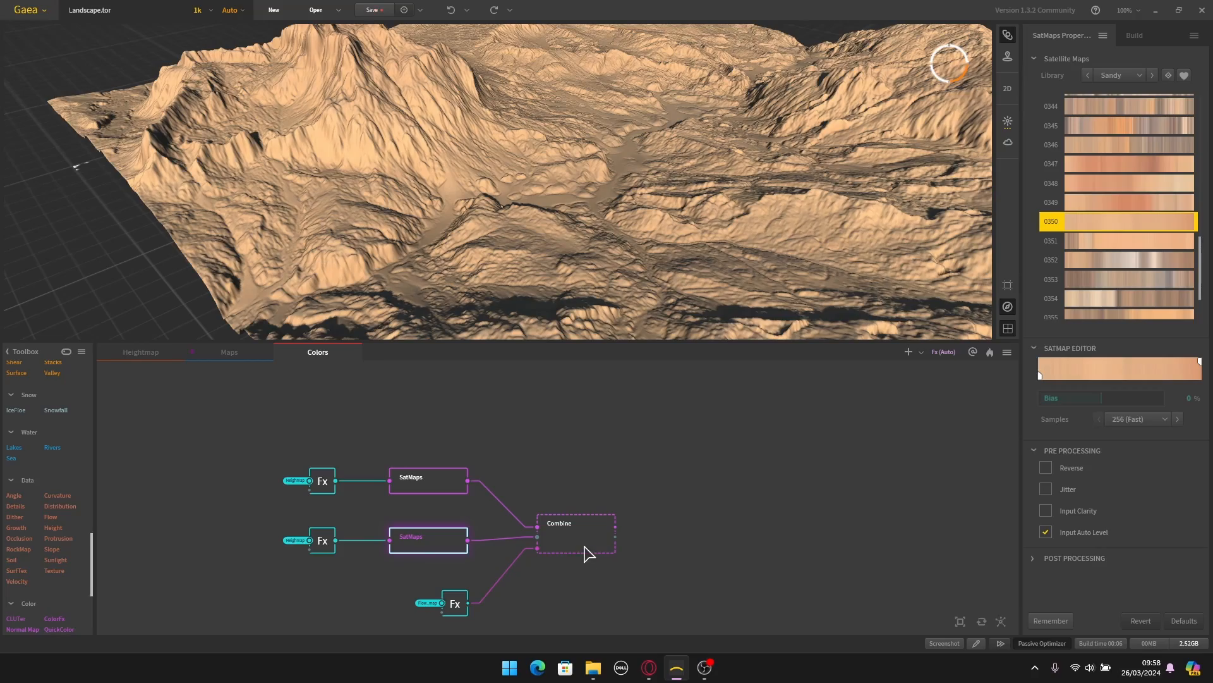
Step: Examine the Combine node's colouring on the terrain from several angles and distances
click(588, 554)
scroll(559, 164, down, 5)
drag(559, 164, 485, 173)
scroll(502, 172, up, 7)
drag(599, 198, 364, 158)
scroll(379, 161, down, 3)
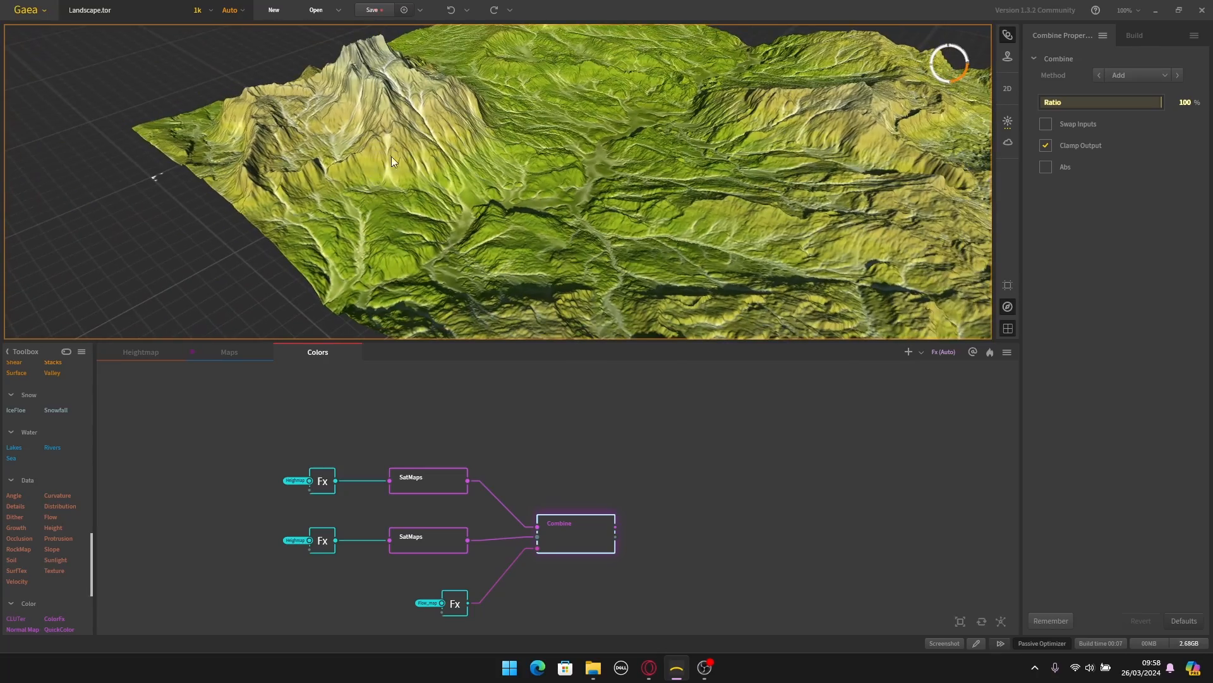
drag(631, 182, 608, 210)
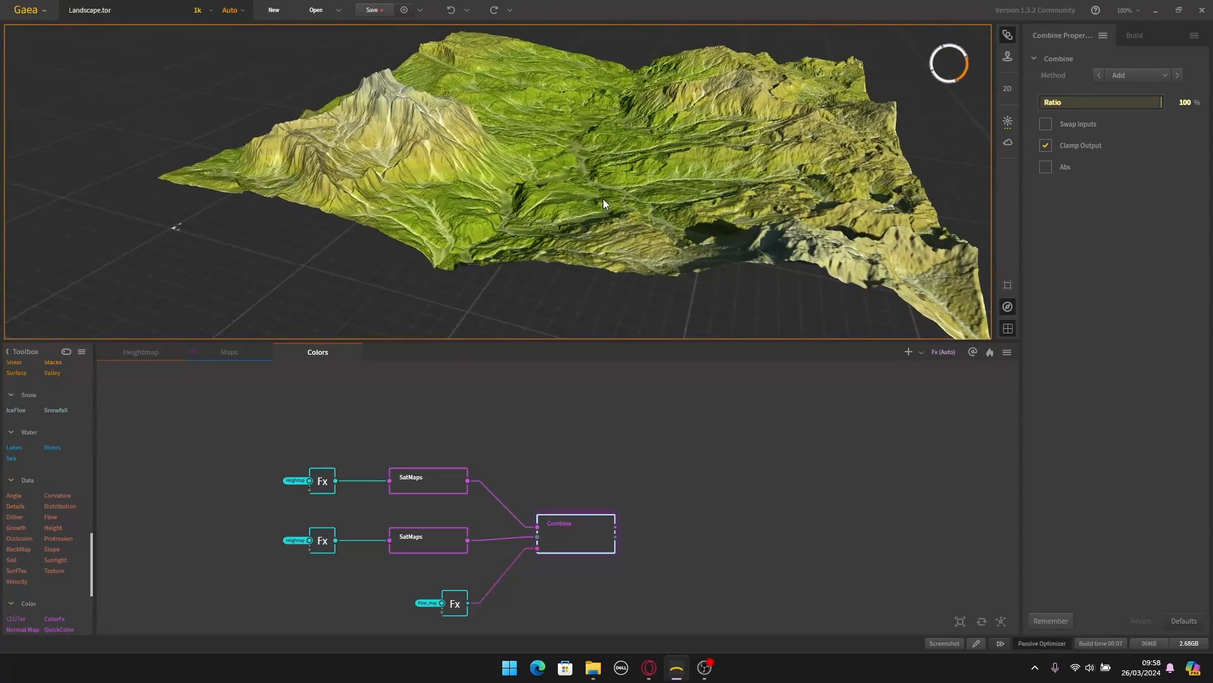
scroll(603, 199, up, 5)
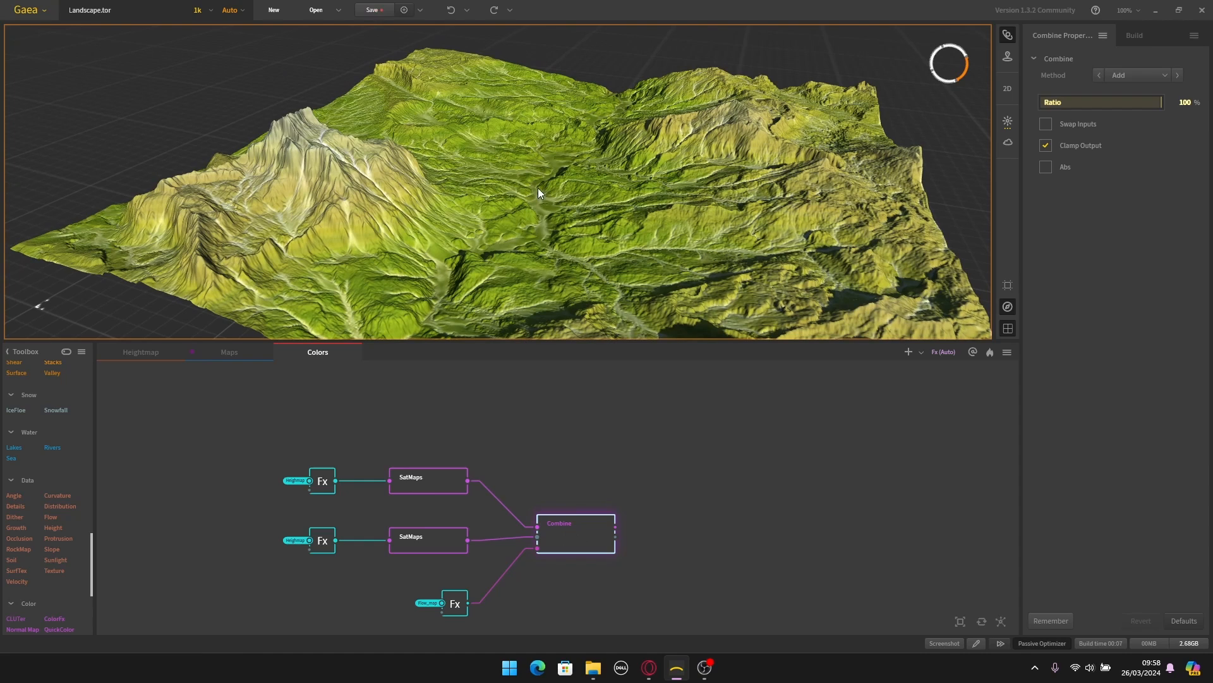
click(660, 491)
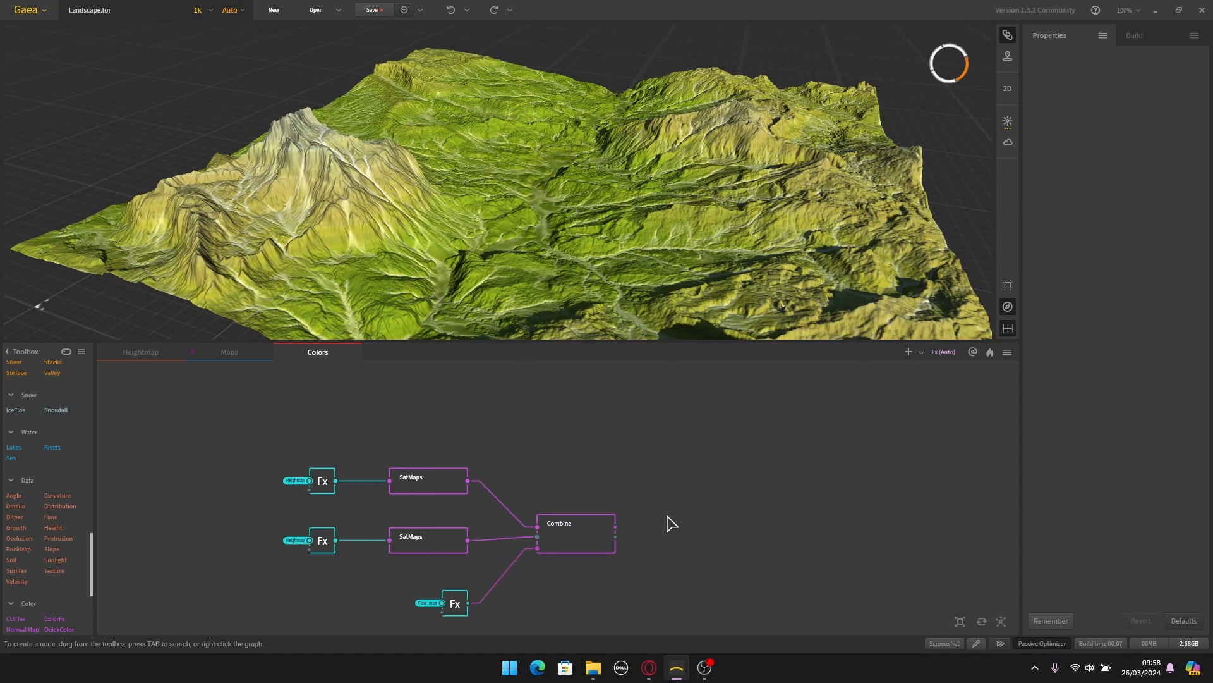
scroll(667, 517, down, 1)
middle_drag(662, 518, 659, 446)
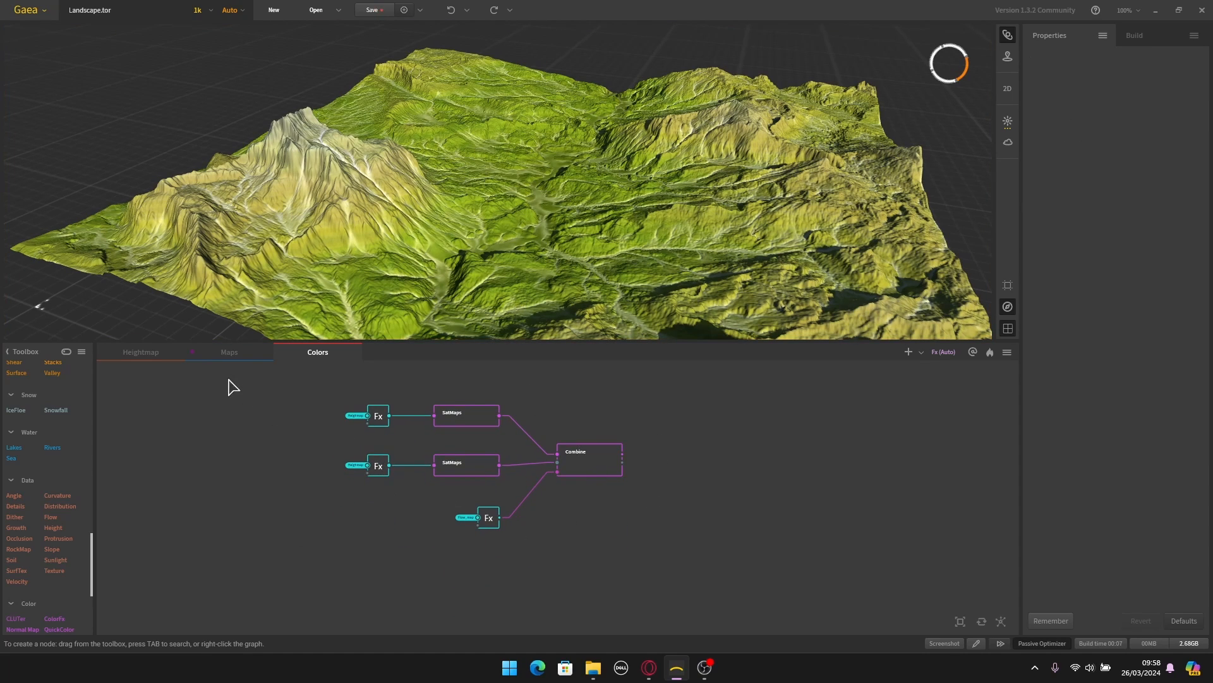
Step: View the Maps graph and return to the Colors graph
click(229, 352)
drag(691, 522, 500, 453)
click(316, 352)
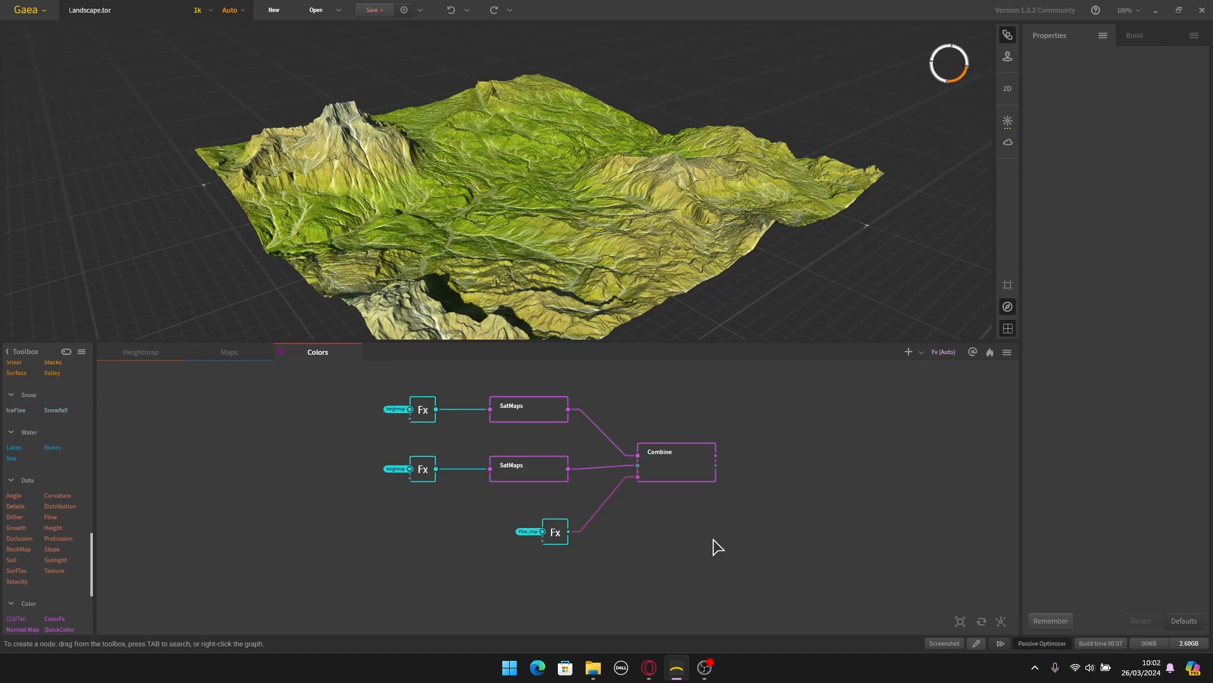
middle_drag(712, 551, 561, 495)
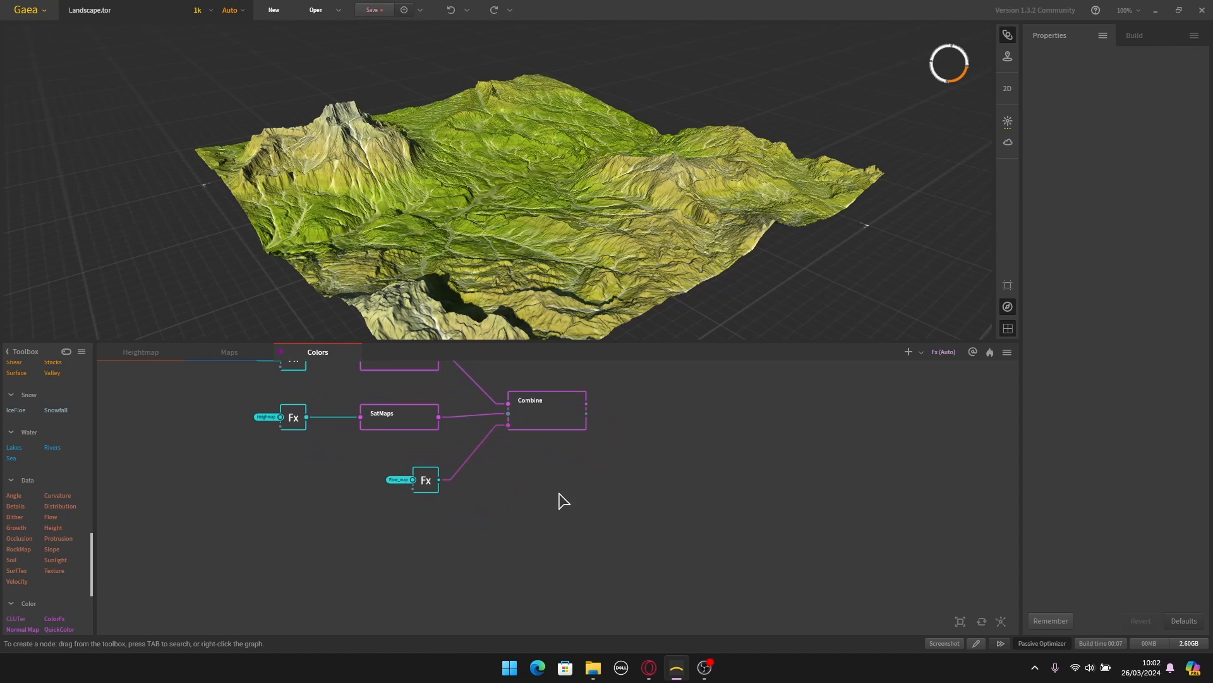
key(Tab)
text(combin)
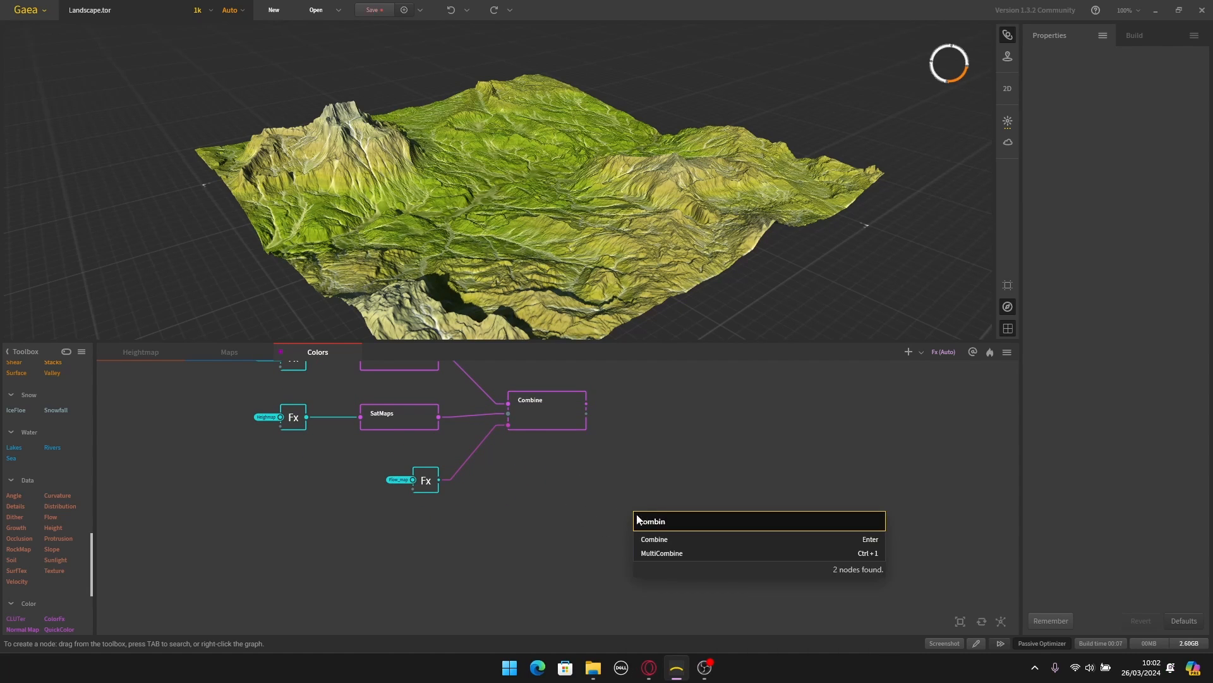
click(655, 551)
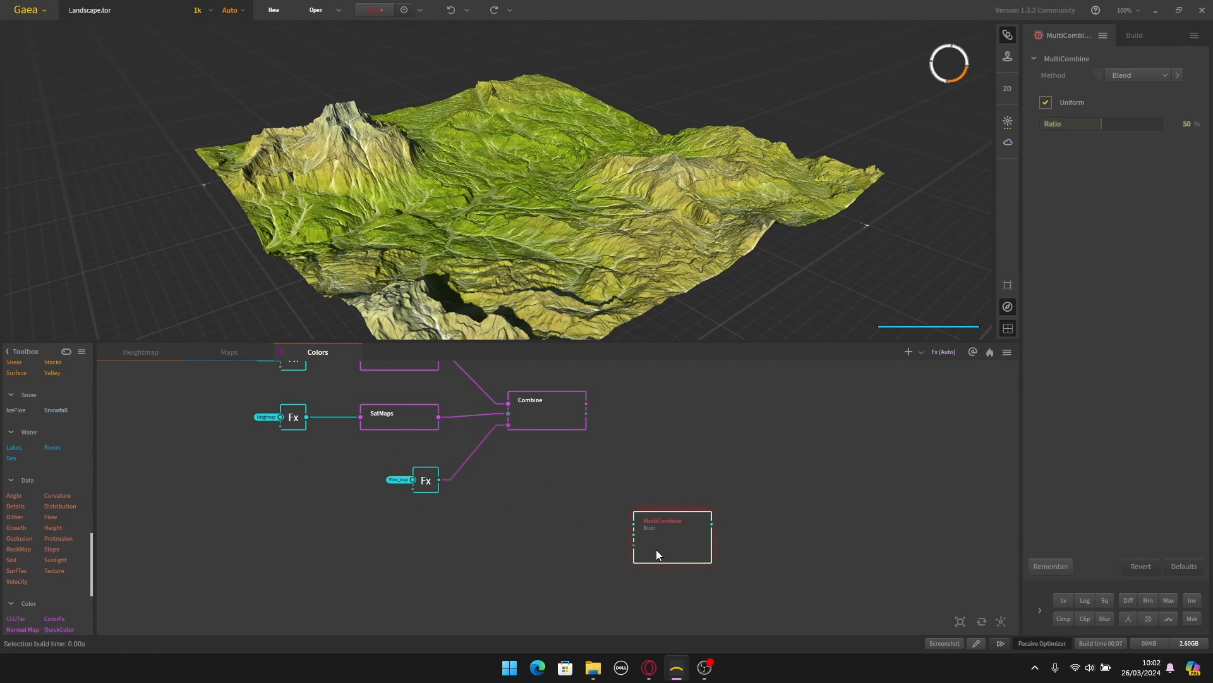
key(Delete)
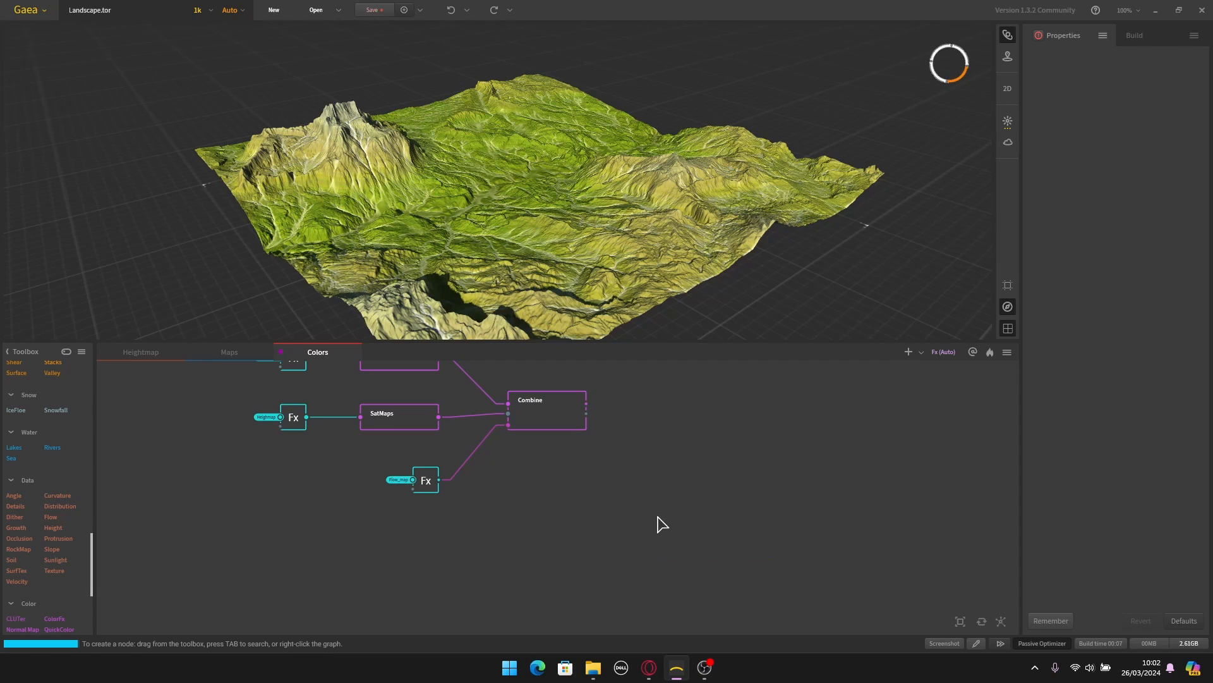
Step: Add a second Combine node and connect the first Combine node's output to its first input
key(Tab)
text(comb)
key(Return)
scroll(554, 458, up, 2)
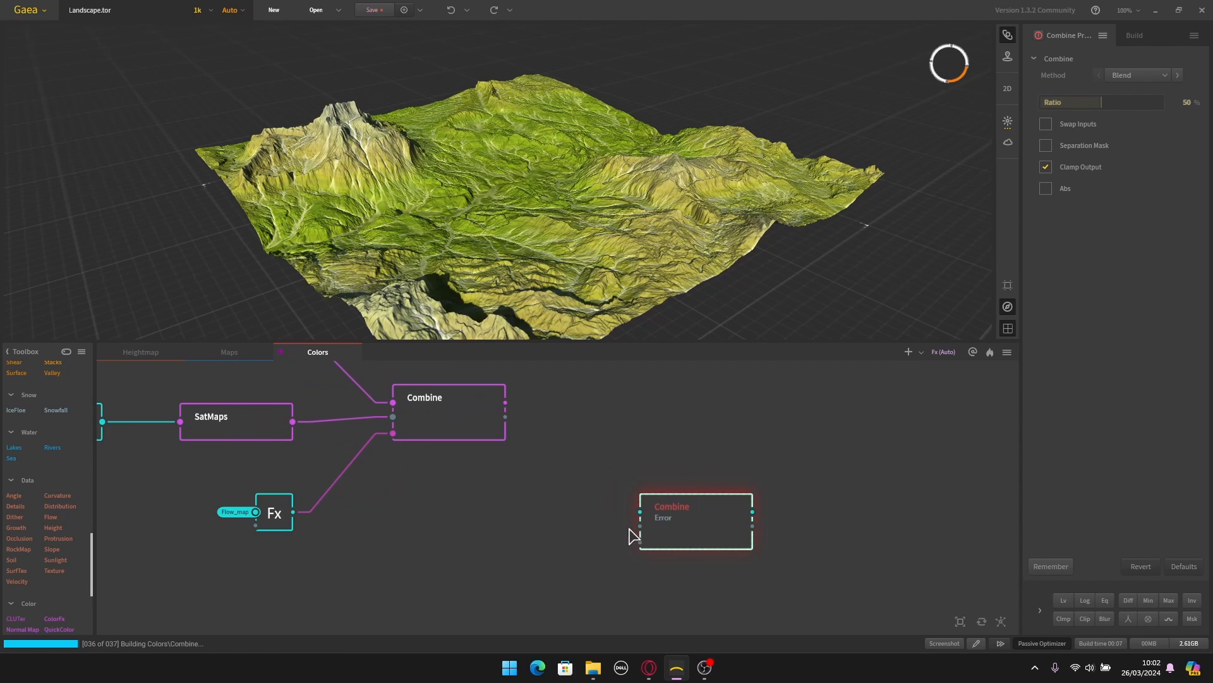
drag(506, 418, 641, 509)
drag(760, 495, 816, 542)
Step: Add a new SatMaps node beside the second Combine node
right_click(534, 536)
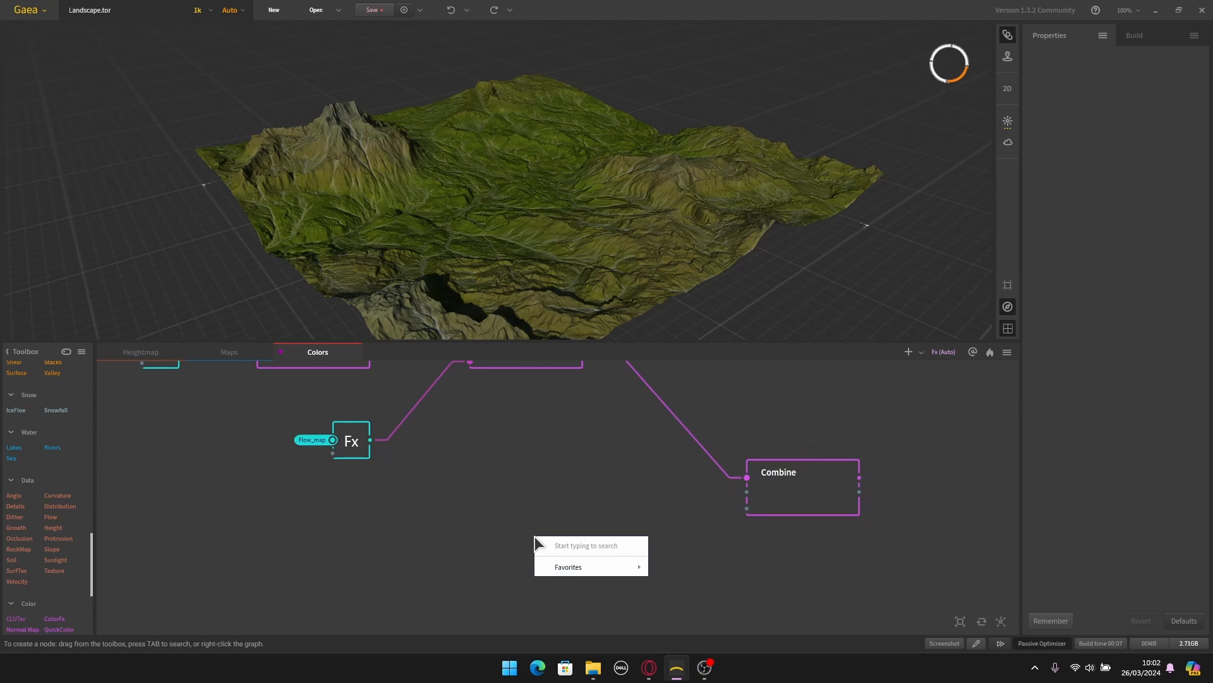
text(satm)
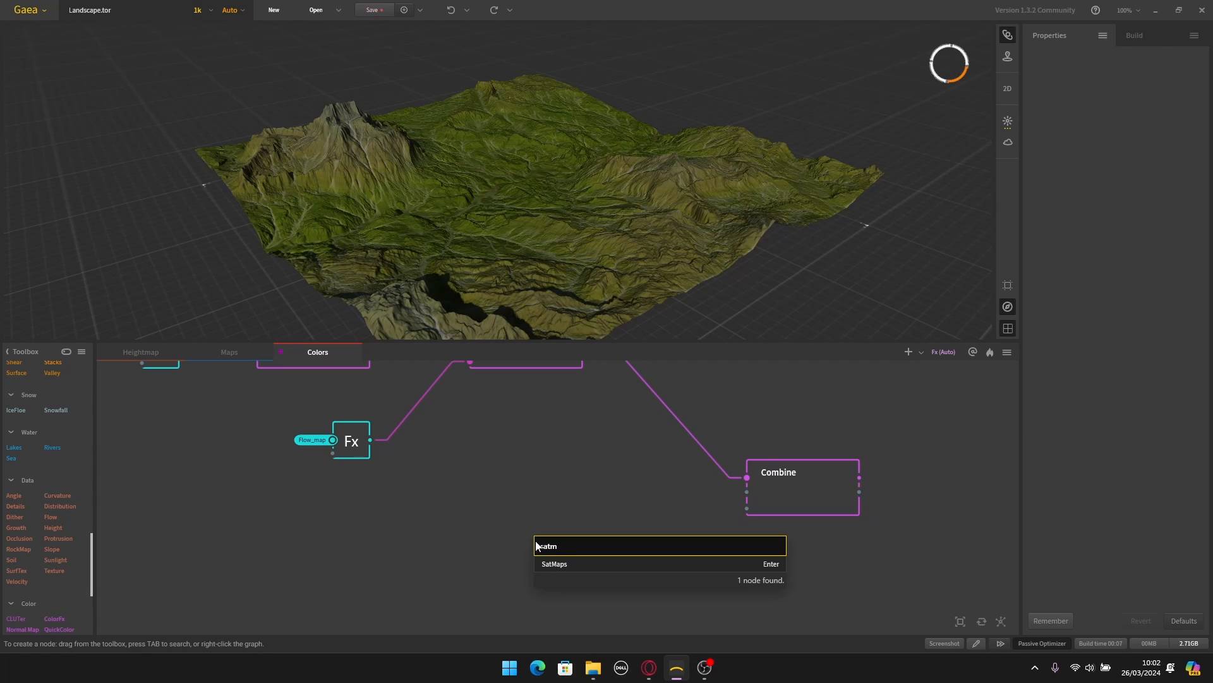
click(558, 563)
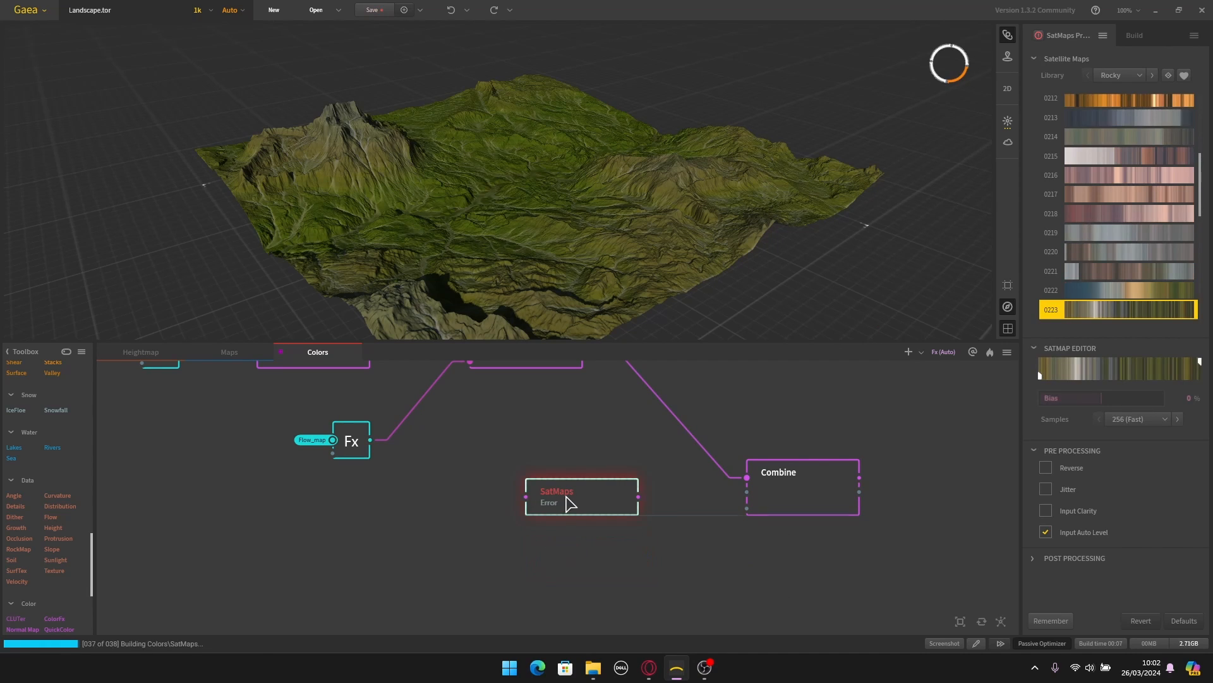
right_click(567, 503)
click(421, 501)
Step: Add an Fx node near the new SatMaps node and feed its input from the Heighmap portal
right_click(427, 521)
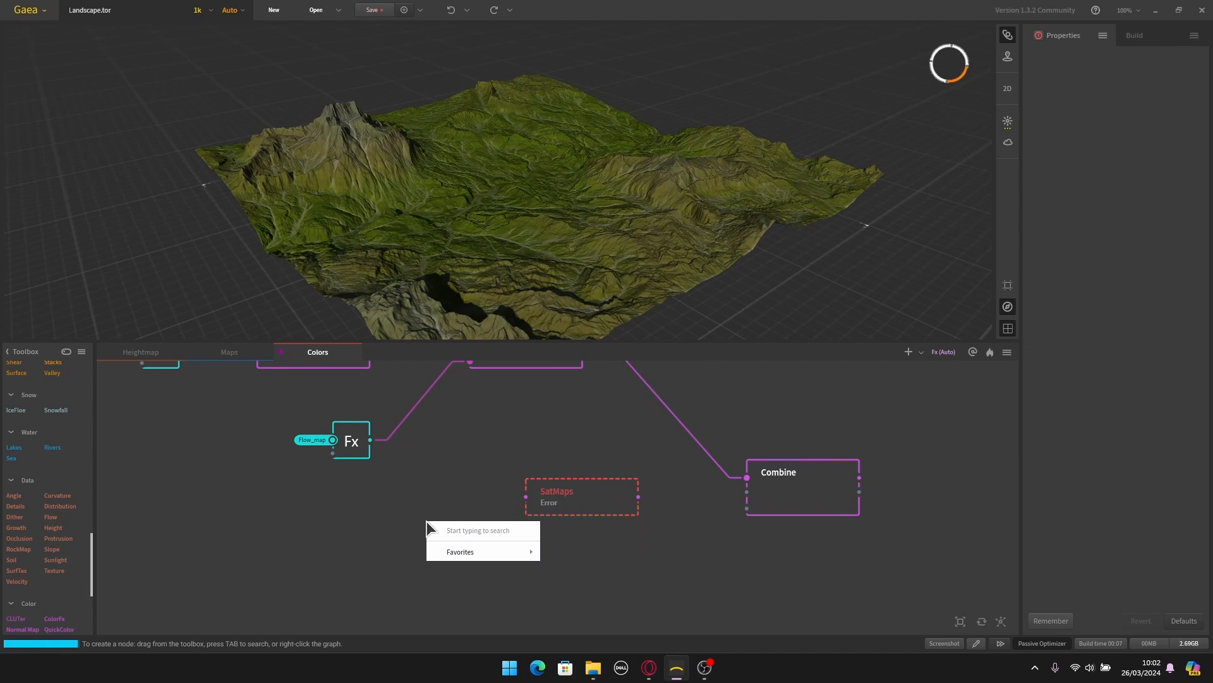
text(fx)
key(Return)
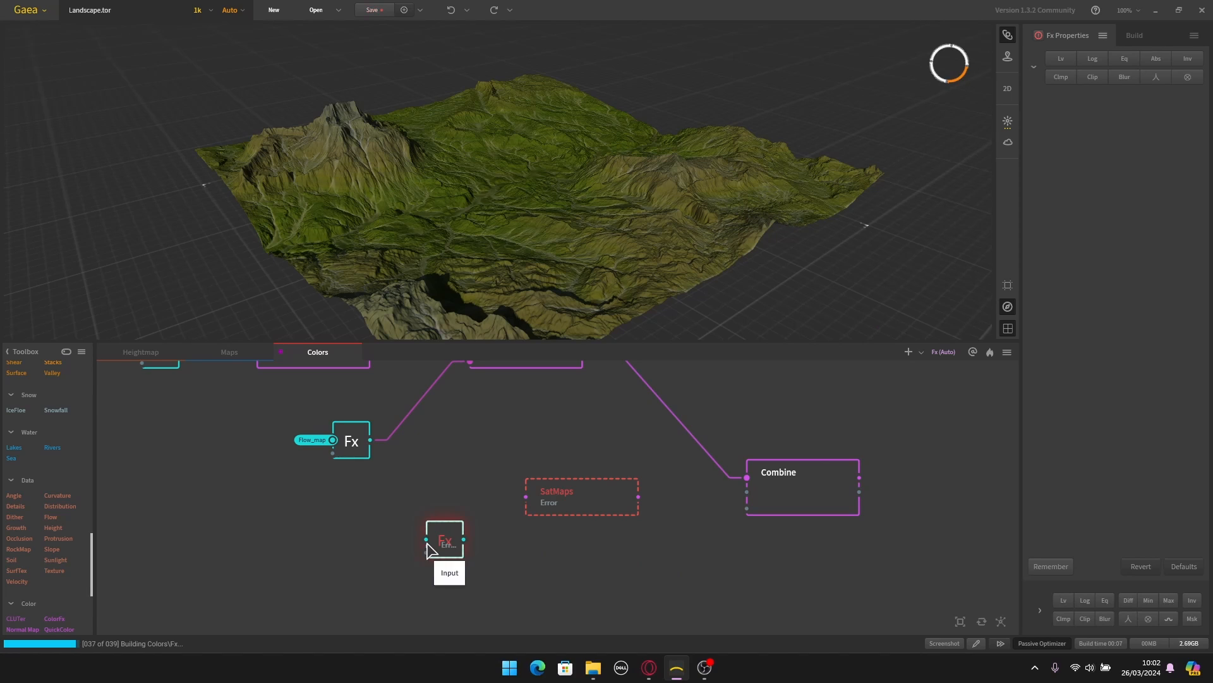
drag(427, 544, 377, 531)
click(350, 496)
mouse_move(407, 573)
click(516, 501)
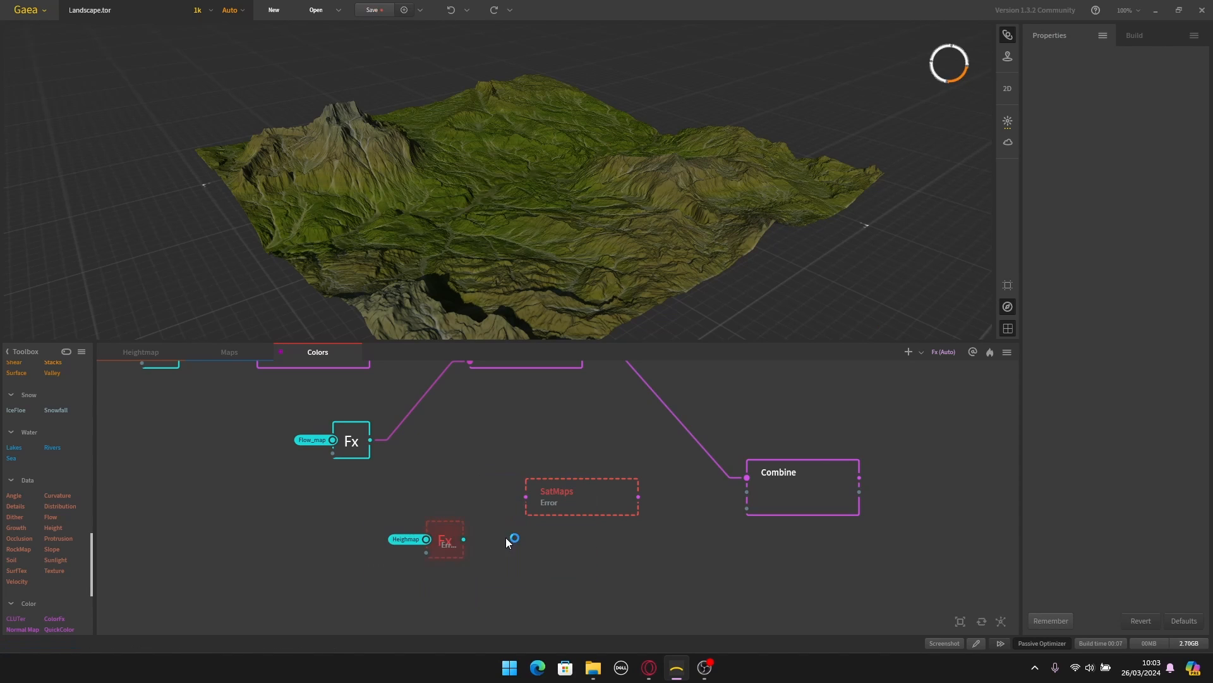
Step: Connect the Heighmap-fed Fx node to the new SatMaps node and the SatMaps output to the second Combine node's second input
drag(464, 538, 450, 499)
drag(636, 500, 749, 496)
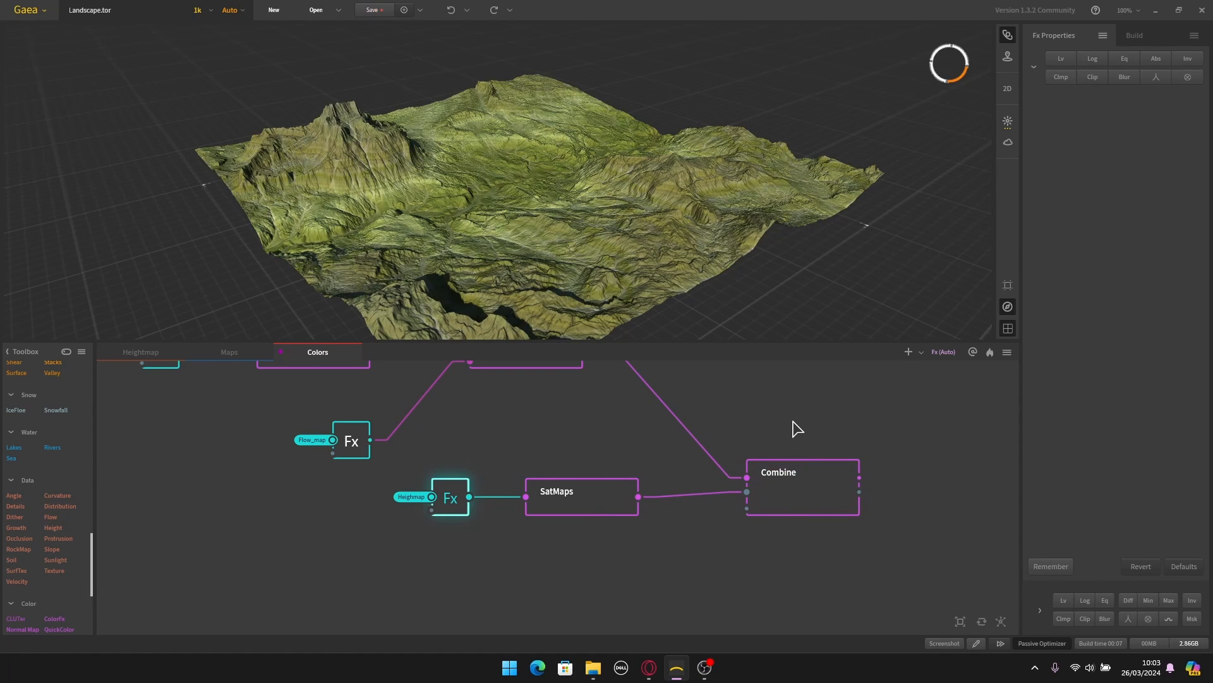
click(567, 511)
middle_drag(653, 528, 531, 505)
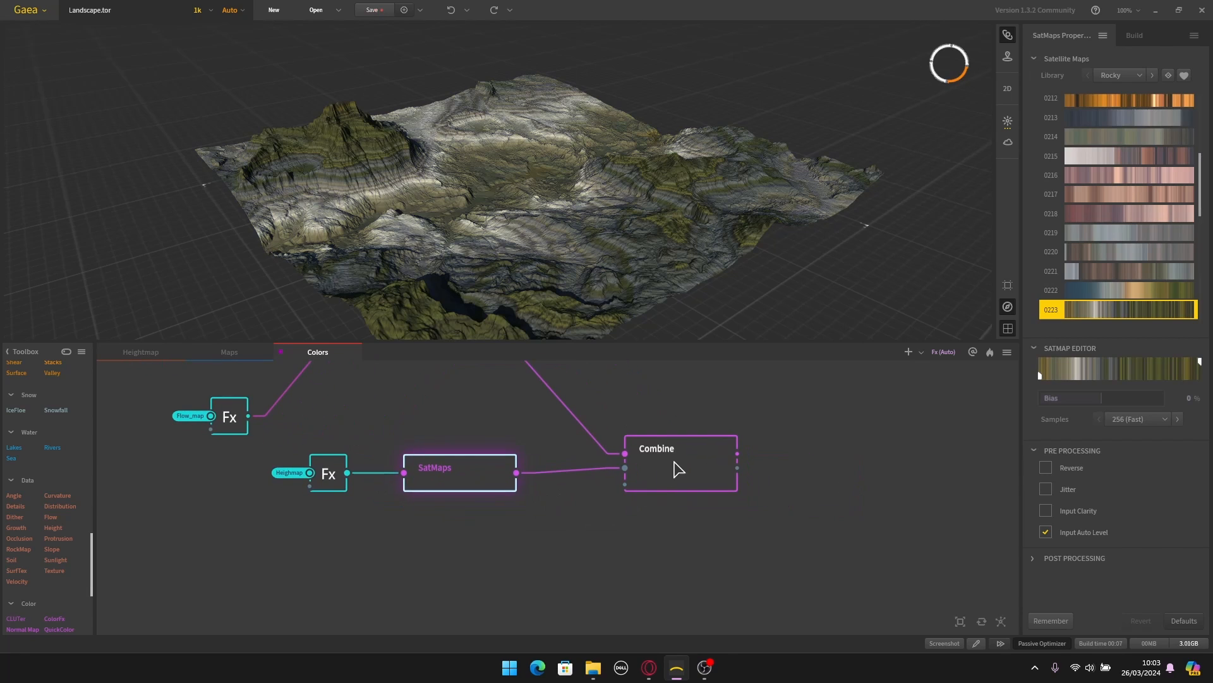
click(678, 469)
Step: Add an Fx node below the new SatMaps node and feed its input from the Slopemap portal
scroll(650, 520, down, 3)
scroll(726, 542, up, 2)
scroll(651, 522, down, 1)
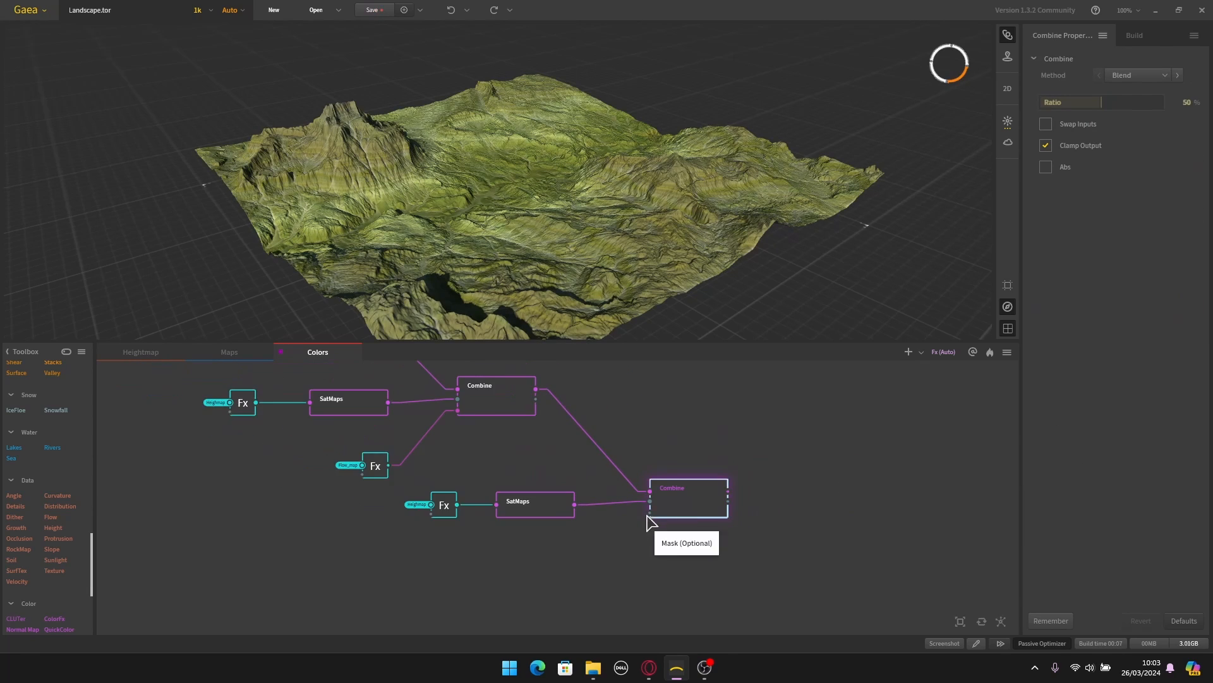
middle_drag(648, 520, 499, 487)
click(245, 356)
click(316, 352)
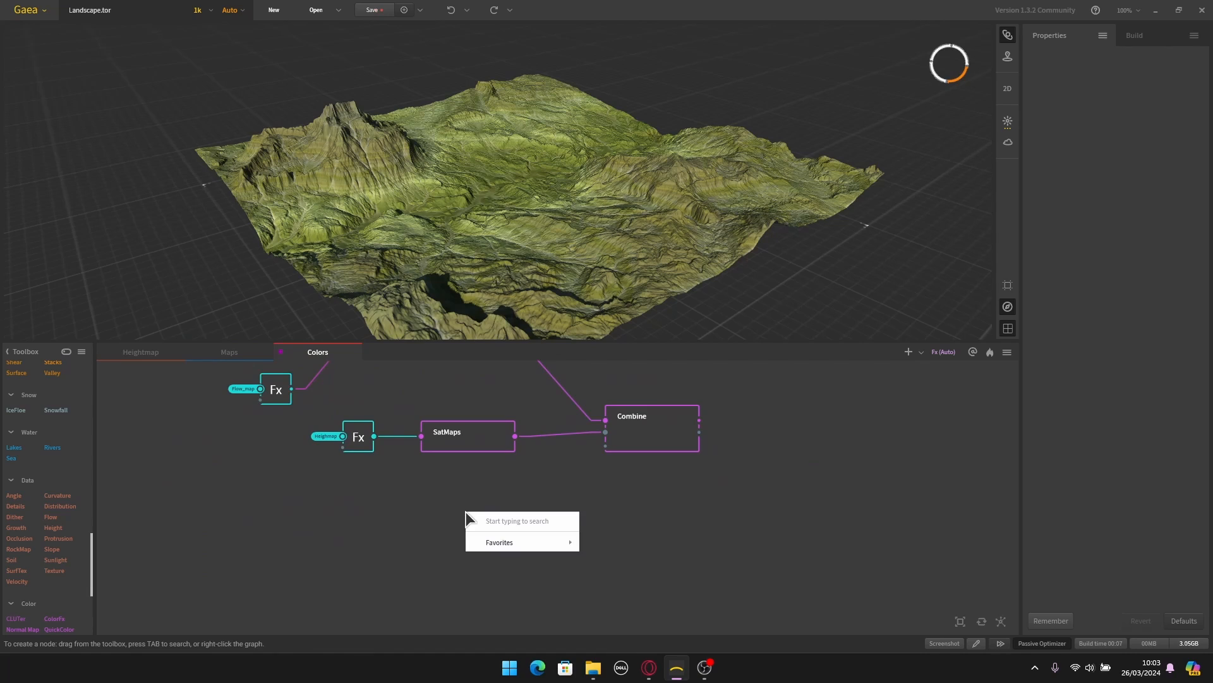
key(Tab)
text(fx)
click(476, 538)
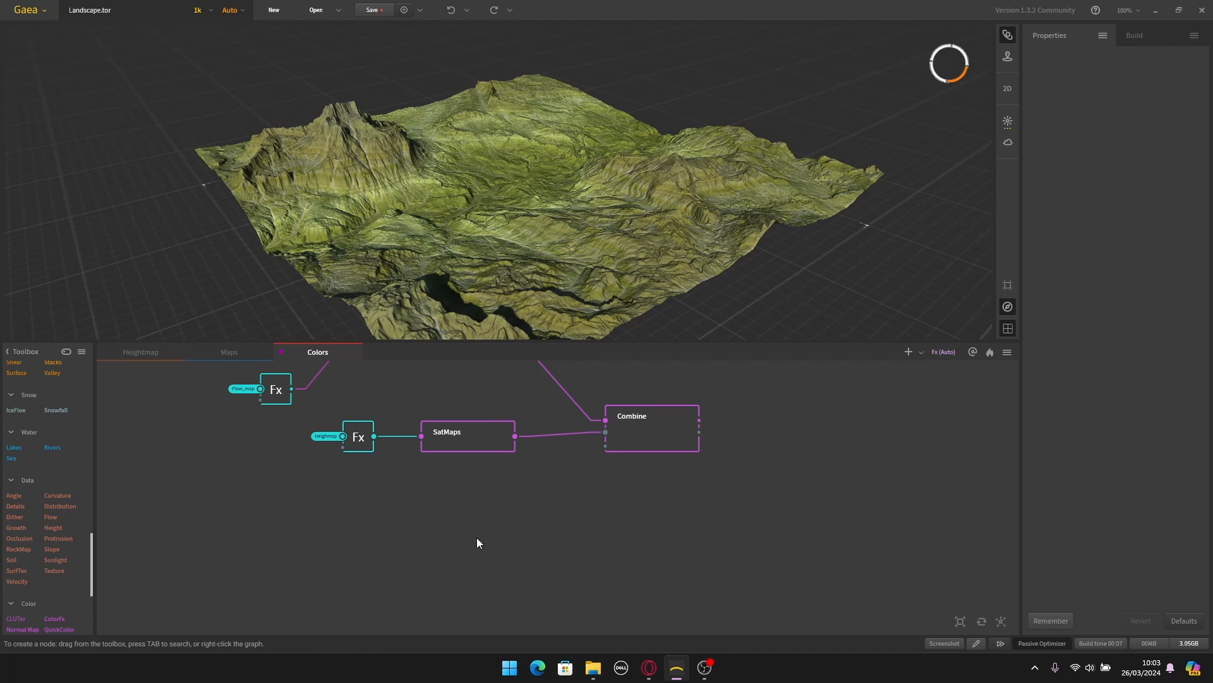
right_click(396, 516)
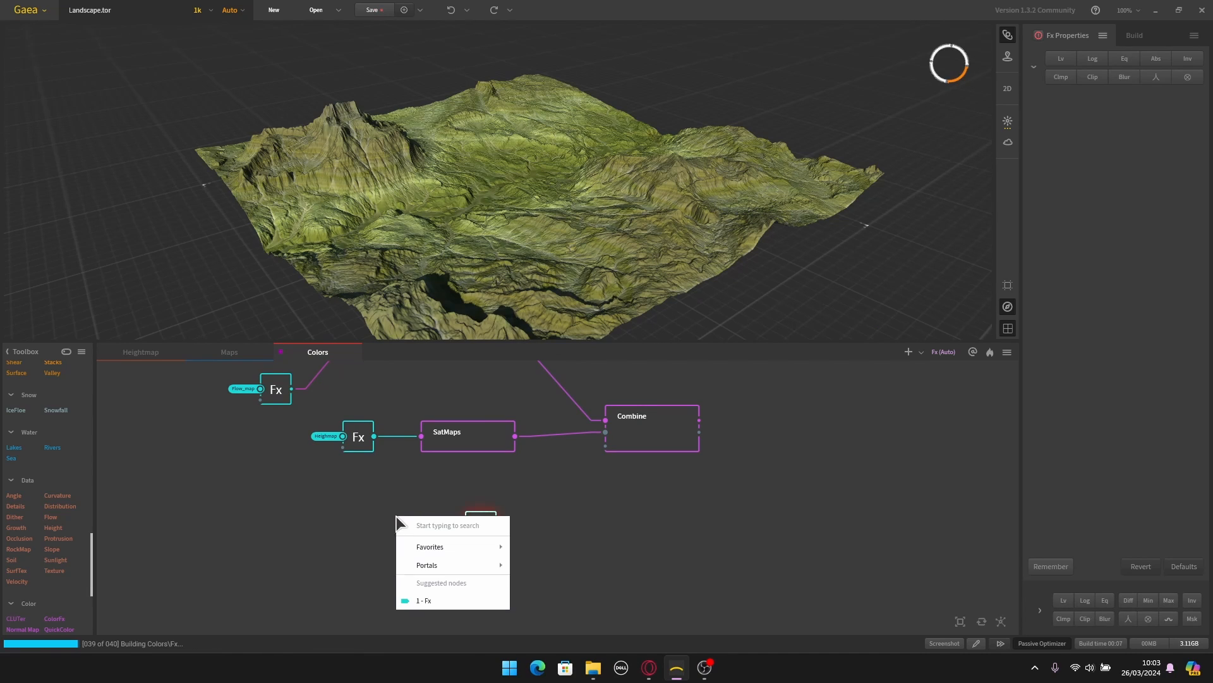
mouse_move(430, 562)
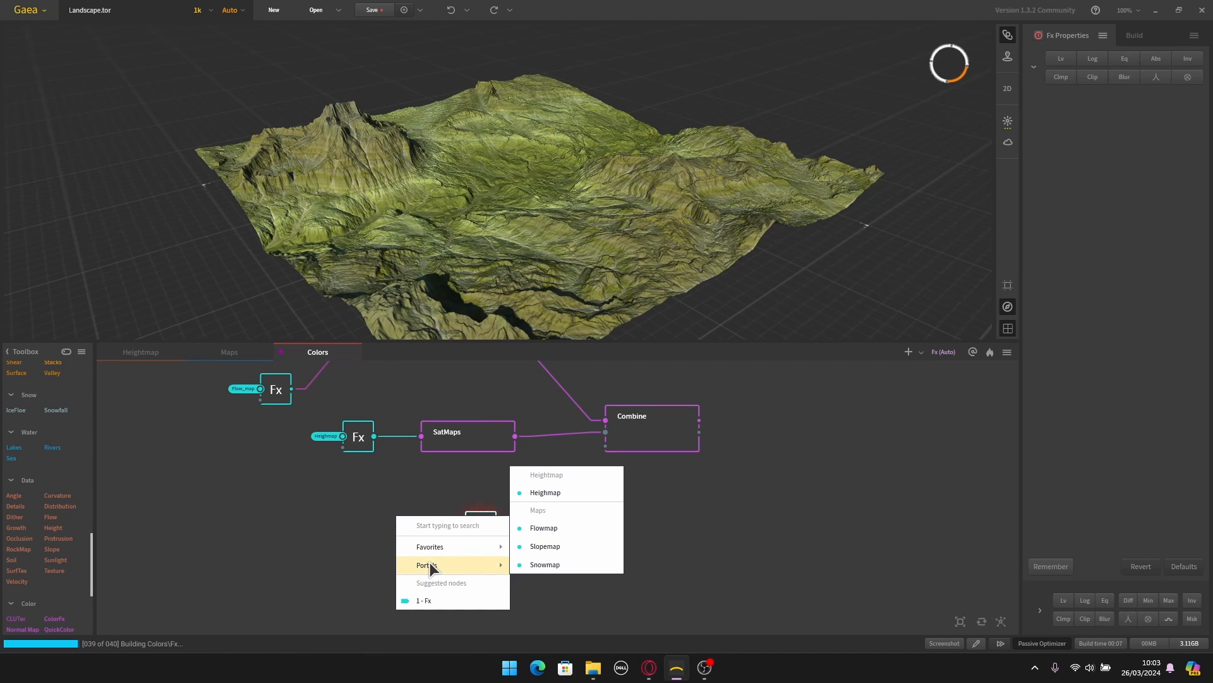
click(547, 546)
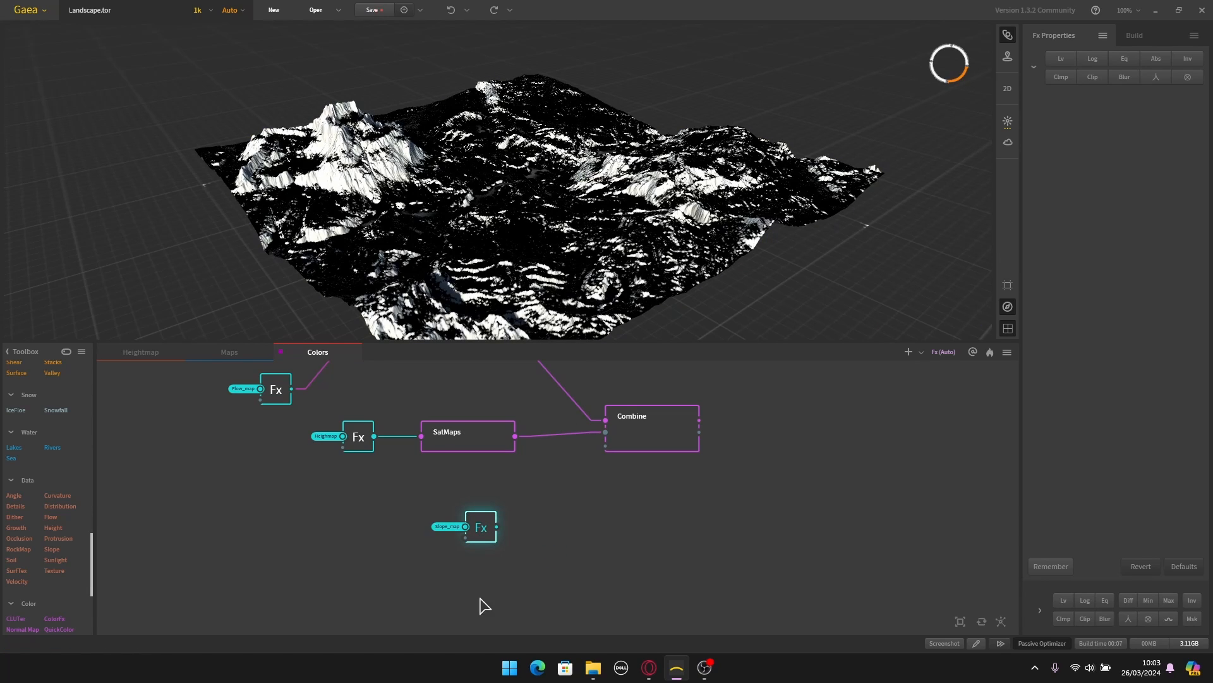
Step: Connect the Slopemap-fed Fx node to the second Combine node's mask input and preview the blended terrain
scroll(490, 534, up, 1)
drag(499, 525, 629, 429)
click(699, 417)
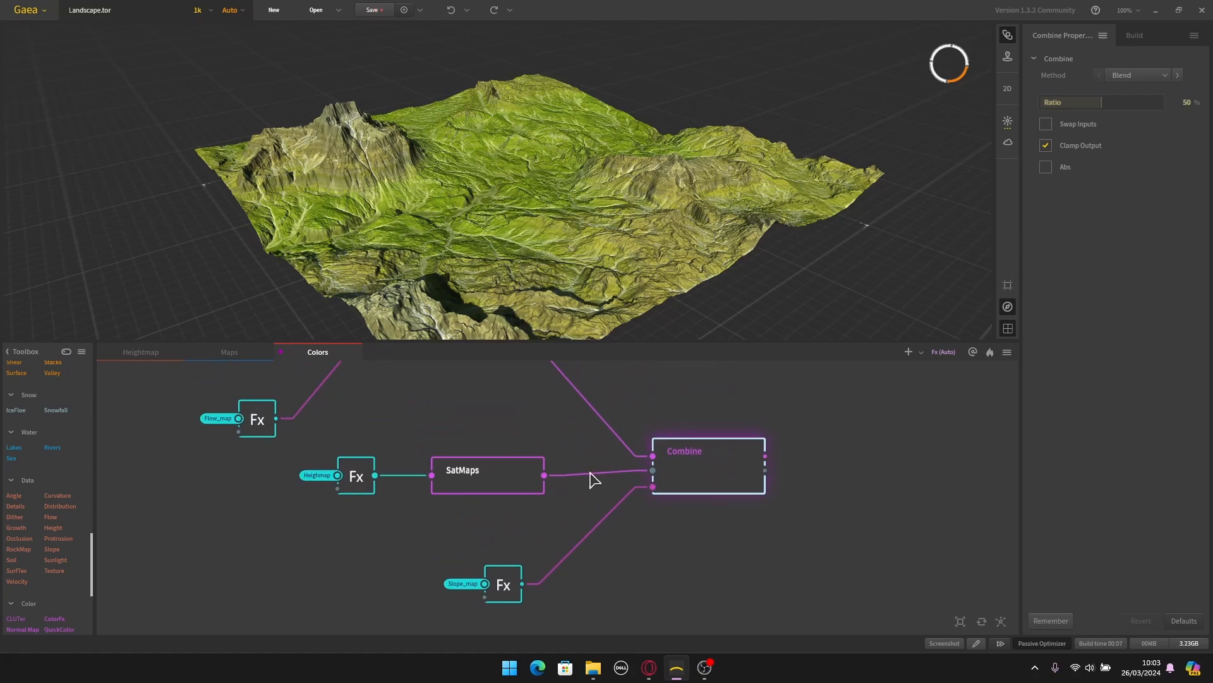
scroll(340, 142, up, 10)
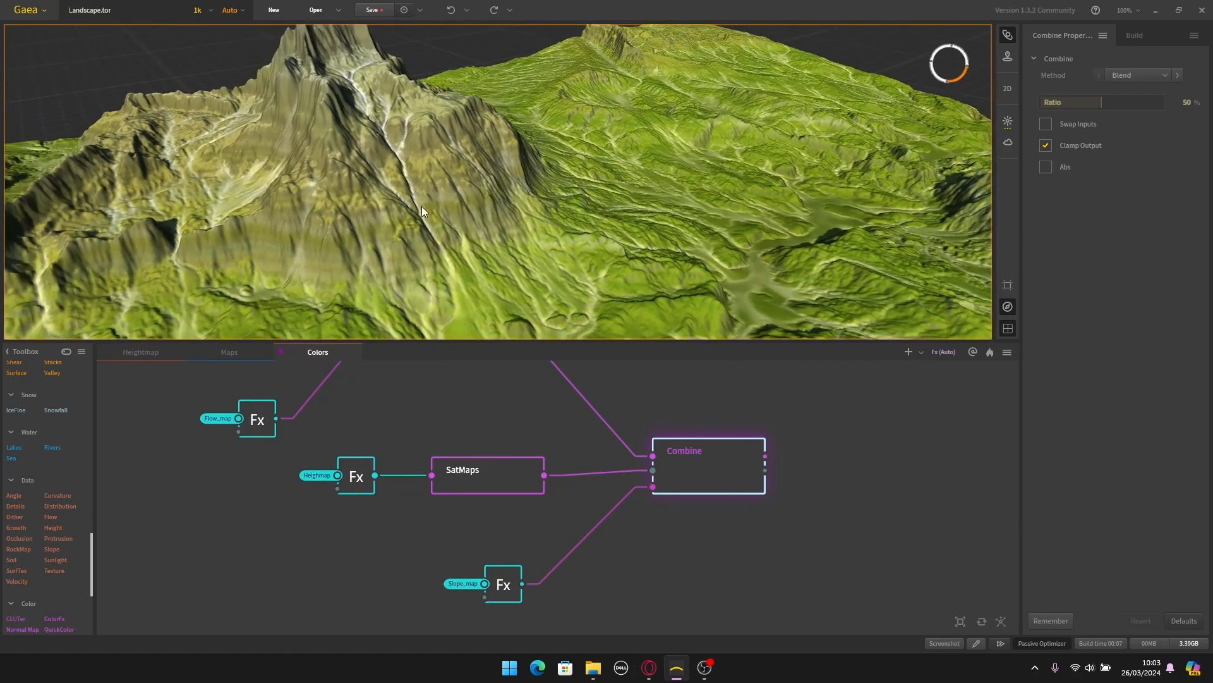
scroll(434, 225, down, 5)
scroll(314, 215, down, 5)
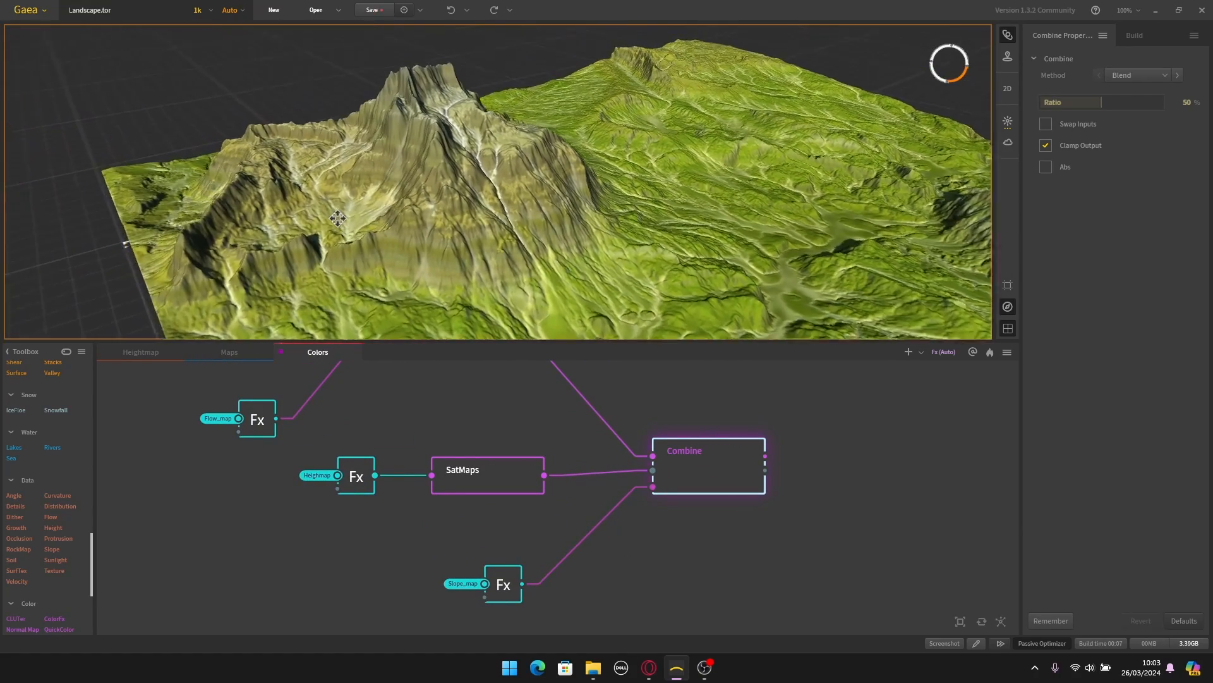
Step: Compare the terrain previews of the new SatMaps node, the second Combine node and the first Combine node
click(488, 473)
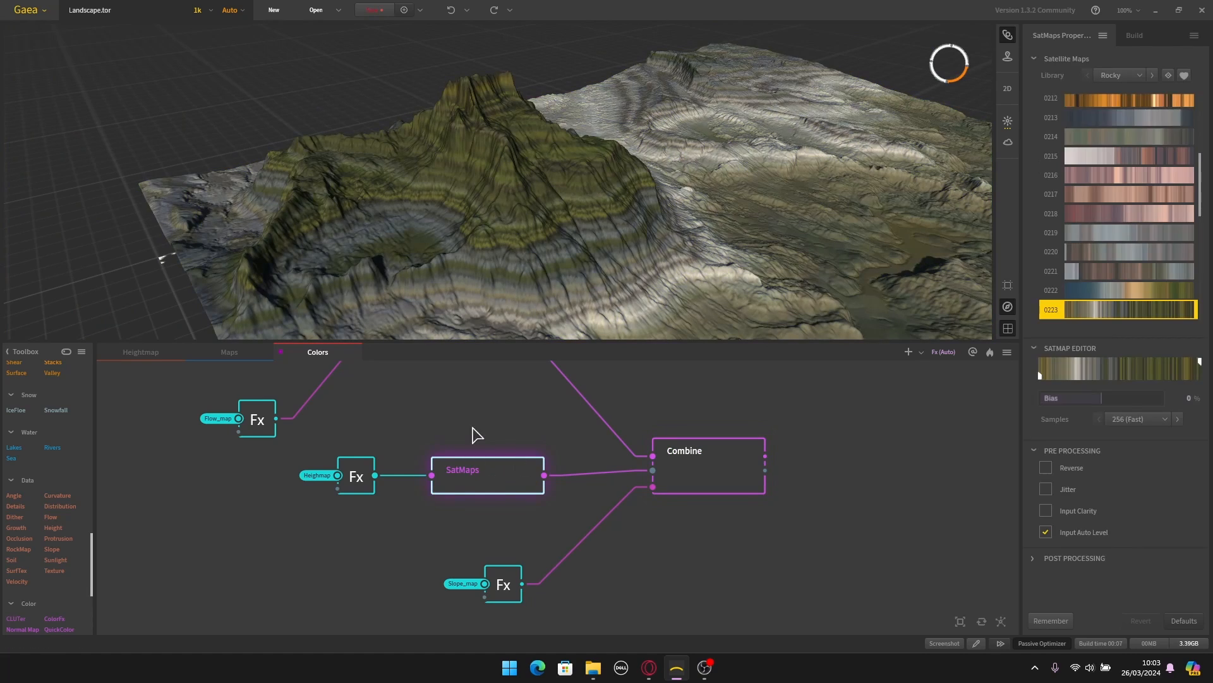
scroll(536, 426, down, 3)
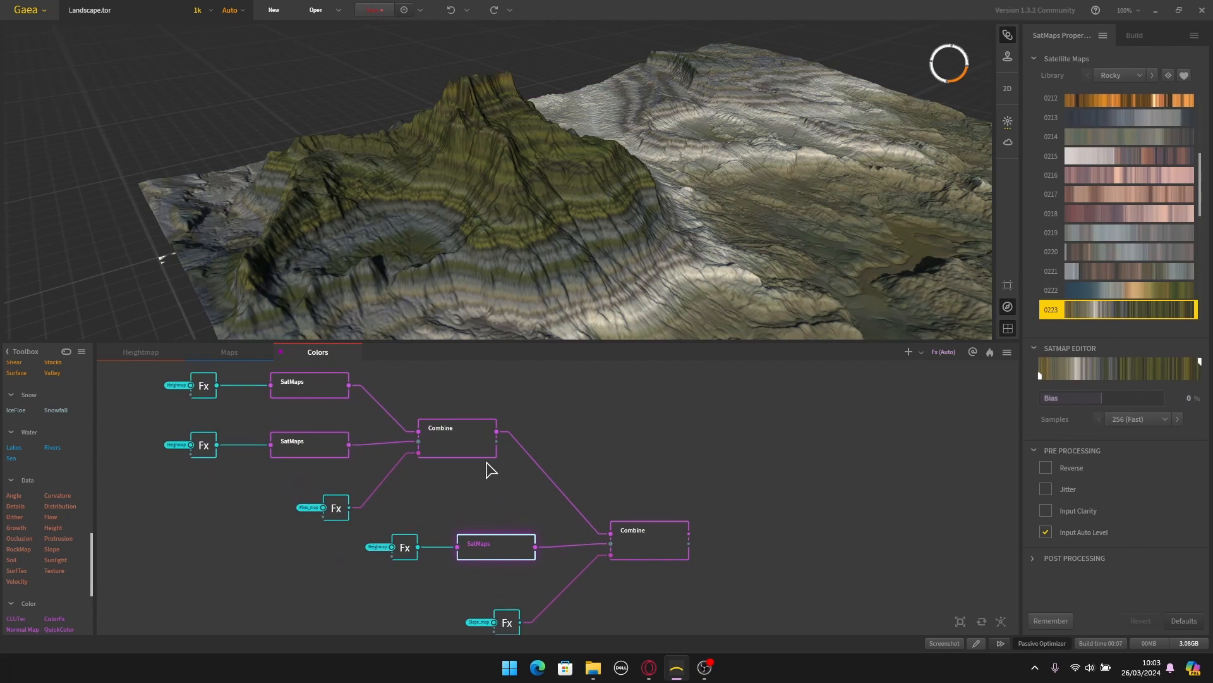
click(645, 544)
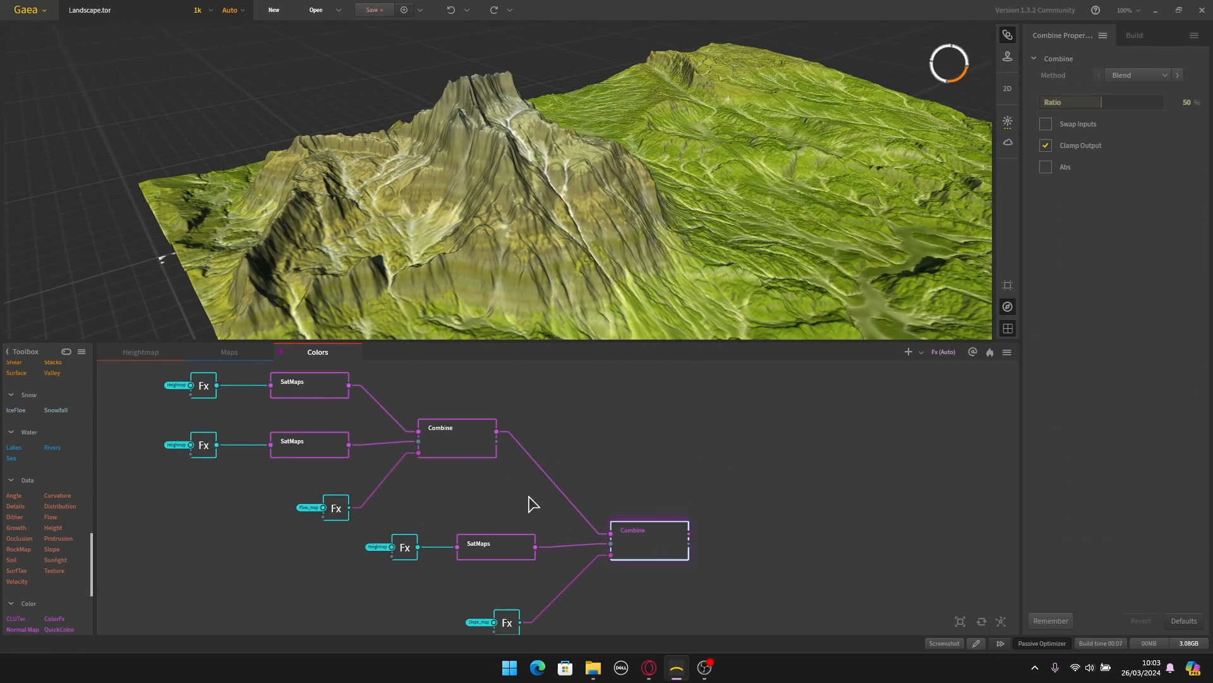
click(469, 449)
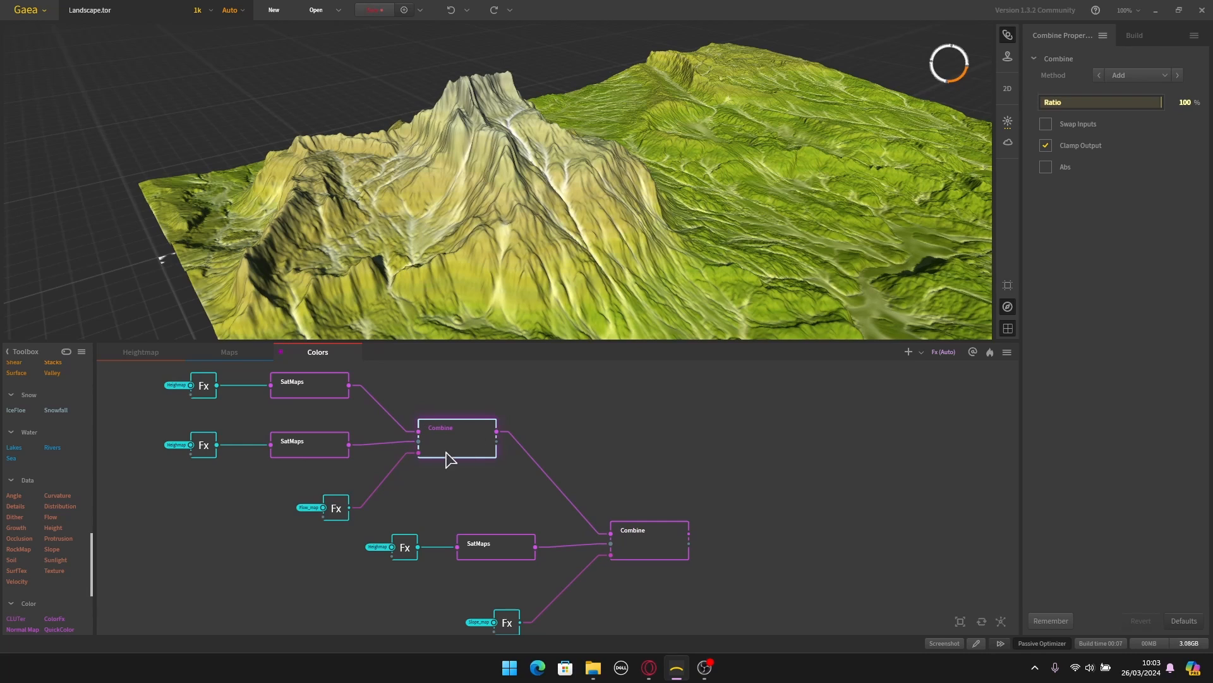
Step: Set the second Combine node's method to Add and its ratio to 100%, and inspect the terrain
click(623, 557)
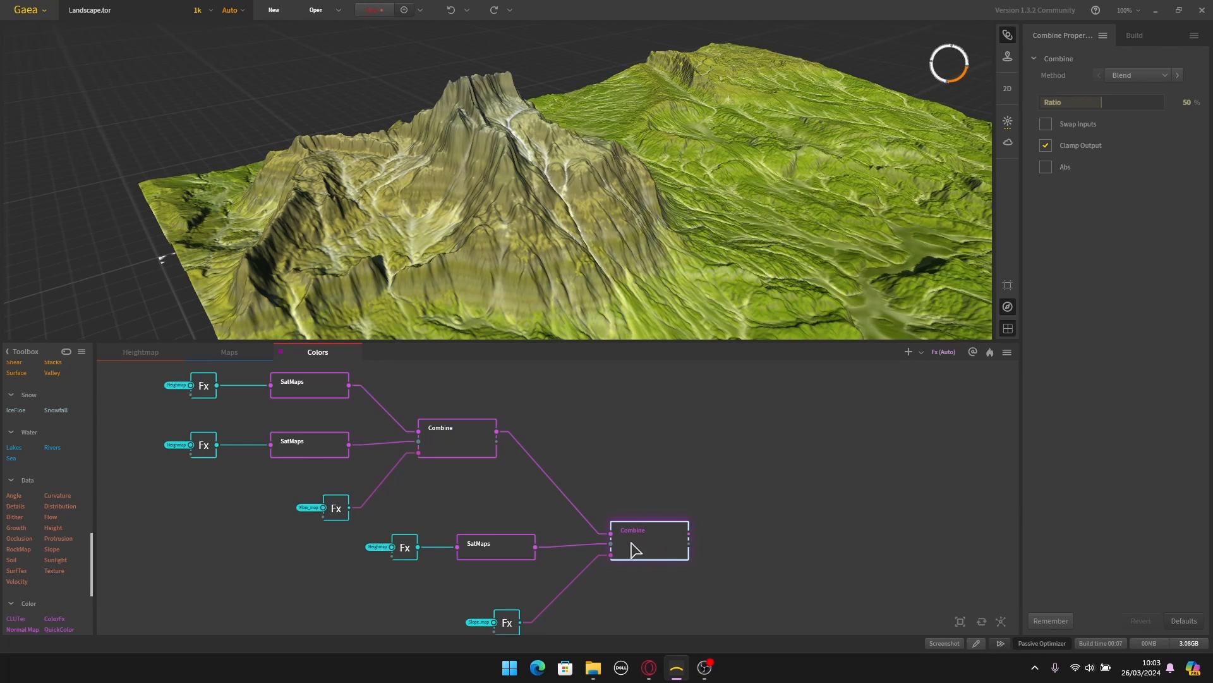
click(1154, 78)
click(1138, 109)
click(1191, 102)
text(100)
key(Return)
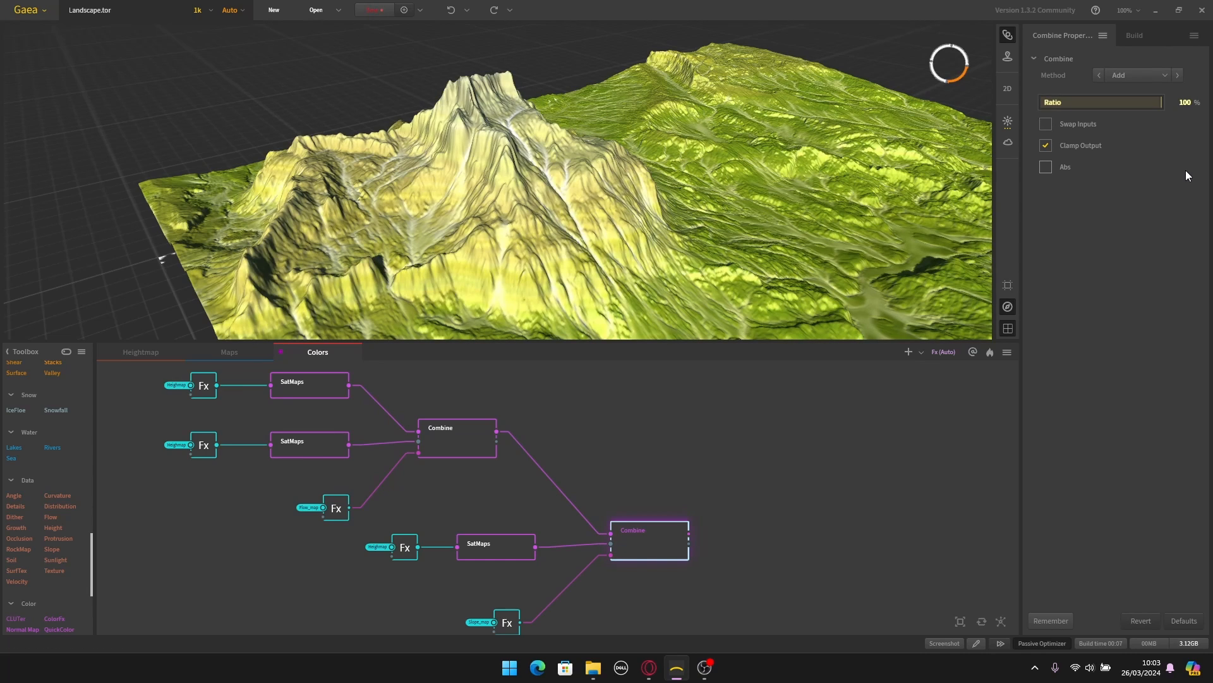
drag(624, 258, 536, 162)
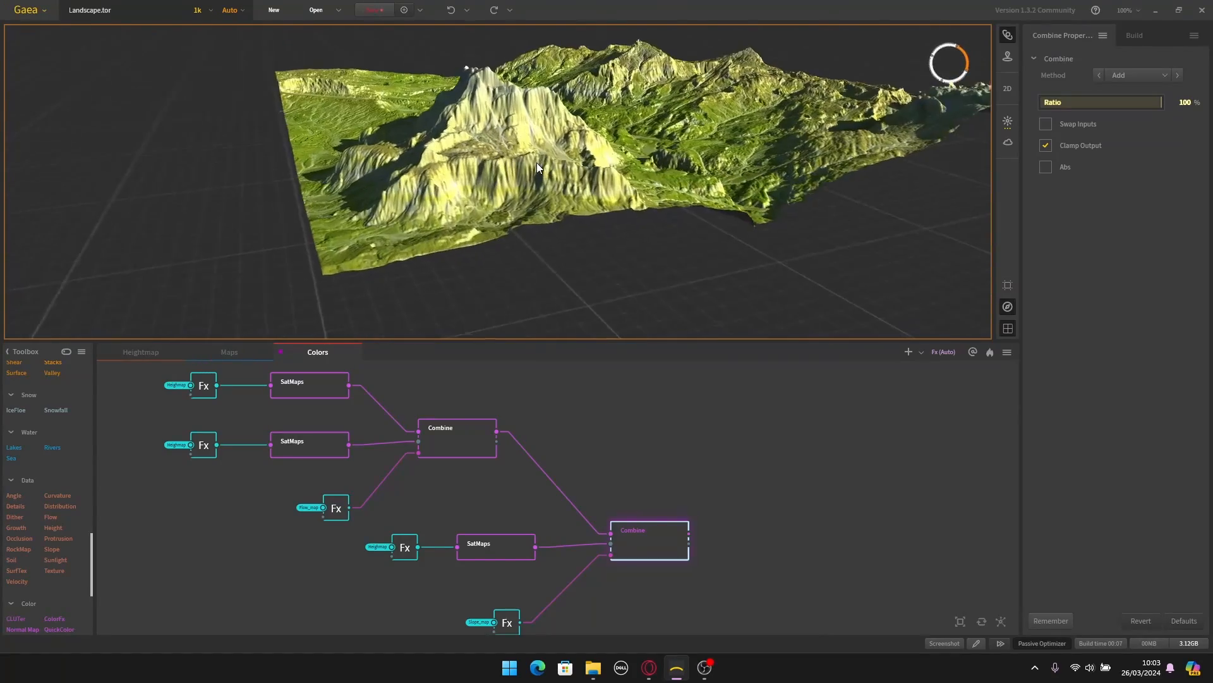
scroll(532, 138, up, 5)
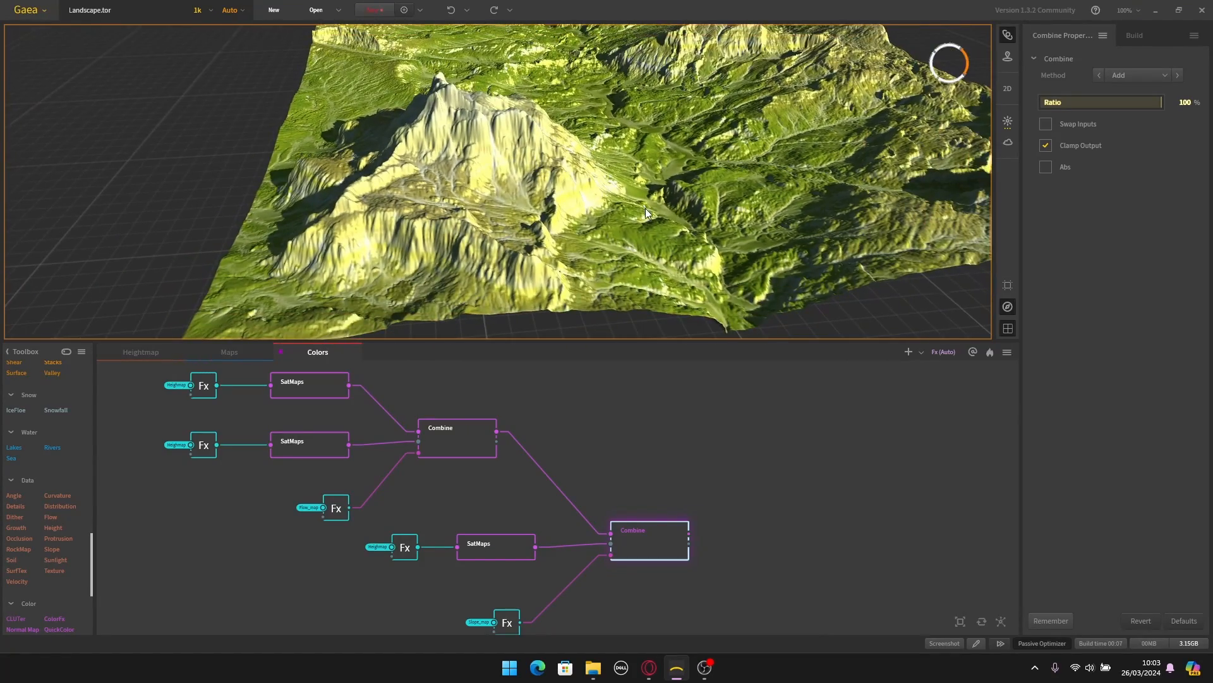
drag(646, 211, 616, 221)
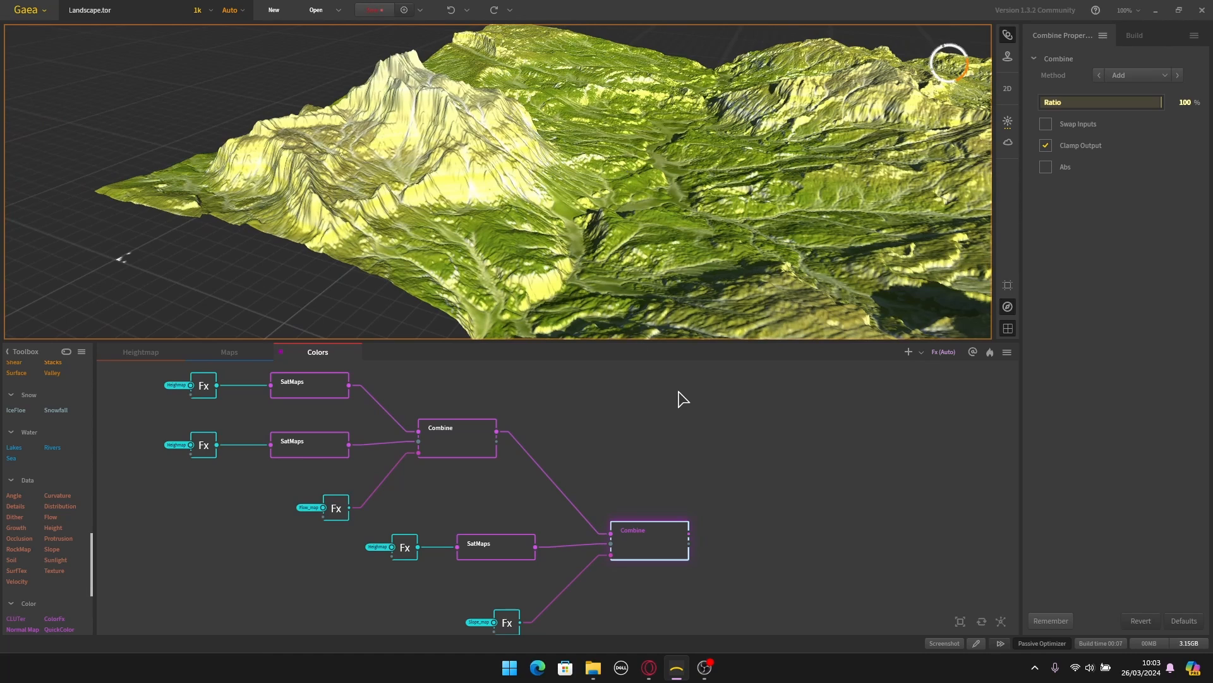
Step: Add a third Combine node and connect the second Combine node's output to its first input
click(691, 454)
scroll(737, 496, down, 3)
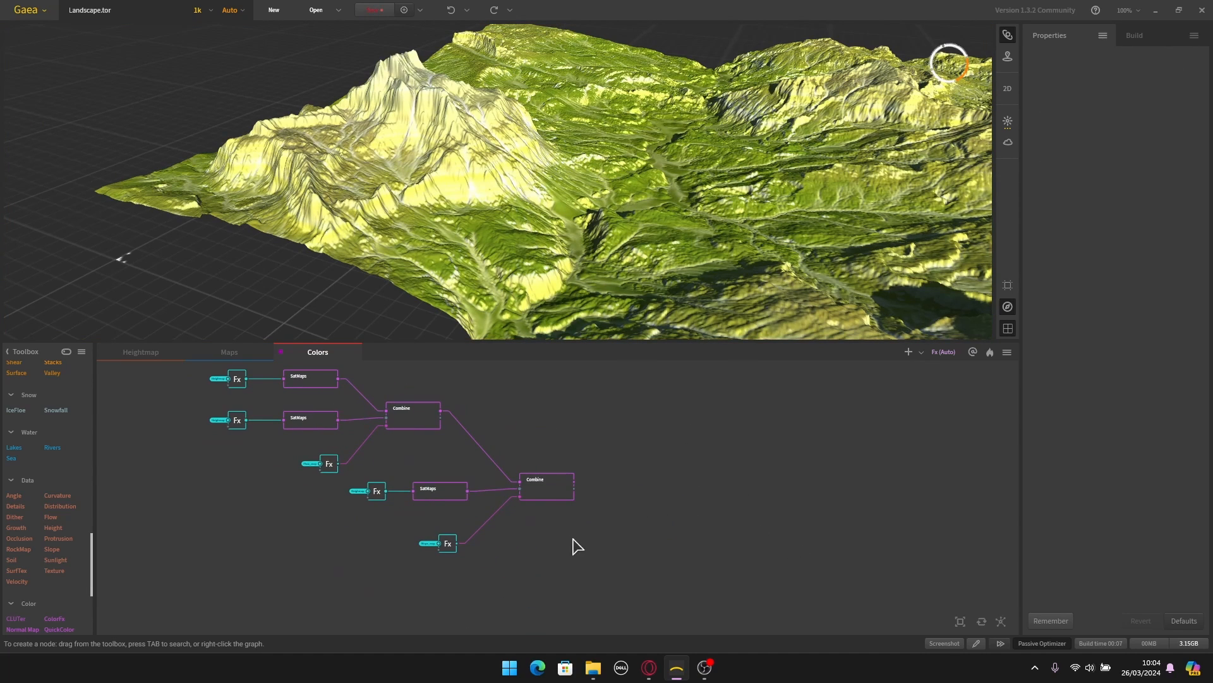
middle_drag(609, 551, 538, 510)
scroll(562, 500, up, 1)
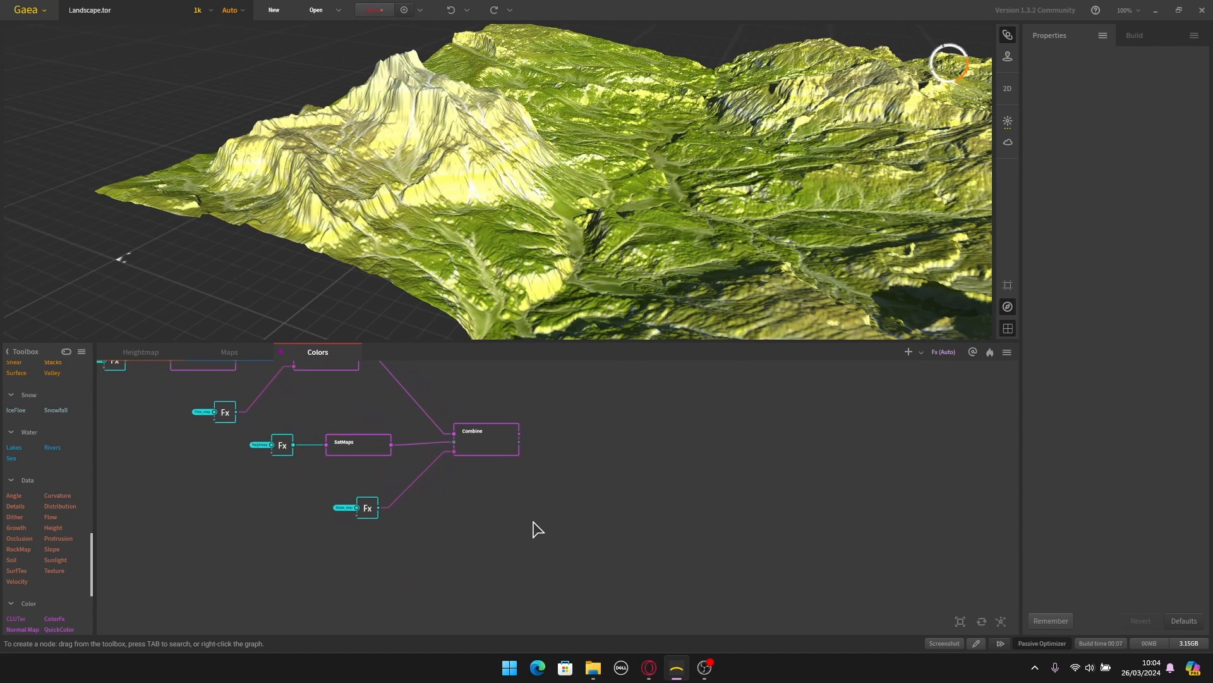
scroll(542, 509, up, 1)
right_click(577, 530)
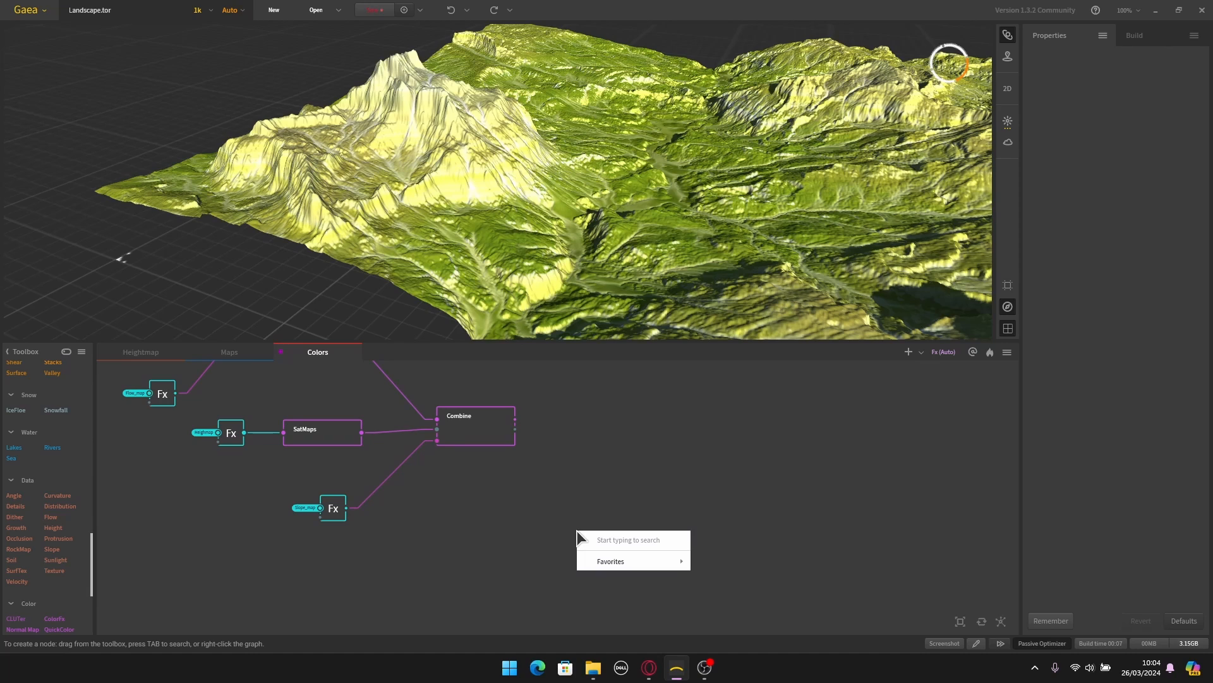
text(combin)
click(595, 559)
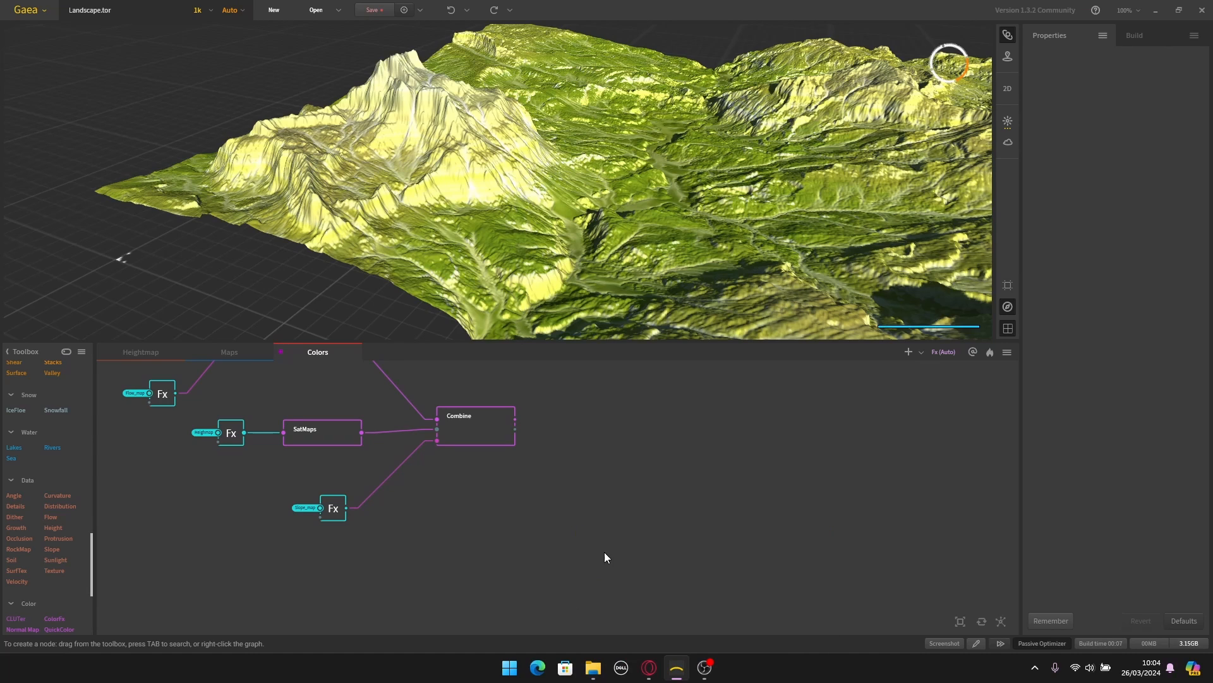
drag(515, 420, 603, 518)
middle_drag(528, 546, 615, 537)
scroll(611, 480, up, 1)
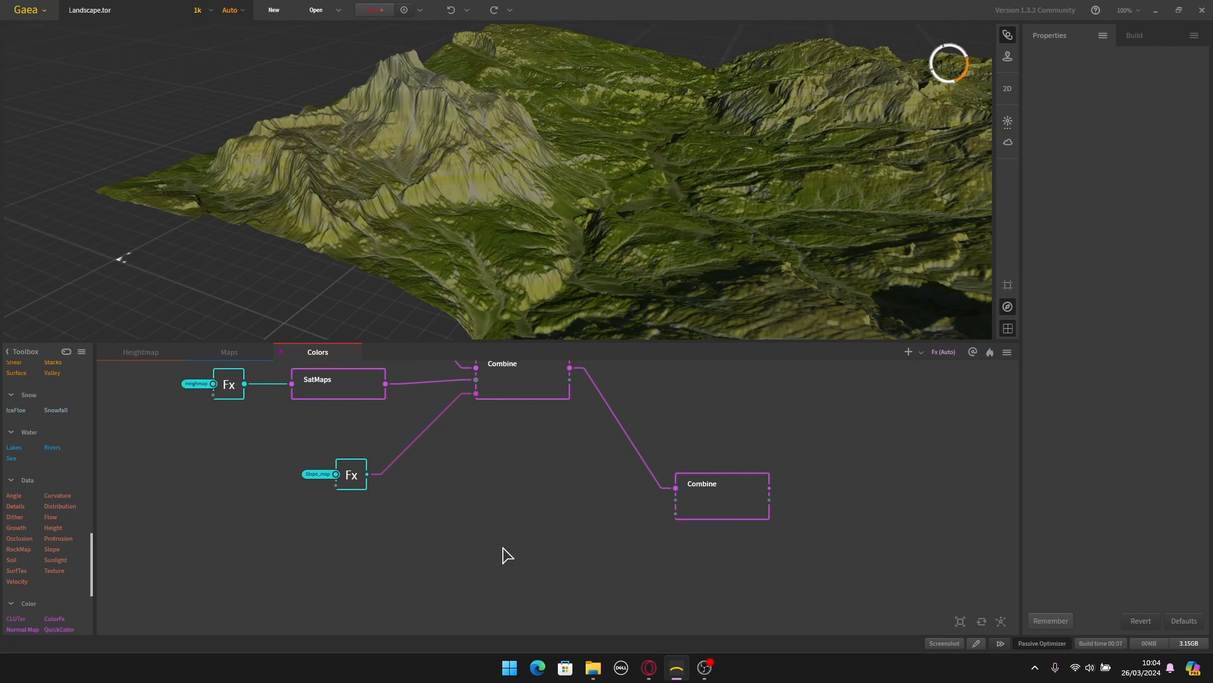
Step: Add another SatMaps node below and before the third Combine node
right_click(503, 547)
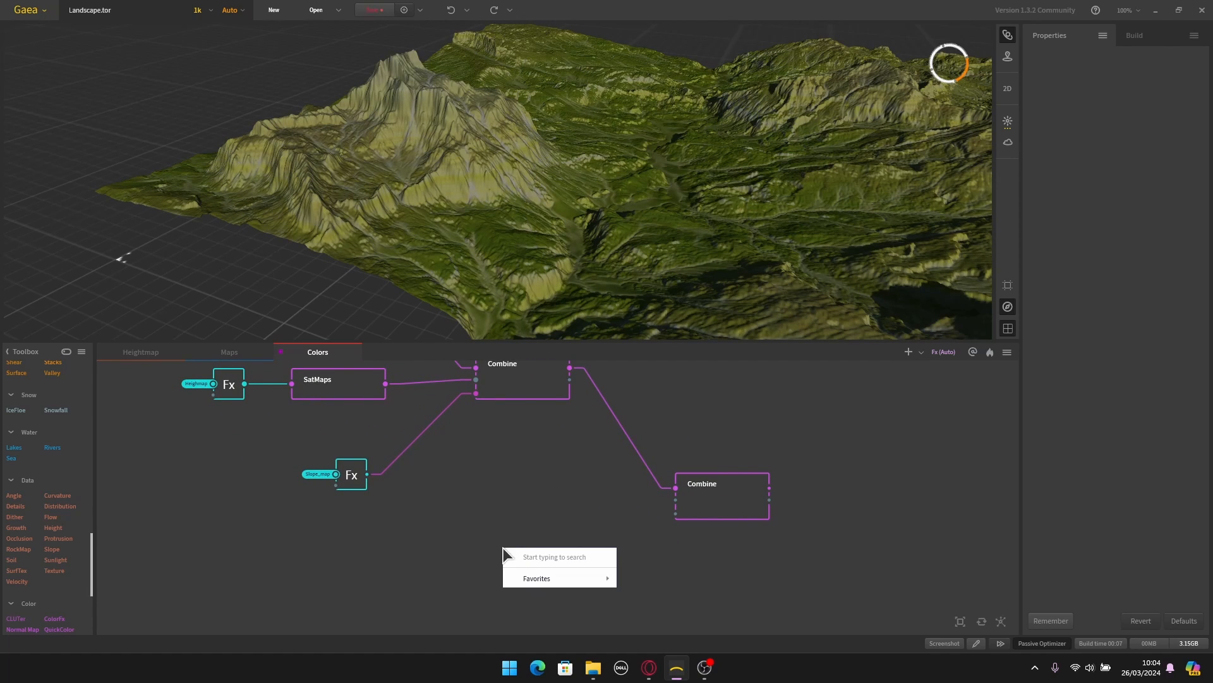
text(sat)
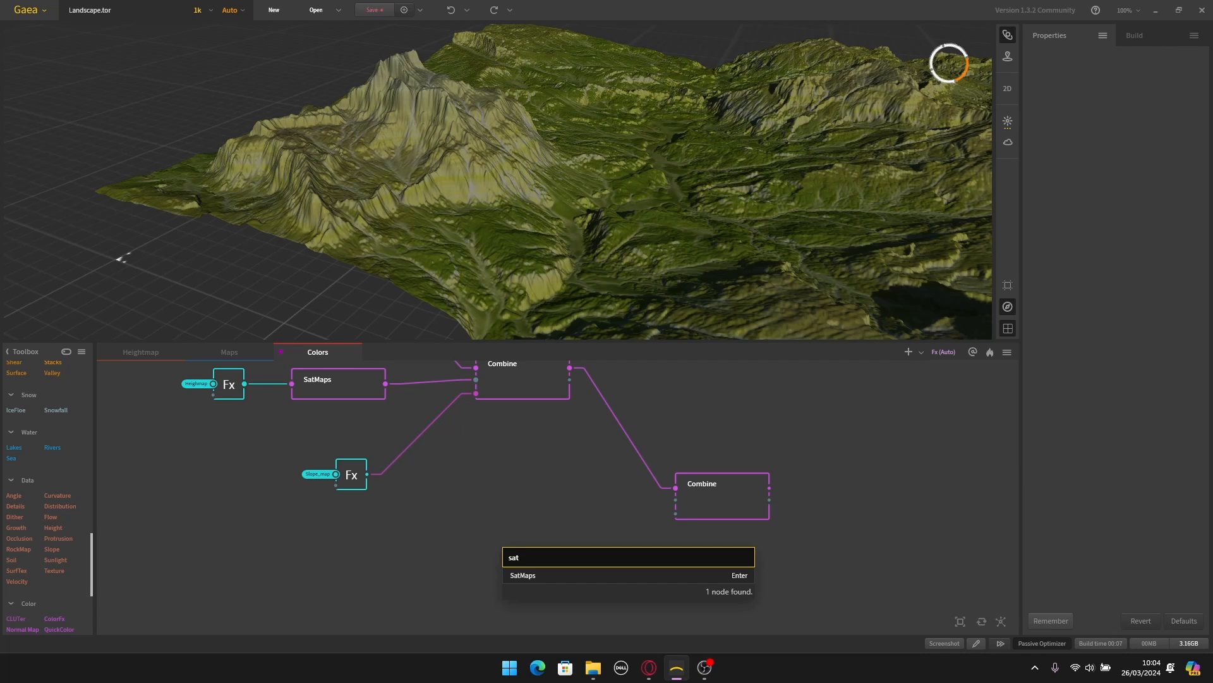
key(Return)
drag(546, 551, 585, 466)
Step: Add an Fx node in line with the unconnected SatMaps node and feed its input from the Heighmap portal
right_click(541, 525)
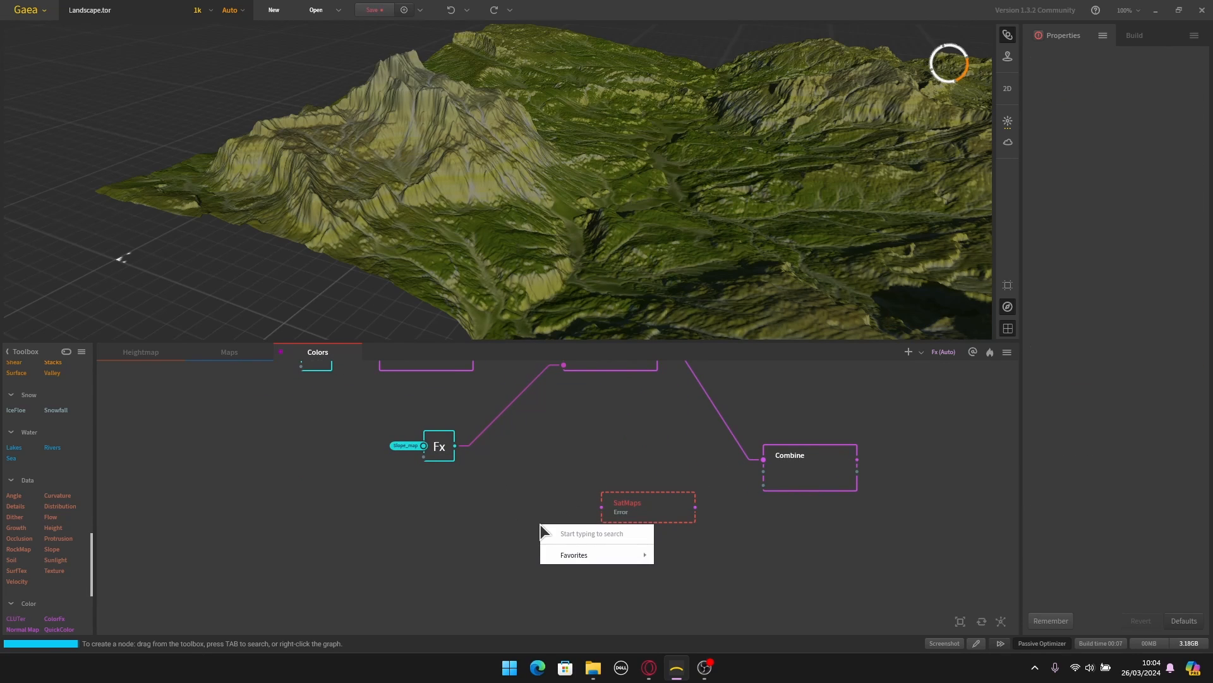
text(fx)
key(Return)
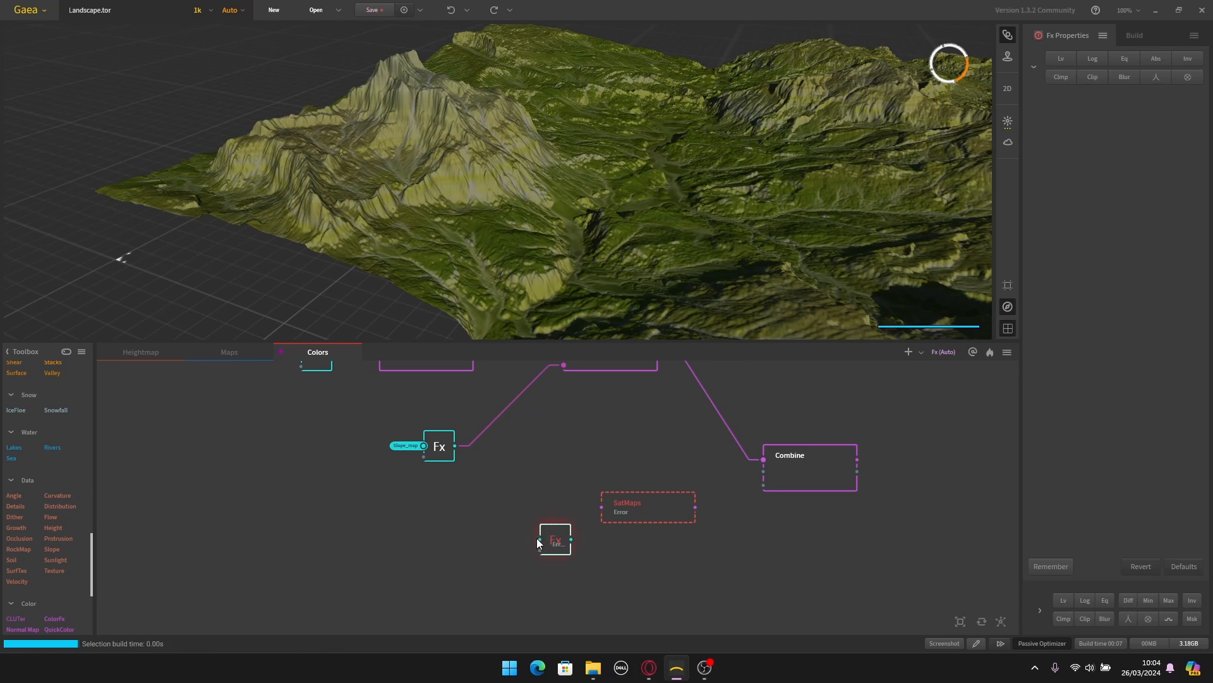
drag(555, 551, 541, 519)
right_click(466, 523)
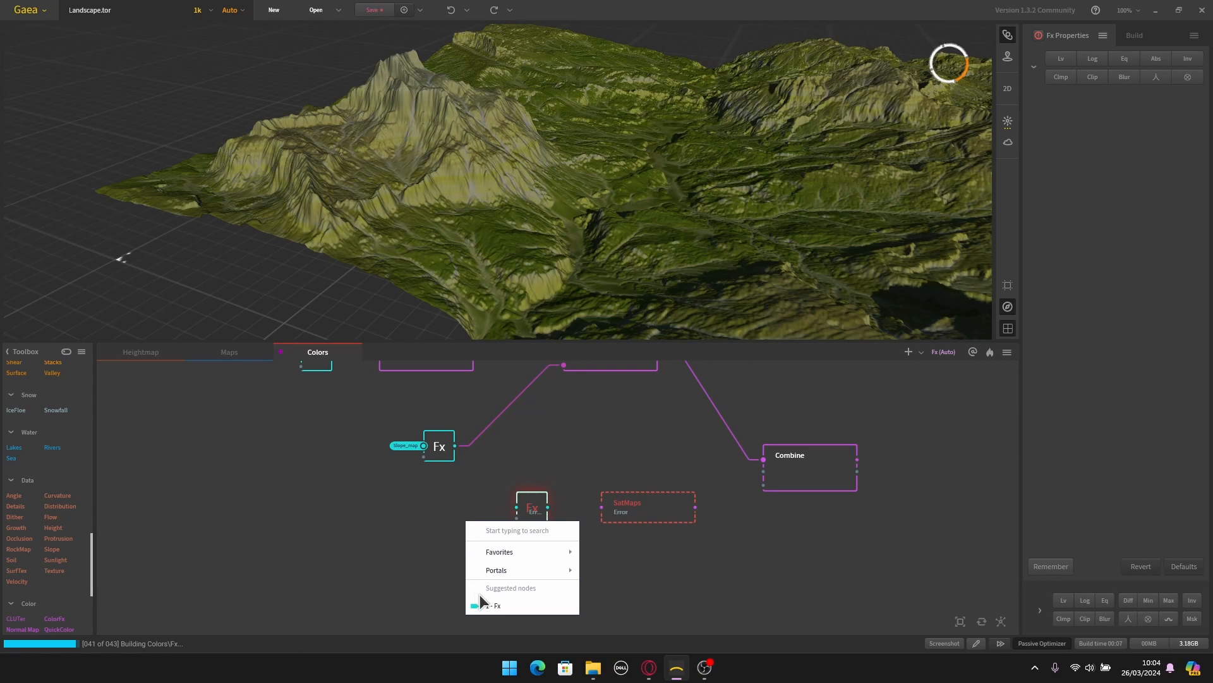
mouse_move(510, 571)
click(609, 499)
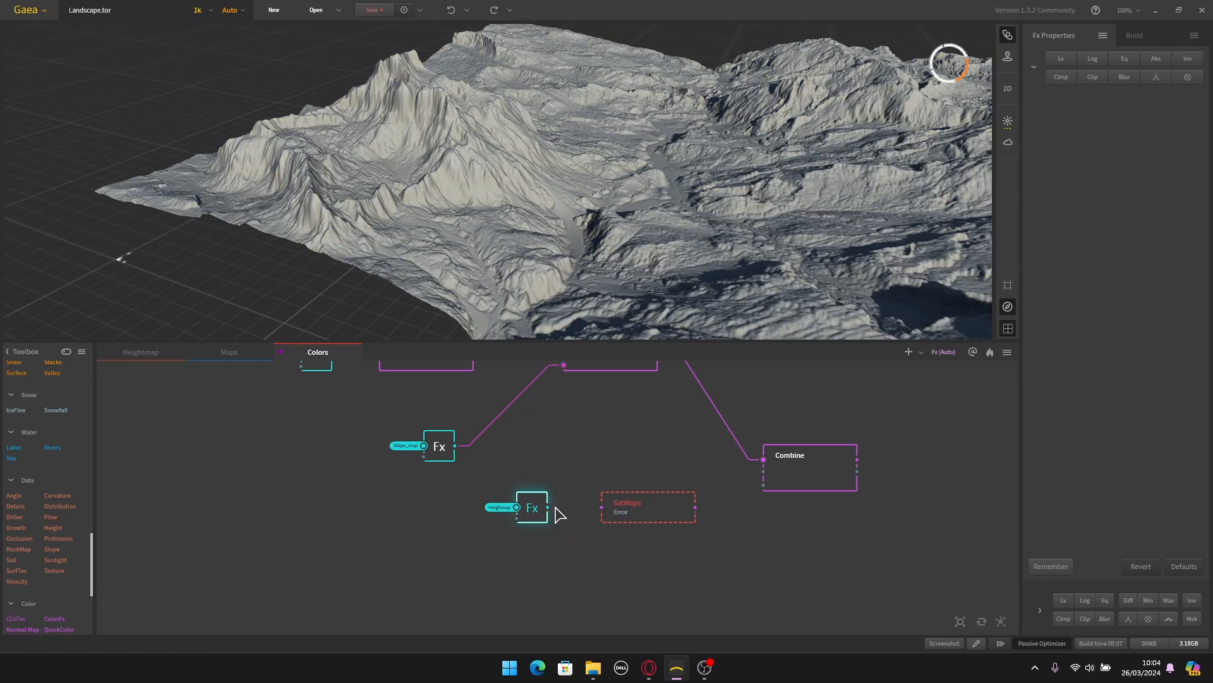
Step: Connect the Fx node through the SatMaps node to the third Combine node's second input, and align both nodes with the Combine node
drag(548, 507, 765, 480)
drag(695, 571, 513, 487)
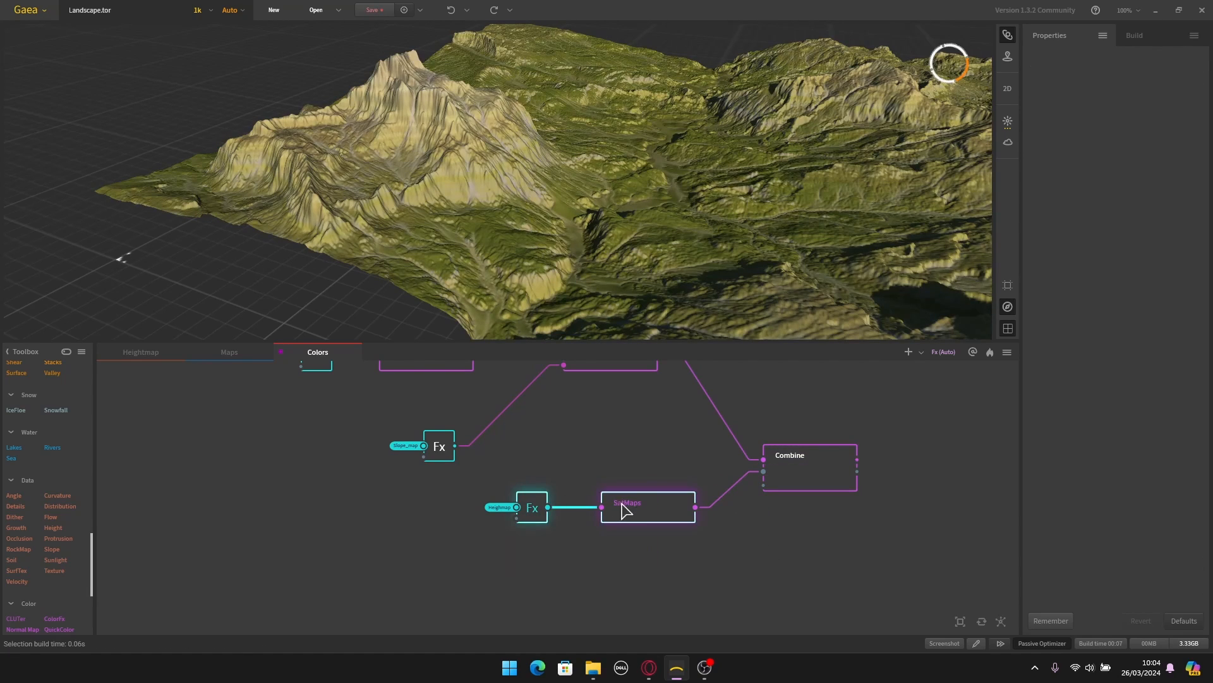
drag(626, 506, 646, 459)
click(672, 512)
middle_drag(687, 514, 580, 494)
scroll(658, 476, up, 2)
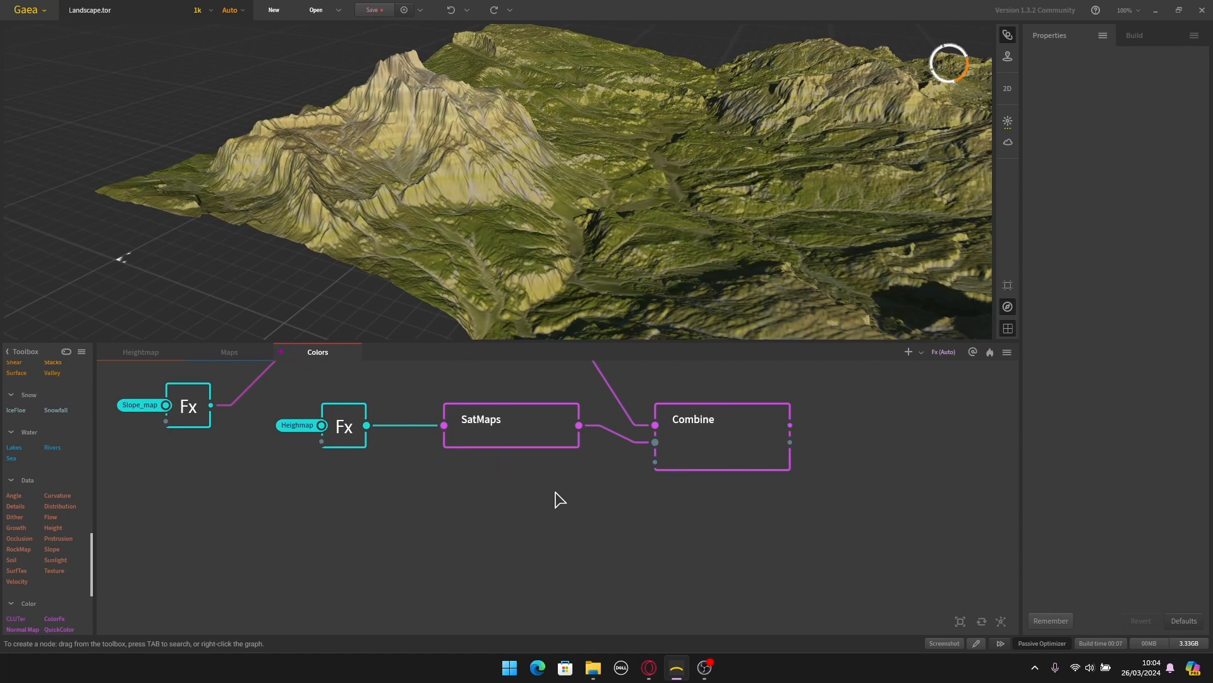
Step: Add an Fx node below the third Combine node, feed it from the Snowmap portal and connect it to the Combine's mask input
right_click(468, 540)
text(fx)
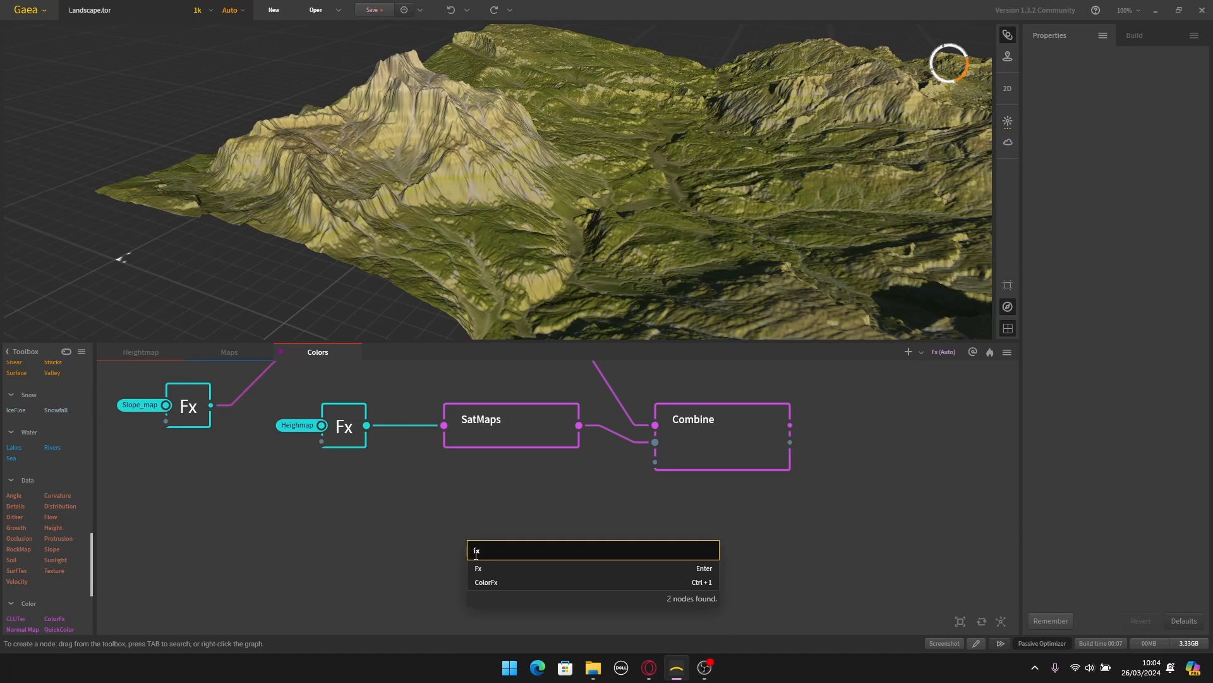
click(489, 567)
drag(469, 562, 389, 519)
mouse_move(434, 572)
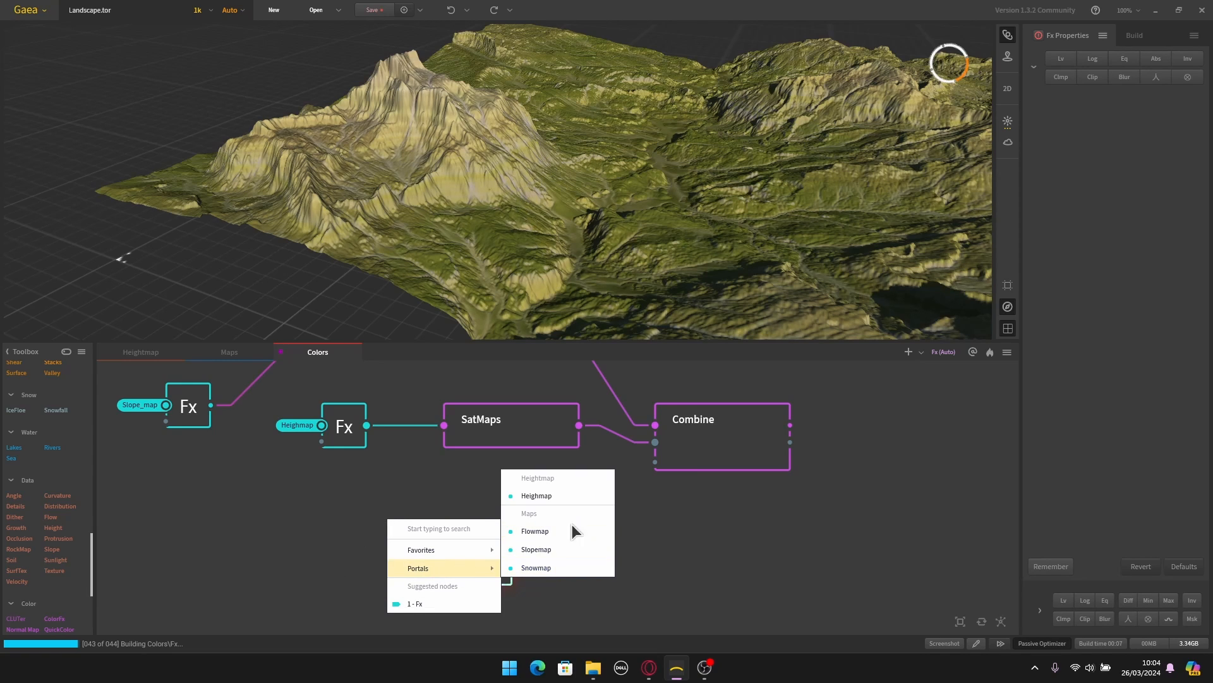
click(536, 567)
drag(512, 562, 655, 462)
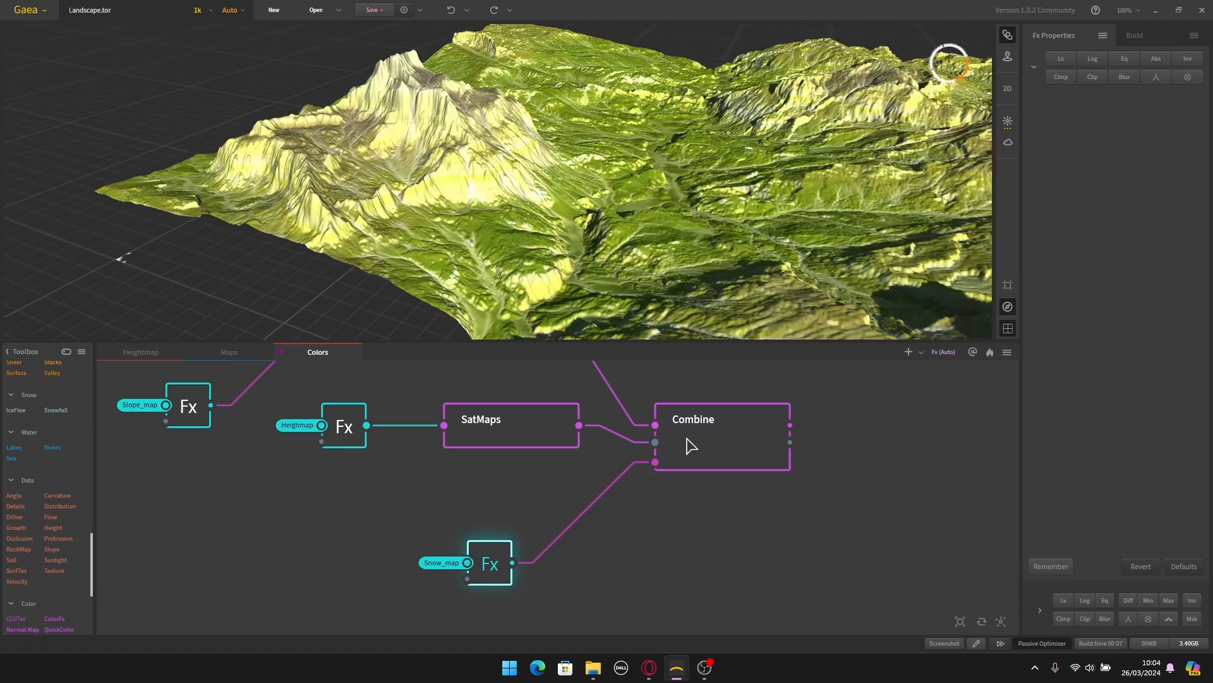
click(670, 543)
Step: Set the third Combine node's method to Add and its ratio to 100%
scroll(591, 544, down, 3)
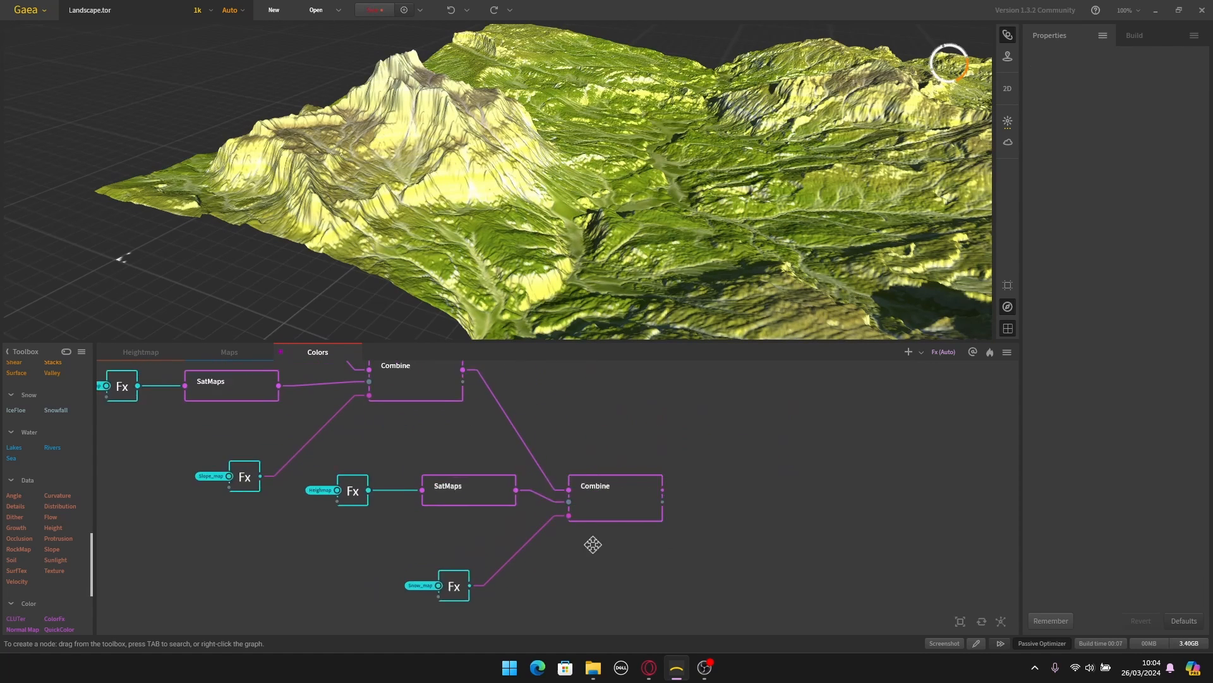
click(604, 515)
click(1128, 77)
click(1131, 102)
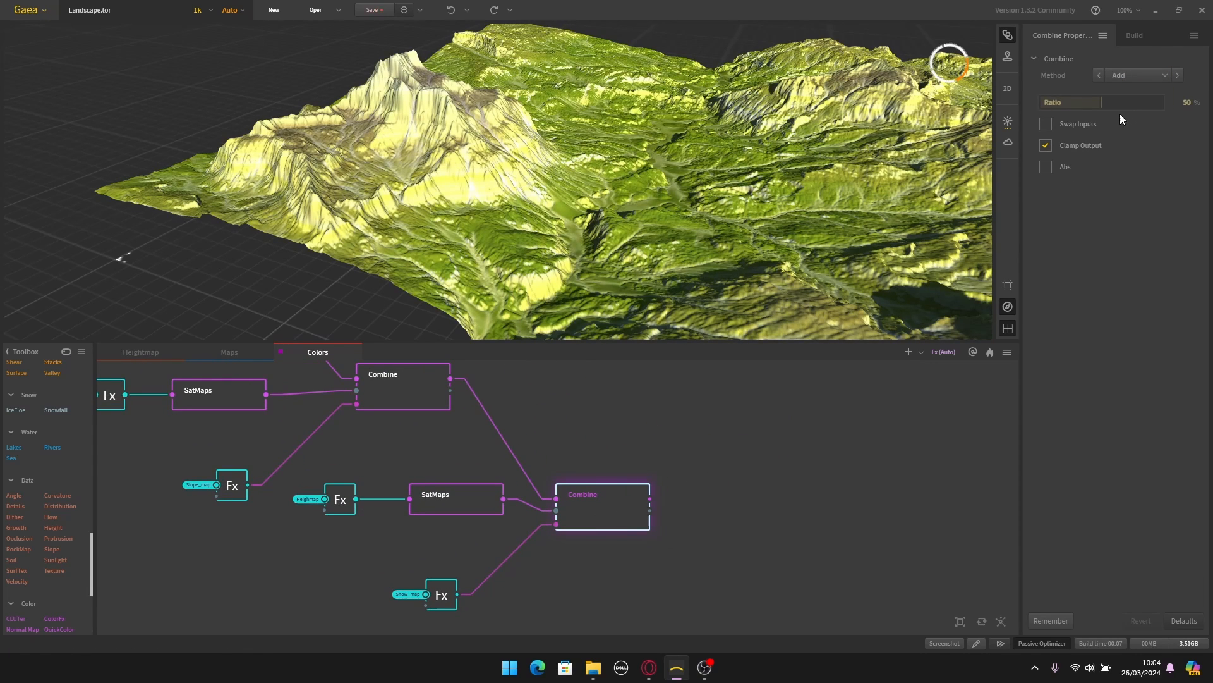
text(100)
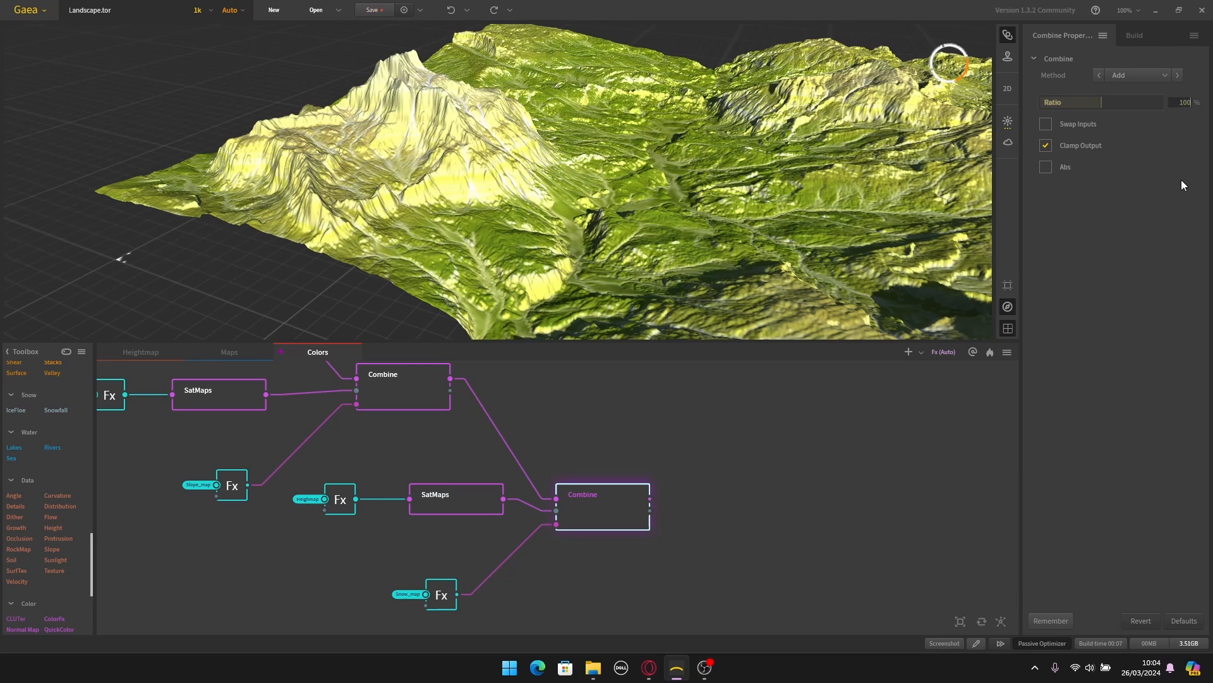
key(Return)
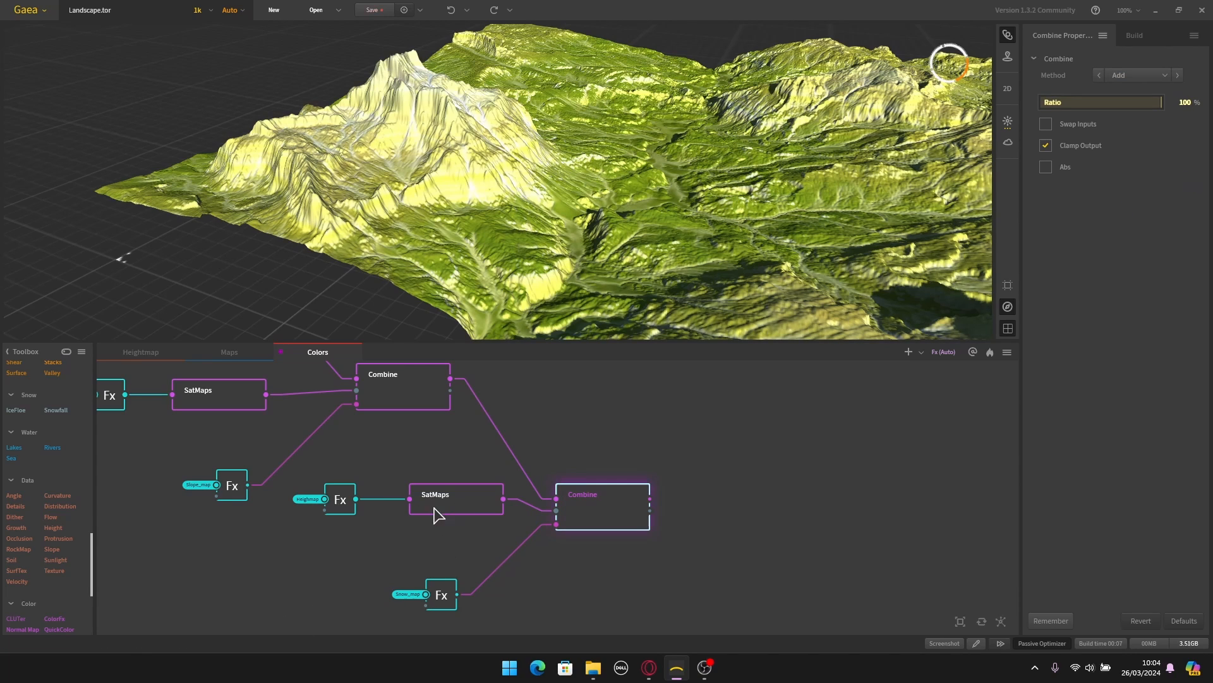
Step: Try the Colorful library on the SatMaps node feeding the third Combine node and browse its colour maps
click(445, 501)
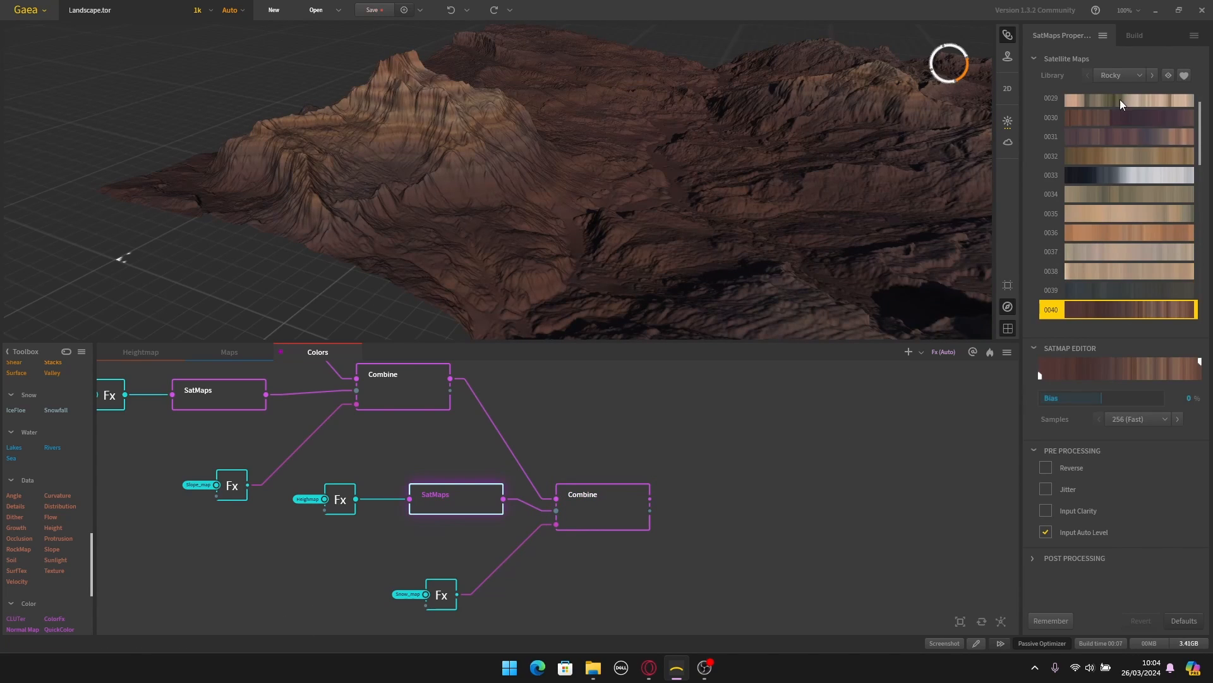
click(1130, 76)
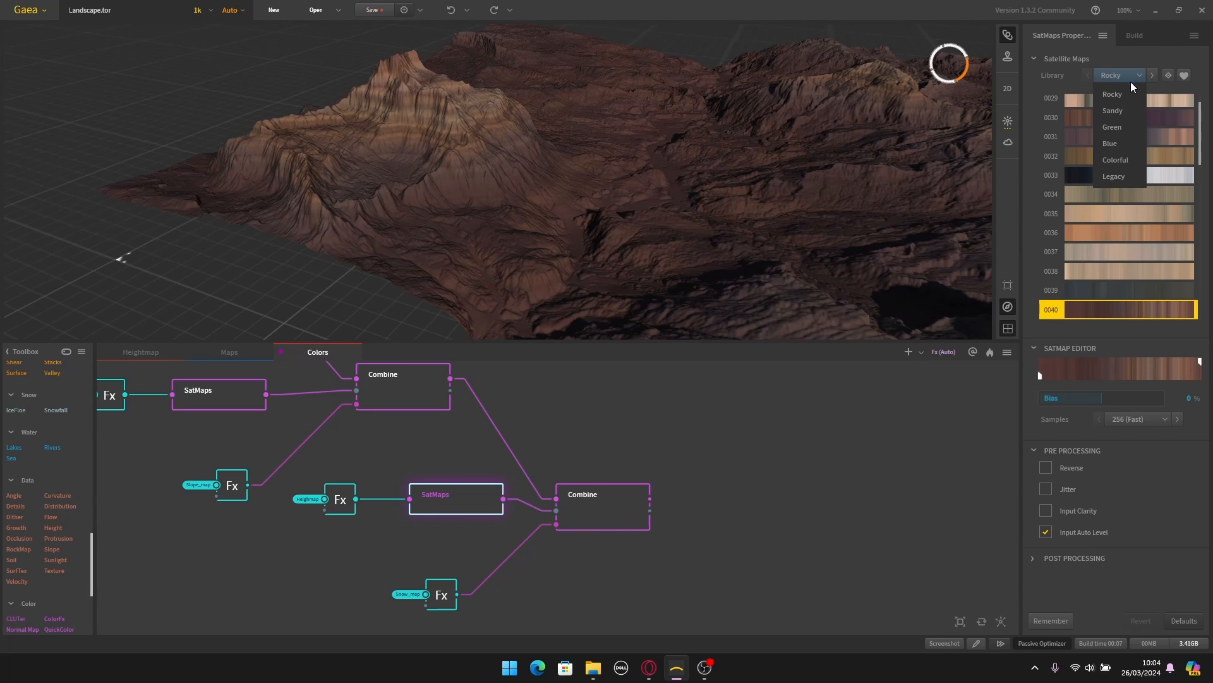
click(1122, 160)
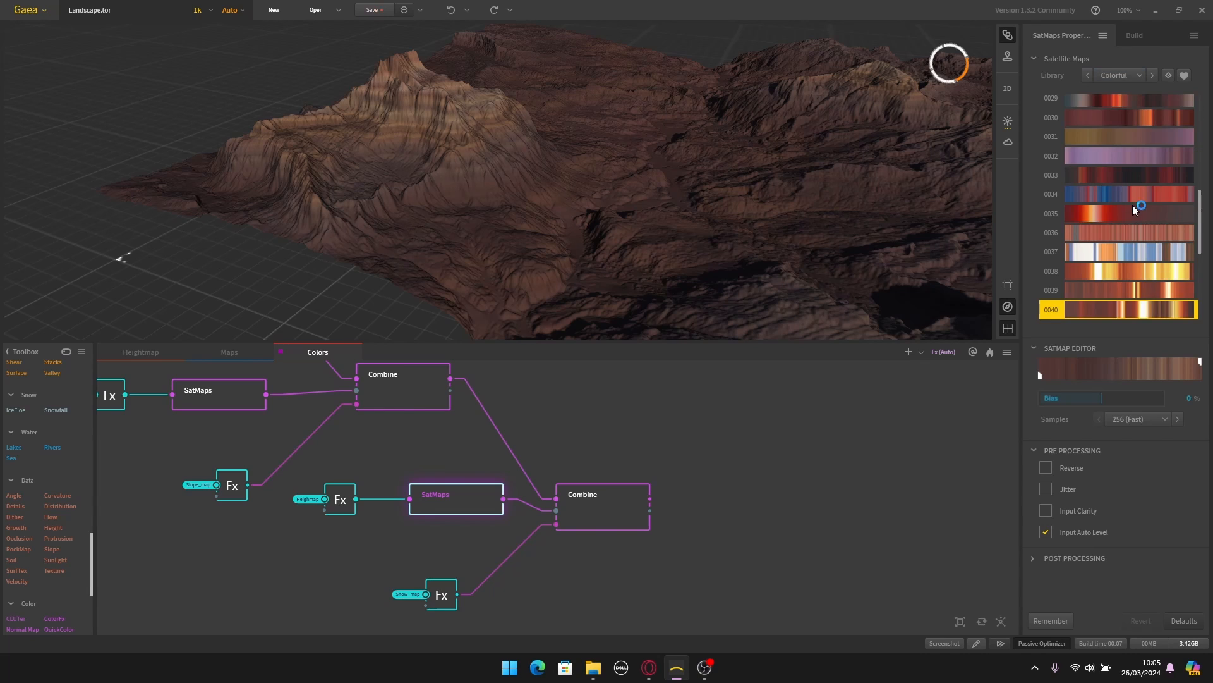
scroll(1133, 206, down, 3)
scroll(1132, 206, up, 3)
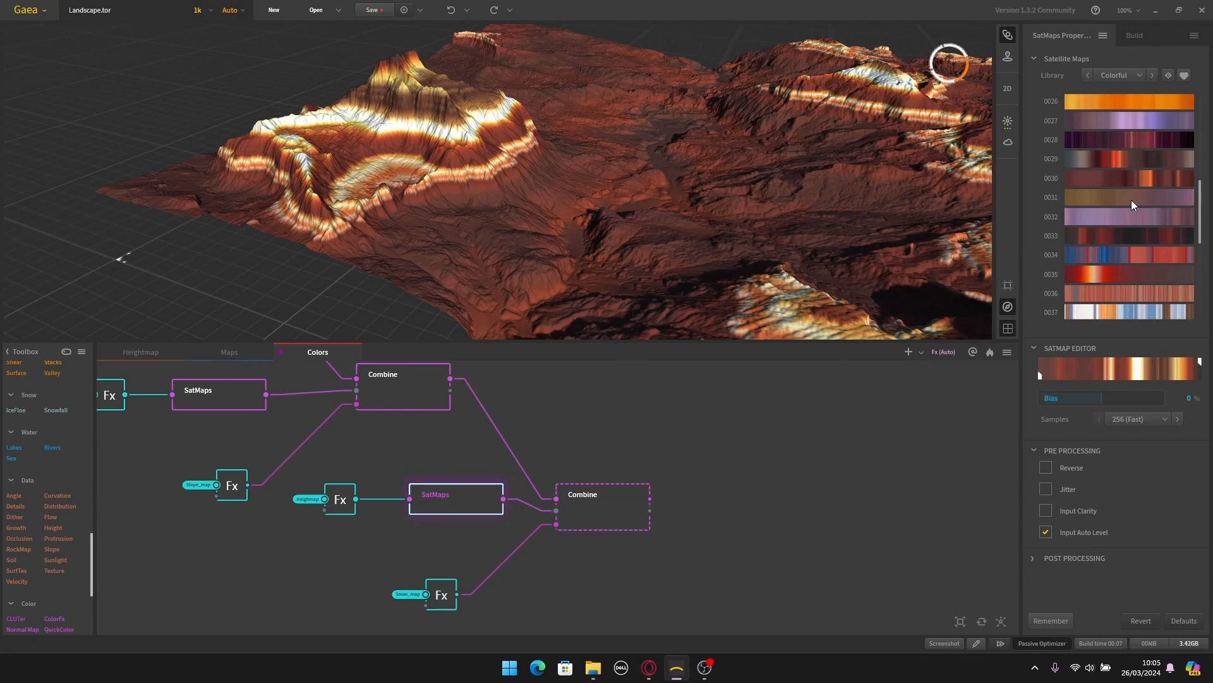
Step: Switch that SatMaps node to the Sandy library, try map 0012 and settle on map 0058
click(1117, 78)
click(1121, 114)
scroll(1134, 234, up, 6)
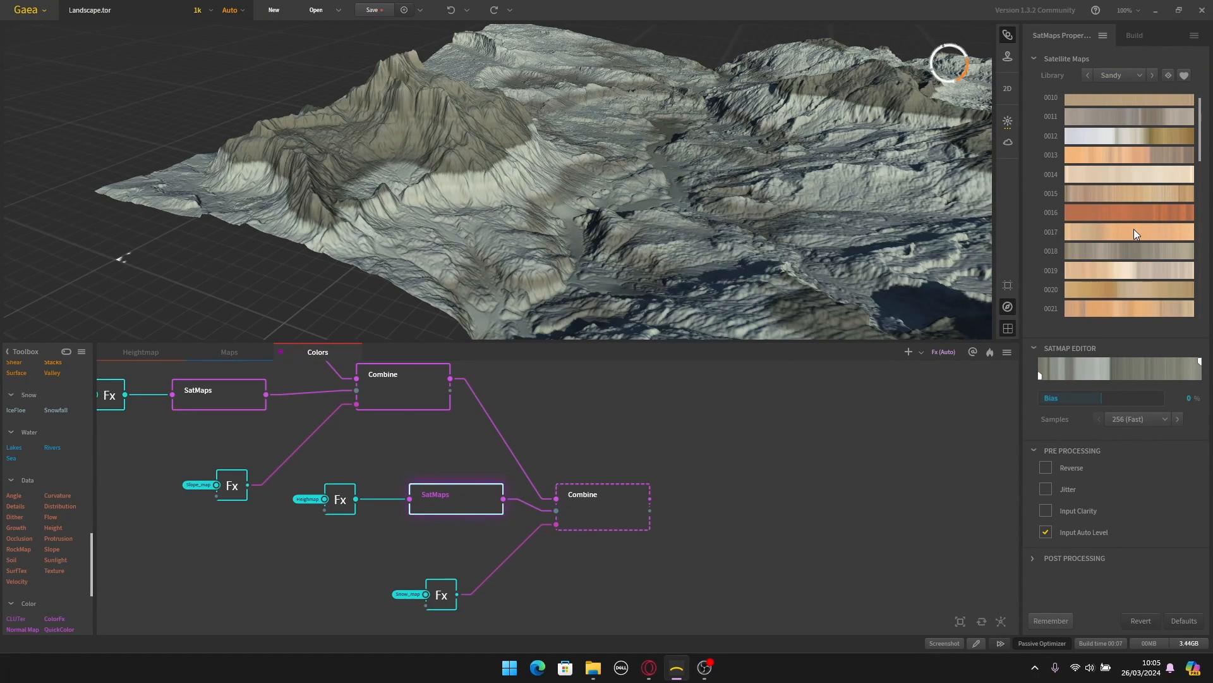
click(1110, 225)
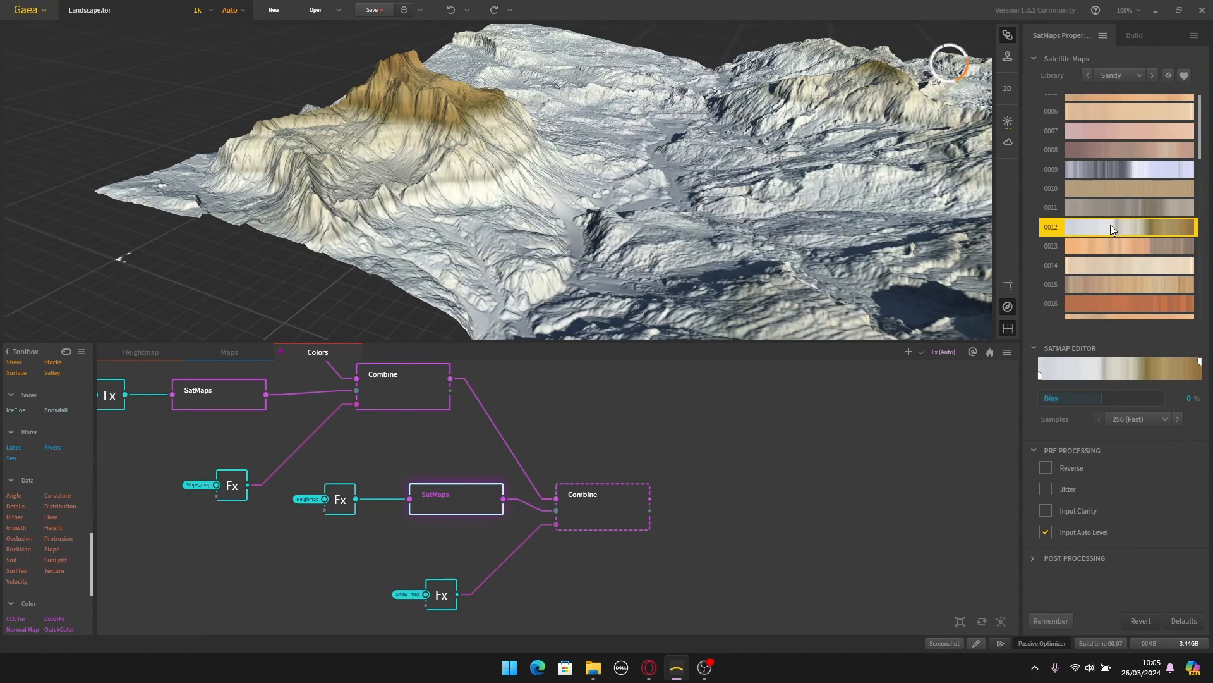
scroll(1110, 226, up, 2)
scroll(1109, 225, down, 20)
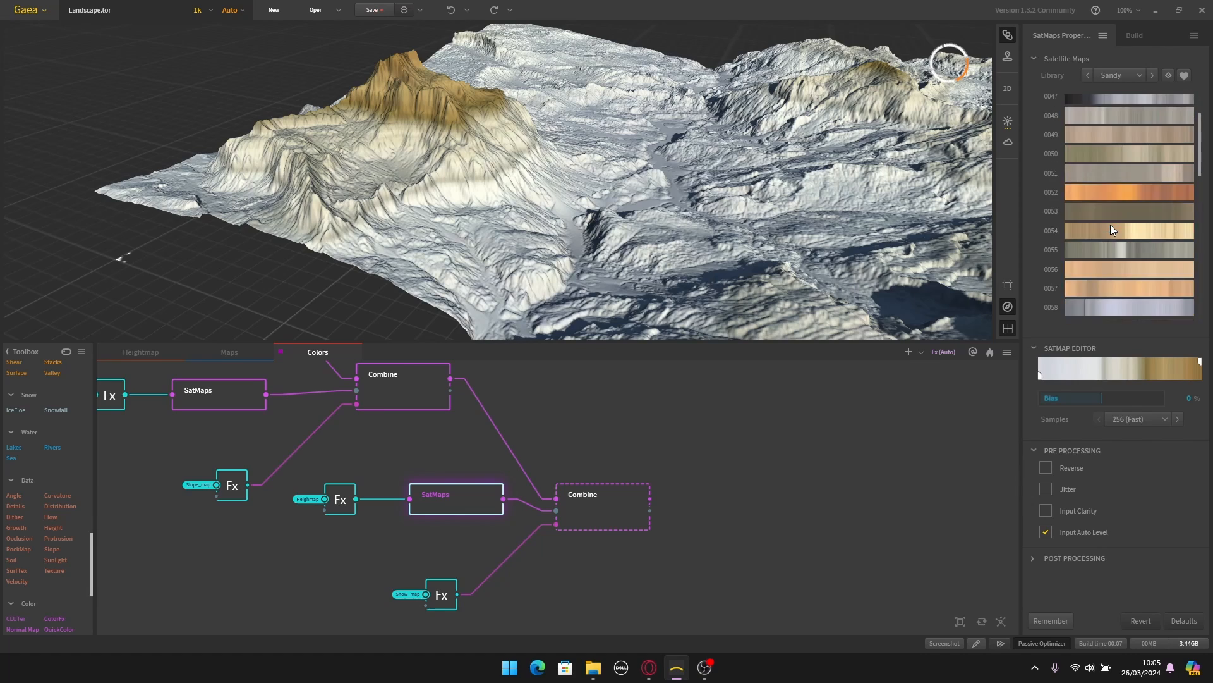
scroll(1110, 225, up, 3)
click(1181, 218)
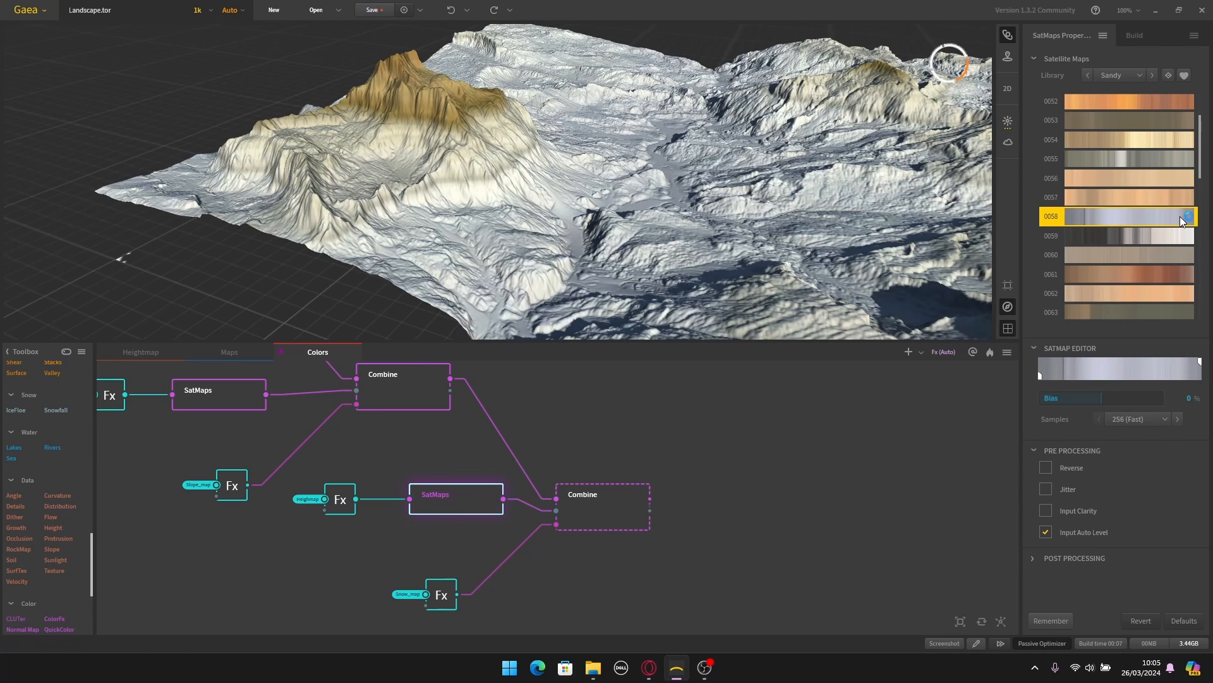
Step: Preview the third Combine node and examine its snow colouring on the peaks up close and from several angles
click(600, 503)
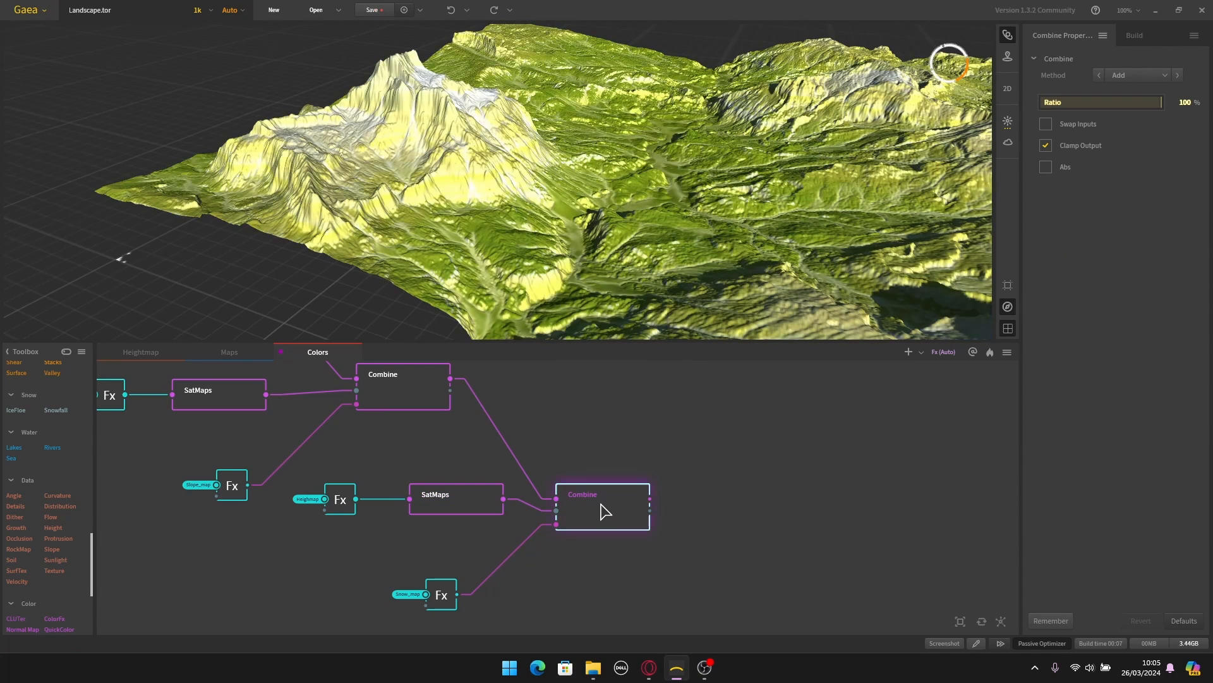
drag(588, 177, 504, 242)
scroll(503, 243, up, 5)
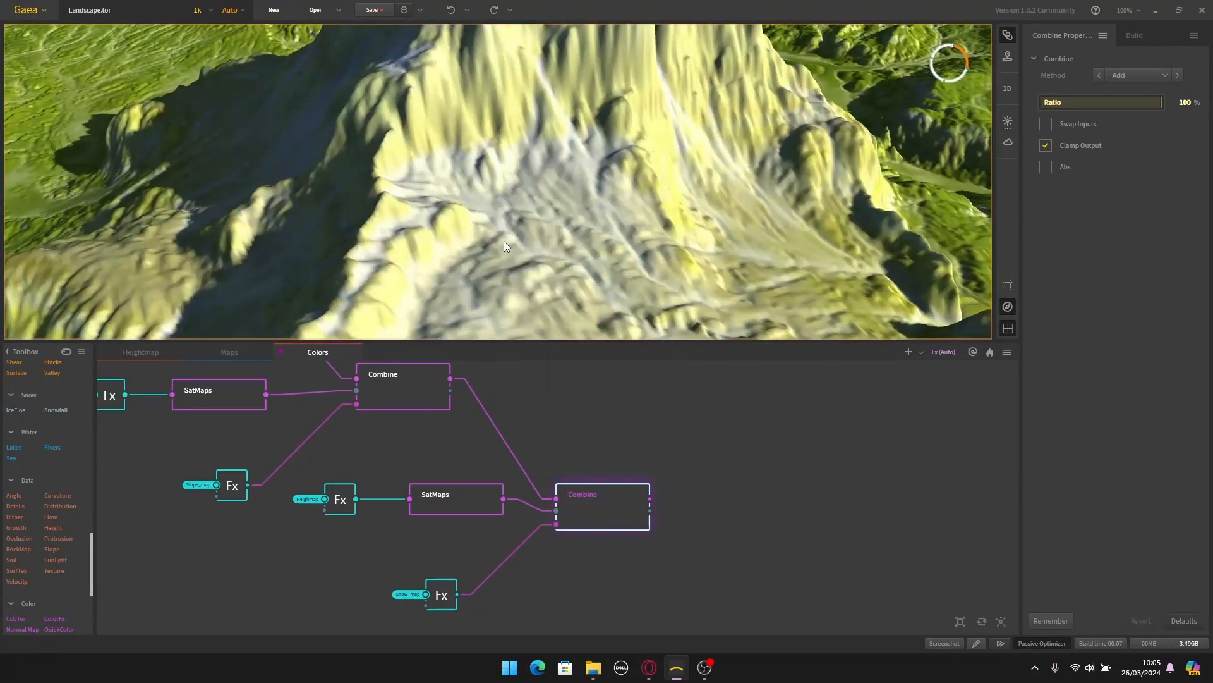
scroll(510, 233, down, 5)
drag(719, 184, 567, 264)
scroll(568, 264, down, 5)
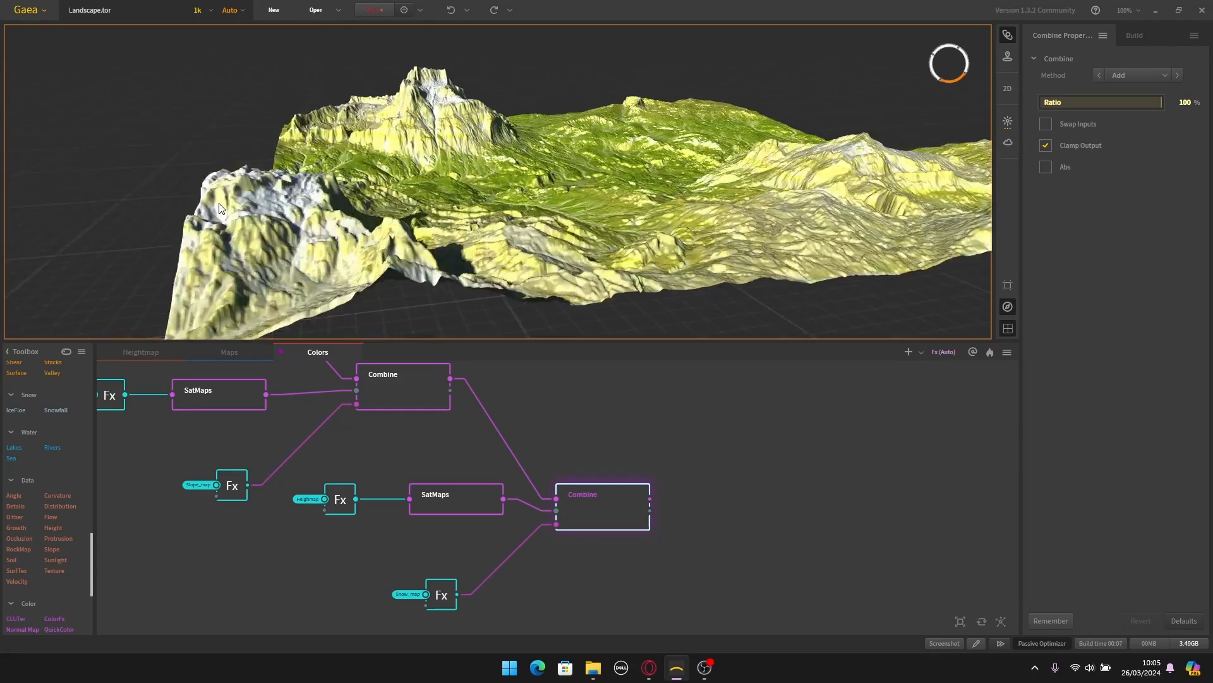
drag(566, 154, 623, 142)
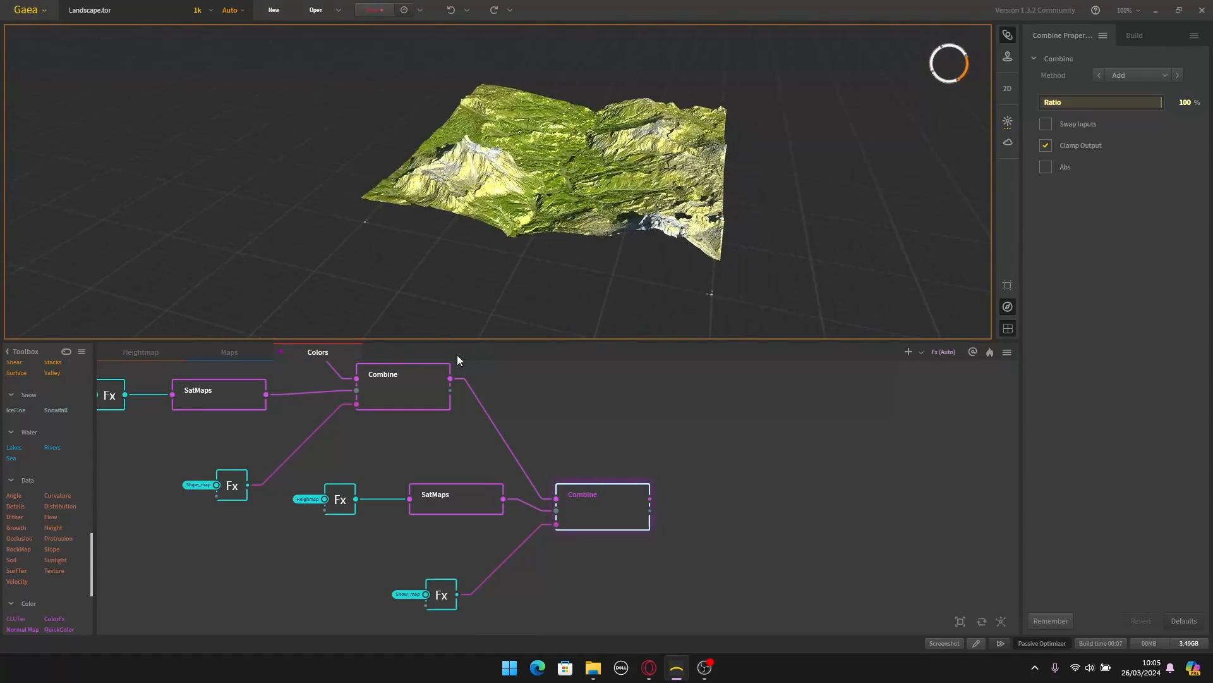
Step: Review the complete node layouts of the Colors graph and the Maps graph, ending in Colors
click(651, 406)
scroll(656, 460, down, 5)
scroll(654, 461, up, 3)
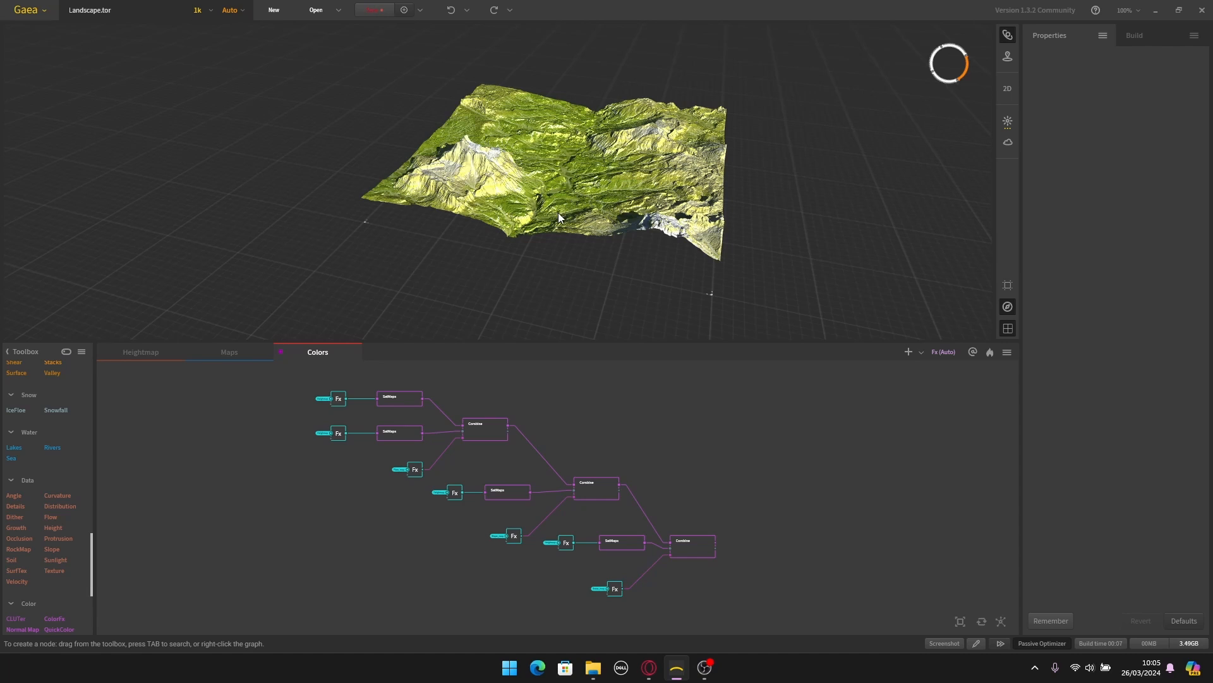
click(231, 354)
scroll(582, 461, down, 4)
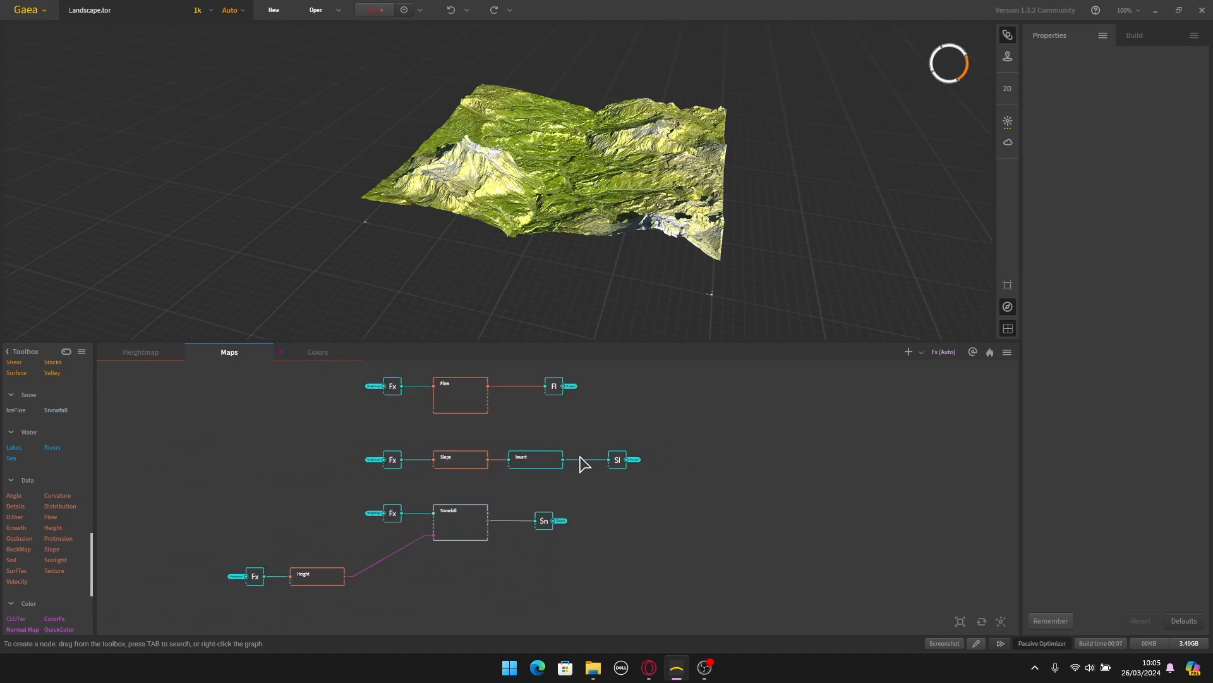
click(339, 354)
Step: Examine the coloured terrain's valleys, peaks and edges from several distances and angles
drag(585, 173, 619, 255)
scroll(615, 218, up, 5)
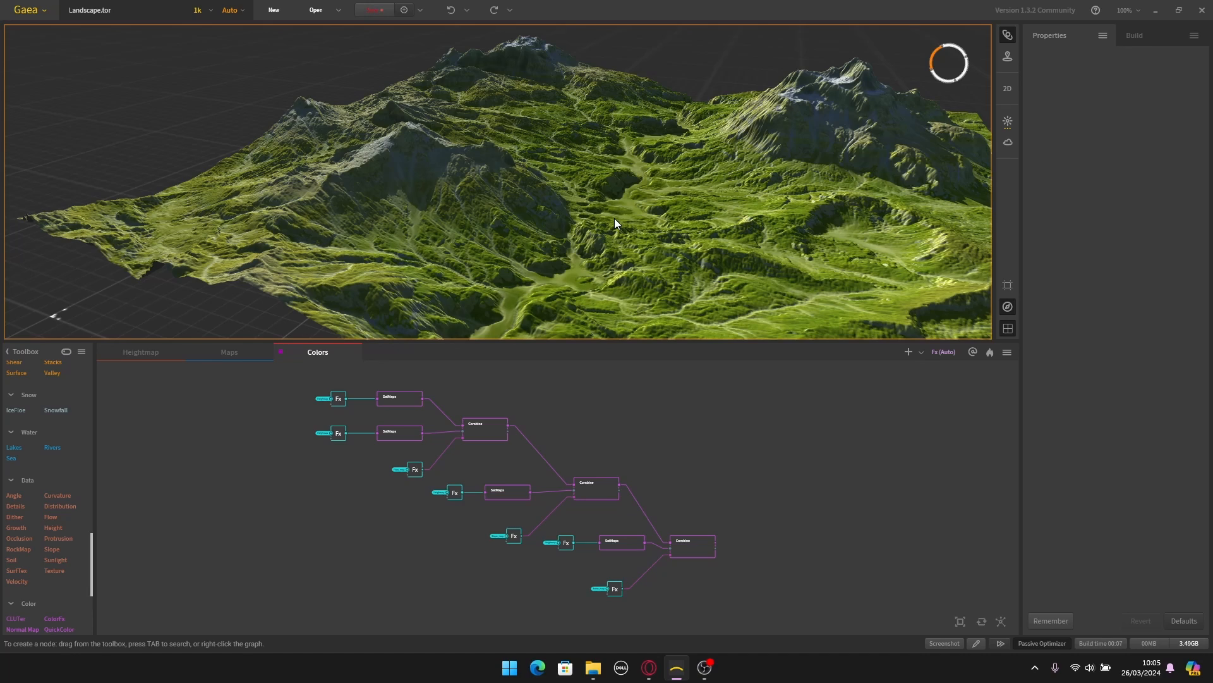
drag(614, 218, 713, 192)
scroll(546, 197, down, 3)
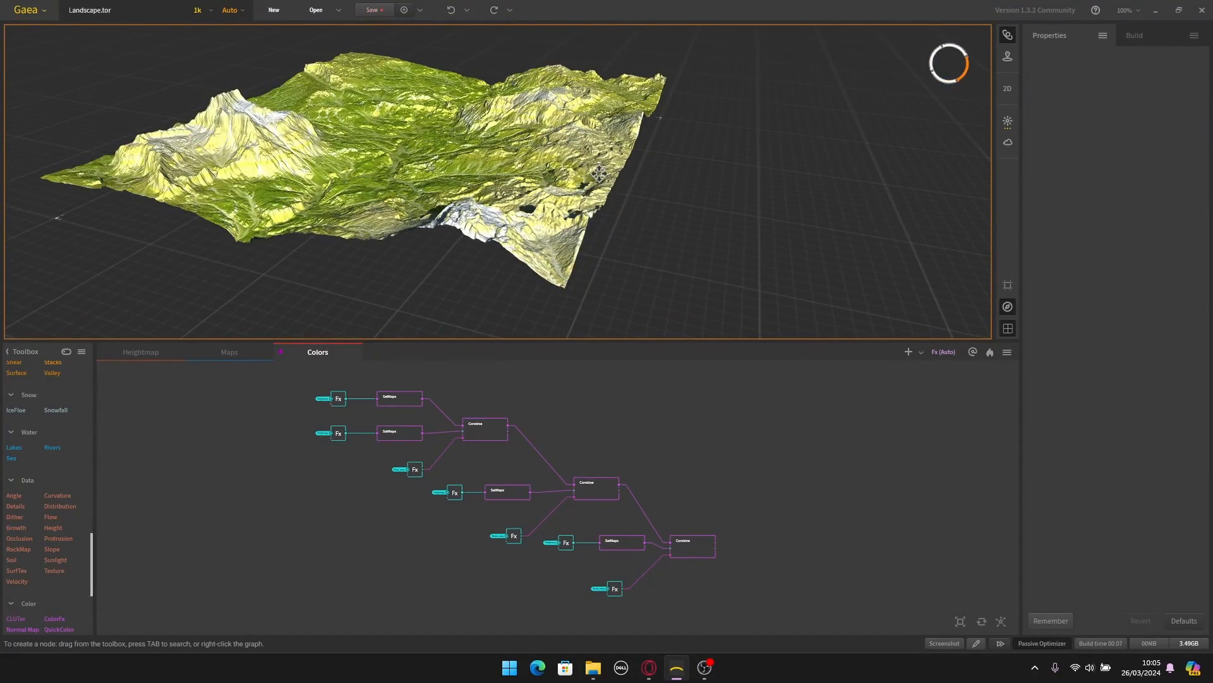
middle_drag(510, 152, 618, 180)
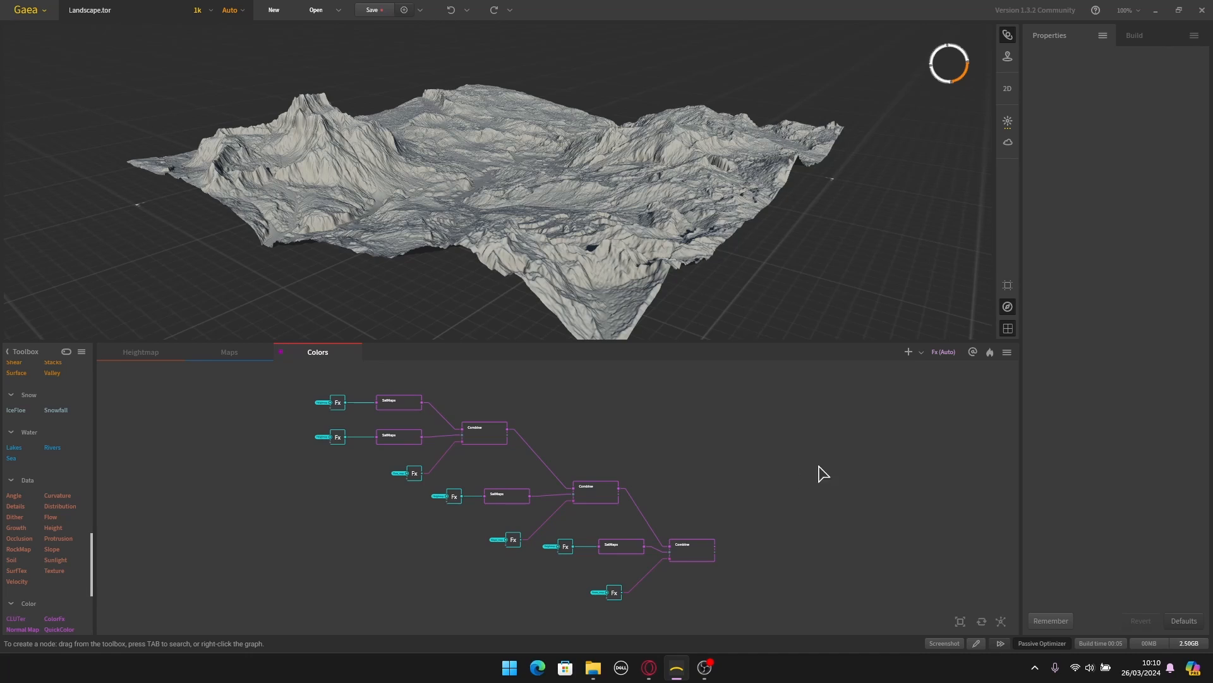
Step: Show the build settings and mark the Heightmap graph's final output node for export
click(1137, 36)
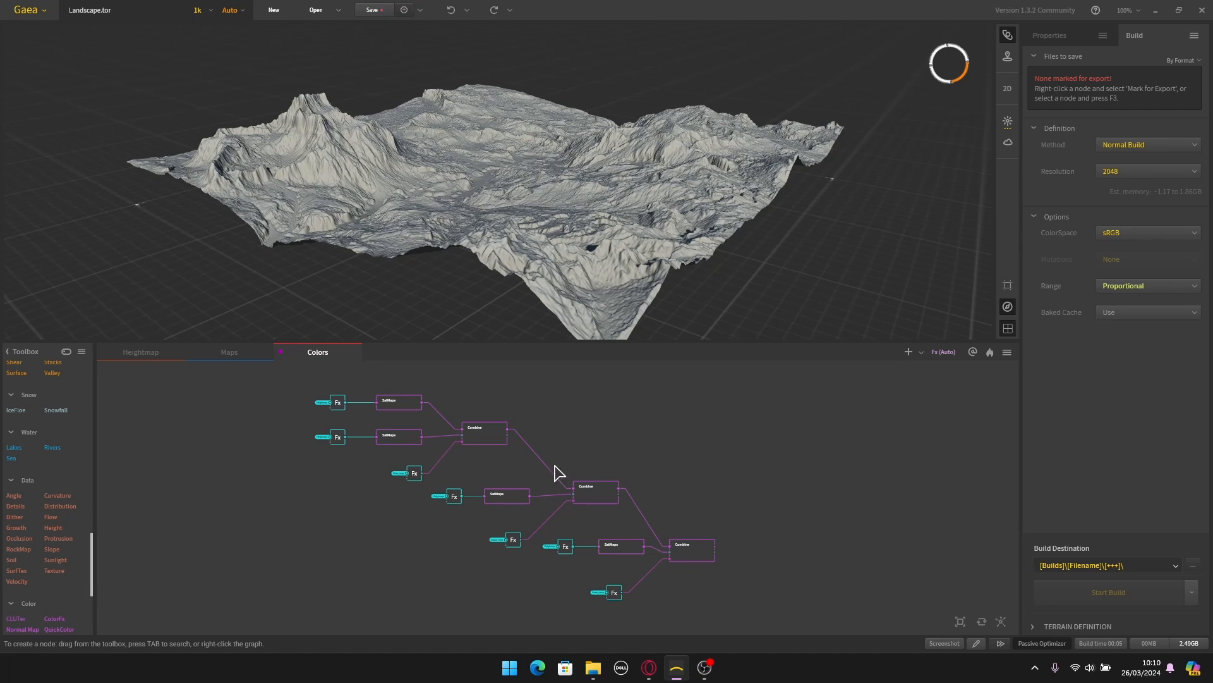
click(149, 355)
scroll(627, 504, up, 5)
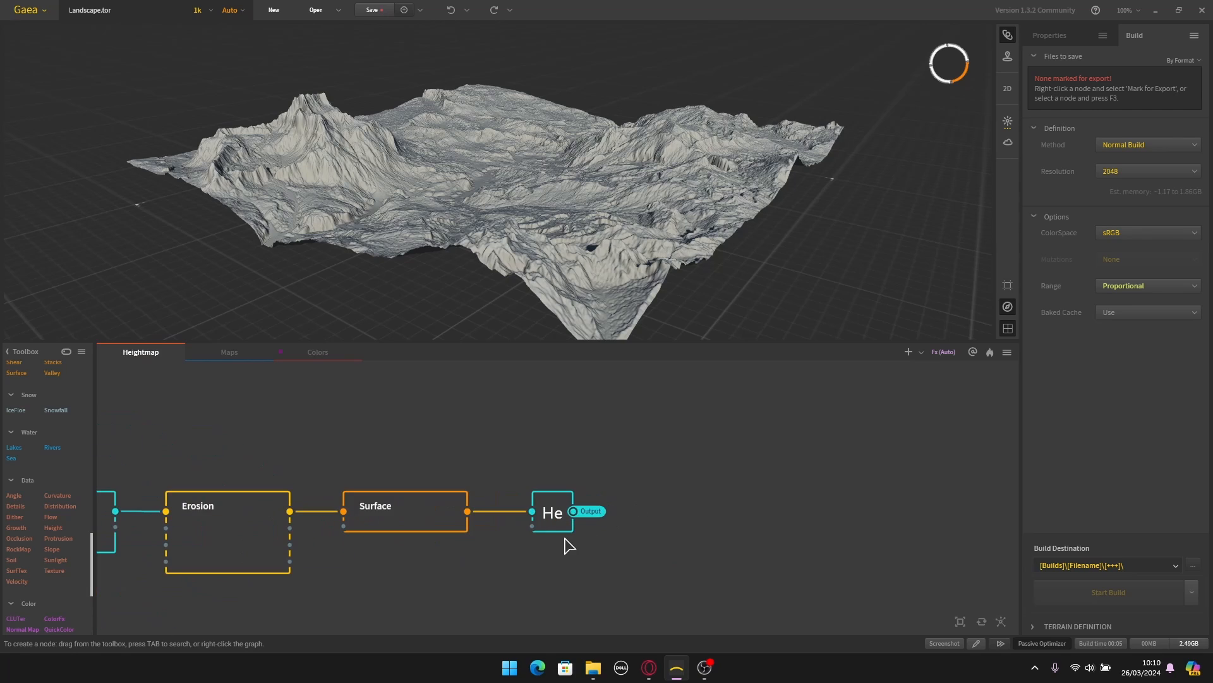
click(559, 530)
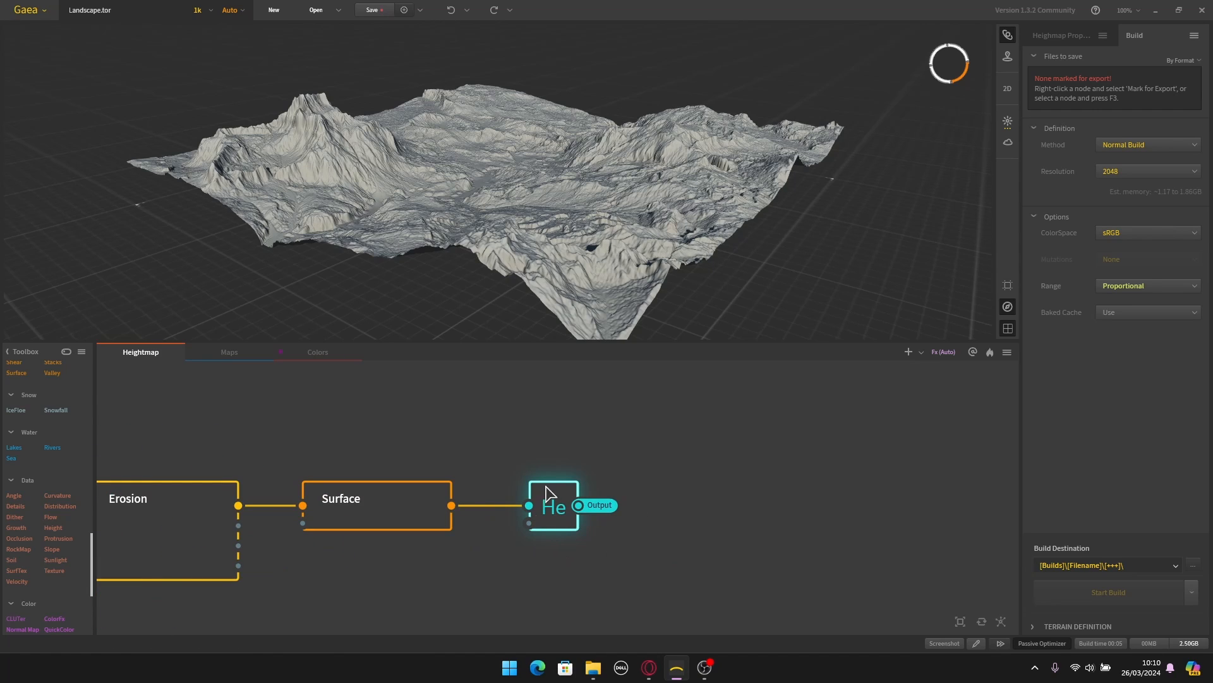
click(551, 510)
right_click(555, 518)
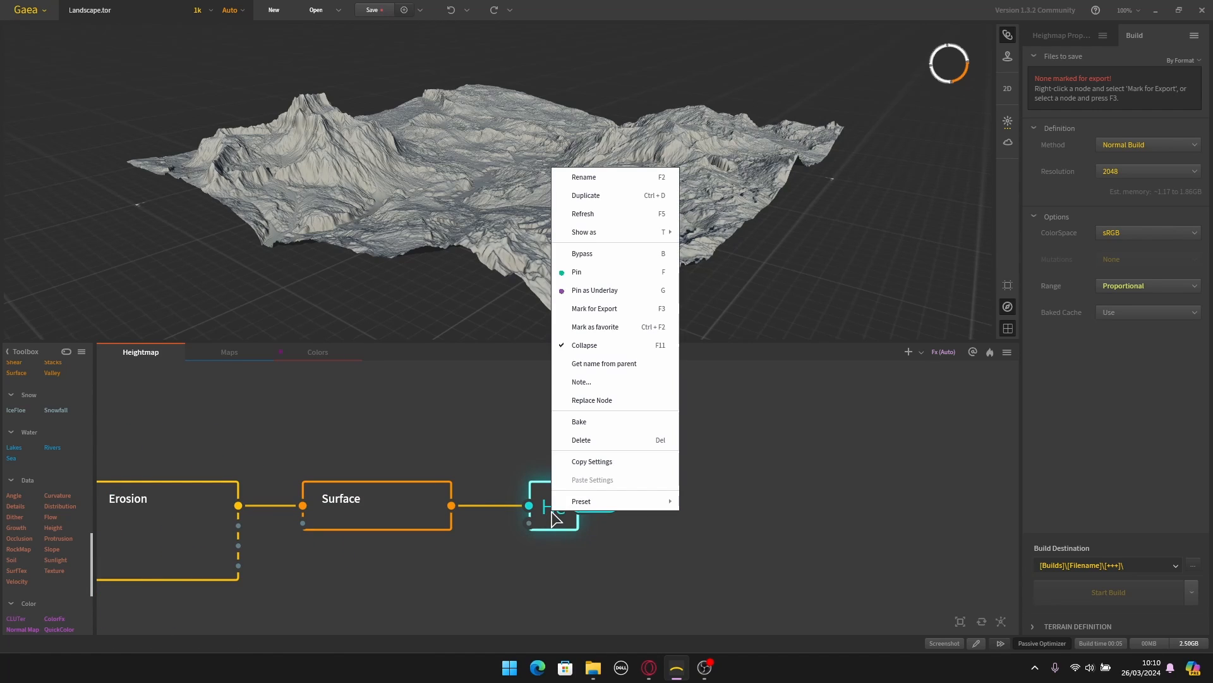
click(611, 309)
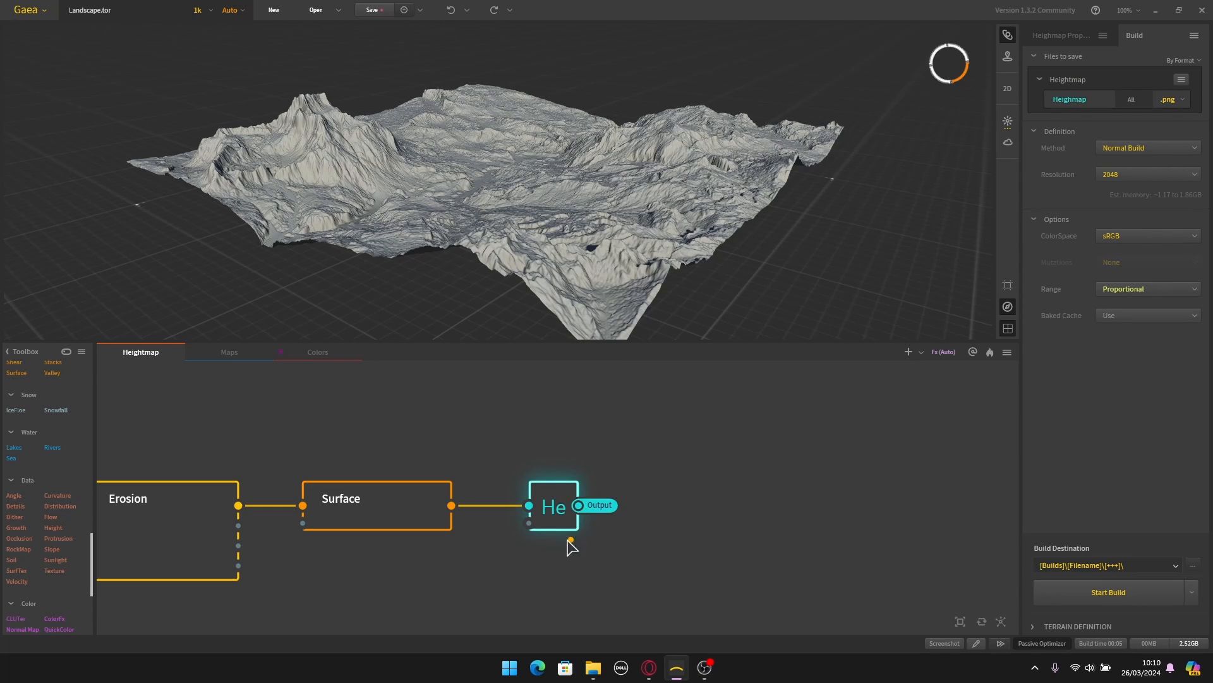
click(591, 569)
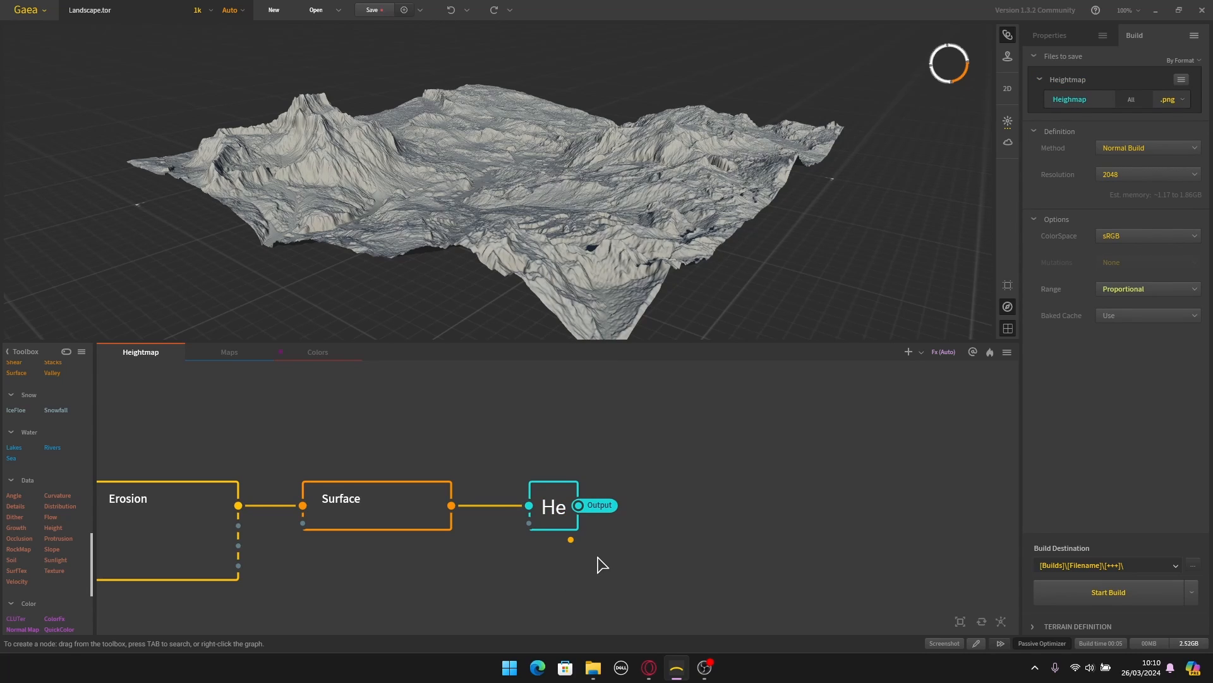
Step: Open the Maps graph and mark the flow map's output node for export
scroll(594, 561, down, 3)
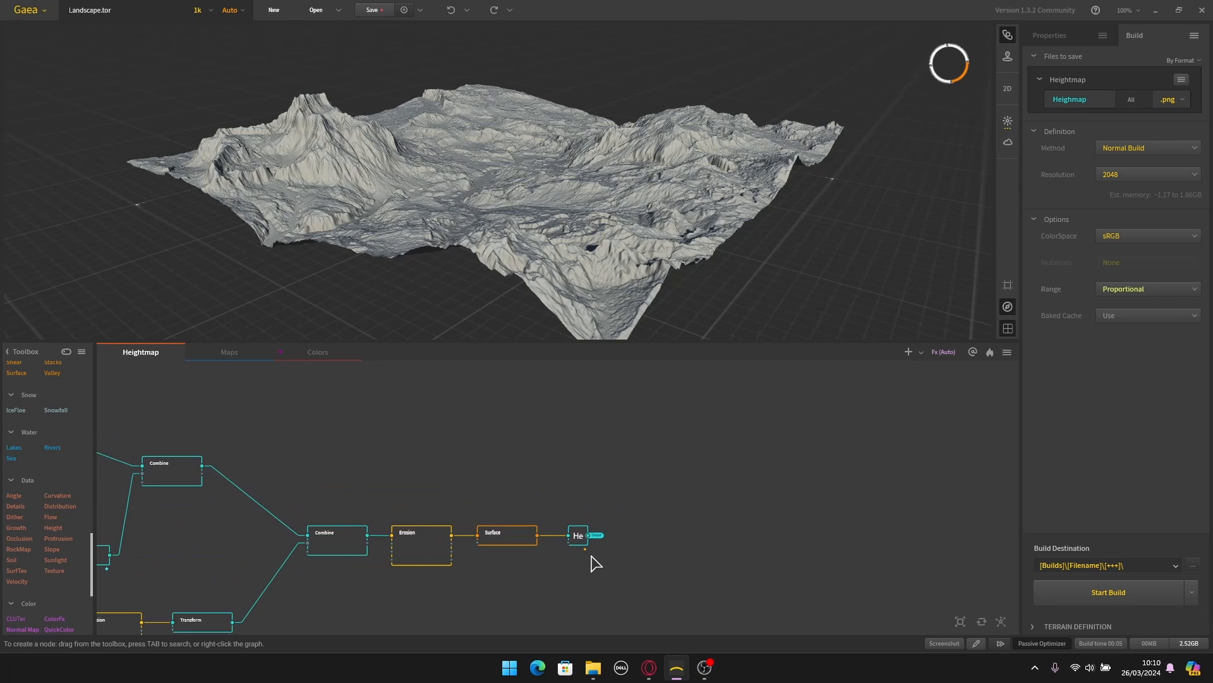
scroll(591, 557, up, 2)
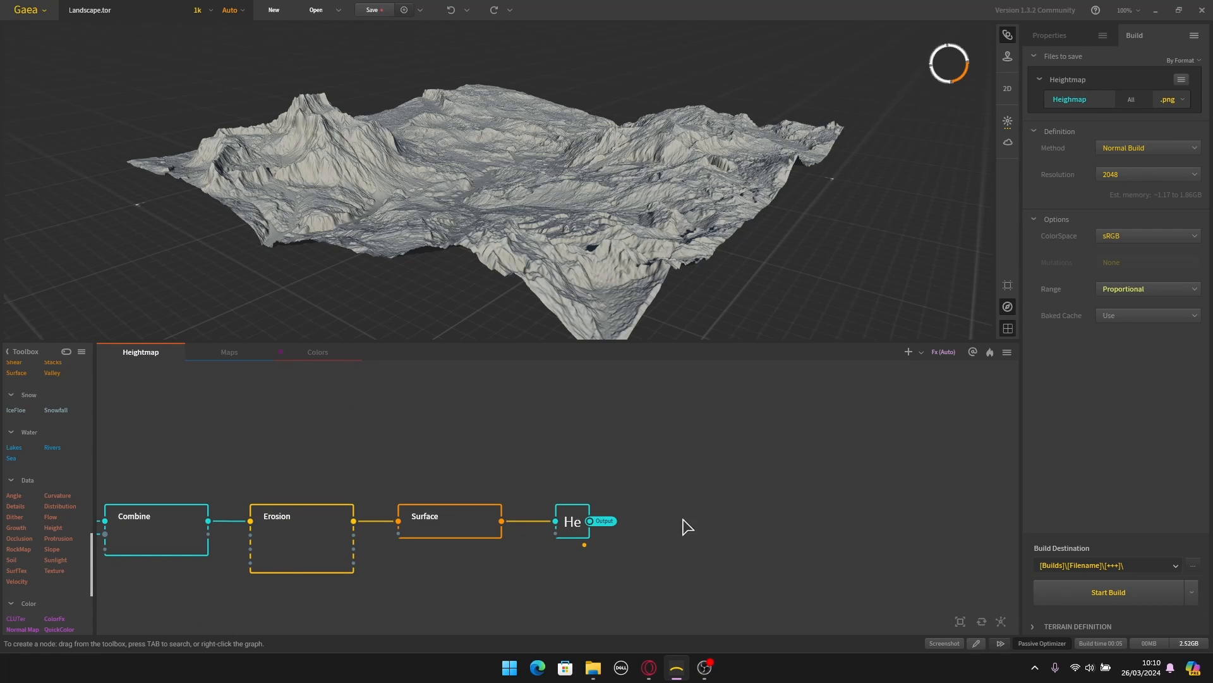
scroll(577, 491, down, 3)
click(240, 357)
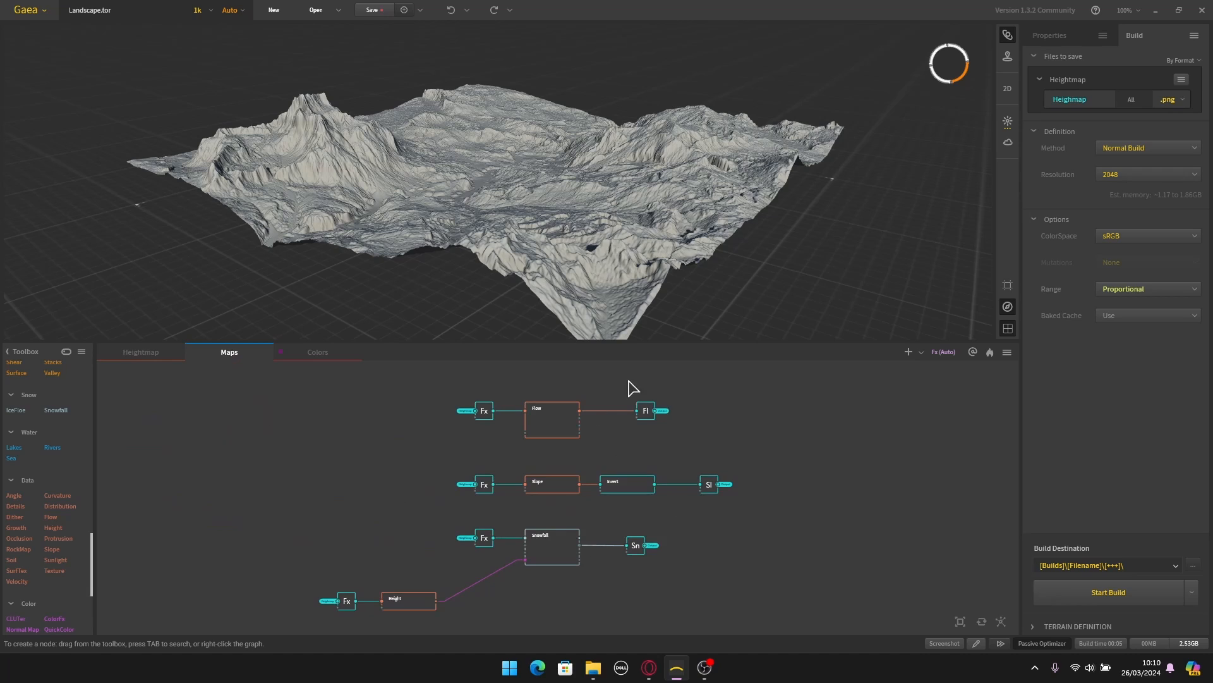
scroll(556, 438, up, 3)
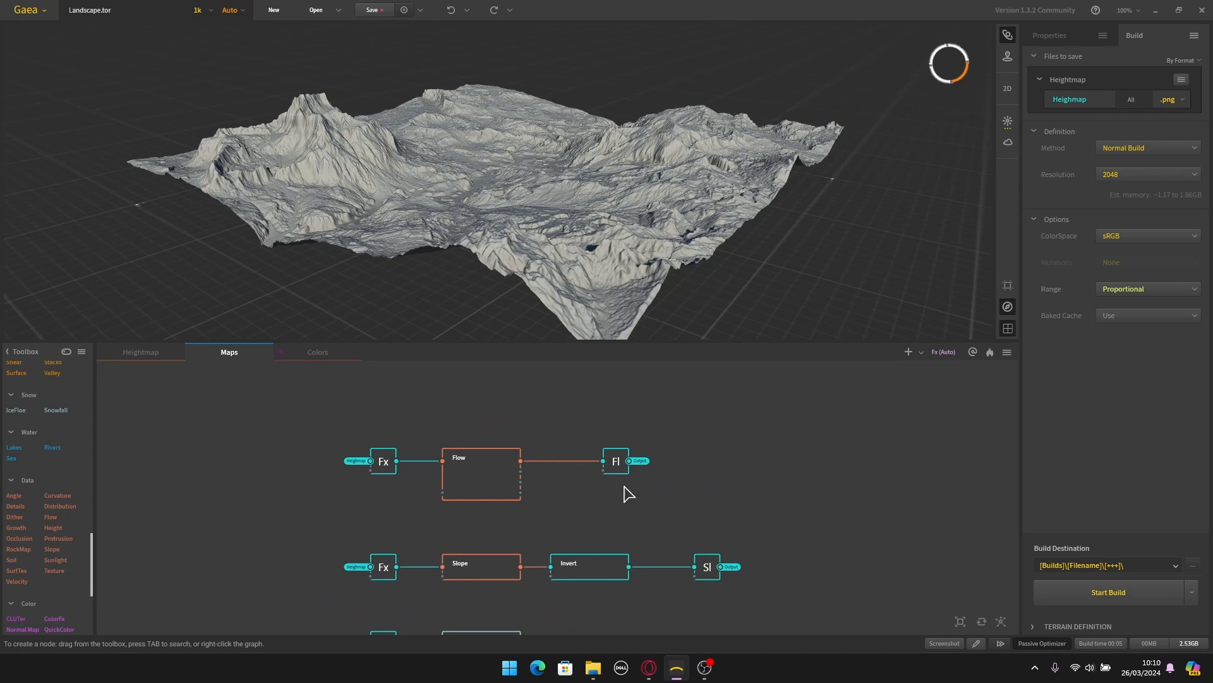
right_click(618, 471)
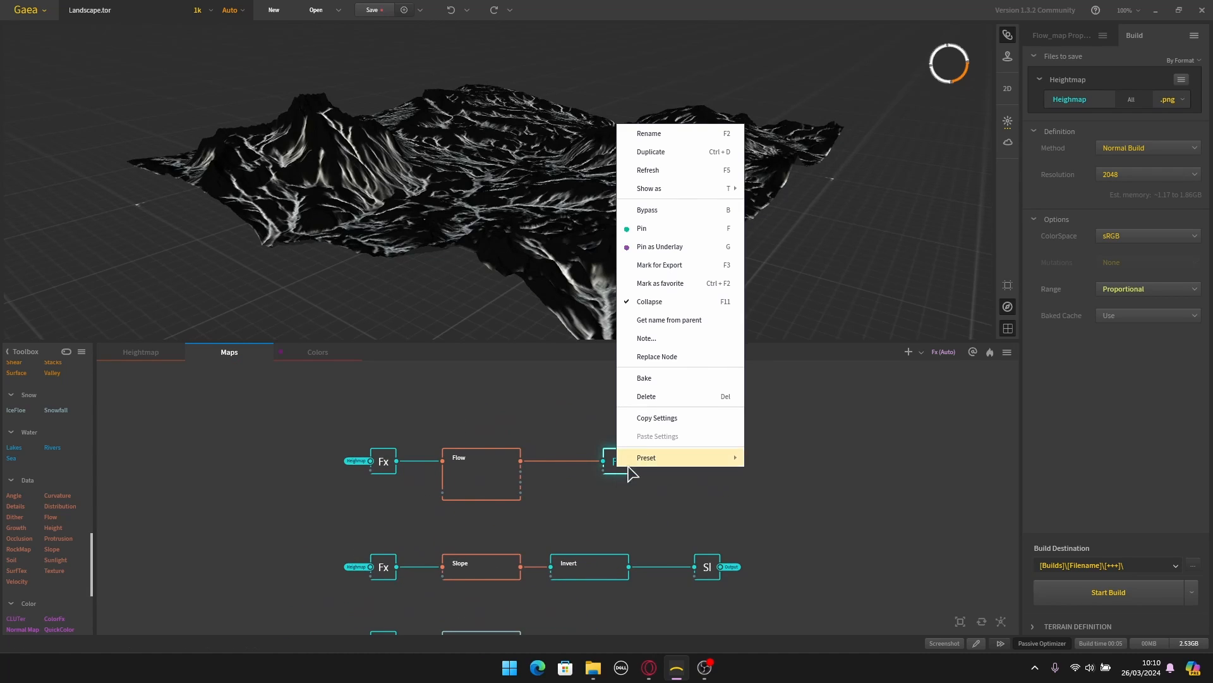
click(662, 270)
Step: Mark the slope map's output node for export in the Maps graph
middle_drag(672, 520, 519, 464)
click(582, 493)
right_click(582, 495)
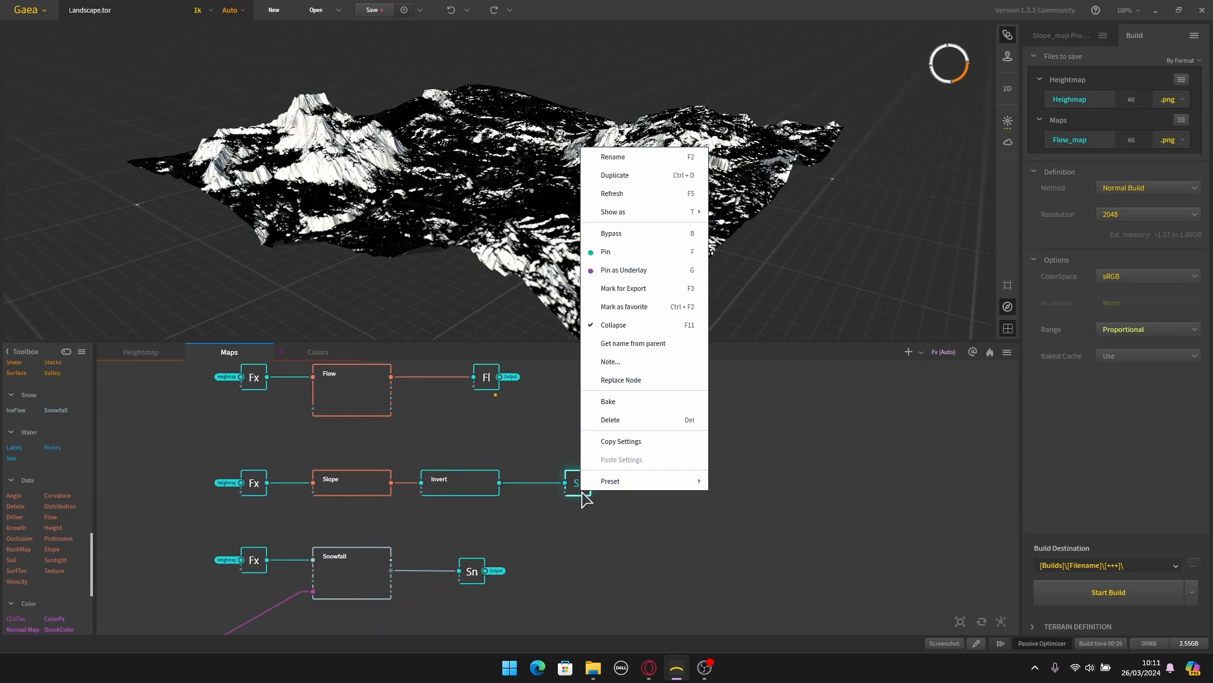
click(621, 291)
Step: Mark the snow map's output node for export in the Maps graph
middle_drag(553, 572, 688, 511)
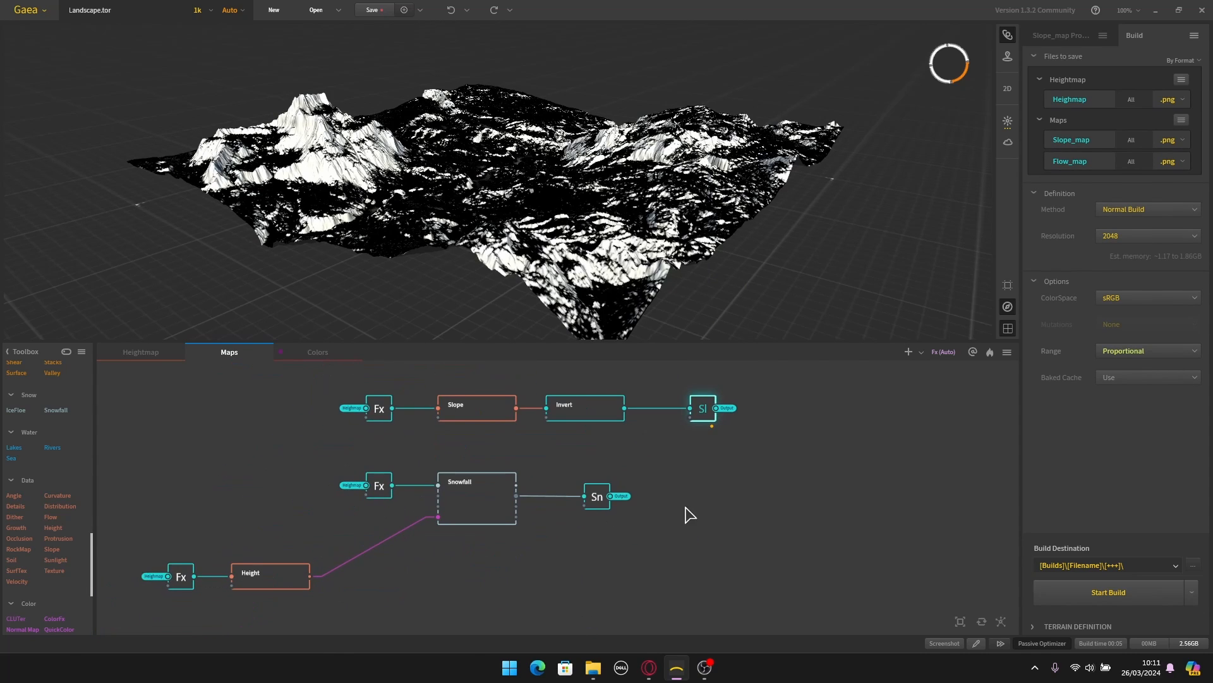
click(598, 502)
right_click(598, 506)
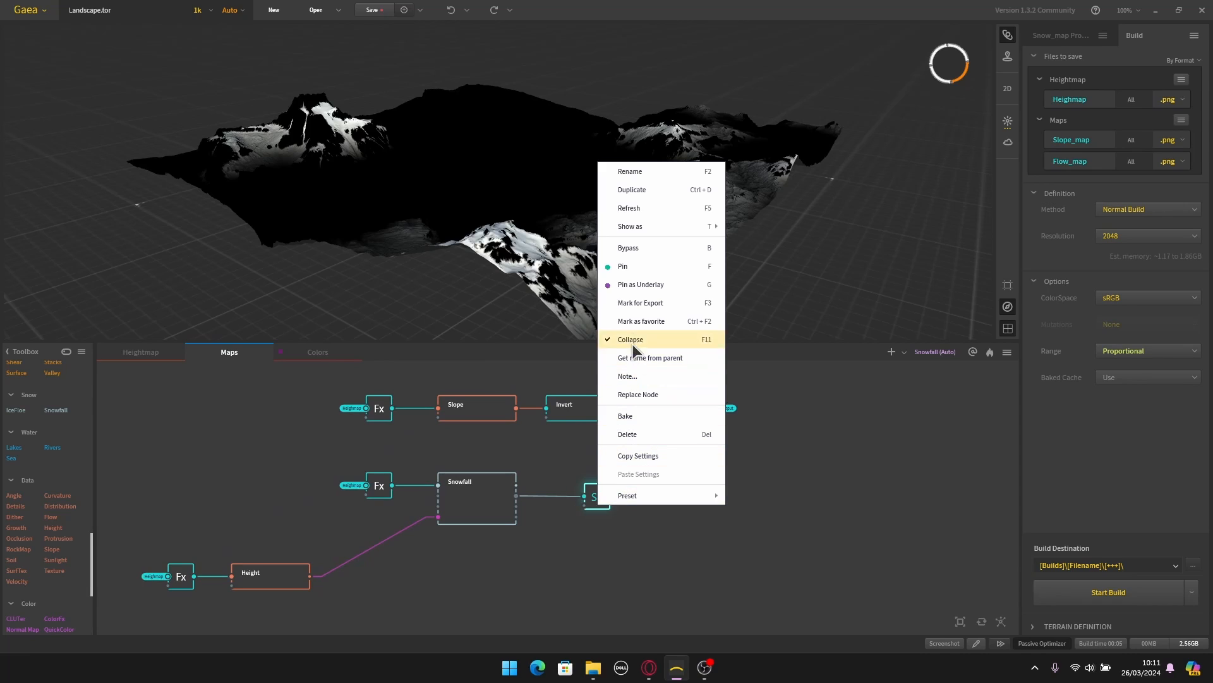
click(638, 305)
scroll(657, 517, down, 2)
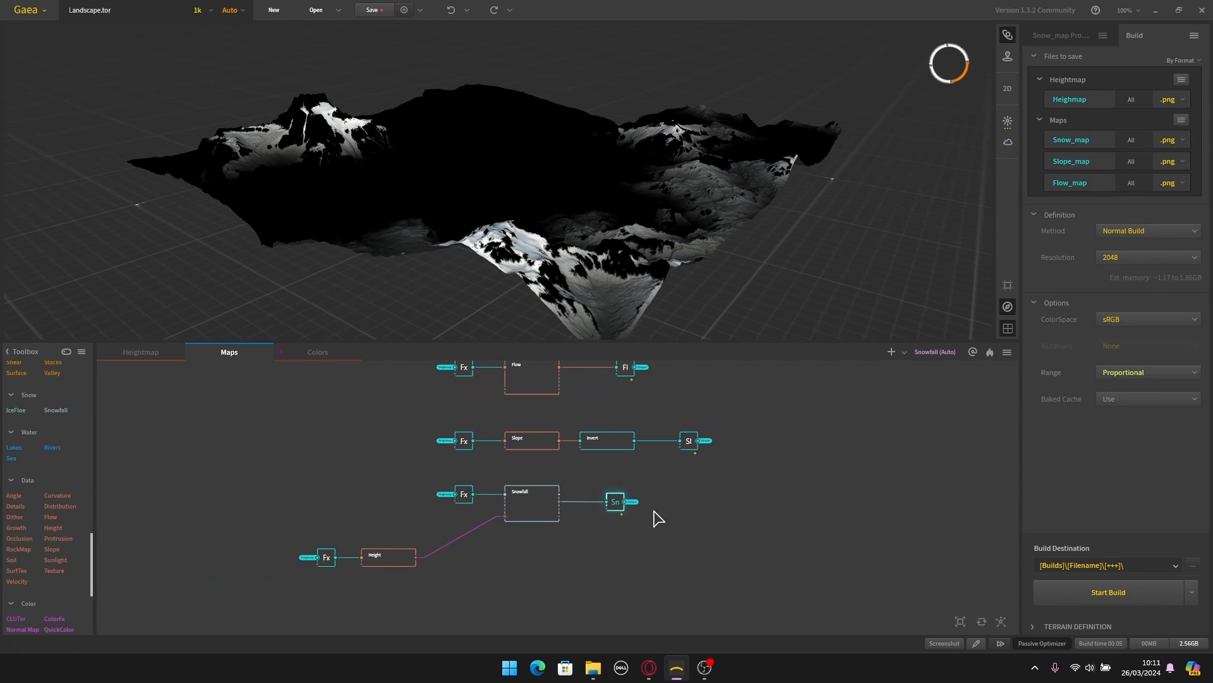
middle_drag(653, 515, 606, 553)
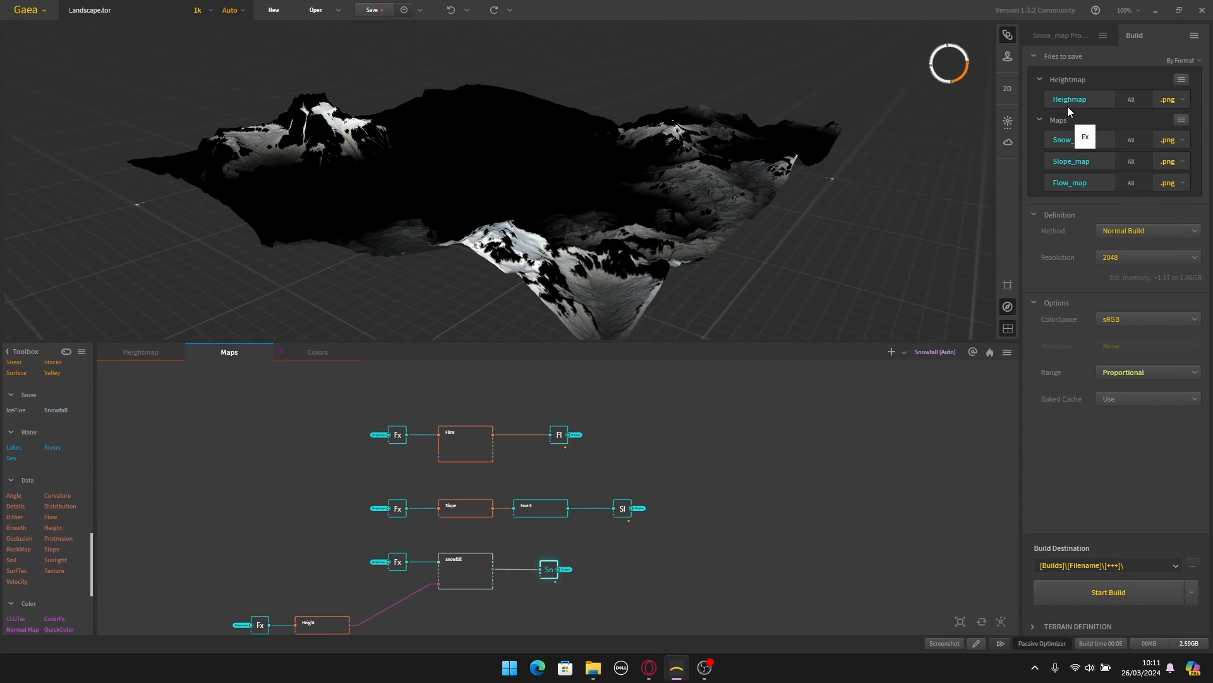
Step: Set the build resolution to the Unreal size 1009 and the range to Normalized
click(1171, 100)
click(1172, 183)
click(1128, 260)
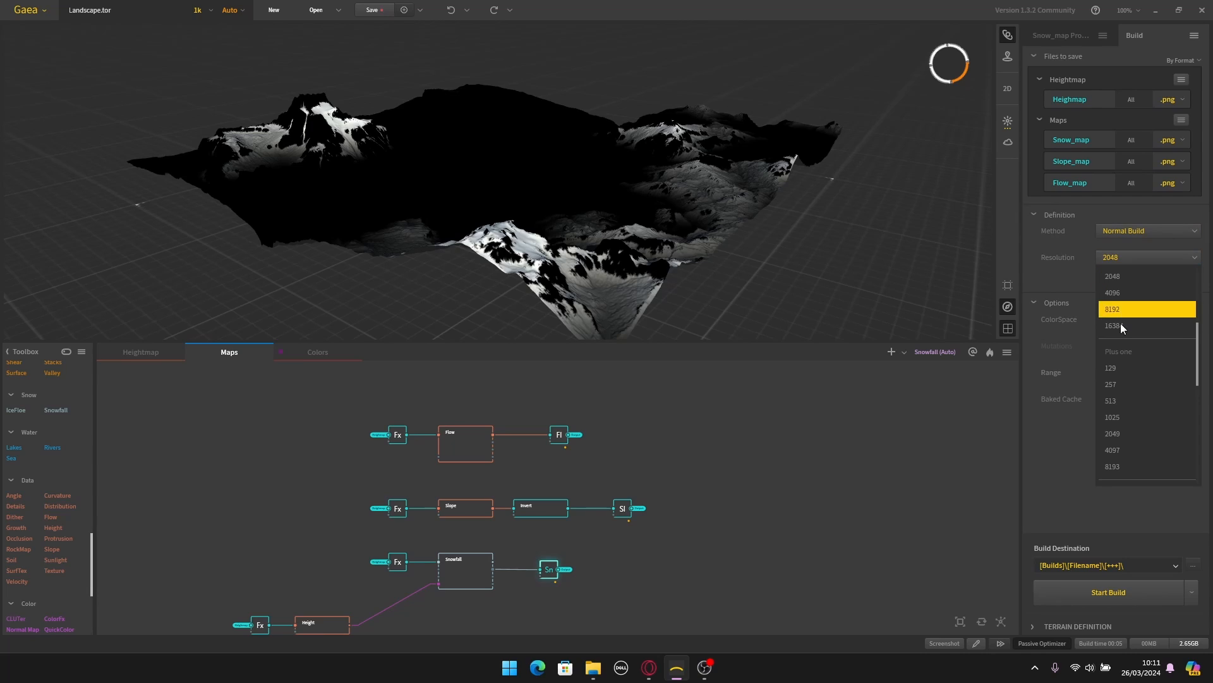
click(1095, 253)
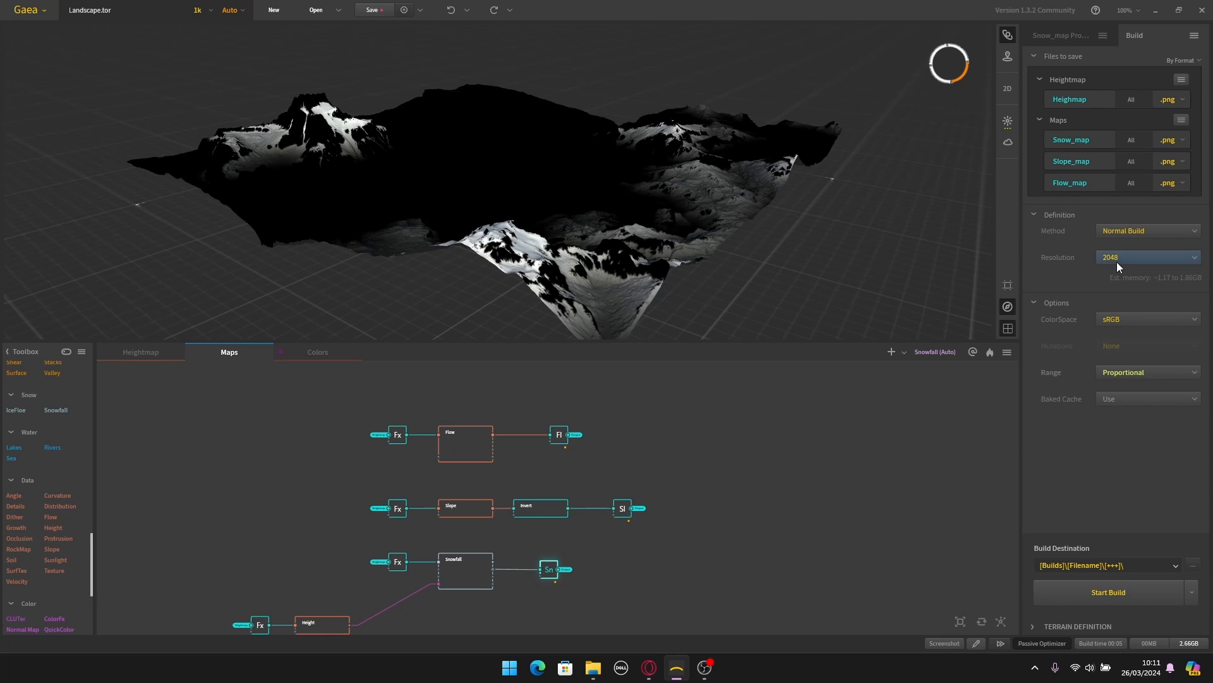
click(1120, 260)
scroll(1136, 352, down, 3)
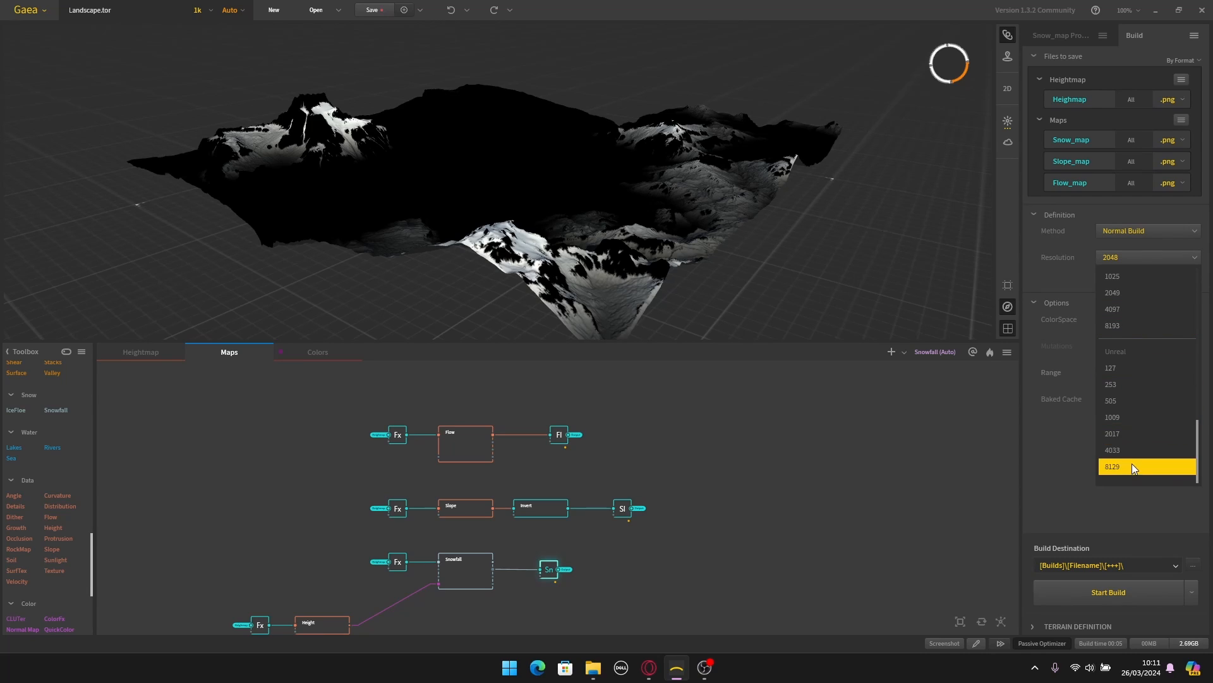
click(1119, 418)
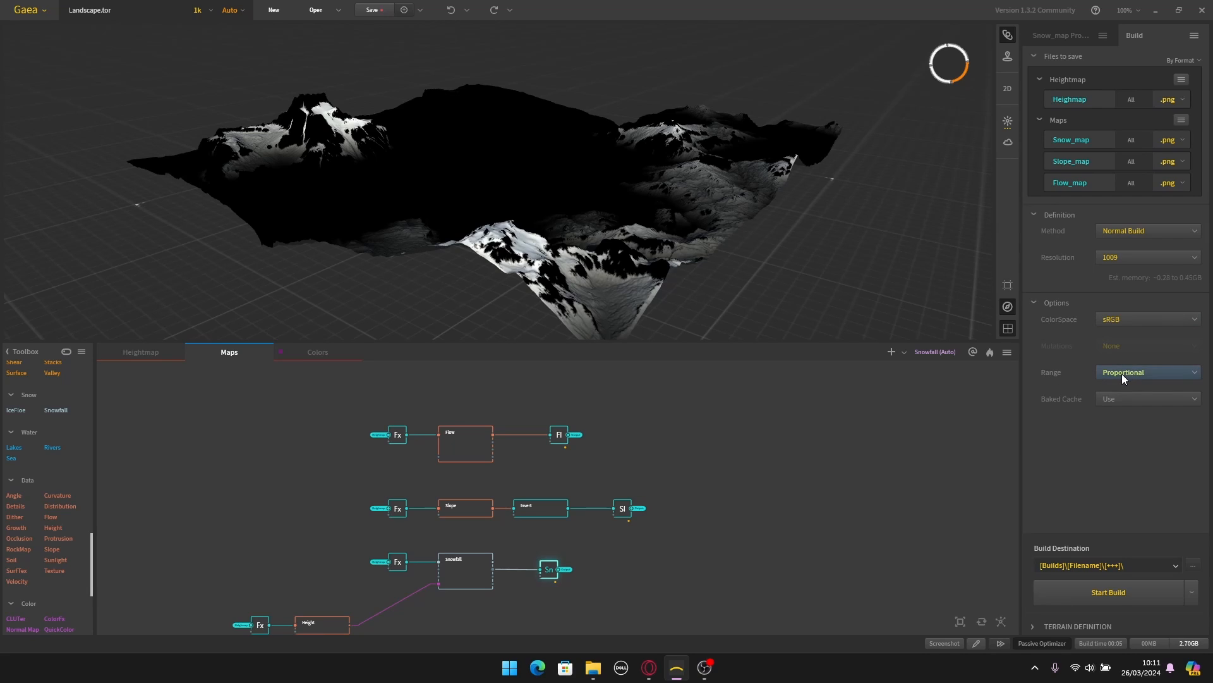
mouse_move(1126, 374)
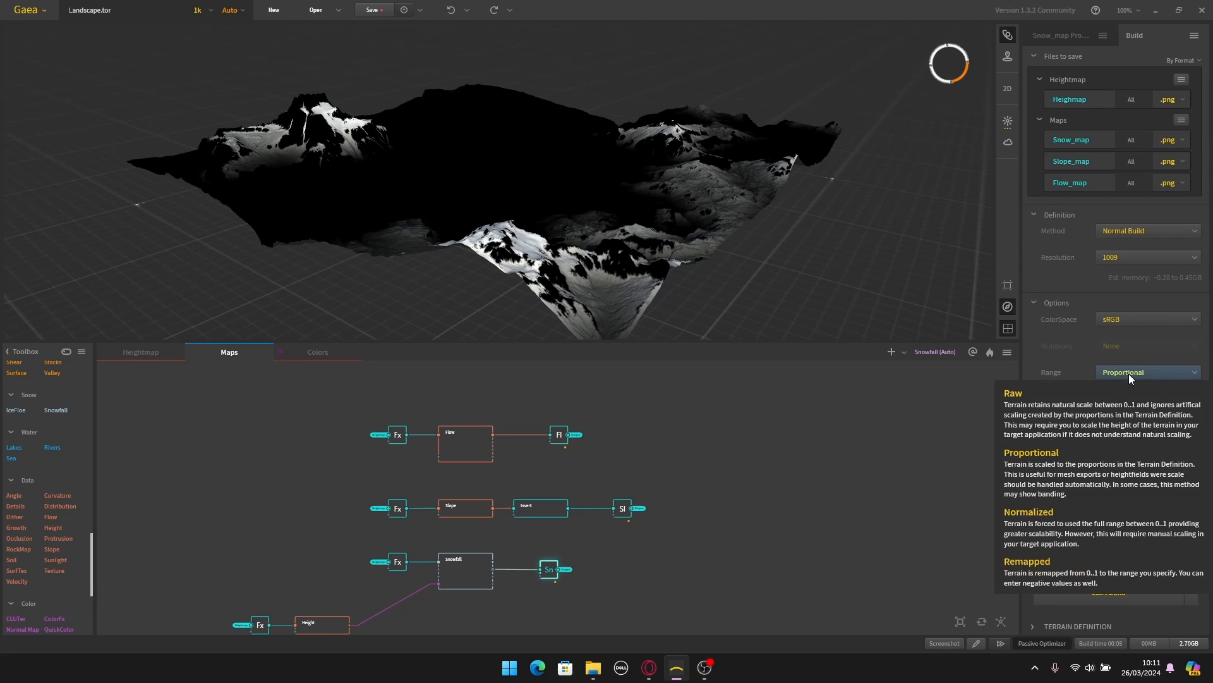
click(1039, 523)
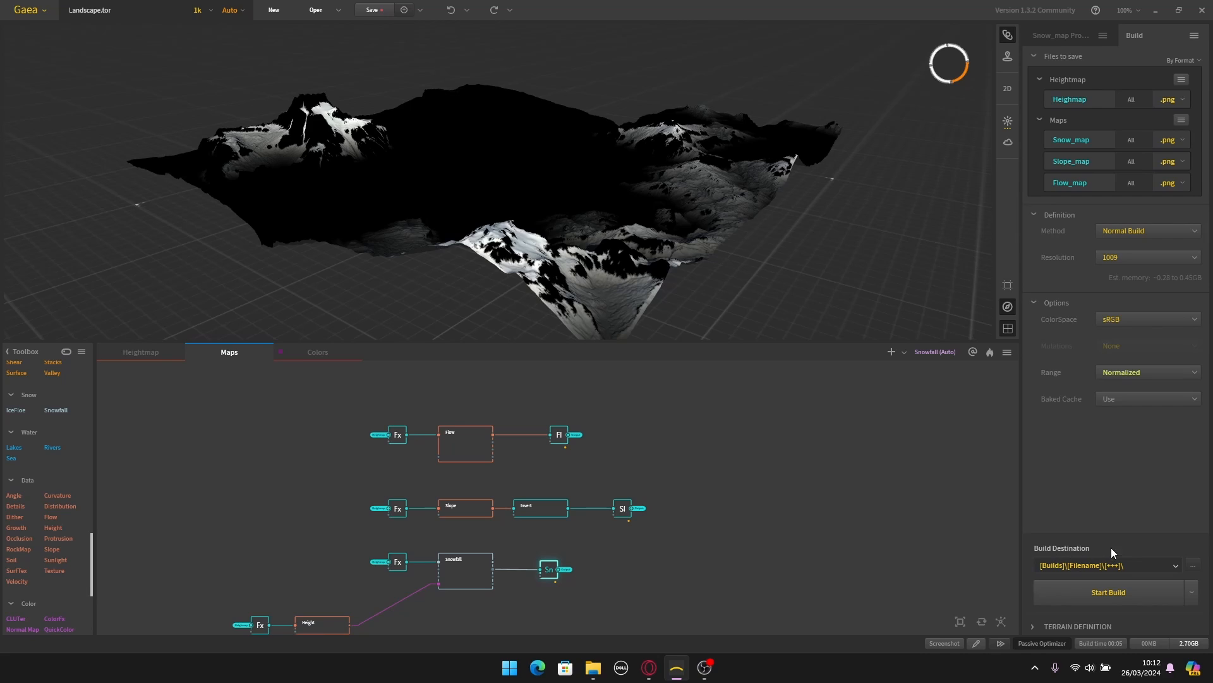
Step: Set the build destination to Development\Gaea_Paint_Tutorial\Gaea\Maps and start a new build, declining to save the cached preview build
click(1193, 565)
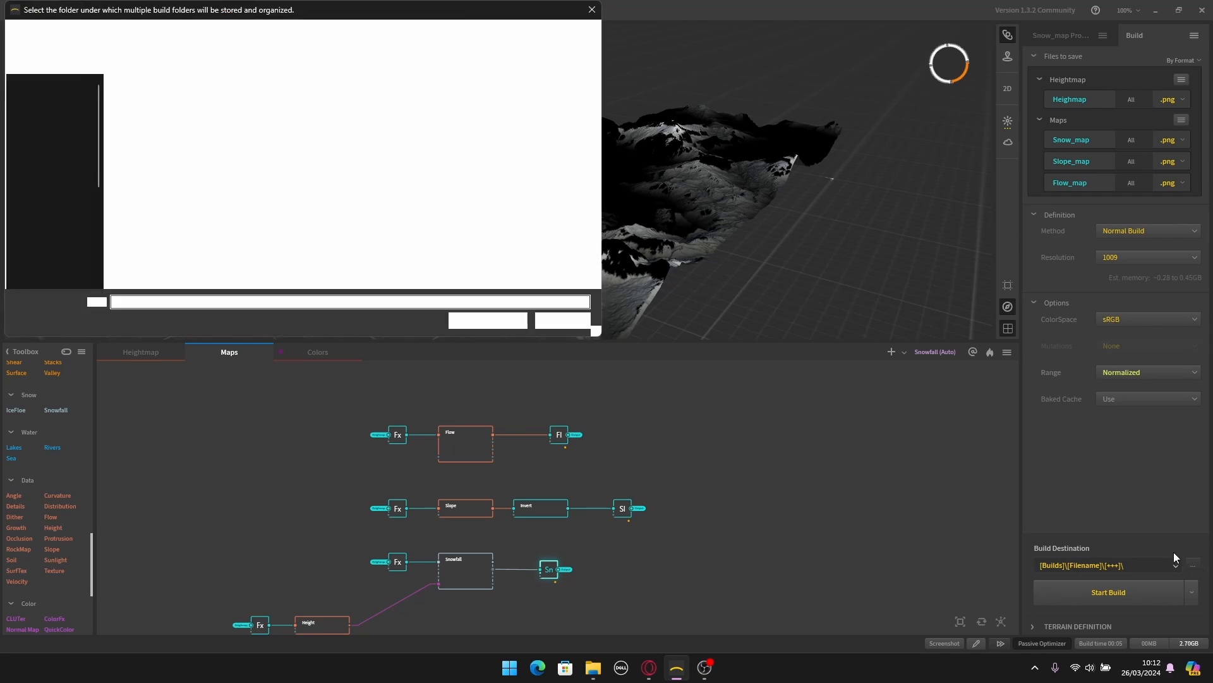
click(60, 249)
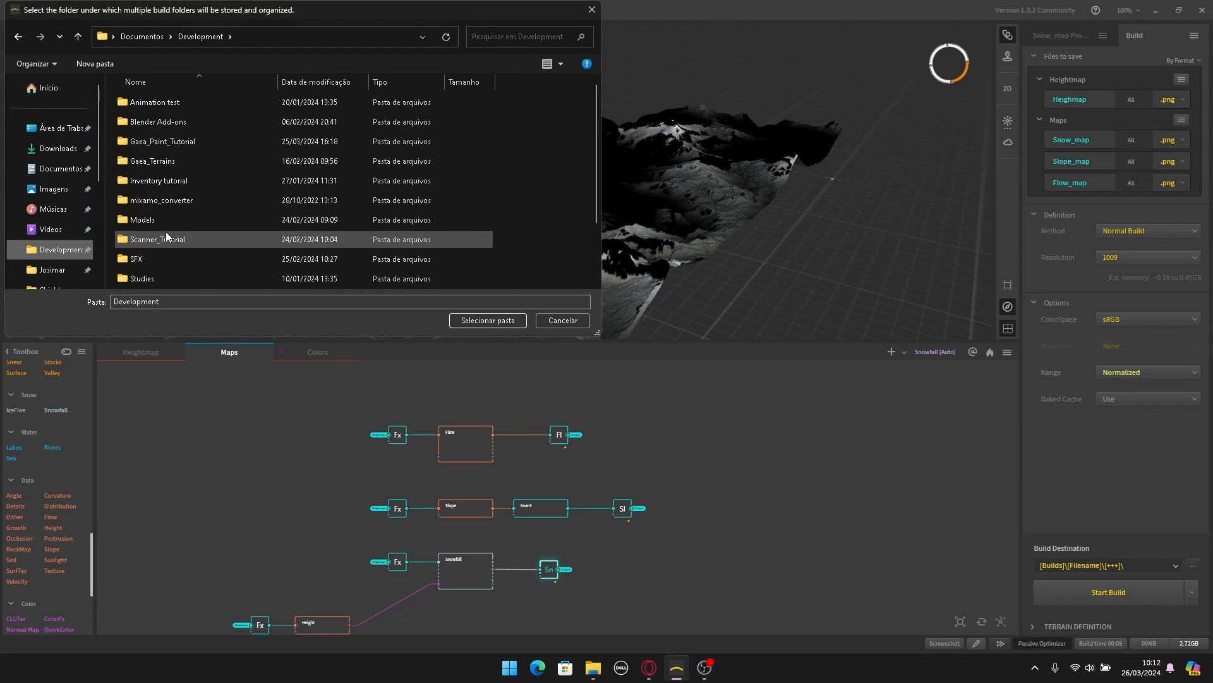
double_click(168, 143)
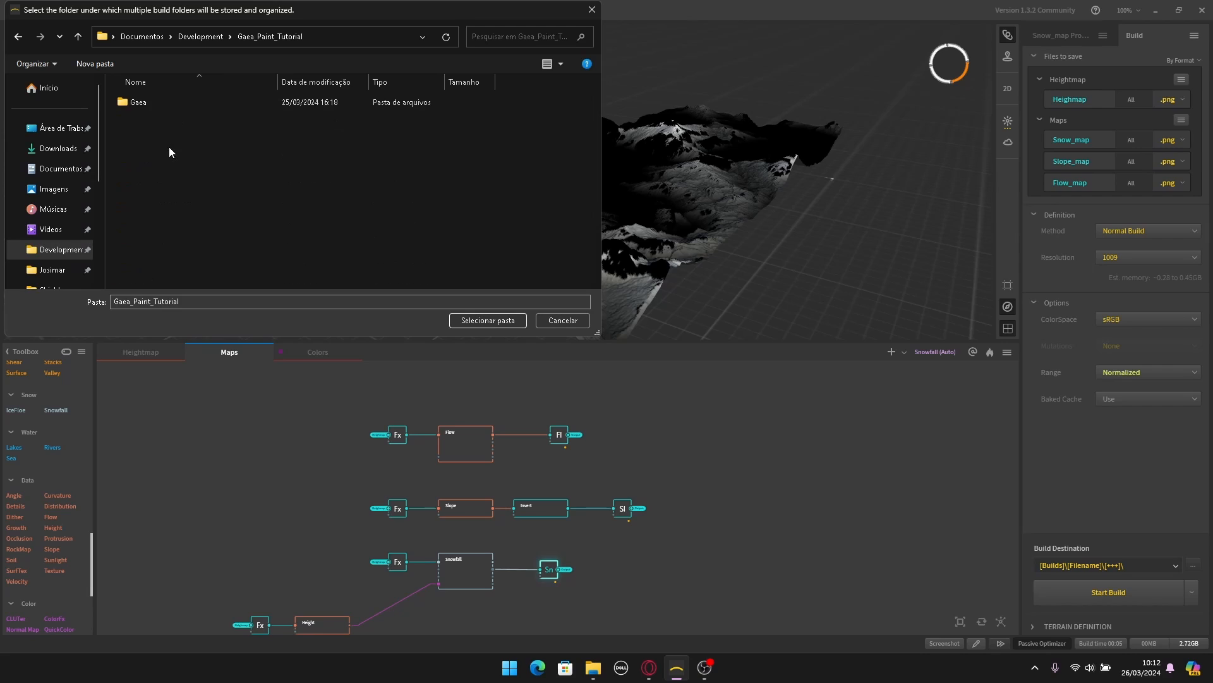
double_click(143, 105)
double_click(148, 103)
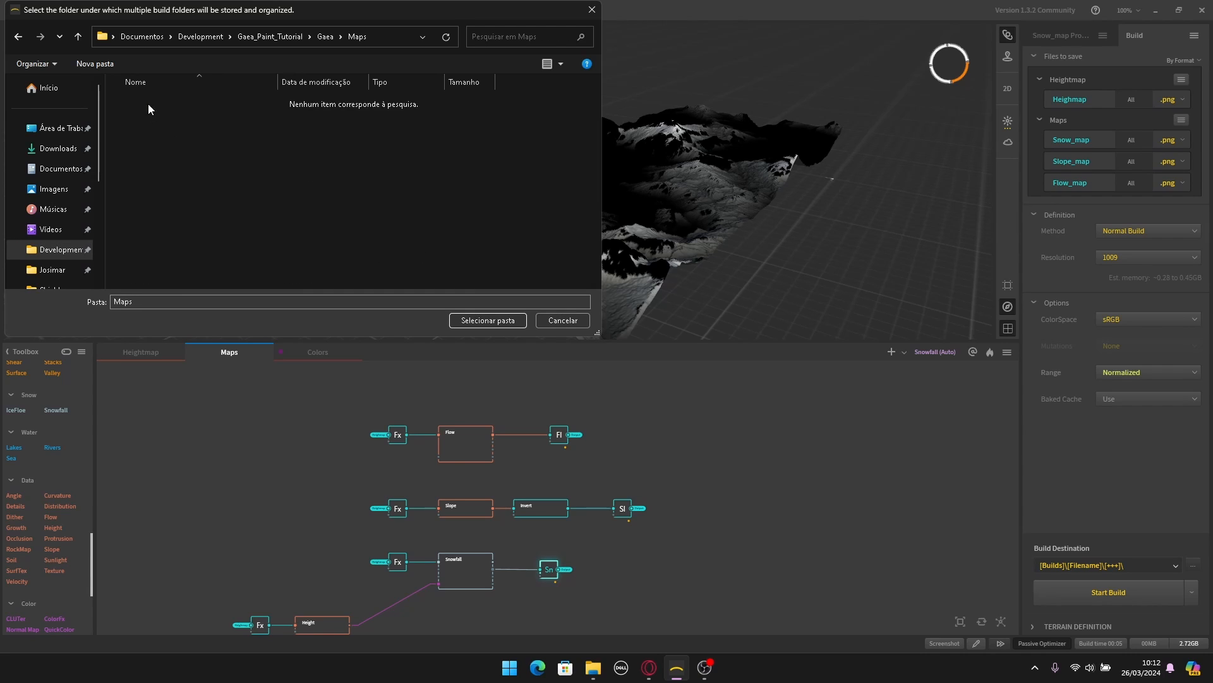
click(484, 320)
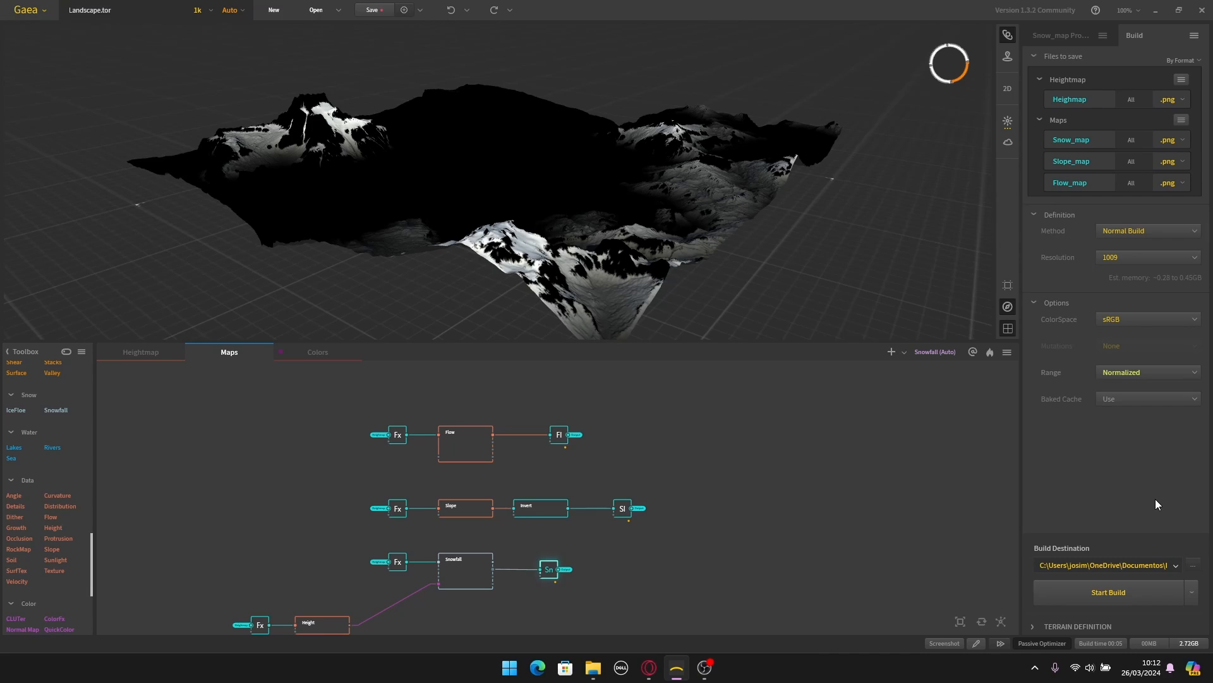
click(1112, 593)
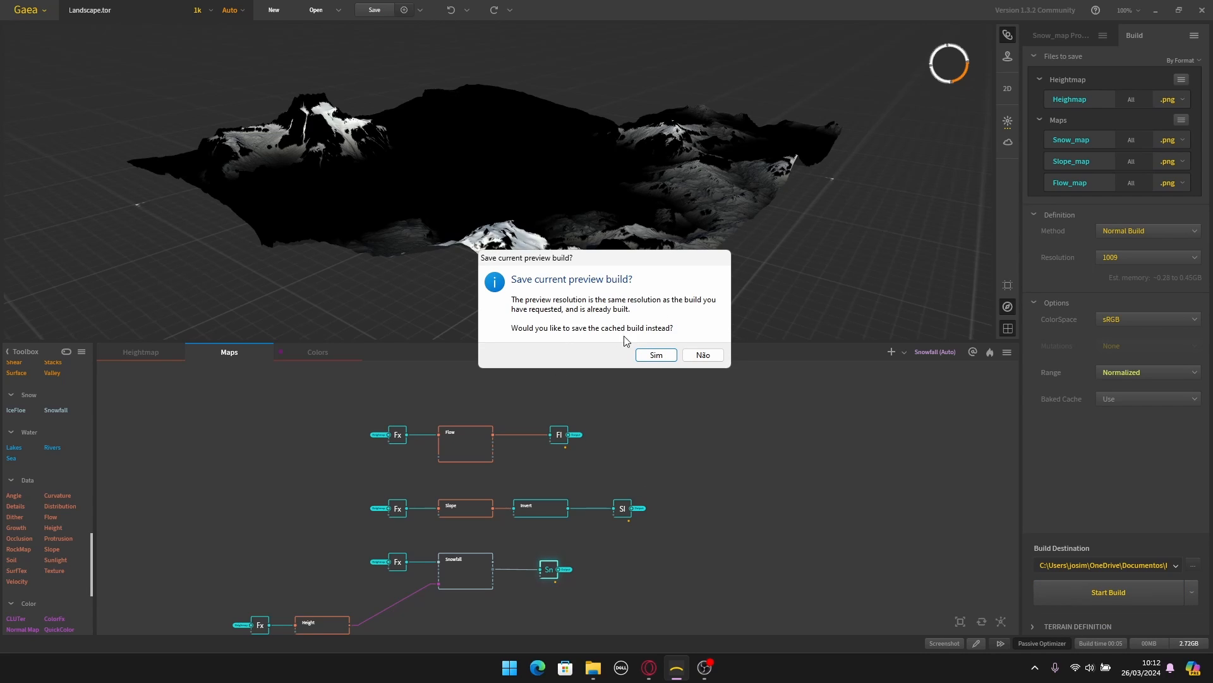
click(704, 355)
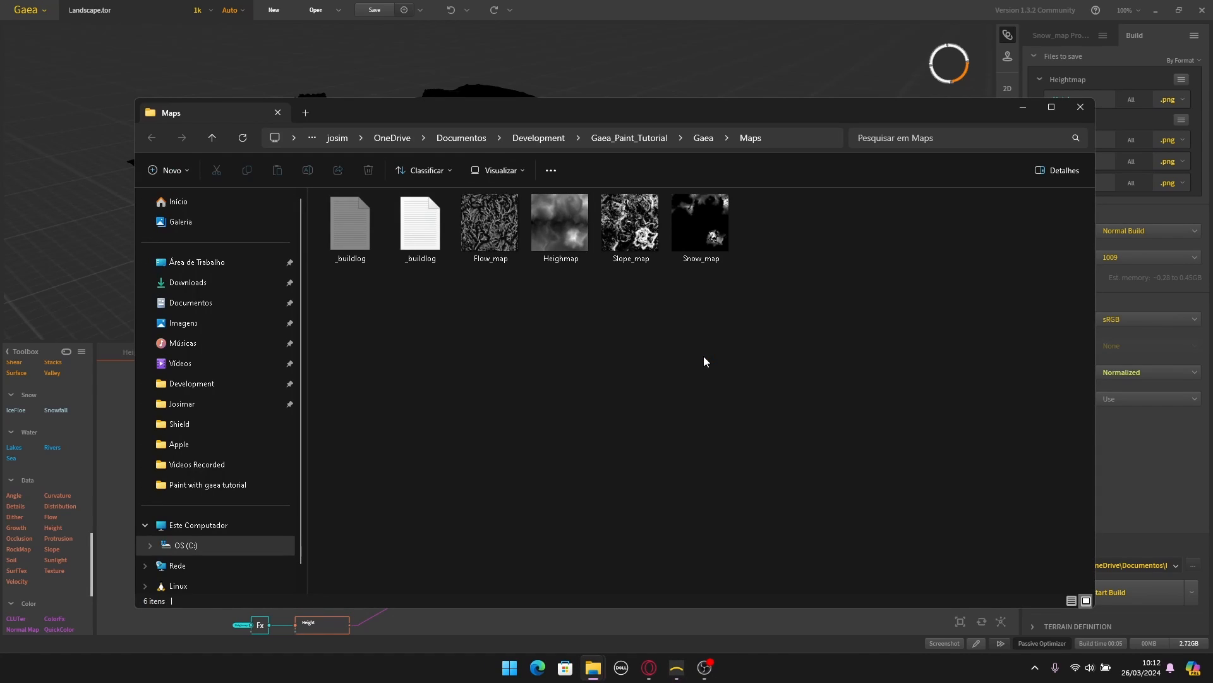
Step: Inspect the exported heightmap, flow, slope and snow images one after another in the image viewer
click(1048, 124)
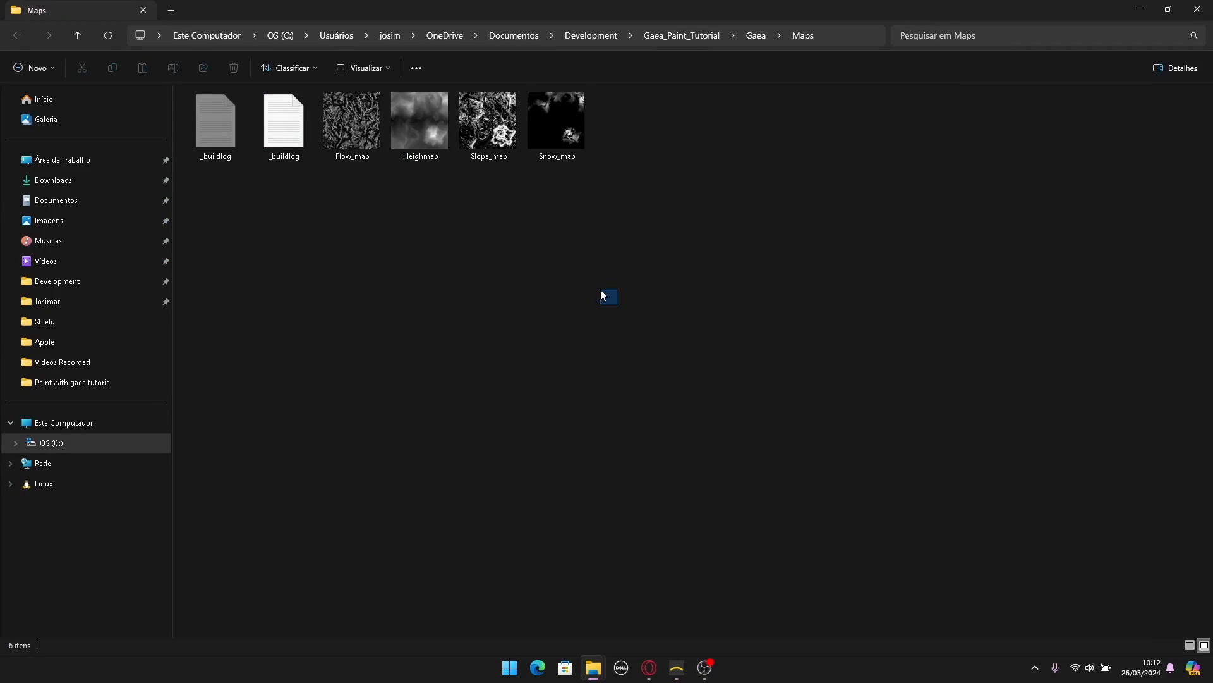
drag(617, 305, 399, 266)
click(426, 146)
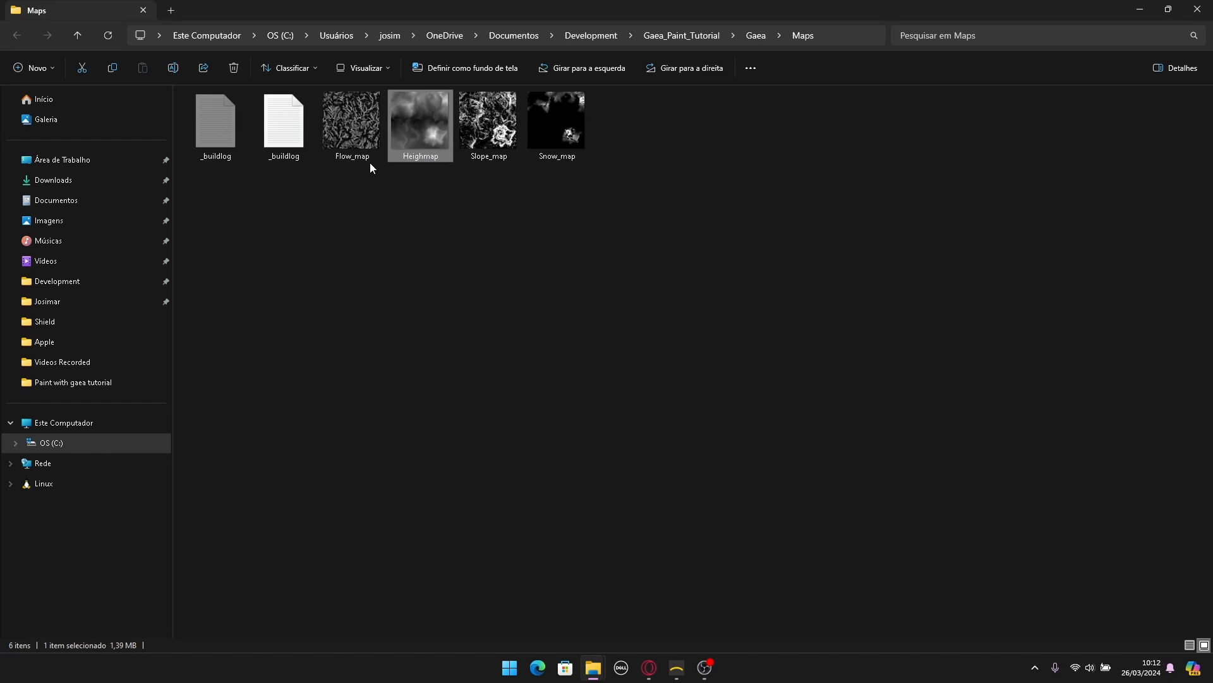
double_click(422, 145)
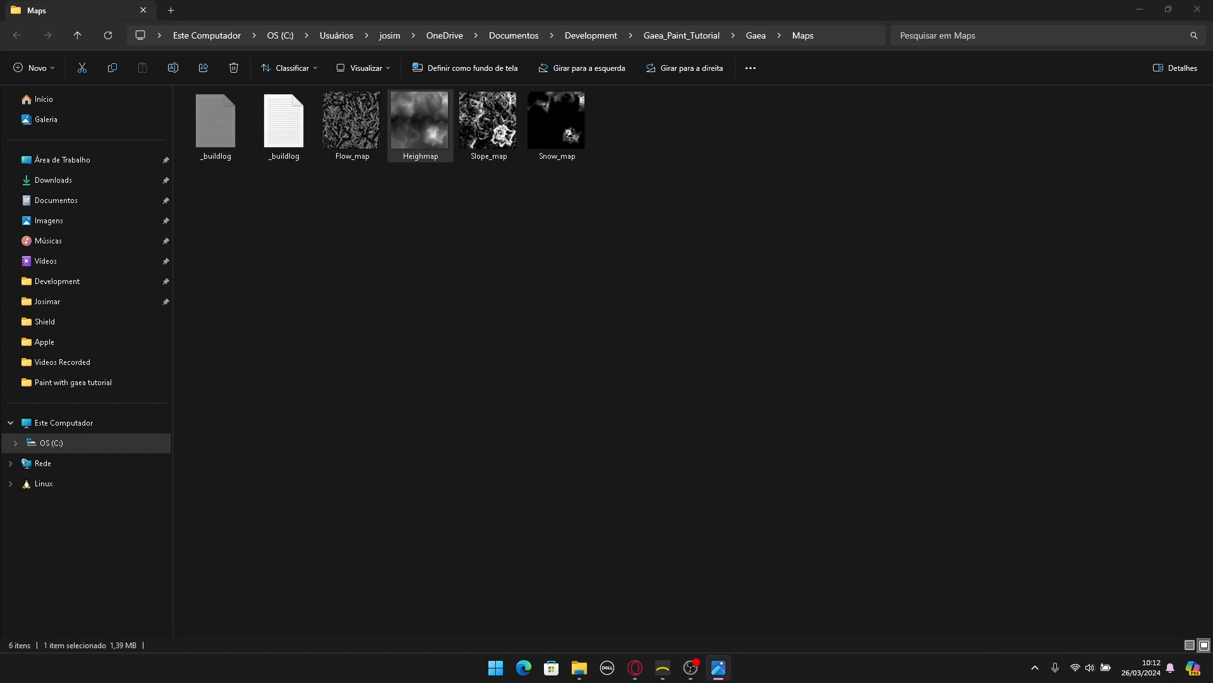
click(893, 103)
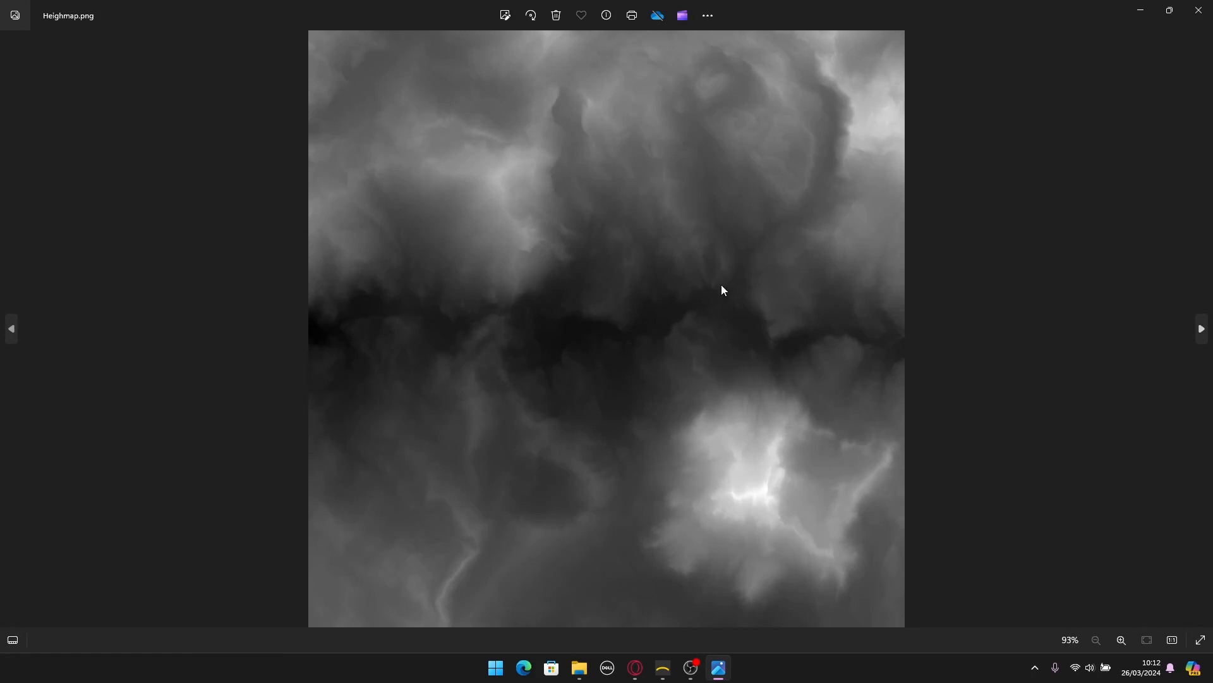
key(Left)
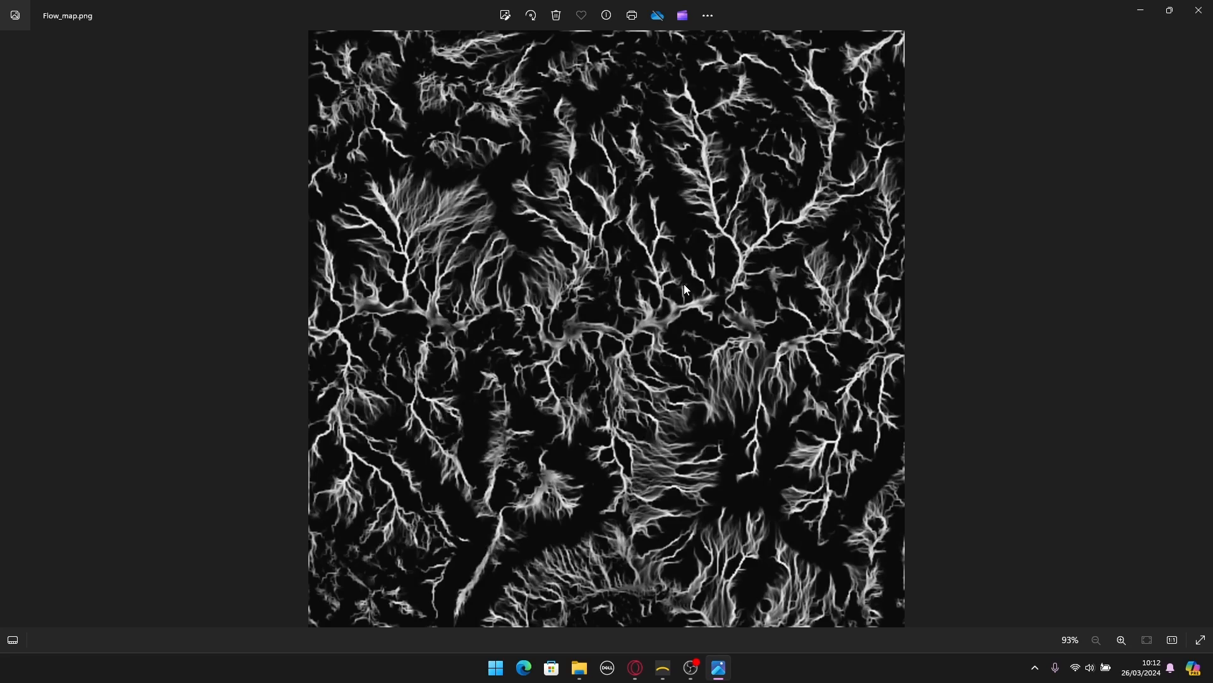
key(Right)
key(Right)
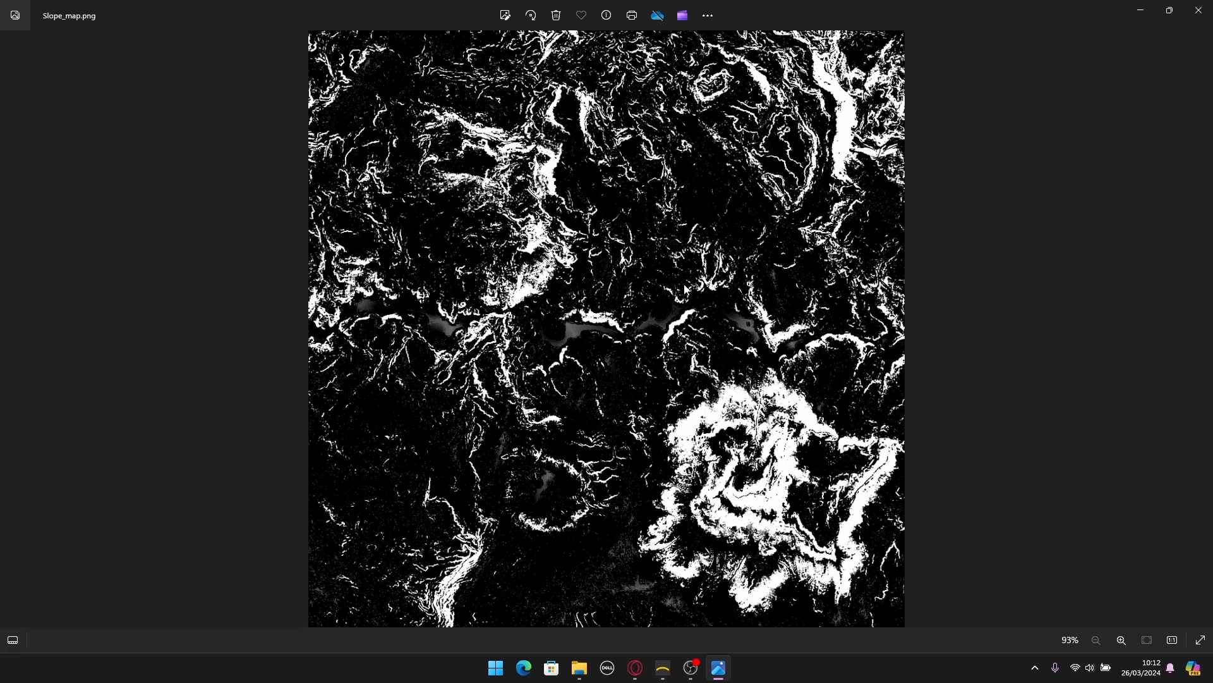
key(Right)
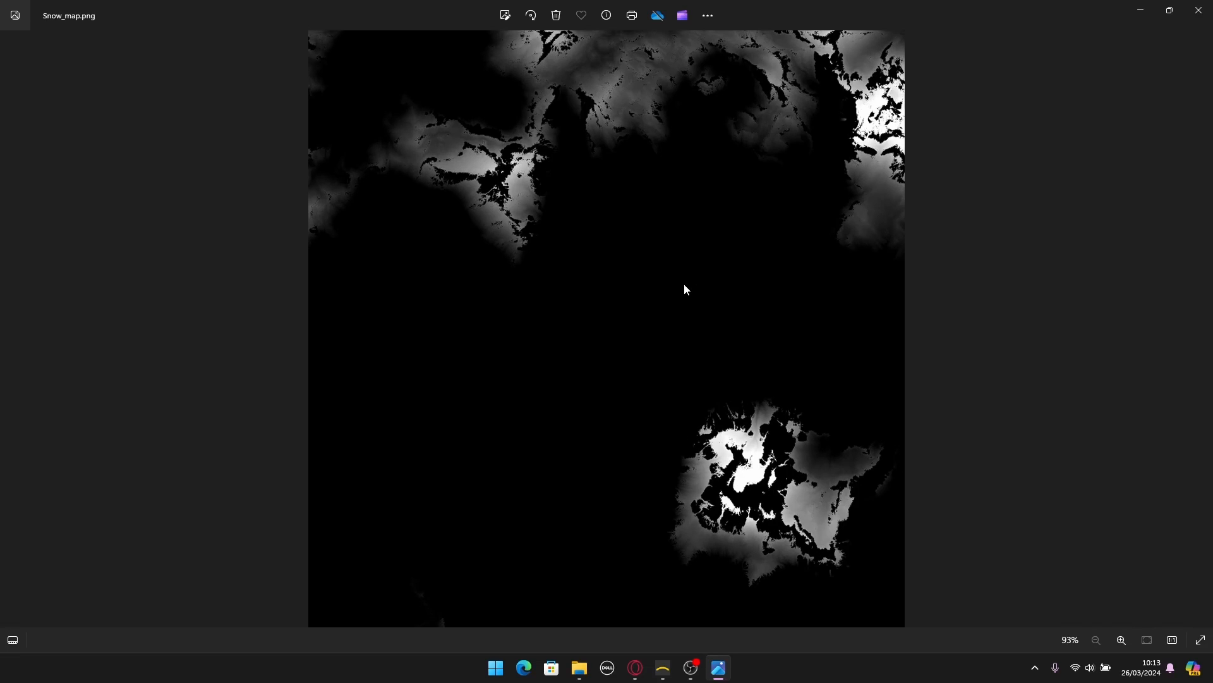
click(1198, 10)
drag(608, 253, 363, 140)
click(536, 260)
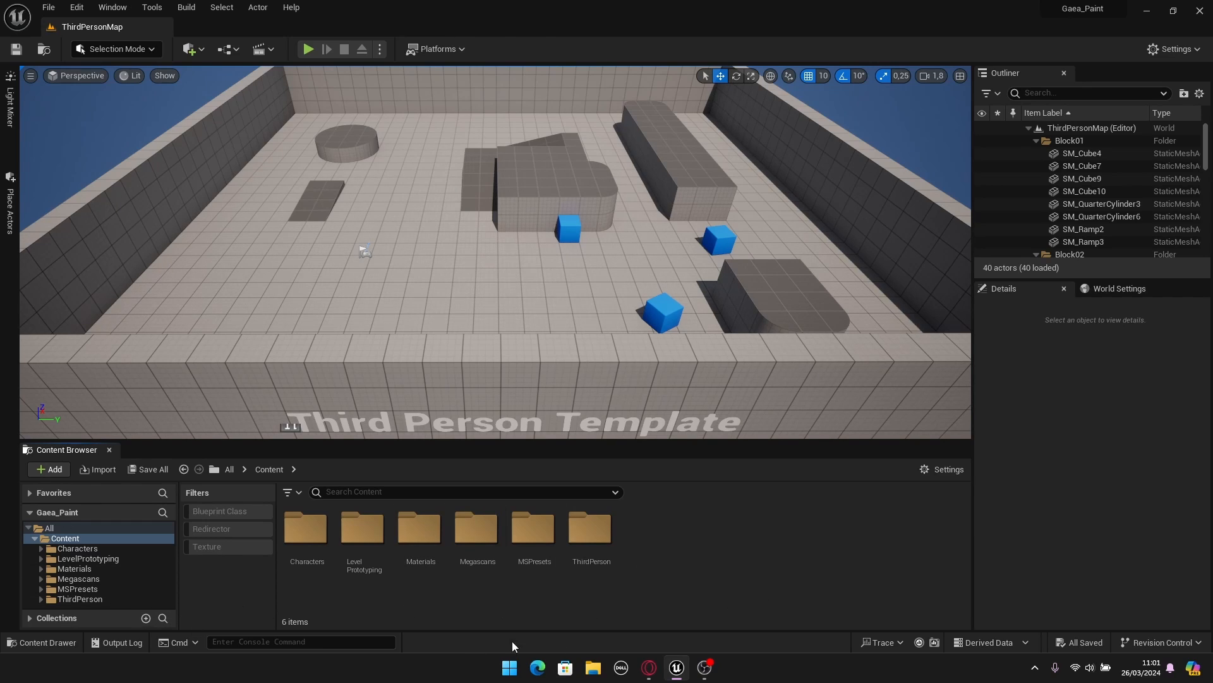
Step: In the Unreal Editor's Gaea_Paint project, create a new level from the Basic template
click(48, 8)
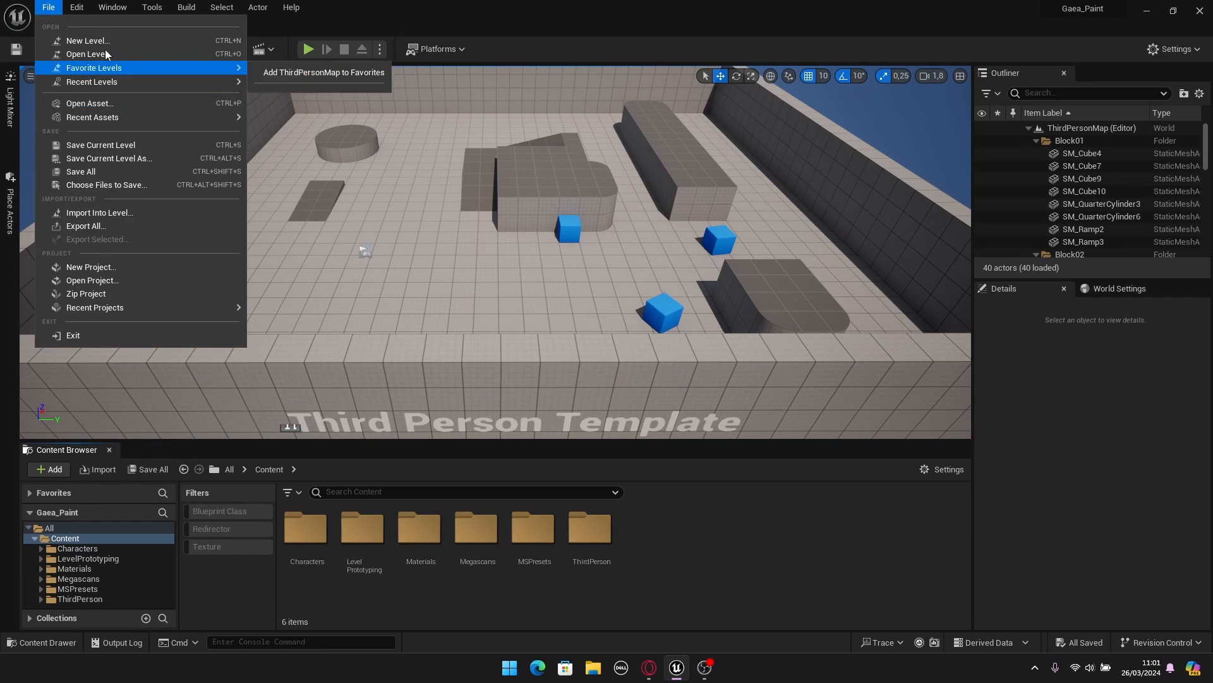
click(87, 41)
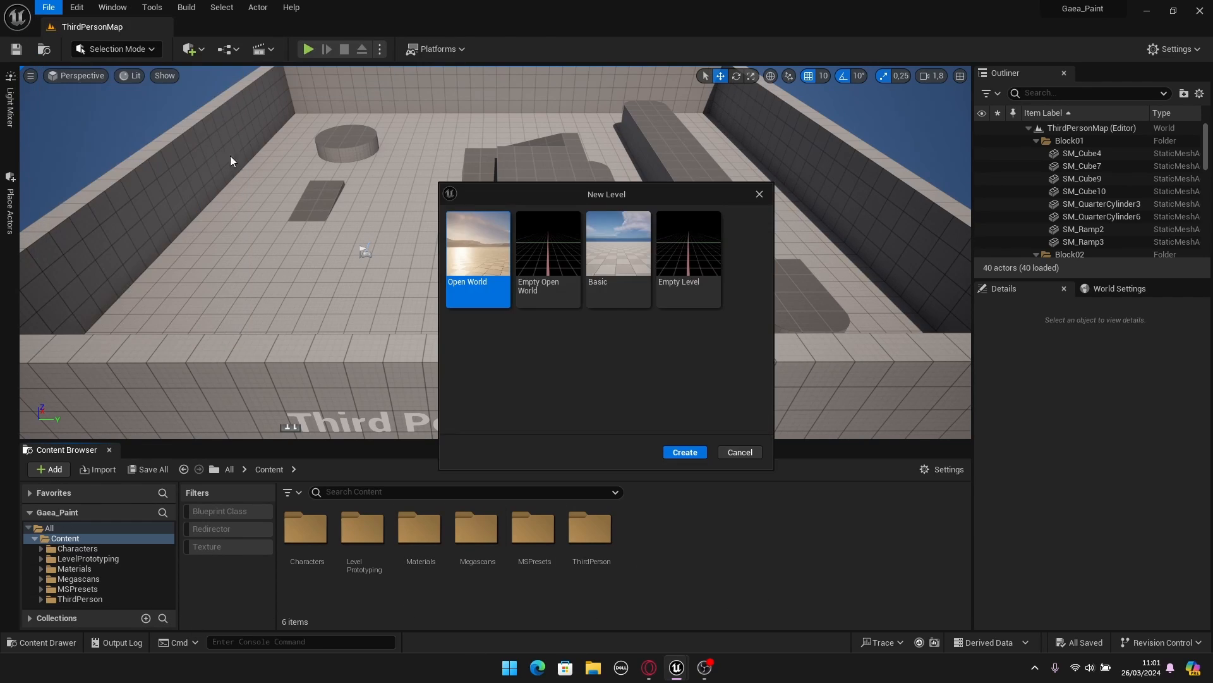
click(597, 269)
click(680, 453)
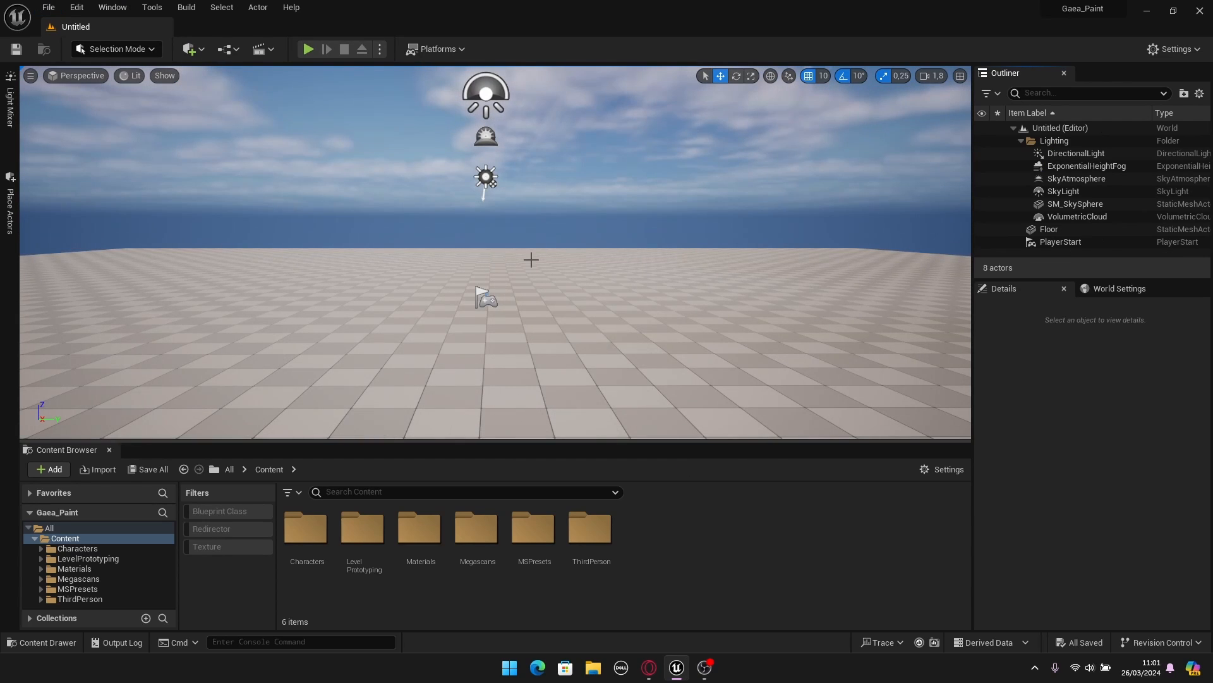
Step: Delete the default floor from the new level
key(s)
right_drag(495, 253, 521, 296)
click(539, 311)
key(Delete)
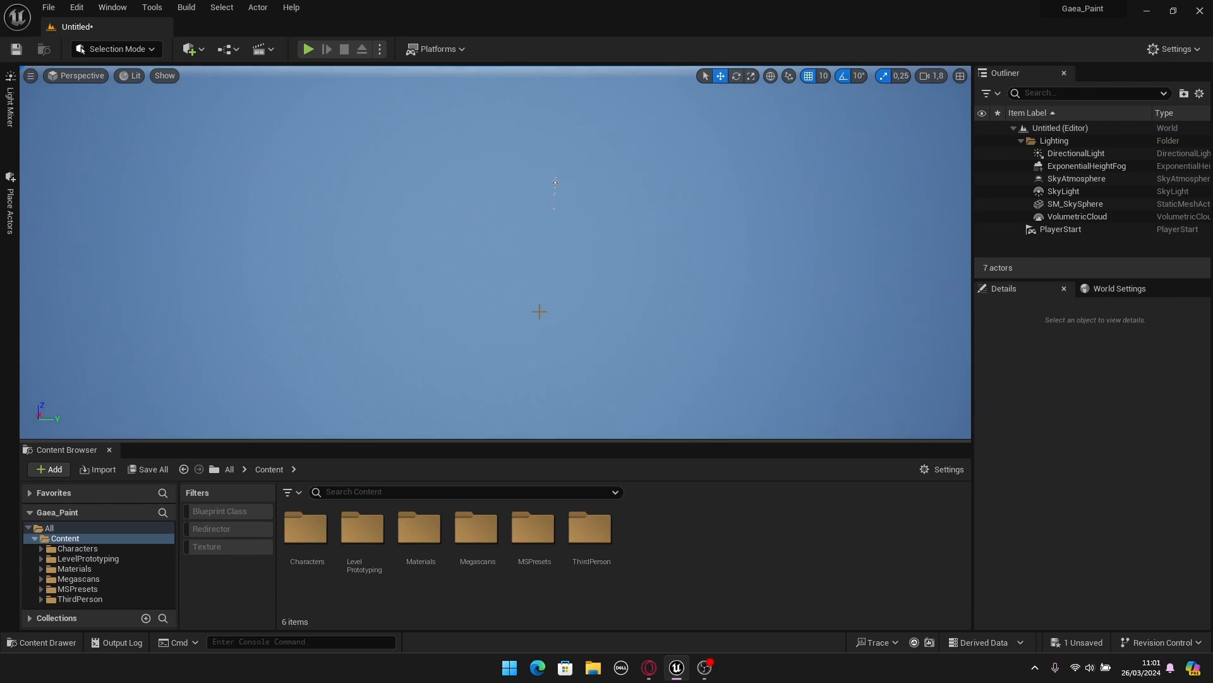
Step: Save the level as Landscape in the ThirdPerson/Maps folder and dismiss the repeated save prompt
key(ctrl+s)
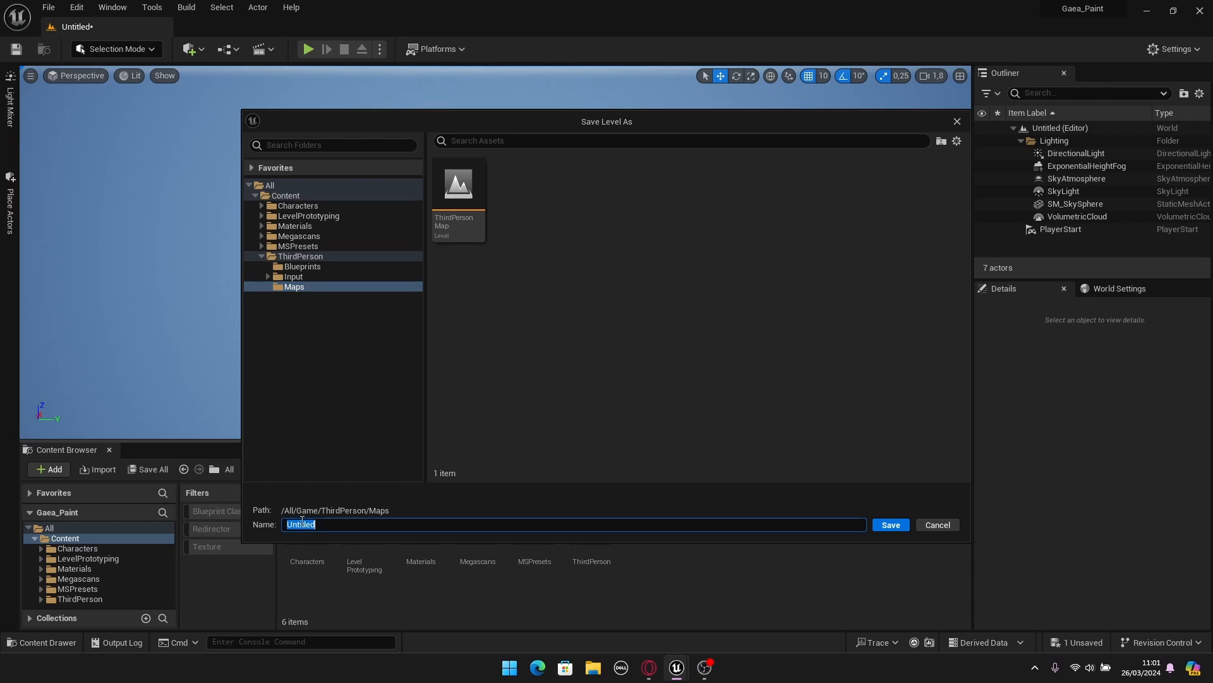
text(Landscape)
key(Return)
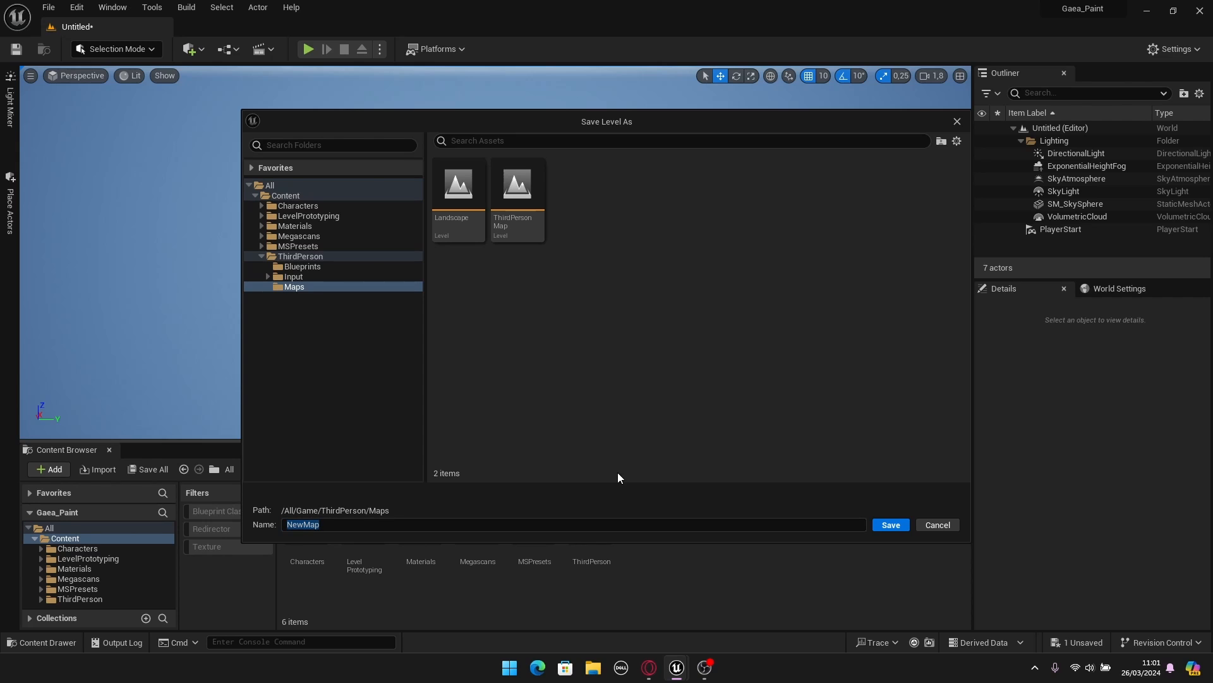
click(942, 525)
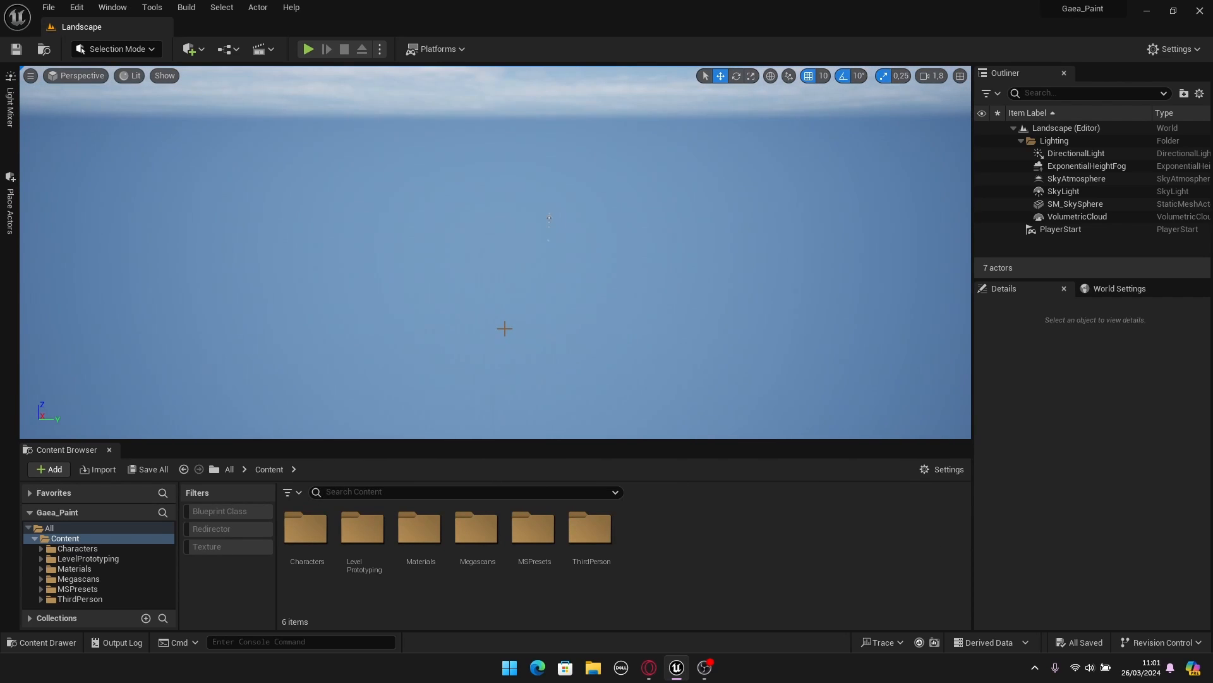
Step: Switch to Landscape mode and set the new landscape to be imported from a file
right_drag(458, 249, 498, 256)
right_drag(635, 273, 613, 264)
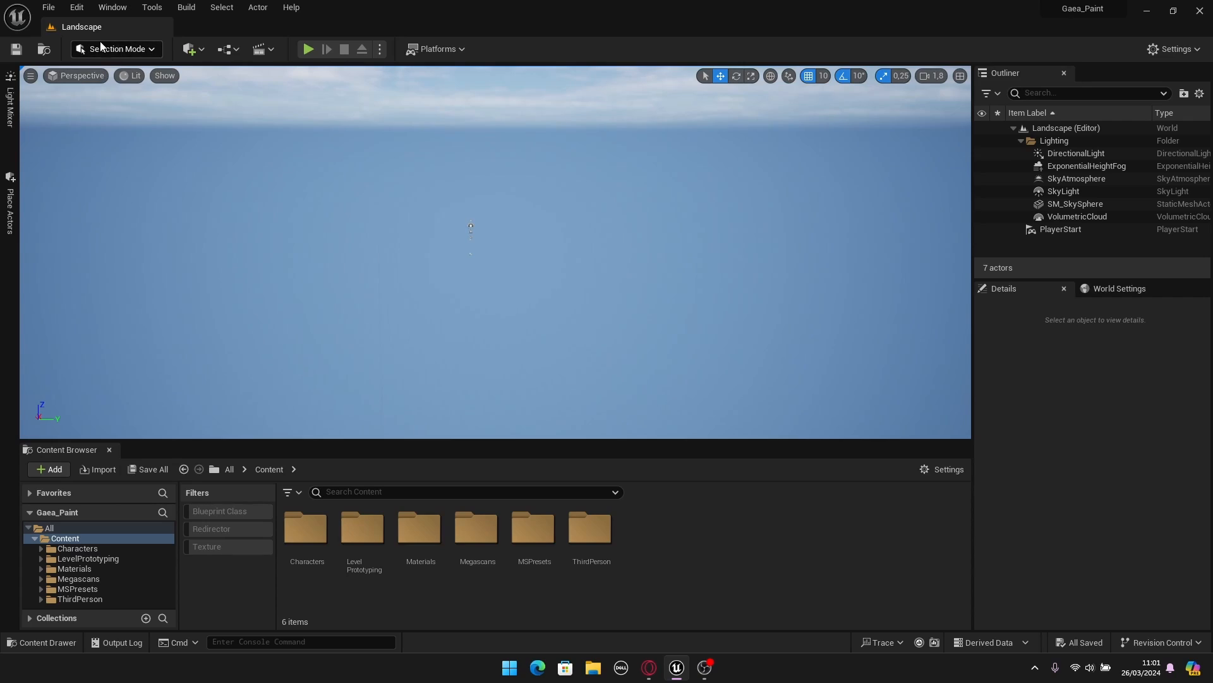
click(125, 51)
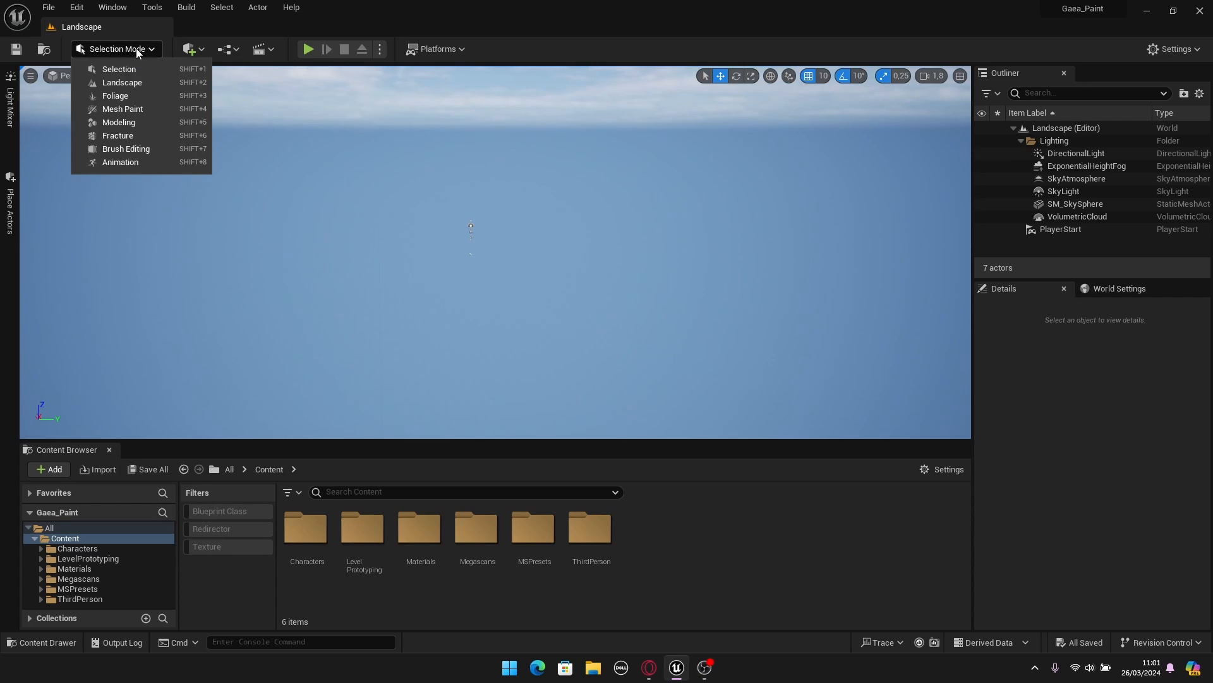
click(120, 87)
key(s)
scroll(424, 226, up, 5)
right_drag(425, 226, 435, 253)
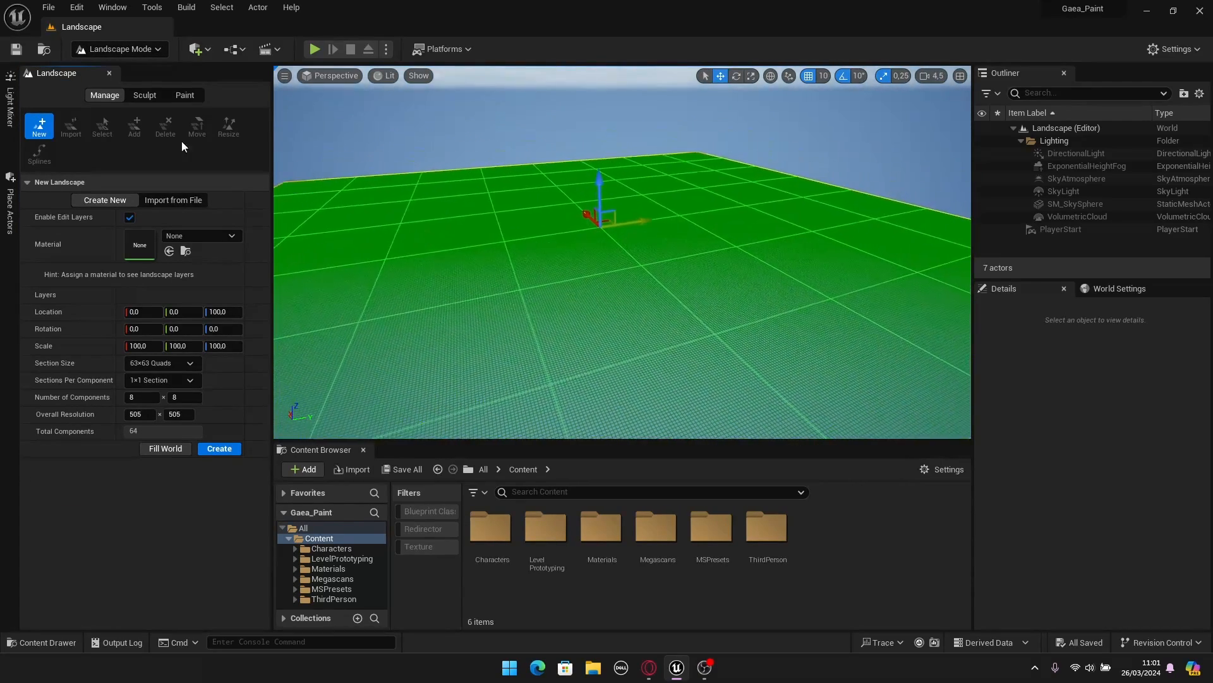
click(173, 201)
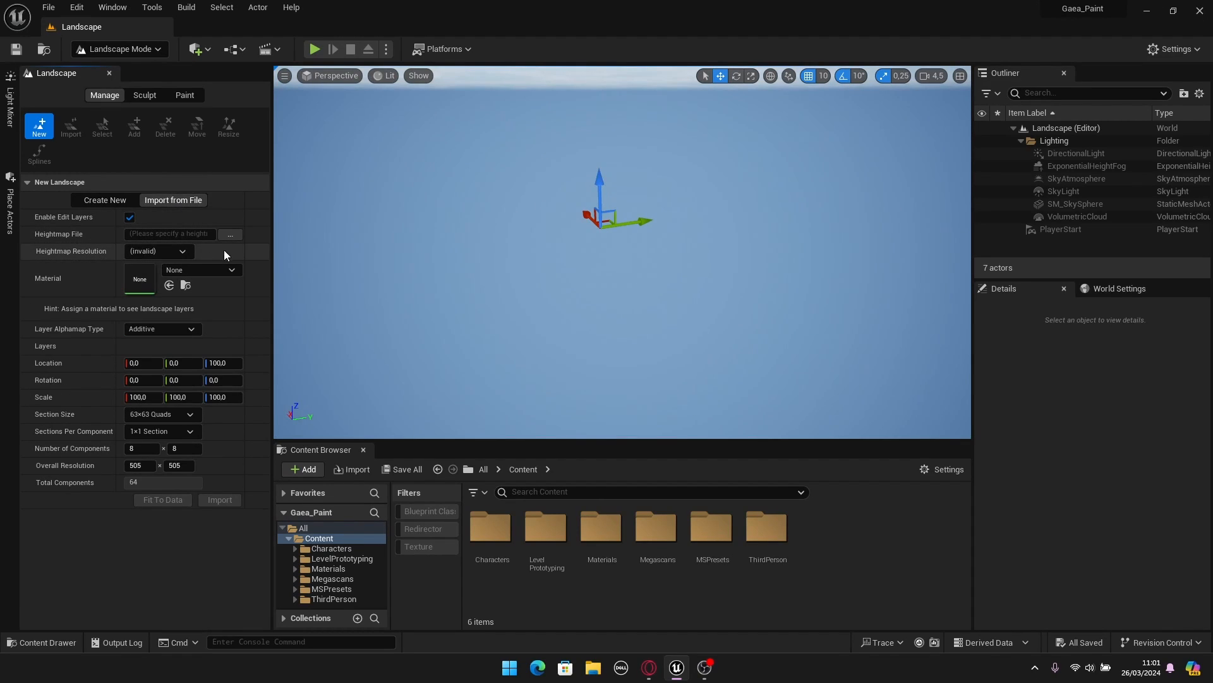
Step: Load the Heighmap image from Development\Gaea_Paint_Tutorial\Gaea\Maps as the landscape's heightmap file
click(230, 235)
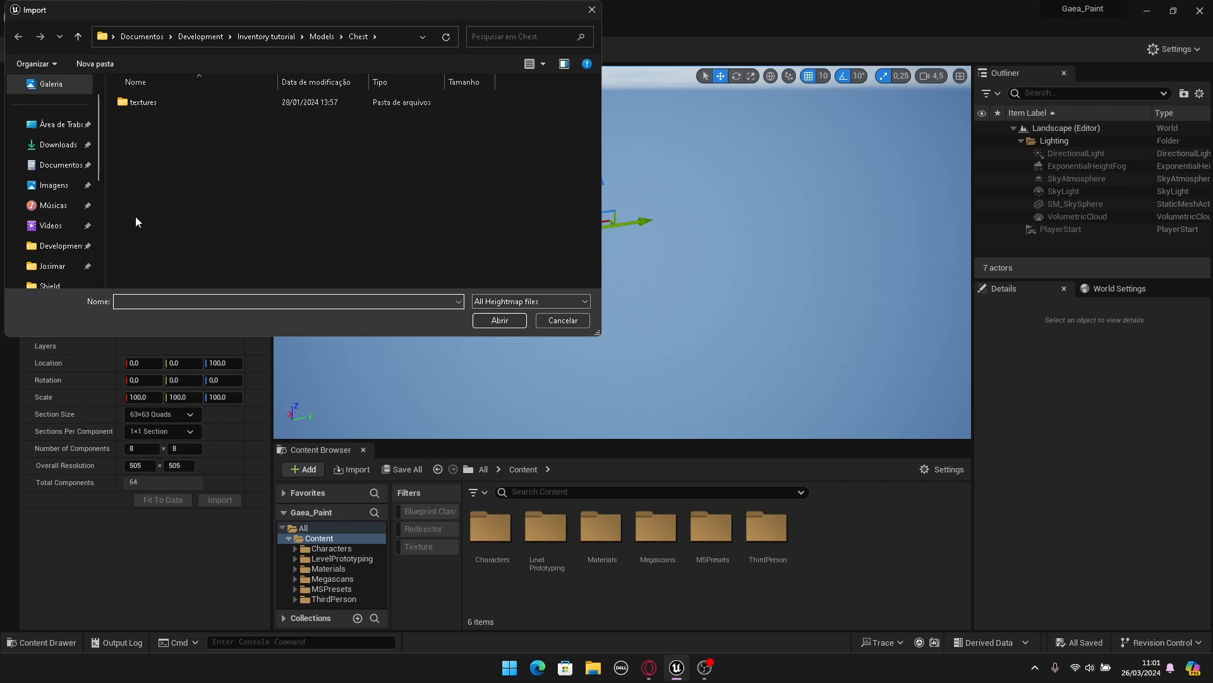
click(35, 246)
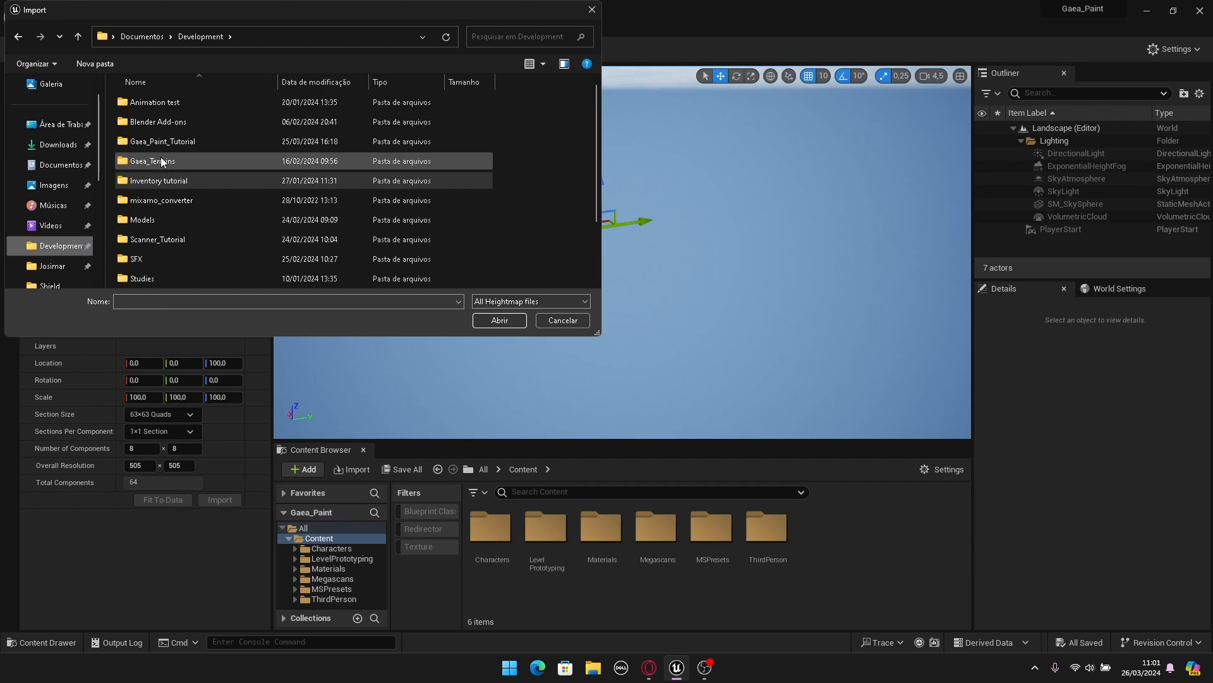
double_click(177, 142)
double_click(142, 102)
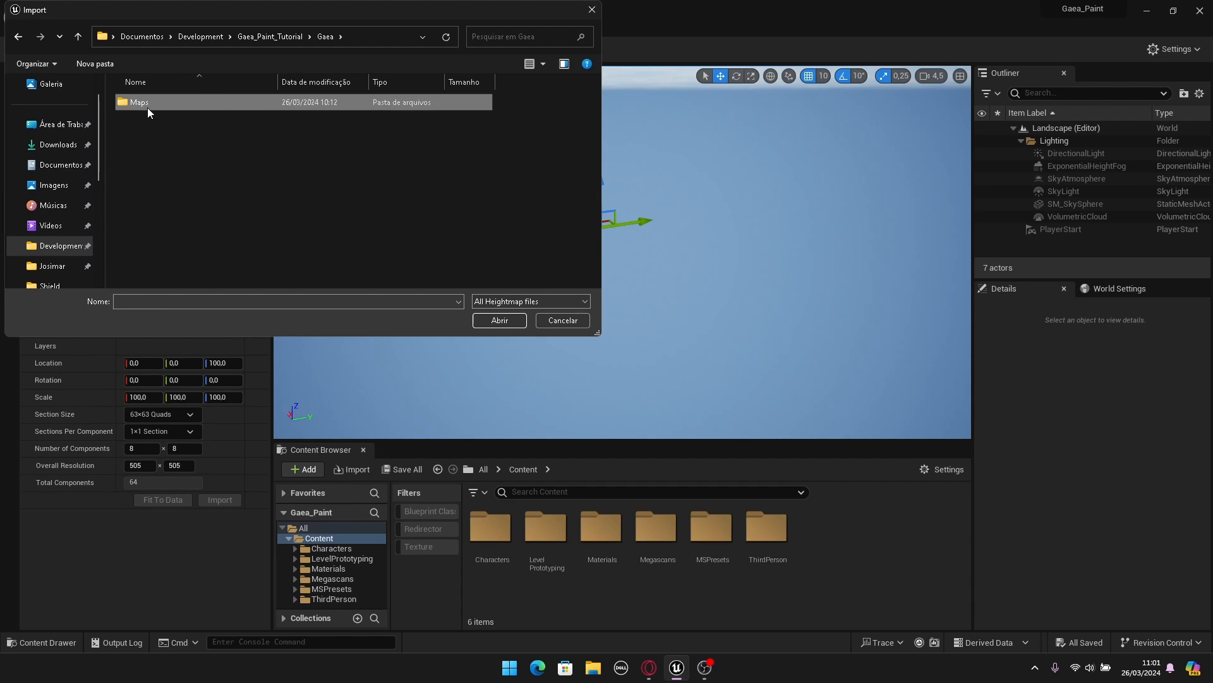
double_click(149, 111)
click(216, 113)
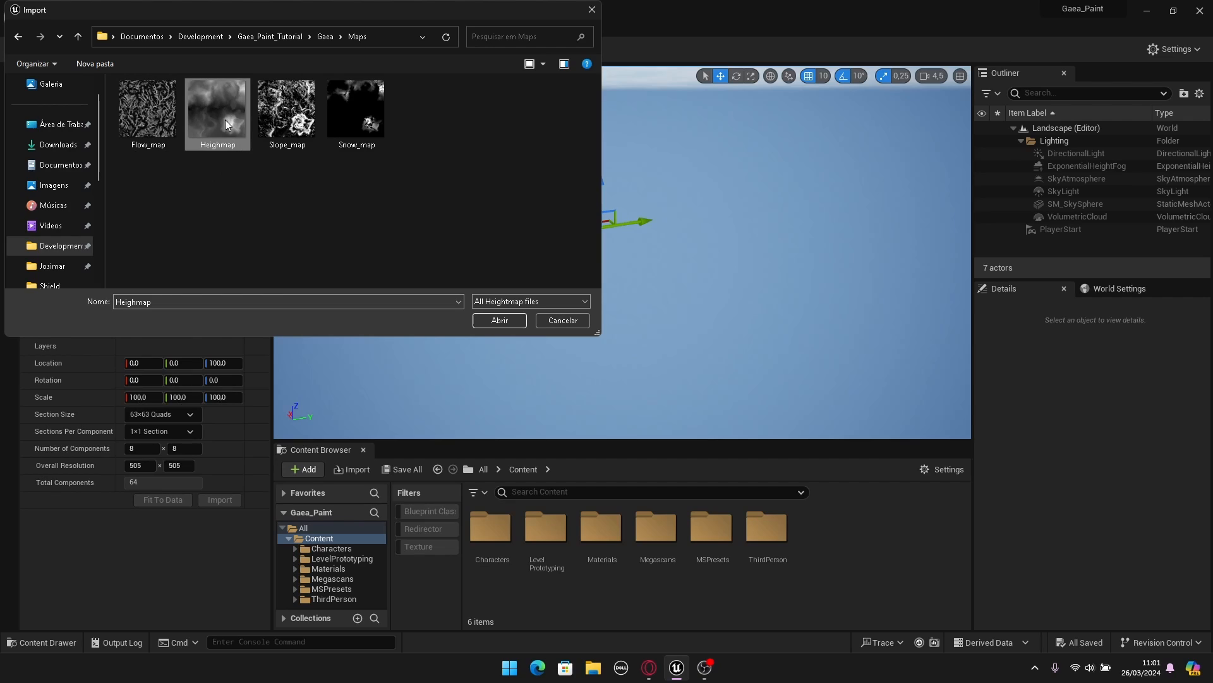
click(487, 322)
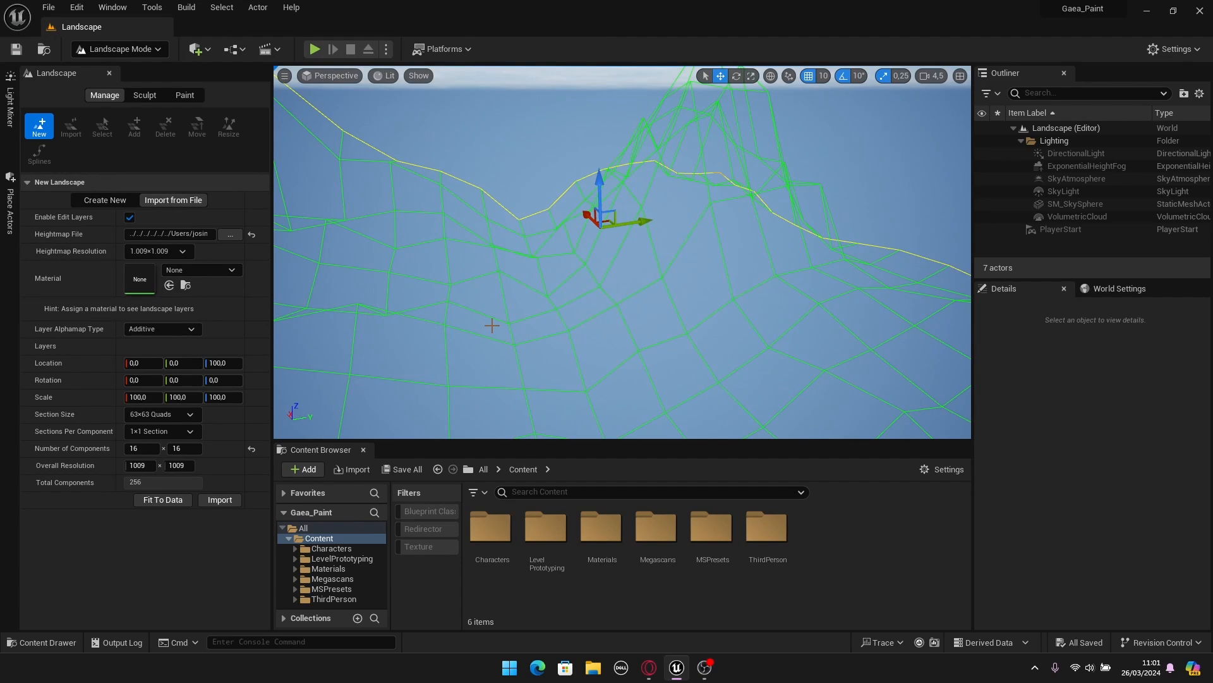
Step: Set the landscape's X and Y scale with the expression 100*5000/1009
scroll(623, 253, up, 5)
key(s)
right_drag(623, 253, 622, 284)
key(s)
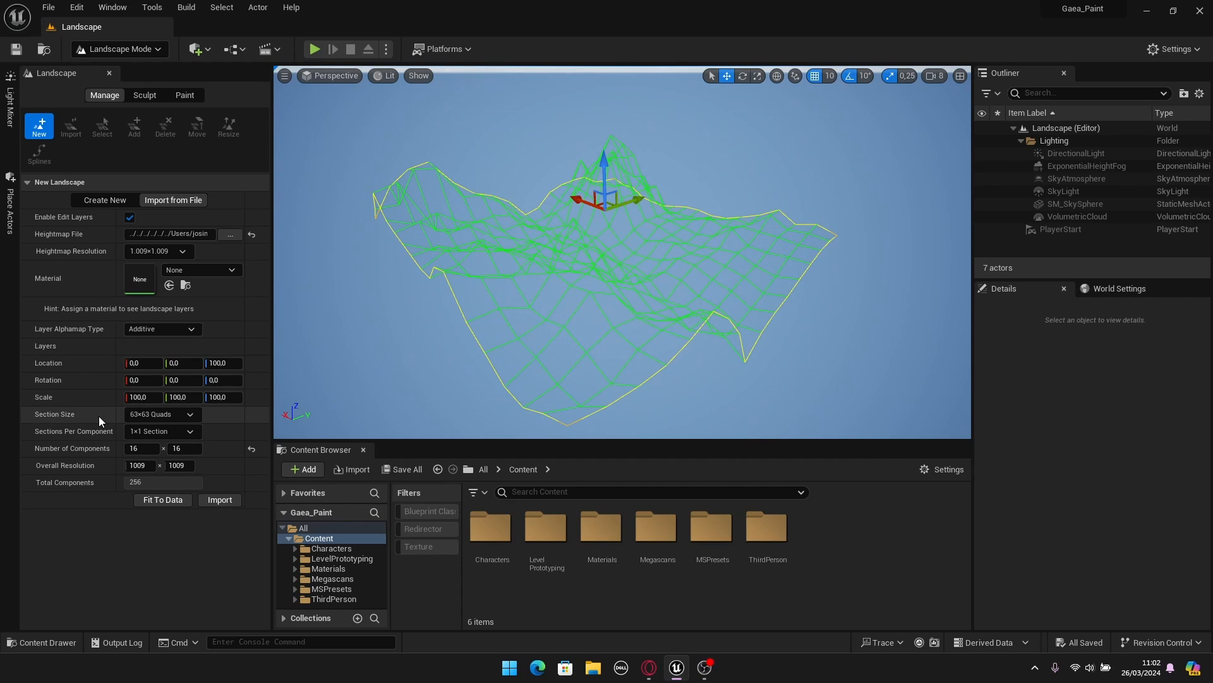
click(139, 397)
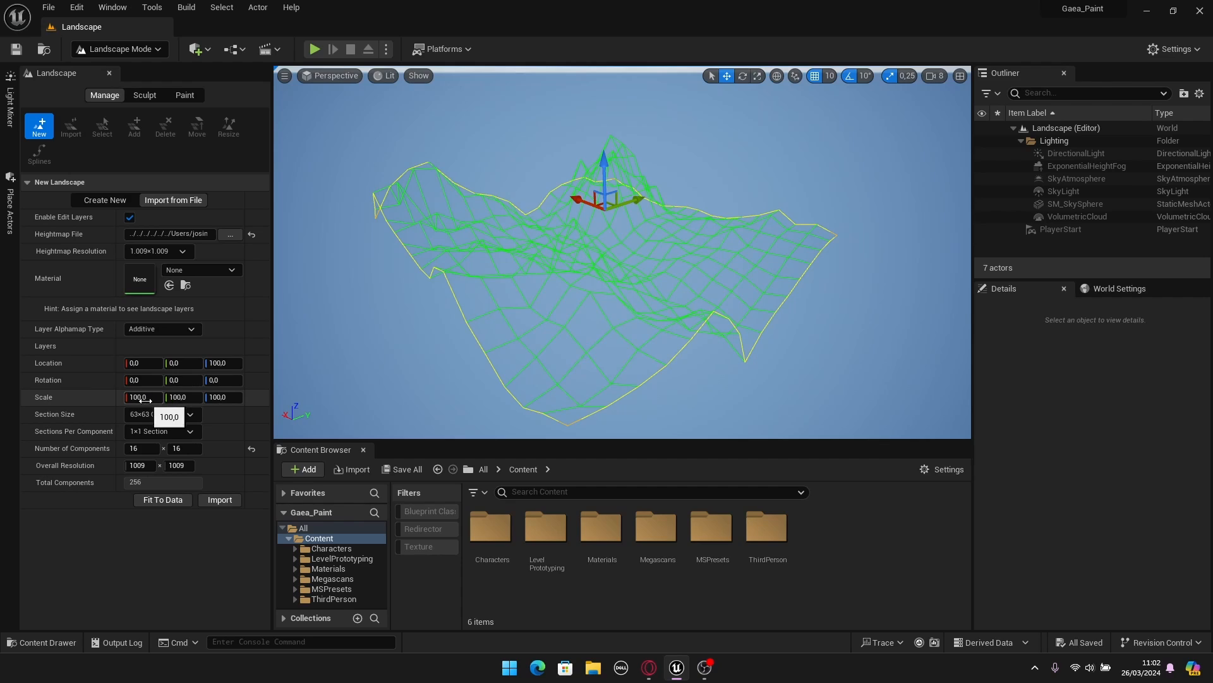
key(Right)
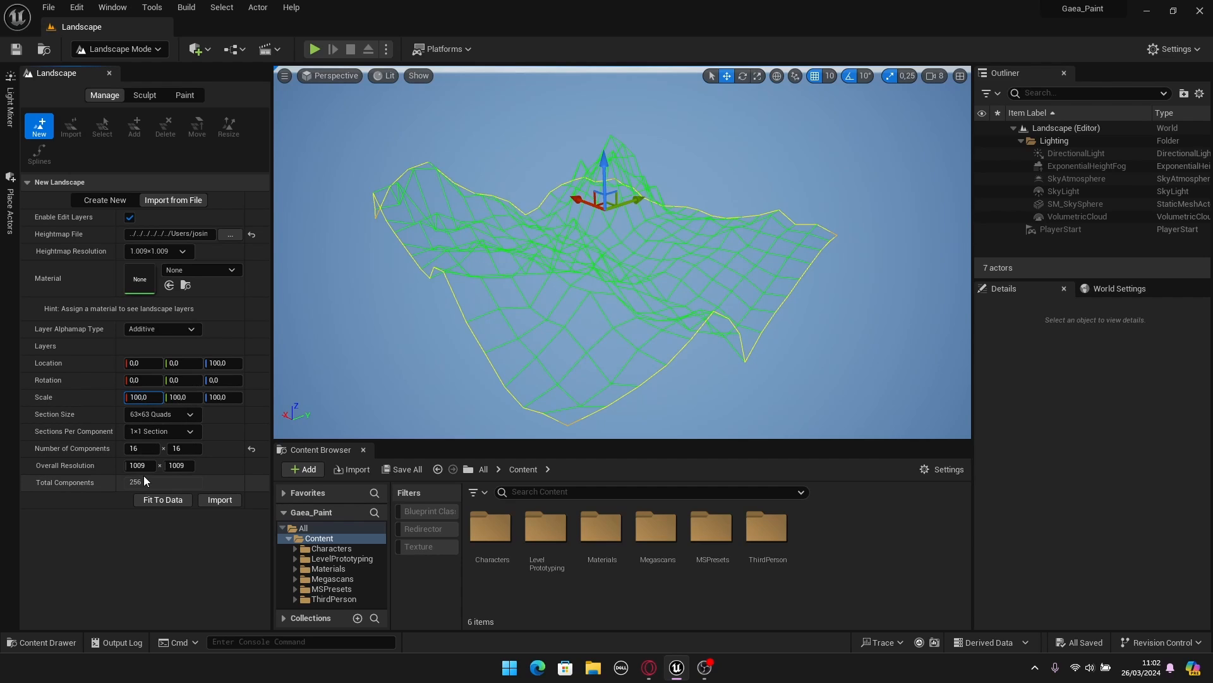
text(*5000/)
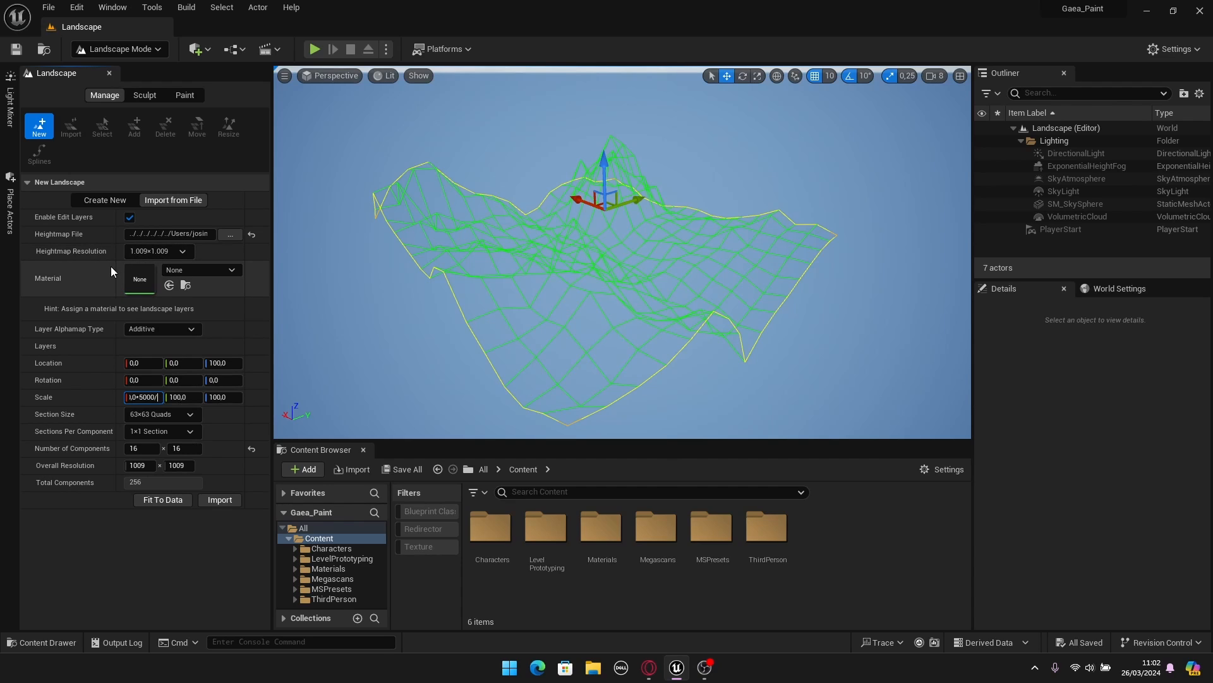
text(1009)
key(Return)
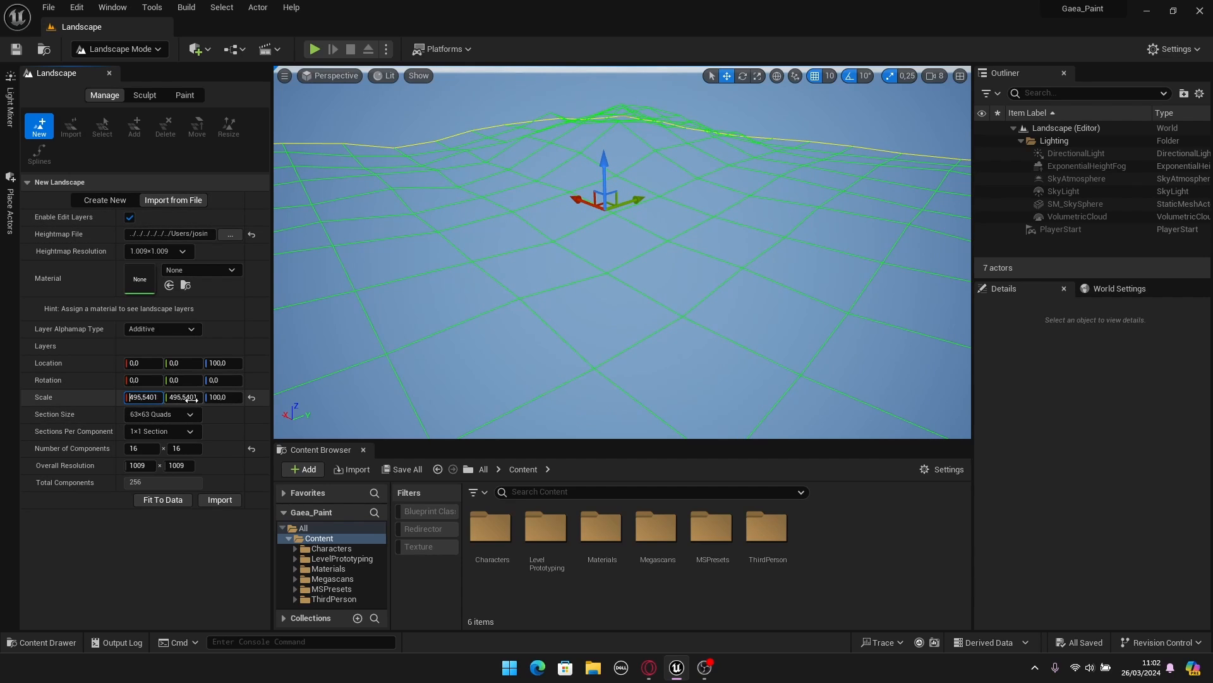
Step: Check the rescaled landscape preview and import the heightmap as the level's landscape
key(s)
mouse_move(647, 266)
right_down()
mouse_move(664, 237)
mouse_move(645, 244)
mouse_move(646, 263)
mouse_move(667, 262)
mouse_move(641, 277)
right_up()
scroll(647, 266, up, 2)
key(a)
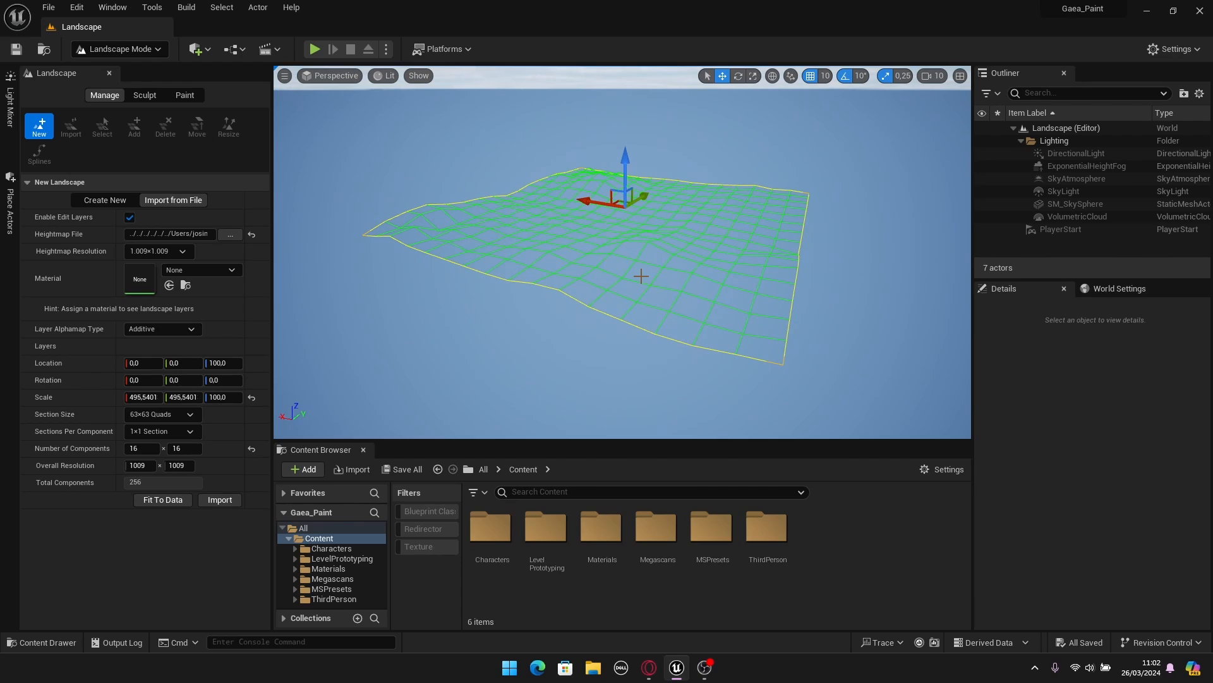
click(220, 500)
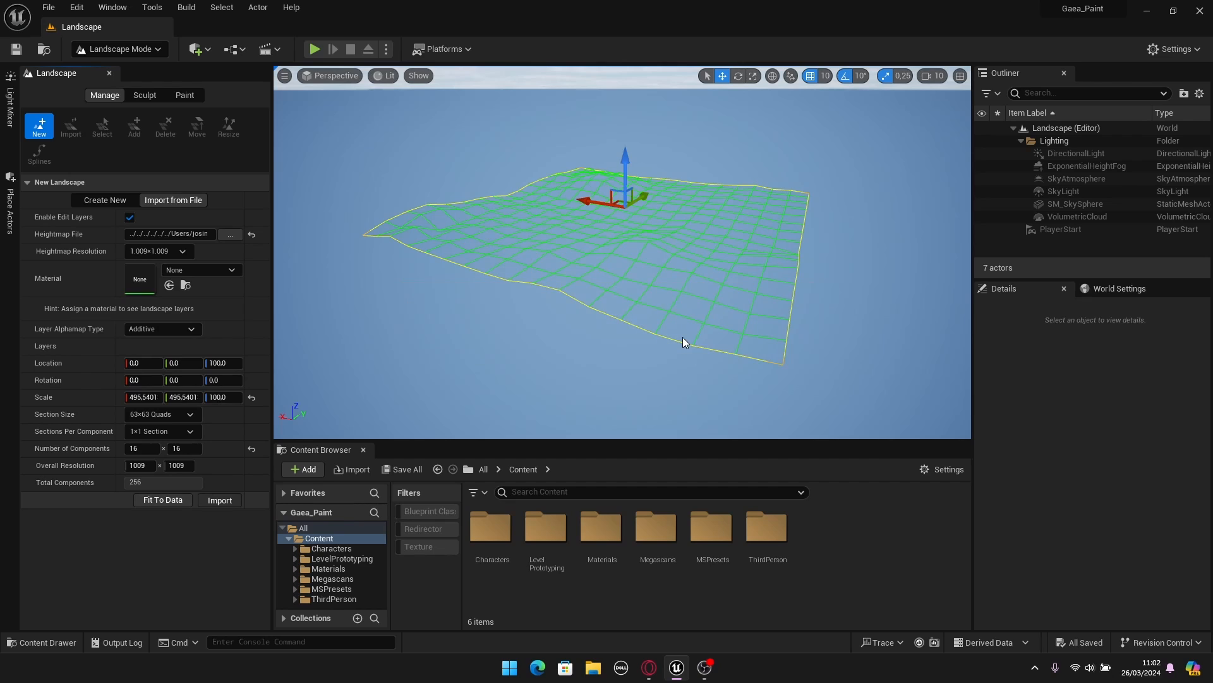
key(w)
right_drag(681, 336, 670, 334)
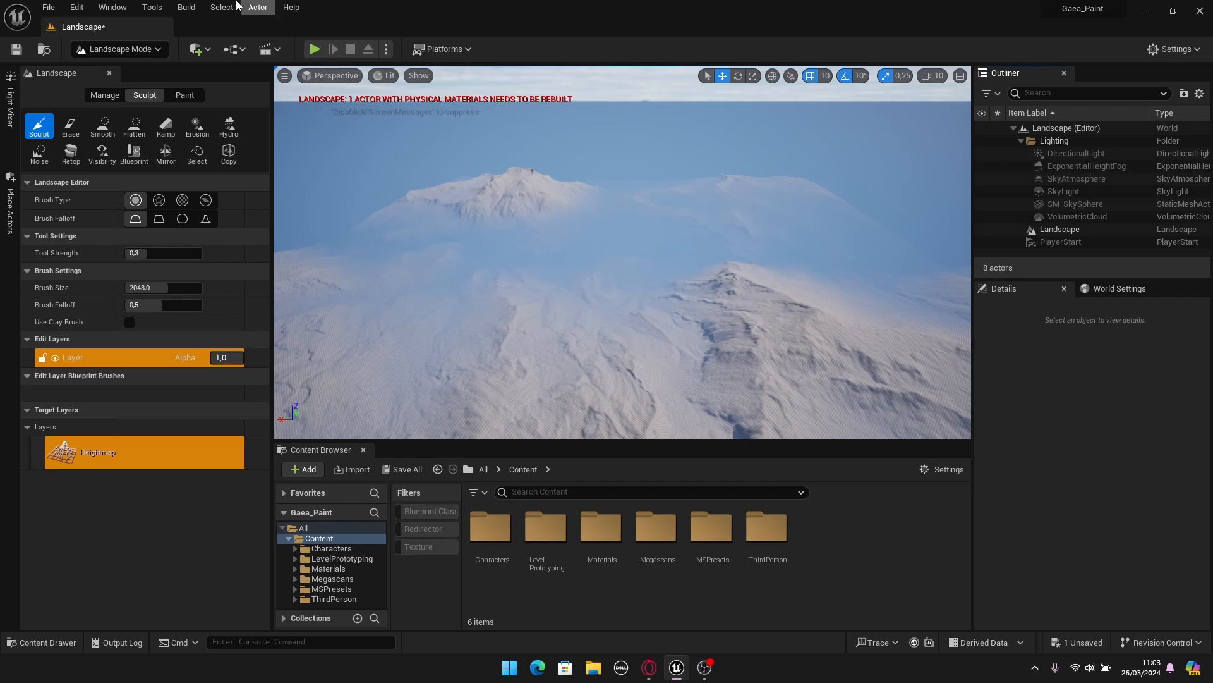
Step: Return to Selection mode, reduce the ExponentialHeightFog's fog density to about 0.0052 and look over the terrain
click(146, 50)
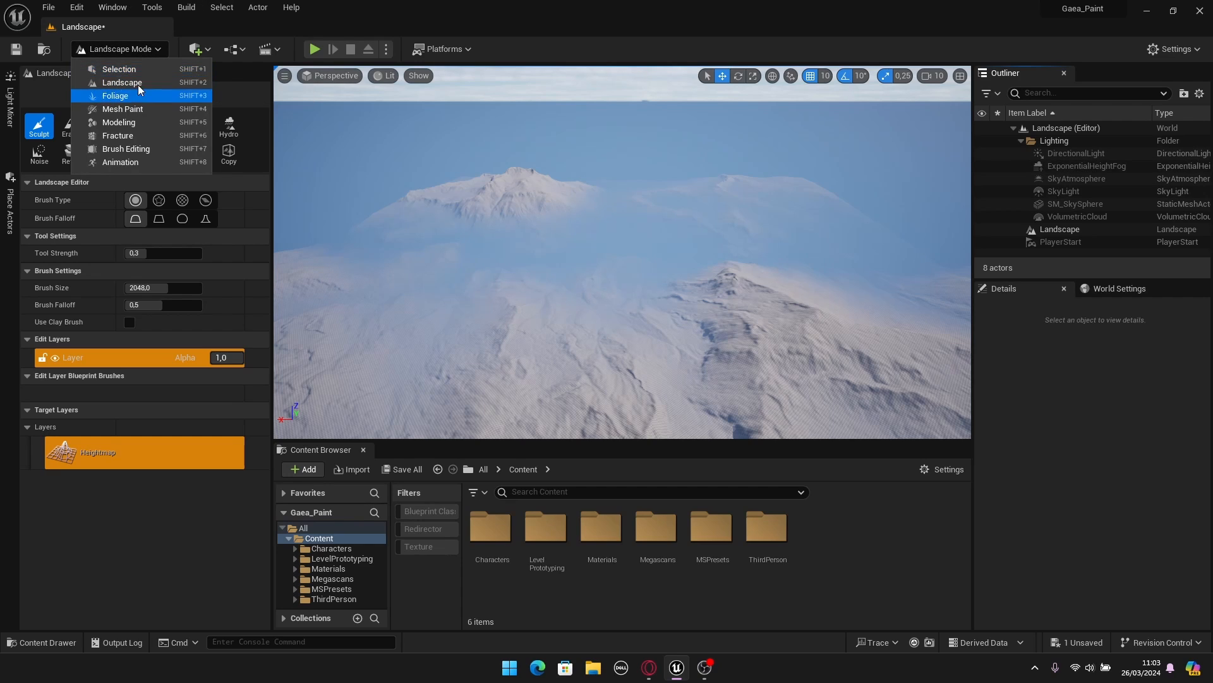
click(119, 69)
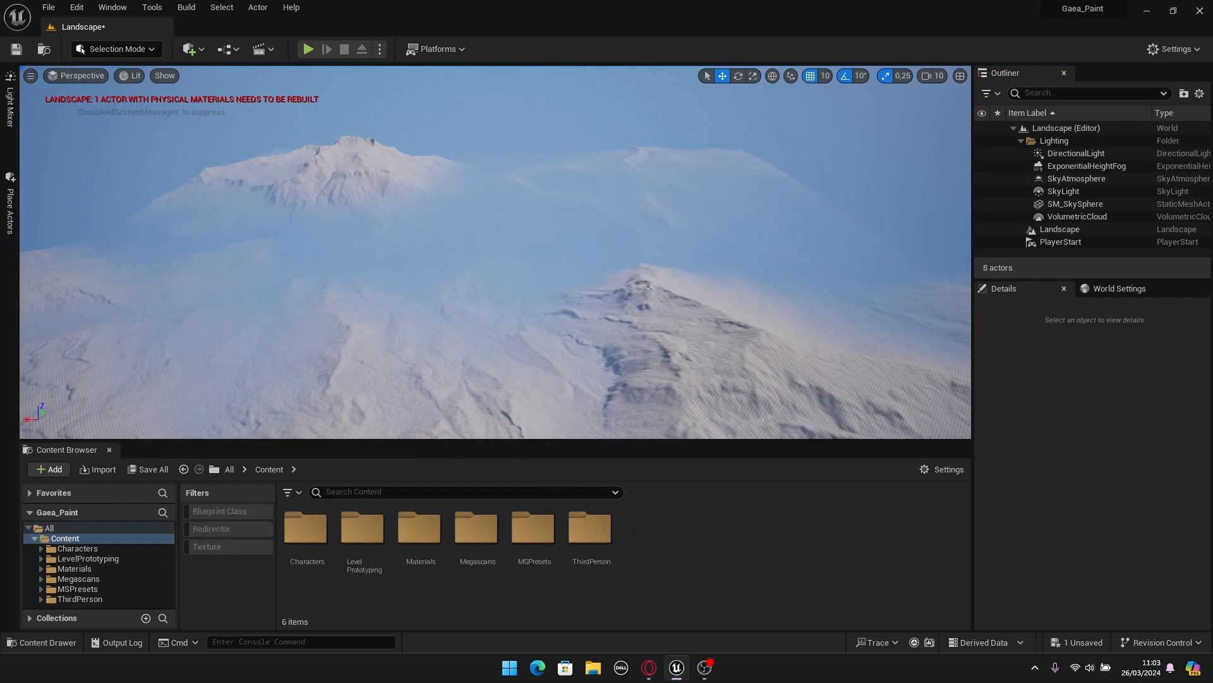
click(1111, 166)
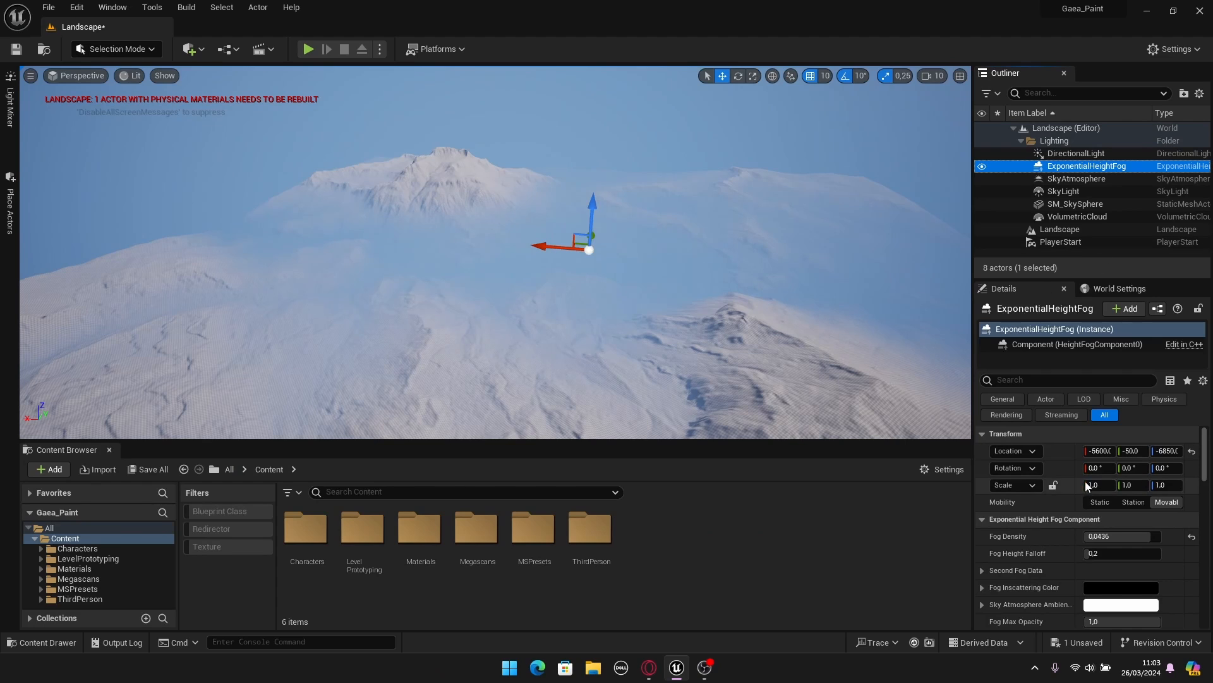
drag(1154, 536, 1091, 536)
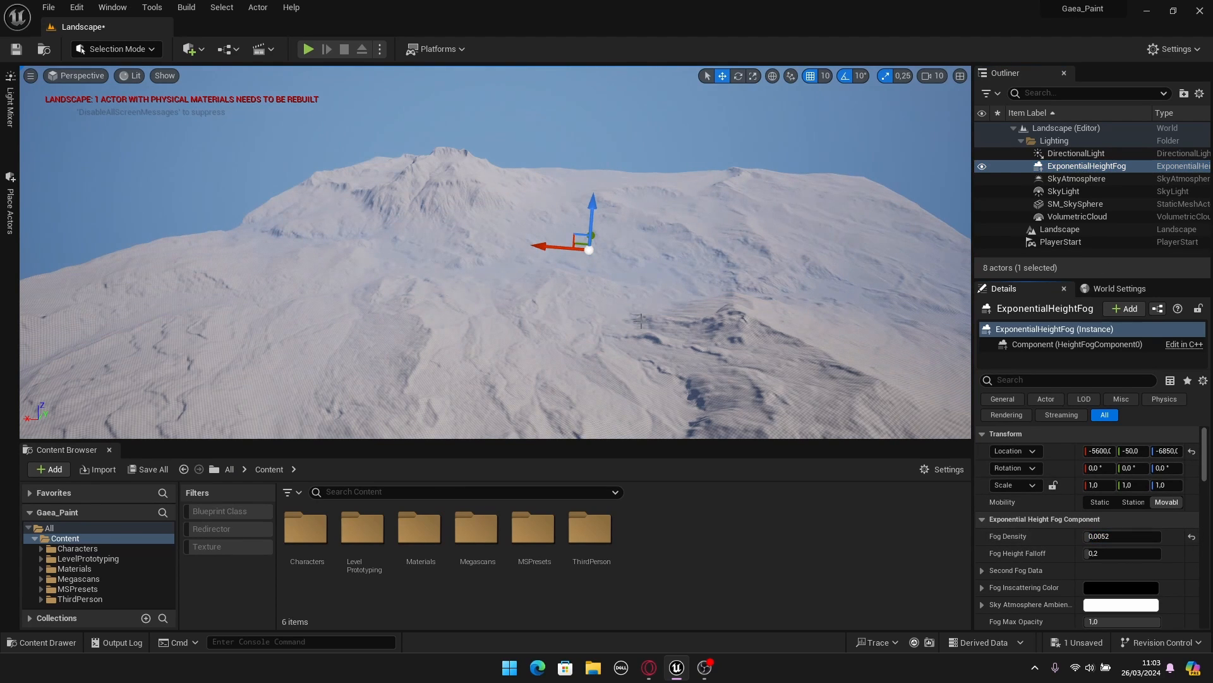
right_drag(745, 278, 809, 293)
key(w)
key(a)
key(w)
key(d)
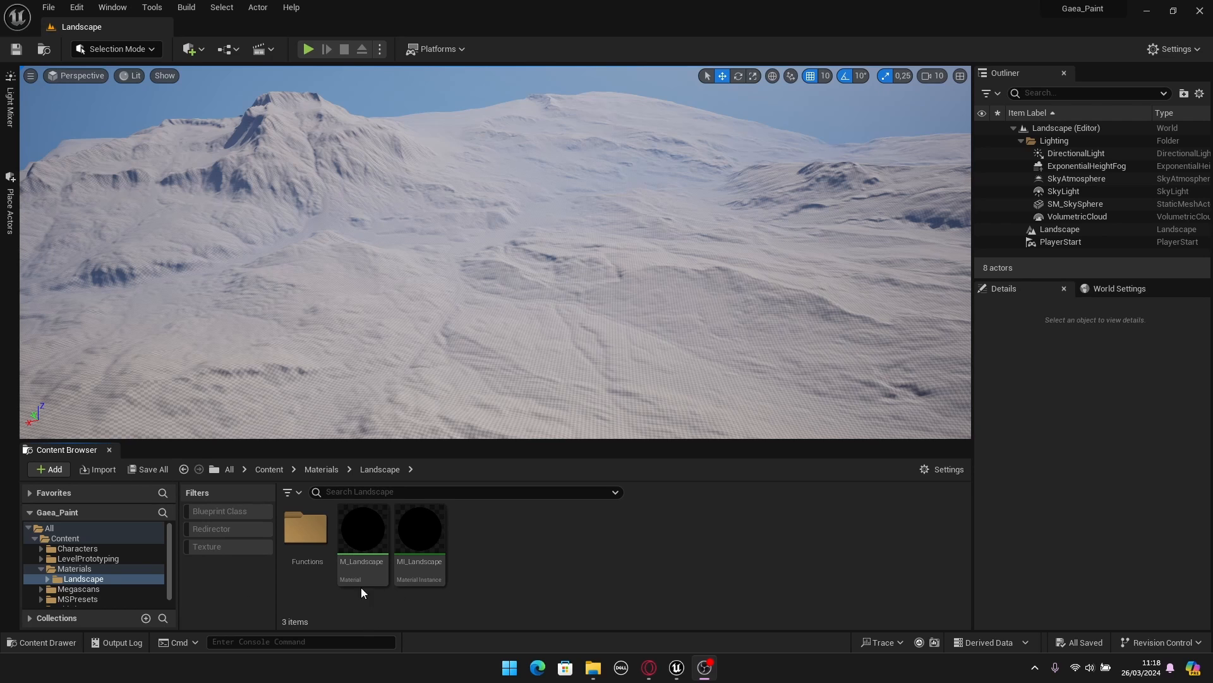
Step: Open the M_Landscape material and examine its Landscape Layer Blend node and the material functions feeding it
mouse_move(364, 584)
double_click(368, 583)
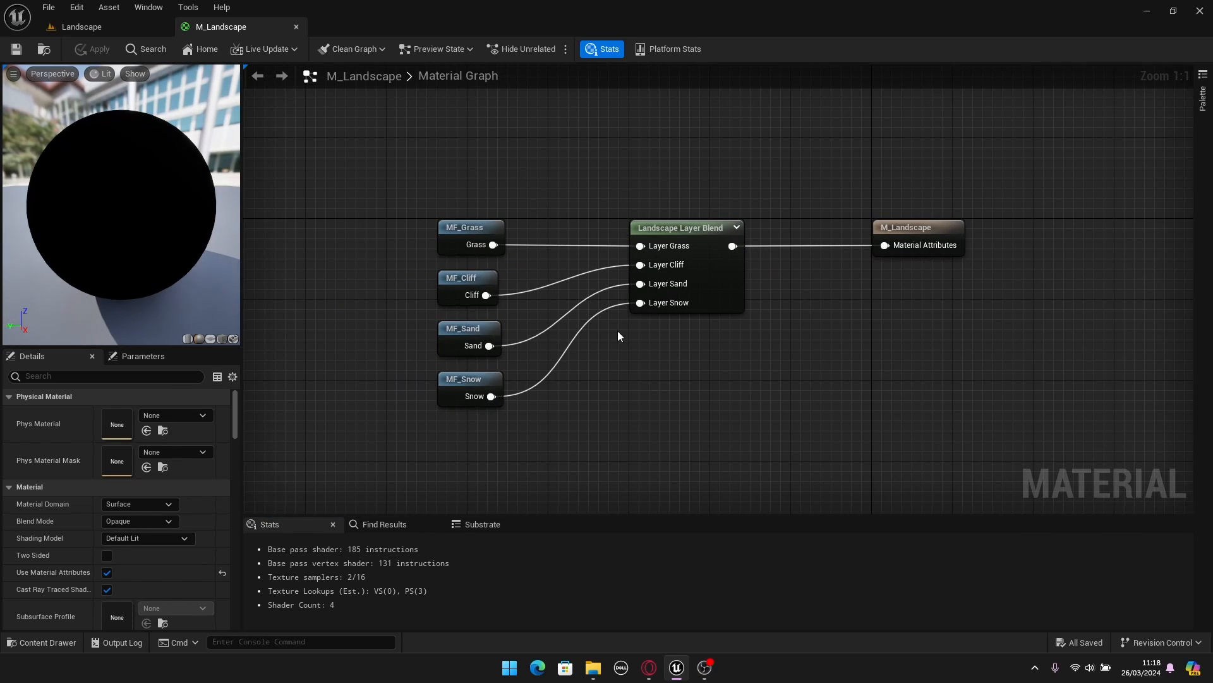
click(671, 236)
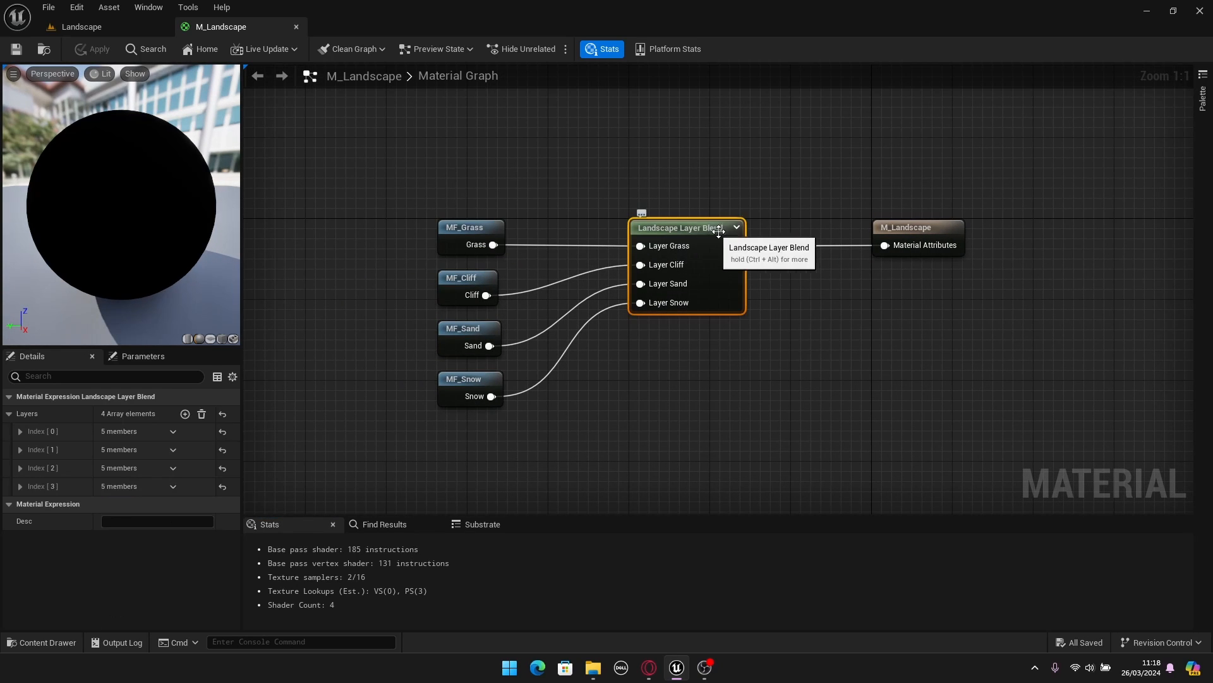
click(503, 273)
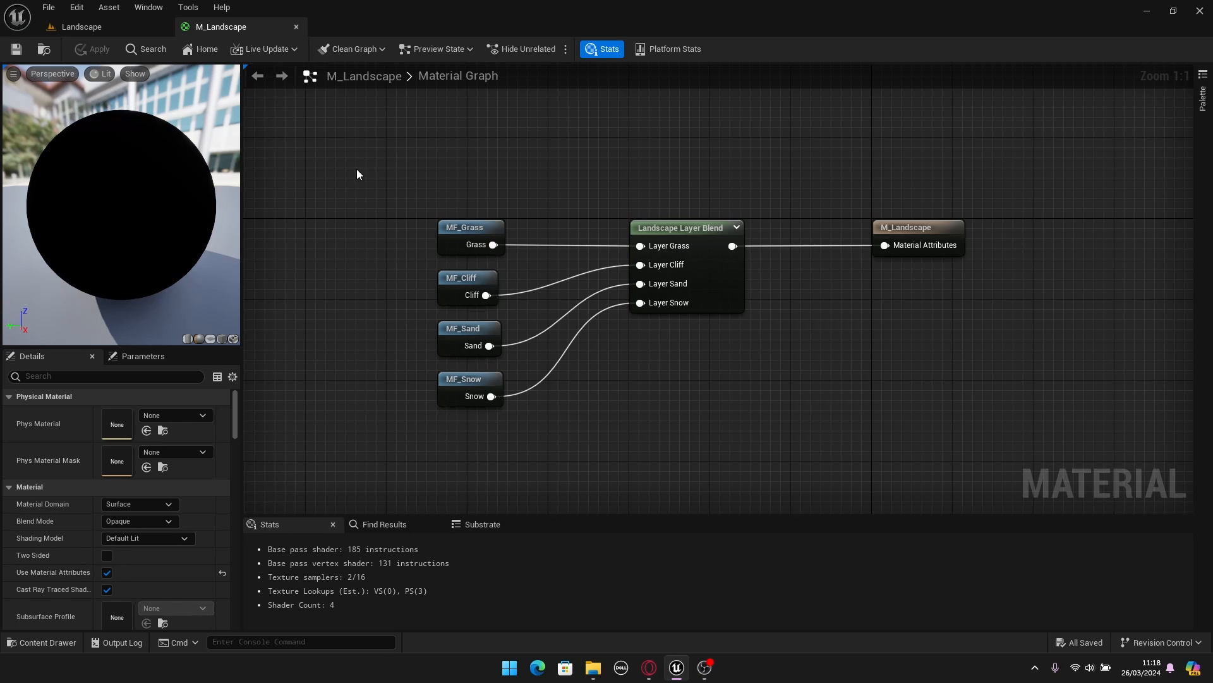
drag(430, 214, 531, 267)
click(529, 267)
drag(554, 146, 392, 428)
click(393, 428)
Step: Open the MF_Grass material function and examine its overall graph and the Near Textures group
double_click(451, 232)
scroll(668, 309, down, 8)
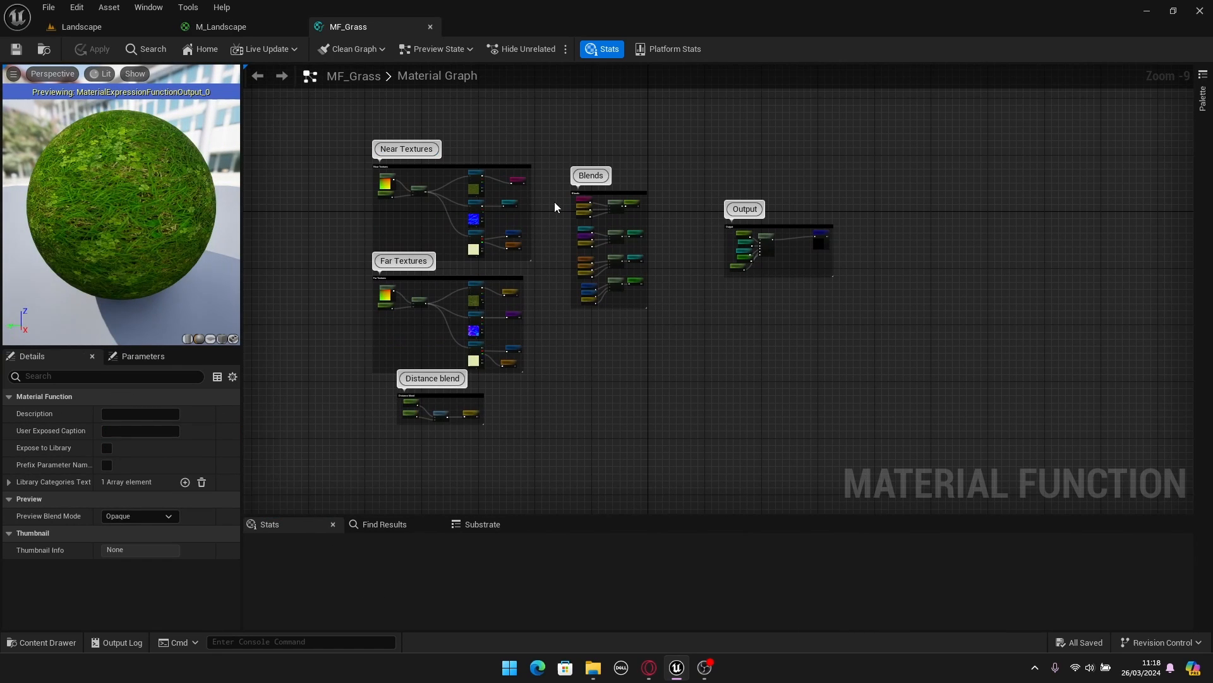
scroll(555, 202, up, 1)
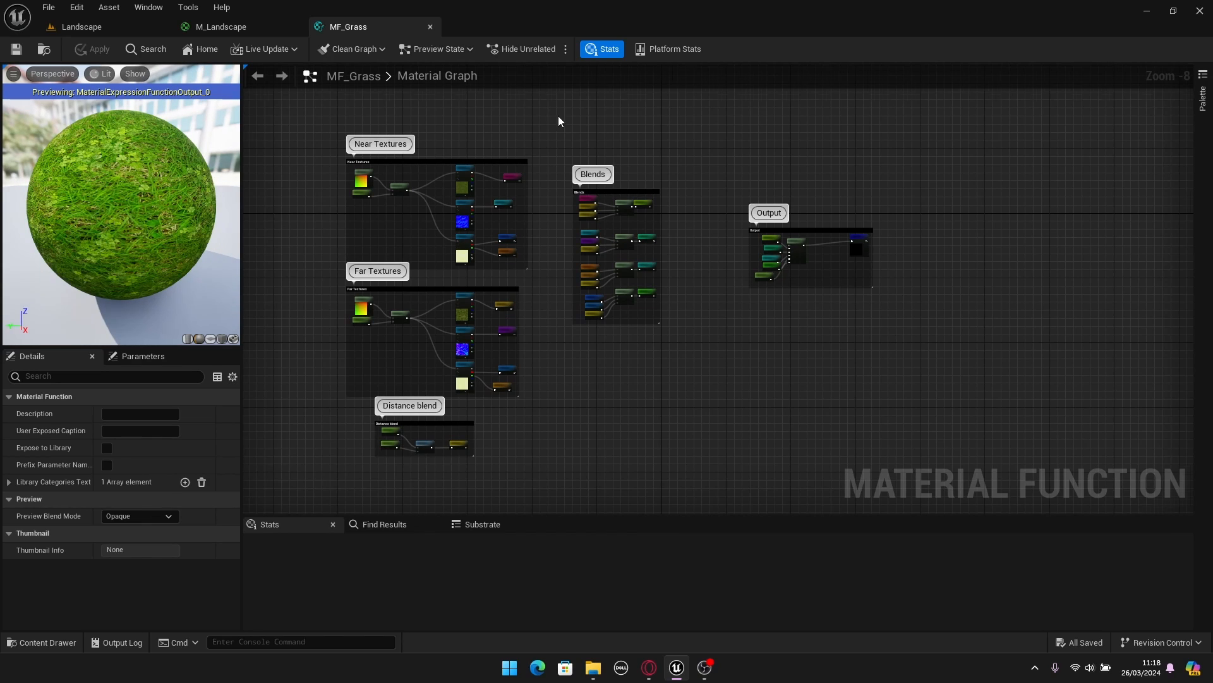
scroll(537, 123, up, 5)
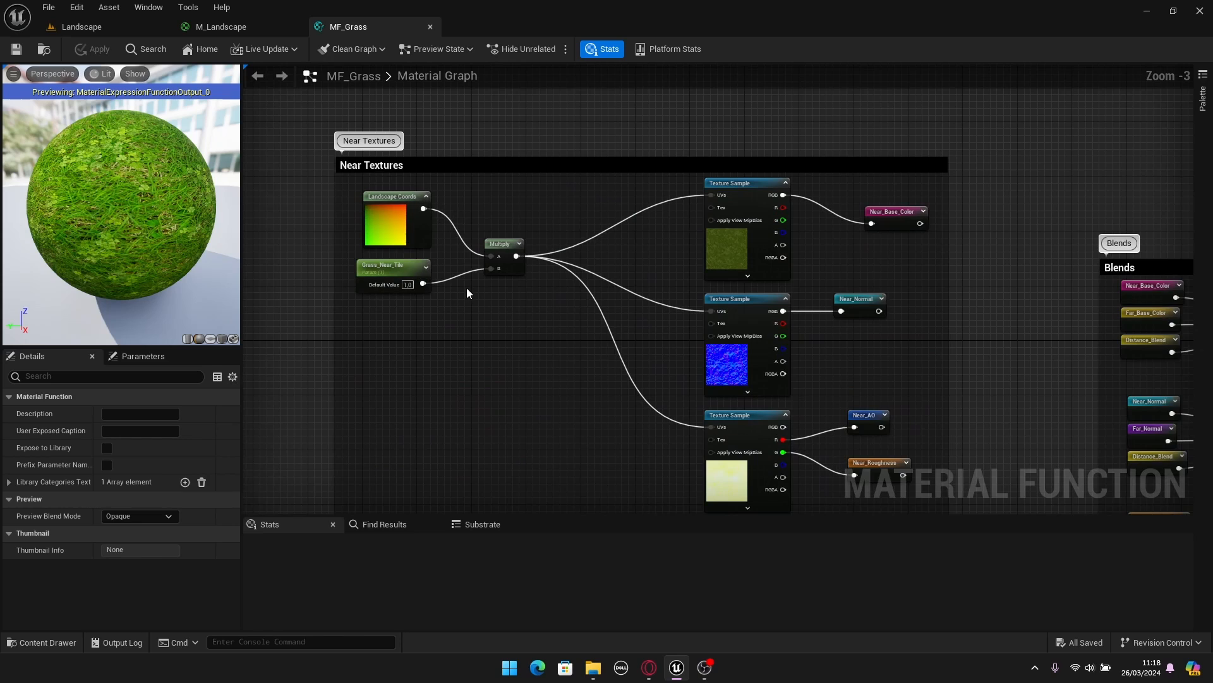
scroll(471, 286, down, 1)
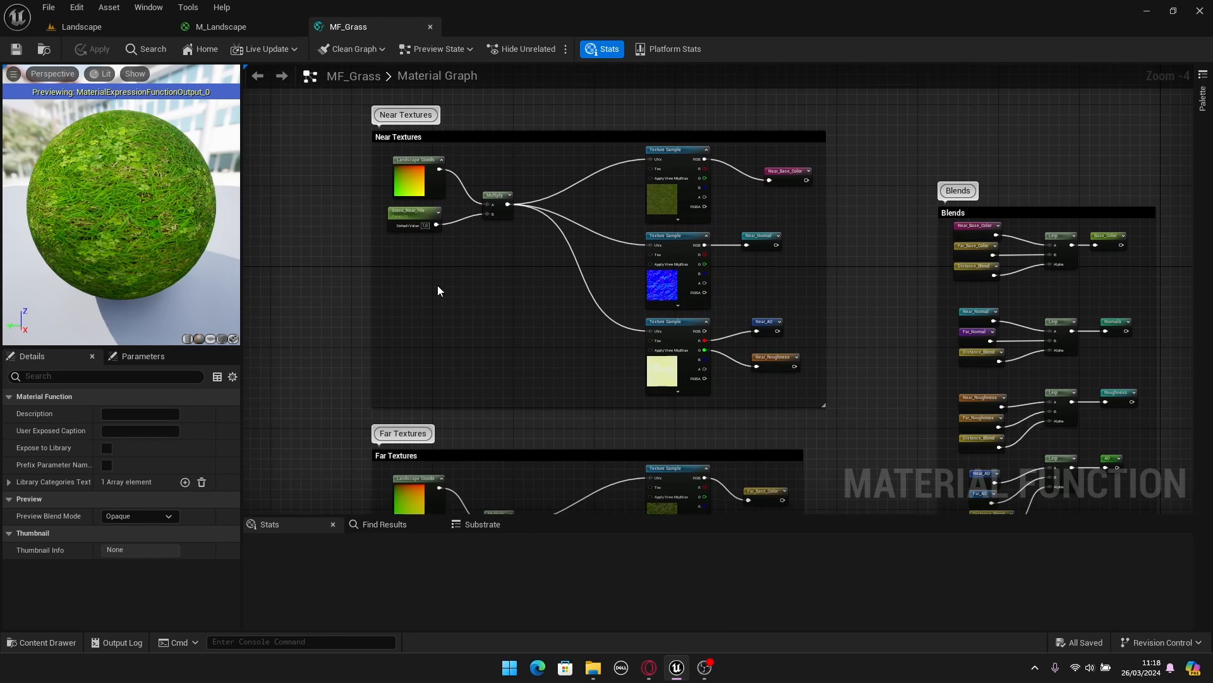
scroll(424, 259, up, 2)
scroll(428, 212, down, 2)
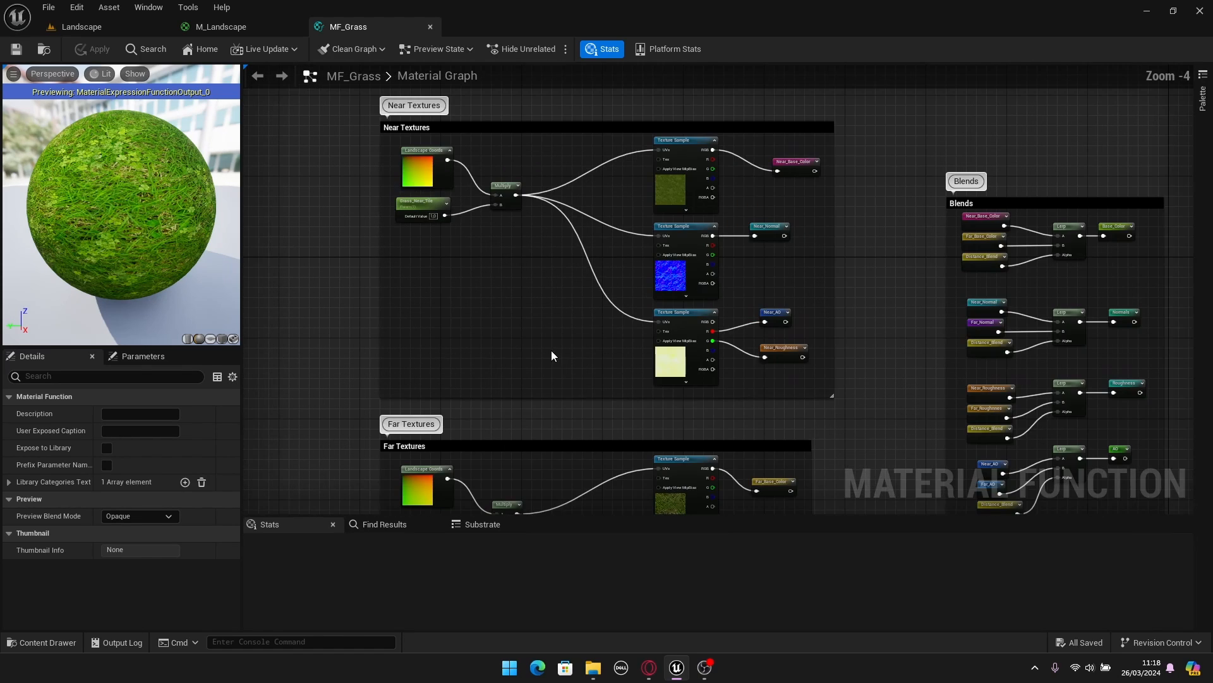
Step: Examine the Far Textures and Distance blend groups in the MF_Grass graph
right_drag(549, 354, 518, 124)
scroll(348, 316, up, 3)
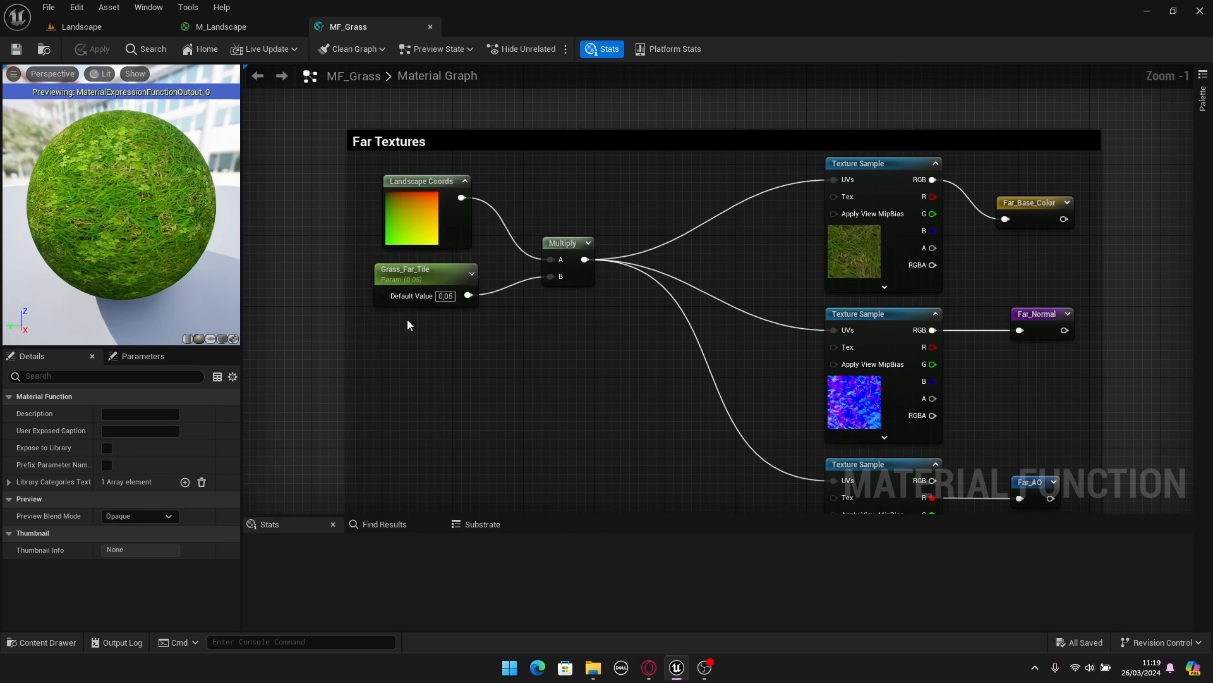
scroll(559, 340, down, 2)
right_drag(728, 394, 550, 241)
scroll(628, 331, down, 4)
scroll(568, 338, up, 3)
scroll(582, 249, down, 3)
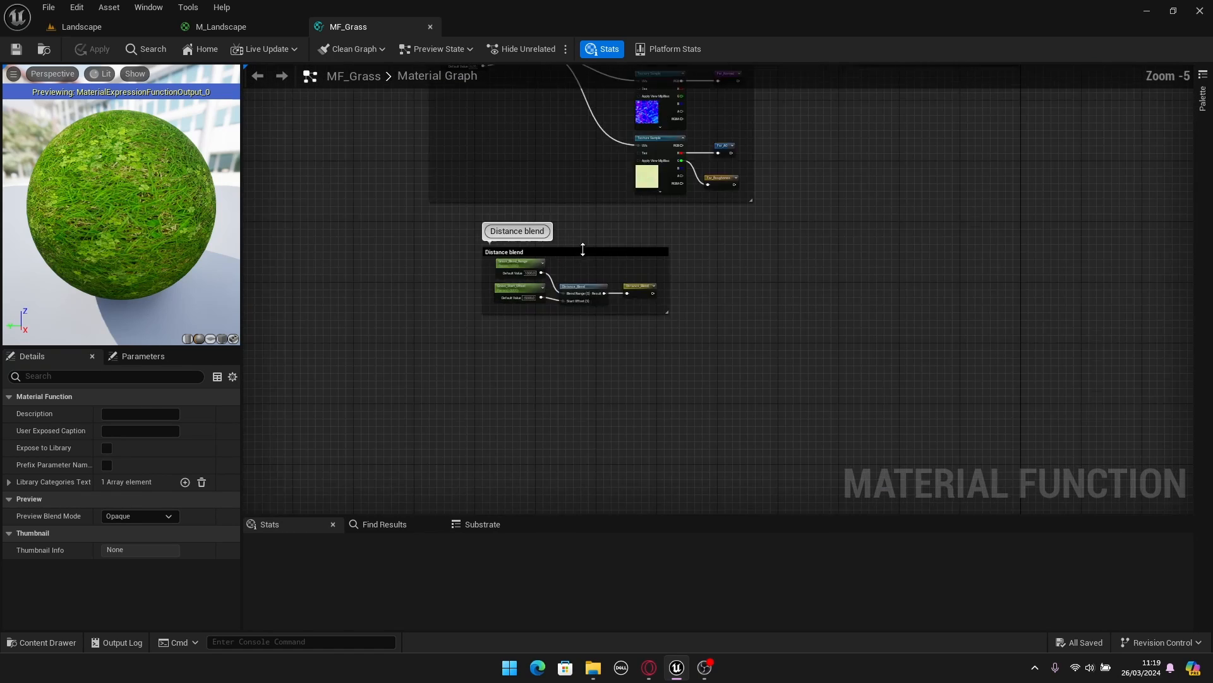
Step: Examine the Blends group in the MF_Grass graph, including its Lerp nodes for base color and normals
right_drag(662, 219, 582, 375)
scroll(702, 228, up, 2)
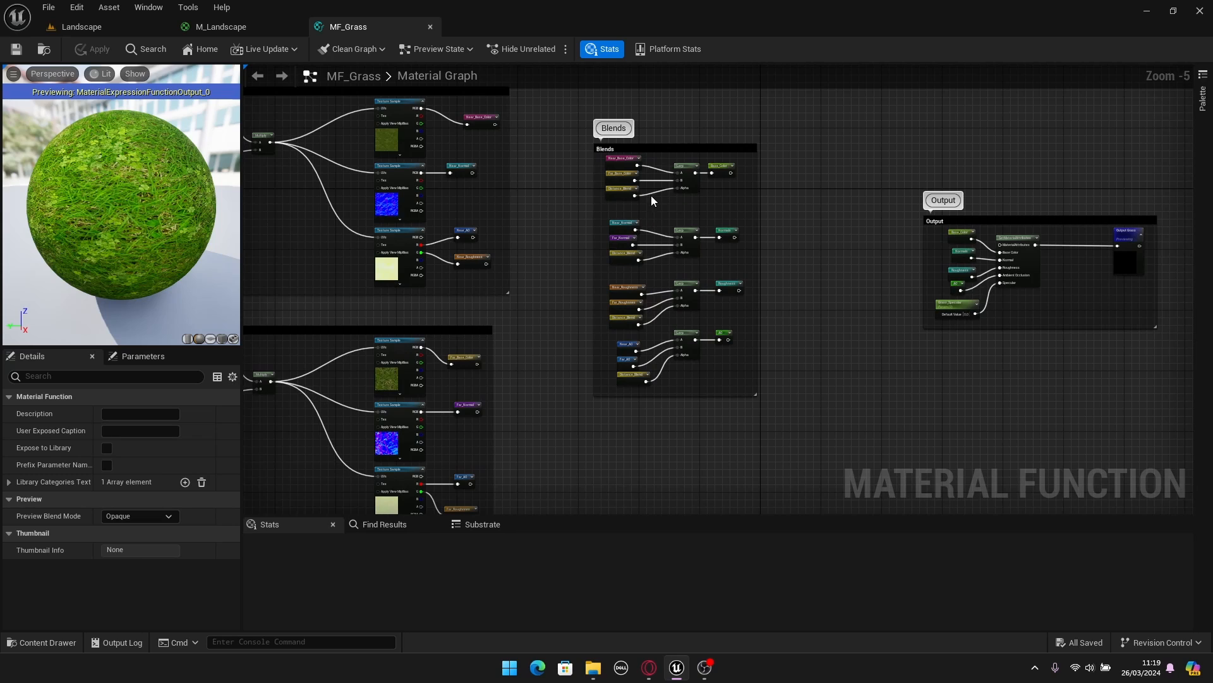
right_drag(664, 199, 693, 225)
scroll(721, 195, up, 2)
scroll(687, 234, down, 2)
right_drag(636, 252, 778, 251)
right_drag(530, 499, 517, 349)
right_drag(668, 311, 557, 439)
scroll(702, 203, up, 5)
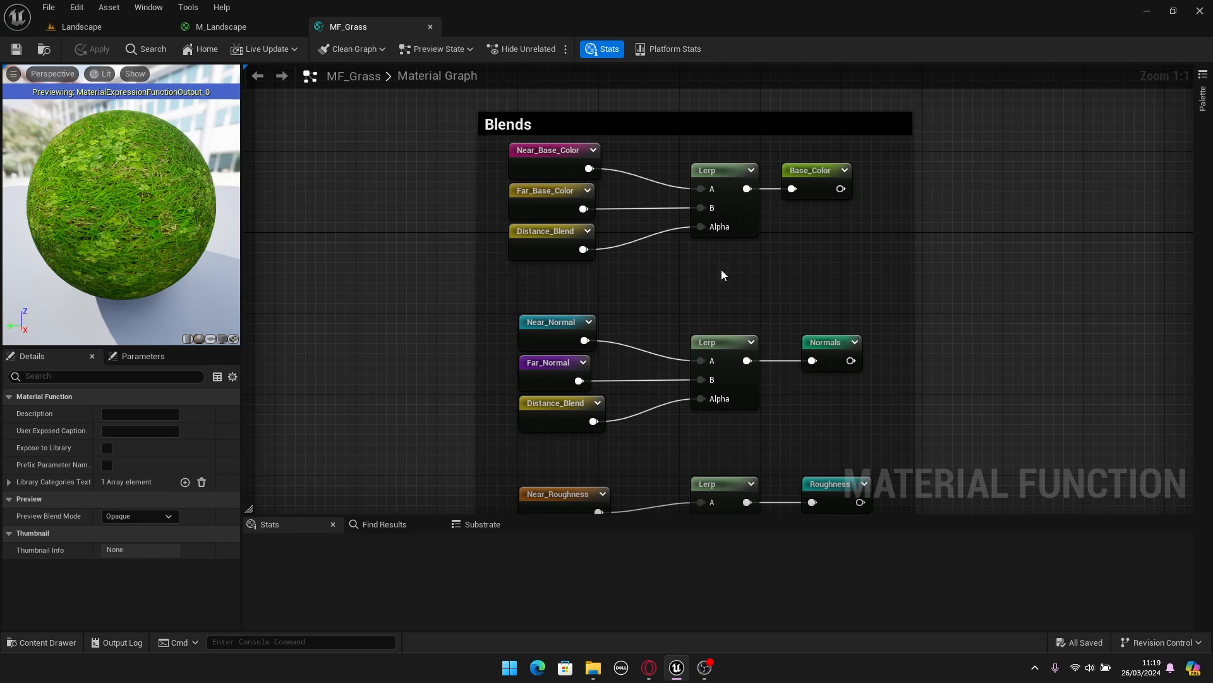
scroll(722, 242, down, 4)
Step: Examine the Output group with its SetMaterialAttributes node and the overall layout of the MF_Grass graph
right_drag(894, 312, 661, 312)
right_drag(757, 386, 556, 342)
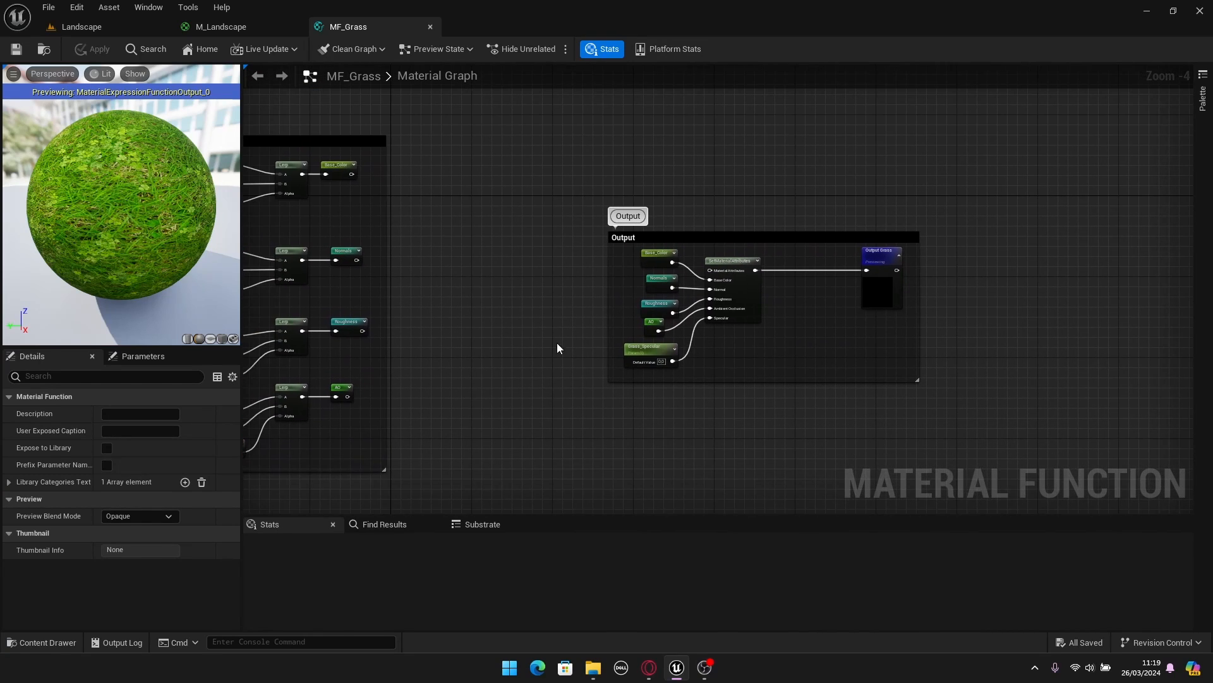
scroll(874, 289, up, 4)
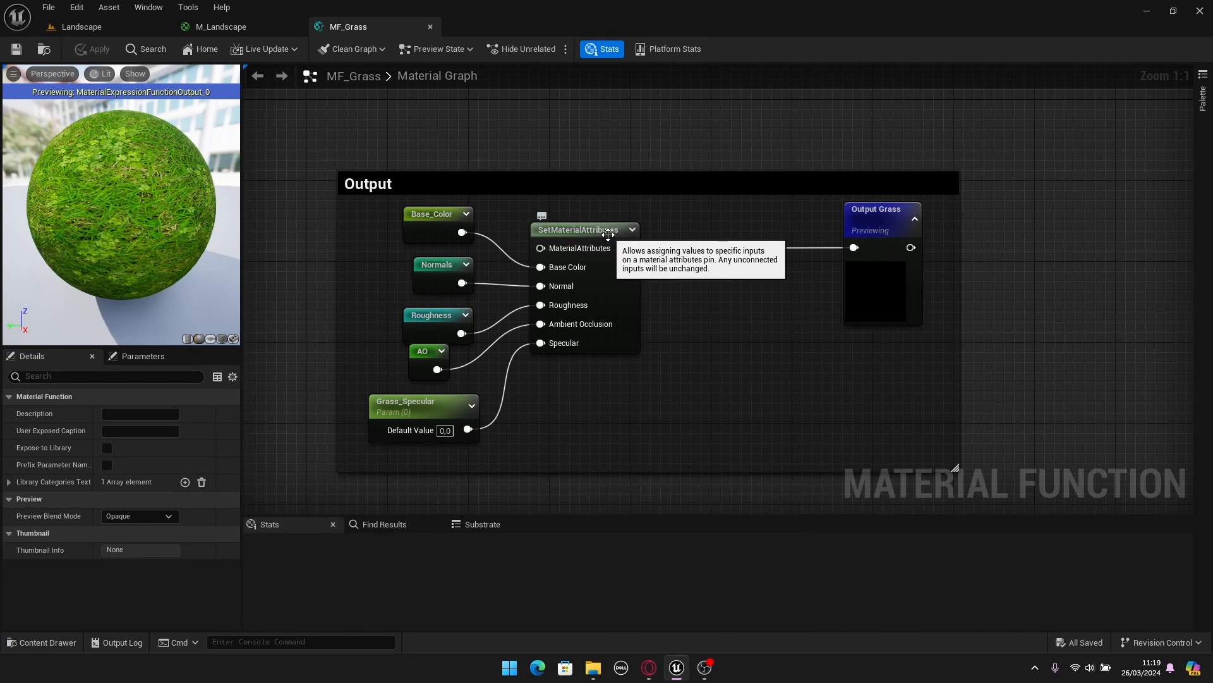
scroll(734, 272, down, 4)
scroll(742, 266, down, 4)
right_drag(669, 184, 785, 187)
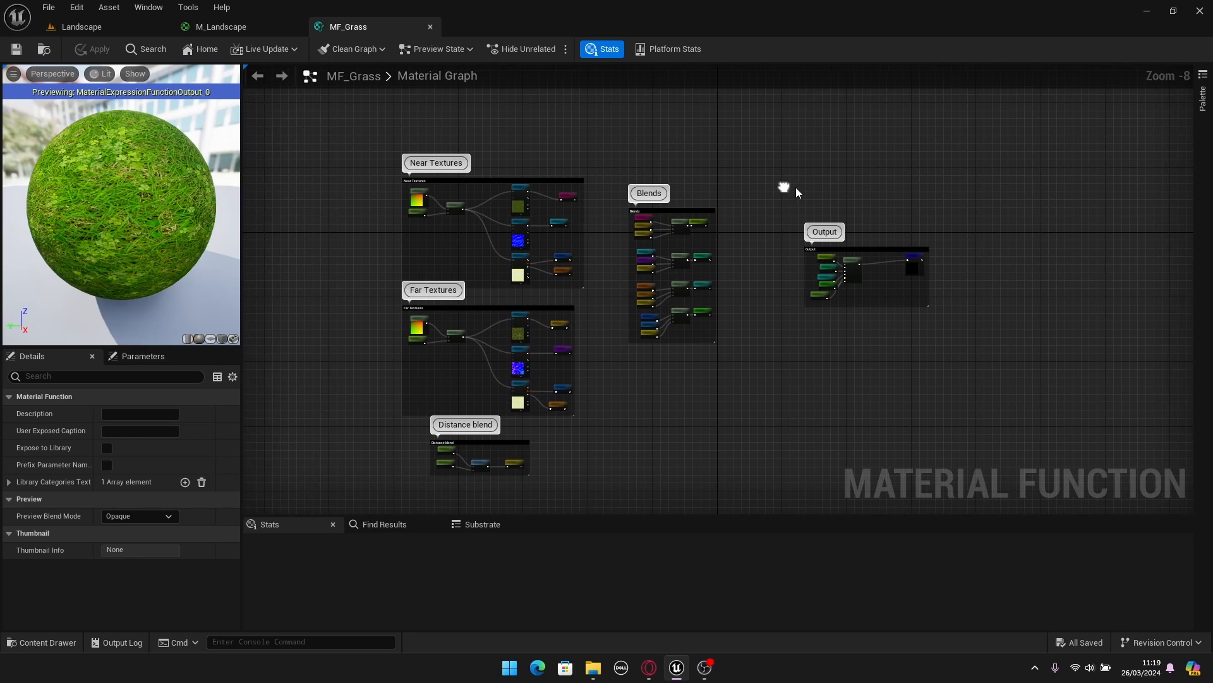
right_drag(678, 290, 688, 292)
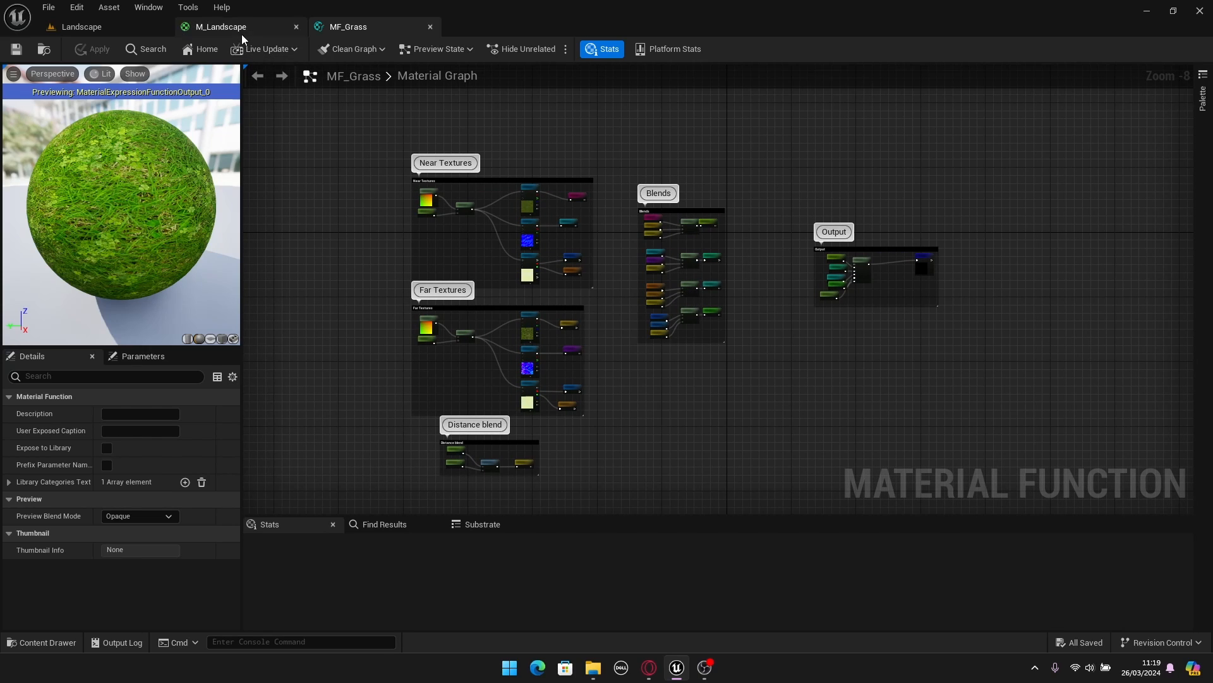
Step: Go back to the M_Landscape material graph, and close both the M_Landscape and MF_Grass editors
click(239, 28)
click(610, 423)
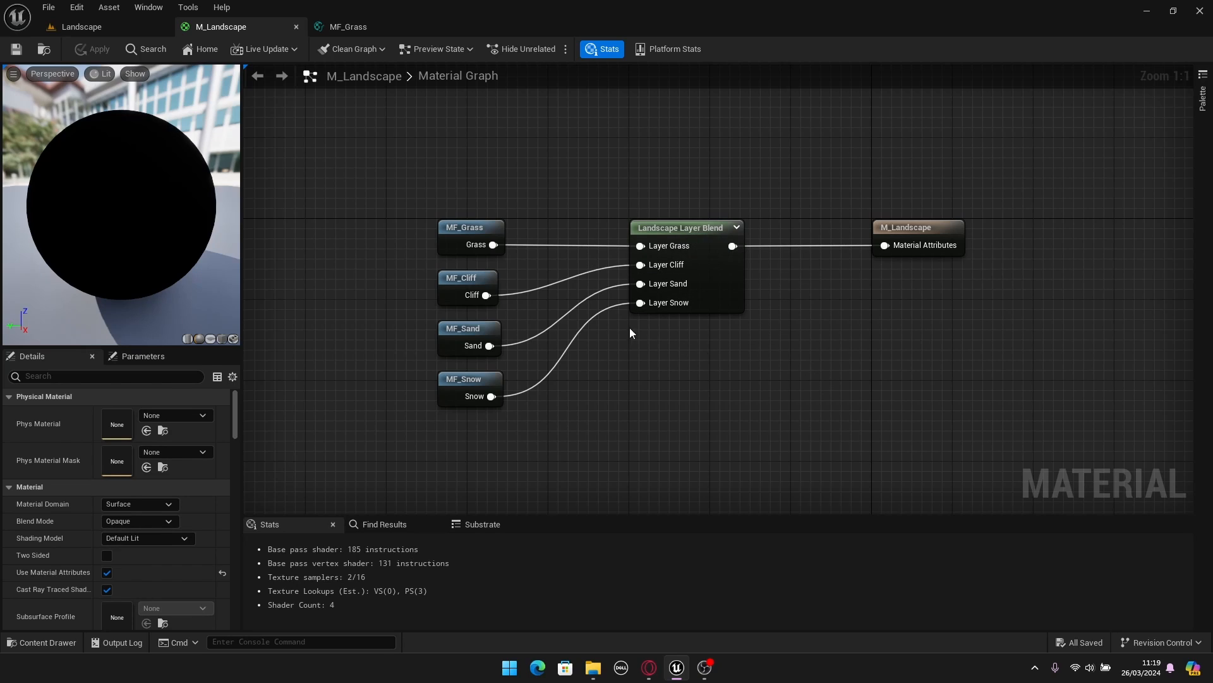
click(296, 28)
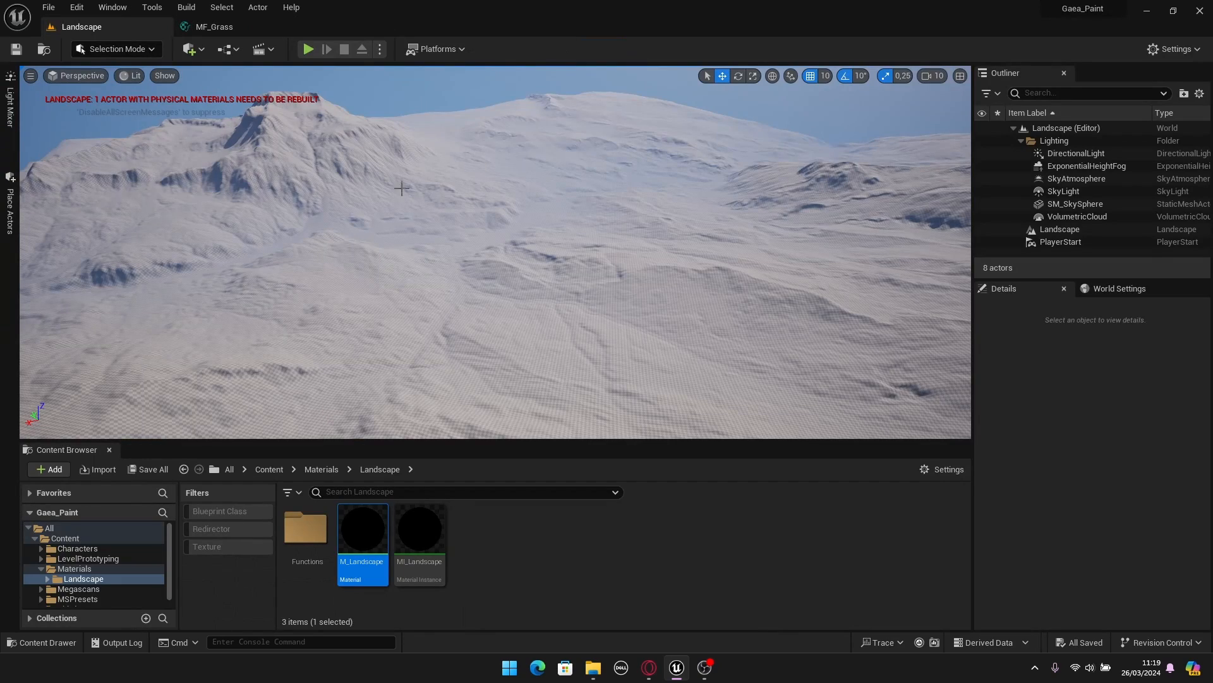
click(296, 26)
Step: Select the landscape in the level and assign the MI_Landscape material instance as its Landscape Material
click(538, 528)
click(531, 298)
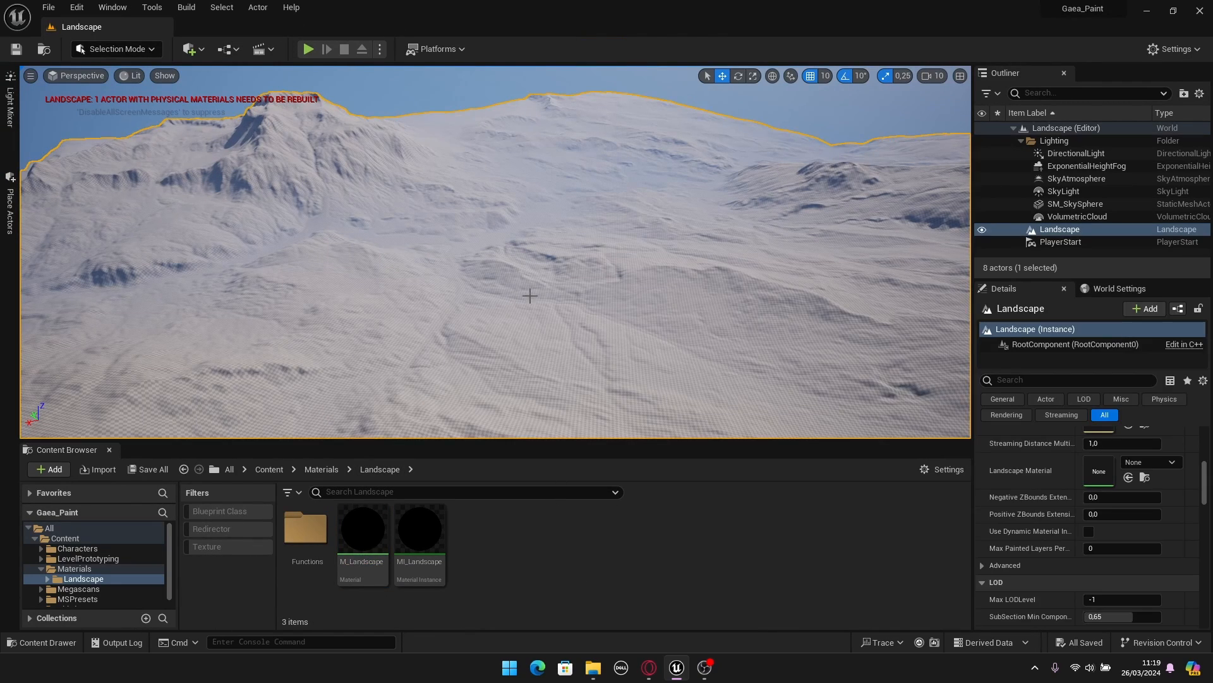
right_drag(530, 297, 545, 241)
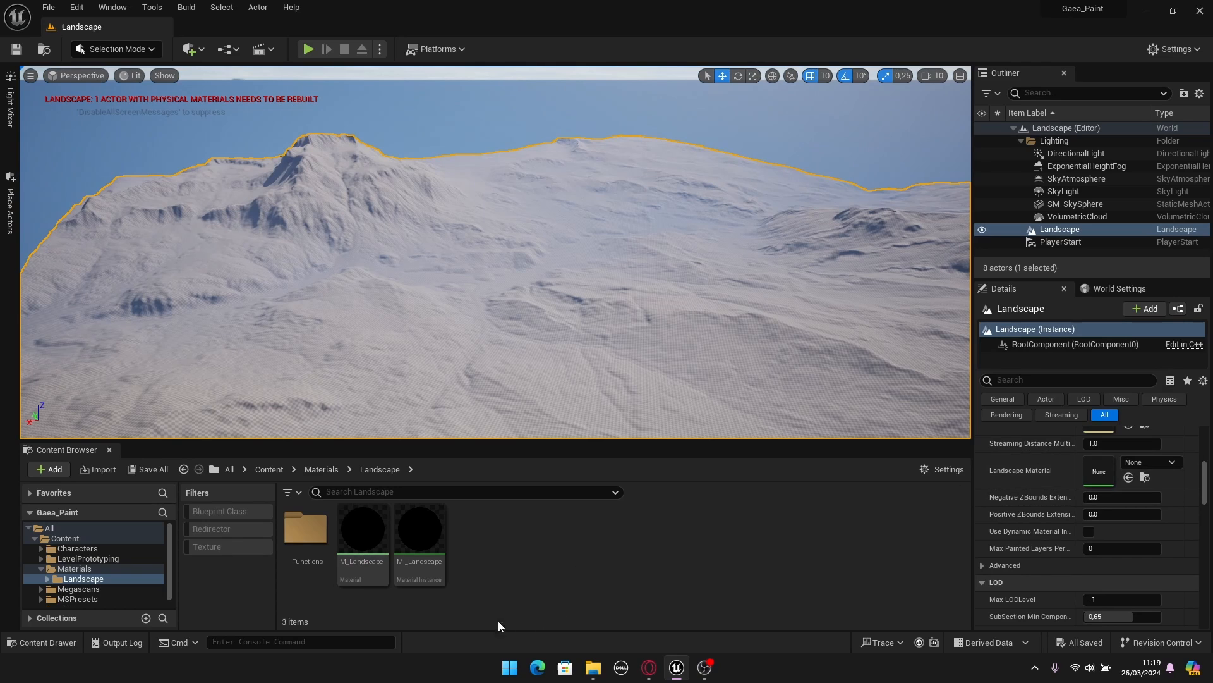
drag(433, 579, 1101, 470)
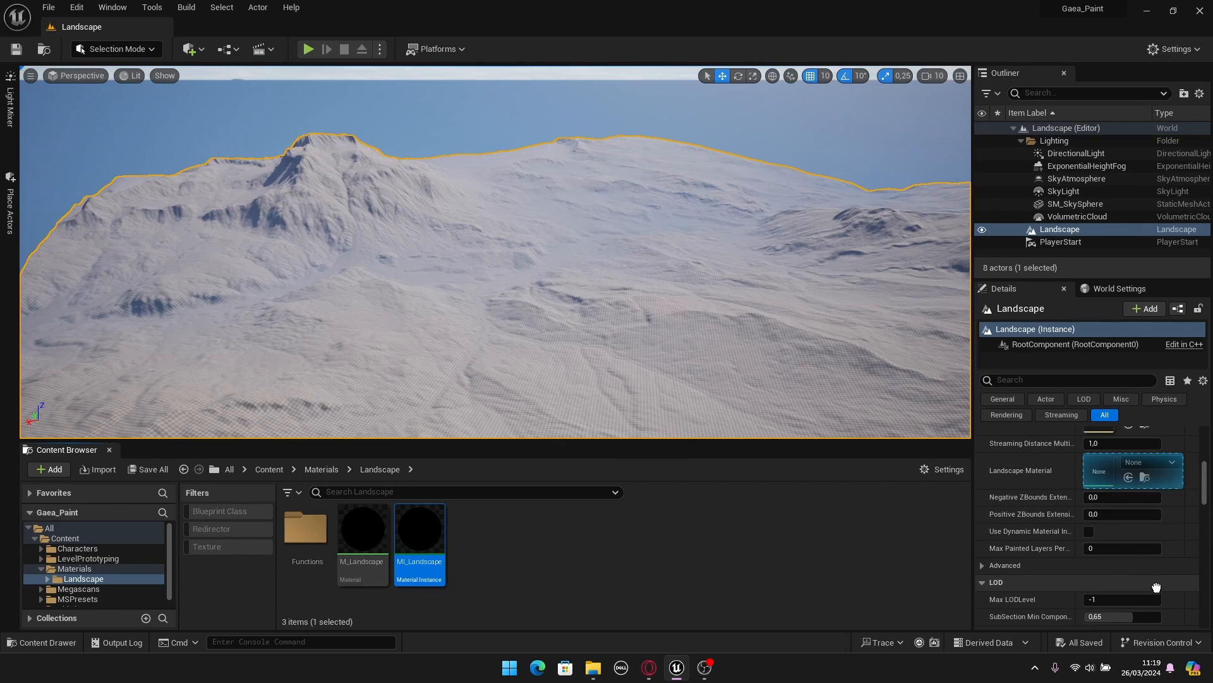
right_drag(606, 316, 599, 339)
mouse_move(565, 271)
right_down()
mouse_move(562, 303)
mouse_move(553, 278)
mouse_move(564, 270)
right_up()
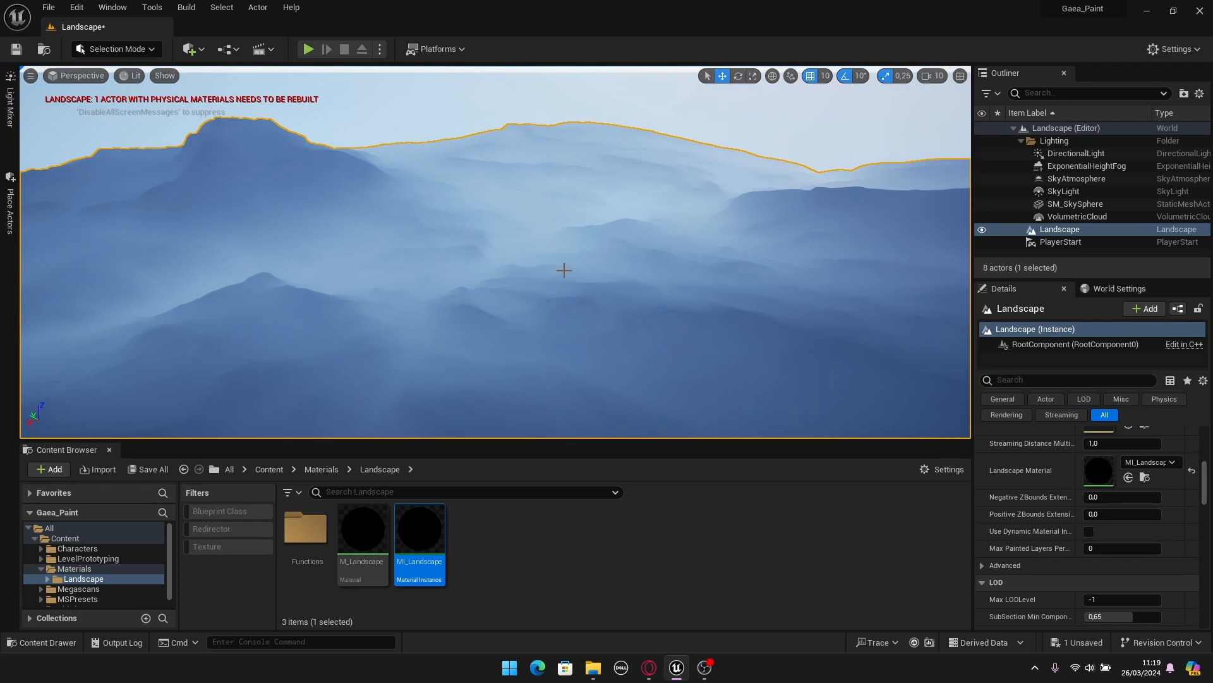
right_drag(564, 270, 555, 261)
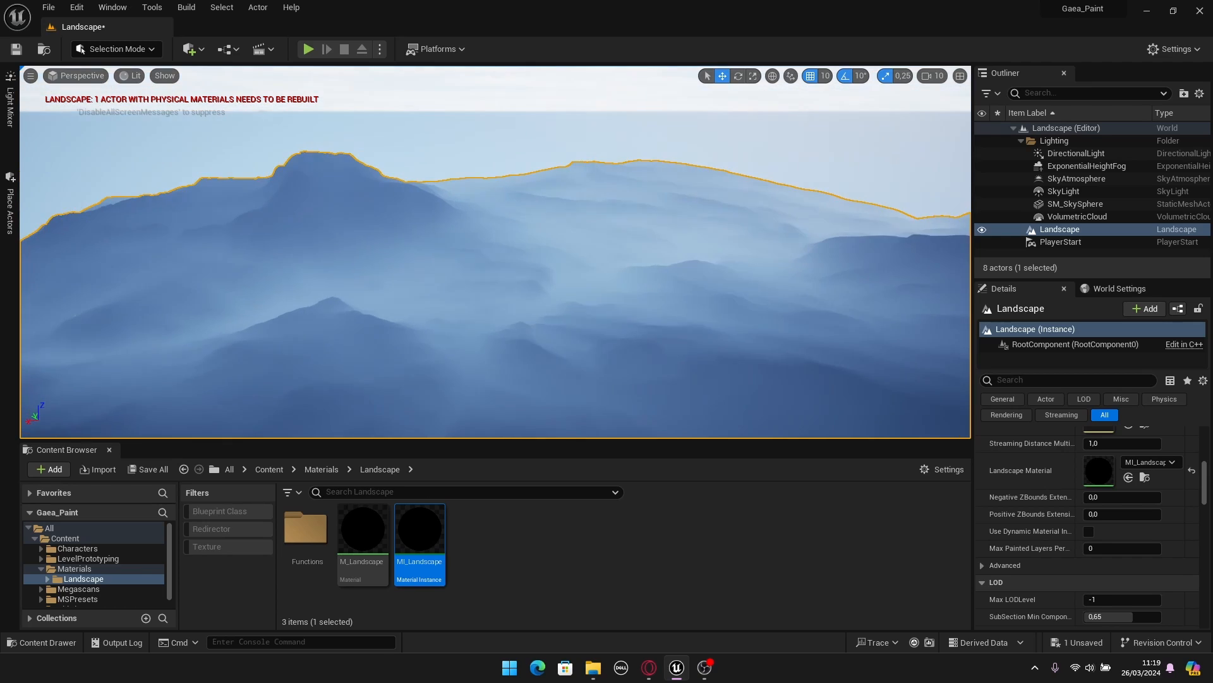
Step: Switch to Landscape mode and create a weight-blended layer info named Grass_LayerInfo for the Grass layer in Landscape_sharedassets
click(112, 48)
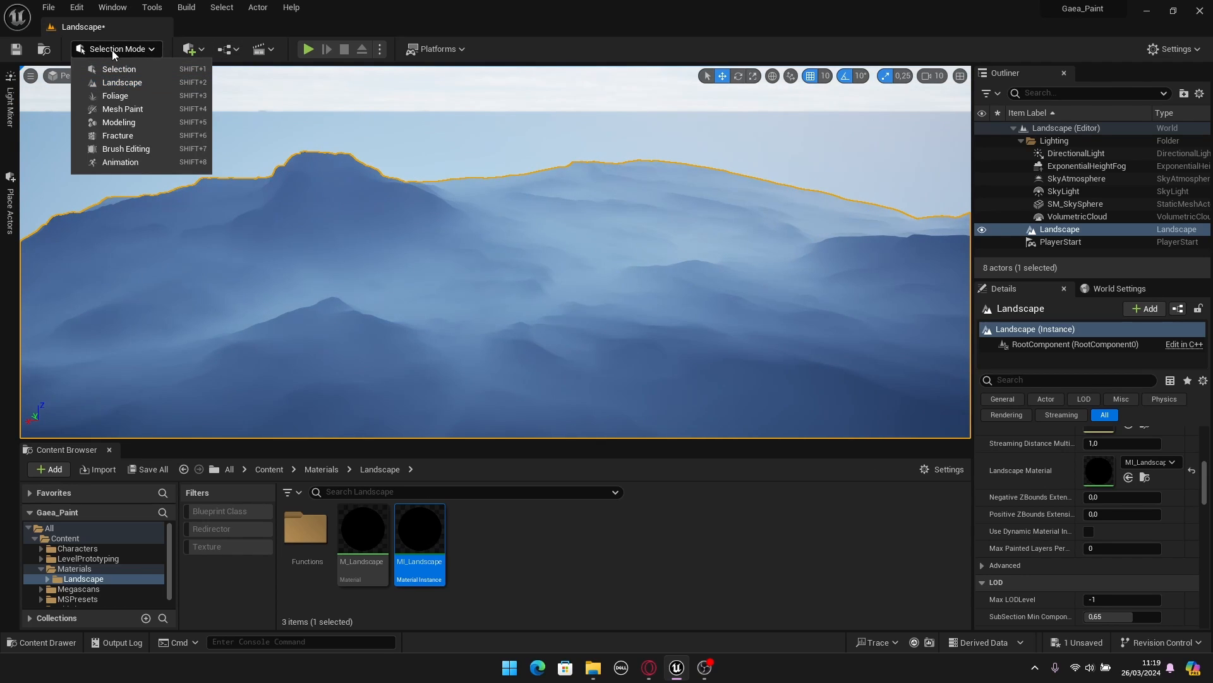
click(124, 84)
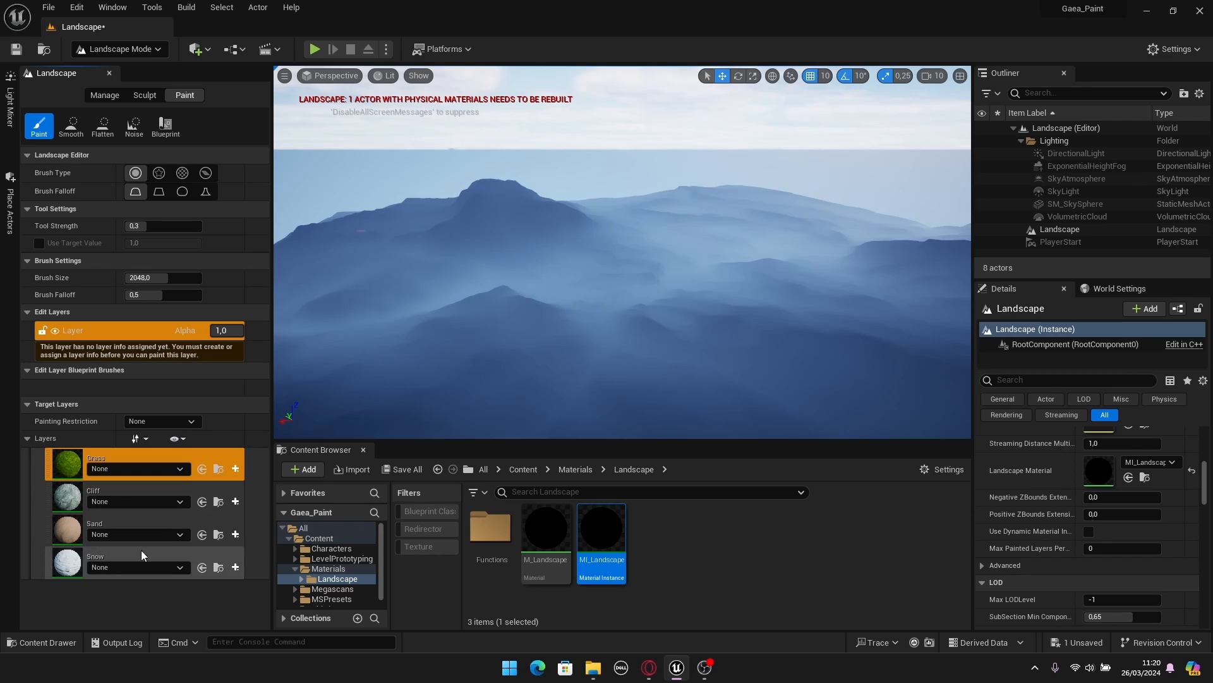
click(235, 471)
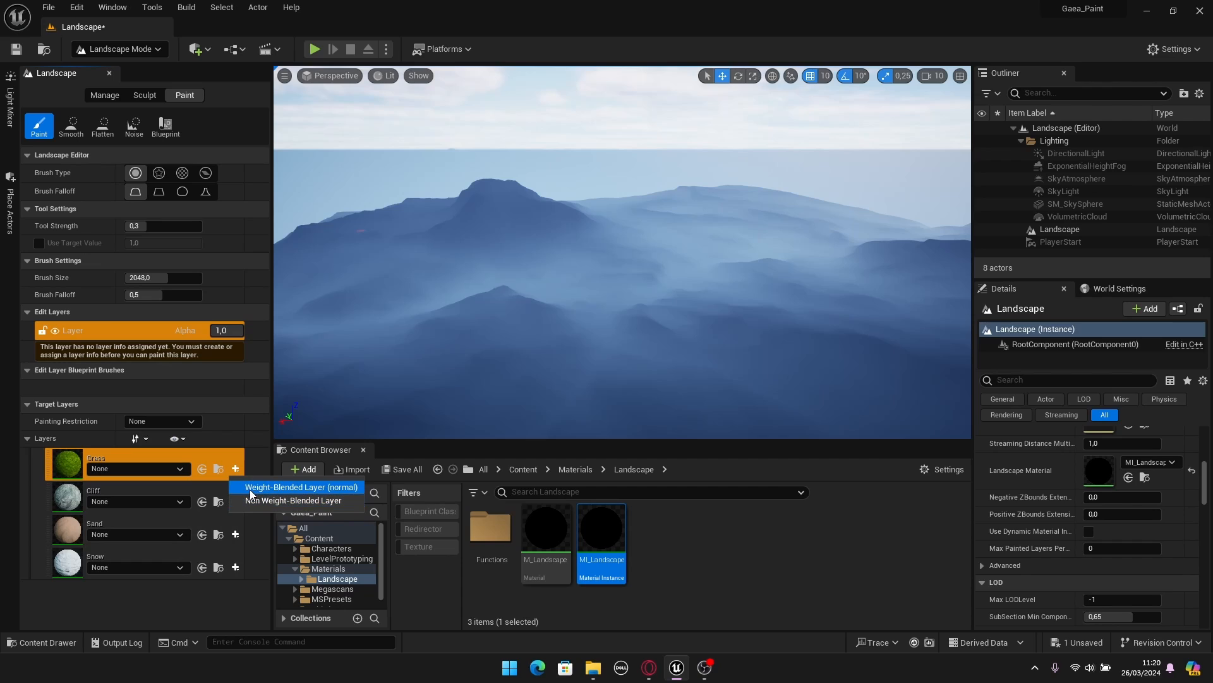
click(301, 487)
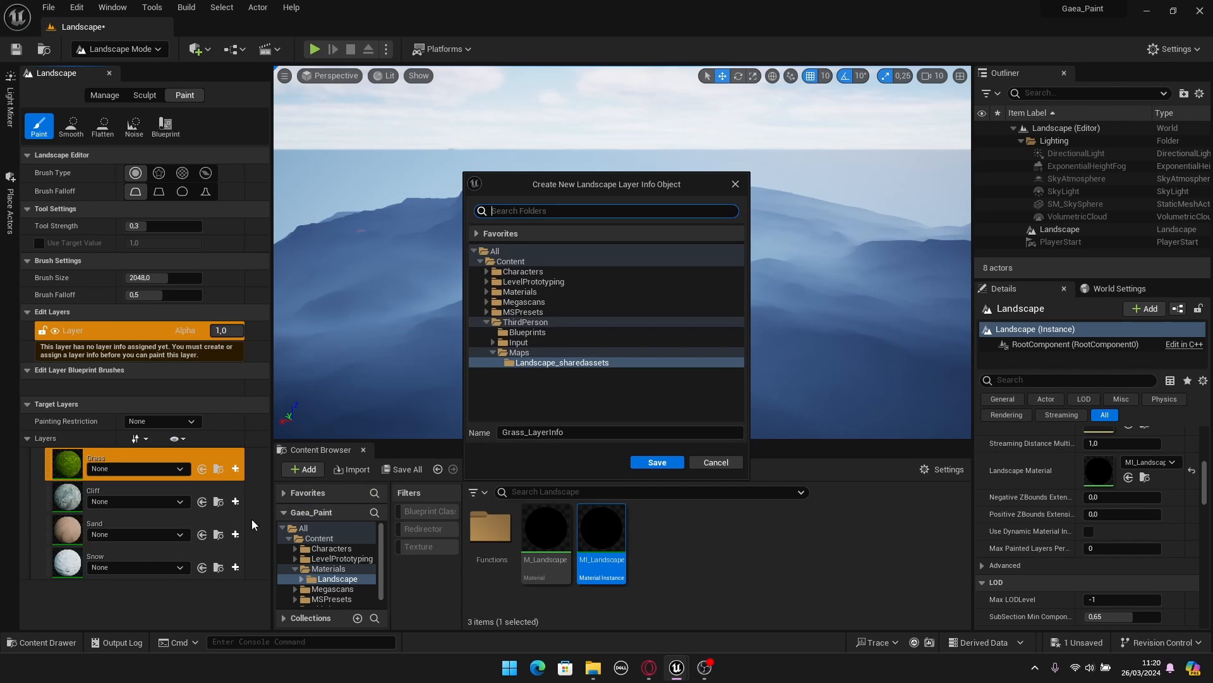
click(661, 466)
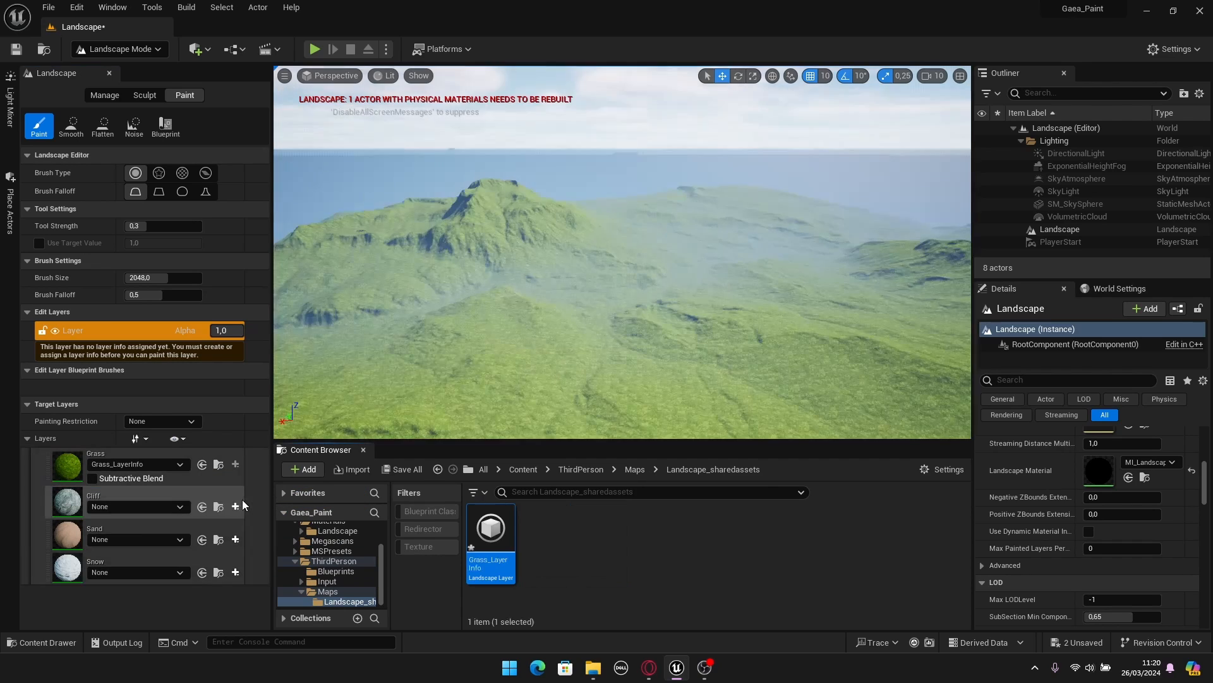
Step: Create weight-blended layer info objects Cliff_LayerInfo and Sand_LayerInfo for the Cliff and Sand layers
click(236, 506)
click(247, 526)
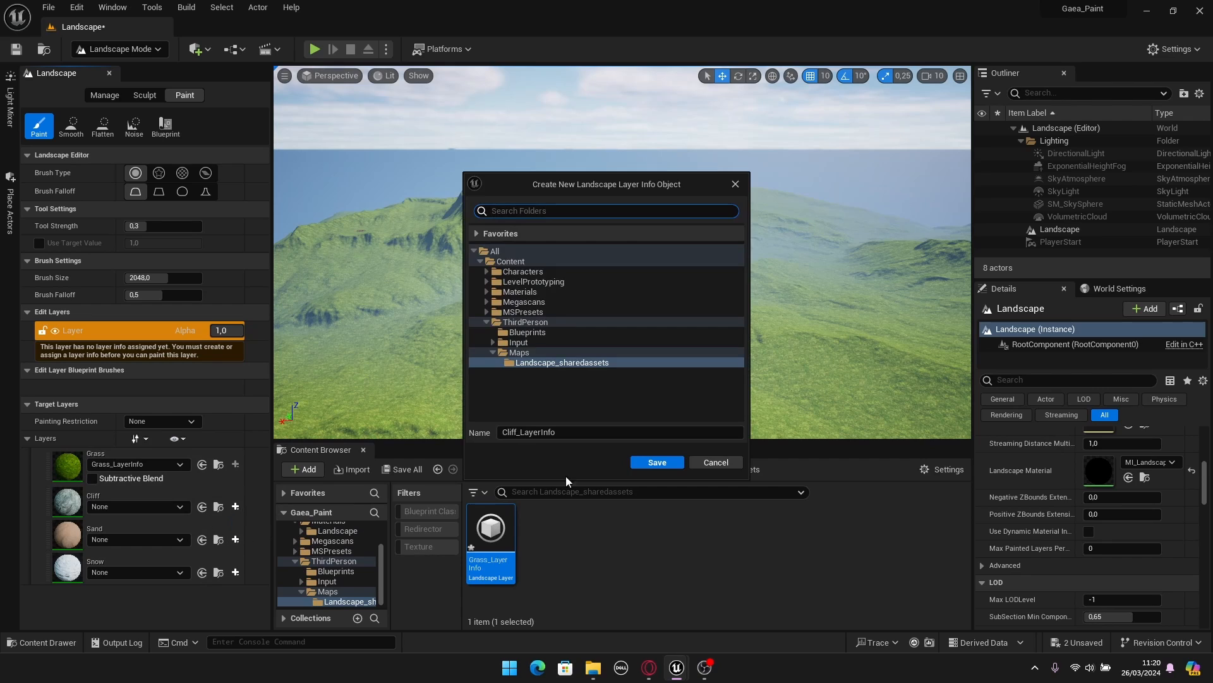
click(655, 461)
click(235, 544)
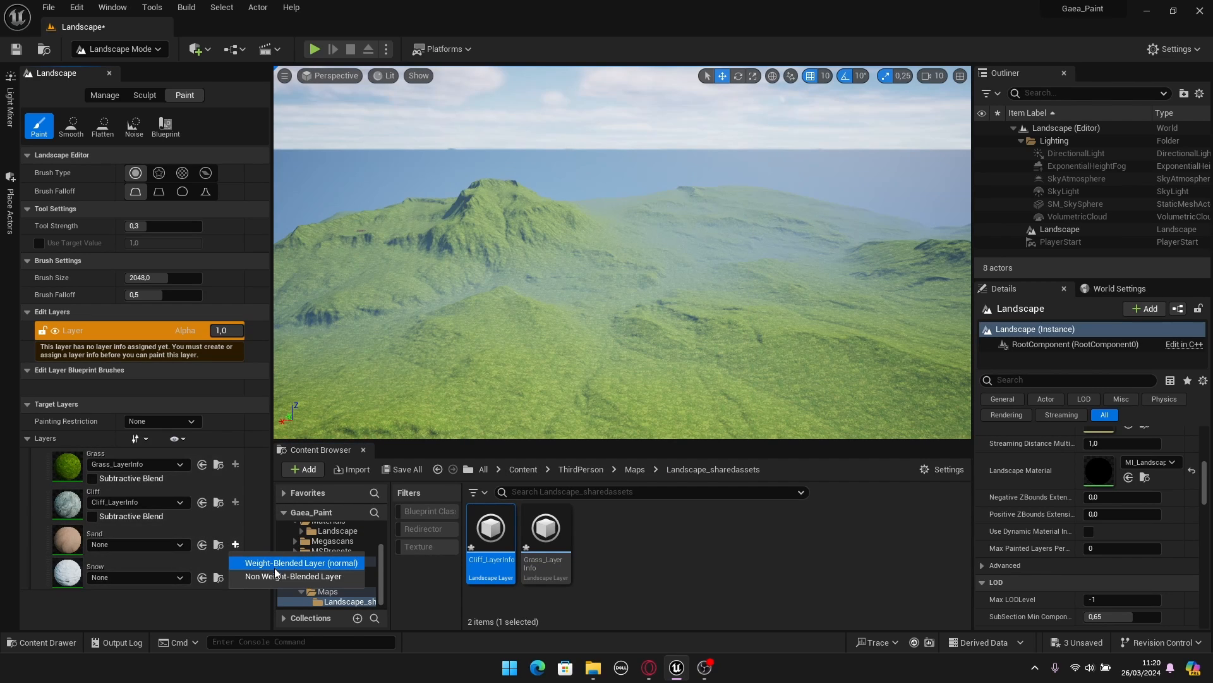
click(248, 564)
click(658, 461)
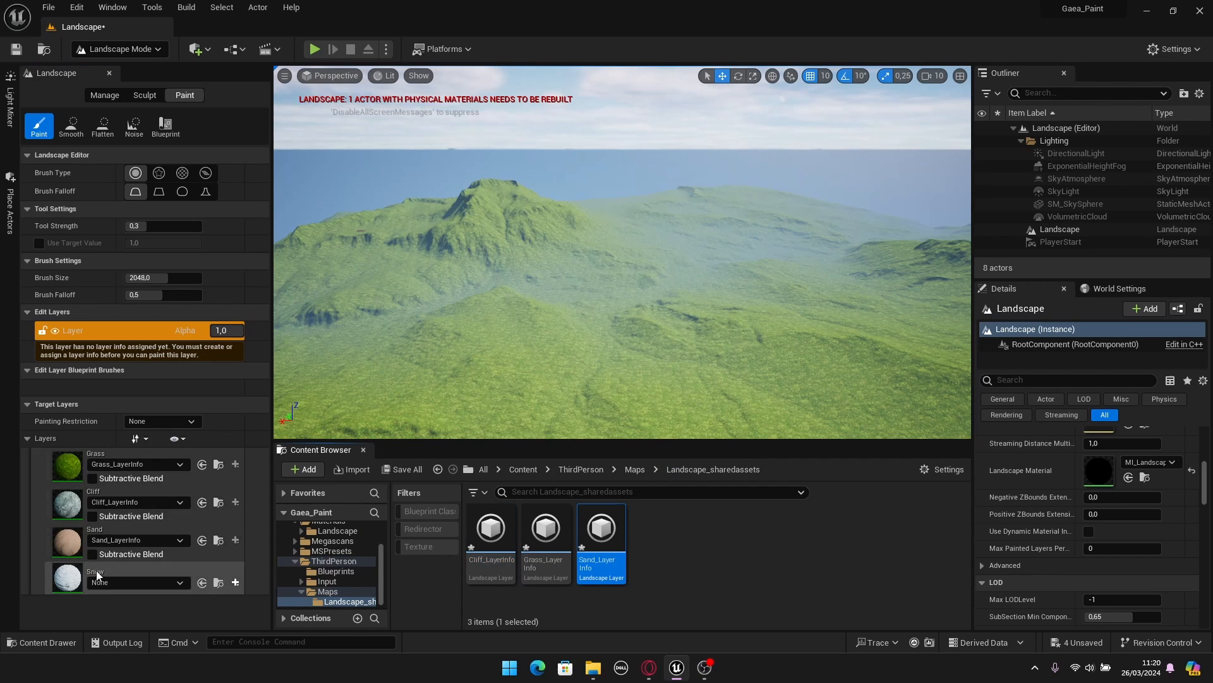
Step: Create the weight-blended Snow_LayerInfo object for the Snow layer and look over the terrain
click(235, 583)
click(294, 605)
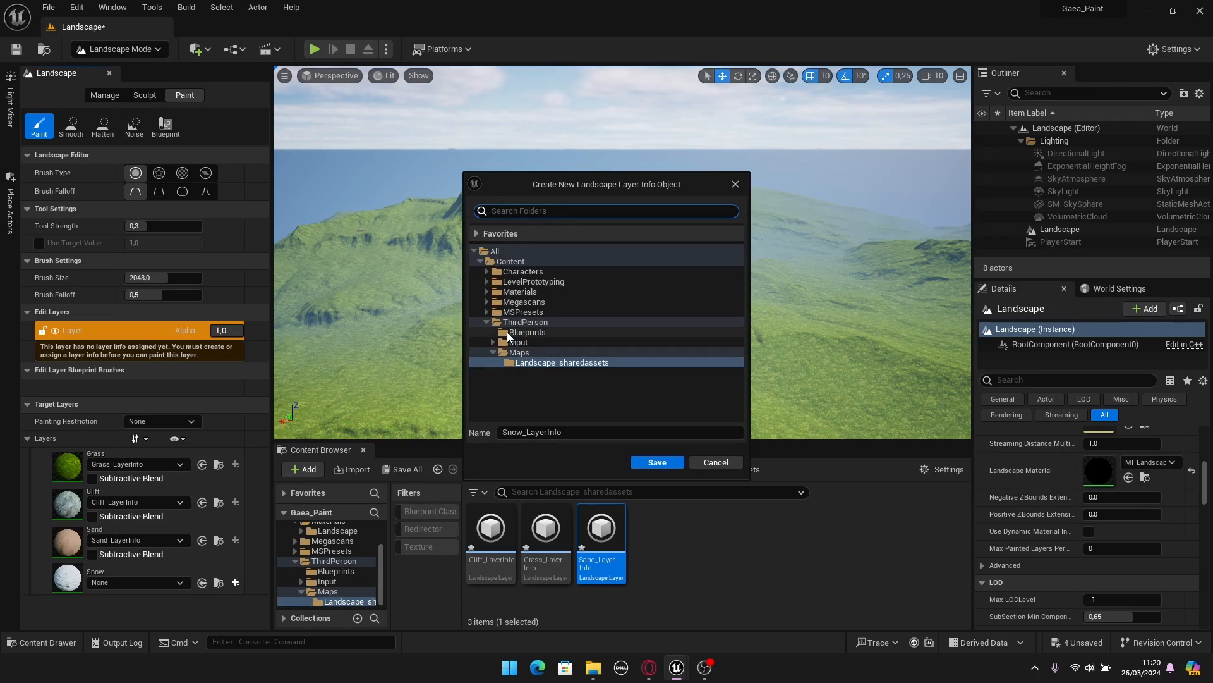
click(657, 462)
right_drag(616, 334, 613, 386)
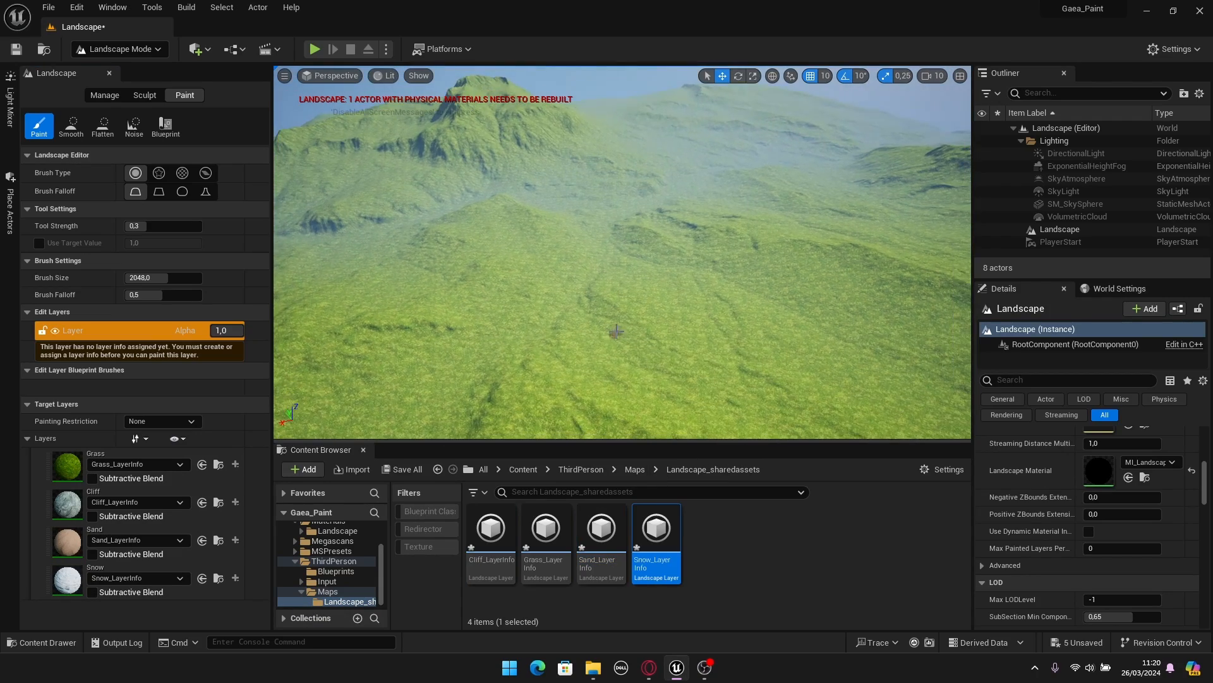
mouse_move(605, 321)
right_down()
mouse_move(638, 275)
mouse_move(784, 285)
mouse_move(617, 278)
mouse_move(683, 285)
right_up()
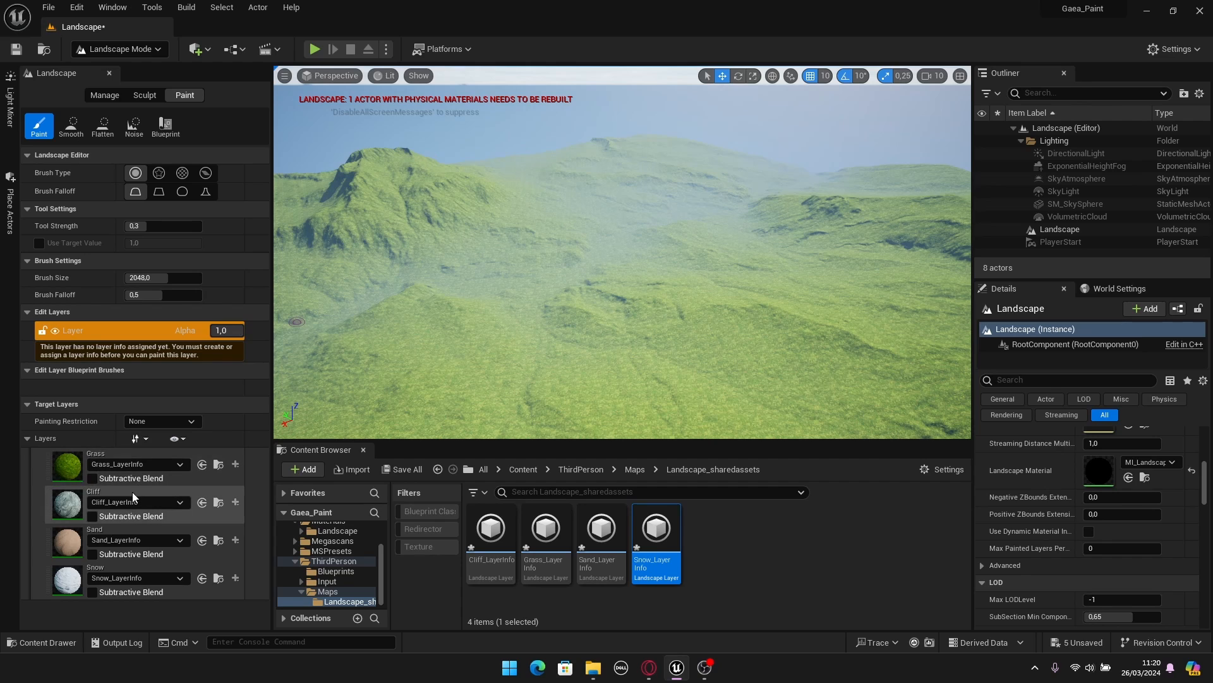
right_drag(455, 303, 351, 344)
Step: Fill the whole landscape with the Cliff layer and look over the terrain
right_click(67, 507)
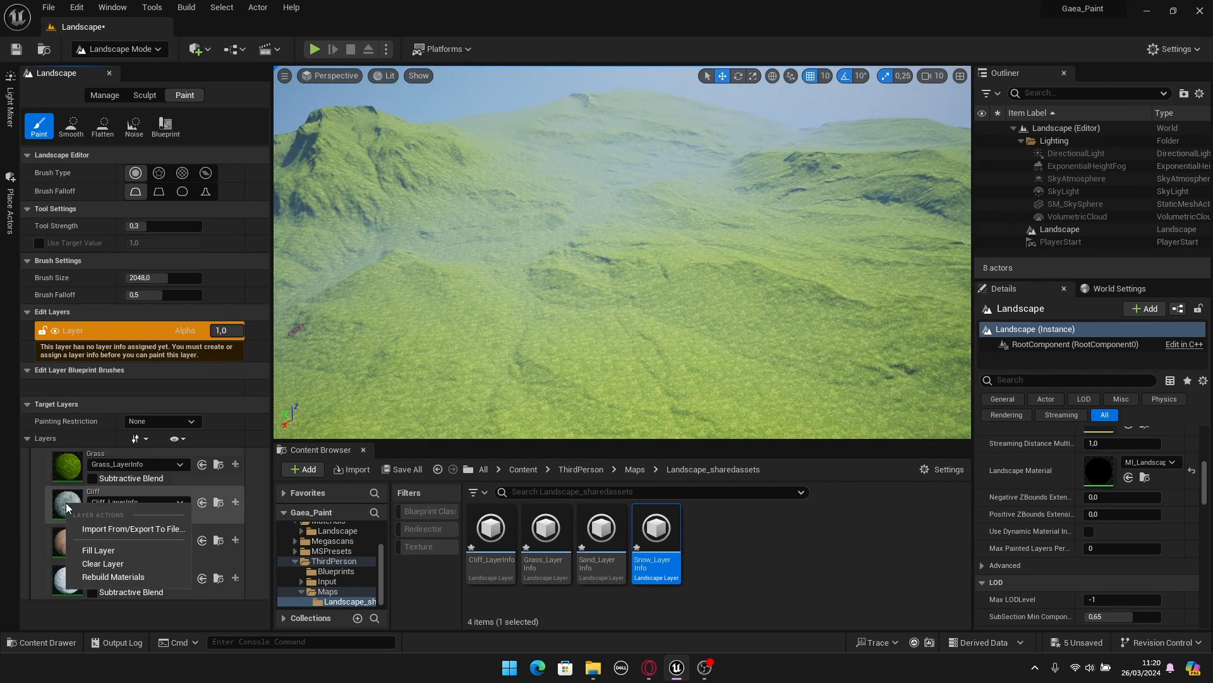
click(95, 550)
right_drag(455, 284, 443, 247)
right_drag(623, 253, 588, 253)
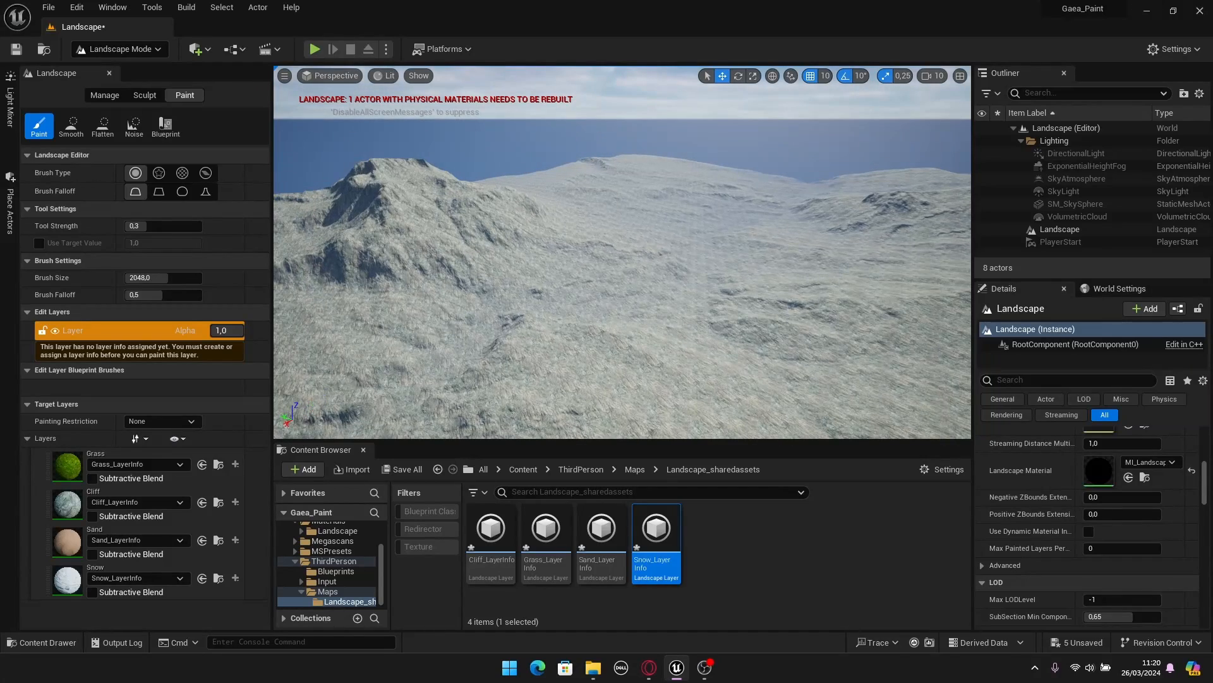
Step: Fill the whole landscape with the Grass layer
right_click(70, 469)
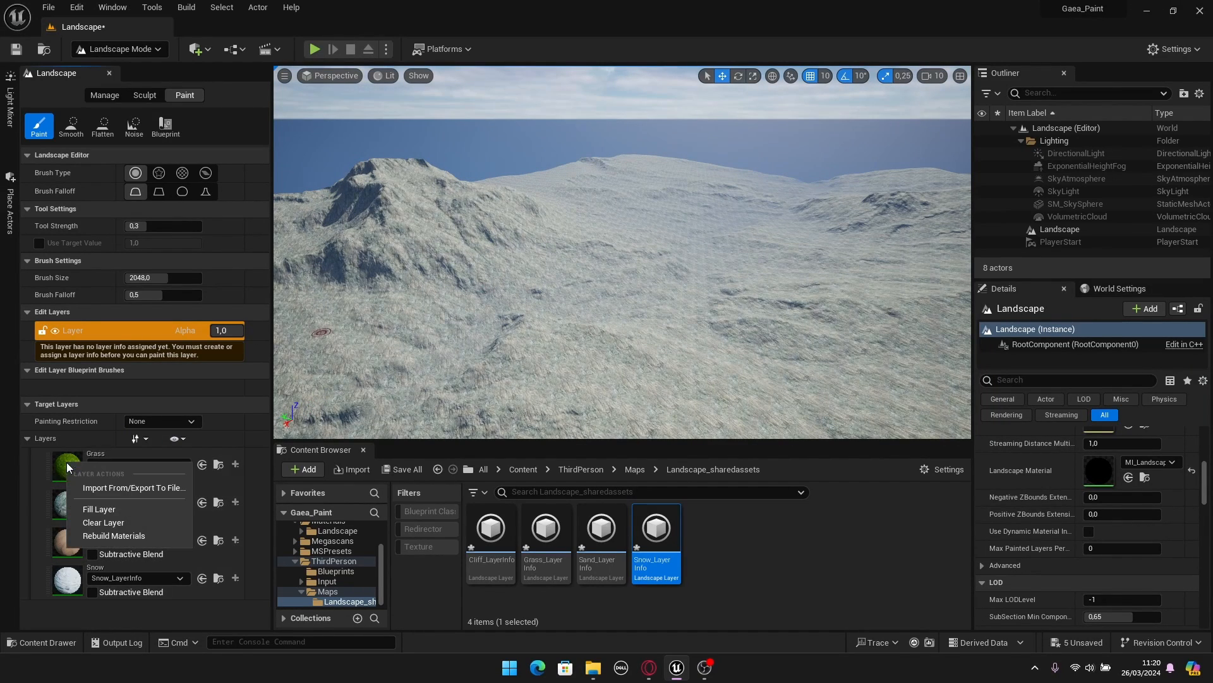
click(108, 509)
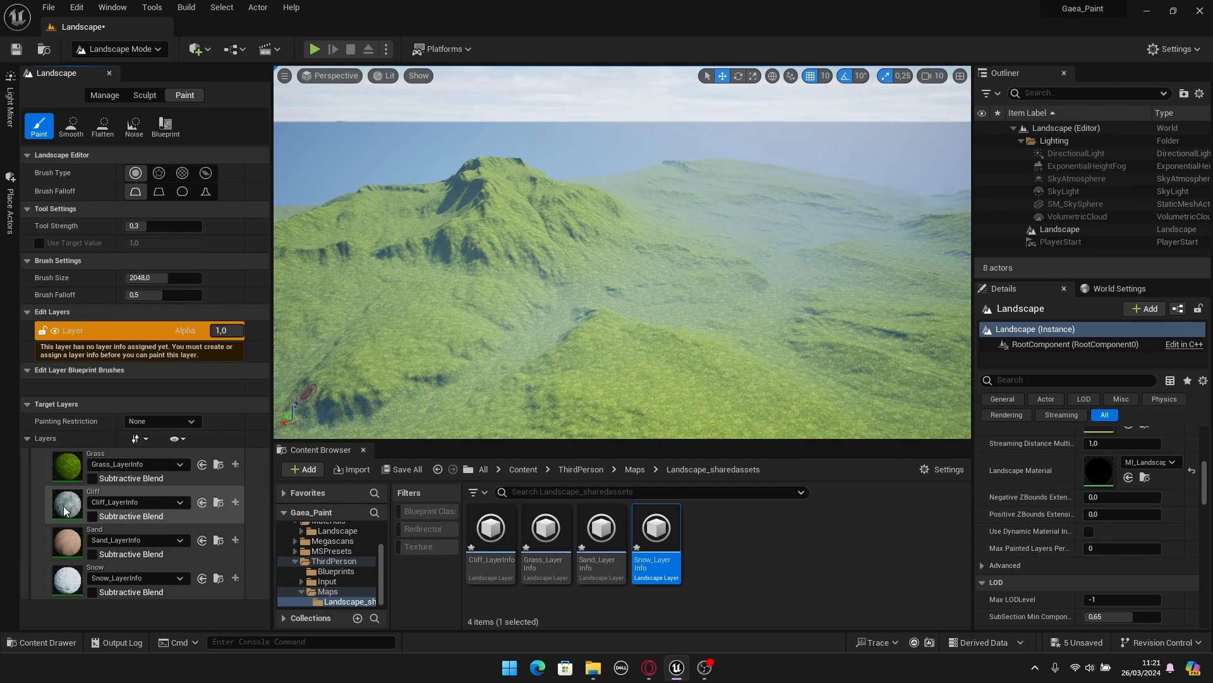
Step: Import Slope_map from the Gaea Maps folder into the Cliff layer of the landscape
right_click(66, 512)
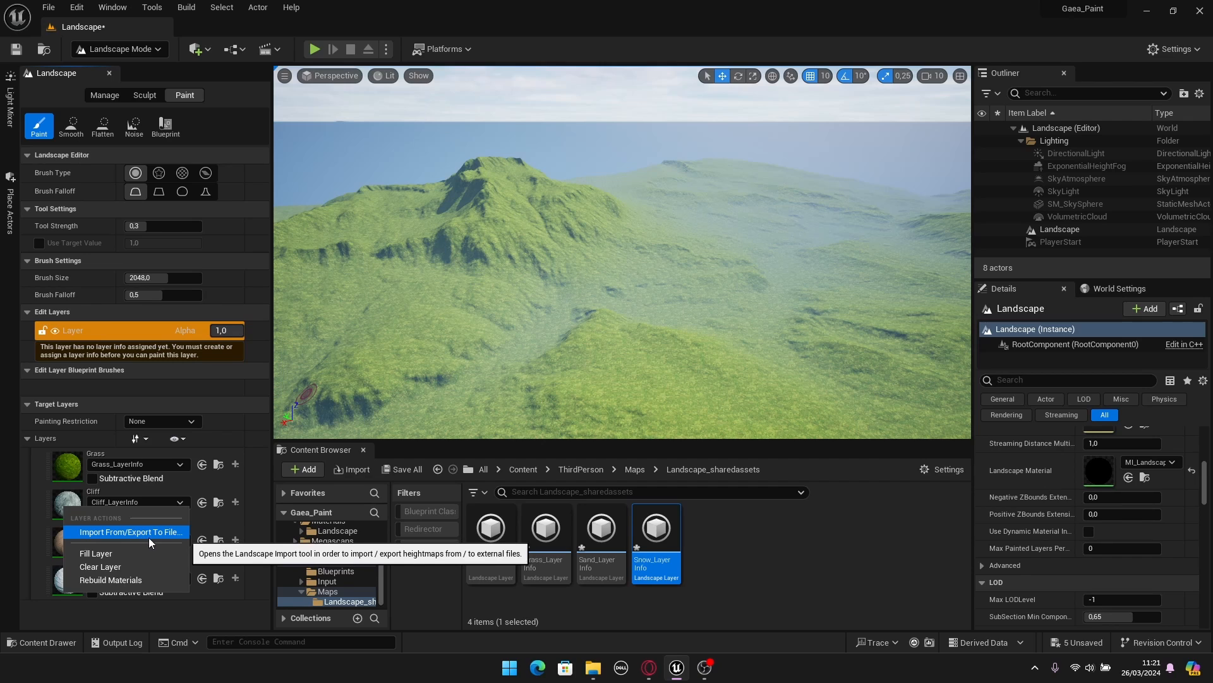
click(170, 536)
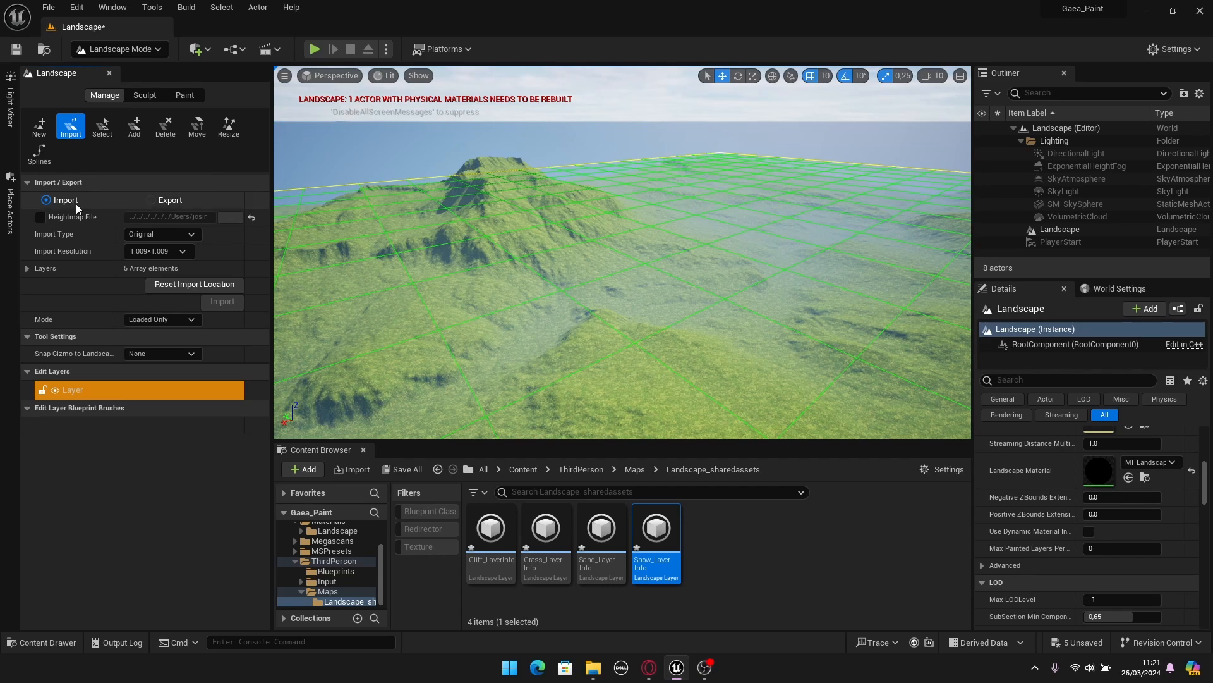
click(28, 269)
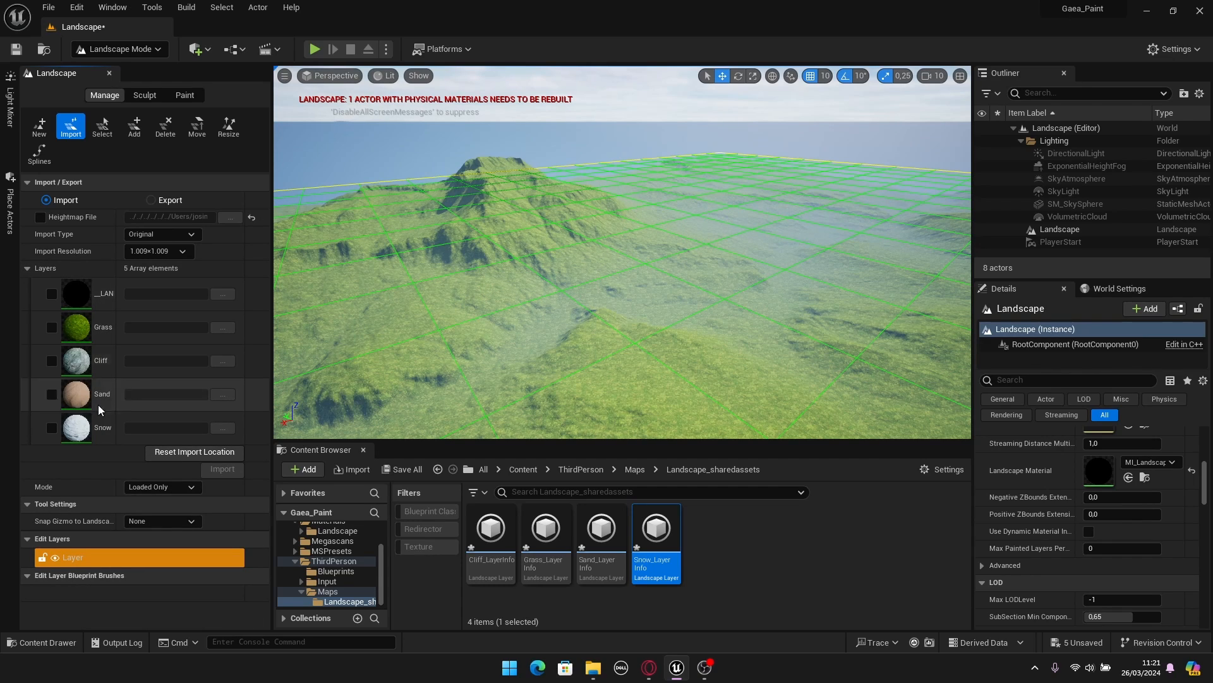
click(50, 359)
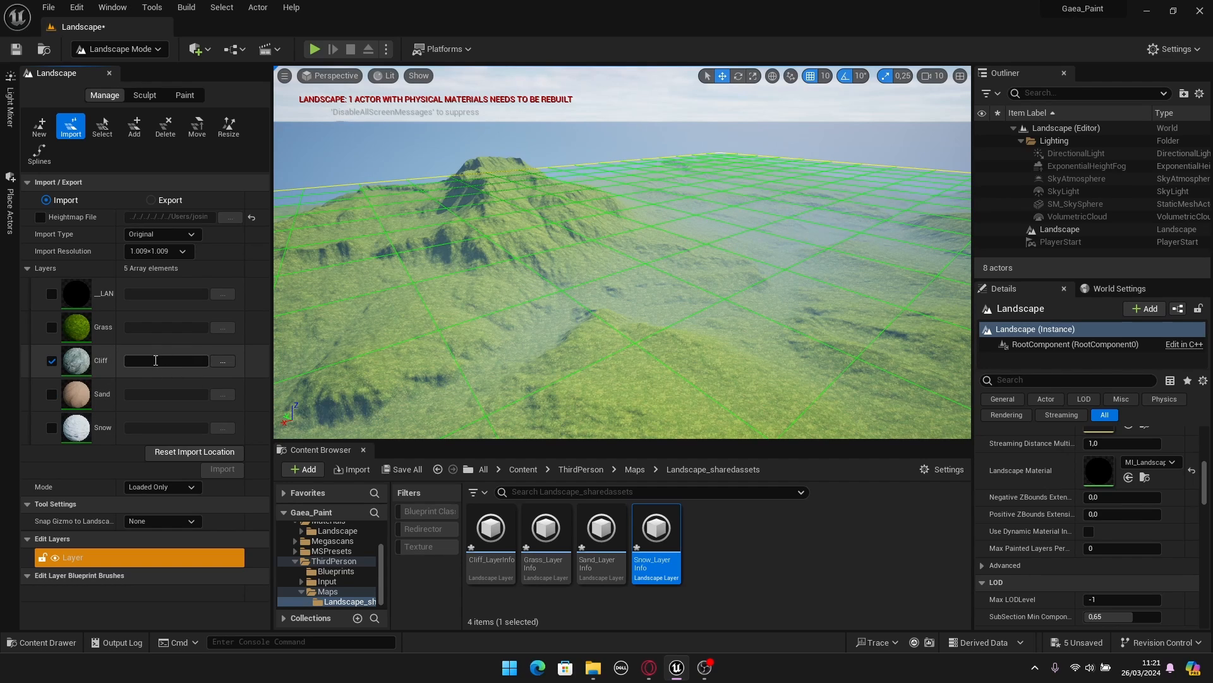
click(222, 362)
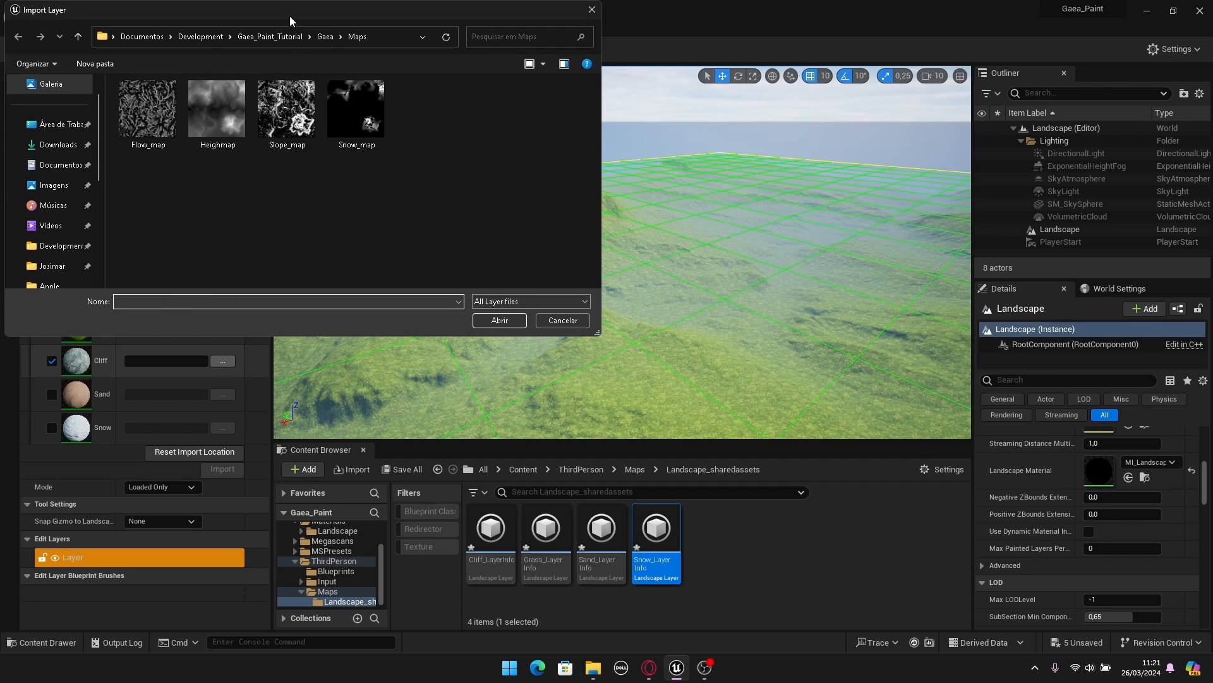
drag(289, 16, 692, 62)
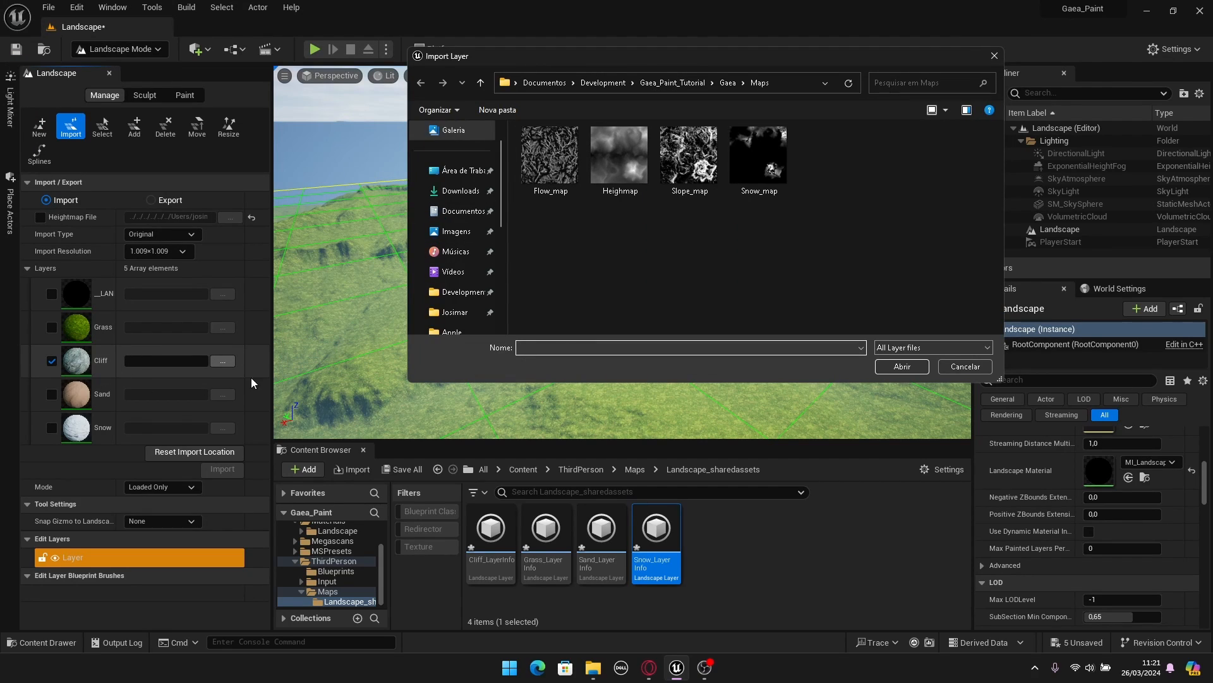
click(699, 180)
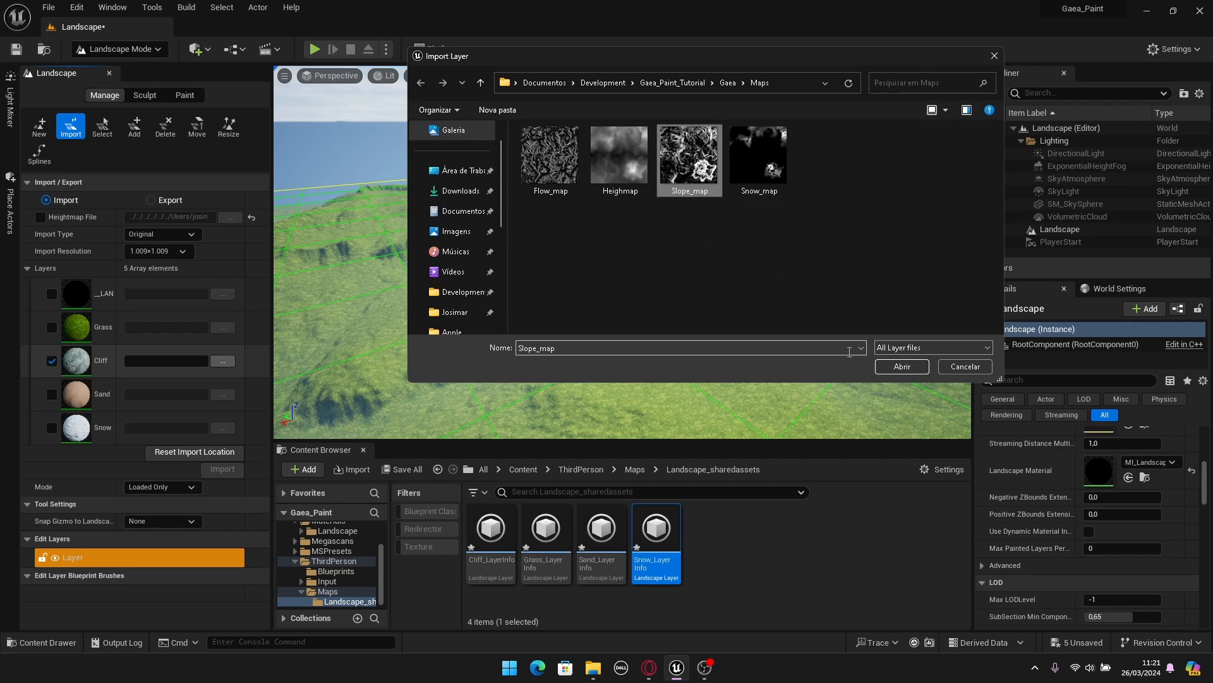
click(902, 366)
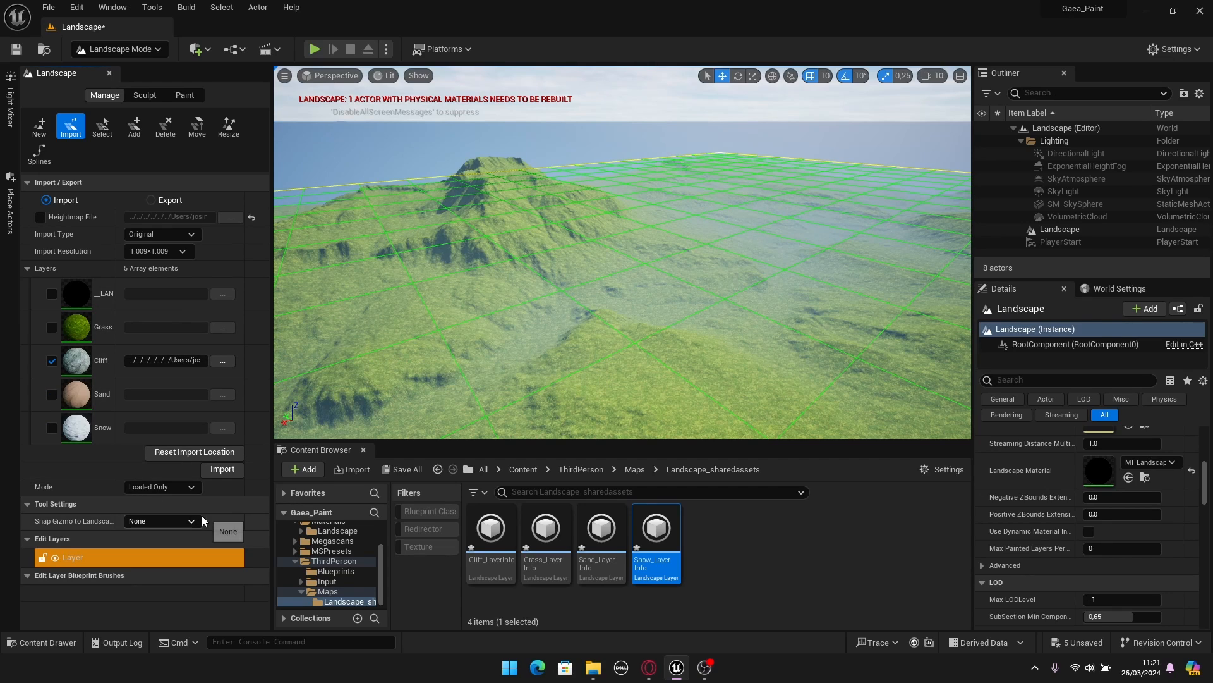
click(221, 469)
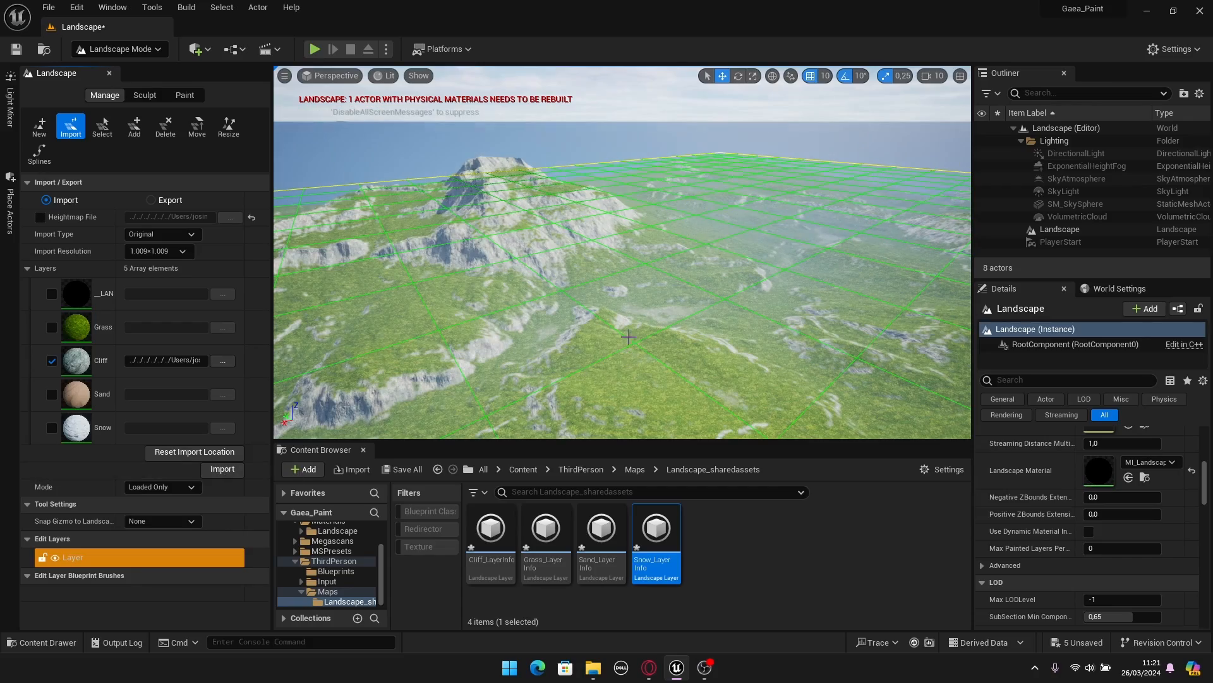
Step: Examine the painted cliffs on the terrain and compare them with the Slope_map.png image from the Gaea_Paint_Tutorial folder
key(w)
right_drag(622, 253, 664, 249)
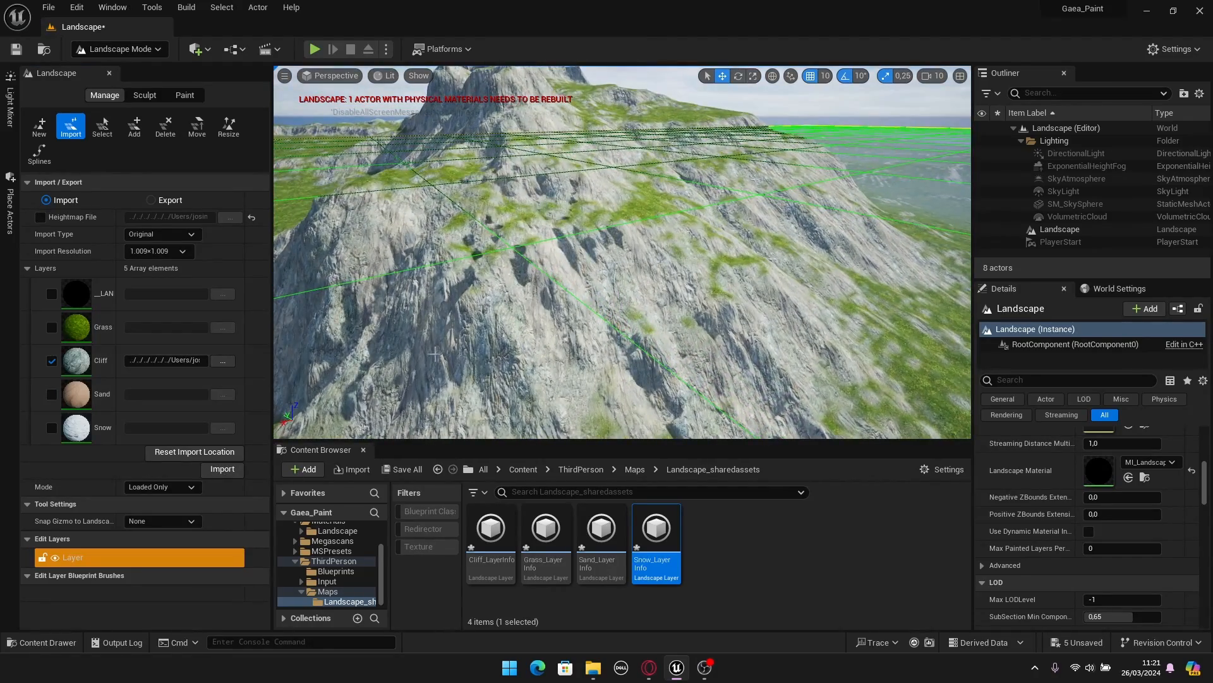
key(s)
right_drag(505, 272, 569, 260)
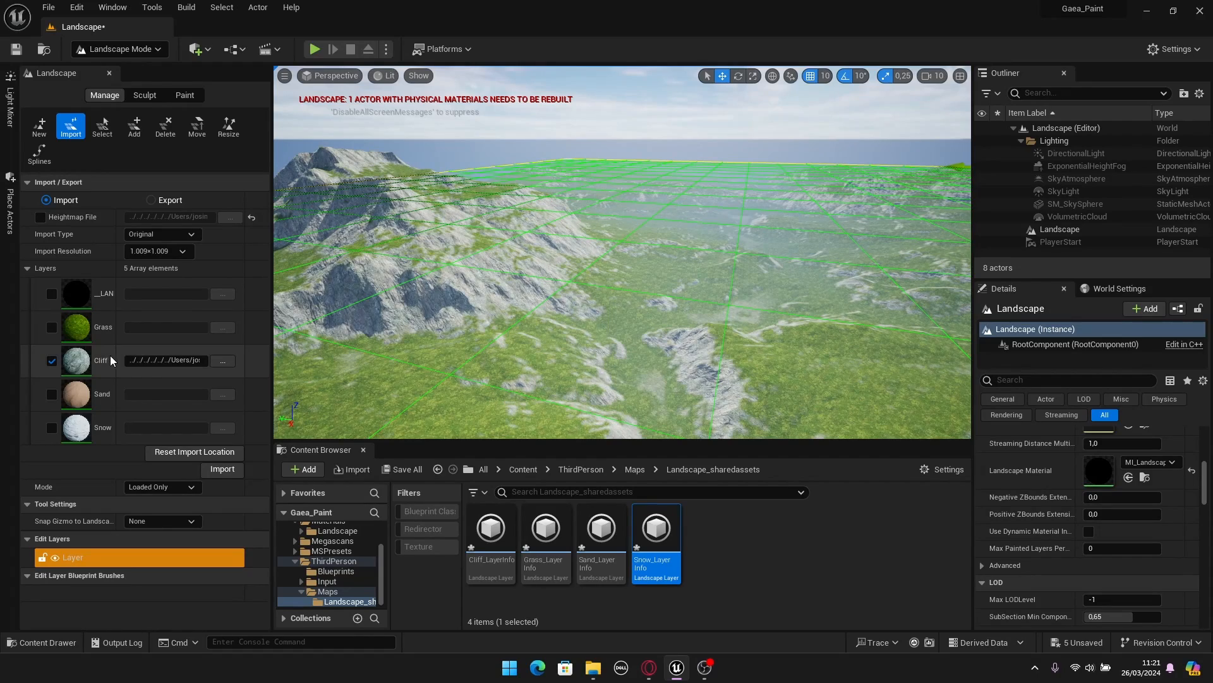
click(604, 670)
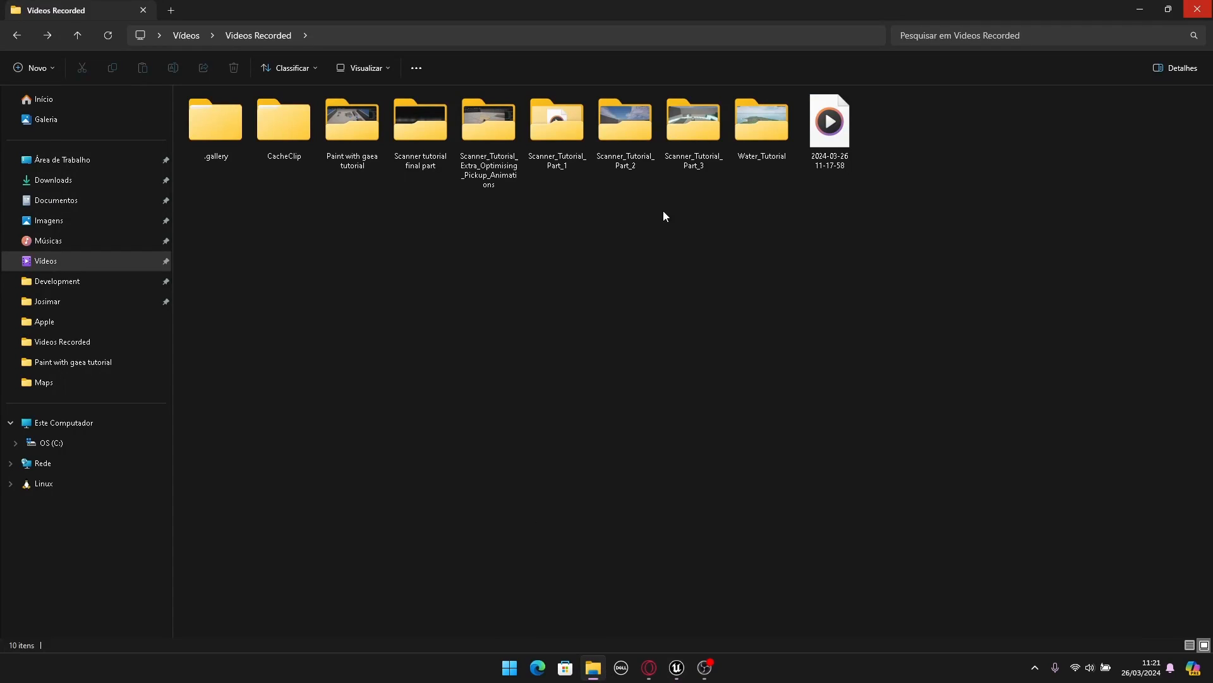
click(80, 280)
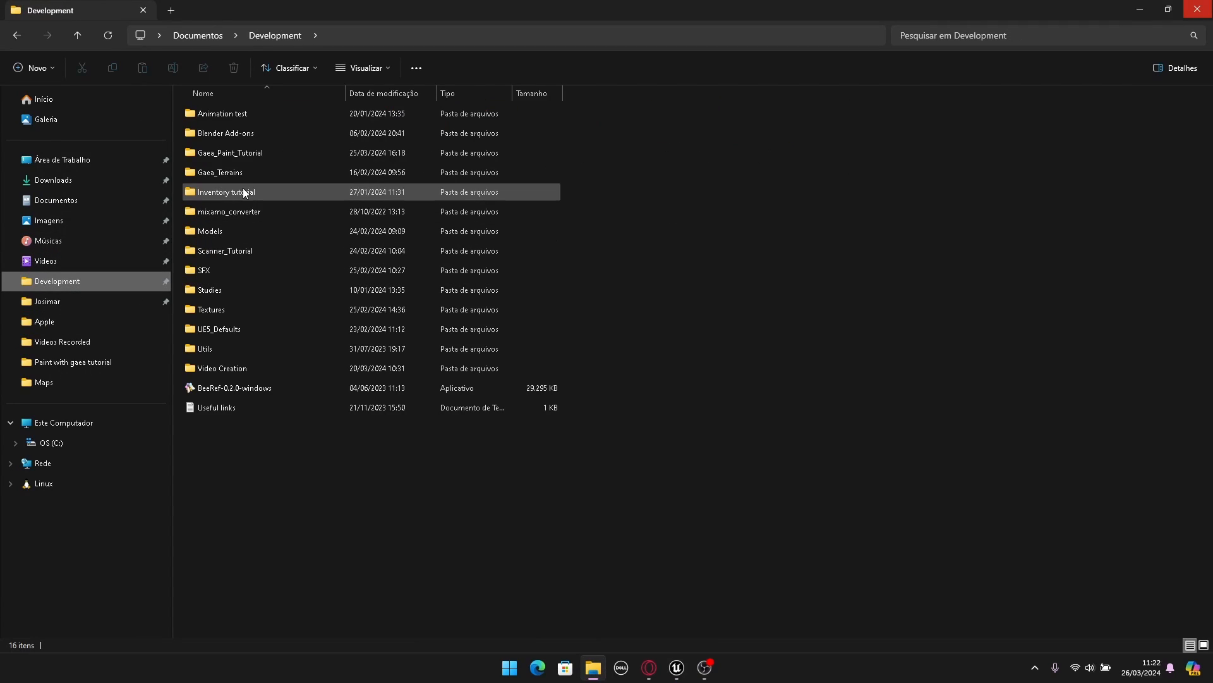
double_click(232, 157)
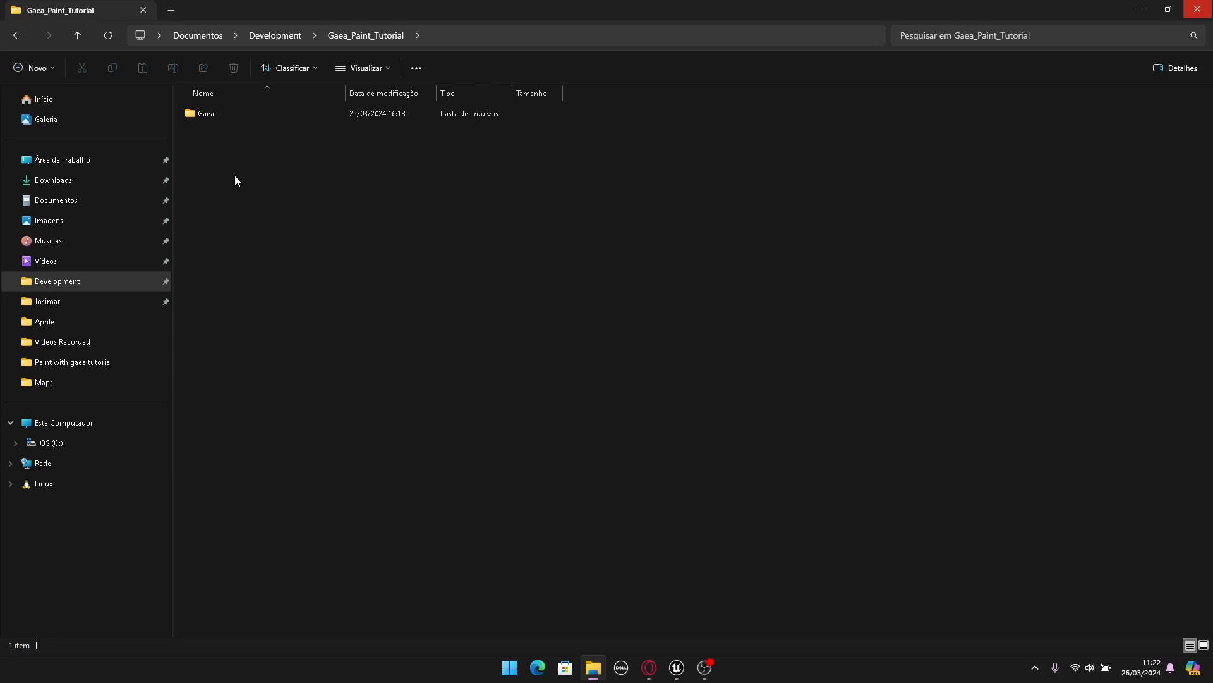
double_click(209, 114)
double_click(218, 115)
double_click(491, 126)
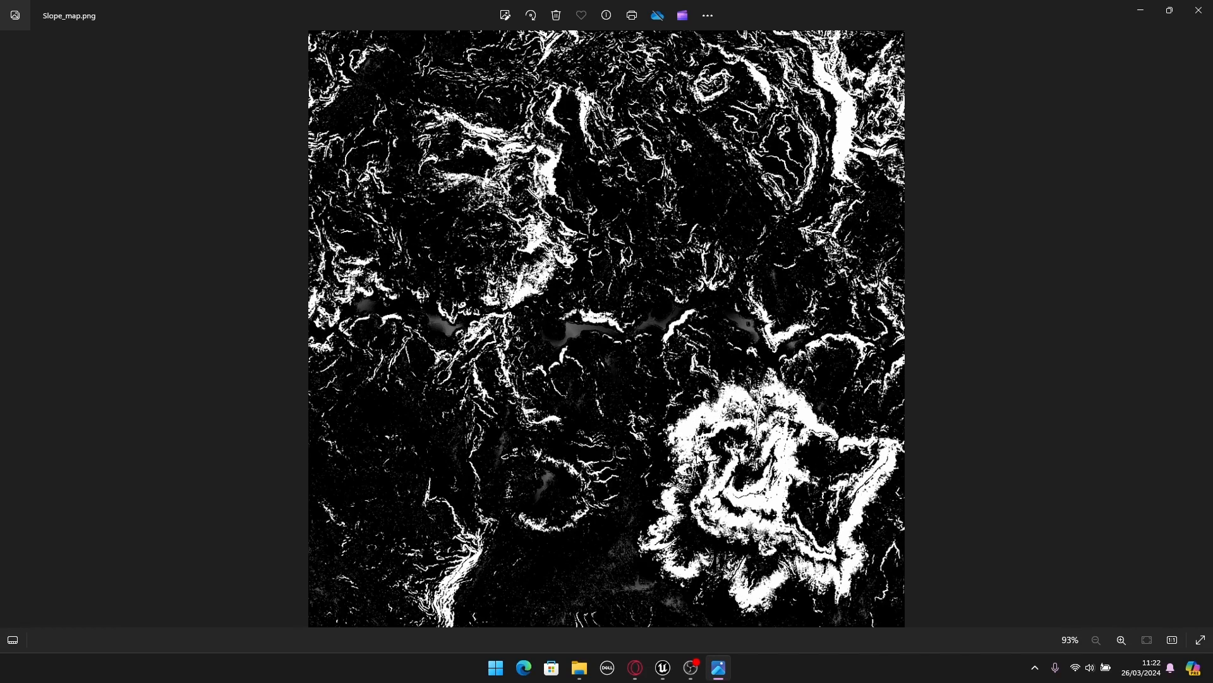
click(663, 667)
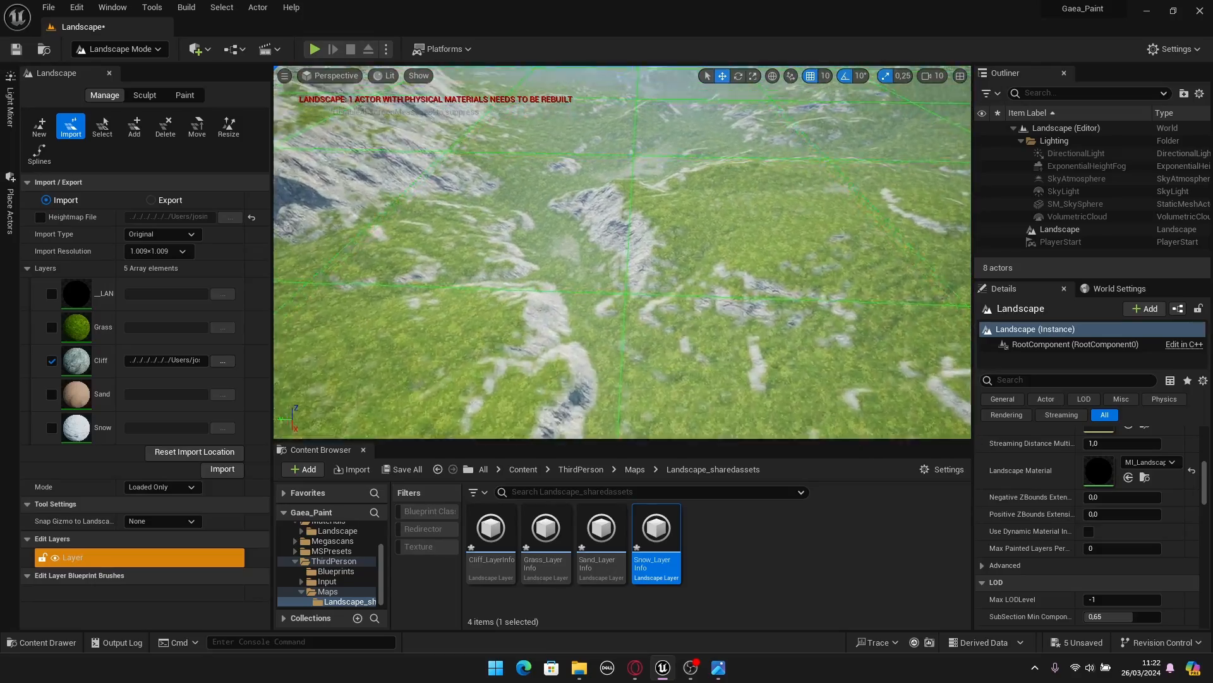
right_drag(622, 253, 506, 221)
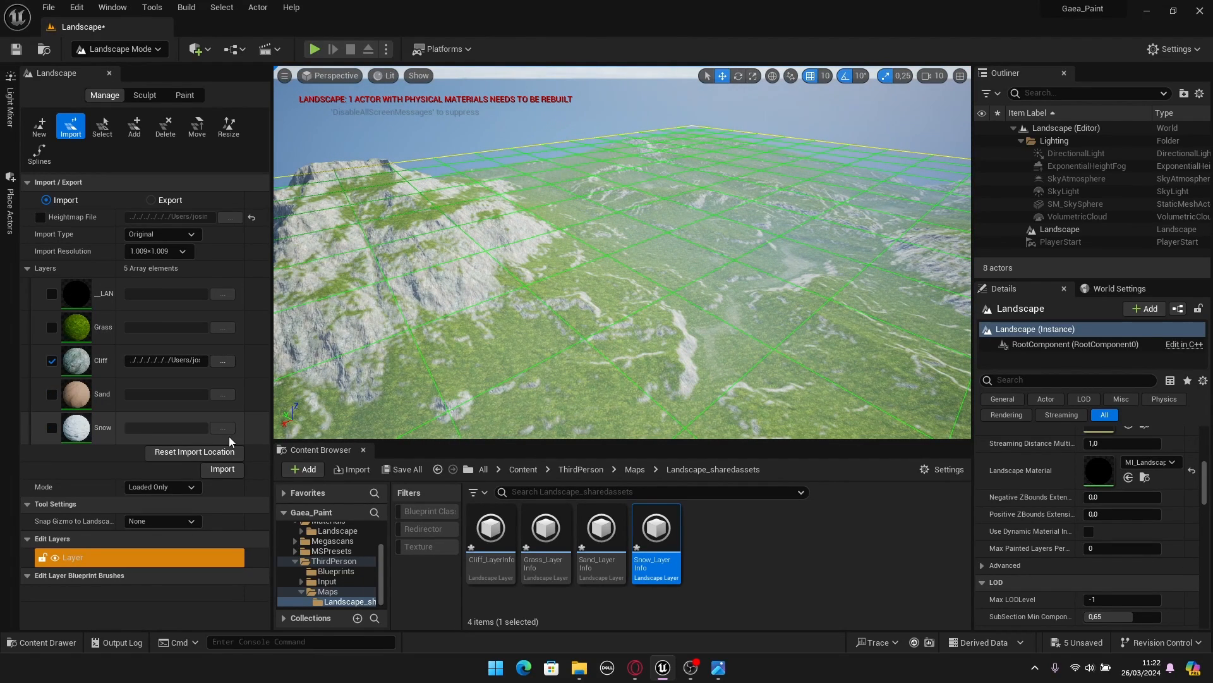
Step: Exclude the Cliff layer from the import, include Sand and Snow, and assign Flow_map to the Sand layer
click(52, 362)
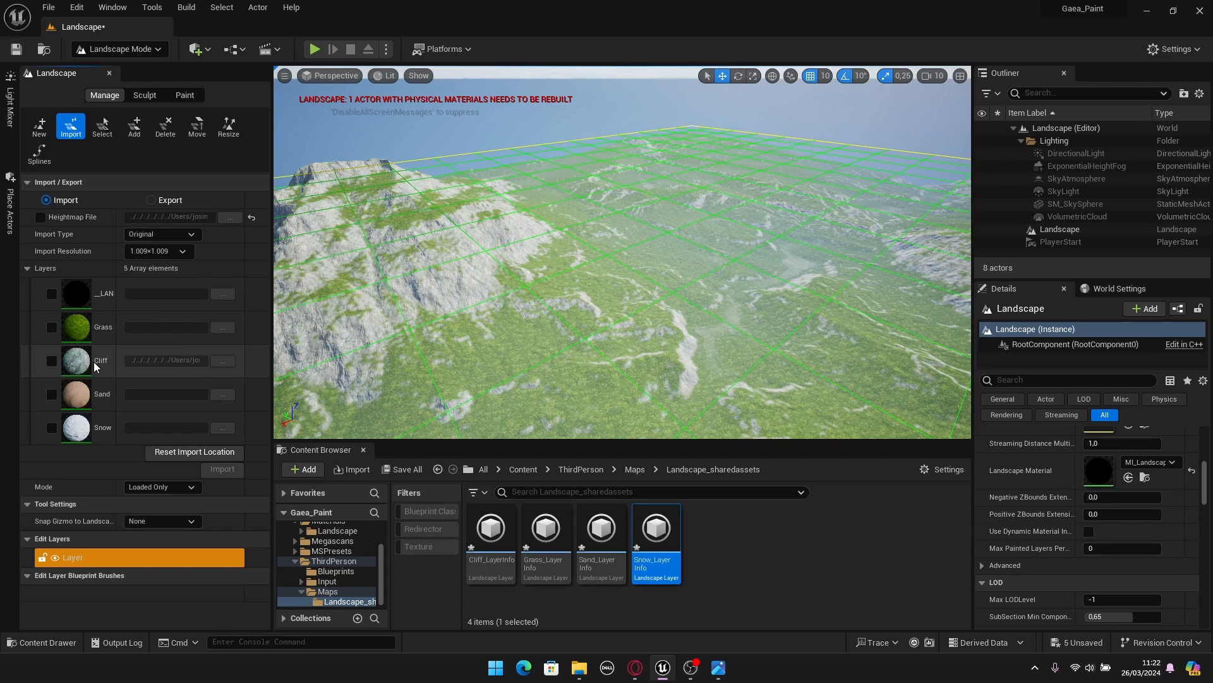
right_drag(354, 373, 330, 367)
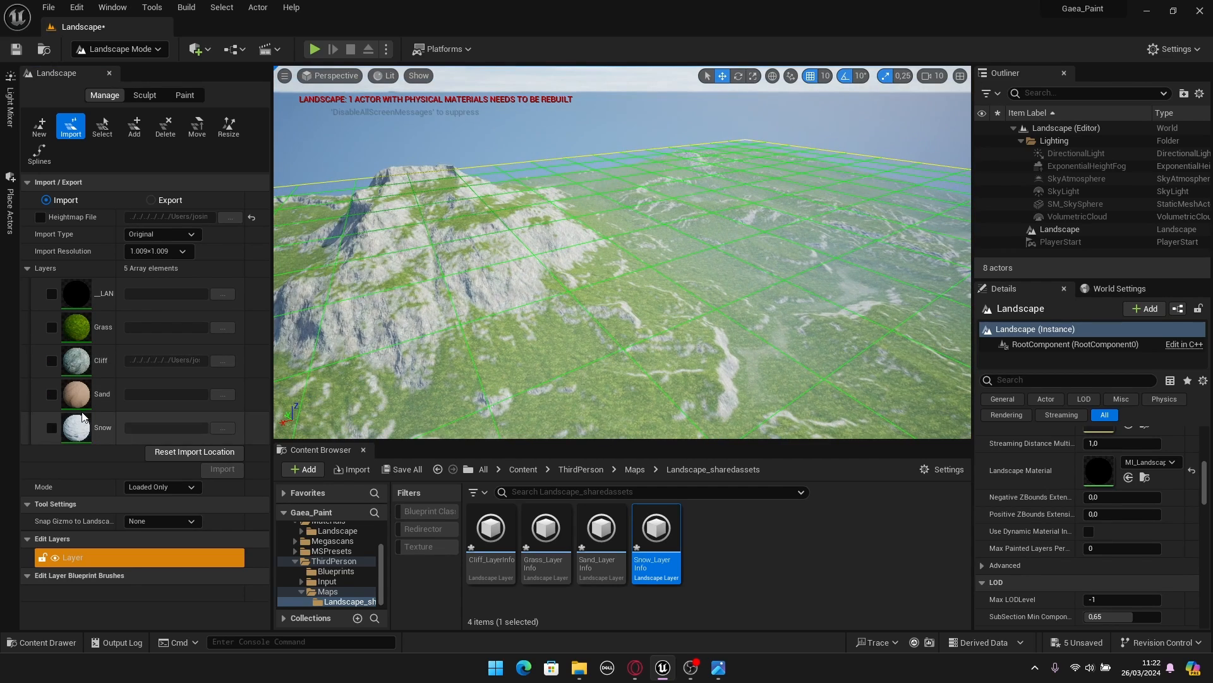
click(52, 393)
click(53, 428)
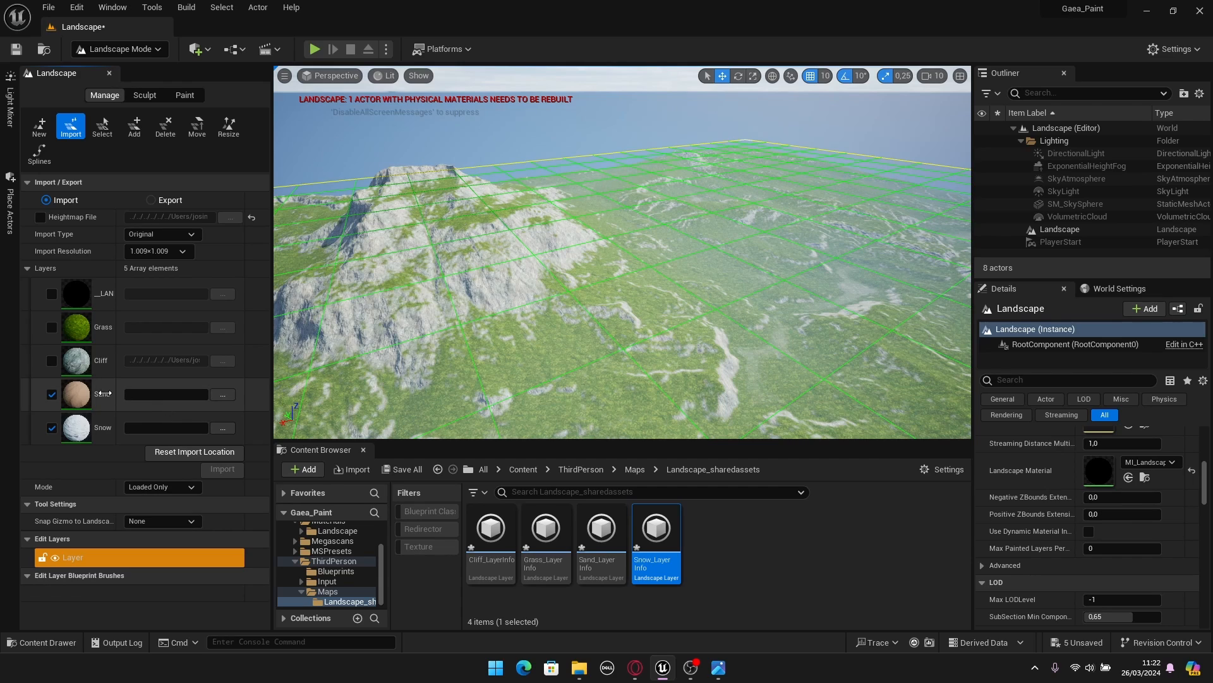
click(222, 396)
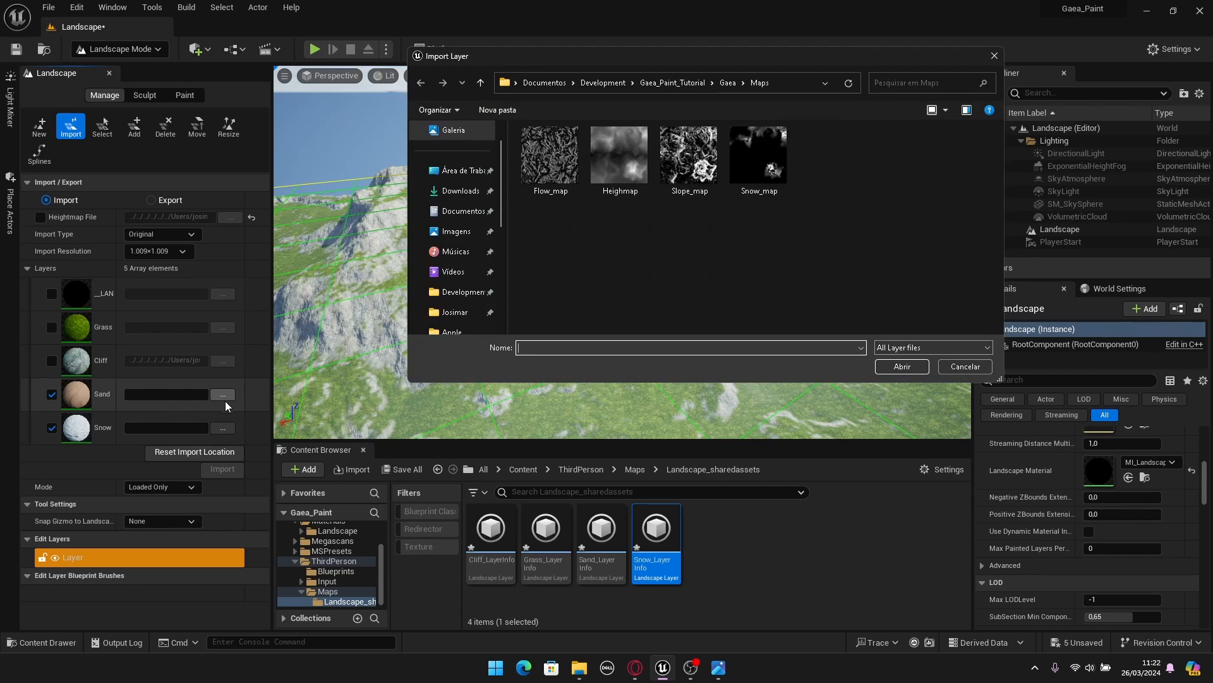
click(559, 176)
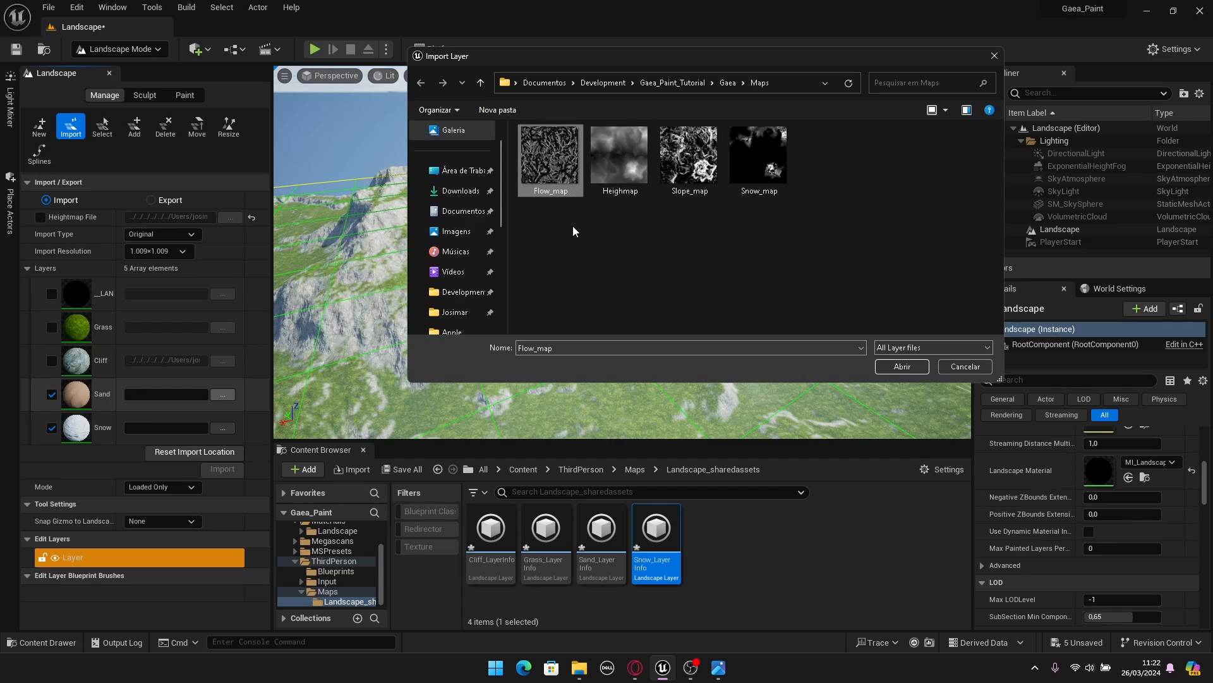
click(902, 367)
Step: Assign Snow_map to the Snow layer and import the Sand and Snow maps onto the landscape
click(228, 428)
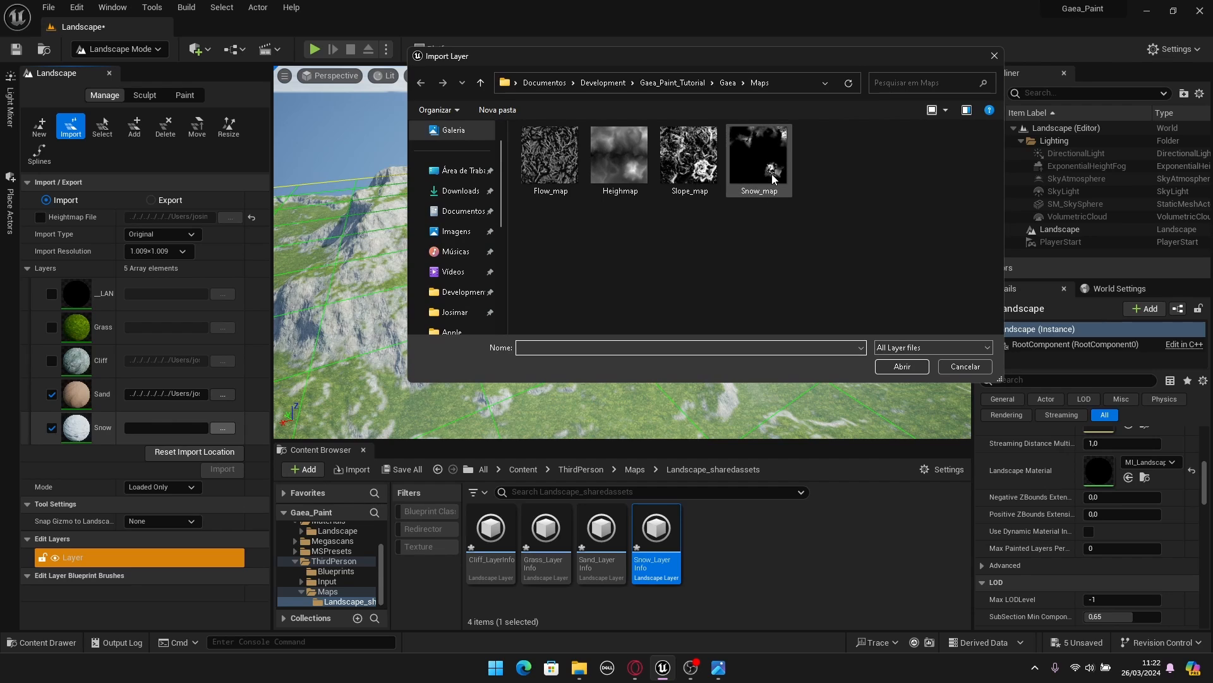
click(753, 186)
click(903, 367)
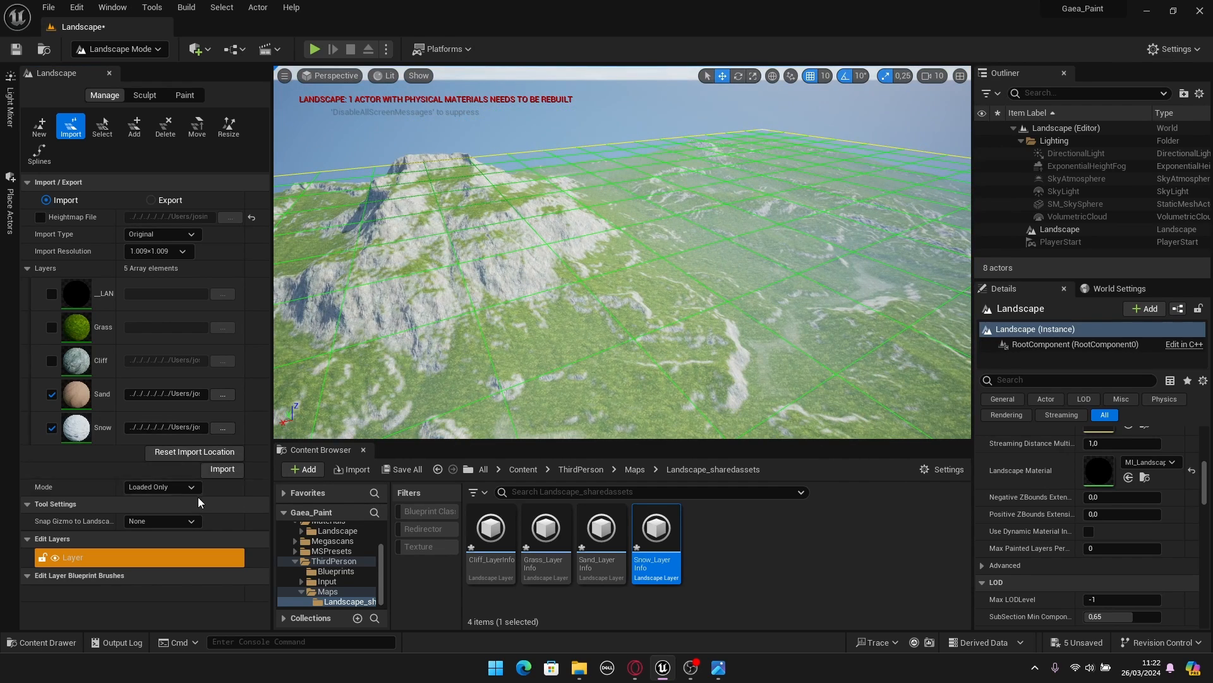
click(221, 470)
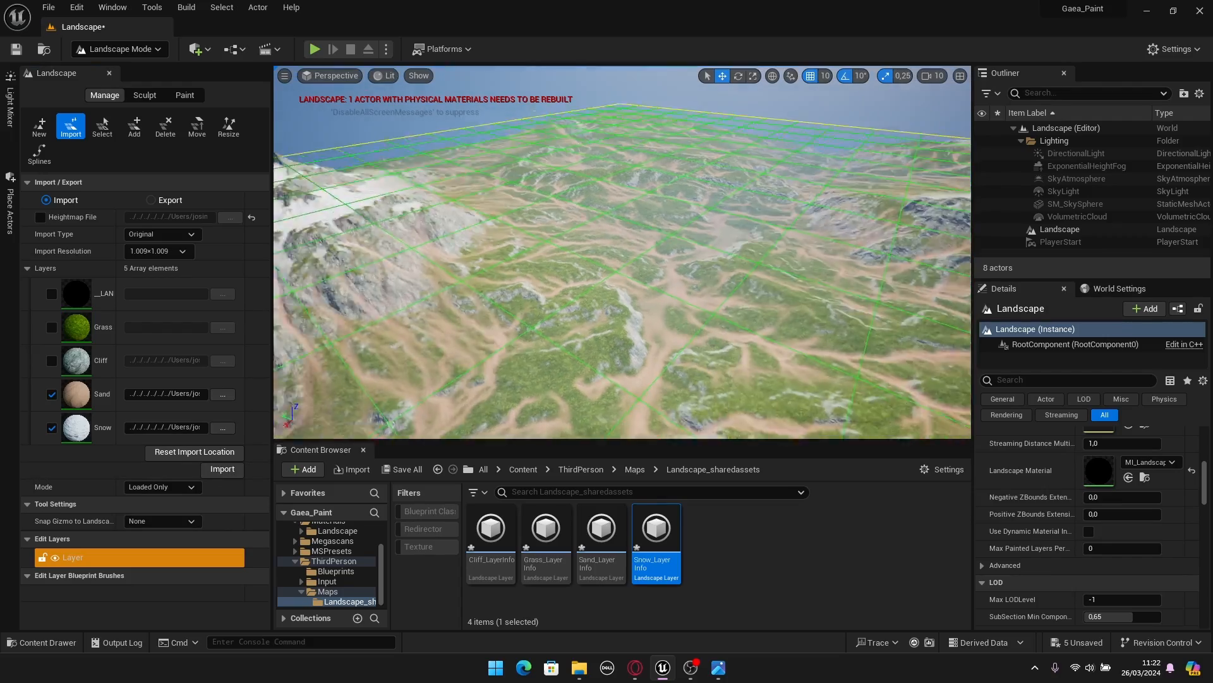
Step: Examine how the sand and snow layers are distributed over the terrain and the mountain
right_drag(623, 253, 872, 281)
scroll(622, 253, down, 2)
scroll(622, 253, down, 2)
scroll(670, 269, up, 2)
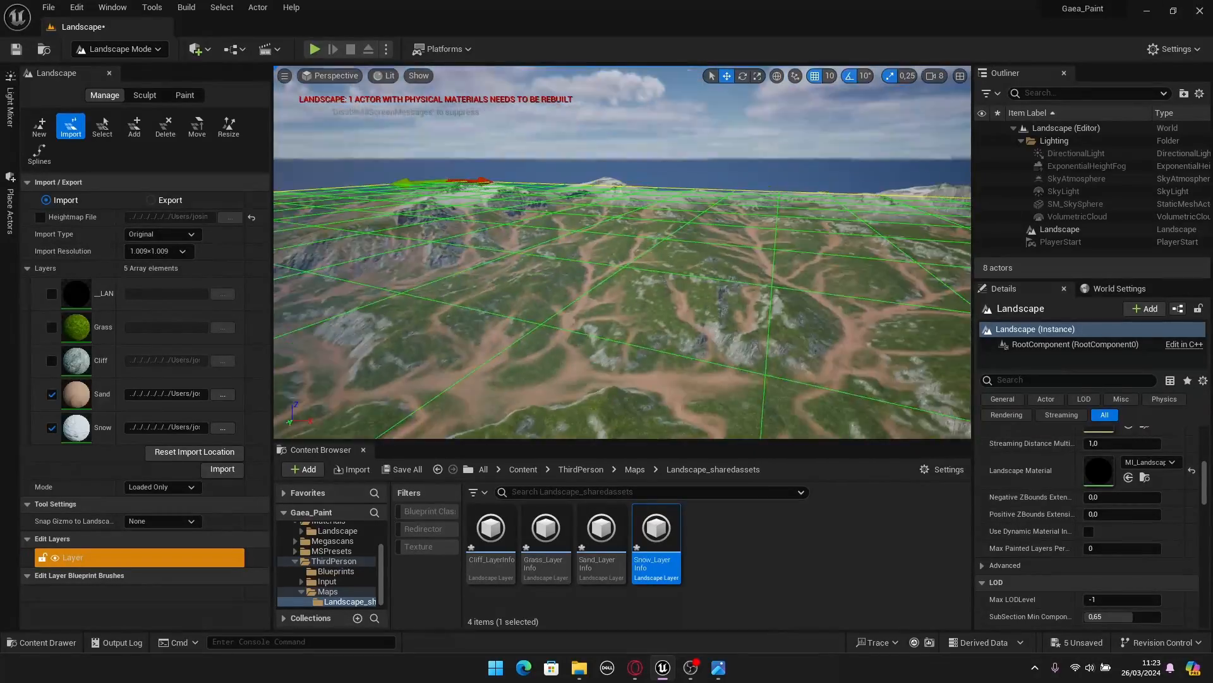
right_drag(691, 273, 815, 278)
scroll(691, 273, up, 1)
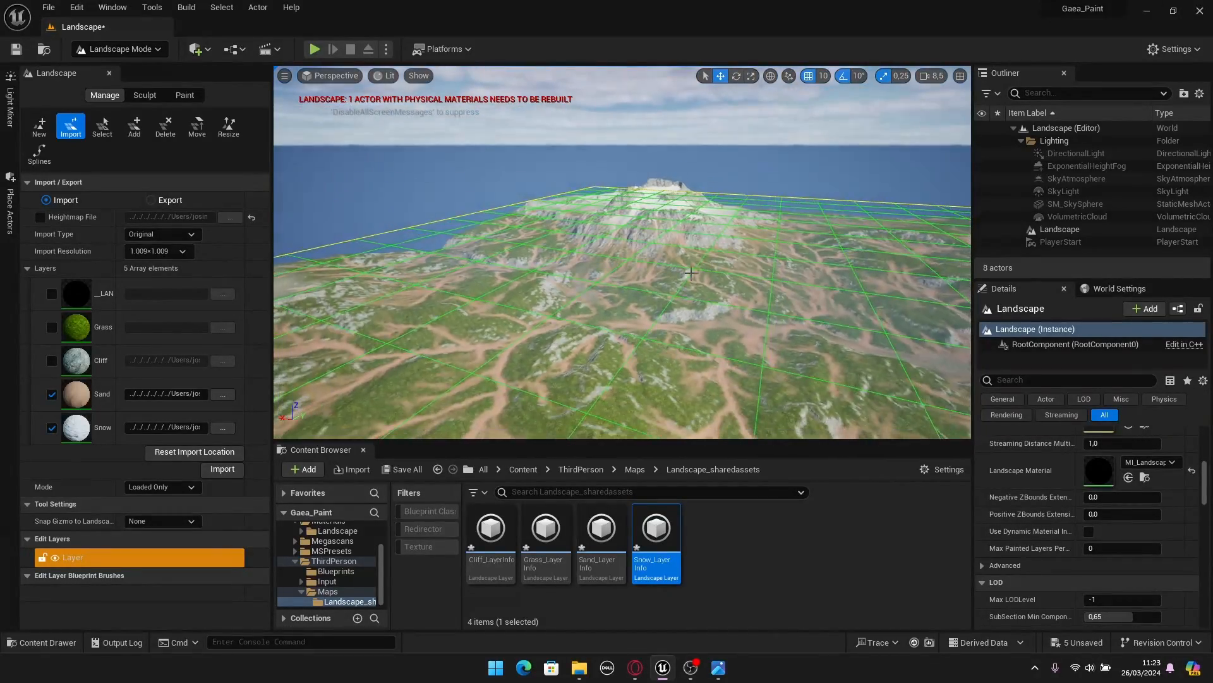
Step: Switch from Landscape mode to Selection mode and look over the painted terrain without the landscape grid
click(151, 51)
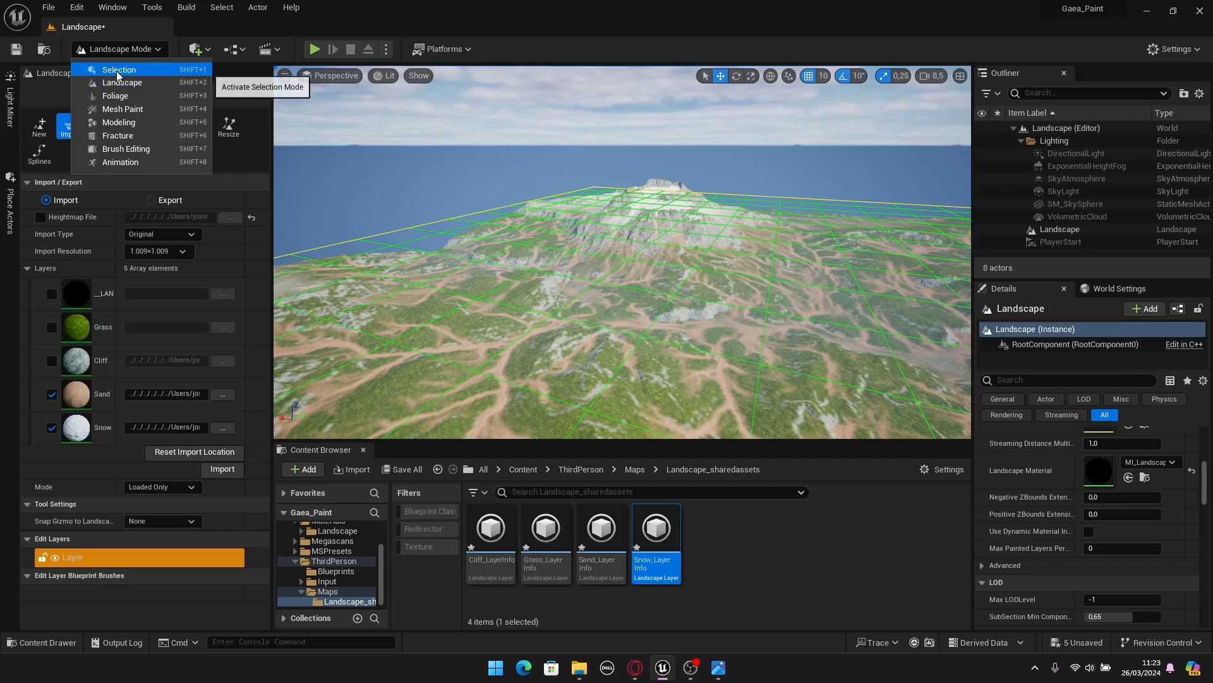
click(116, 70)
mouse_move(626, 235)
right_down()
mouse_move(638, 253)
mouse_move(701, 256)
mouse_move(600, 249)
mouse_move(695, 249)
mouse_move(630, 240)
right_up()
scroll(625, 240, up, 3)
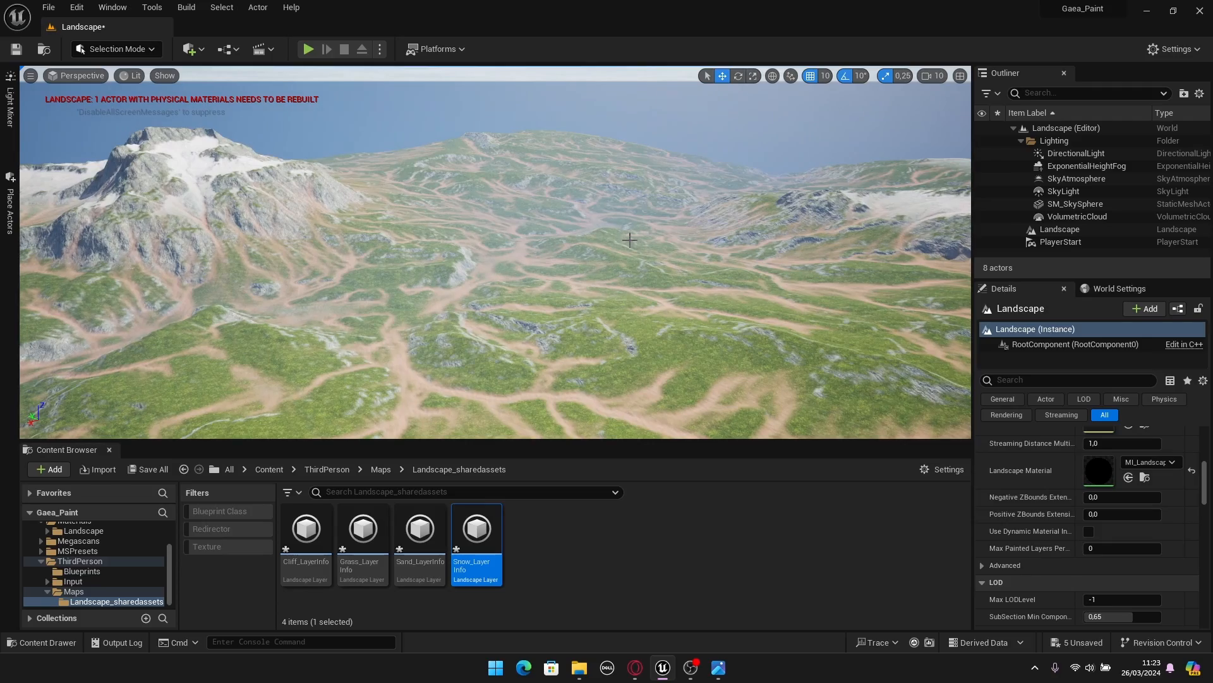
right_drag(645, 241, 646, 241)
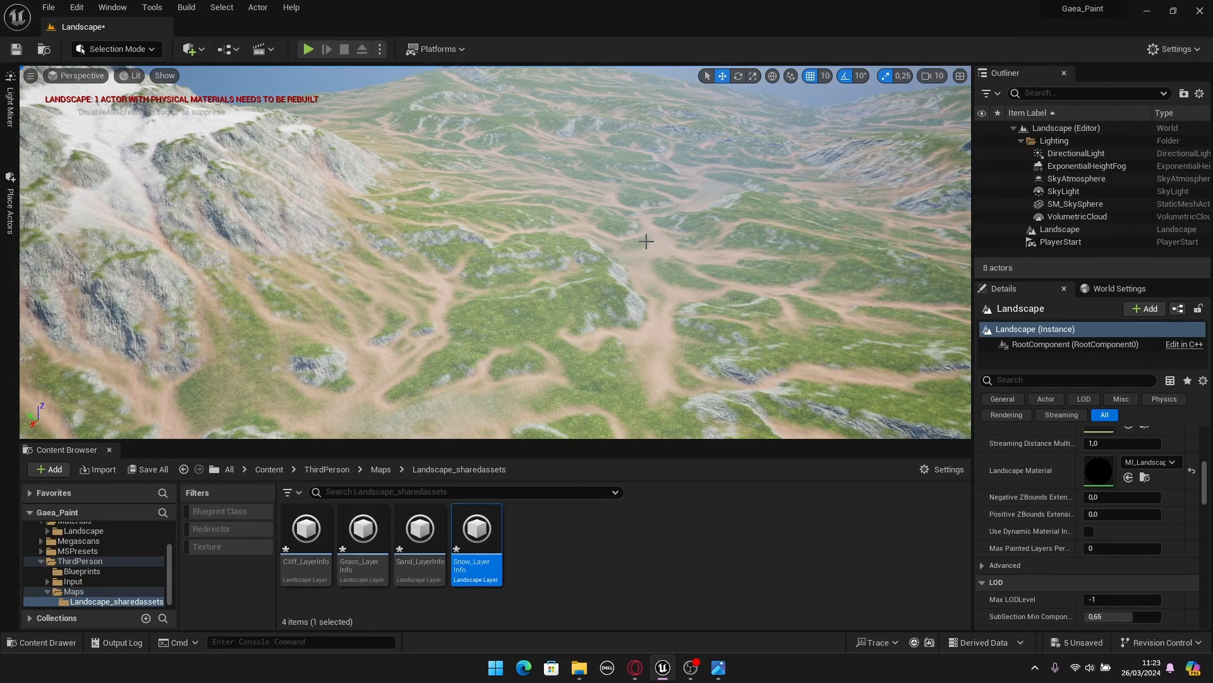
right_drag(646, 241, 646, 241)
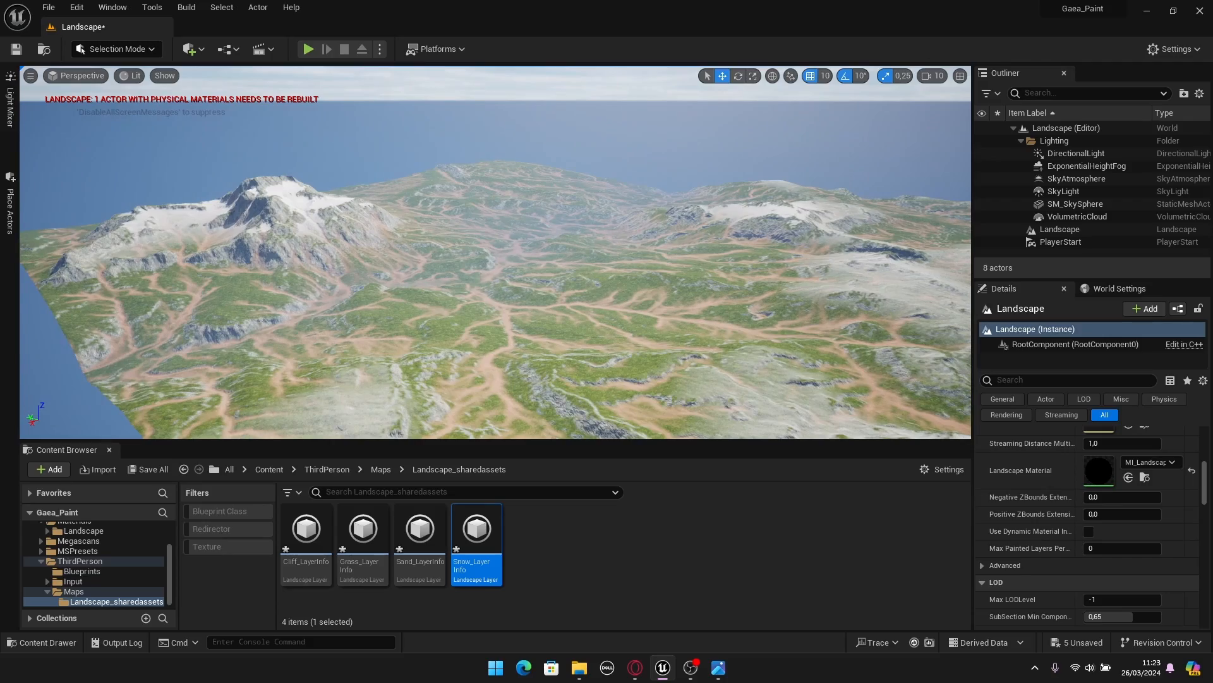
Step: Show the viewport in full screen and fly around the finished landscape to examine its painted layers
key(F11)
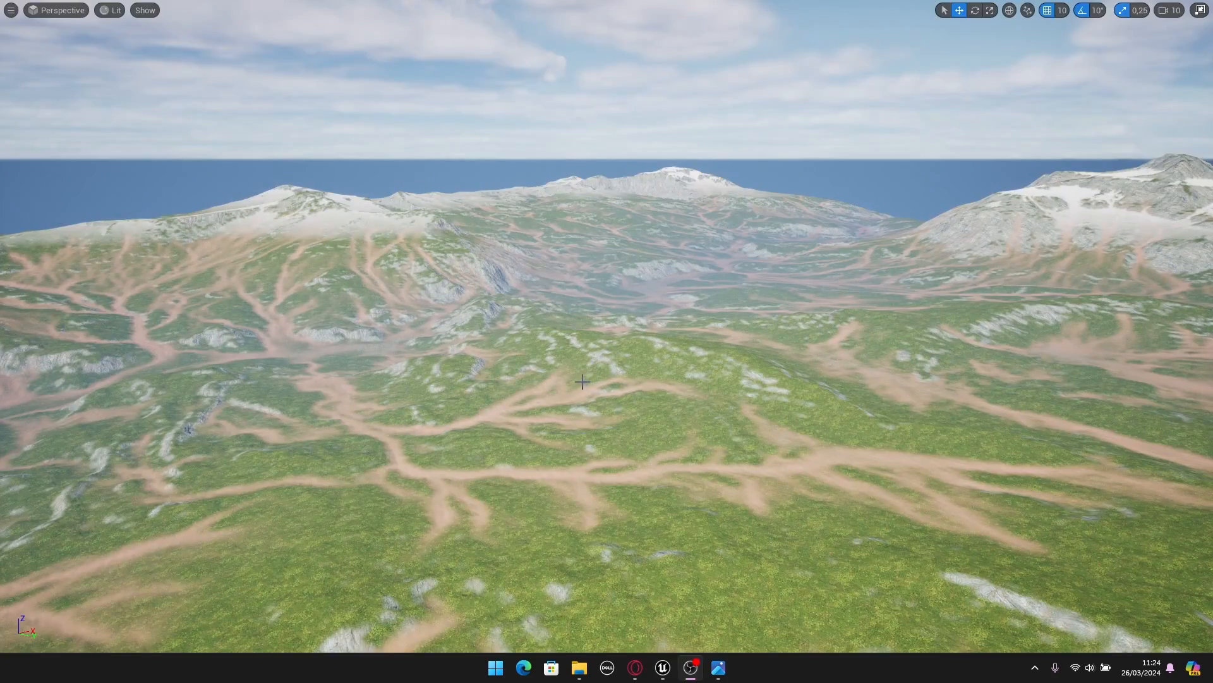
right_drag(582, 381, 583, 380)
key(w)
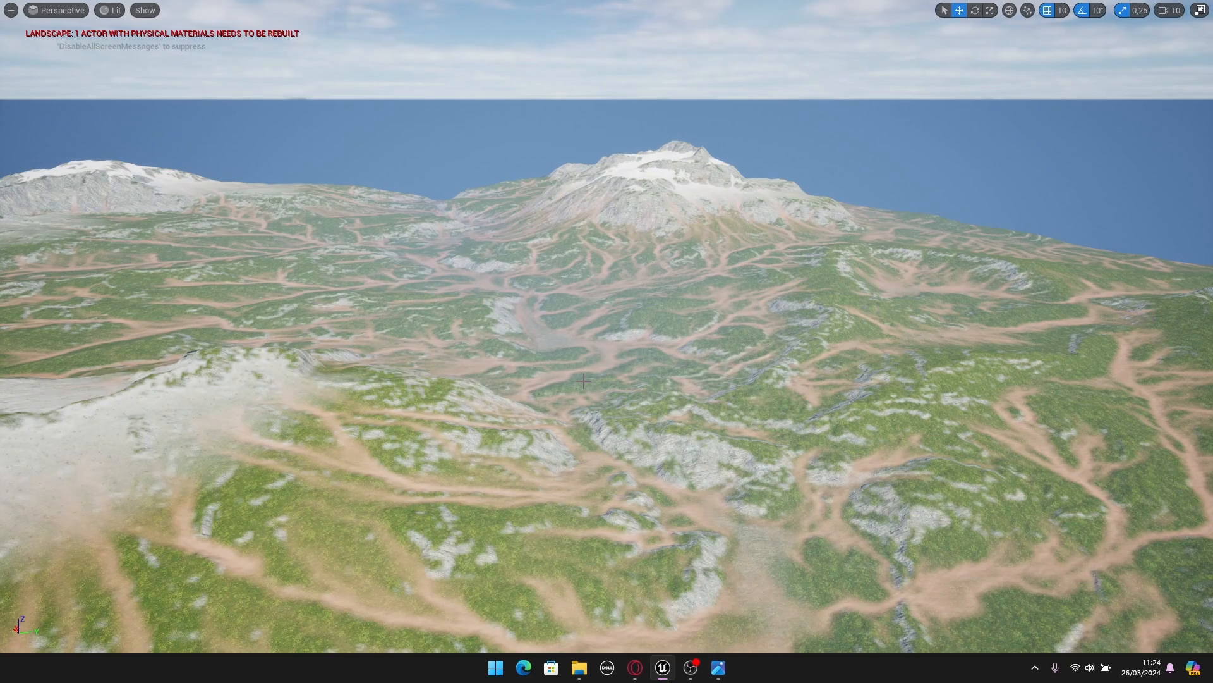
right_drag(582, 381, 583, 381)
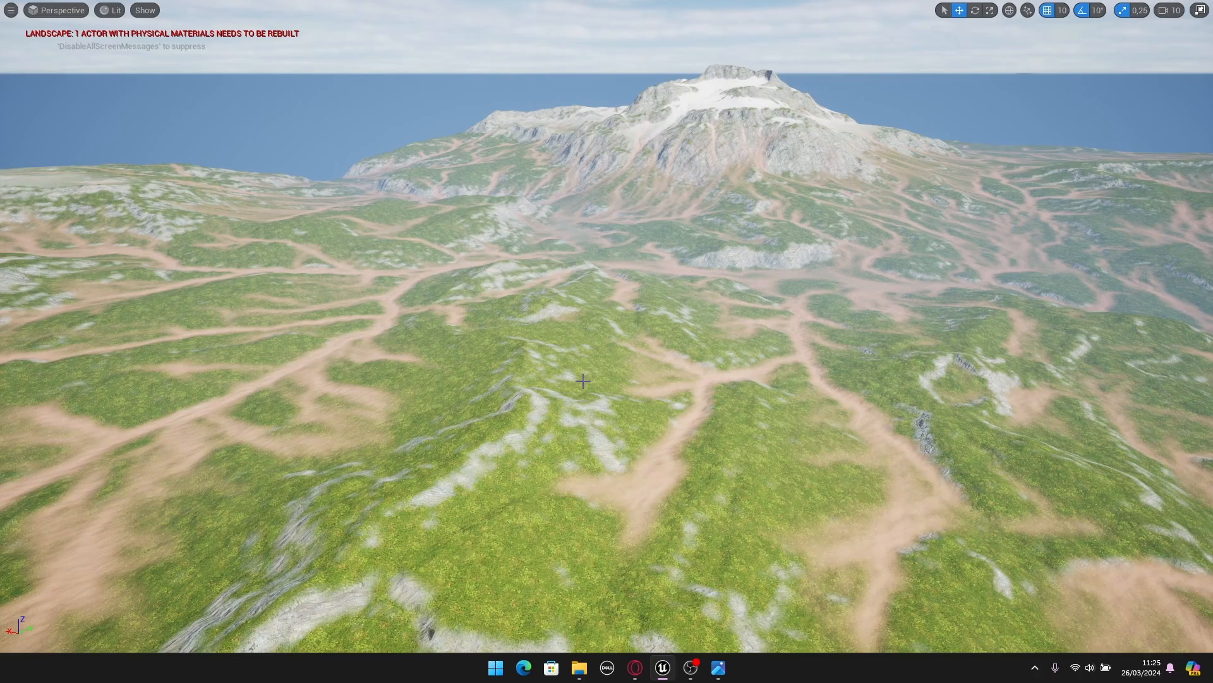
right_drag(582, 381, 271, 365)
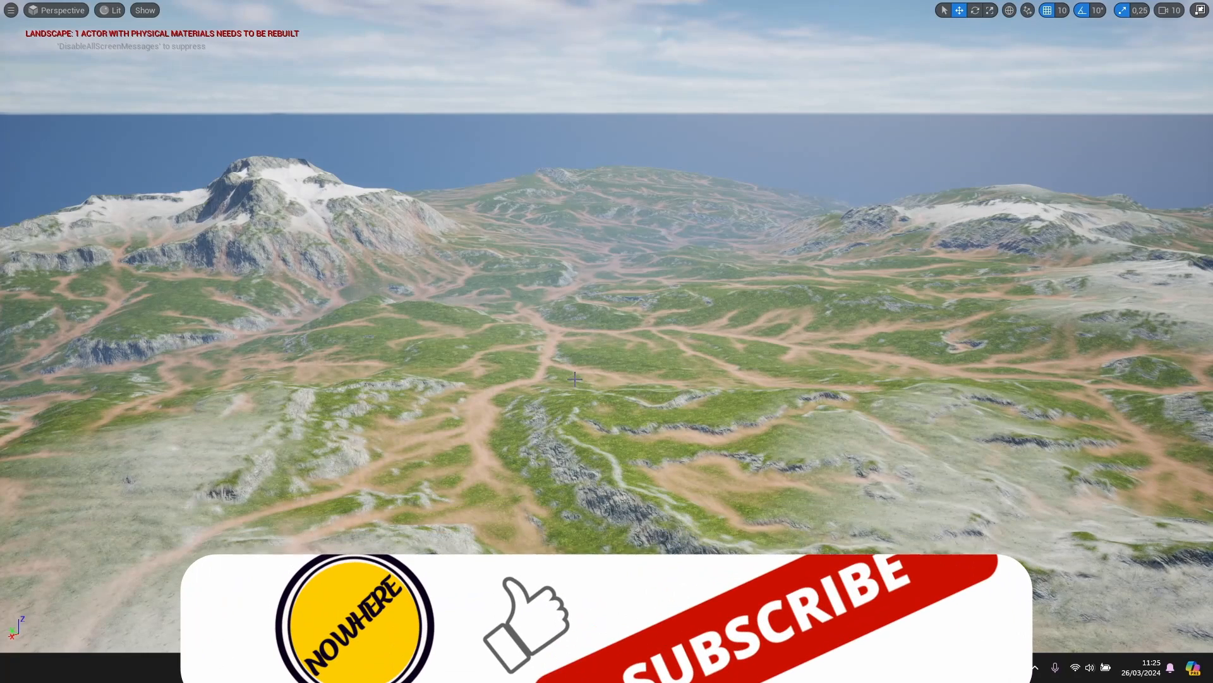